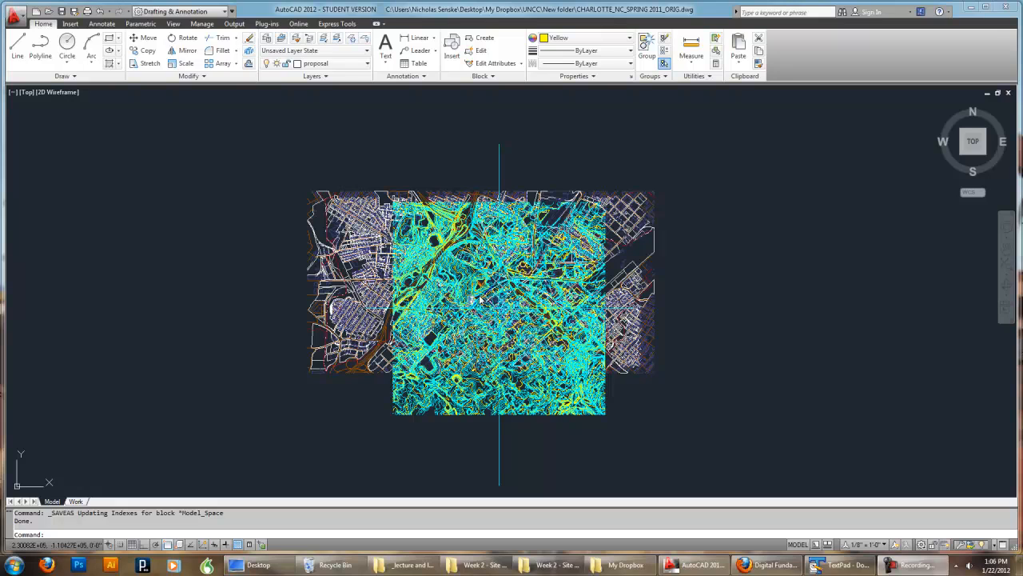
# Examine the Charlotte map from its overall extent down to the gridded plots beside the dark blue tracks
pyautogui.scroll(5, 516, 292)
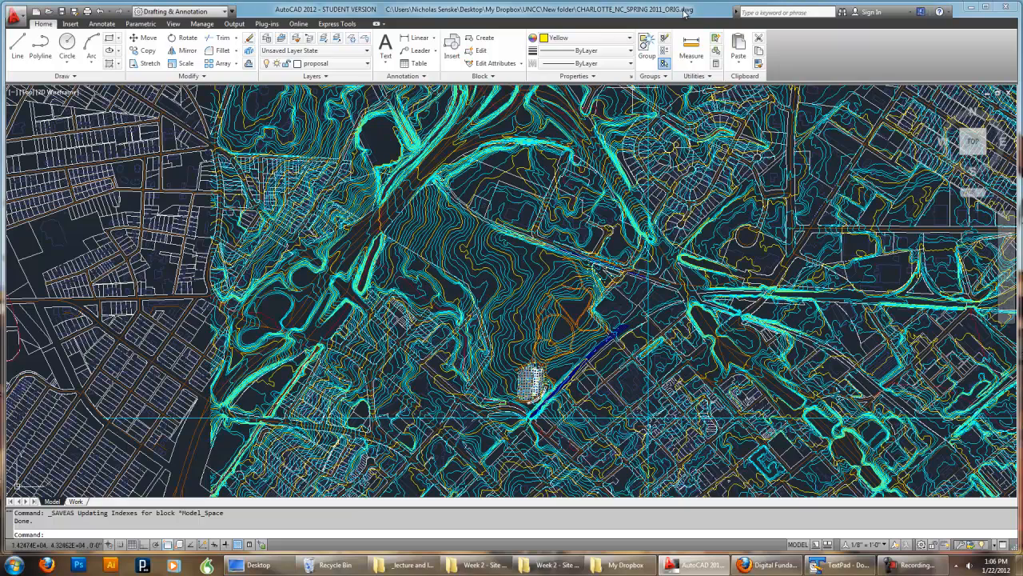
pyautogui.scroll(-3, 589, 365)
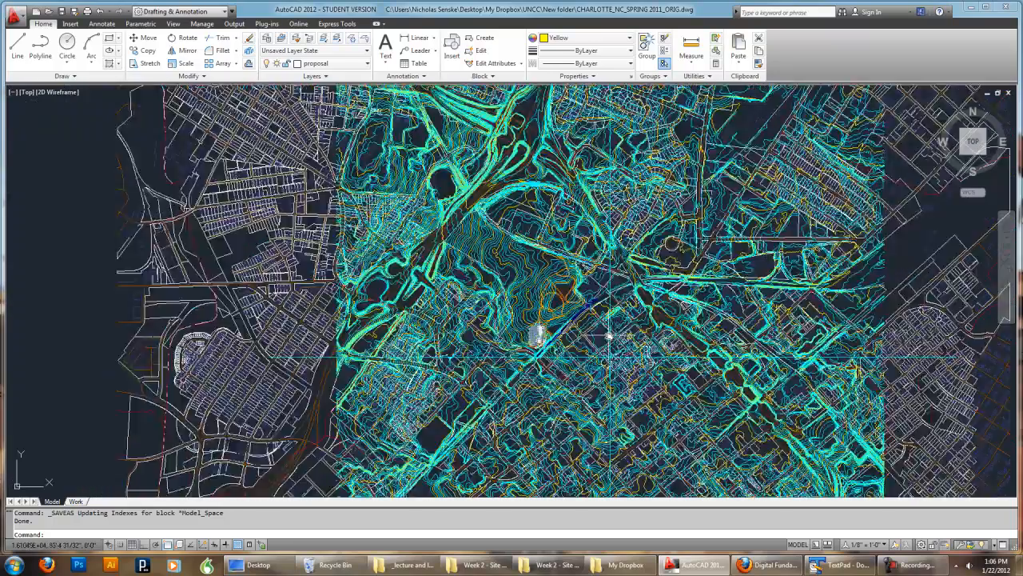
pyautogui.scroll(-1, 609, 336)
pyautogui.scroll(2, 604, 340)
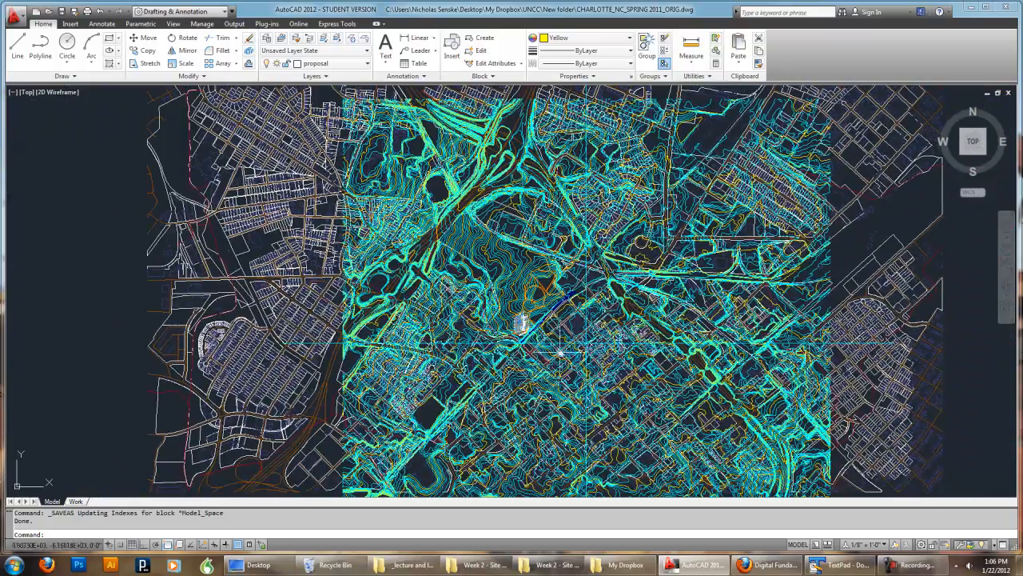
pyautogui.scroll(5, 520, 302)
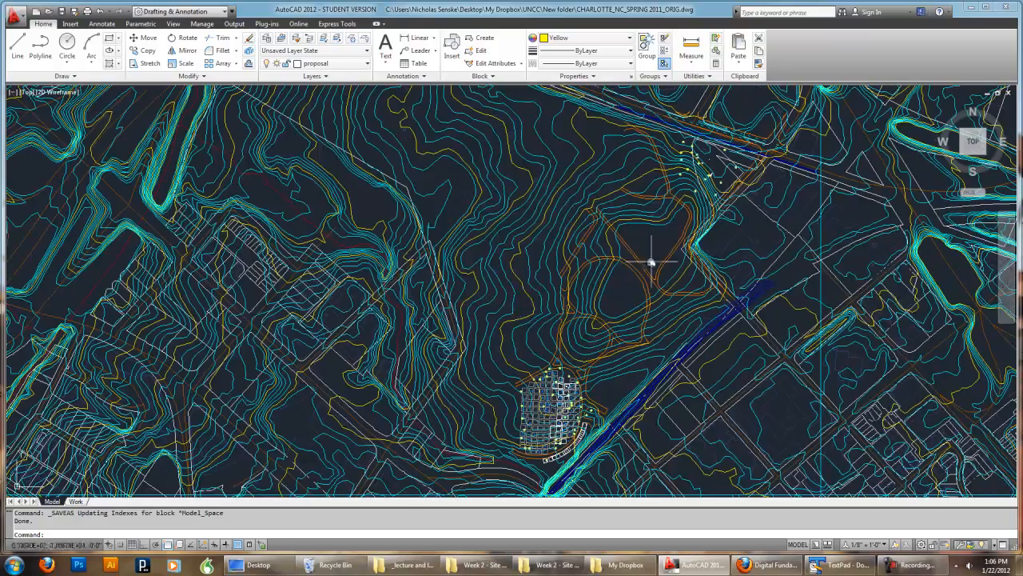
pyautogui.scroll(3, 622, 307)
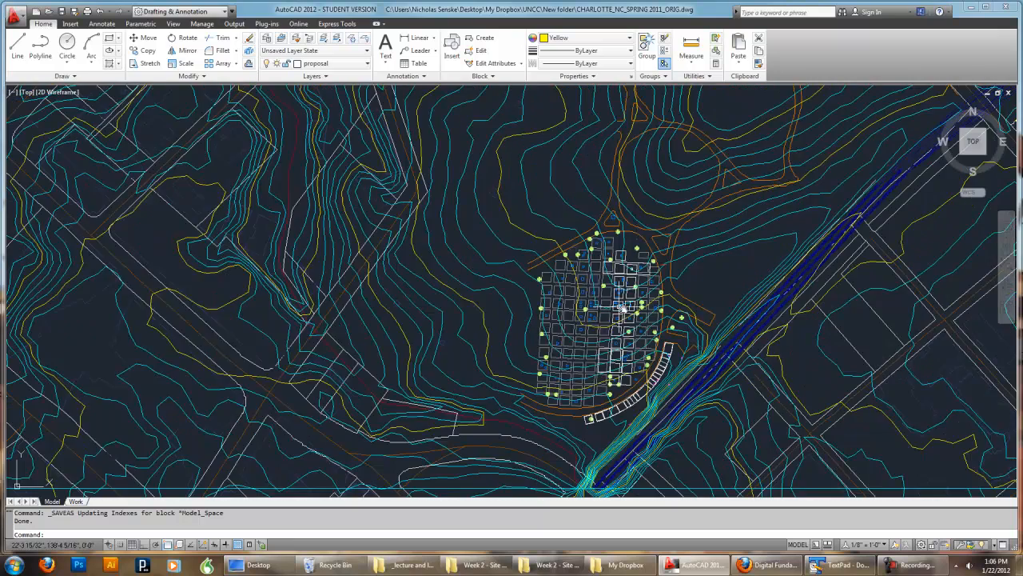
pyautogui.scroll(3, 728, 340)
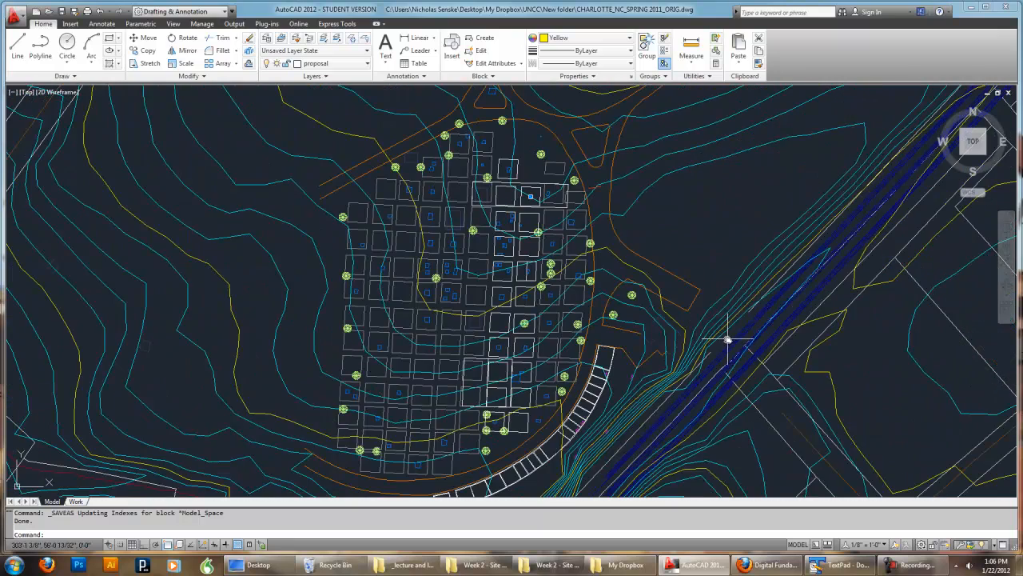
pyautogui.scroll(-10, 740, 344)
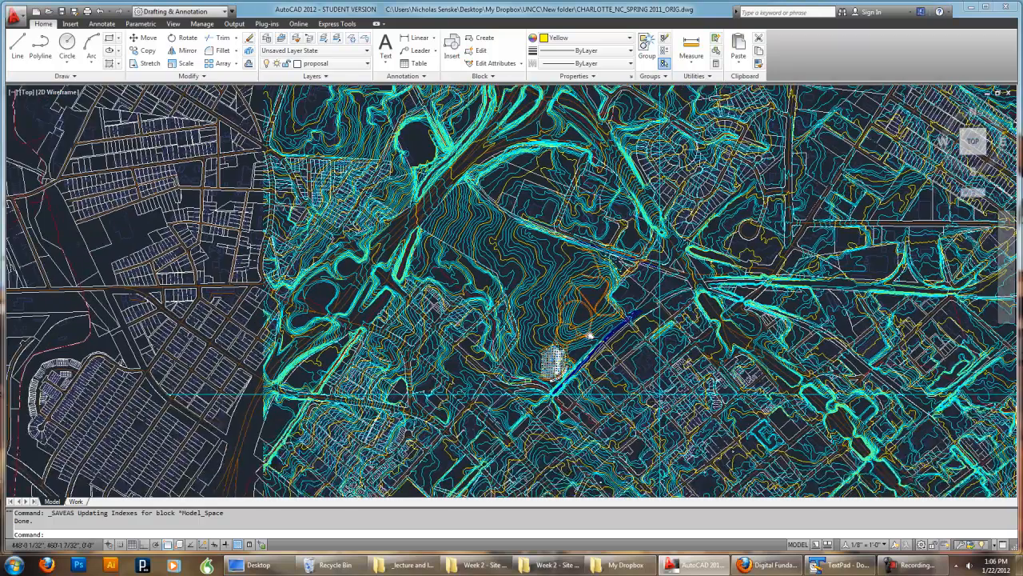
# Examine the roads, parcels and contour lines surrounding the site across the full extent of the map
pyautogui.moveTo(590, 336); pyautogui.dragTo(586, 350, button='middle')
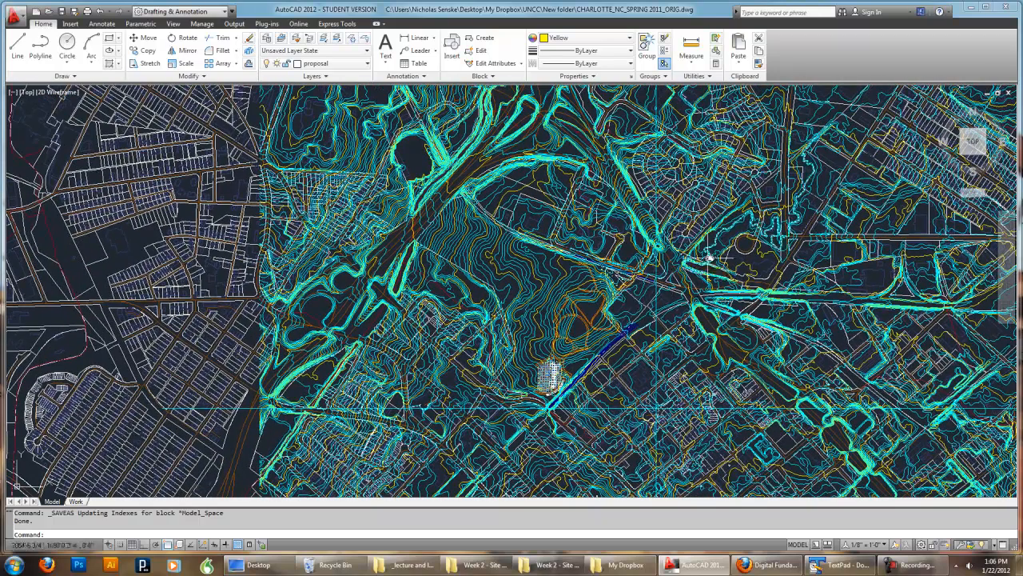
pyautogui.moveTo(699, 270)
pyautogui.mouseDown(button='middle')
pyautogui.moveTo(635, 290)
pyautogui.moveTo(647, 251)
pyautogui.moveTo(662, 251)
pyautogui.mouseUp(button='middle')
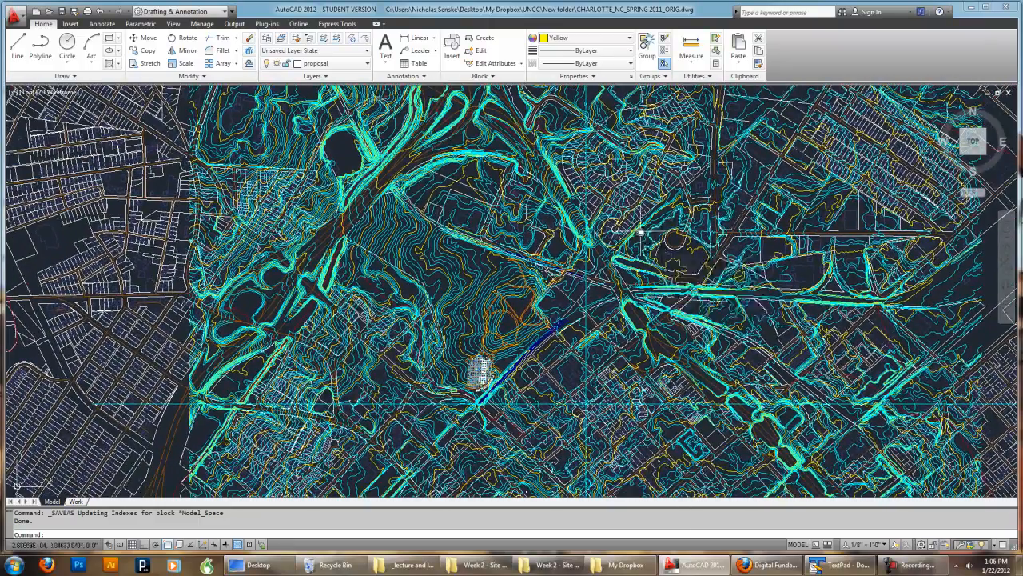
pyautogui.scroll(-3, 663, 252)
pyautogui.scroll(1, 670, 269)
pyautogui.moveTo(635, 234); pyautogui.dragTo(692, 276, button='middle')
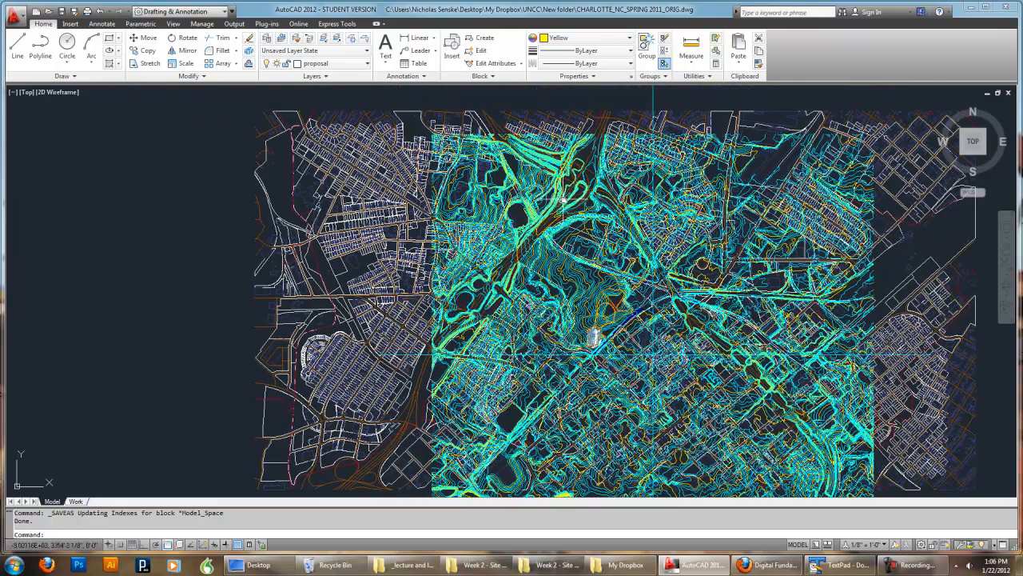
pyautogui.scroll(-2, 594, 253)
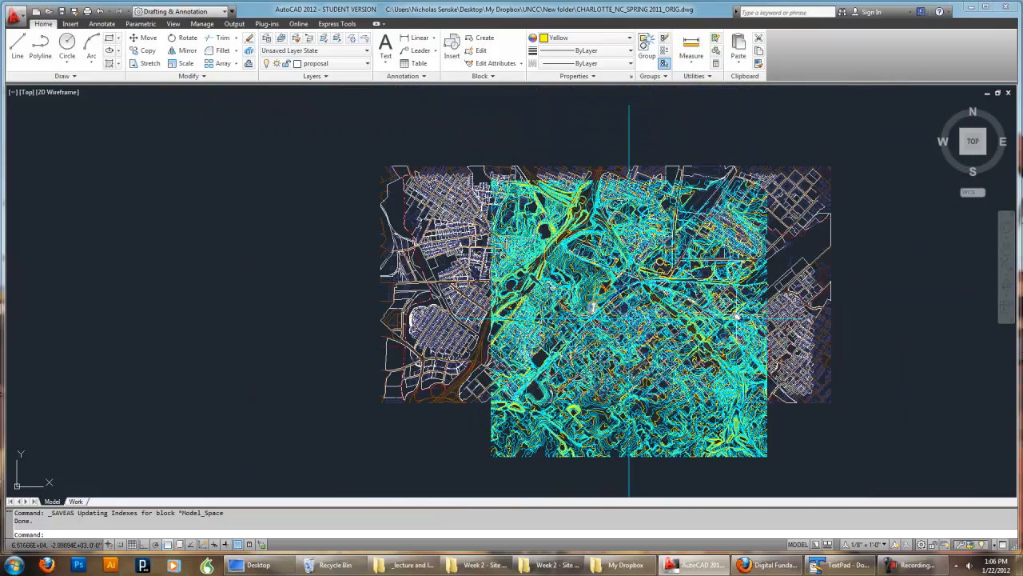
pyautogui.scroll(1, 736, 318)
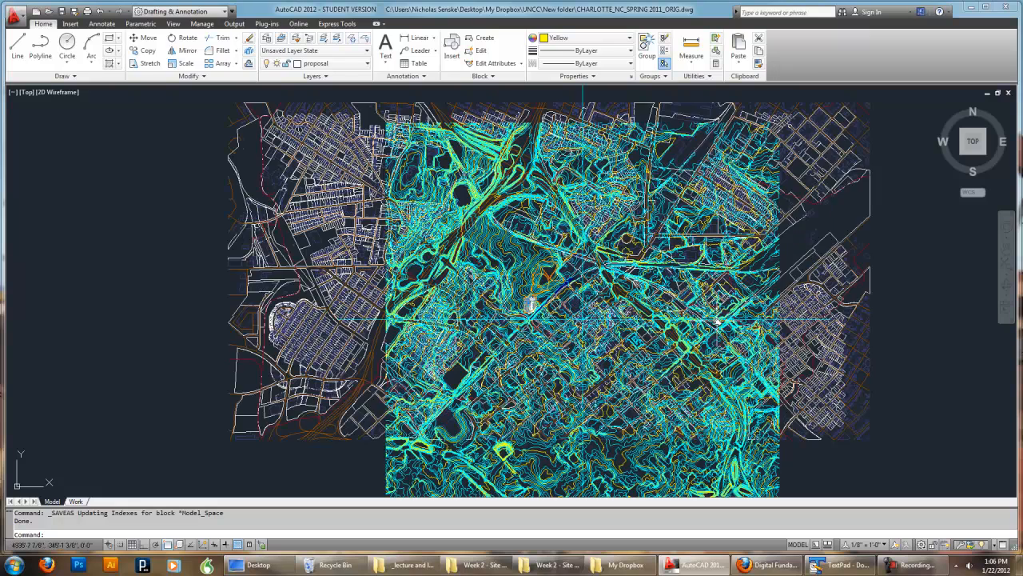
pyautogui.scroll(3, 485, 245)
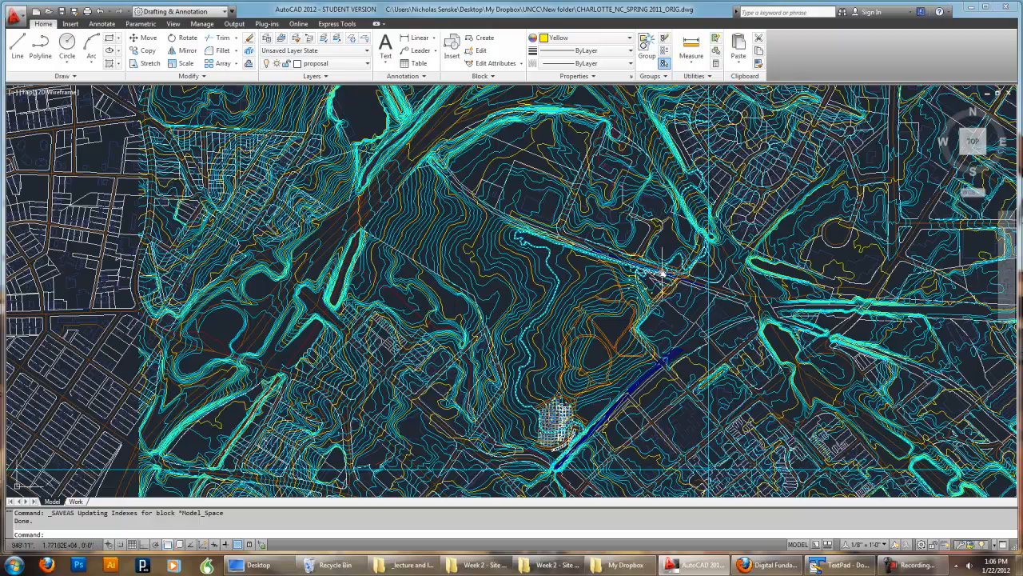
# Inspect the proposed plots and paths up to the northern tracks, and compare them with the wider city context
pyautogui.scroll(5, 608, 400)
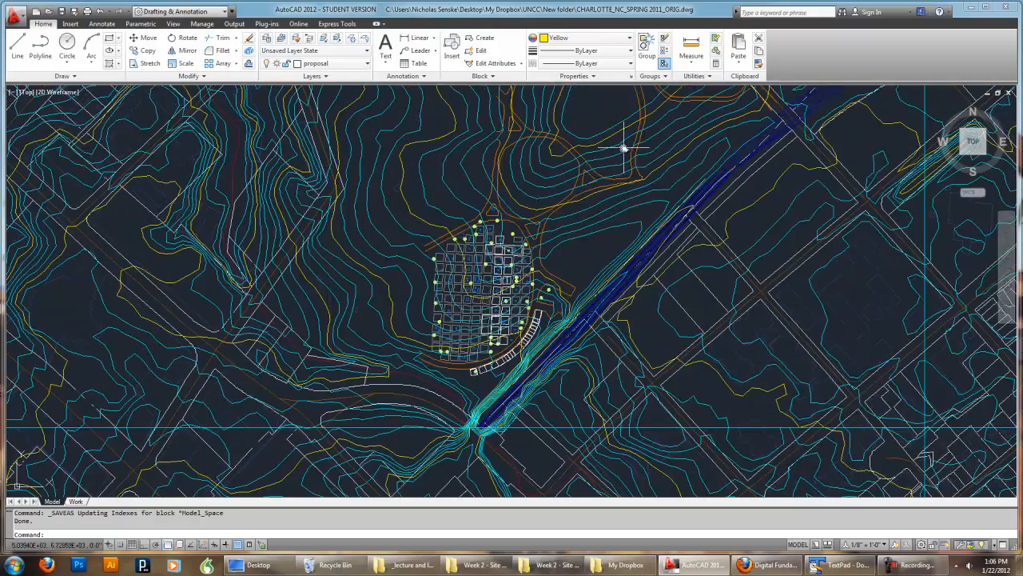
pyautogui.moveTo(624, 148); pyautogui.dragTo(514, 376, button='middle')
pyautogui.moveTo(532, 244); pyautogui.dragTo(429, 439, button='middle')
pyautogui.moveTo(583, 248); pyautogui.dragTo(563, 333, button='middle')
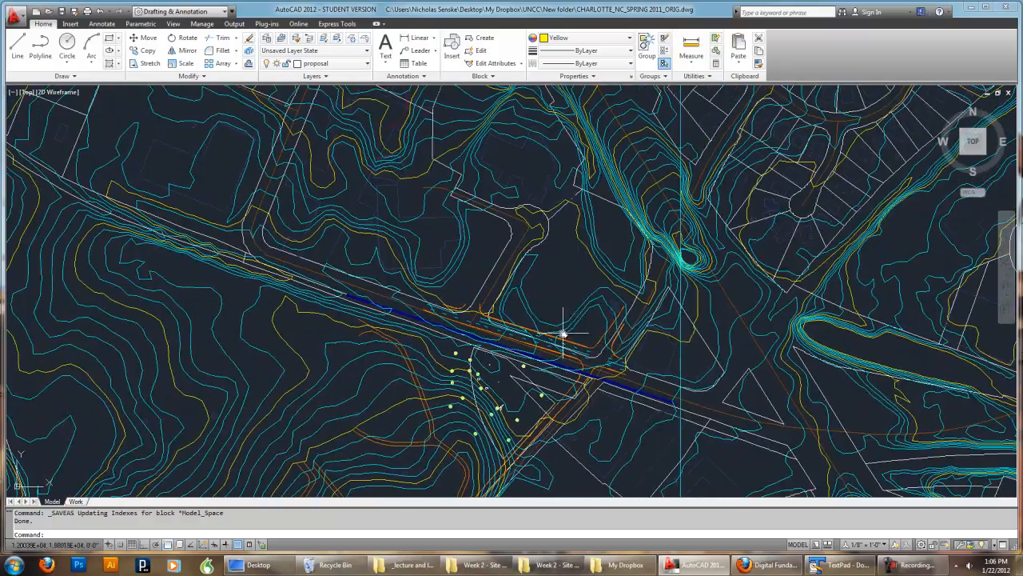
pyautogui.scroll(-6, 627, 228)
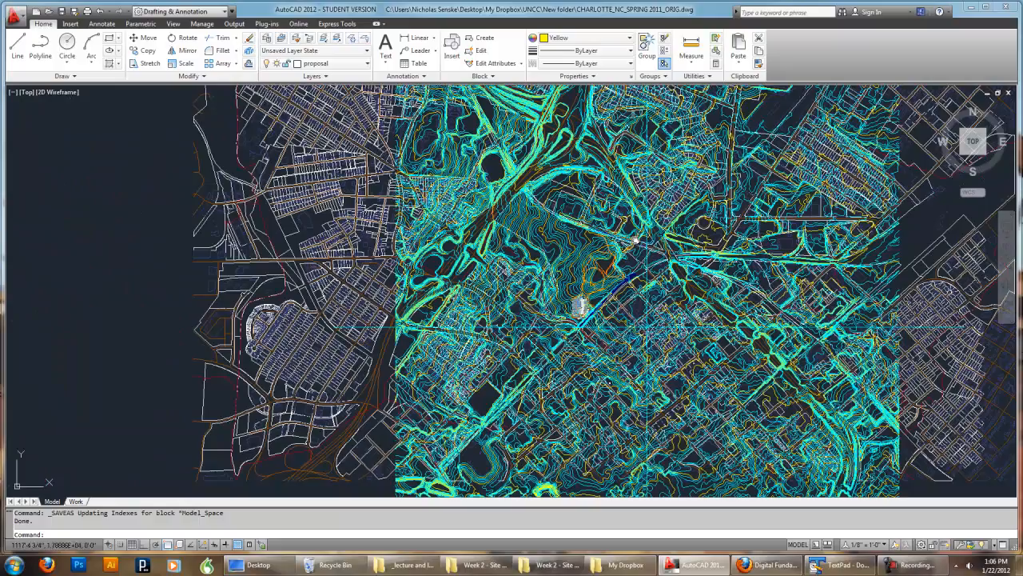
pyautogui.moveTo(689, 240); pyautogui.dragTo(581, 251, button='middle')
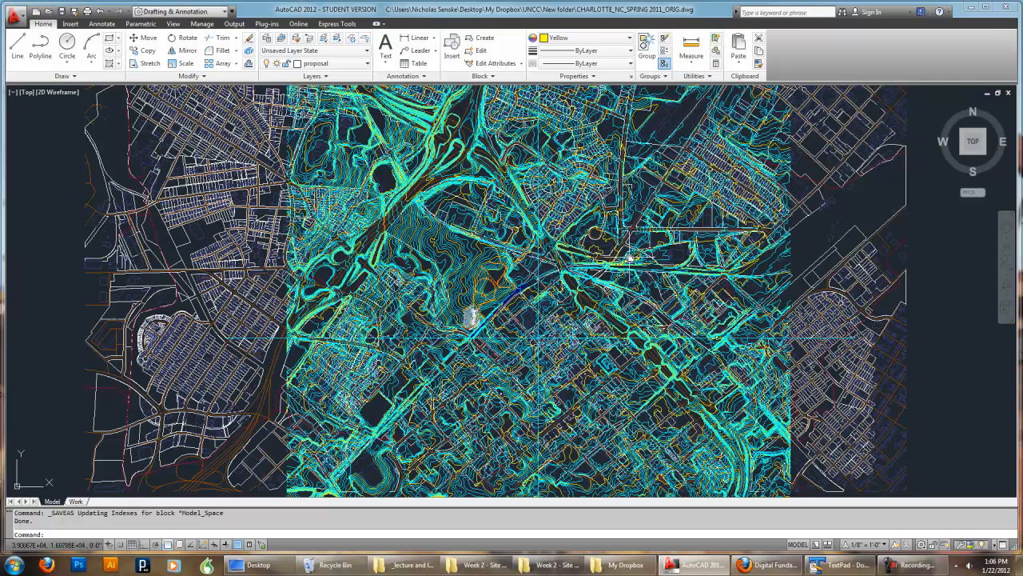
pyautogui.moveTo(646, 243)
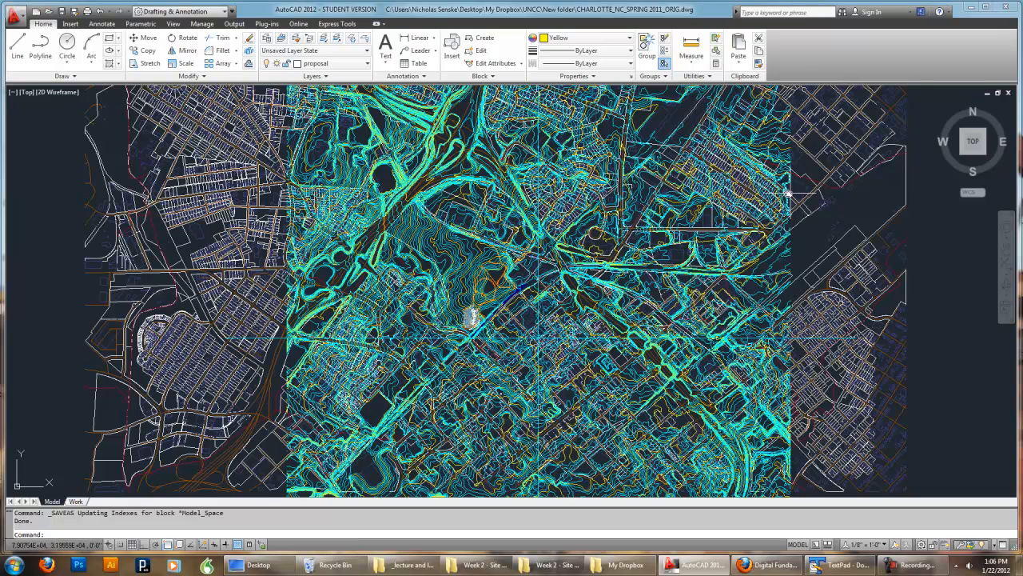
pyautogui.moveTo(802, 242); pyautogui.dragTo(810, 232, button='middle')
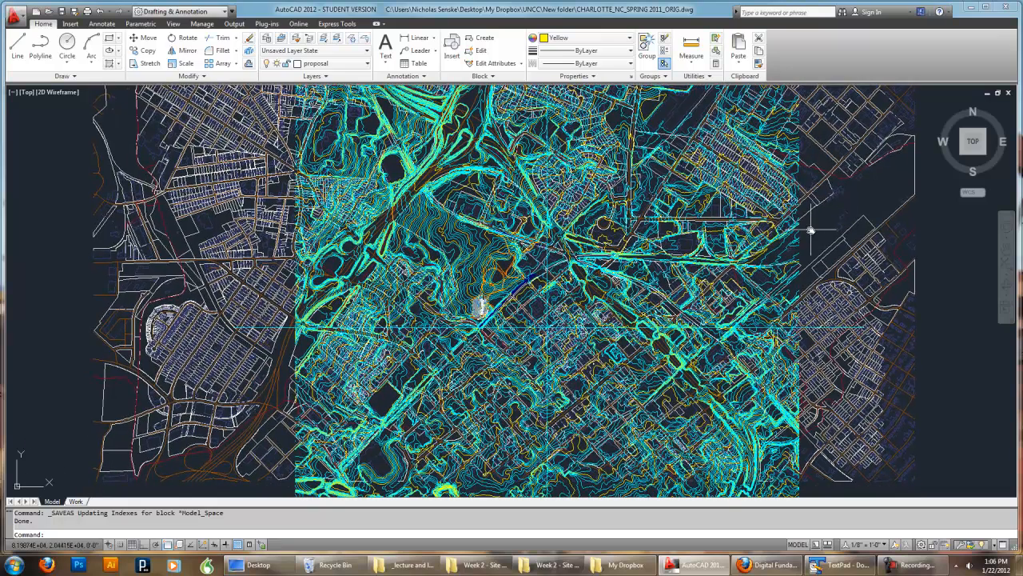
pyautogui.moveTo(792, 227)
pyautogui.scroll(-3, 546, 326)
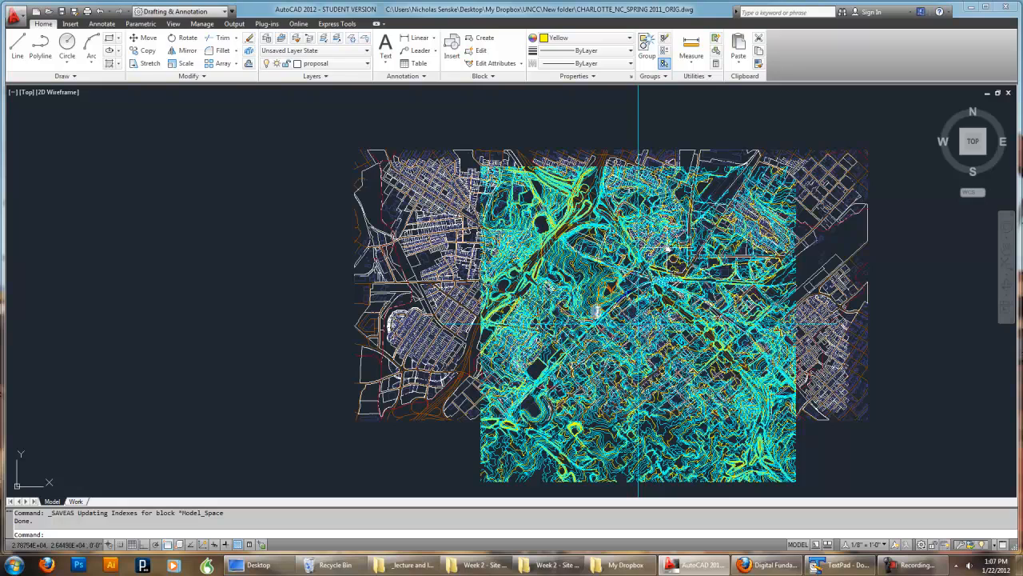
pyautogui.scroll(3, 570, 264)
pyautogui.moveTo(848, 316); pyautogui.dragTo(732, 284, button='middle')
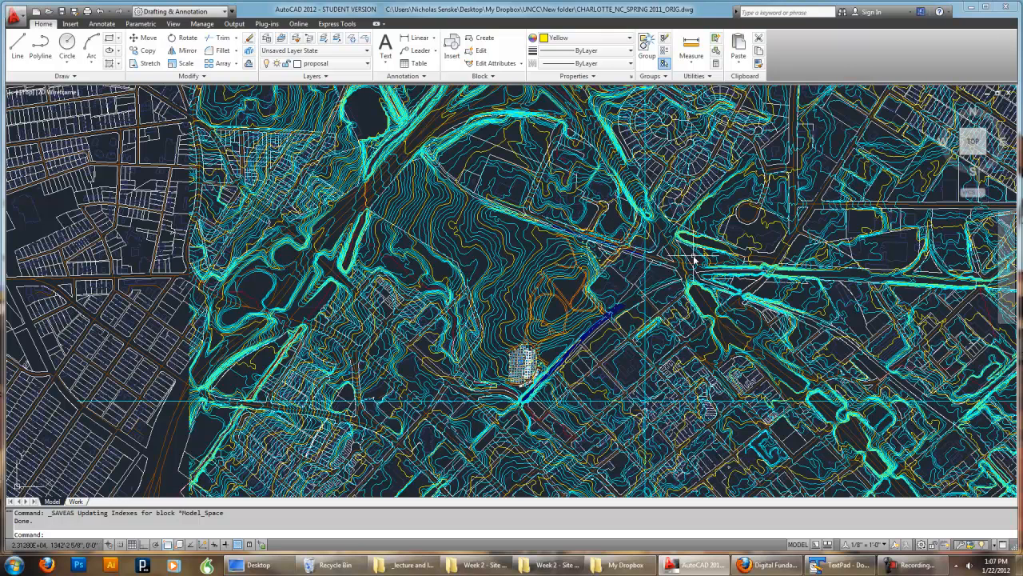
pyautogui.moveTo(599, 213); pyautogui.dragTo(562, 269, button='middle')
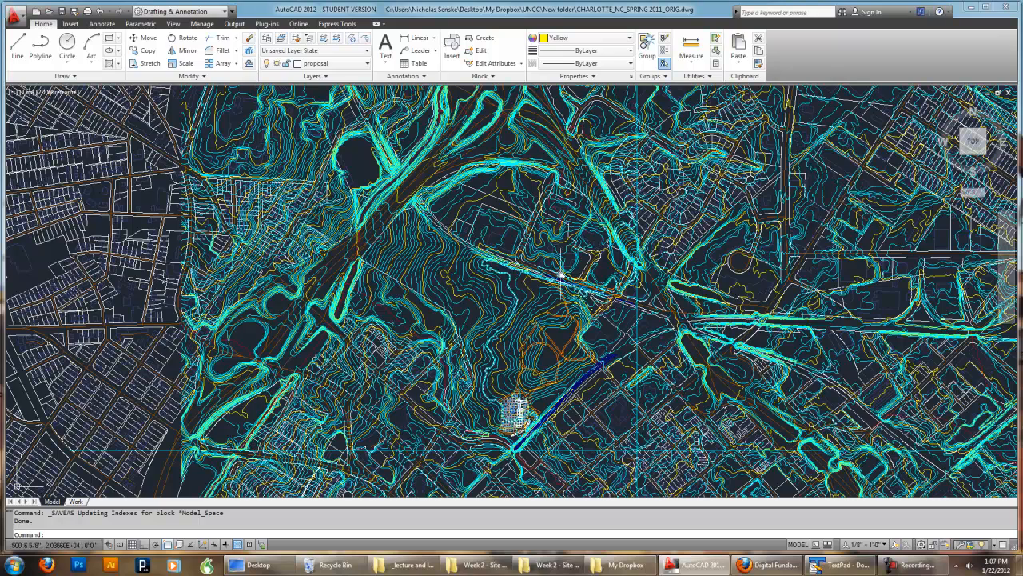
# Select a cyan contour line on the site to identify its layer, and turn off the INTERMEDIATE_CONTOUR layer
pyautogui.scroll(4, 509, 261)
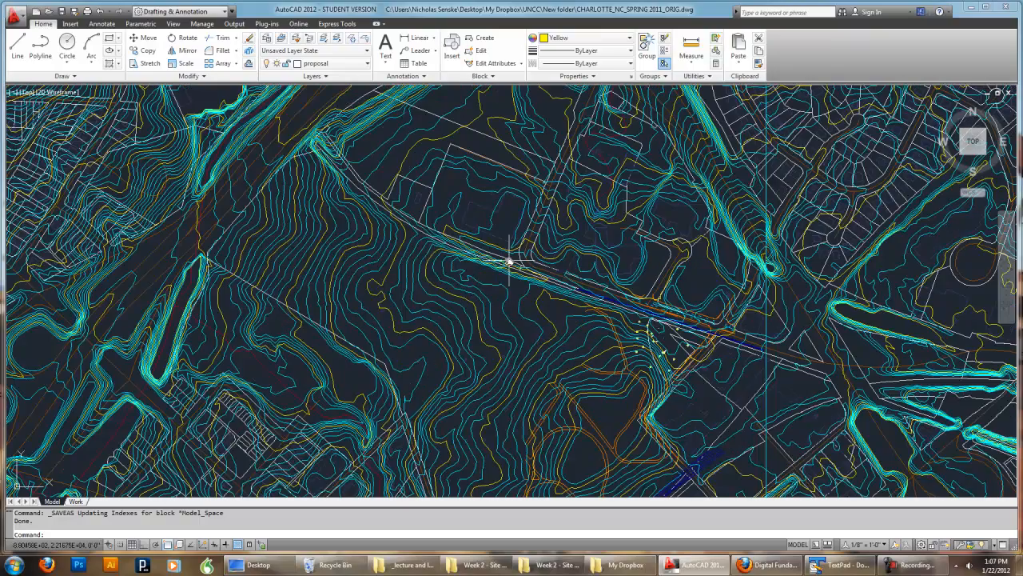
pyautogui.click(408, 242)
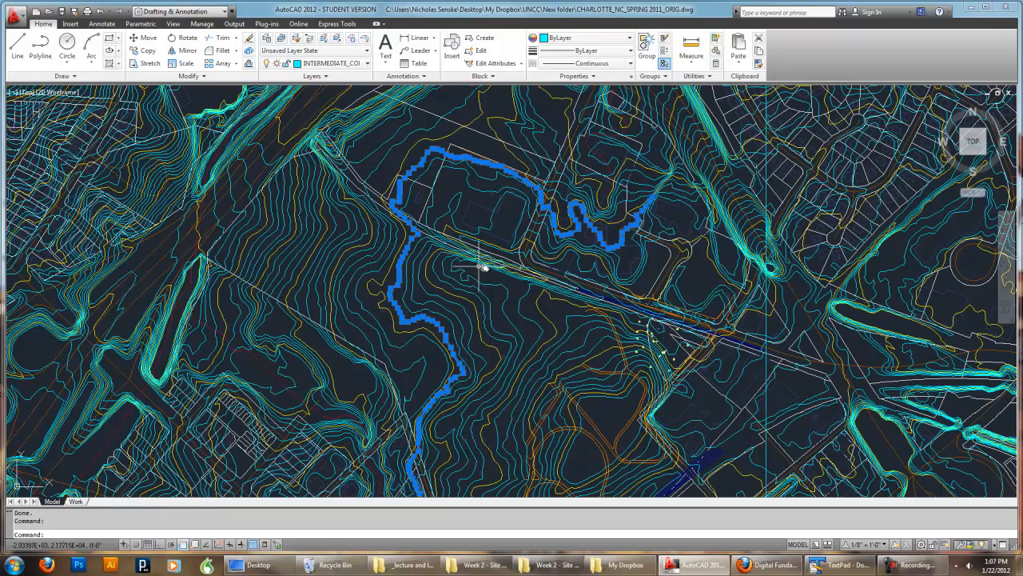
pyautogui.scroll(-4, 497, 272)
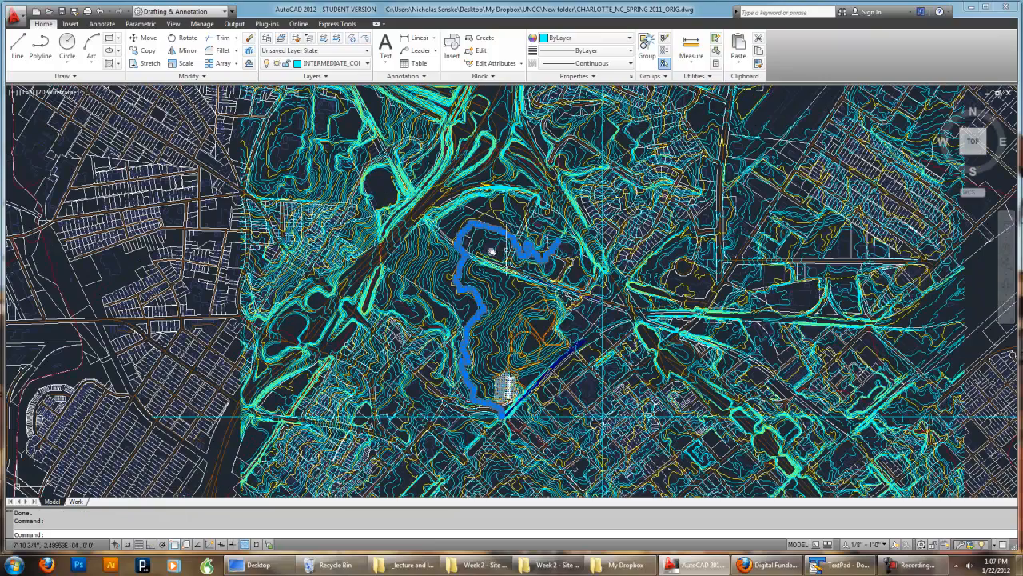
pyautogui.moveTo(536, 302); pyautogui.dragTo(480, 244, button='middle')
pyautogui.moveTo(418, 236); pyautogui.dragTo(475, 263, button='middle')
pyautogui.moveTo(460, 212); pyautogui.dragTo(451, 243, button='middle')
pyautogui.scroll(8, 450, 244)
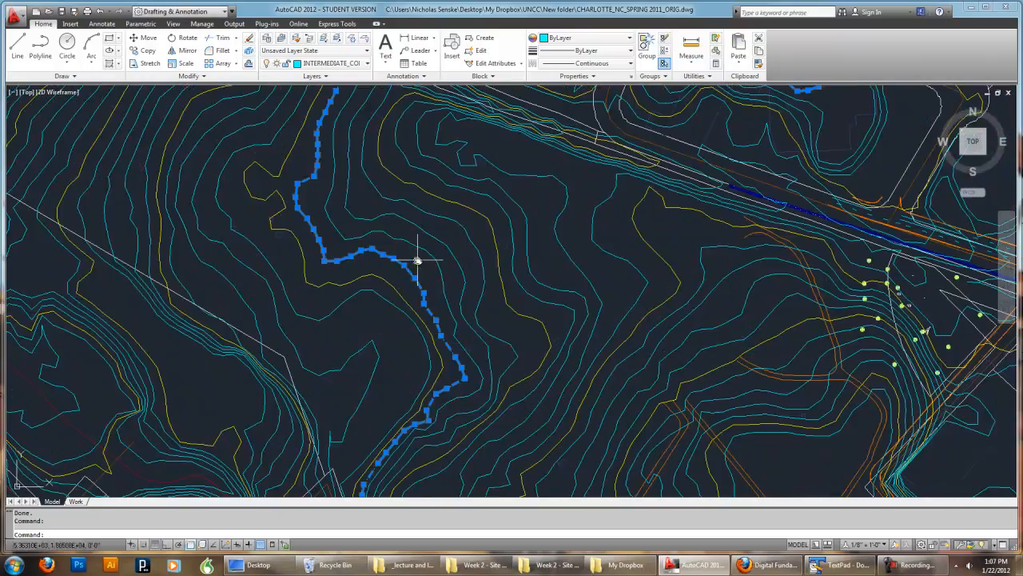
pyautogui.click(312, 112)
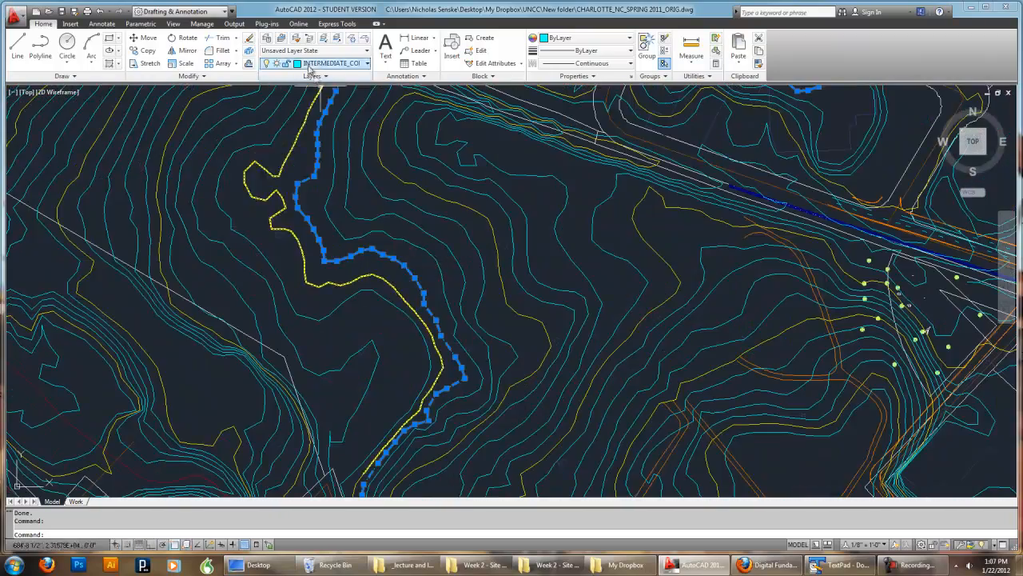
pyautogui.click(350, 64)
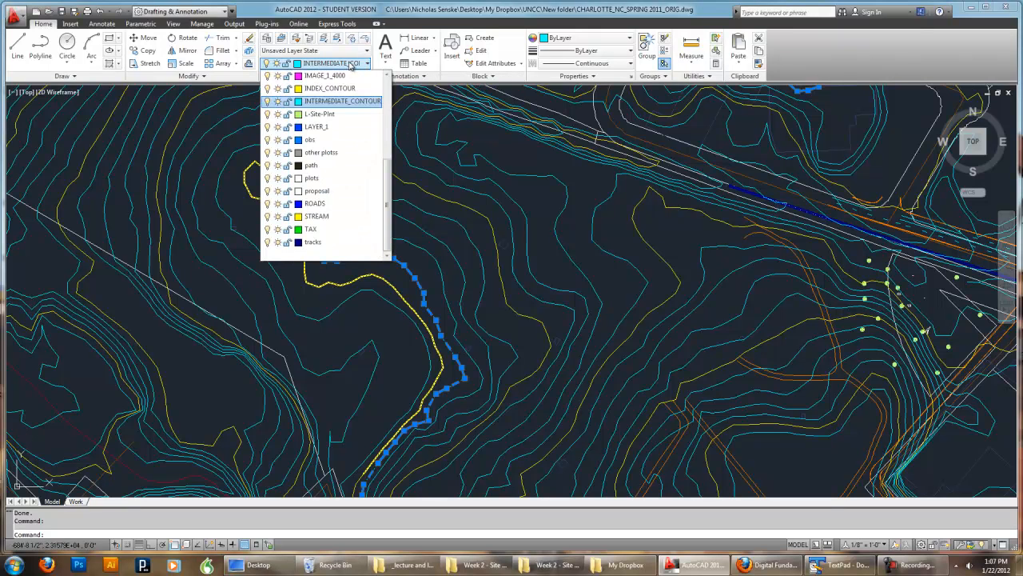
pyautogui.click(268, 102)
pyautogui.click(317, 190)
pyautogui.scroll(-5, 458, 286)
pyautogui.scroll(5, 492, 304)
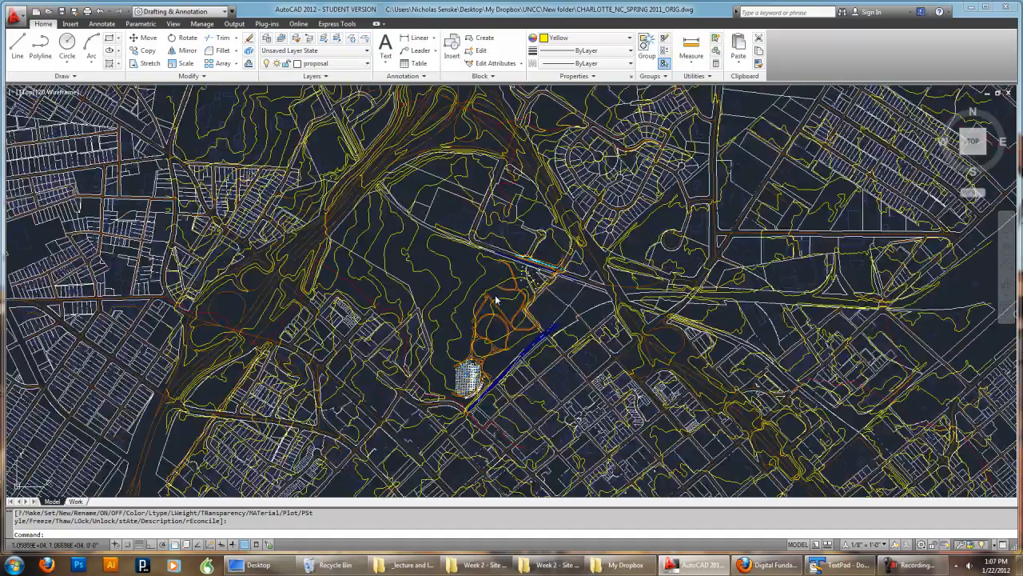
# Select a yellow contour line beside the proposed paths to identify its layer, and turn off the INDEX_CONTOUR layer
pyautogui.click(454, 250)
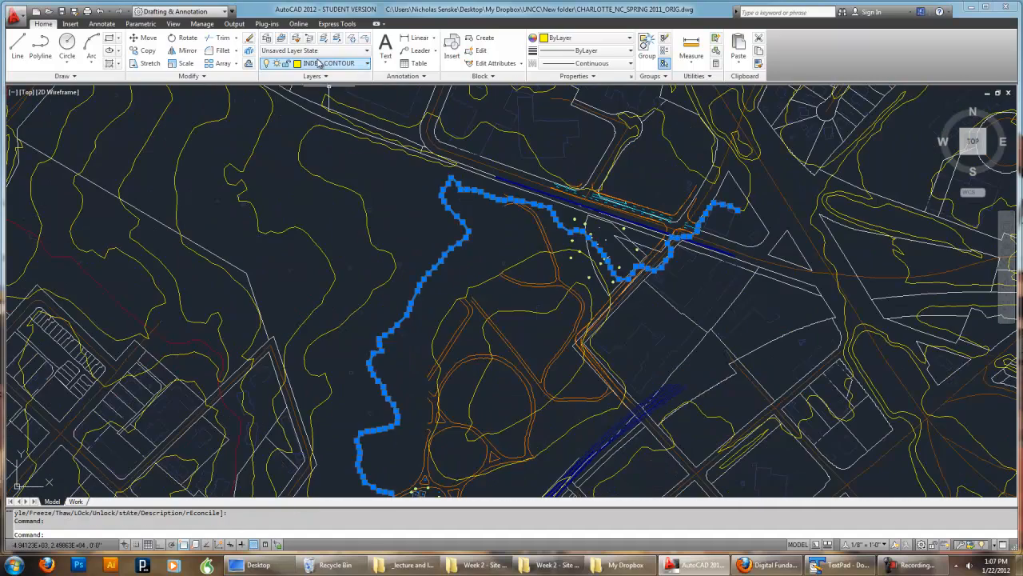
pyautogui.click(327, 63)
pyautogui.click(267, 89)
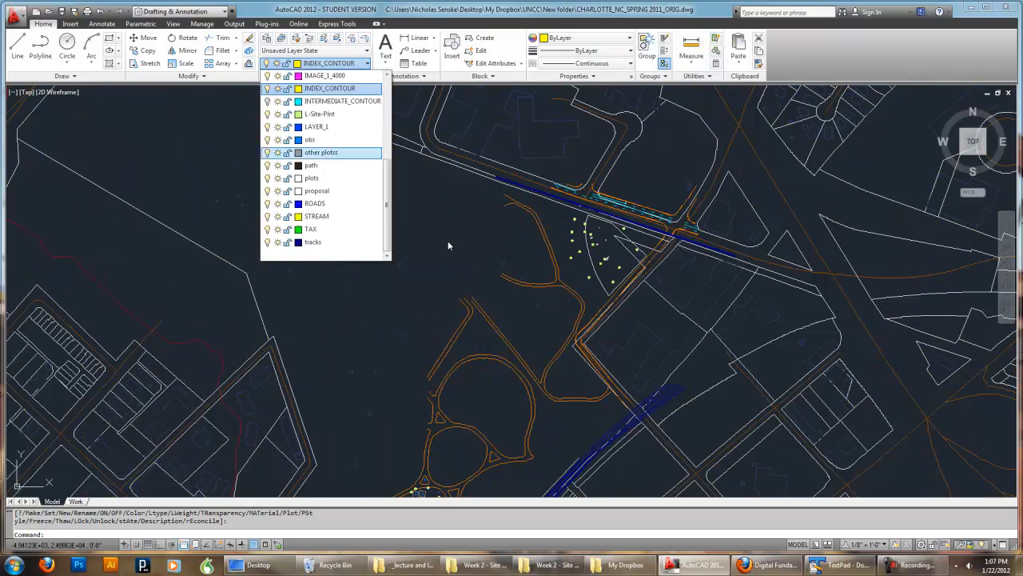
pyautogui.click(451, 244)
pyautogui.scroll(-4, 456, 239)
pyautogui.scroll(5, 537, 294)
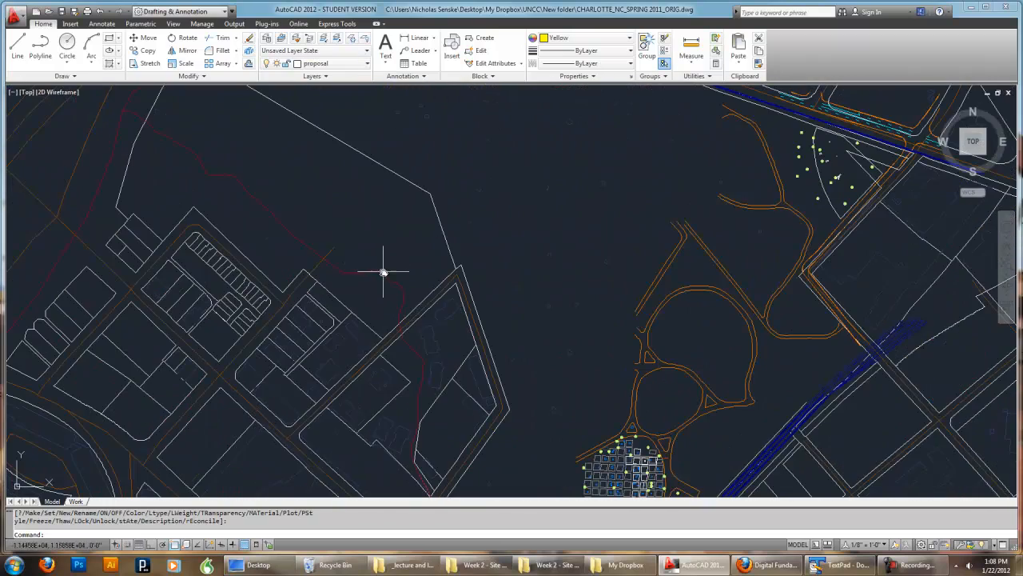
# Select the dark red stream line west of the proposed paths and turn off its STREAM layer
pyautogui.click(384, 274)
pyautogui.scroll(-5, 508, 248)
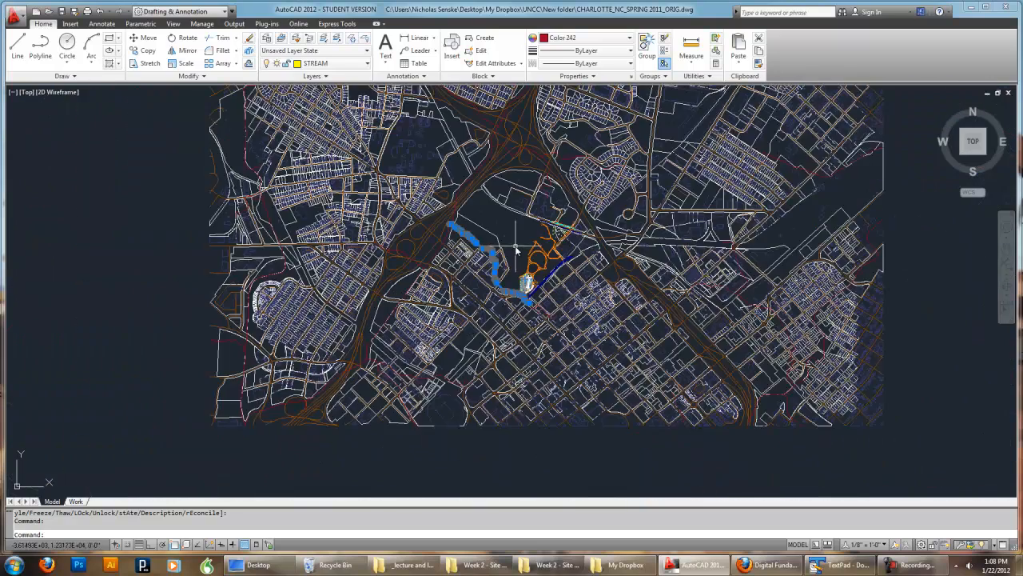
pyautogui.scroll(3, 517, 251)
pyautogui.click(276, 64)
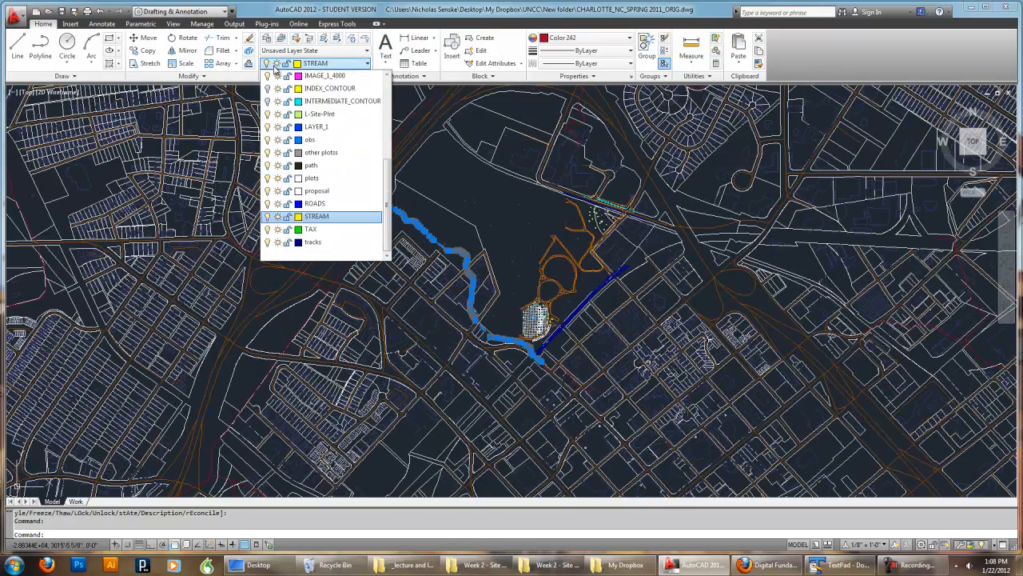
pyautogui.click(268, 216)
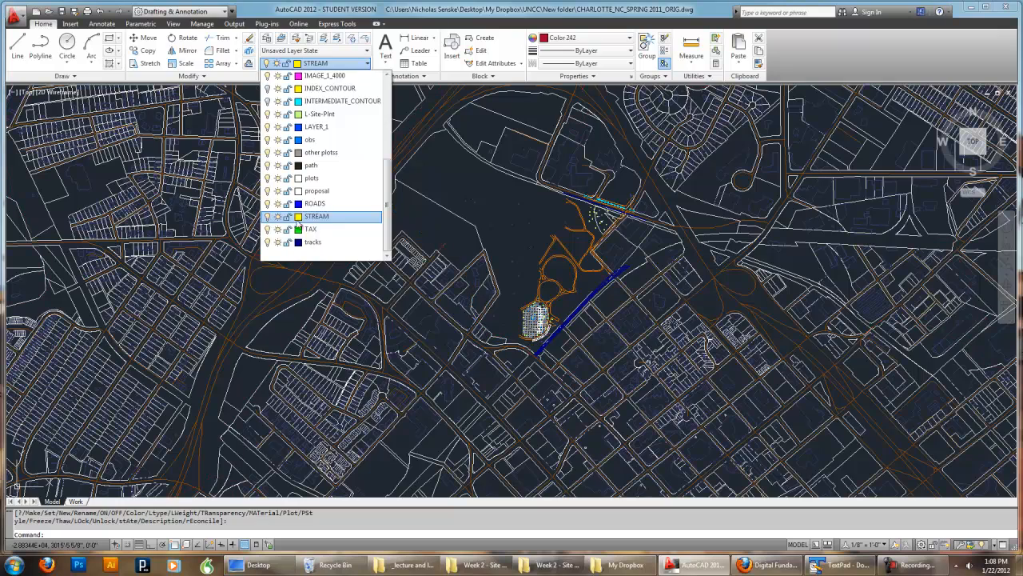
# Select a dark blue track line southeast of the proposed paths to identify its layer, and clear the selection
pyautogui.click(316, 190)
pyautogui.scroll(5, 536, 258)
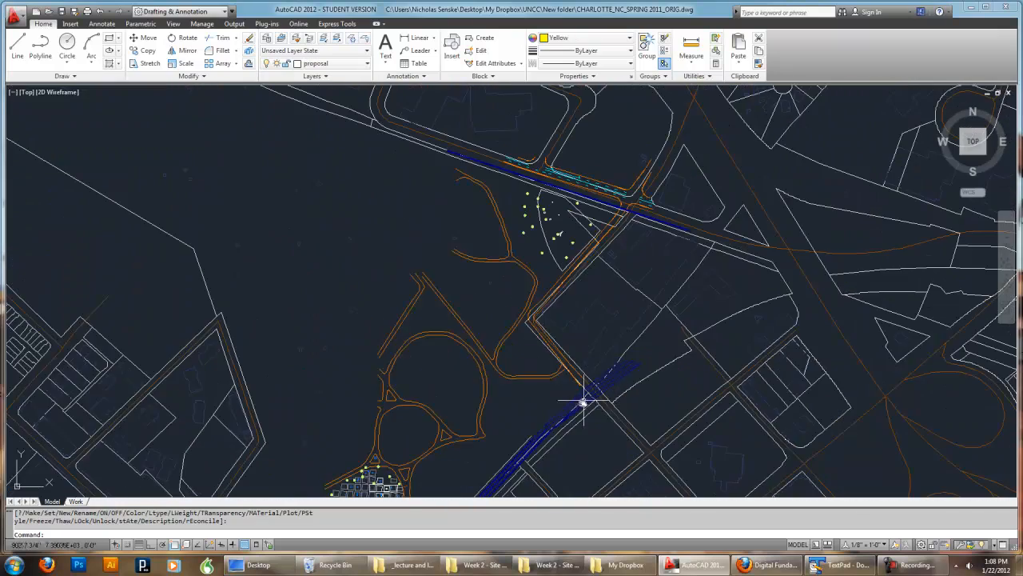
pyautogui.scroll(3, 544, 277)
pyautogui.press('Escape')
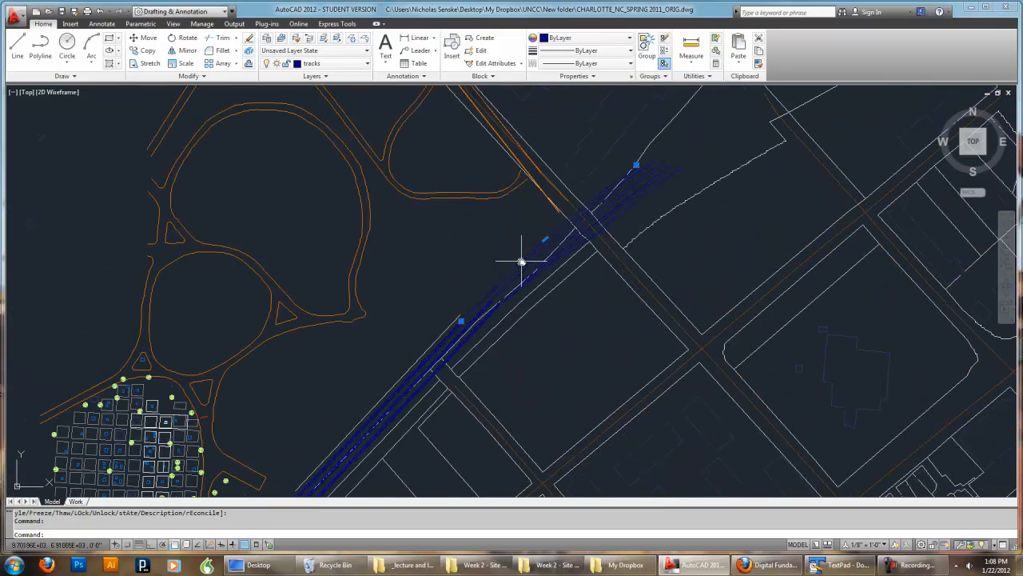
pyautogui.press('Escape')
pyautogui.scroll(-5, 588, 276)
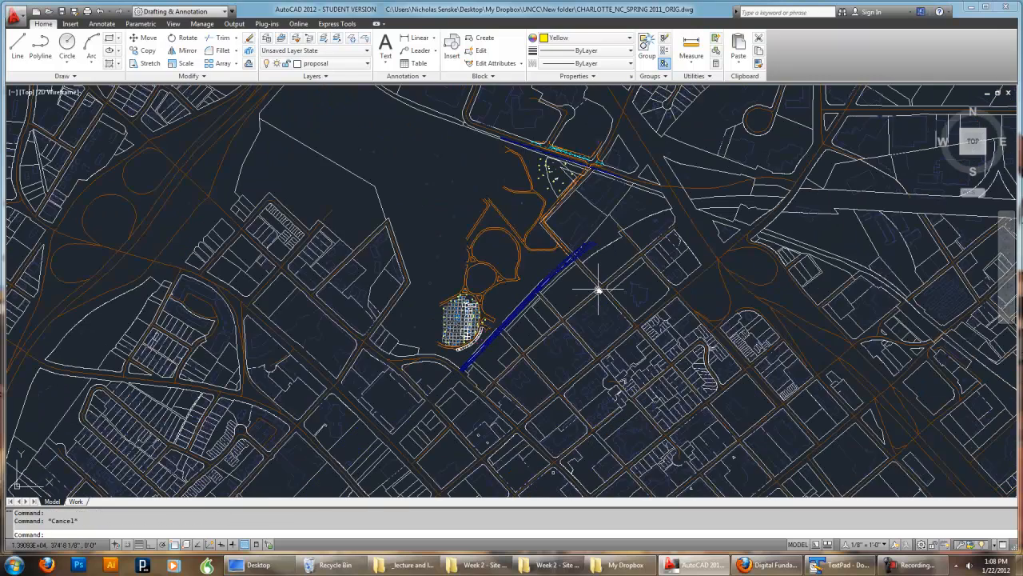
# Select a cyan lane line on the road beside the northern tracks to identify its layer, and turn off layer 0
pyautogui.scroll(-2, 607, 324)
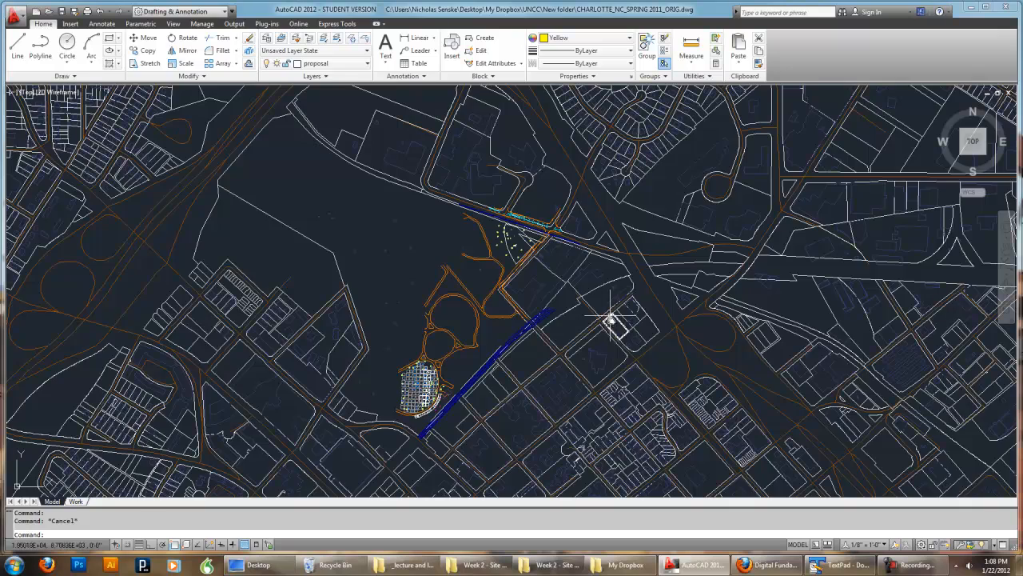
pyautogui.scroll(1, 616, 325)
pyautogui.scroll(2, 640, 326)
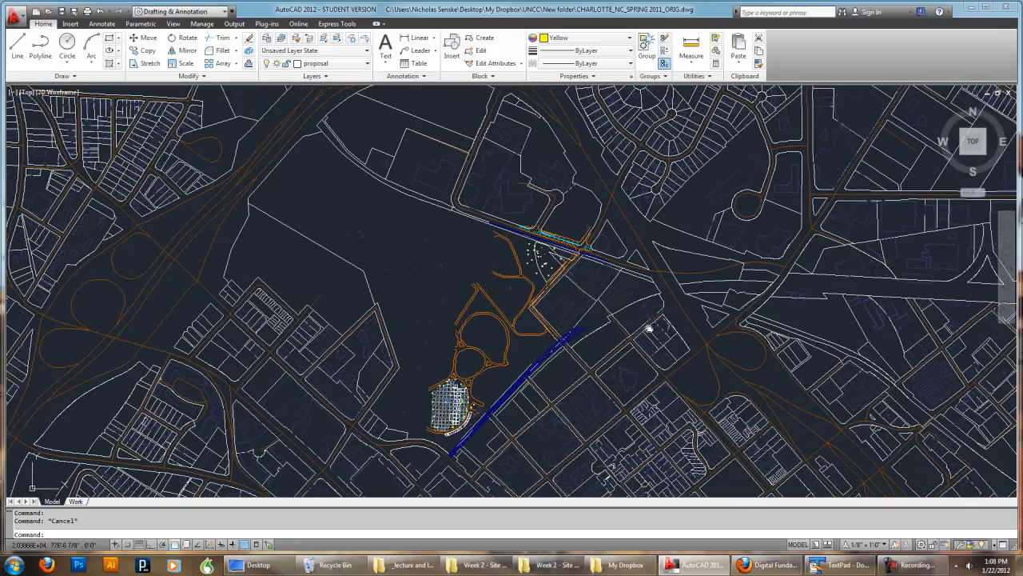
pyautogui.scroll(3, 568, 228)
pyautogui.click(495, 243)
pyautogui.click(448, 217)
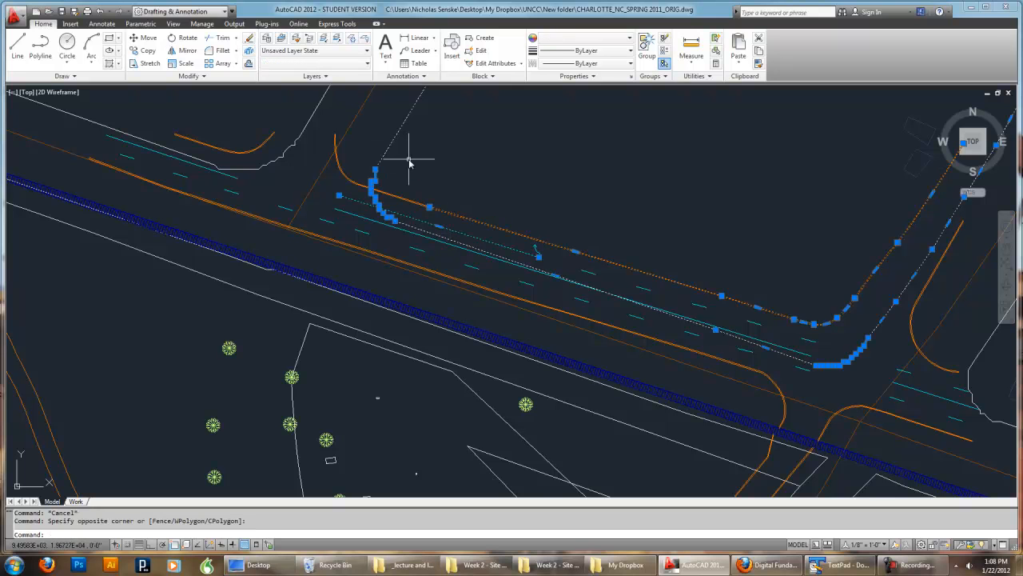
pyautogui.press('Escape')
pyautogui.click(437, 222)
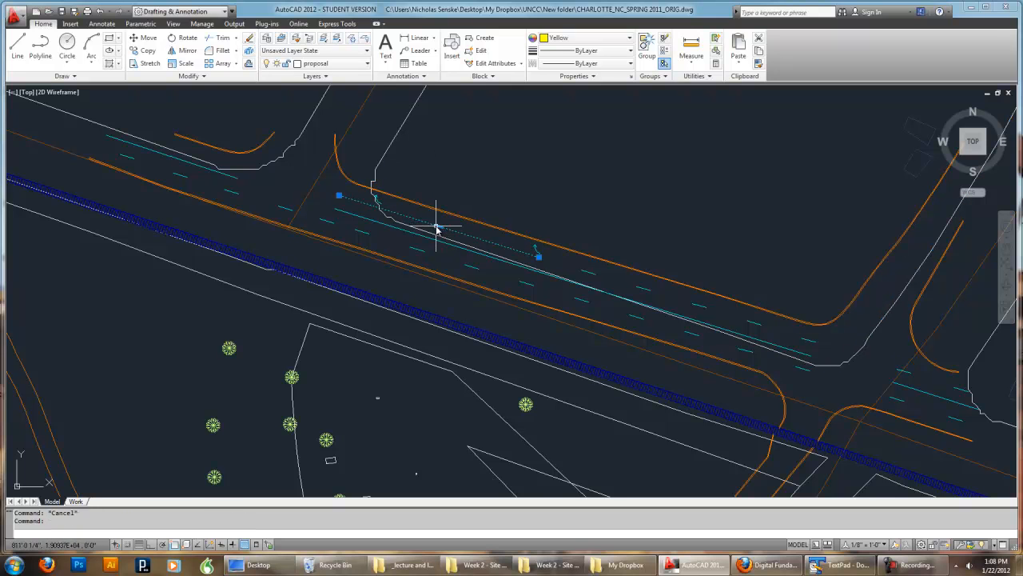
pyautogui.click(331, 64)
pyautogui.click(268, 76)
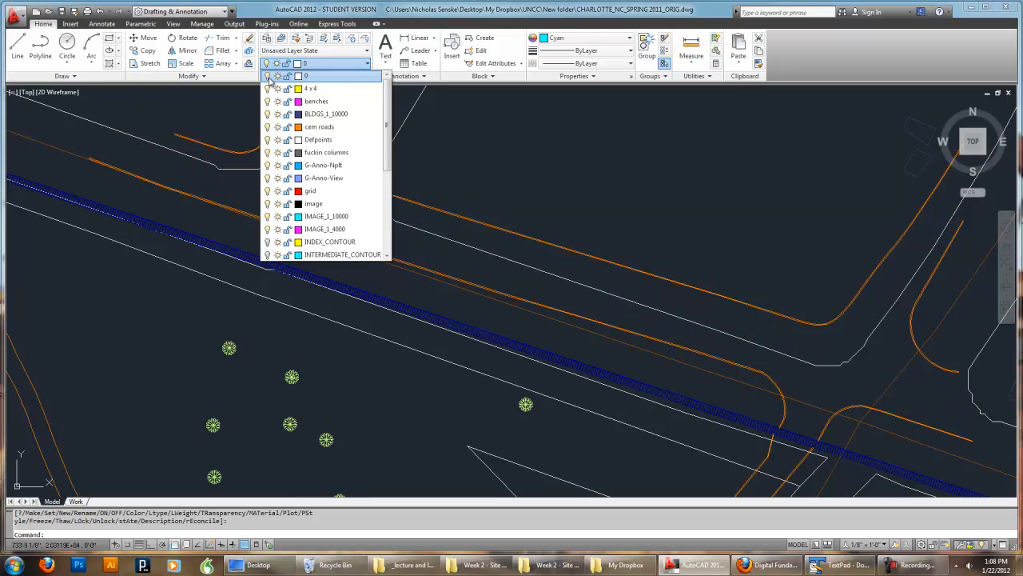
pyautogui.click(516, 163)
pyautogui.press('Escape')
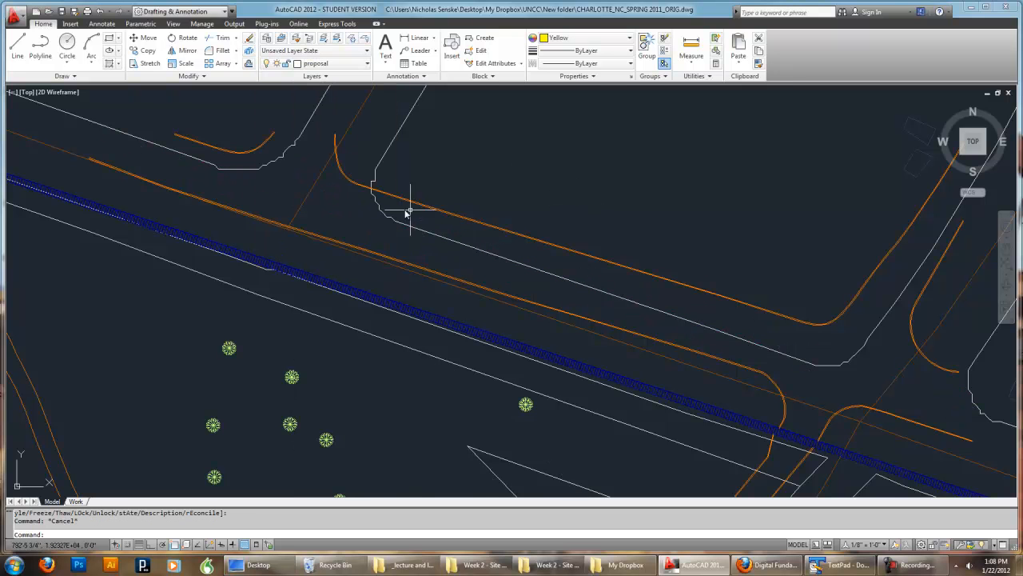
# Select an orange road edge north of the tracks to identify its layer, and try turning off the cem roads layer
pyautogui.scroll(-3, 361, 192)
pyautogui.scroll(2, 361, 189)
pyautogui.click(361, 189)
pyautogui.click(308, 64)
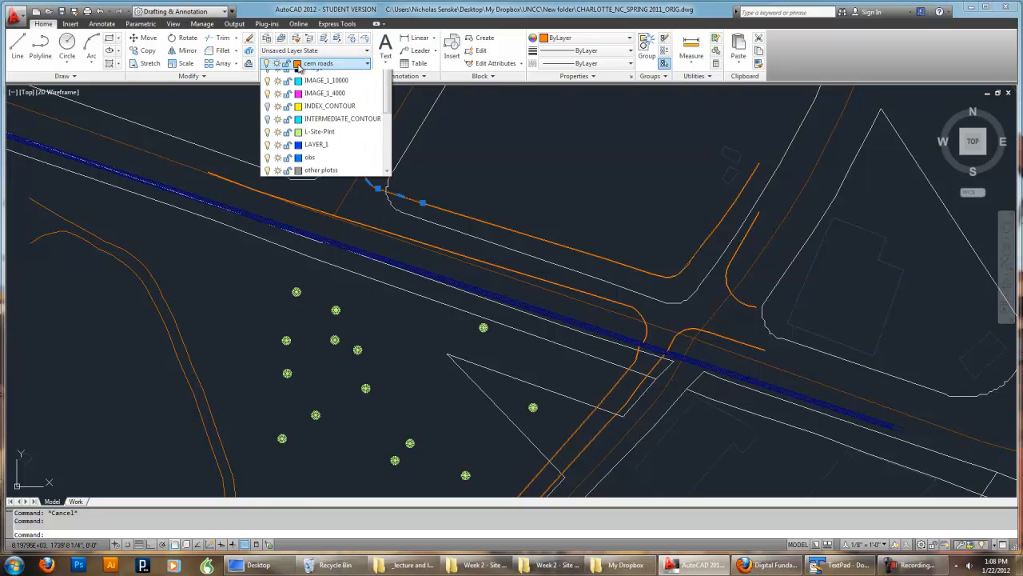
pyautogui.click(269, 75)
pyautogui.click(561, 176)
pyautogui.scroll(-7, 559, 185)
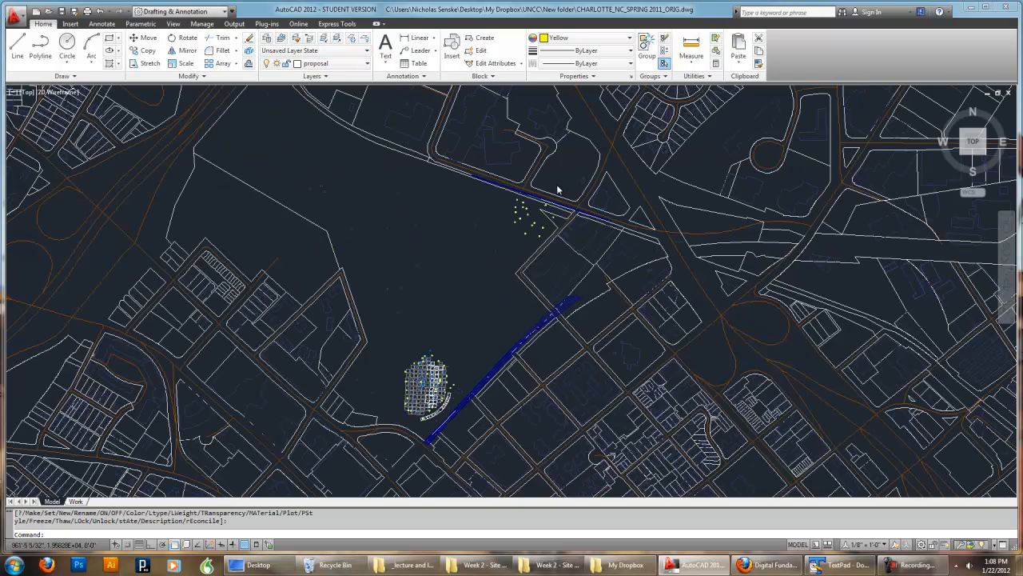
pyautogui.scroll(-2, 559, 191)
pyautogui.scroll(2, 620, 206)
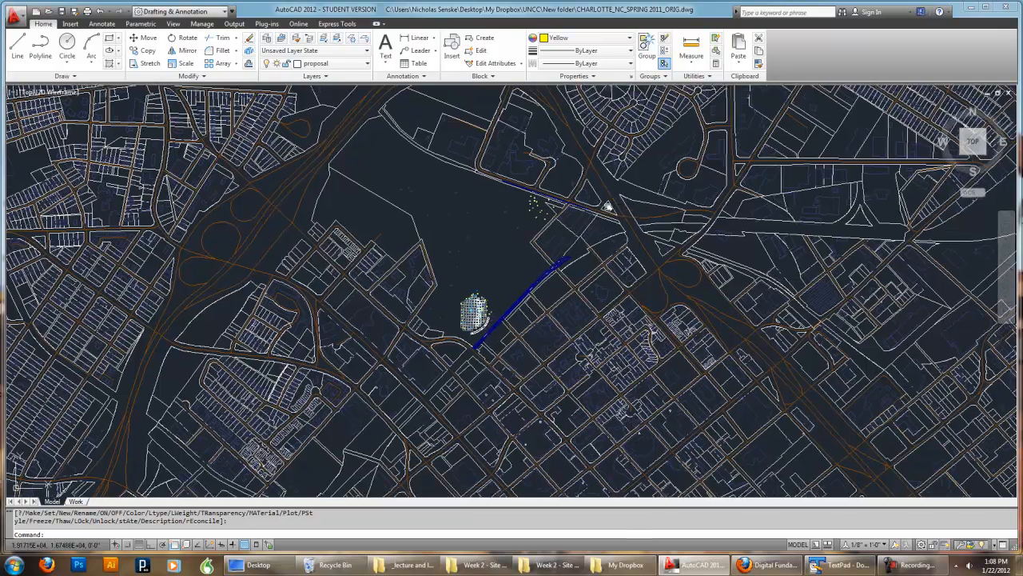
pyautogui.scroll(3, 530, 285)
pyautogui.scroll(3, 514, 296)
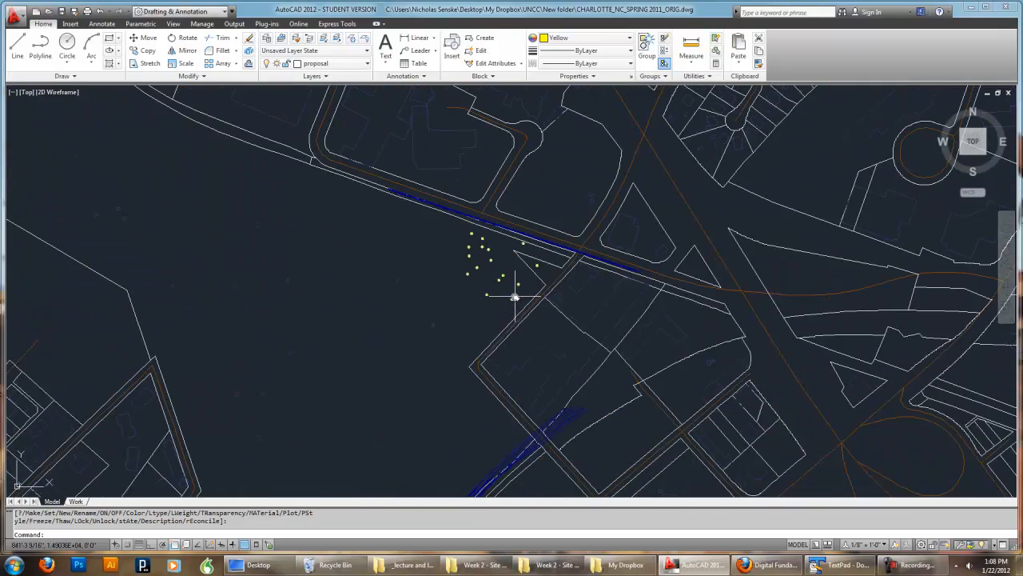
pyautogui.moveTo(514, 297); pyautogui.dragTo(528, 261, button='middle')
pyautogui.scroll(5, 524, 244)
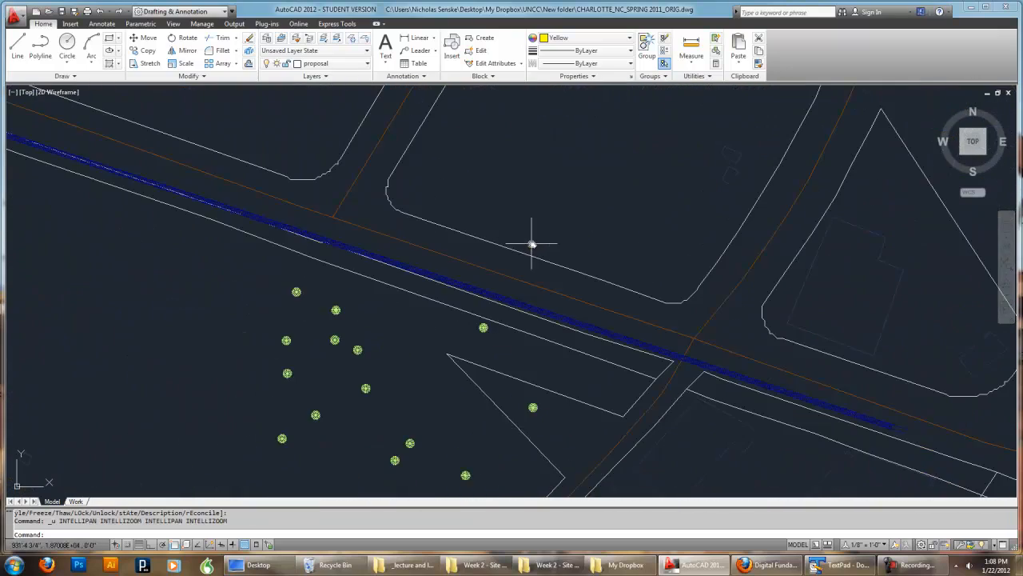
# Turn the cem roads layer back on
pyautogui.click(324, 76)
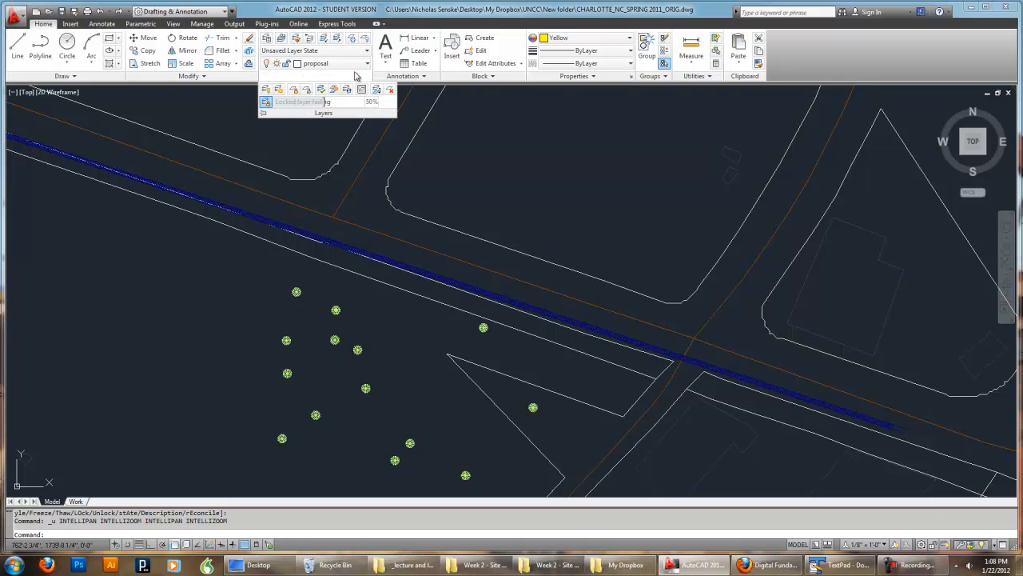
pyautogui.click(337, 65)
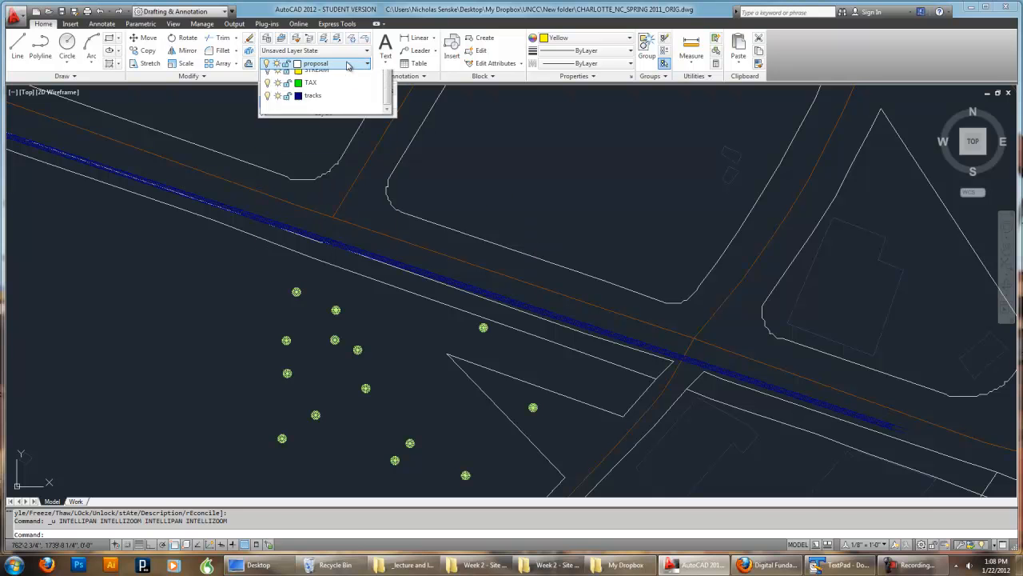
pyautogui.click(268, 126)
pyautogui.click(519, 177)
# Select a green tree symbol south of the northern tracks to identify its layer, and turn off the L-Site-Plnt layer
pyautogui.click(335, 310)
pyautogui.click(299, 63)
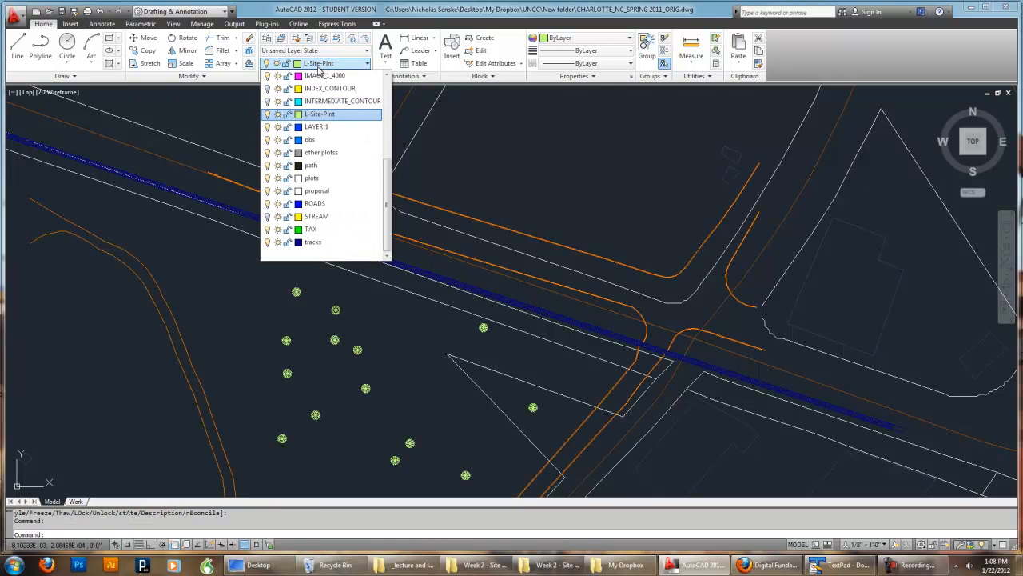
pyautogui.click(269, 114)
pyautogui.scroll(8, 562, 235)
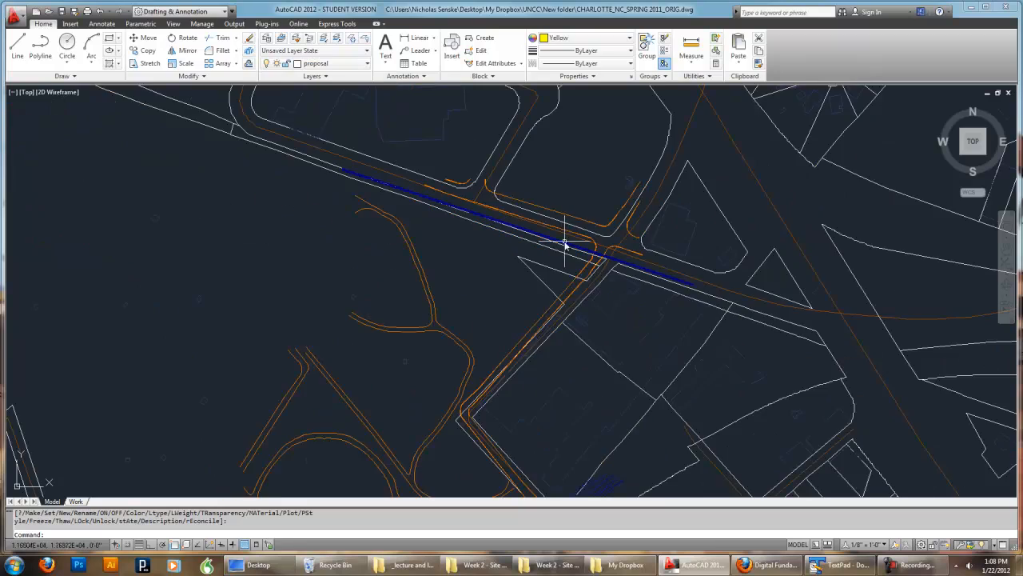
# Inspect the proposed plot grid and its curved row of plots, checking one plot outline in that row and clearing the selection
pyautogui.moveTo(566, 275); pyautogui.dragTo(555, 136, button='middle')
pyautogui.moveTo(662, 288); pyautogui.dragTo(655, 105, button='middle')
pyautogui.moveTo(657, 341); pyautogui.dragTo(684, 163, button='middle')
pyautogui.moveTo(580, 246); pyautogui.dragTo(750, 224, button='middle')
pyautogui.moveTo(542, 177); pyautogui.dragTo(596, 297, button='middle')
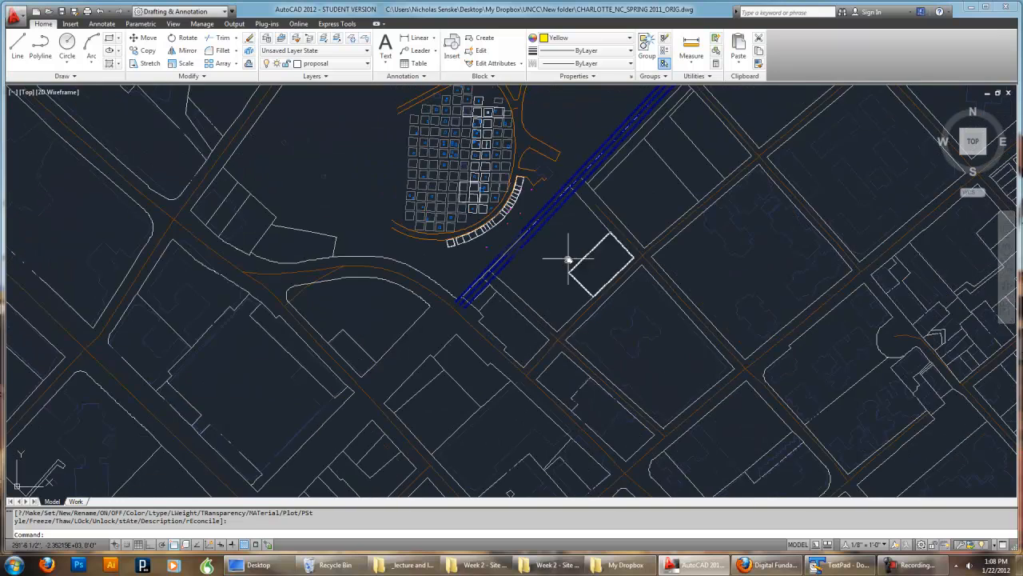
pyautogui.moveTo(510, 130); pyautogui.dragTo(564, 247, button='middle')
pyautogui.scroll(8, 557, 299)
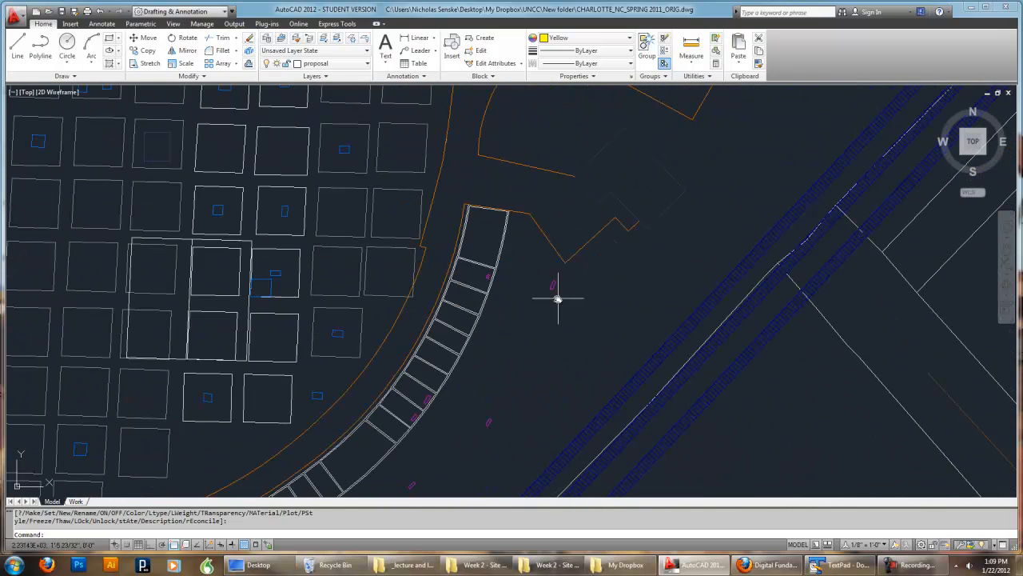
pyautogui.click(475, 263)
pyautogui.moveTo(476, 266)
pyautogui.press('Escape')
pyautogui.press('Escape')
# Turn off the proposal layer, choosing to turn the current layer off
pyautogui.click(297, 64)
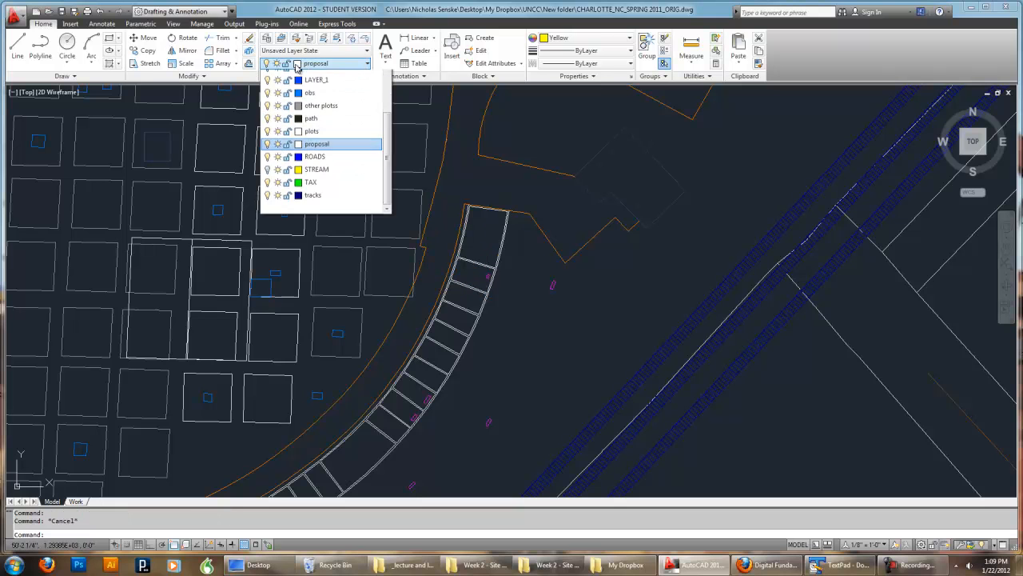
pyautogui.click(265, 190)
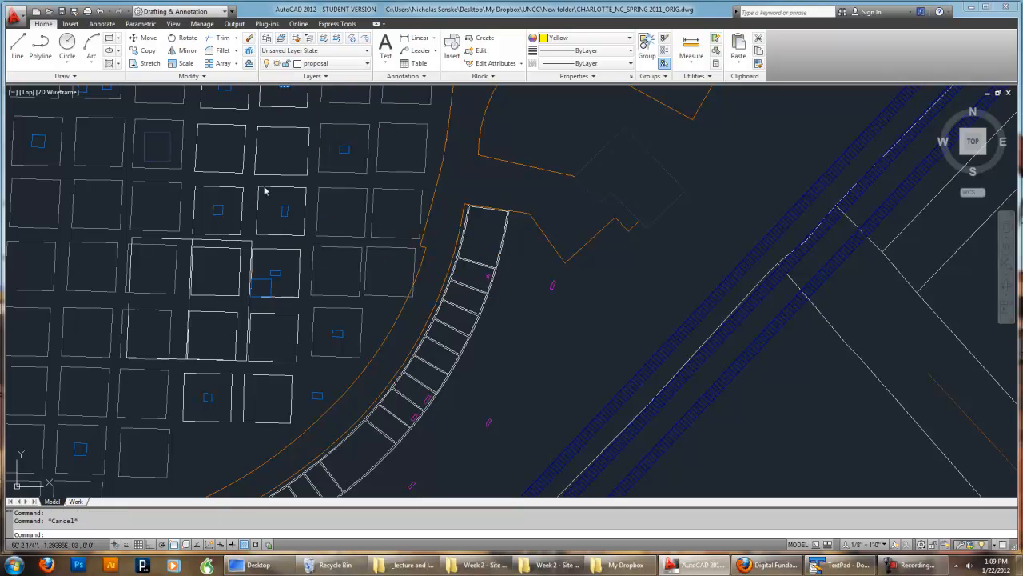
pyautogui.click(287, 64)
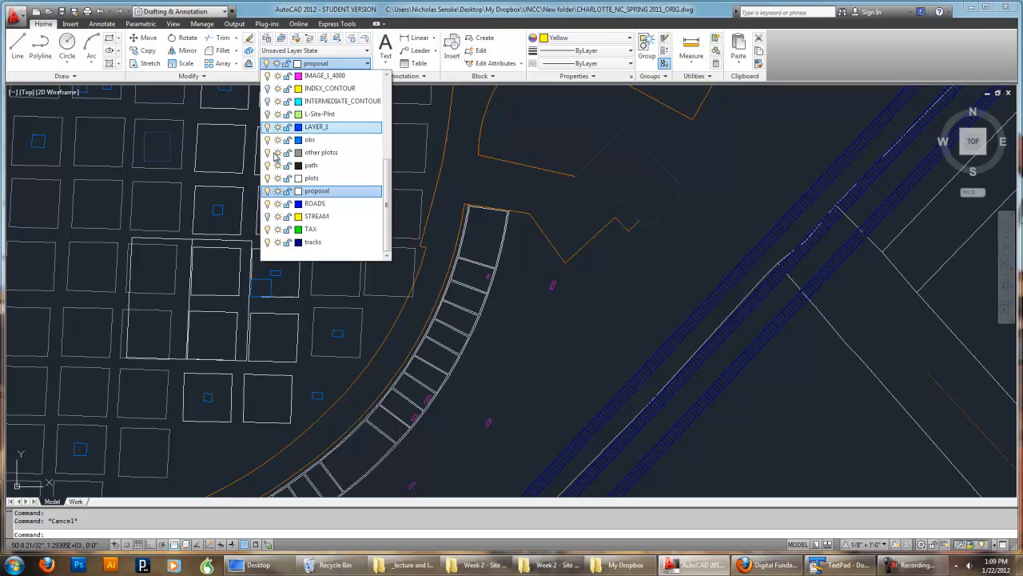
pyautogui.click(269, 192)
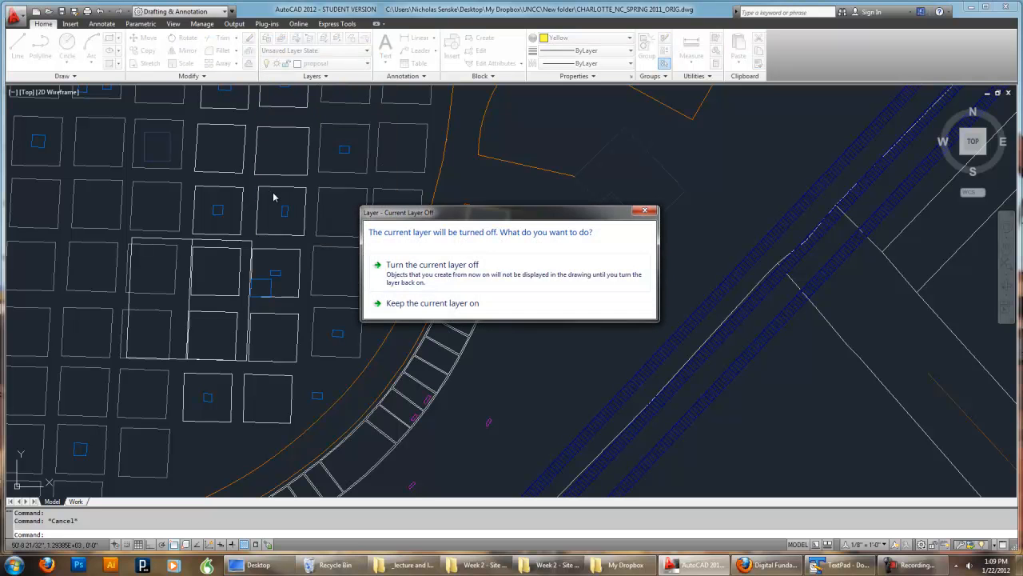
pyautogui.click(440, 275)
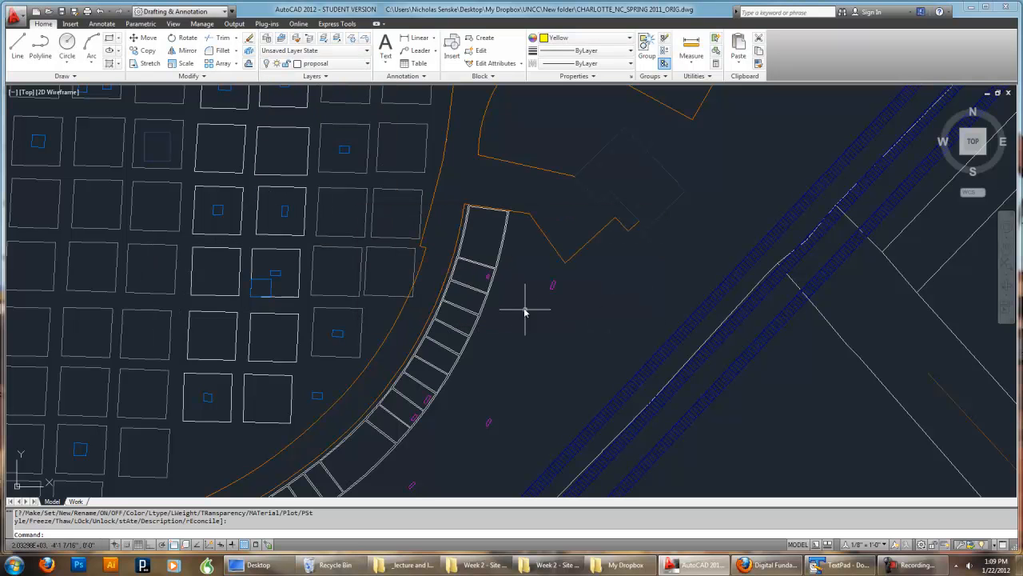
# Select a plot in the curved row to identify its layer, and switch the plots layer off and back on
pyautogui.click(477, 267)
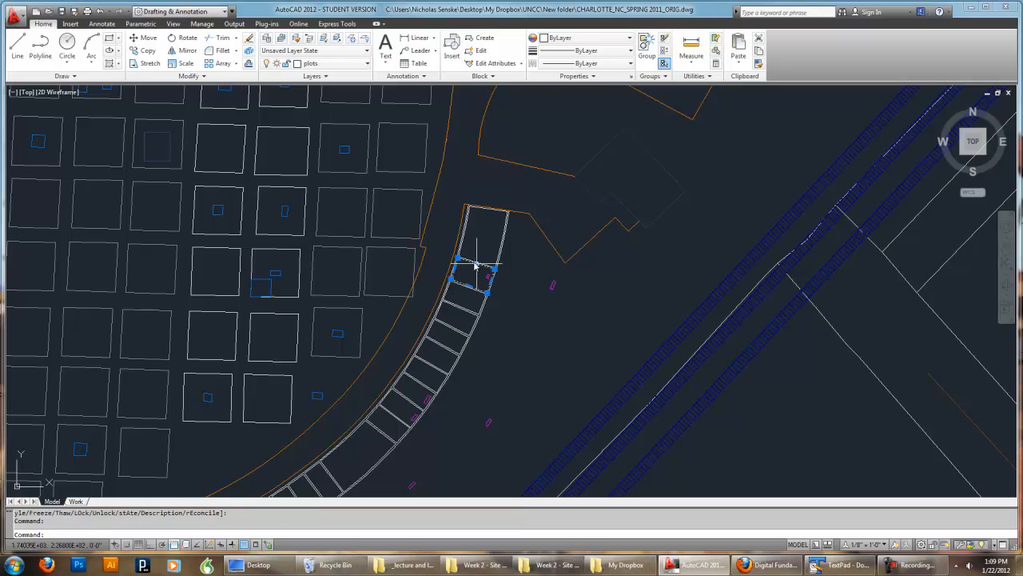
pyautogui.click(320, 64)
pyautogui.click(268, 179)
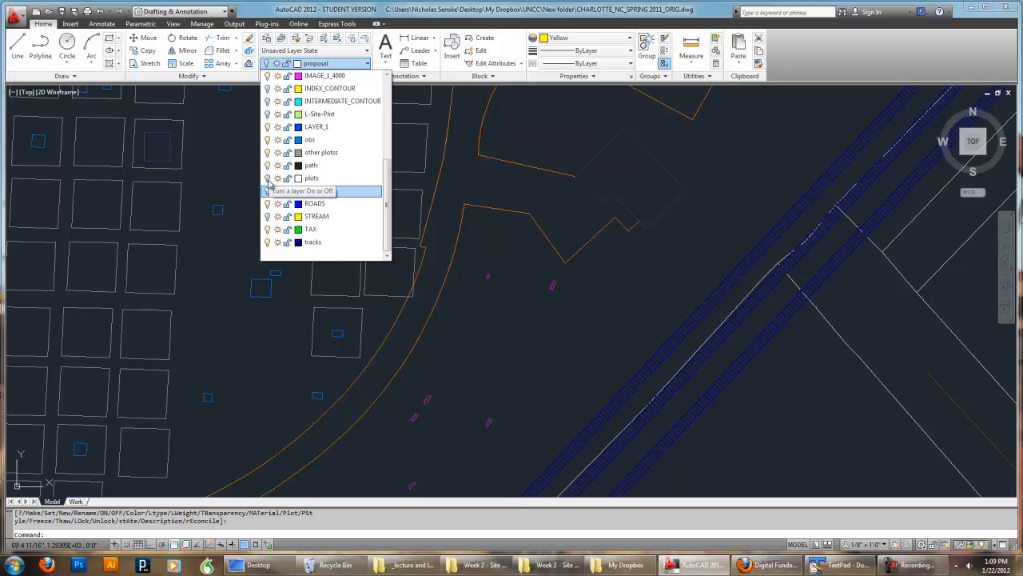
pyautogui.click(268, 178)
pyautogui.click(548, 346)
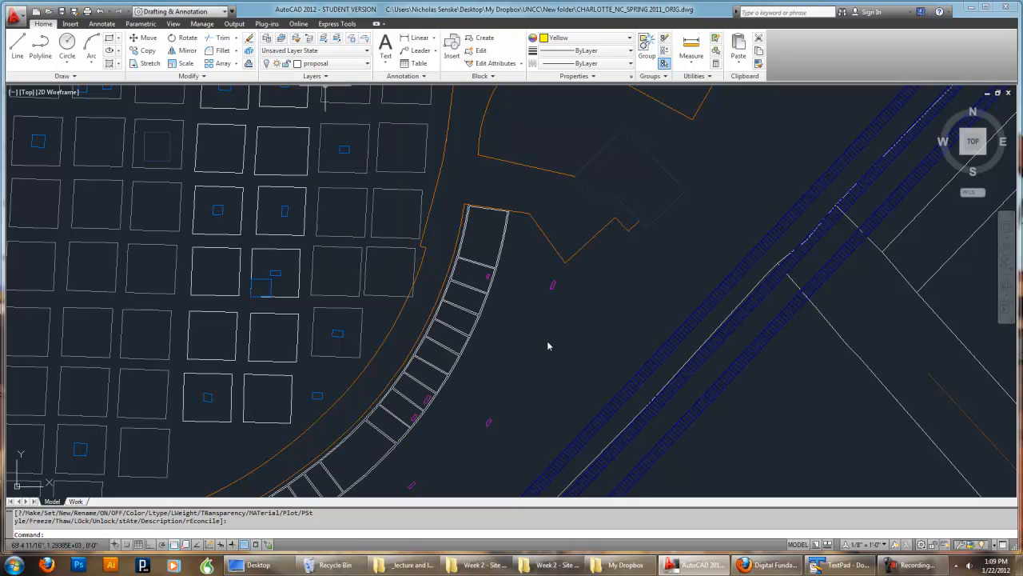
# Select a small magenta rectangle east of the curved plots to identify its layer, and turn off the benches layer
pyautogui.click(551, 290)
pyautogui.click(554, 286)
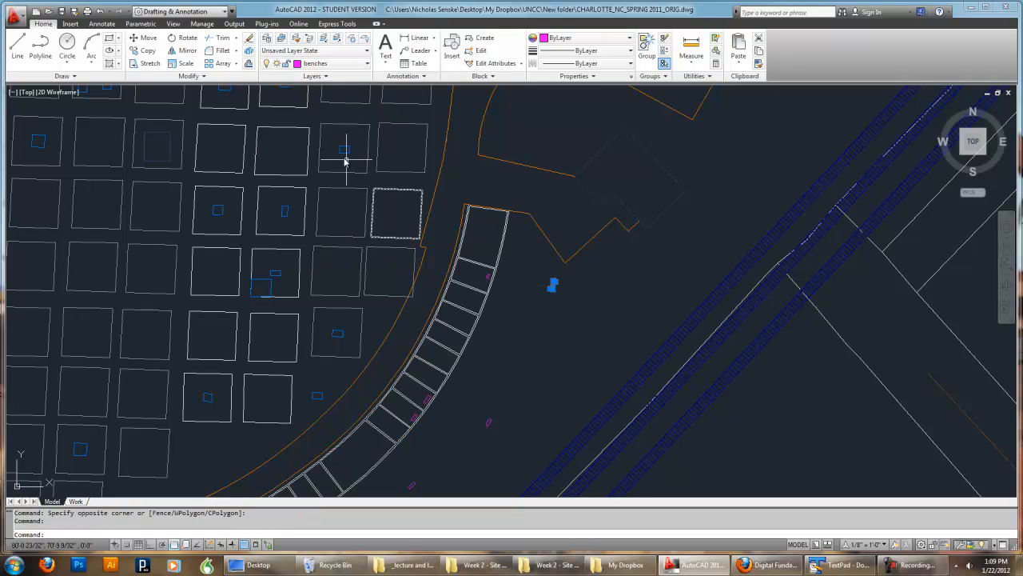
pyautogui.click(320, 64)
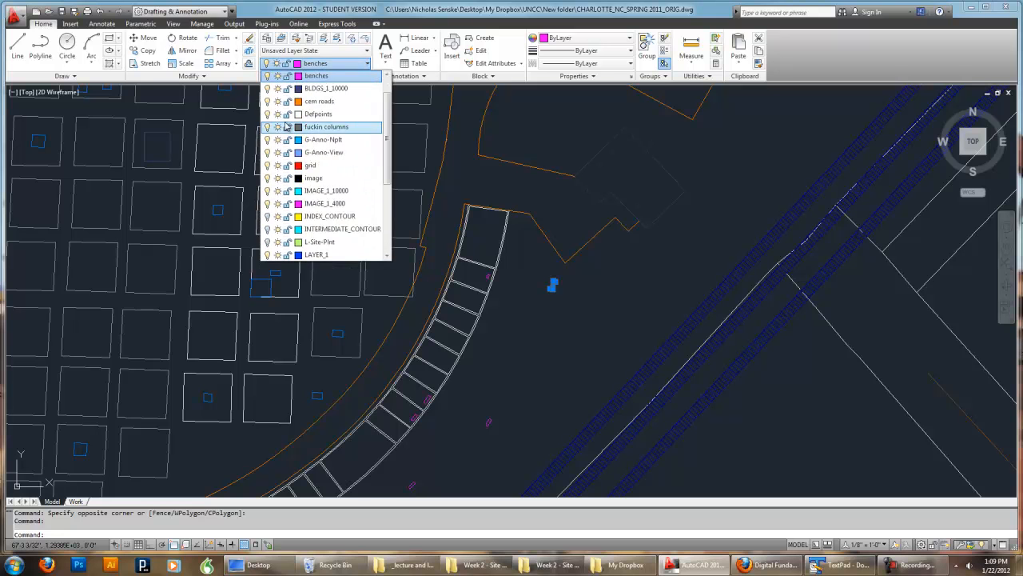
pyautogui.click(268, 75)
pyautogui.click(611, 311)
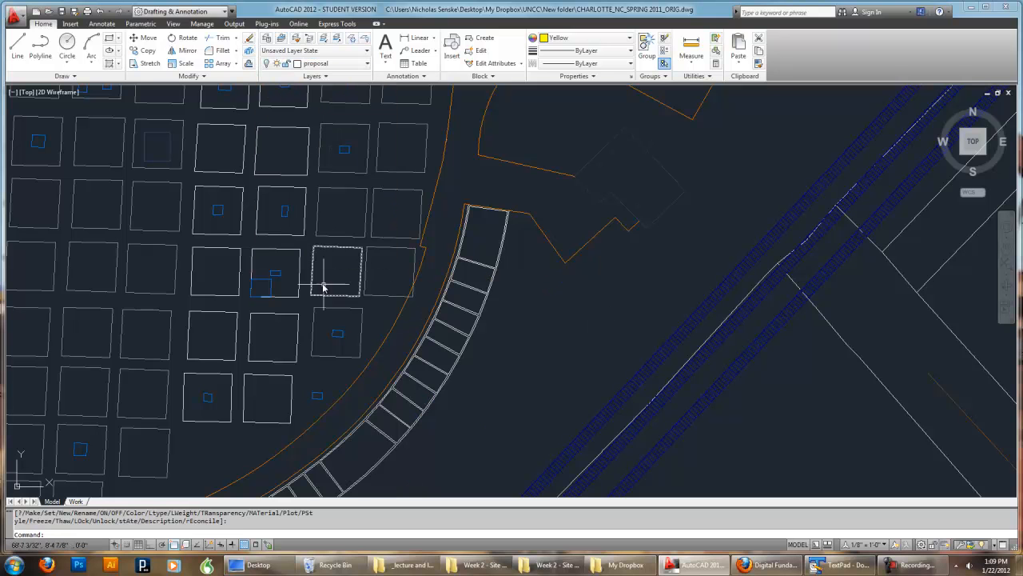
# Select a small blue rectangle inside the proposed plot grid to identify its layer, and turn off the obs layer
pyautogui.click(275, 273)
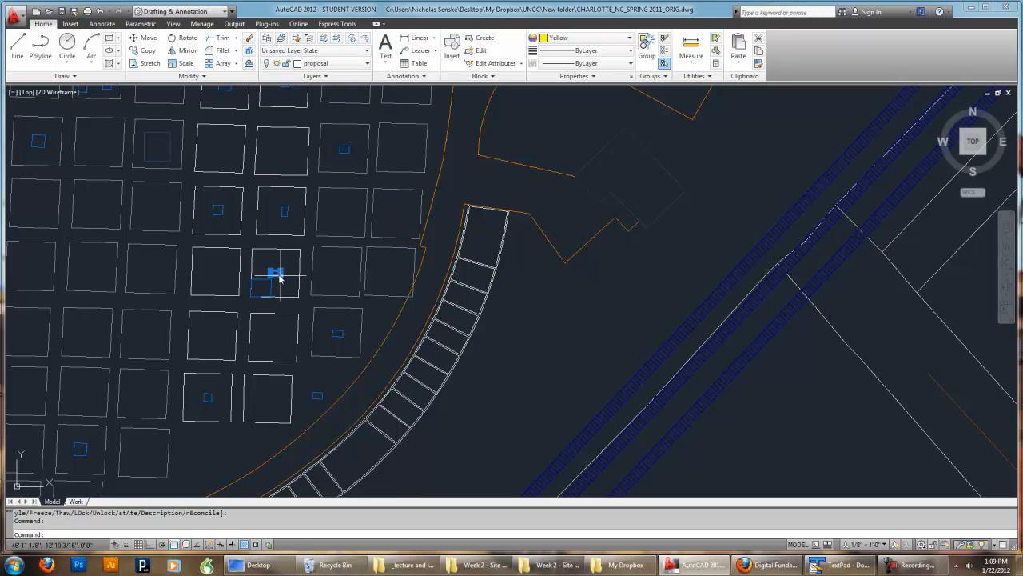
pyautogui.click(336, 63)
pyautogui.click(269, 140)
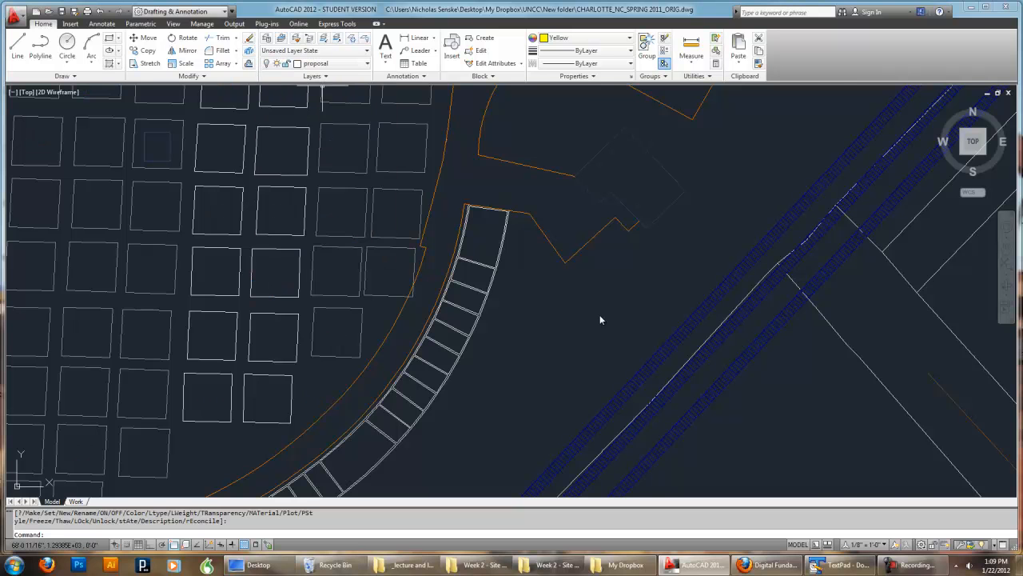
pyautogui.scroll(-5, 616, 292)
pyautogui.scroll(-4, 530, 399)
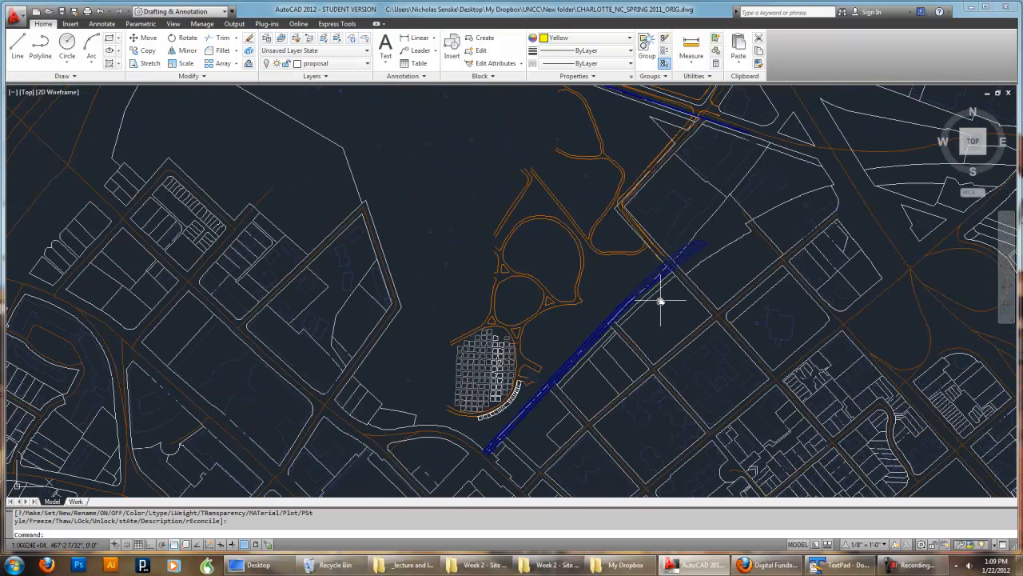
pyautogui.scroll(3, 484, 215)
pyautogui.scroll(-8, 491, 201)
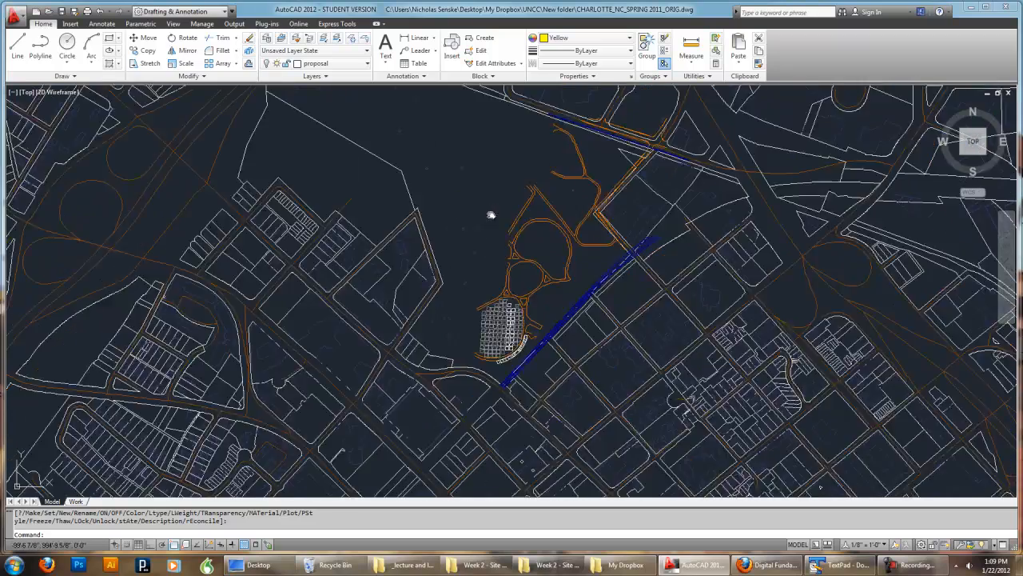
# Select a small square in the proposed plot grid to identify its layer, and turn off the other plotss and plots layers
pyautogui.scroll(-6, 466, 329)
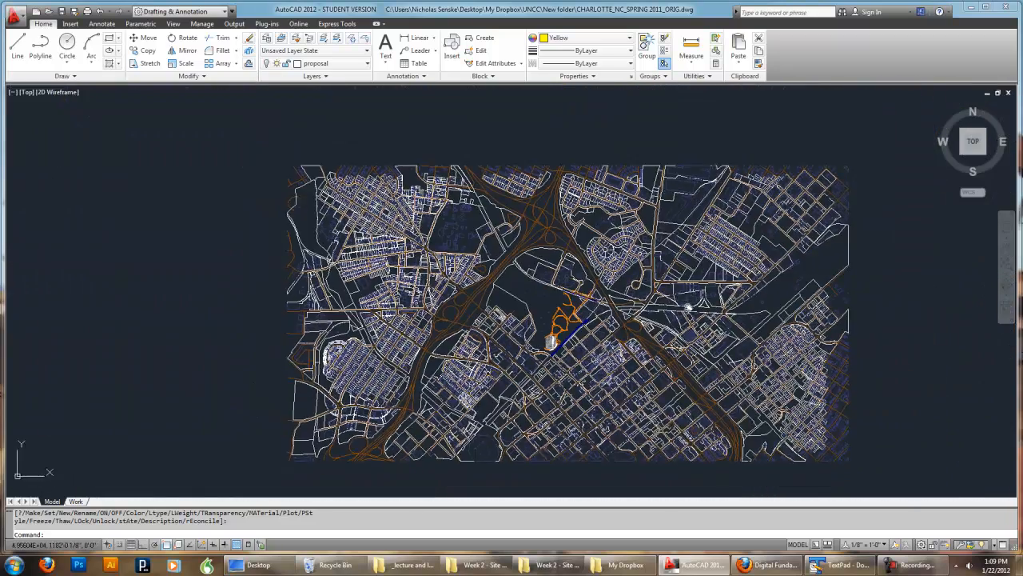
pyautogui.scroll(8, 559, 345)
pyautogui.scroll(5, 524, 342)
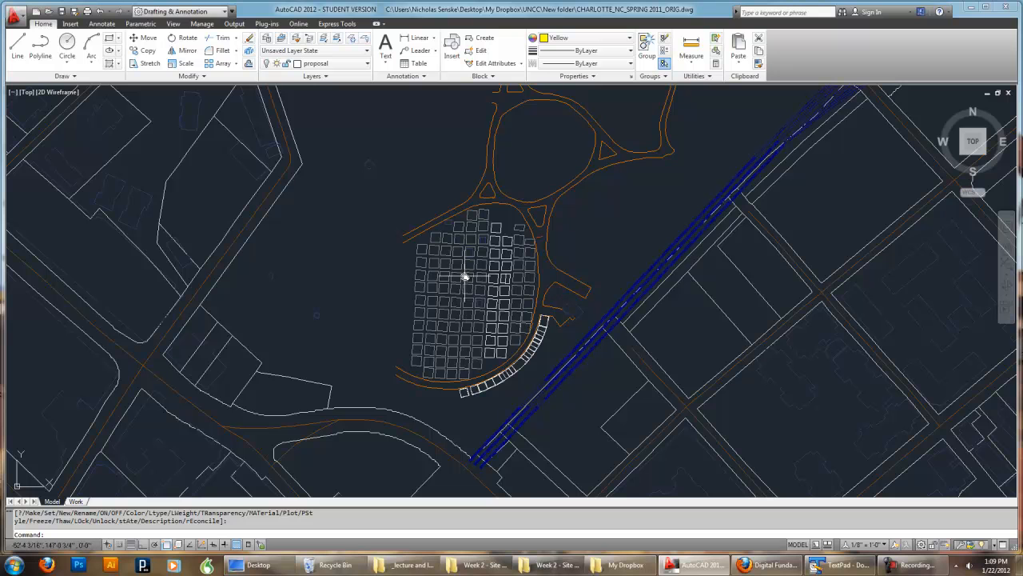
pyautogui.click(472, 274)
pyautogui.moveTo(482, 277)
pyautogui.mouseDown(button='middle')
pyautogui.moveTo(520, 285)
pyautogui.moveTo(510, 313)
pyautogui.mouseUp(button='middle')
pyautogui.click(316, 64)
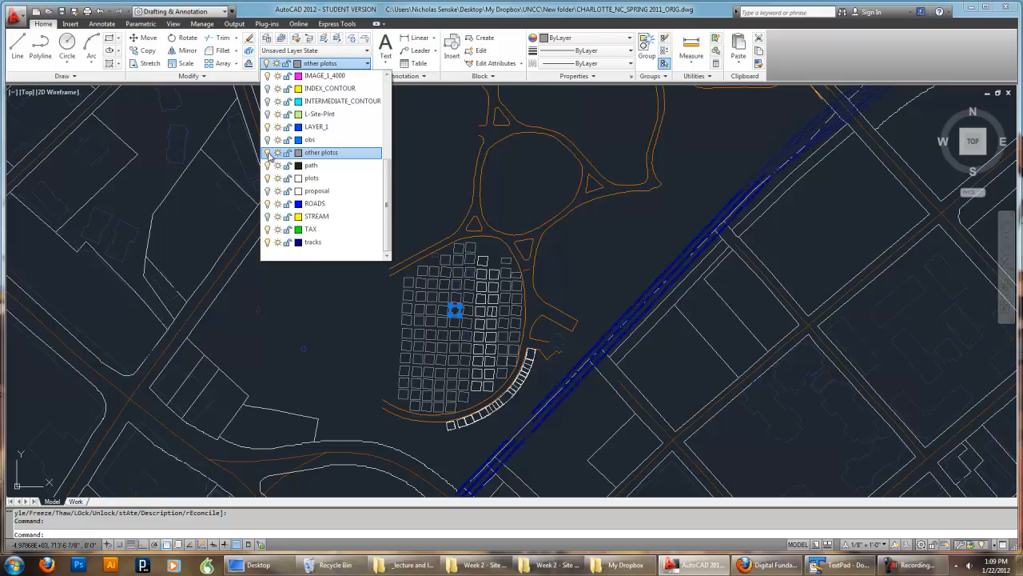
pyautogui.click(268, 177)
pyautogui.click(268, 190)
# Select the short line between the proposed road edges below the triangular island to identify its layer, and turn that layer off
pyautogui.scroll(-10, 390, 289)
pyautogui.scroll(15, 491, 292)
pyautogui.click(356, 358)
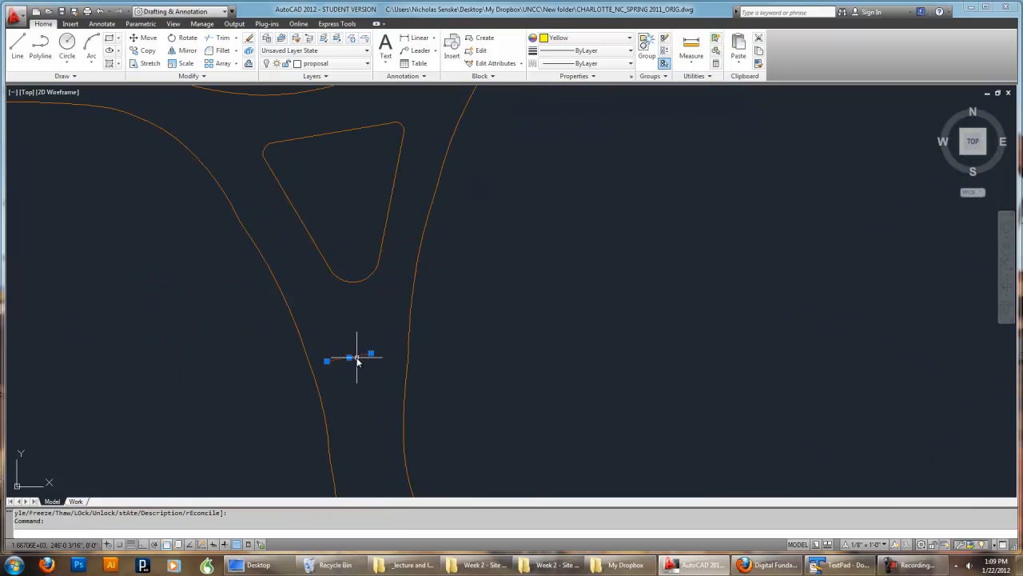
pyautogui.click(327, 64)
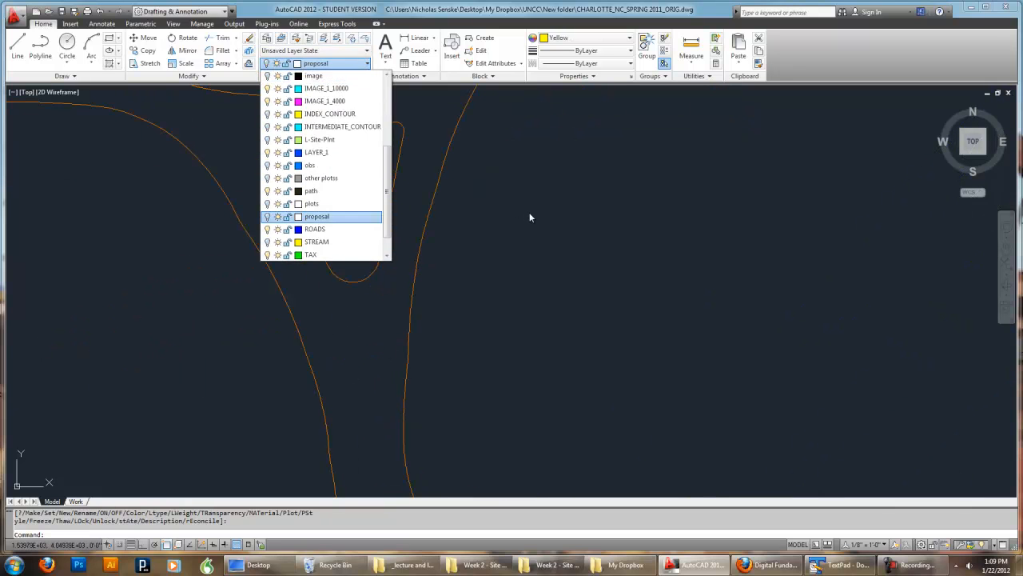
pyautogui.click(317, 216)
# Select a parcel boundary in the street blocks southeast of the site to identify its layer, and switch the TAX layer off and back on
pyautogui.scroll(-3, 553, 240)
pyautogui.scroll(-5, 584, 243)
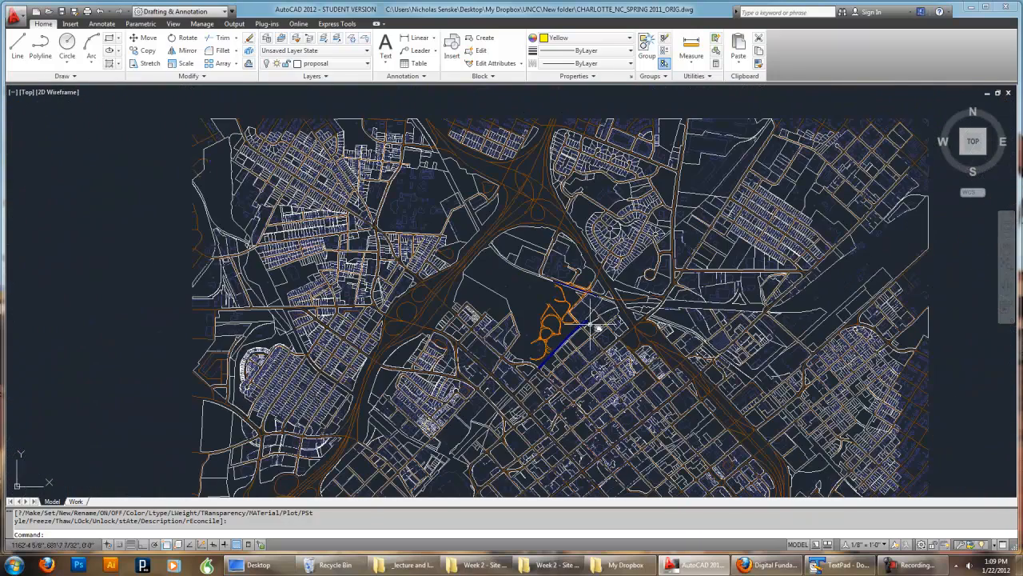
pyautogui.moveTo(666, 375); pyautogui.dragTo(598, 343, button='middle')
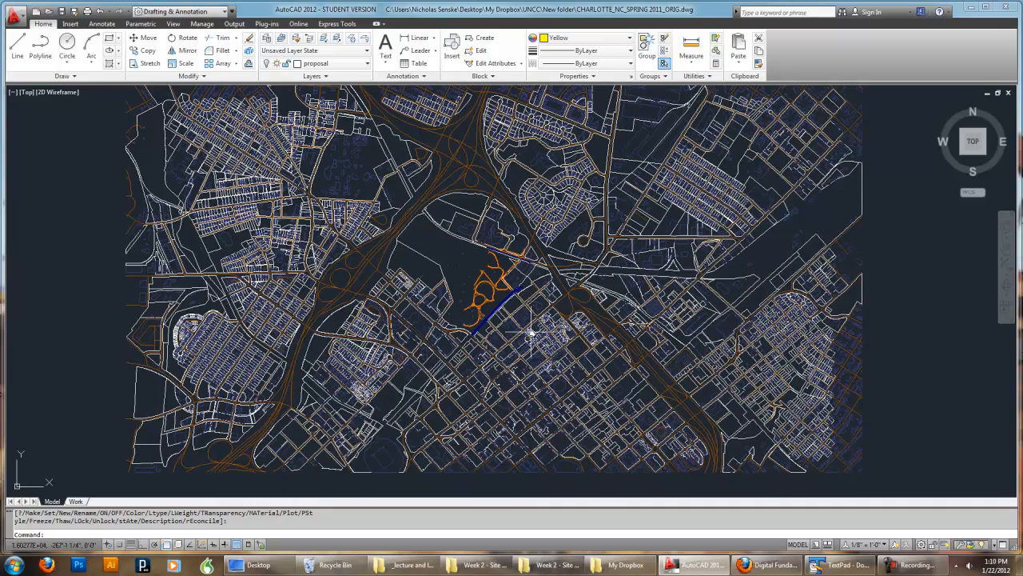
pyautogui.scroll(8, 542, 336)
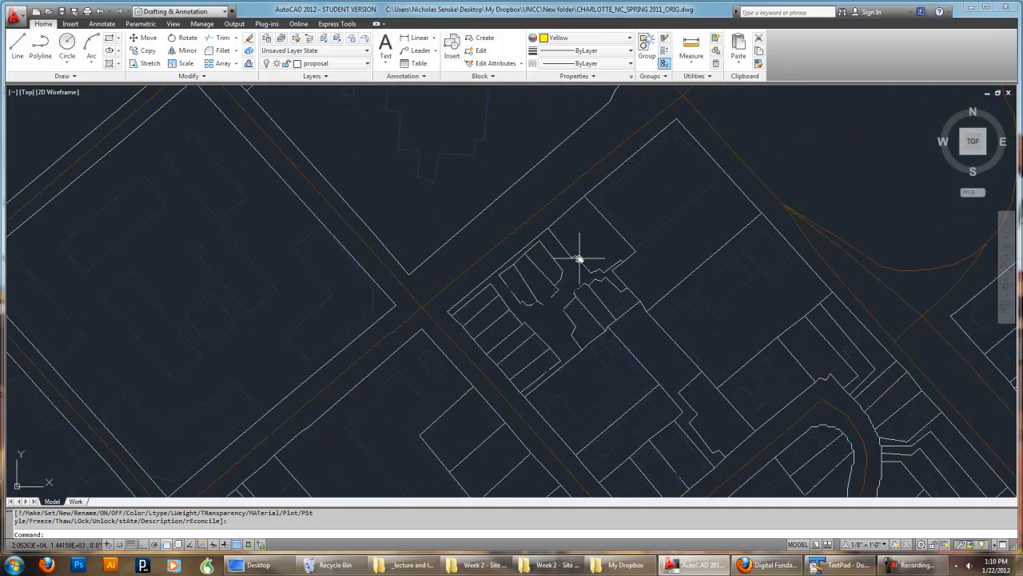
pyautogui.click(578, 258)
pyautogui.click(293, 63)
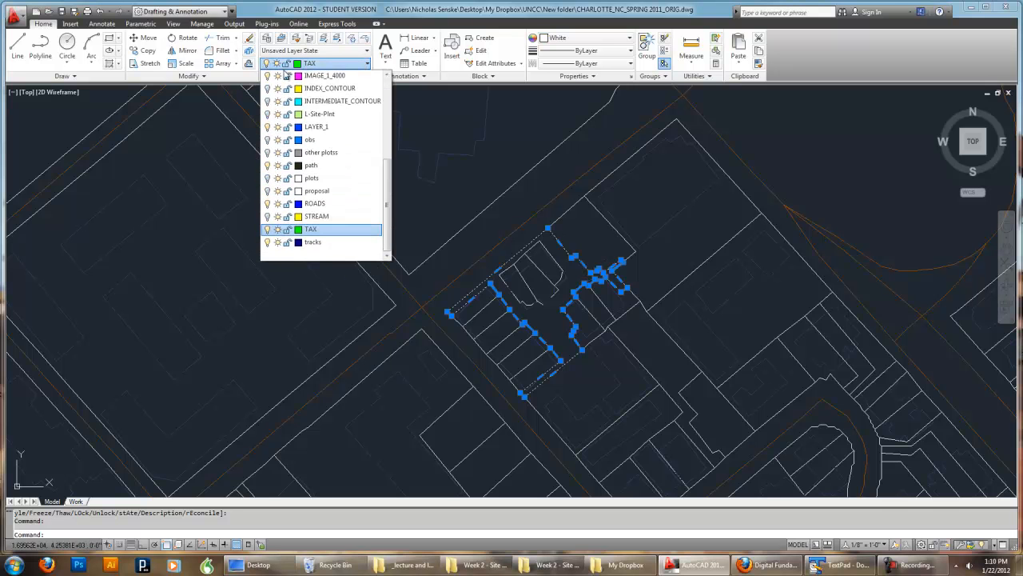
pyautogui.click(269, 229)
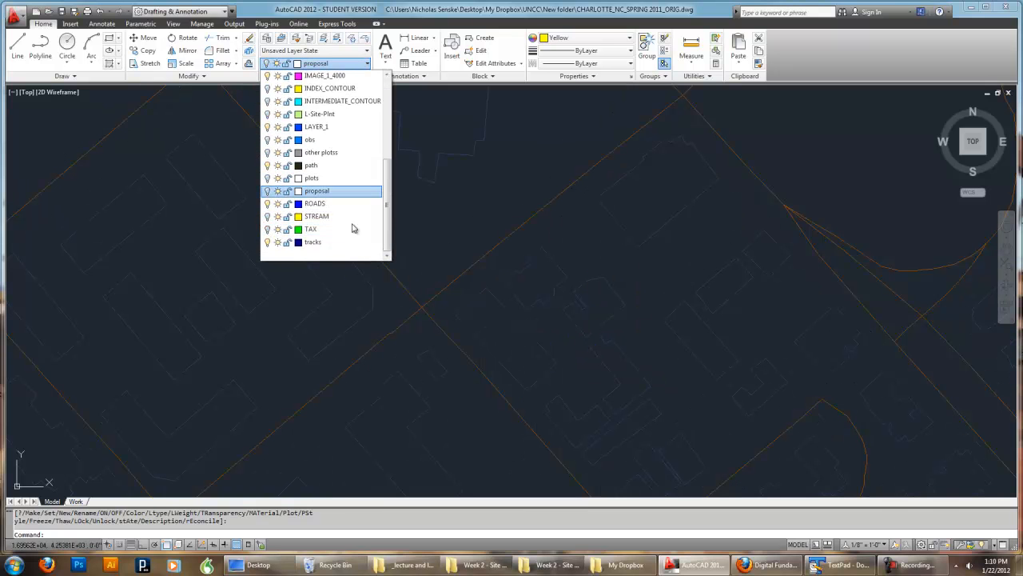
pyautogui.scroll(-8, 519, 248)
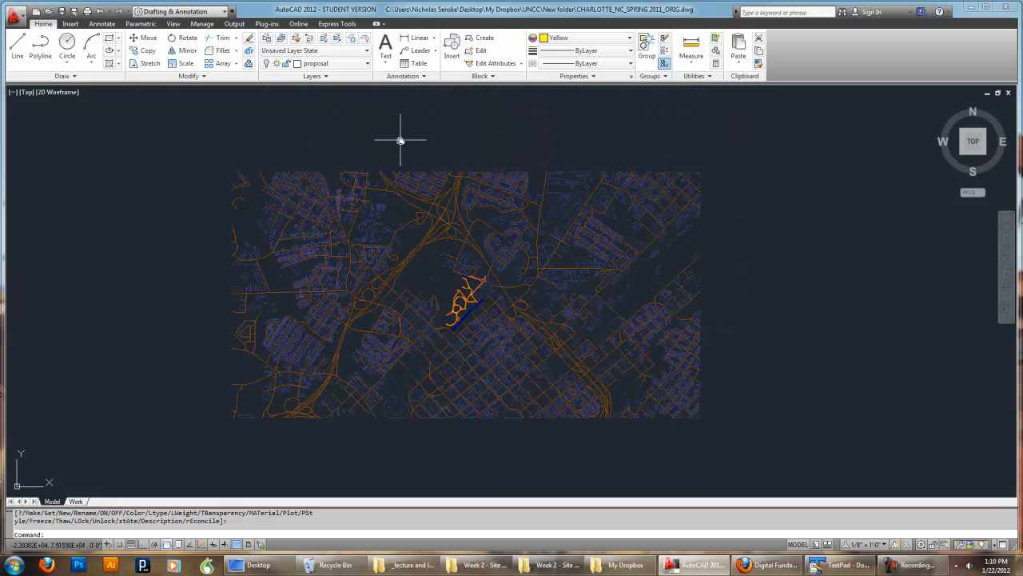
pyautogui.click(293, 63)
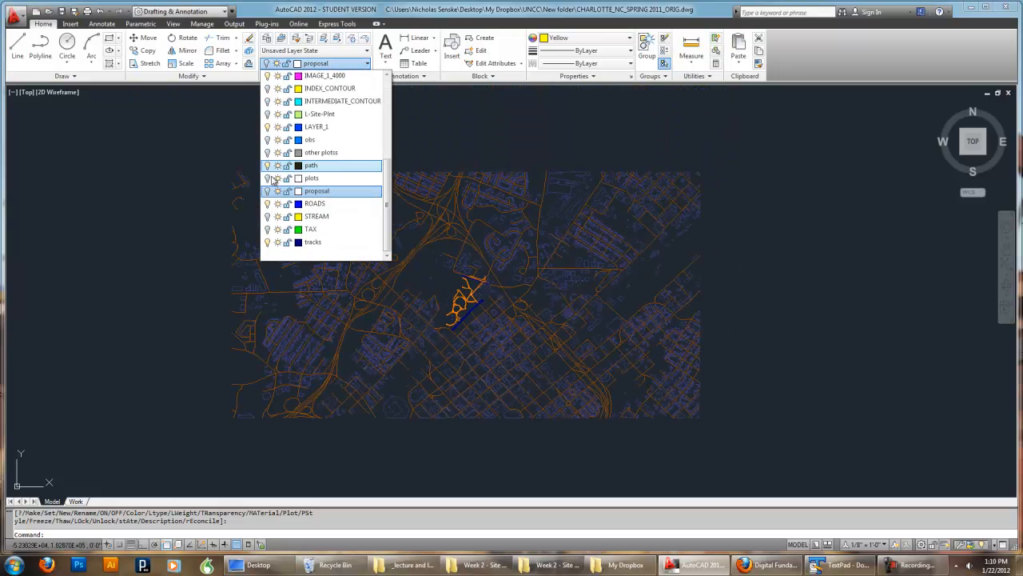
pyautogui.click(269, 230)
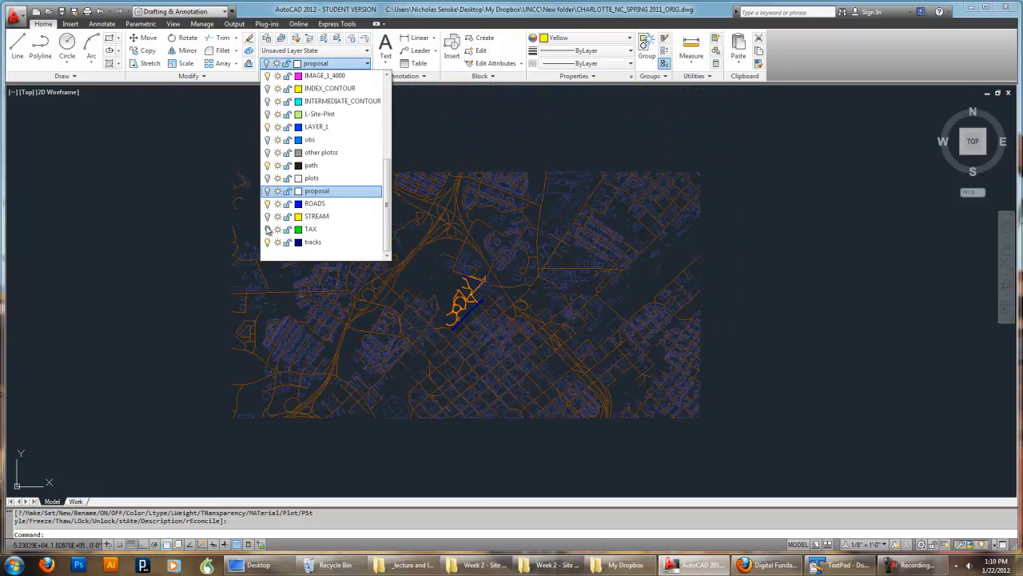
pyautogui.scroll(5, 453, 160)
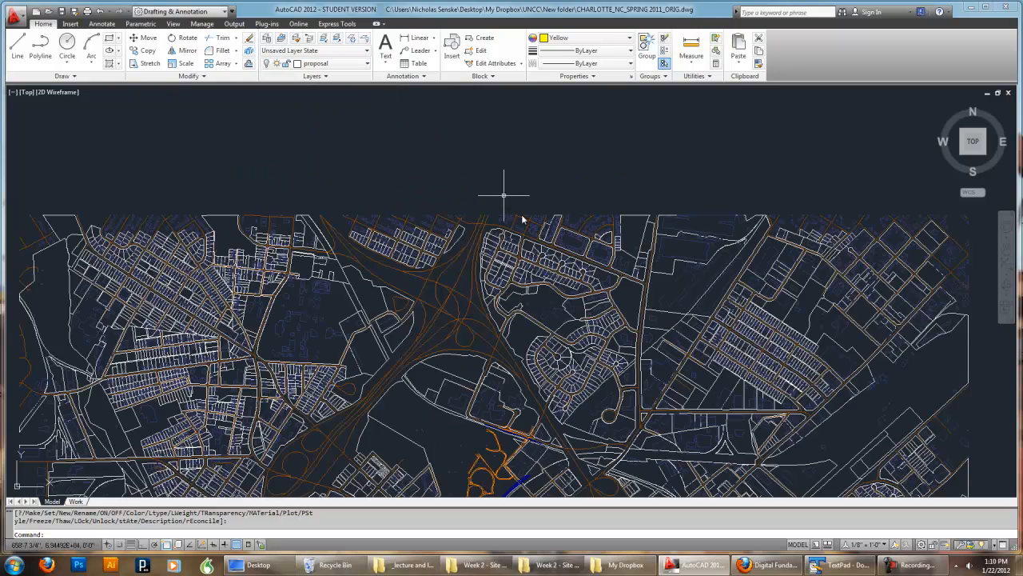
# Select a building outline in the northern neighbourhood to identify its layer, and turn off the BLDGS_1_10000 layer
pyautogui.click(349, 64)
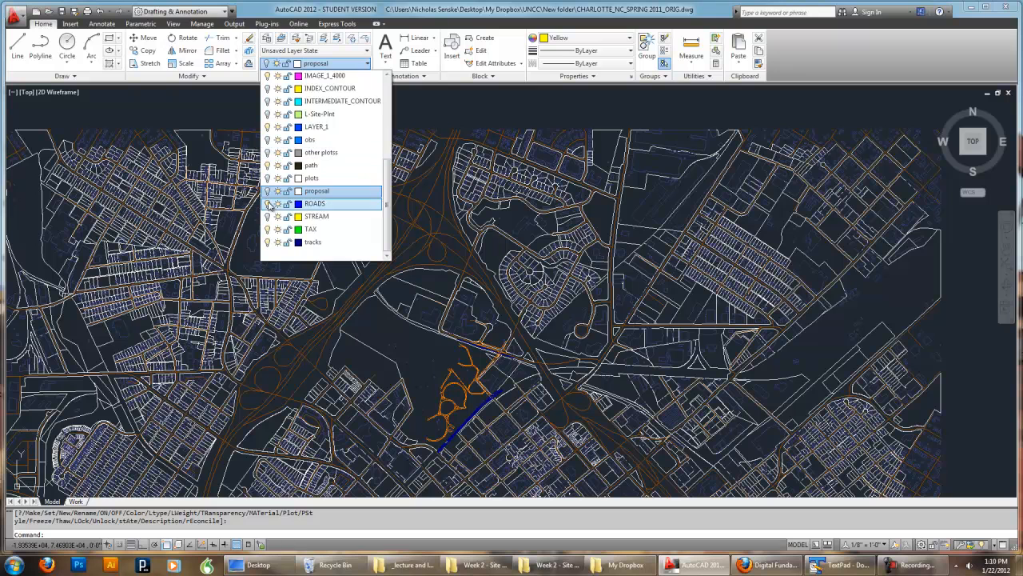
pyautogui.scroll(8, 568, 128)
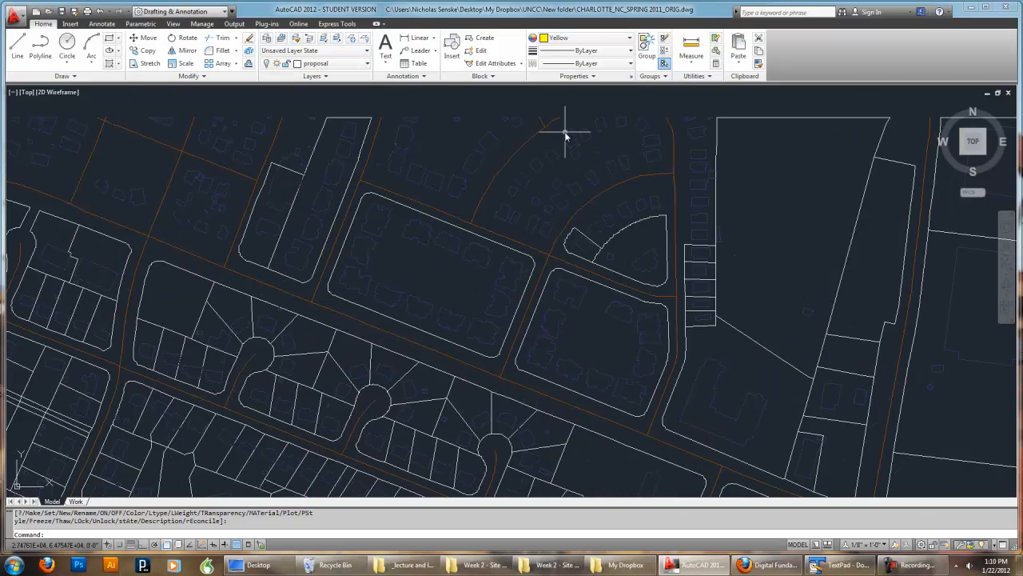
pyautogui.click(561, 152)
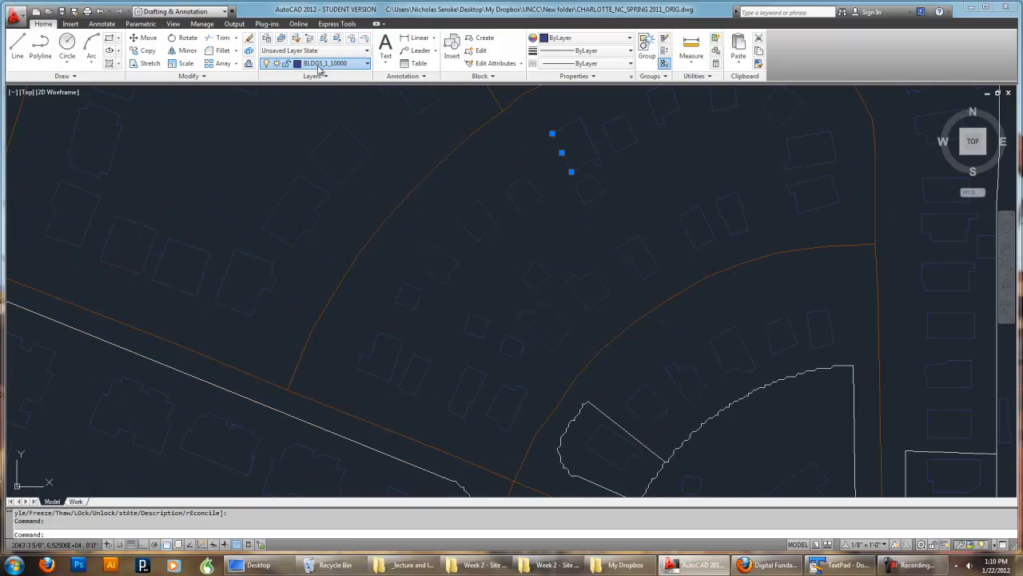
pyautogui.click(328, 63)
pyautogui.click(267, 76)
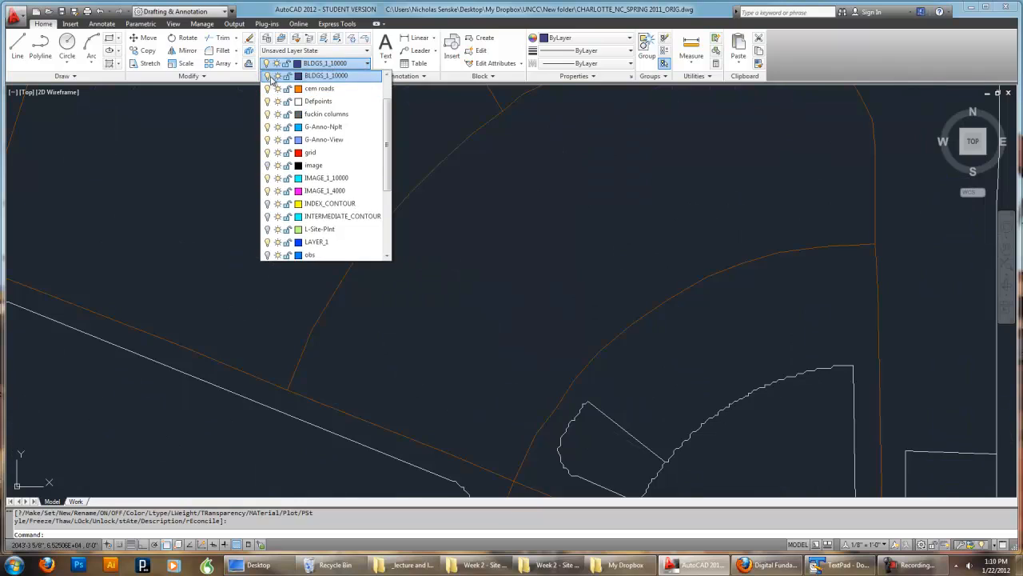
pyautogui.click(526, 261)
# Switch the ROADS layer off and back on, and turn off the tracks layer
pyautogui.scroll(-8, 526, 259)
pyautogui.scroll(-3, 550, 246)
pyautogui.scroll(10, 506, 297)
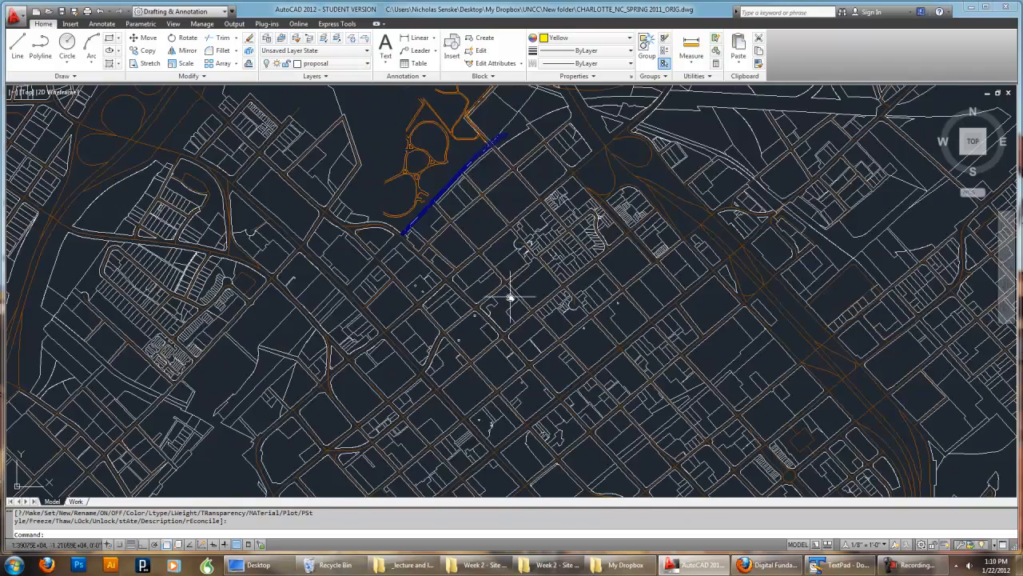
pyautogui.scroll(5, 591, 315)
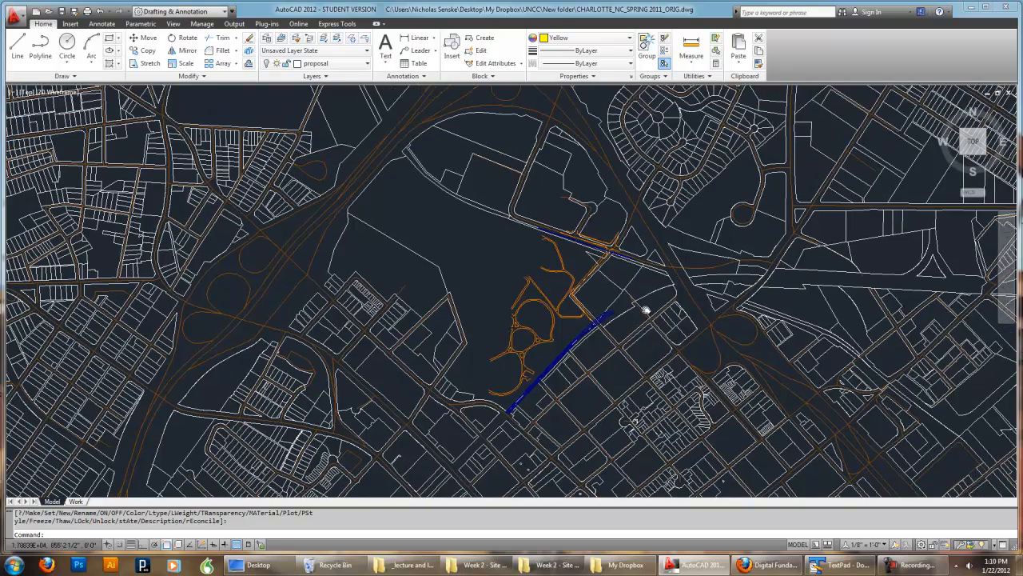
pyautogui.scroll(2, 589, 319)
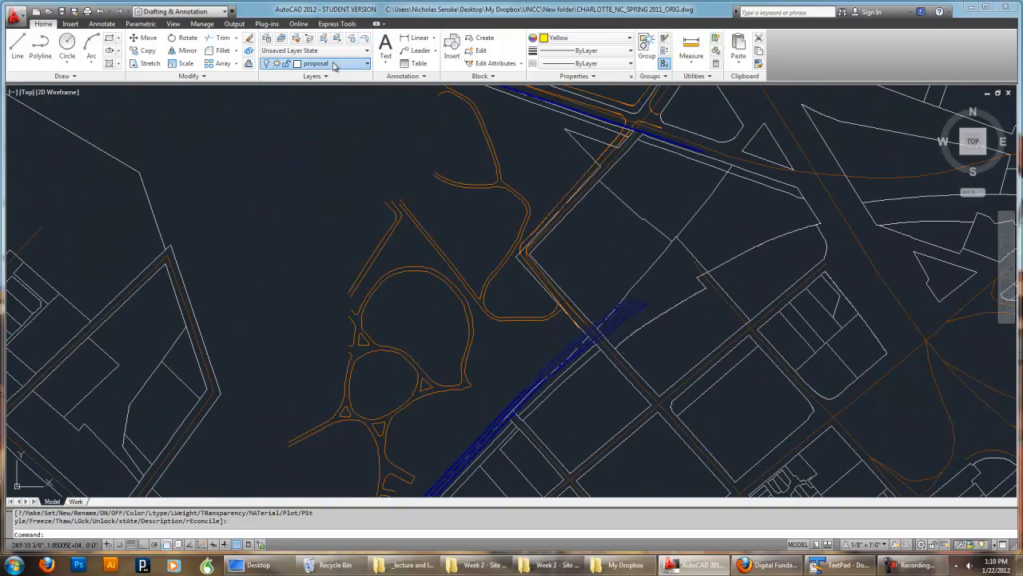
pyautogui.click(288, 63)
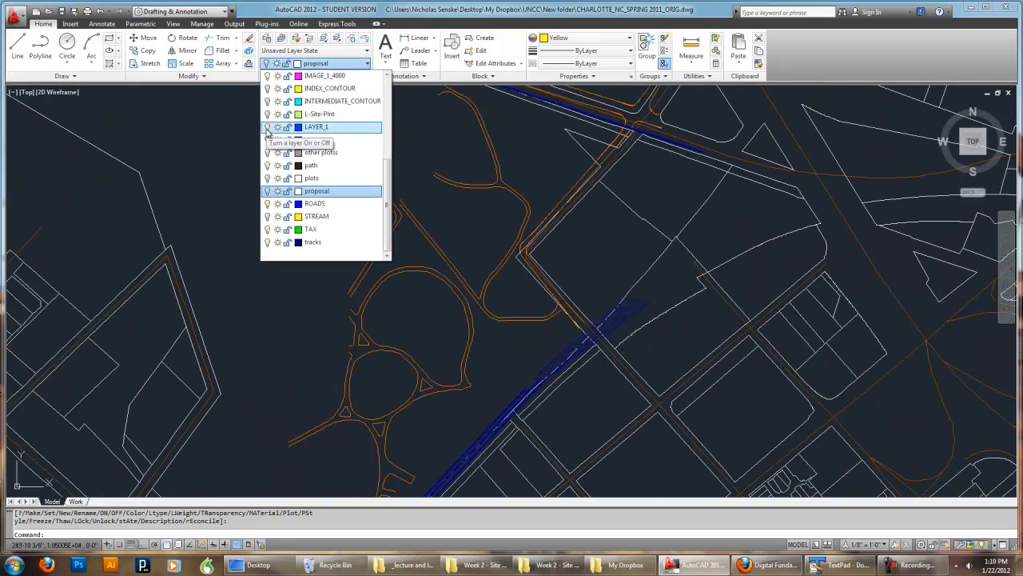
pyautogui.click(267, 206)
pyautogui.click(267, 204)
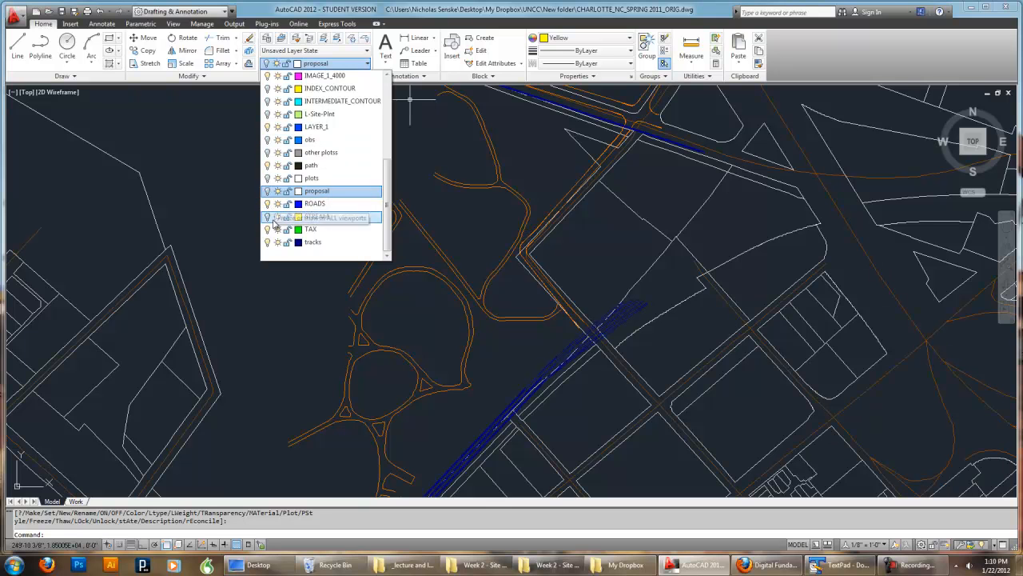
pyautogui.click(268, 245)
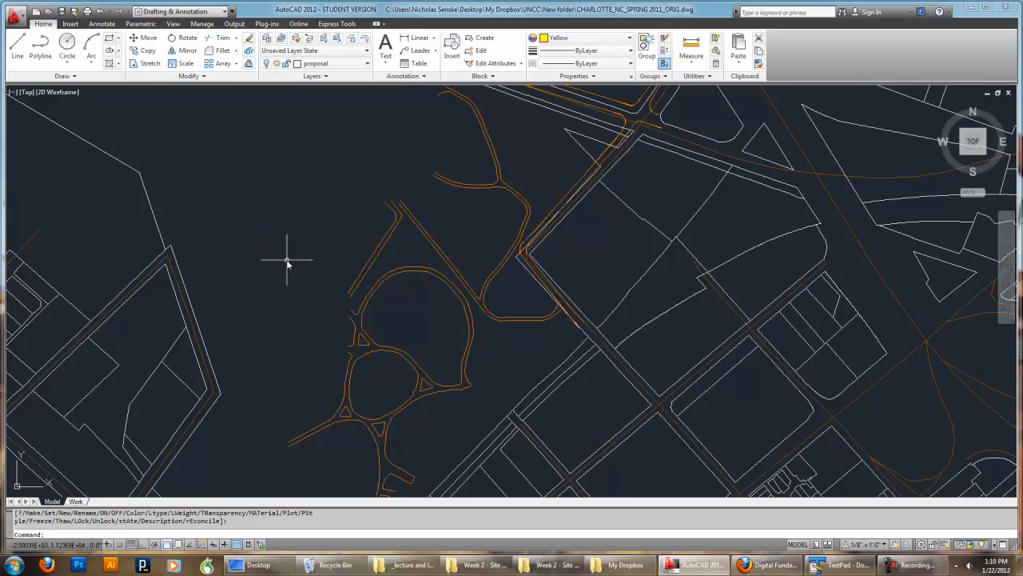
pyautogui.scroll(-5, 331, 274)
pyautogui.moveTo(339, 275); pyautogui.dragTo(463, 305, button='middle')
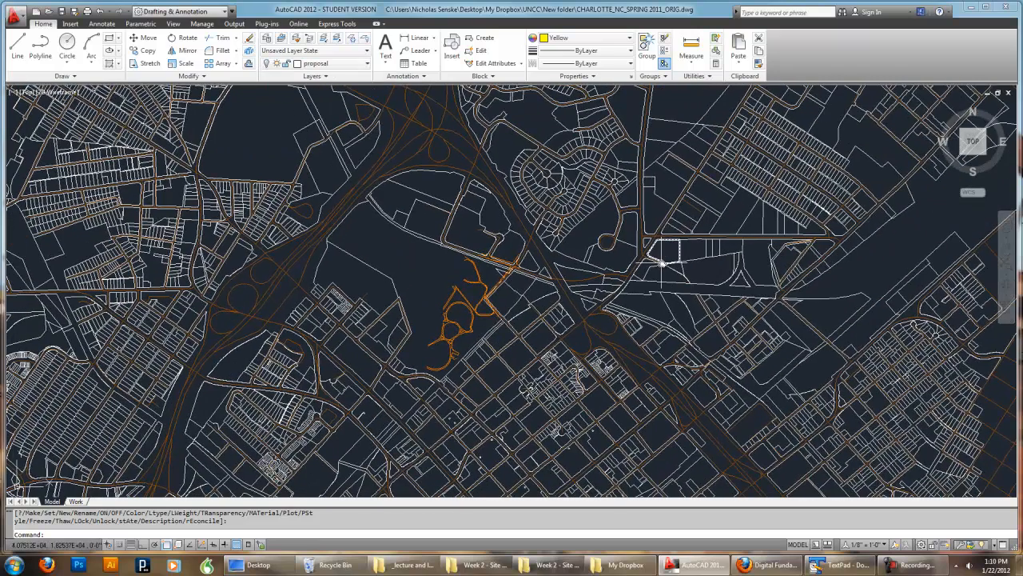
pyautogui.moveTo(662, 262); pyautogui.dragTo(655, 277, button='middle')
pyautogui.moveTo(605, 311)
pyautogui.mouseDown(button='middle')
pyautogui.moveTo(532, 228)
pyautogui.moveTo(552, 293)
pyautogui.moveTo(536, 338)
pyautogui.moveTo(539, 287)
pyautogui.mouseUp(button='middle')
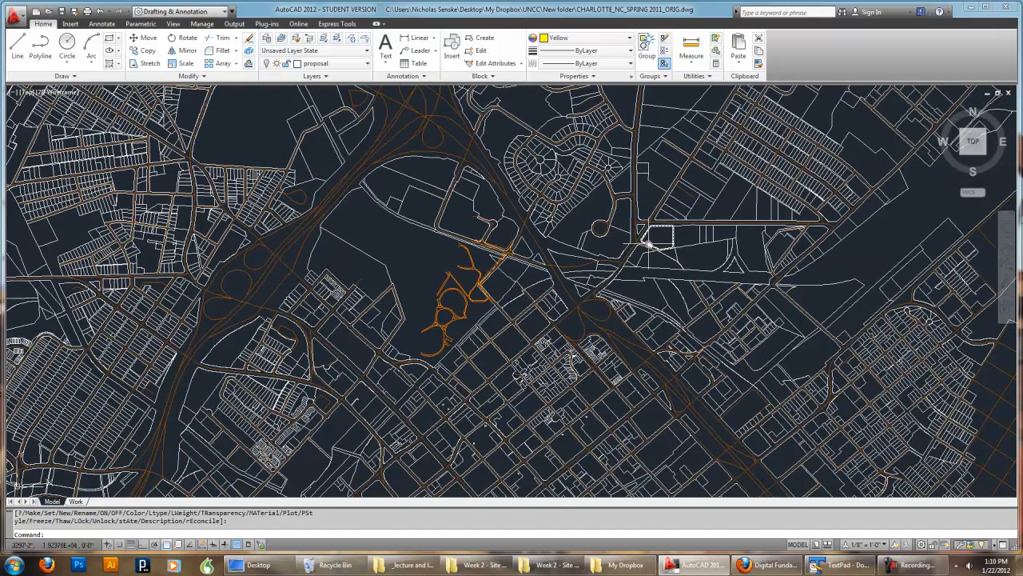
pyautogui.scroll(-4, 631, 285)
pyautogui.scroll(3, 628, 283)
pyautogui.moveTo(561, 245); pyautogui.dragTo(618, 287, button='middle')
# Turn the tracks and BLDGS_1_10000 layers back on
pyautogui.click(347, 68)
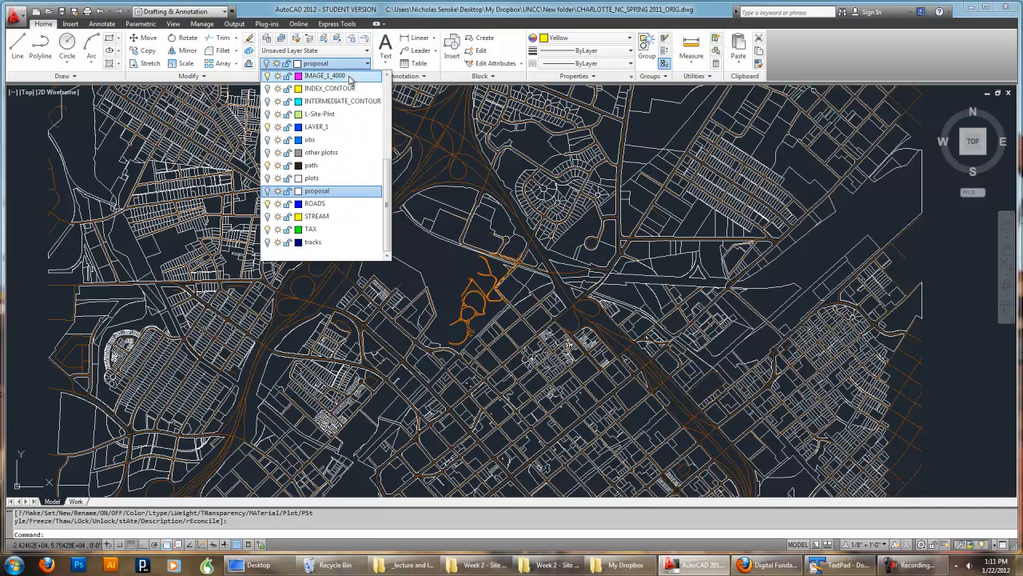
pyautogui.click(267, 243)
pyautogui.scroll(3, 304, 100)
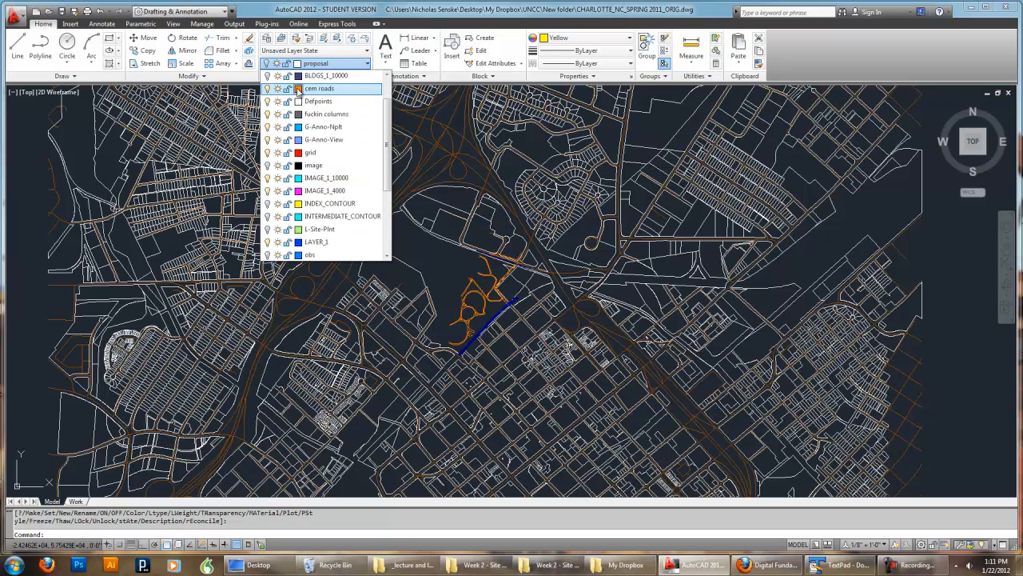
pyautogui.click(267, 76)
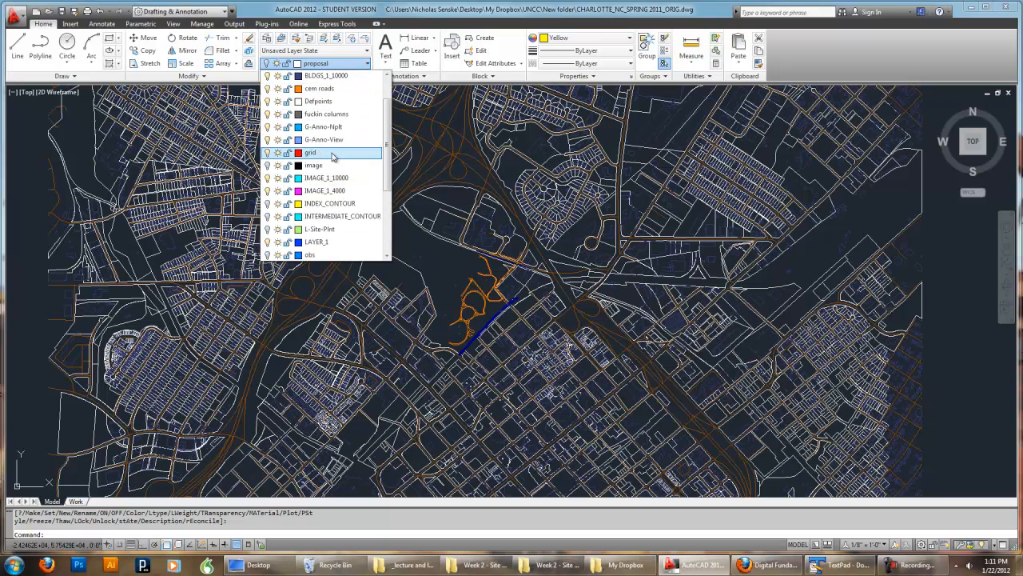
pyautogui.scroll(1, 347, 158)
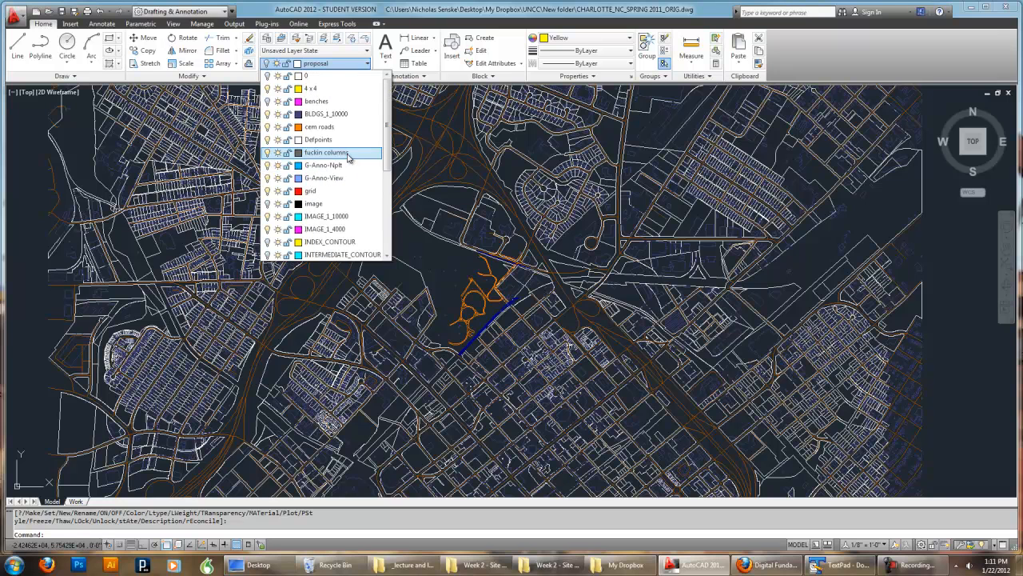
pyautogui.click(446, 279)
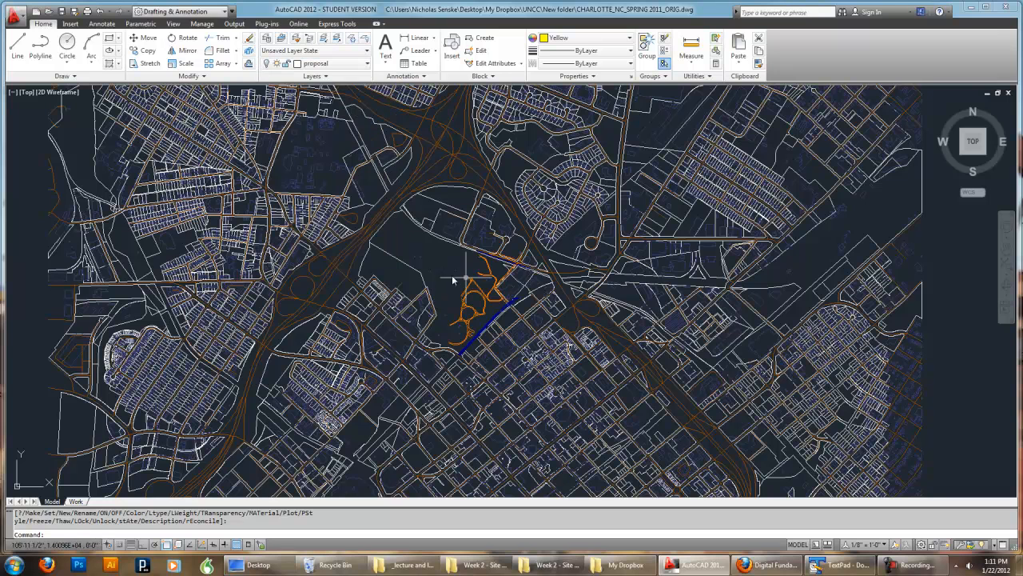
pyautogui.scroll(-3, 798, 306)
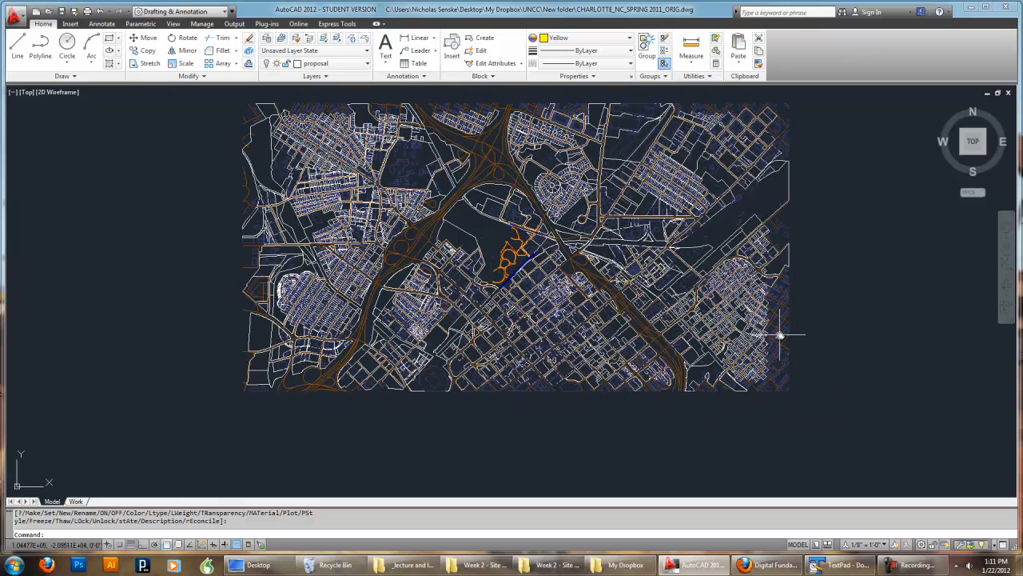
pyautogui.moveTo(846, 389); pyautogui.dragTo(818, 418, button='middle')
pyautogui.click(829, 459)
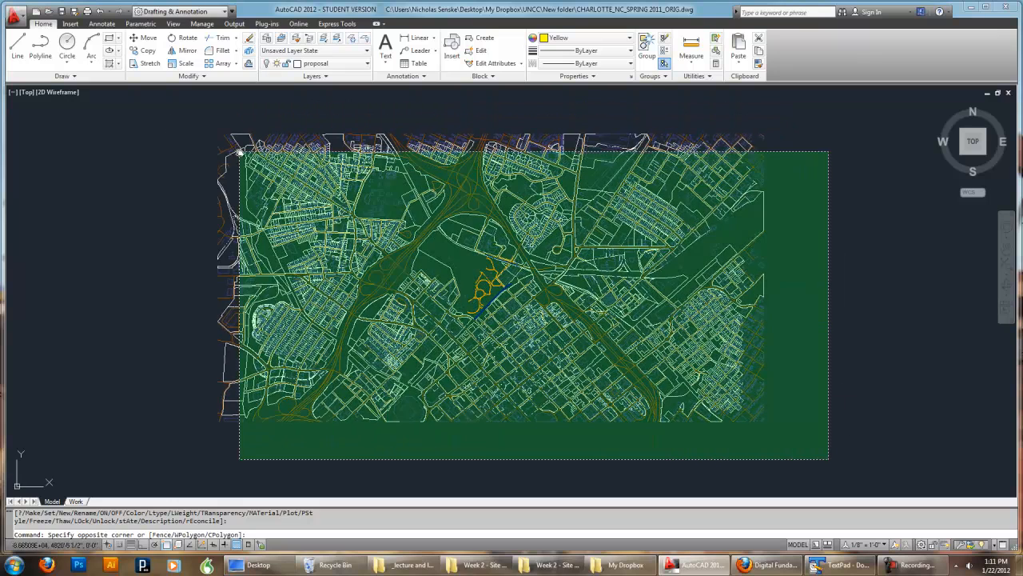
pyautogui.click(215, 123)
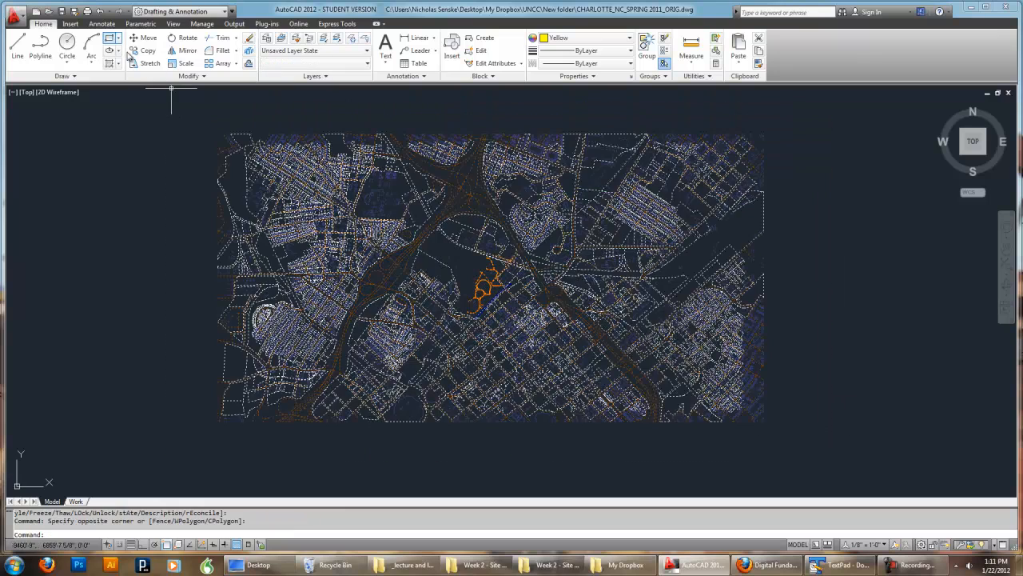
pyautogui.rightClick(183, 159)
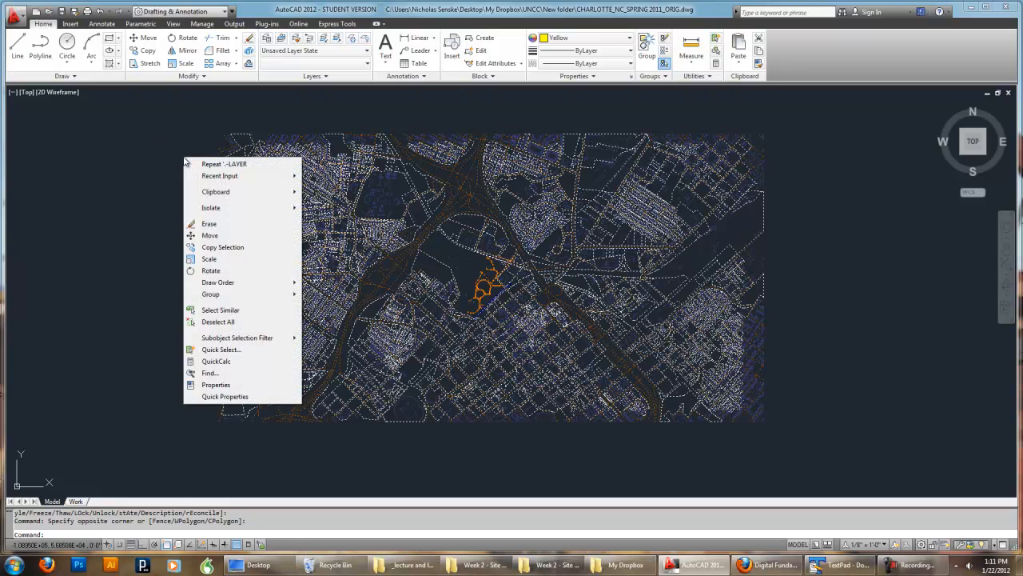
pyautogui.click(221, 247)
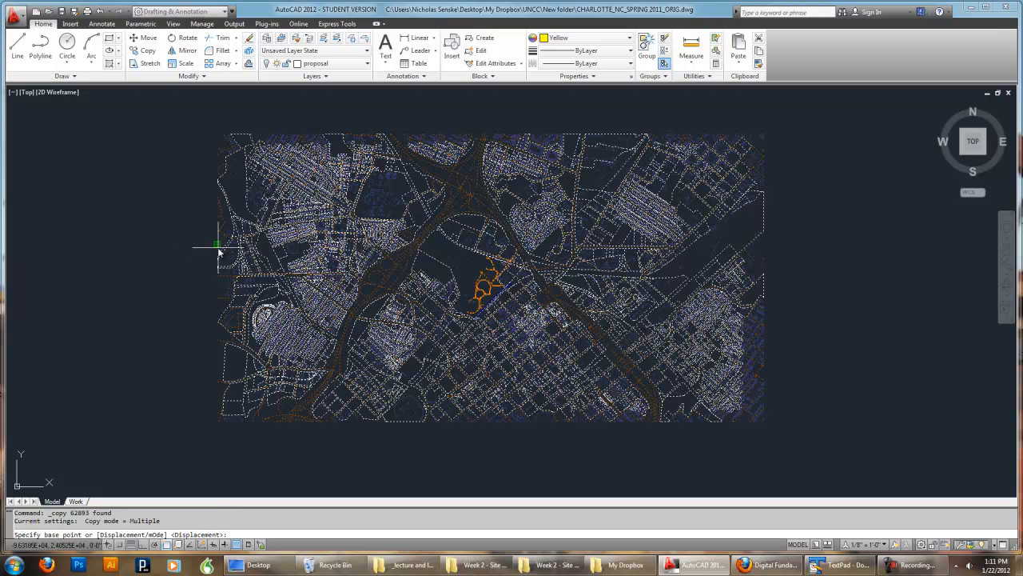
# Create a new drawing from the acad.dwt template
pyautogui.click(35, 12)
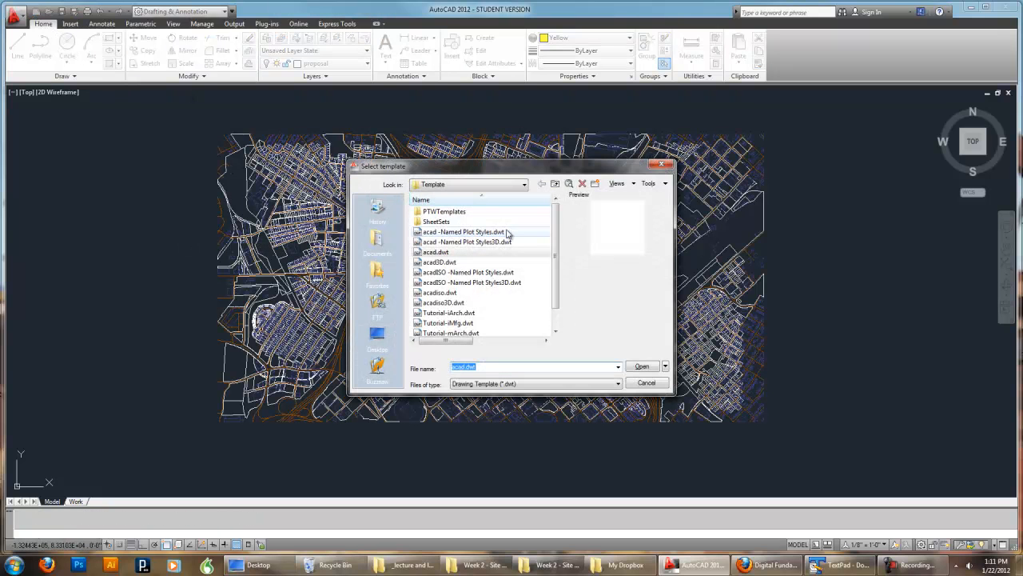
pyautogui.press('Return')
pyautogui.click(548, 312)
pyautogui.rightClick(359, 253)
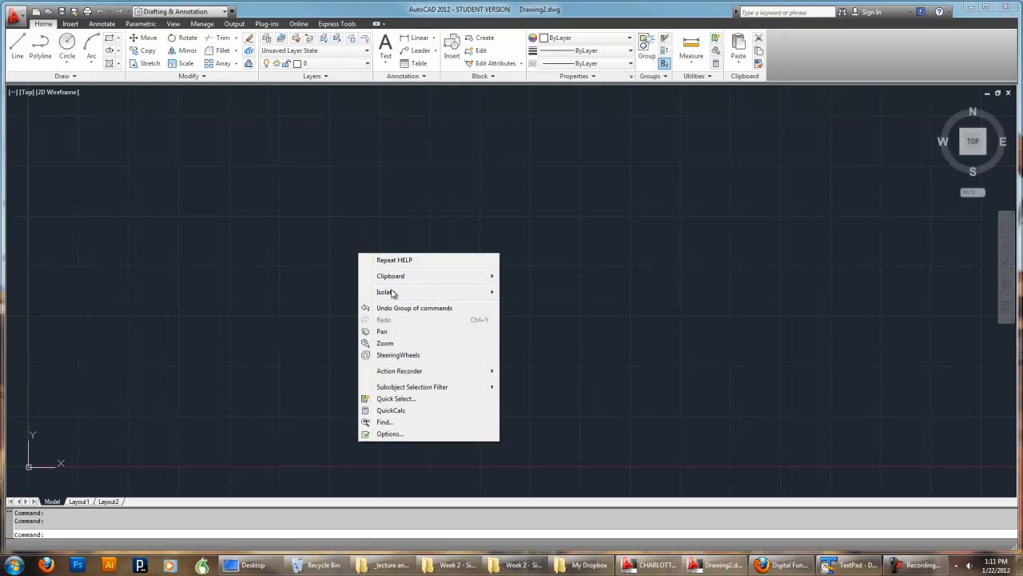
pyautogui.click(251, 223)
pyautogui.click(187, 188)
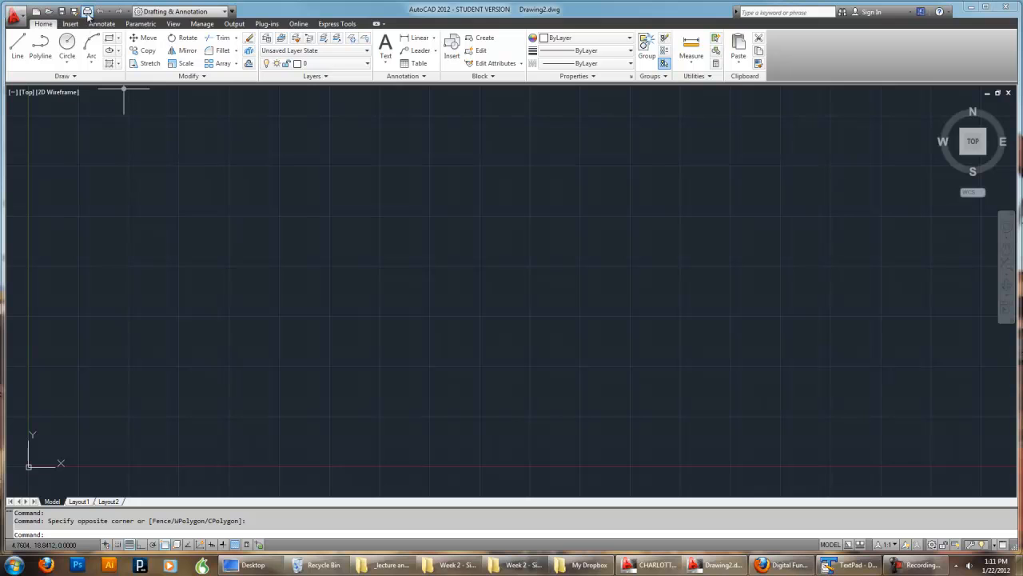
pyautogui.rightClick(263, 179)
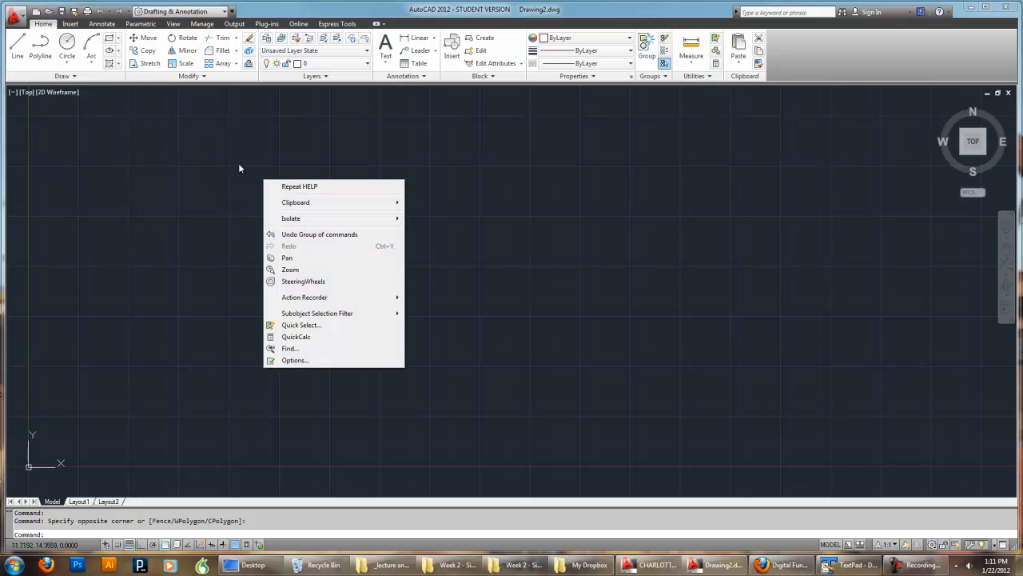
pyautogui.moveTo(342, 209)
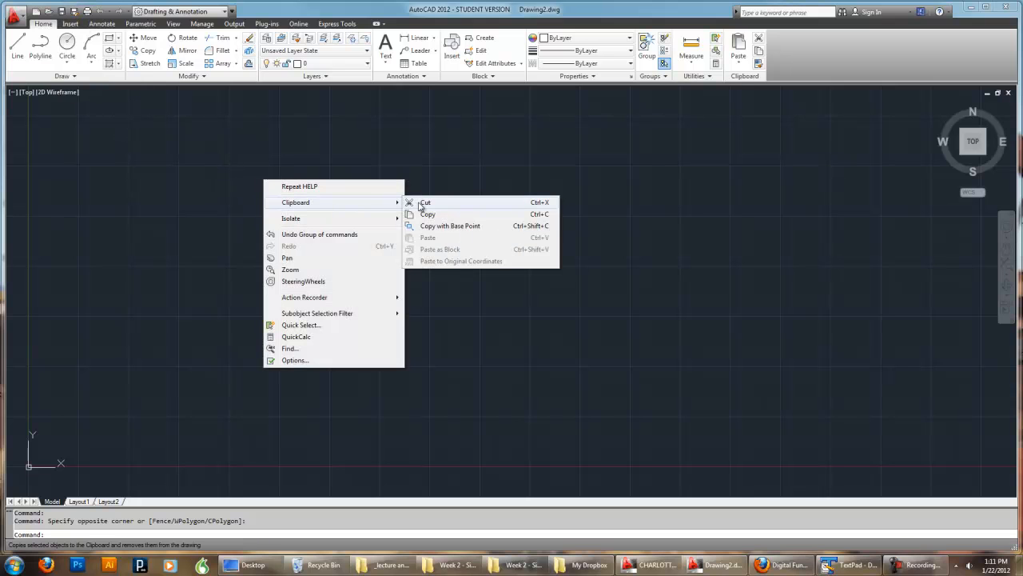
pyautogui.click(168, 149)
pyautogui.click(402, 379)
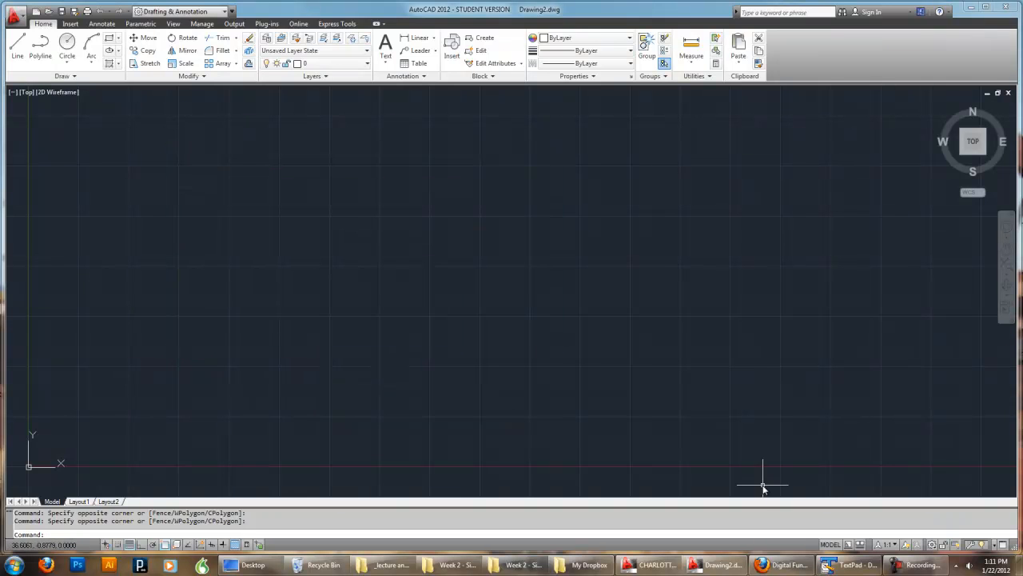
# In the CHARLOTTE_NC_SPRING 2011_ORIG drawing, select all visible geometry and copy it with a base point at the site plan's lower-left corner
pyautogui.moveTo(658, 571)
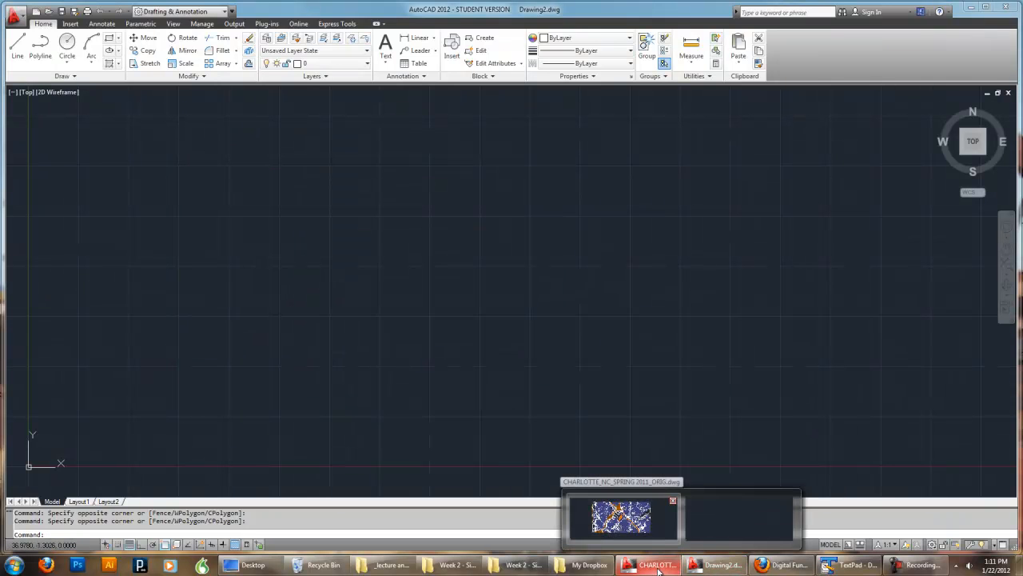
pyautogui.click(658, 569)
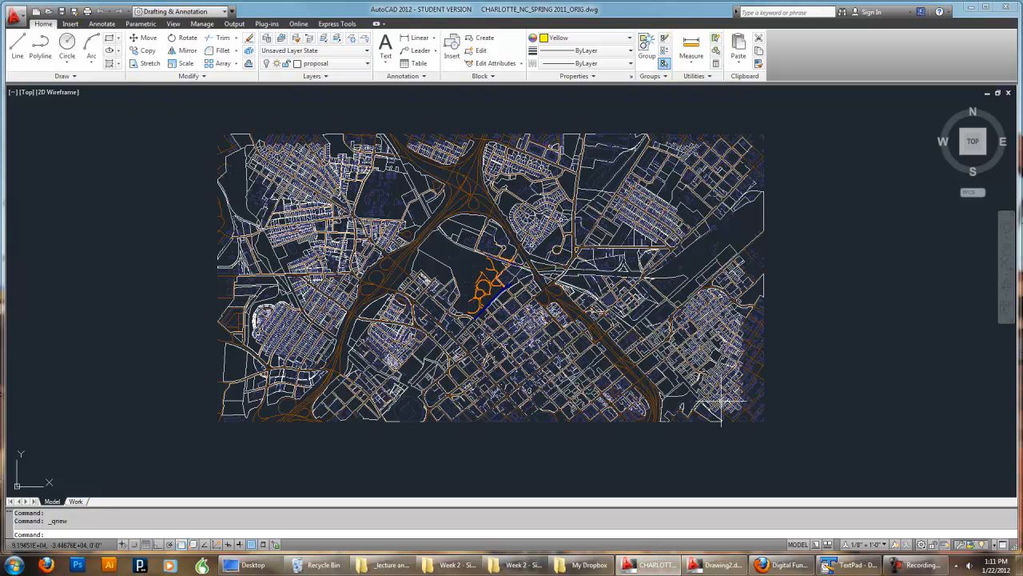
pyautogui.click(822, 456)
pyautogui.click(187, 102)
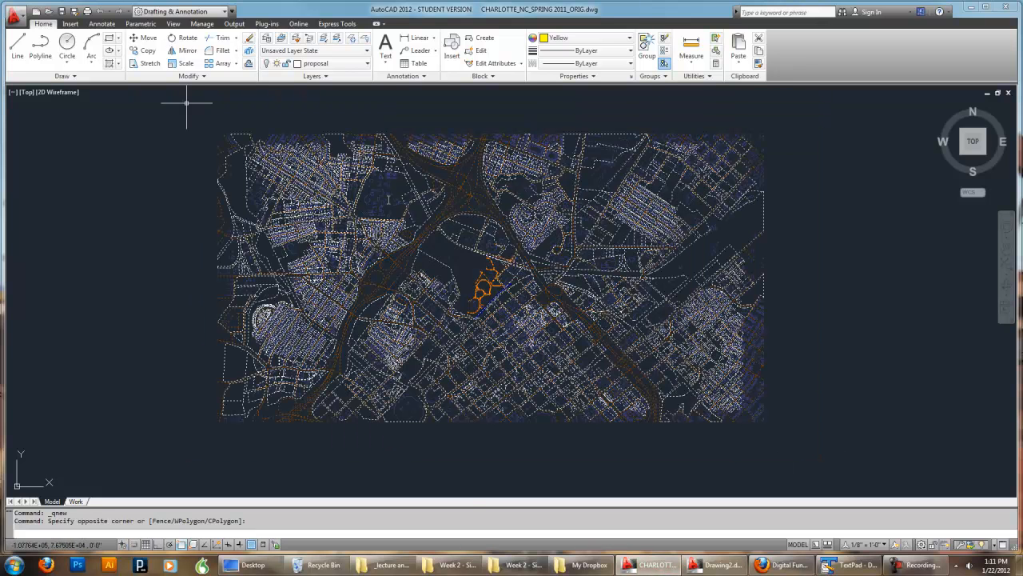
pyautogui.rightClick(476, 273)
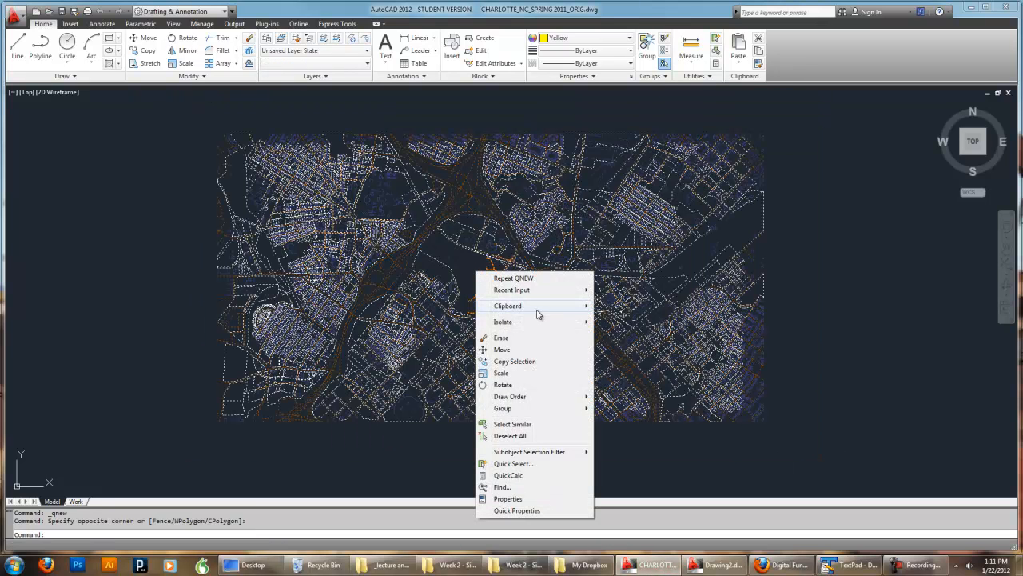
pyautogui.moveTo(541, 307)
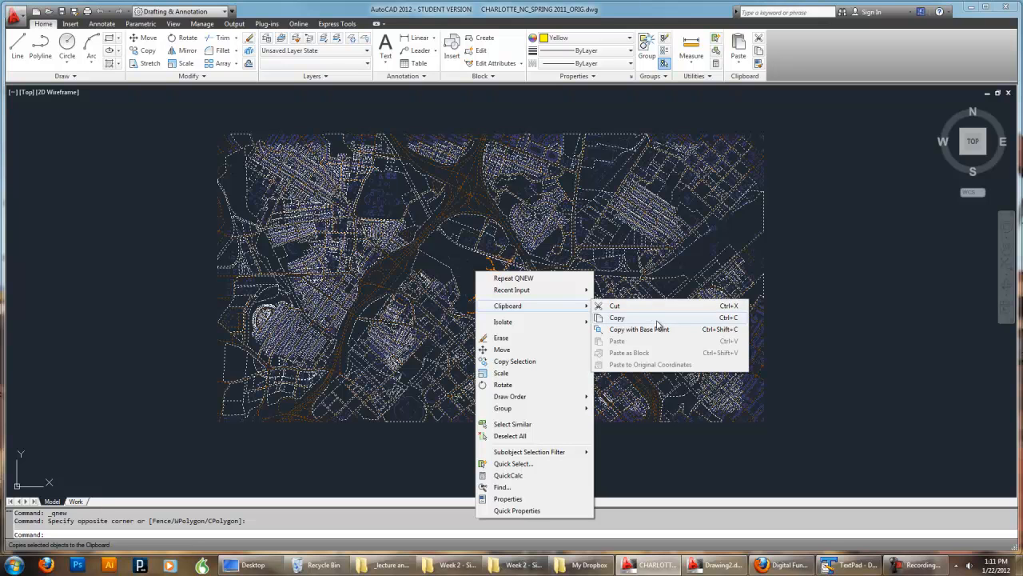
pyautogui.click(660, 330)
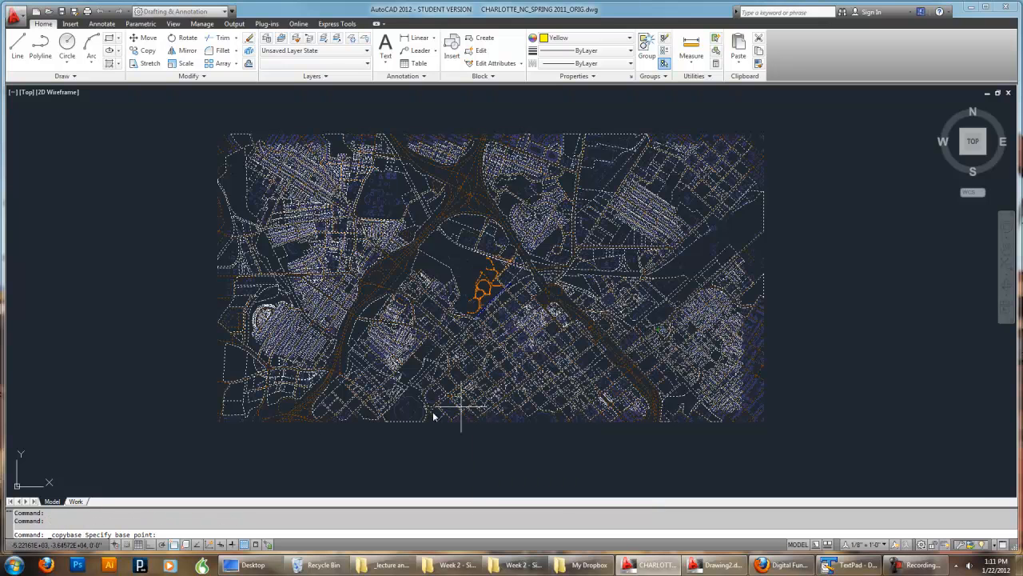
pyautogui.click(215, 427)
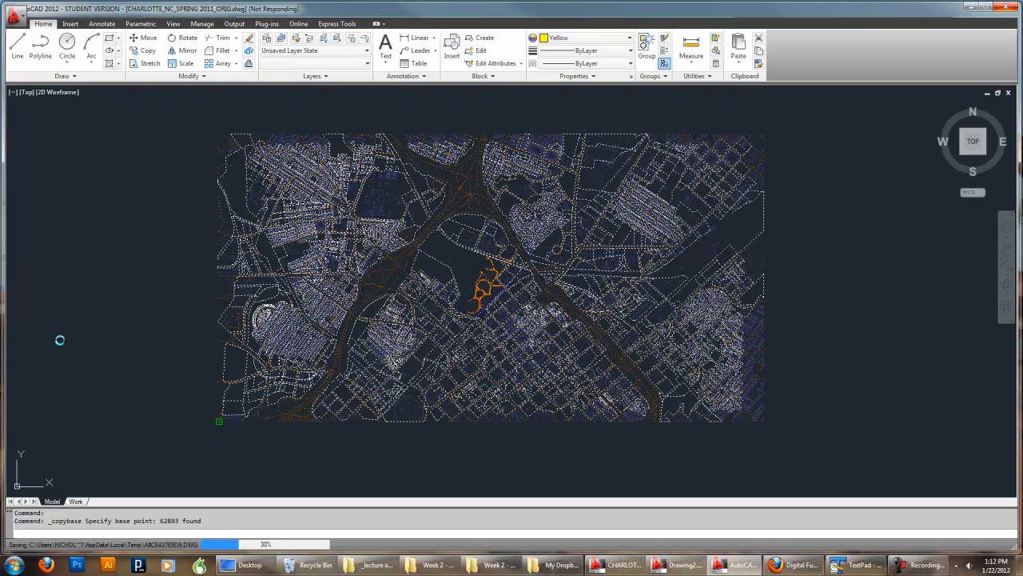
# Switch to Drawing2 and paste the copied site geometry with its insertion point at 0,0
pyautogui.click(754, 567)
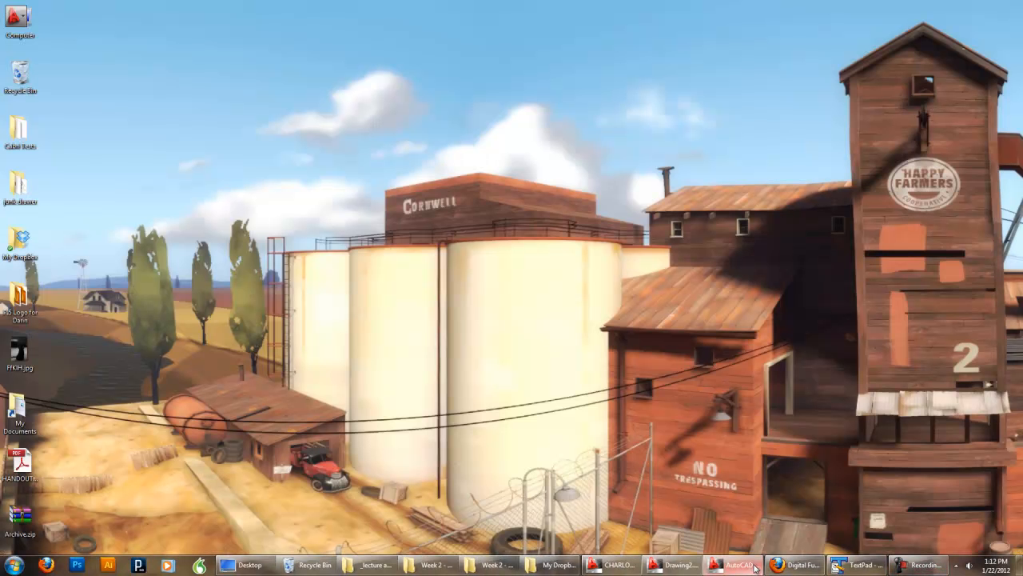
pyautogui.click(735, 572)
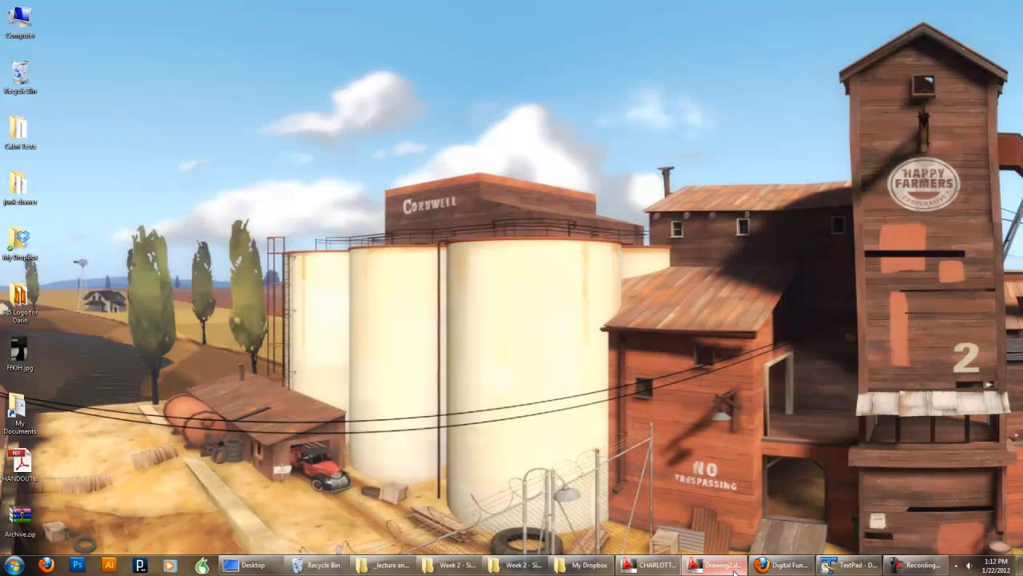
pyautogui.click(658, 567)
pyautogui.click(725, 567)
pyautogui.rightClick(367, 302)
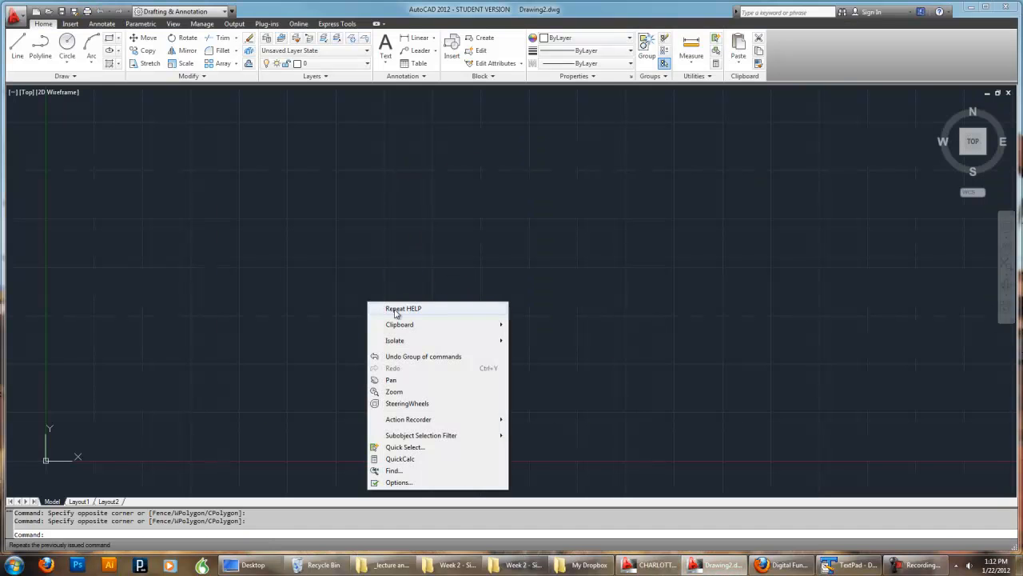
pyautogui.moveTo(409, 328)
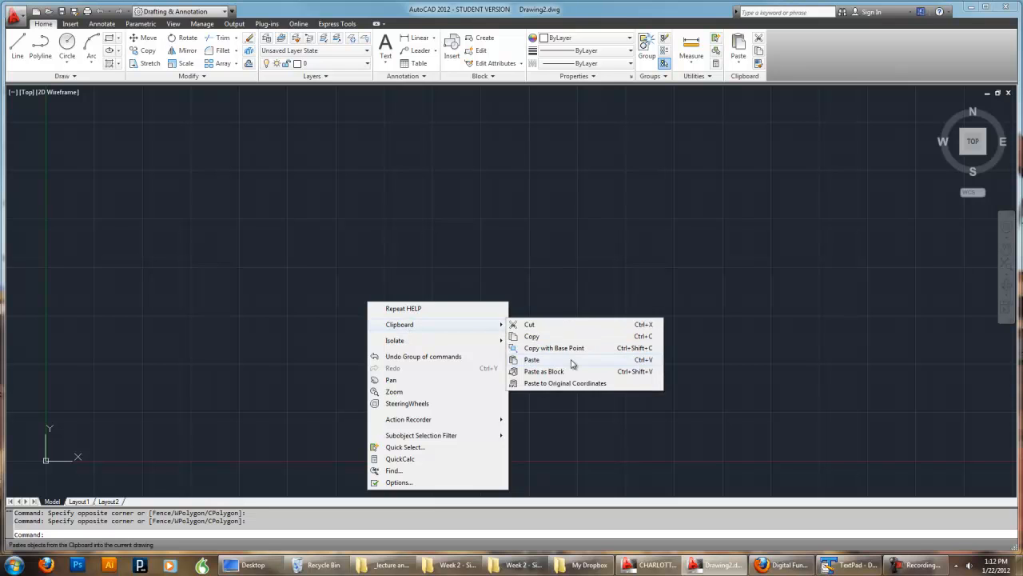
pyautogui.click(533, 360)
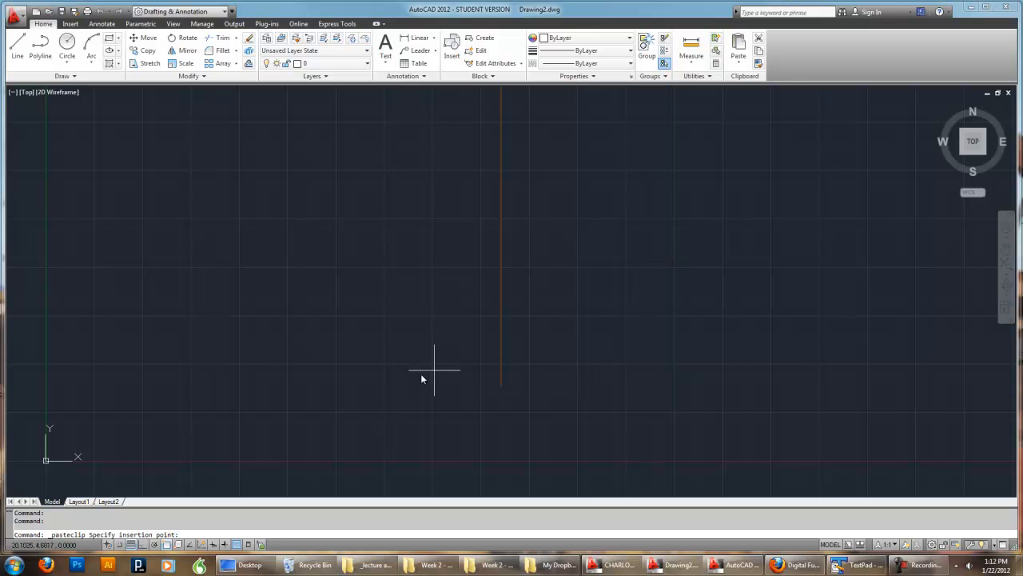
pyautogui.write(',0')
pyautogui.press('Return')
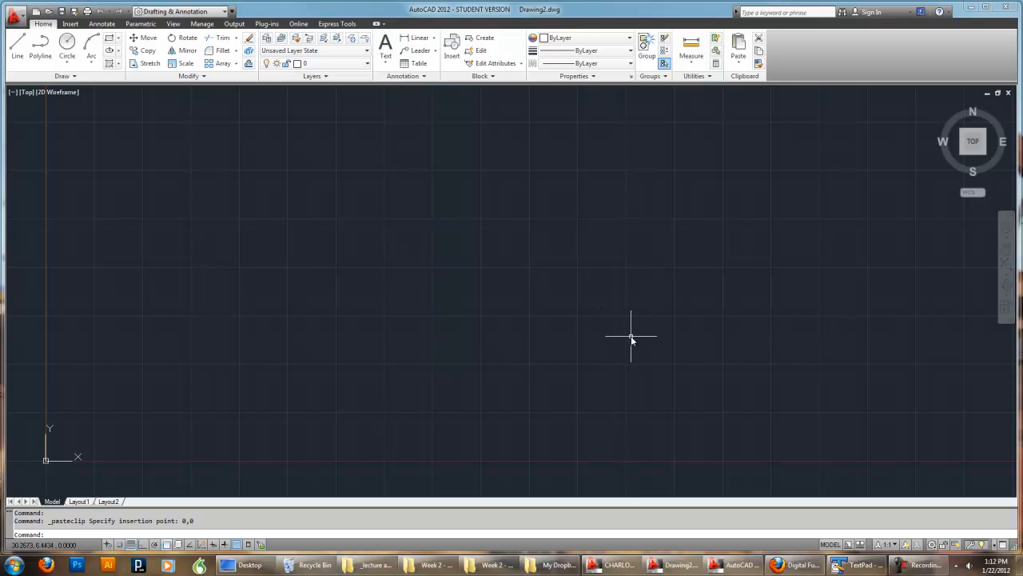
# Toggle the visibility of the proposal layer in Drawing2
pyautogui.write('z')
pyautogui.press('Return')
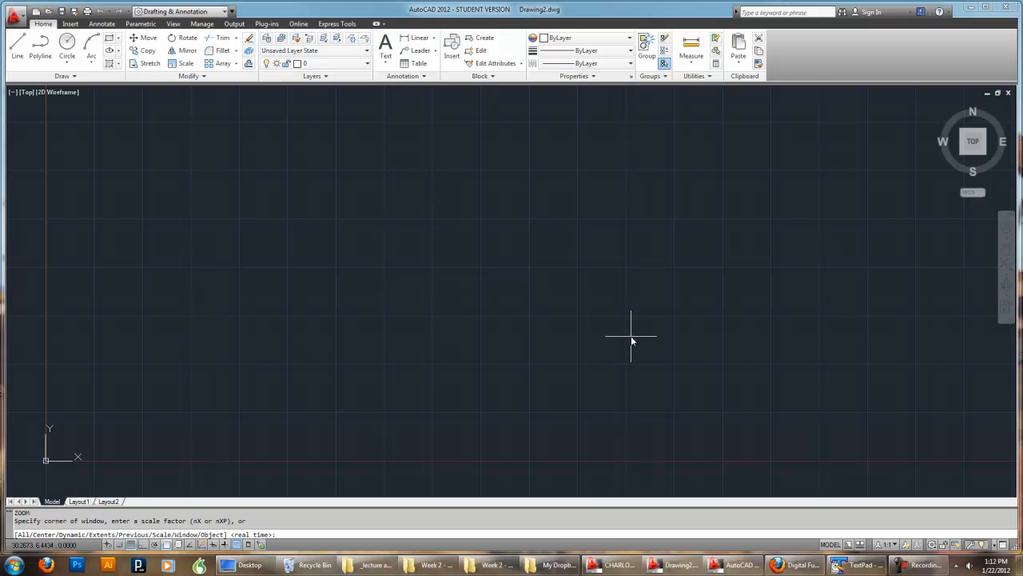
pyautogui.write('all')
pyautogui.press('Return')
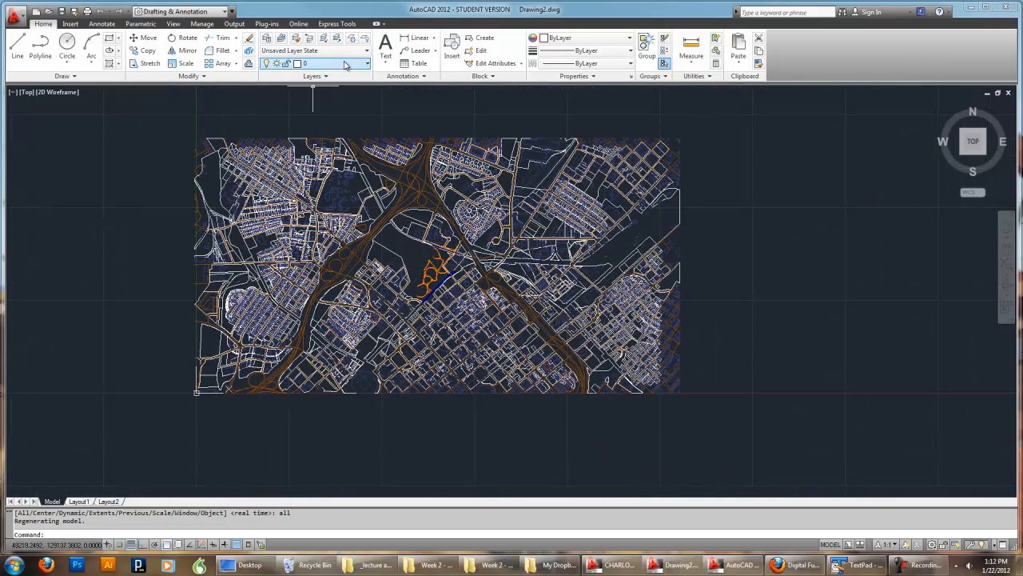
pyautogui.click(357, 64)
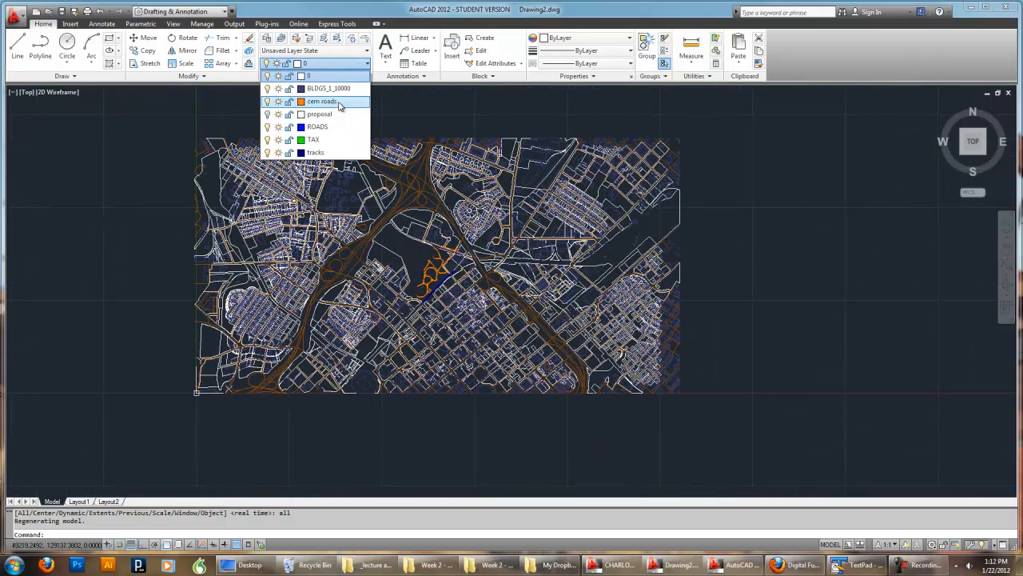
pyautogui.click(267, 116)
pyautogui.click(315, 254)
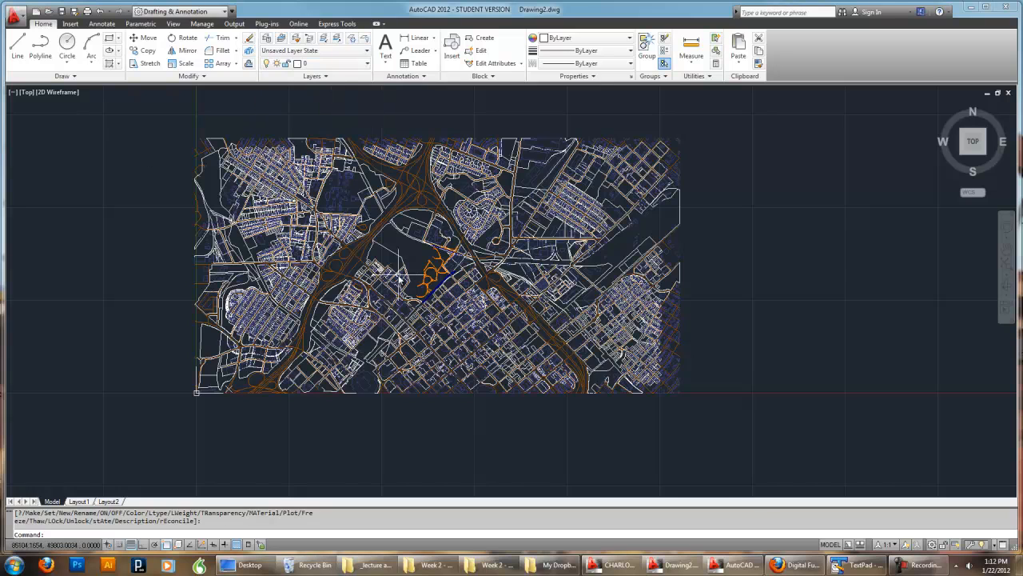
# Save the new drawing as cemetery-diagrams-city-scale in New folder, using the AutoCAD 2010 Drawing format
pyautogui.scroll(5, 404, 275)
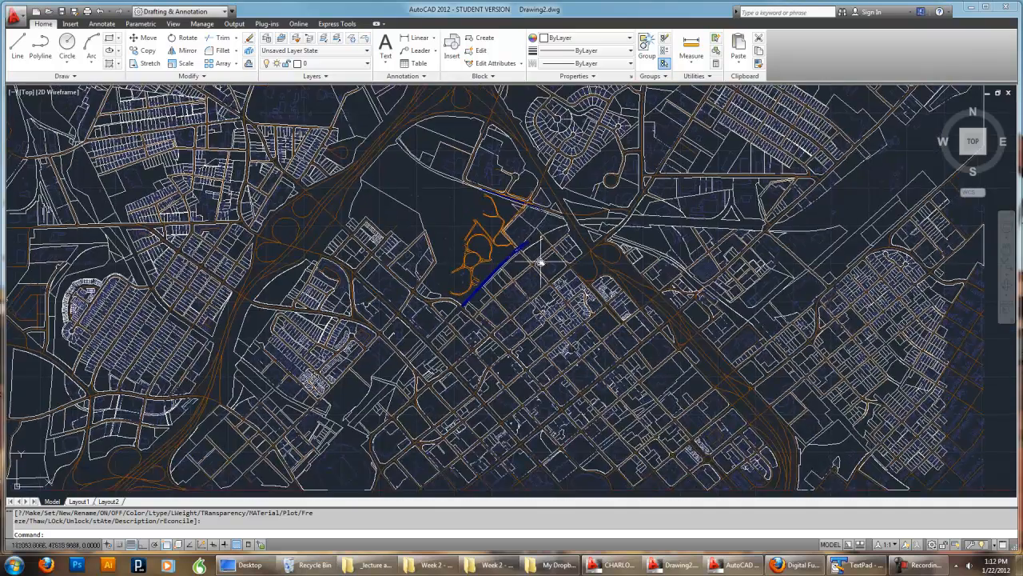
pyautogui.moveTo(692, 293); pyautogui.dragTo(755, 318, button='middle')
pyautogui.moveTo(626, 274); pyautogui.dragTo(560, 289, button='middle')
pyautogui.scroll(-3, 544, 280)
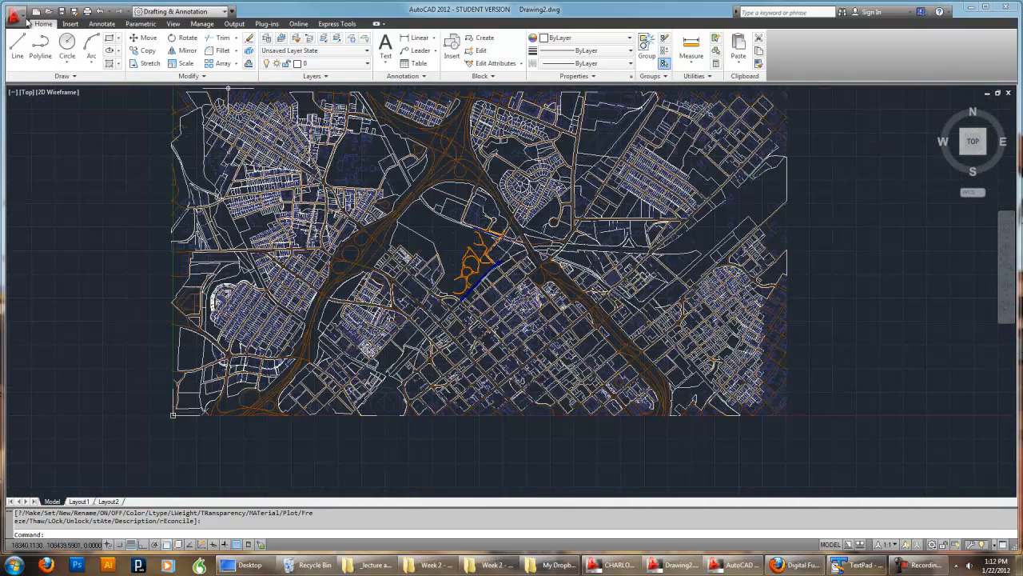
pyautogui.click(26, 21)
pyautogui.click(290, 207)
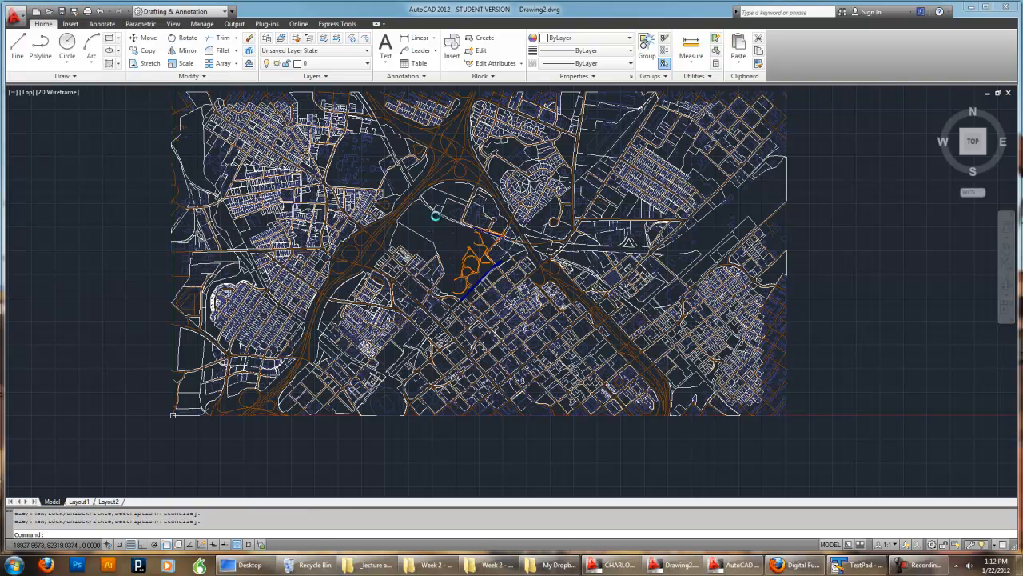
pyautogui.write('cemetery-diagrams-city-scale')
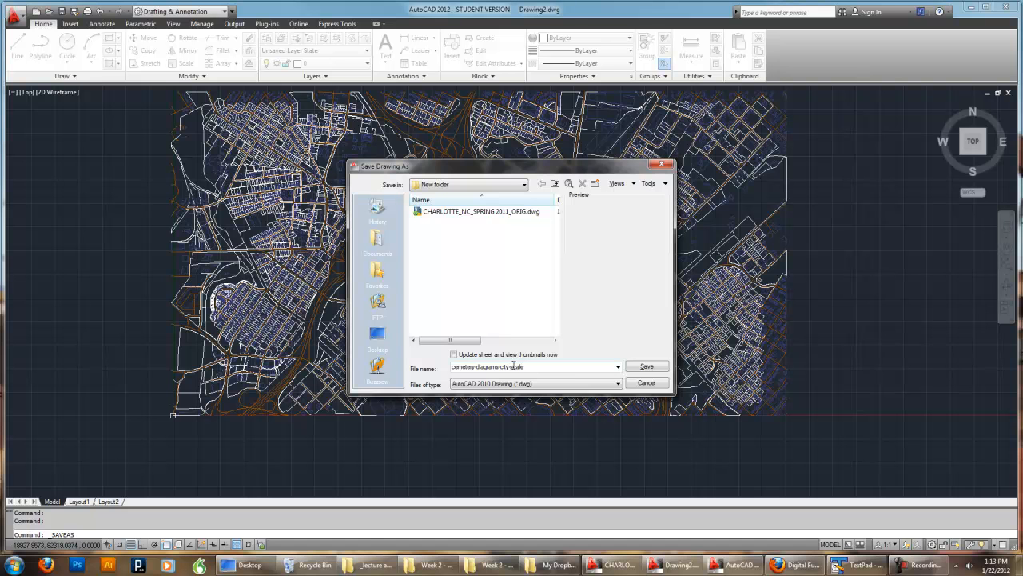
pyautogui.press('Return')
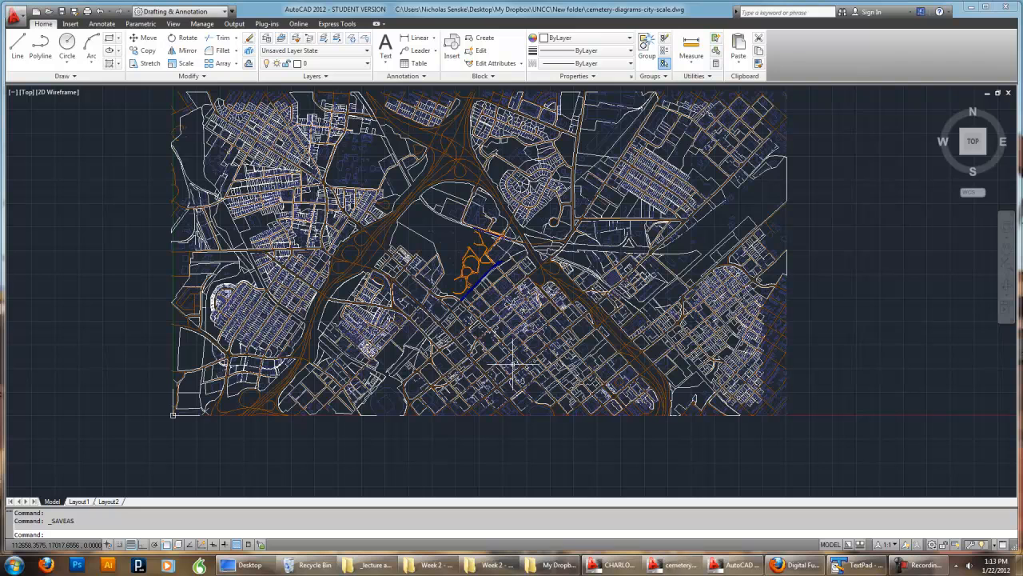
pyautogui.moveTo(616, 230); pyautogui.dragTo(580, 264, button='middle')
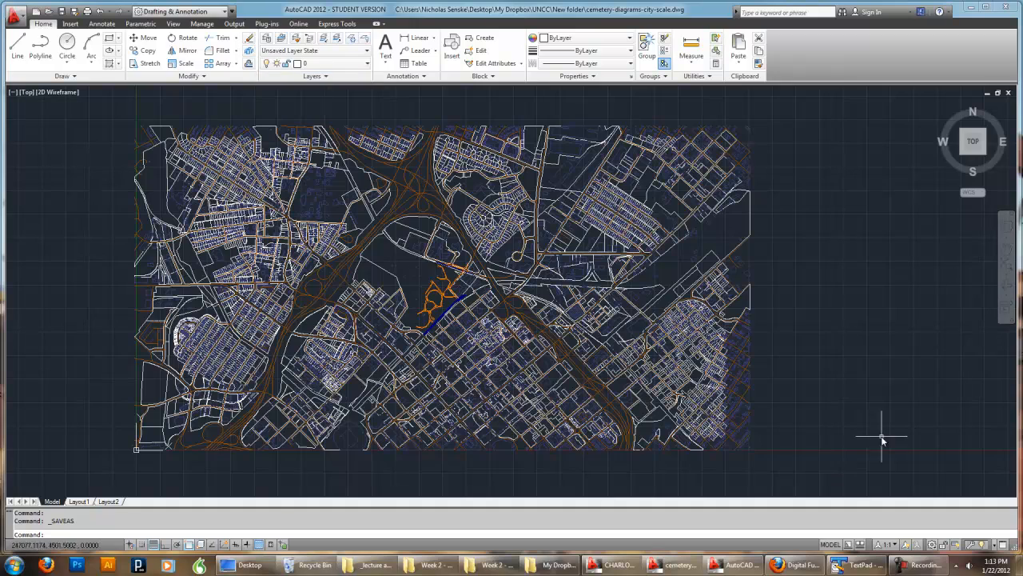
pyautogui.scroll(4, 480, 343)
pyautogui.scroll(-8, 486, 342)
pyautogui.scroll(7, 521, 317)
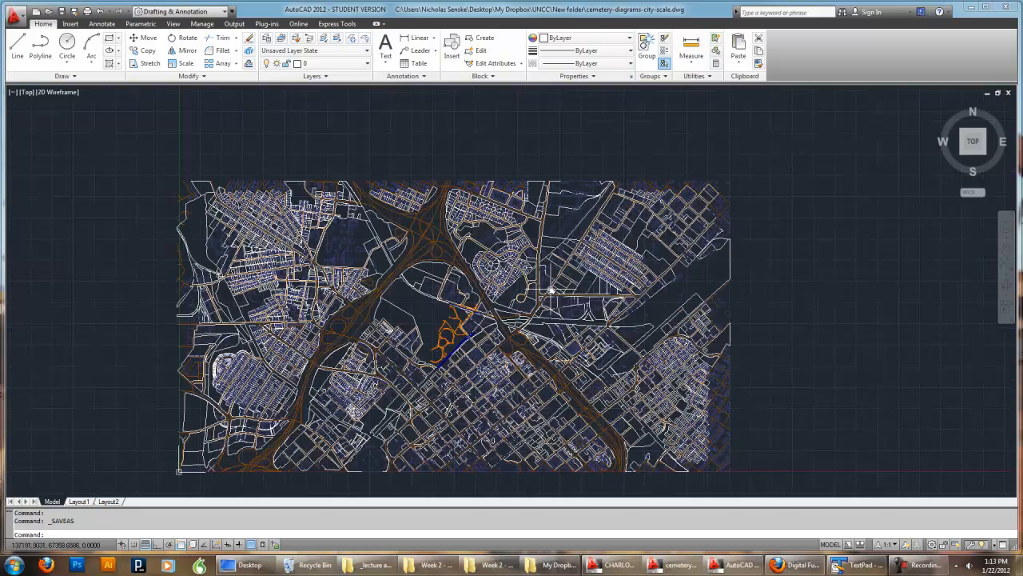
# Turn off the BLDGS_1_10000, proposal, TAX and tracks layers, keeping the cem roads and ROADS layers on
pyautogui.scroll(-5, 425, 286)
pyautogui.scroll(5, 349, 155)
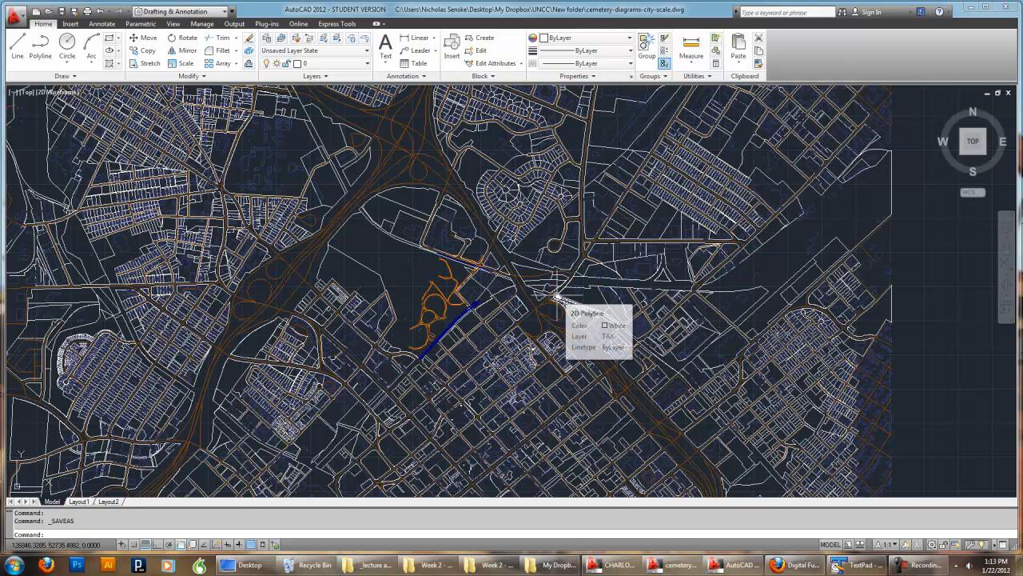
pyautogui.click(316, 64)
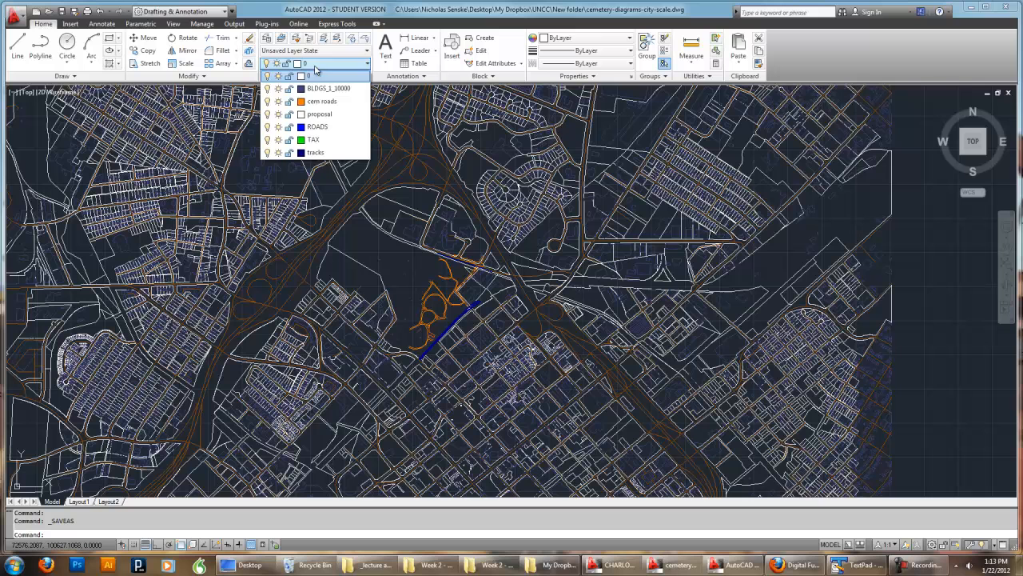
pyautogui.click(267, 90)
pyautogui.click(267, 102)
pyautogui.click(267, 115)
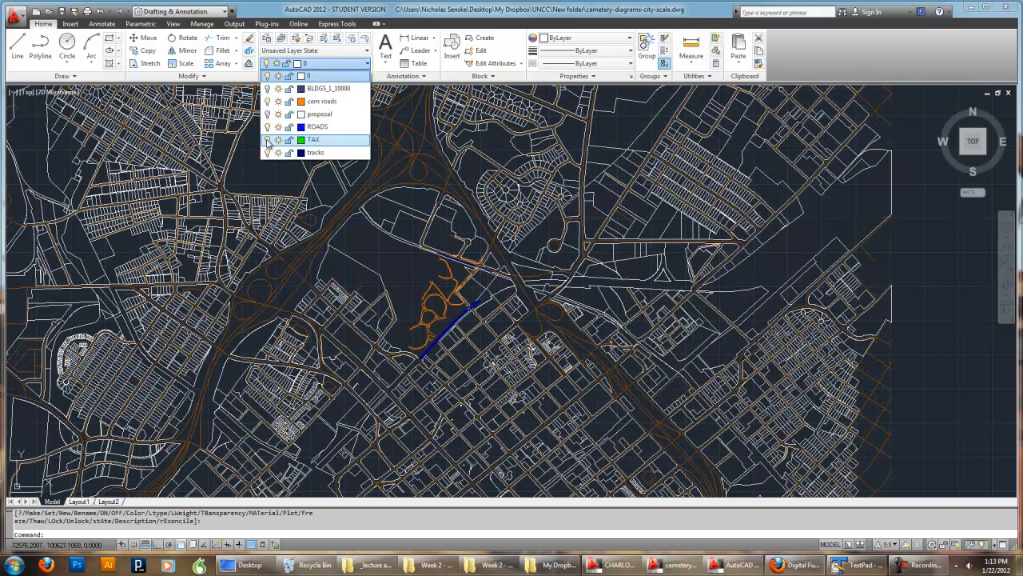
pyautogui.click(268, 140)
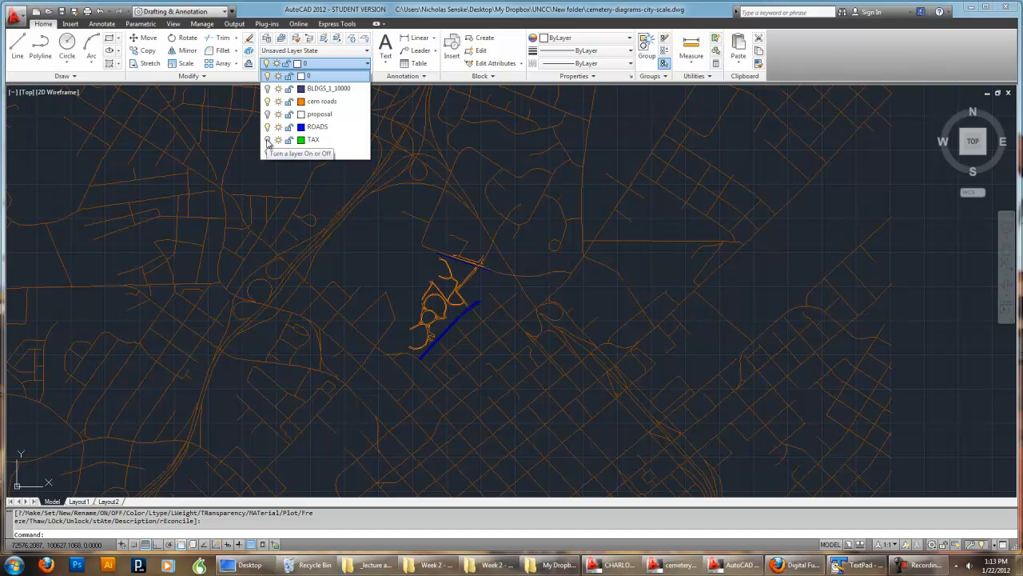
pyautogui.click(267, 127)
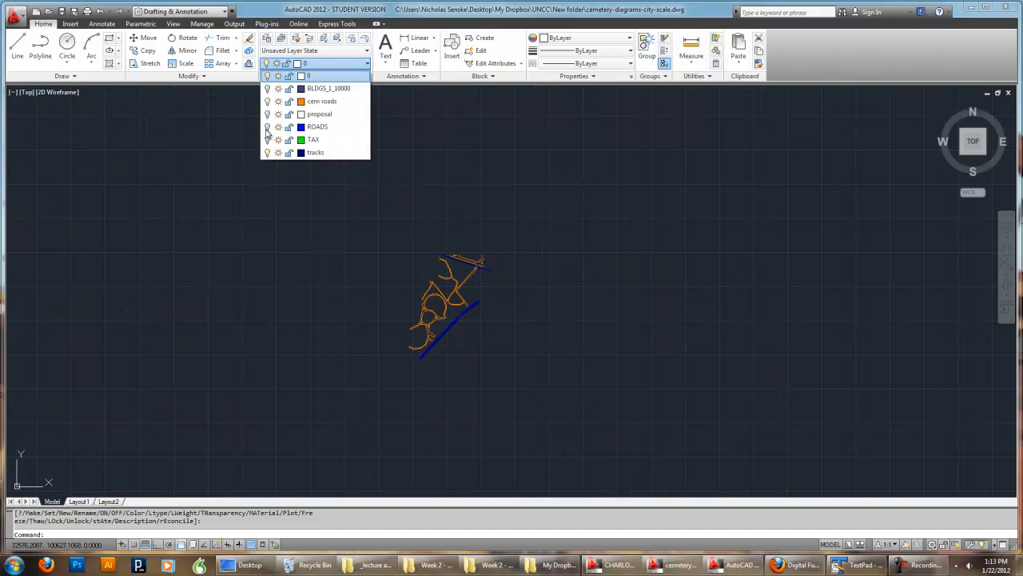
pyautogui.click(267, 128)
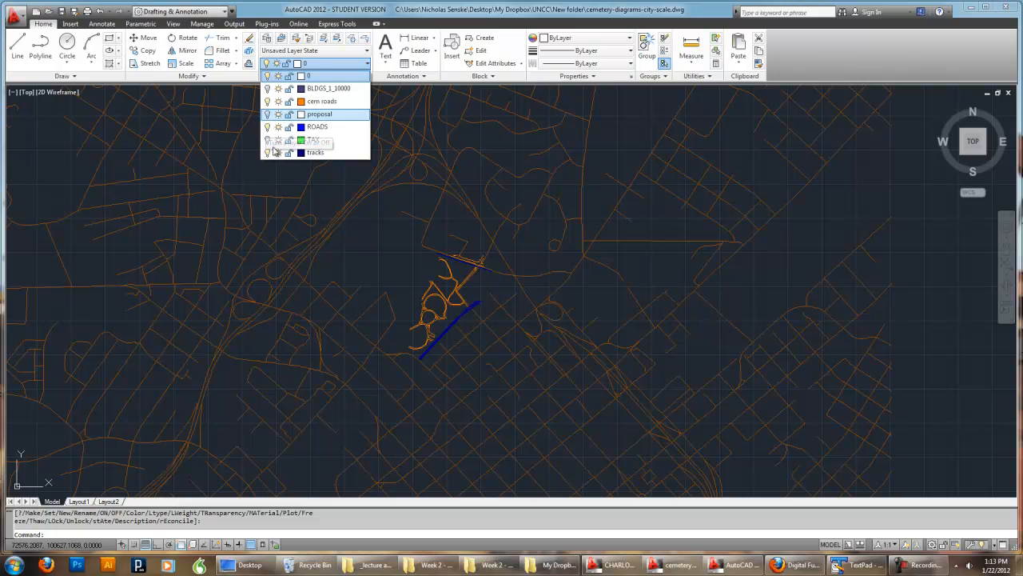
pyautogui.click(267, 153)
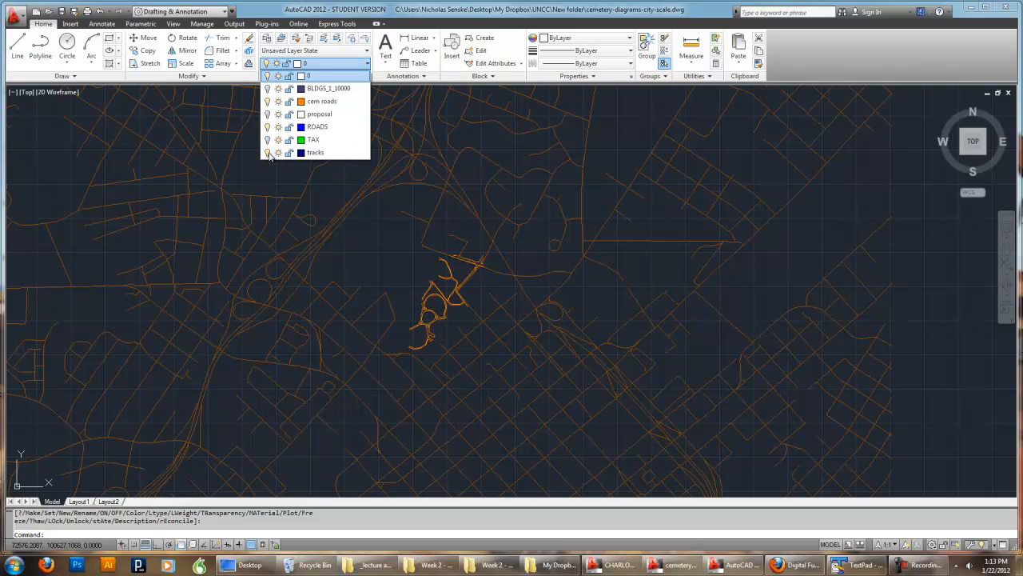
pyautogui.click(403, 252)
pyautogui.moveTo(571, 315)
pyautogui.mouseDown(button='middle')
pyautogui.moveTo(540, 275)
pyautogui.moveTo(616, 288)
pyautogui.moveTo(539, 285)
pyautogui.mouseUp(button='middle')
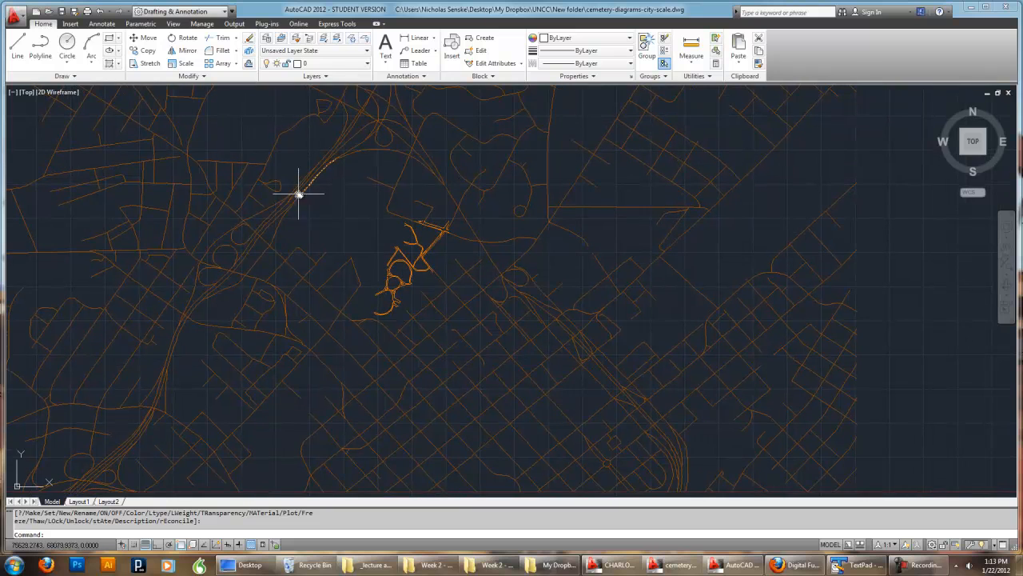
pyautogui.scroll(3, 352, 200)
pyautogui.scroll(-2, 340, 201)
pyautogui.moveTo(343, 205); pyautogui.dragTo(331, 235, button='middle')
pyautogui.scroll(3, 366, 338)
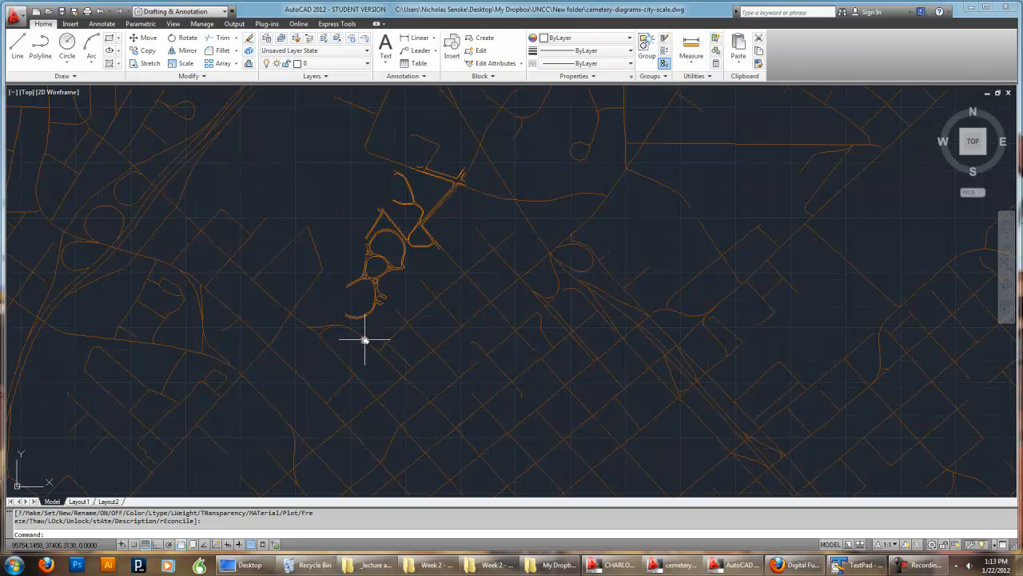
pyautogui.scroll(2, 462, 243)
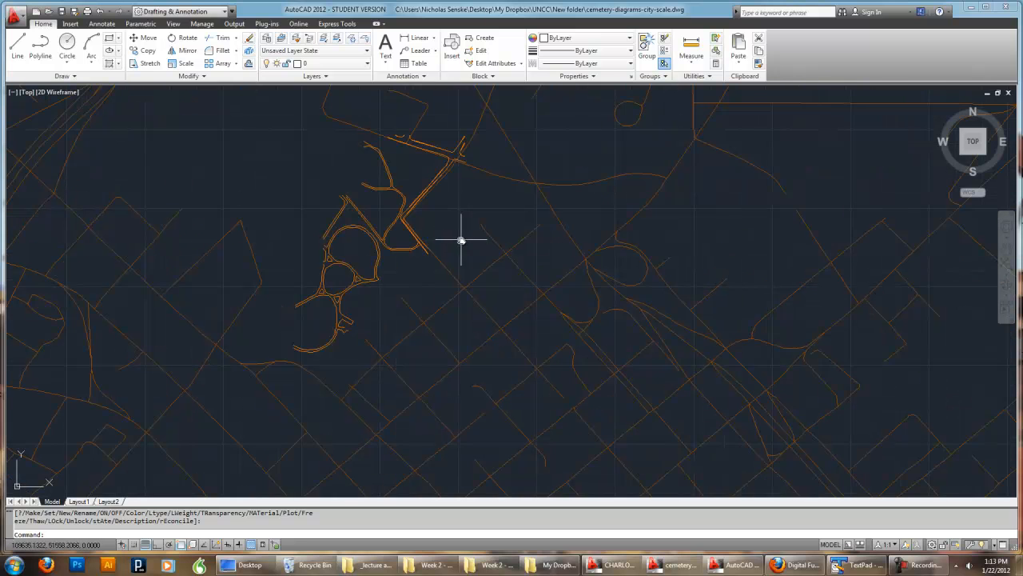
pyautogui.moveTo(464, 235); pyautogui.dragTo(499, 276, button='middle')
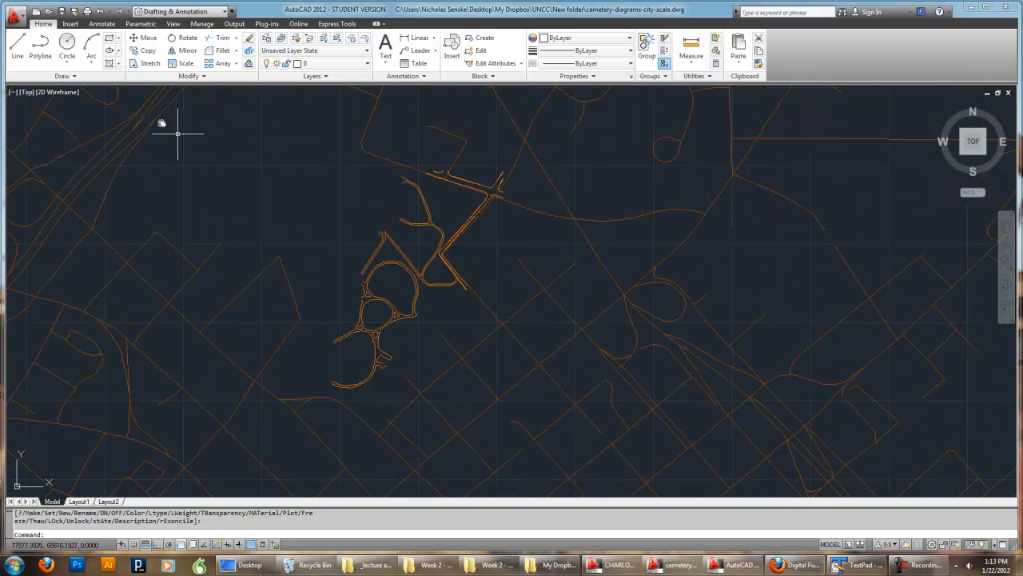
pyautogui.click(21, 49)
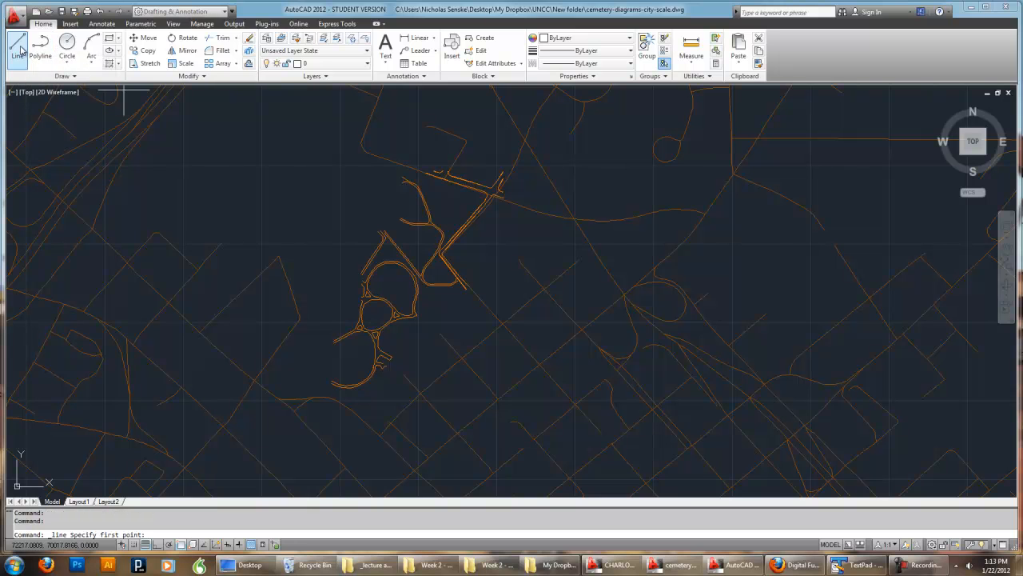
pyautogui.scroll(2, 453, 200)
pyautogui.scroll(2, 470, 251)
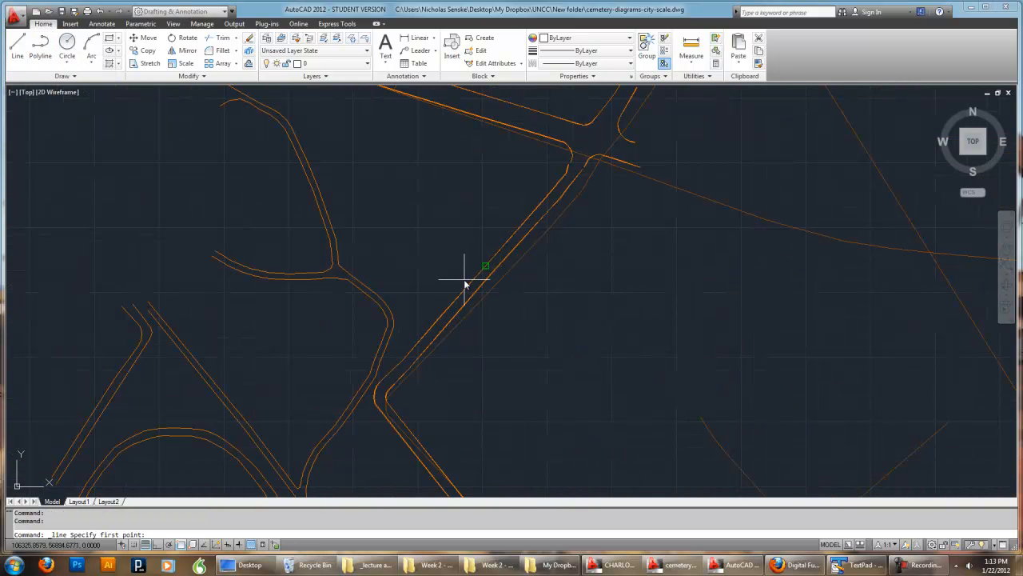
pyautogui.scroll(-3, 458, 248)
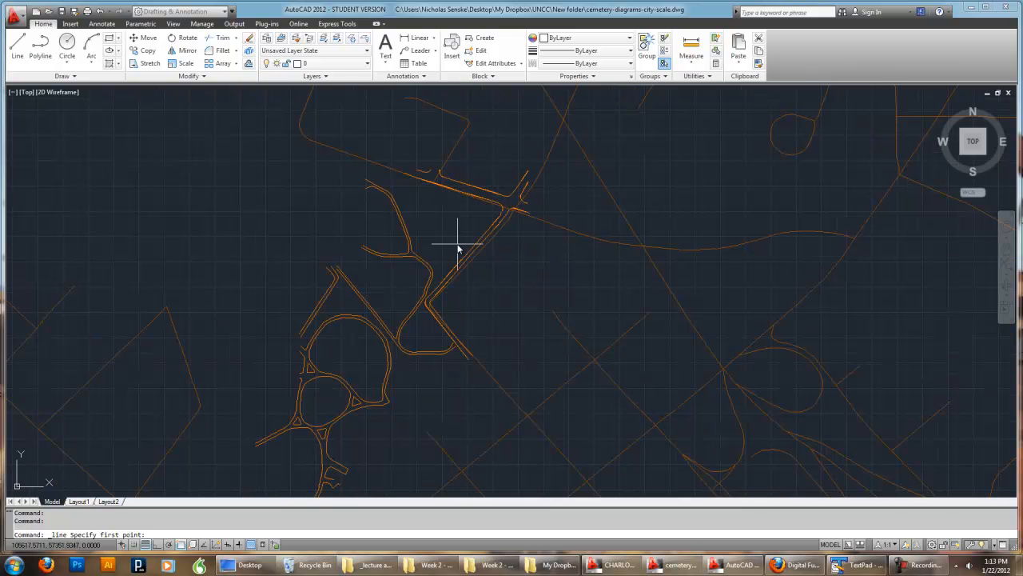
pyautogui.press('Escape')
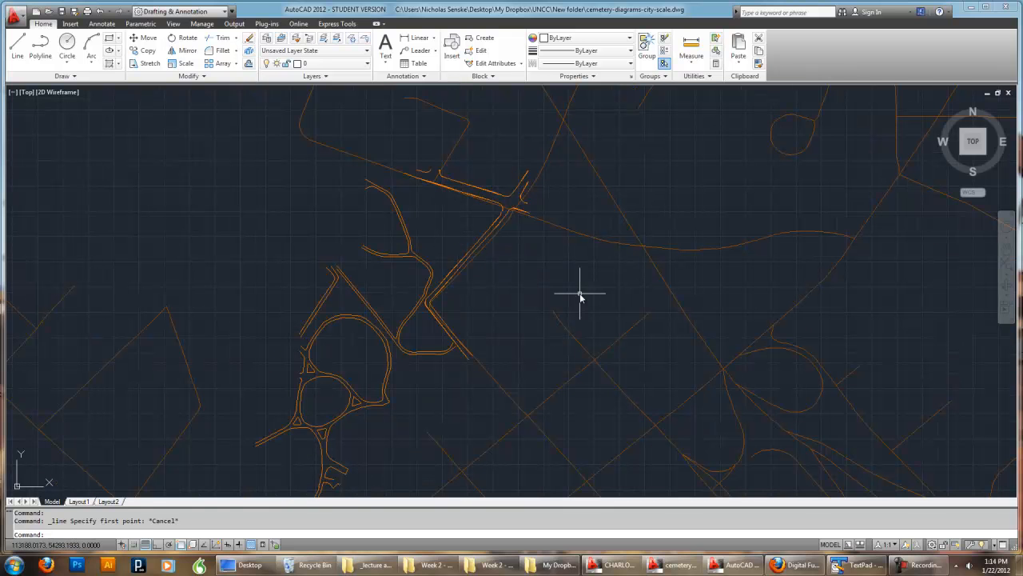
# Draw a closed triangle of three lines just inside the road corner at the northeast end of the cemetery roads
pyautogui.scroll(-2, 575, 304)
pyautogui.moveTo(578, 304)
pyautogui.mouseDown(button='middle')
pyautogui.moveTo(496, 288)
pyautogui.moveTo(545, 334)
pyautogui.mouseUp(button='middle')
pyautogui.scroll(5, 543, 313)
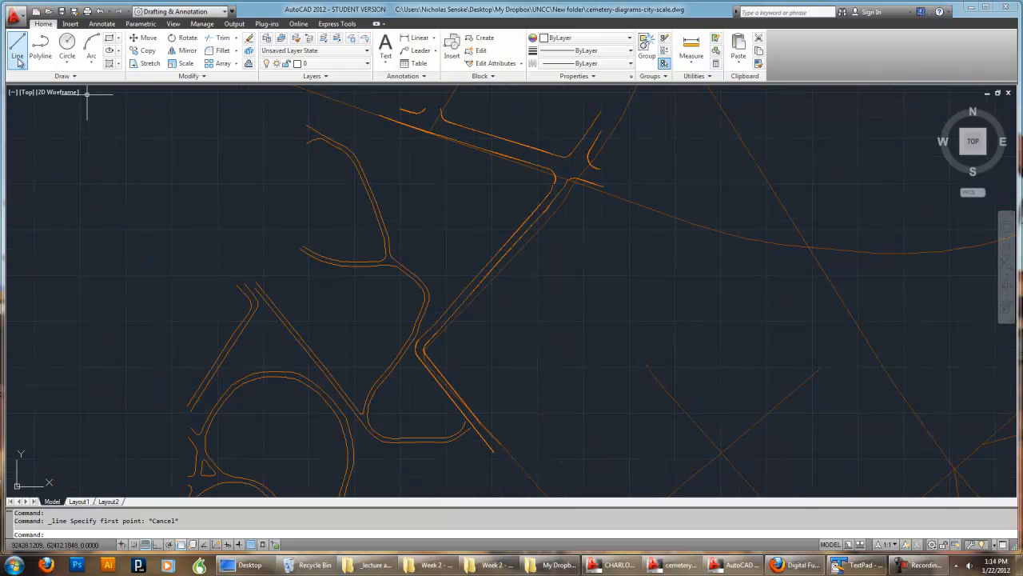
pyautogui.click(17, 45)
pyautogui.scroll(3, 530, 264)
pyautogui.moveTo(425, 247); pyautogui.dragTo(578, 349, button='middle')
pyautogui.scroll(-2, 591, 372)
pyautogui.click(592, 372)
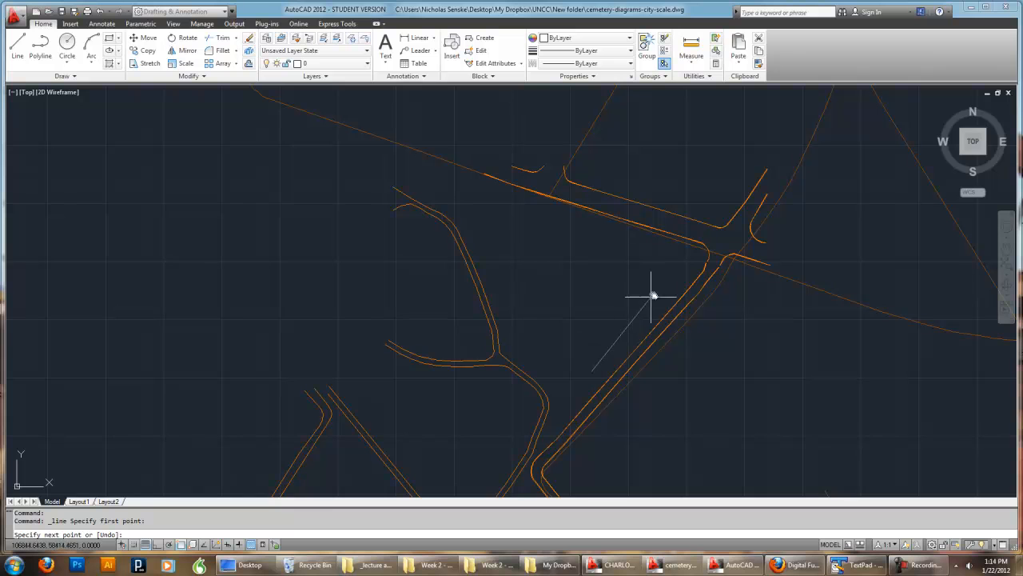
pyautogui.click(700, 256)
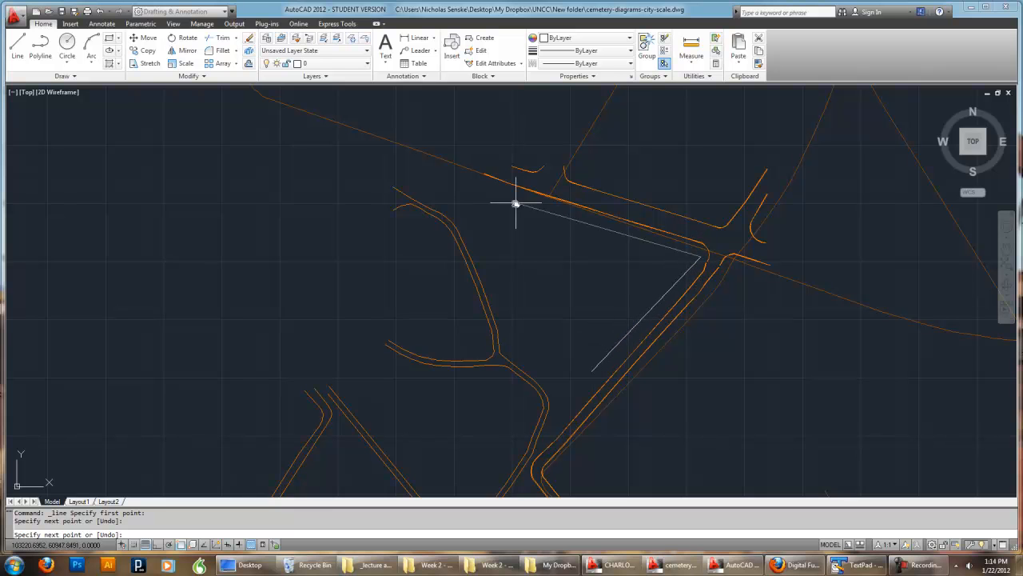
pyautogui.click(496, 192)
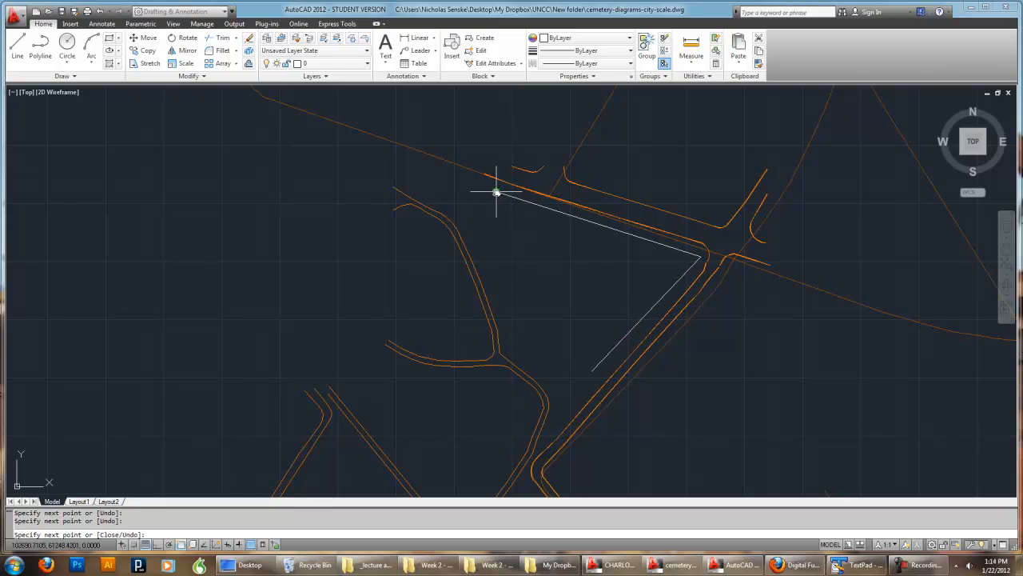
pyautogui.rightClick(591, 372)
pyautogui.click(608, 379)
# Draw a tilted ellipse from its center, roughly filling the southernmost loop of the cemetery roads
pyautogui.scroll(-5, 613, 384)
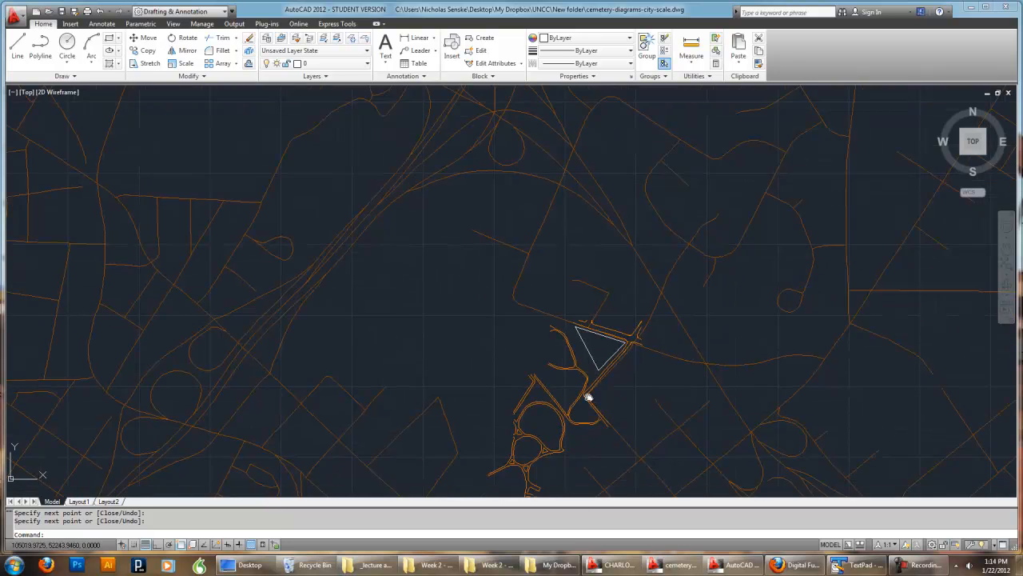
pyautogui.scroll(3, 480, 320)
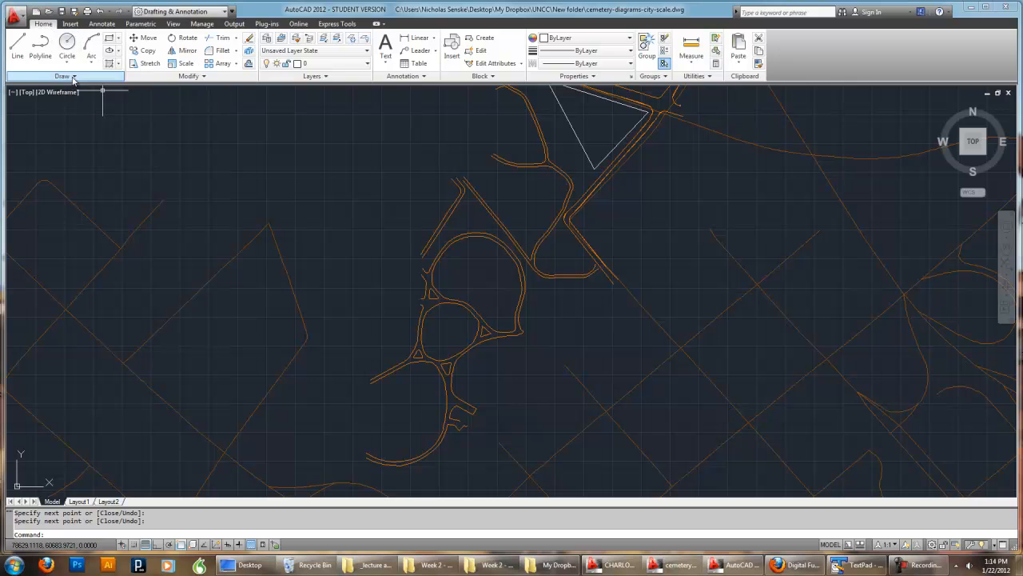
pyautogui.click(73, 76)
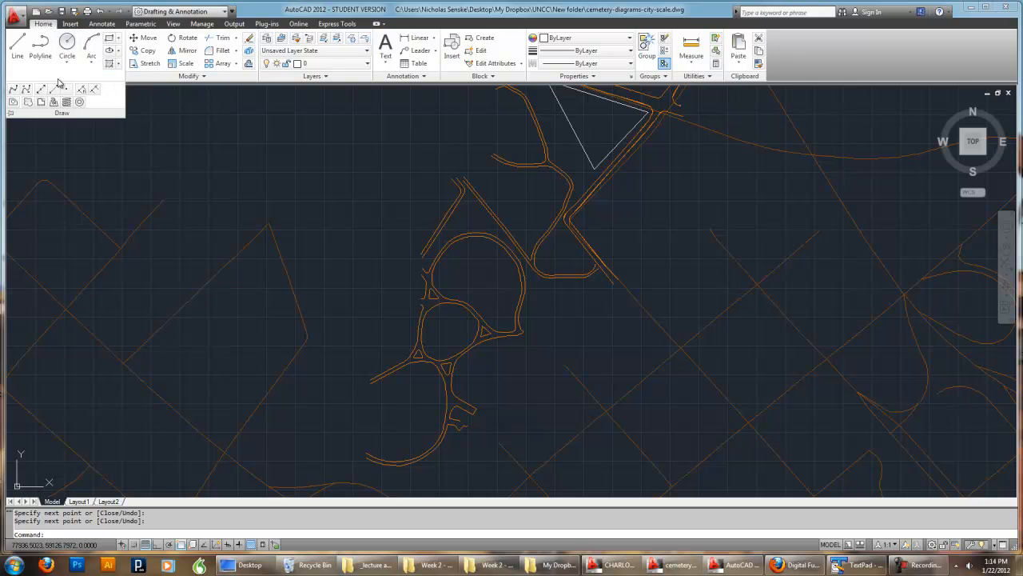
pyautogui.click(111, 51)
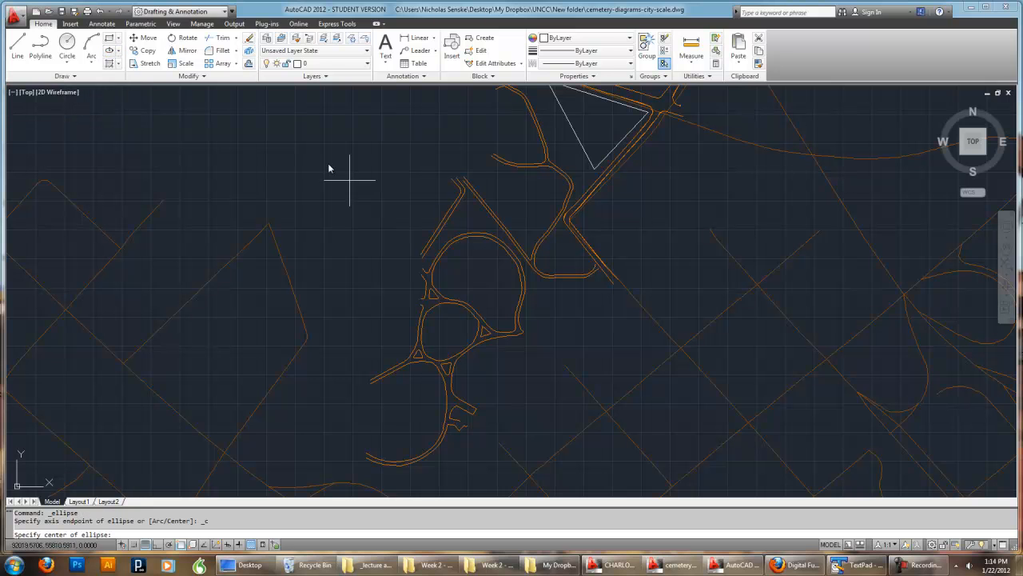
pyautogui.click(401, 416)
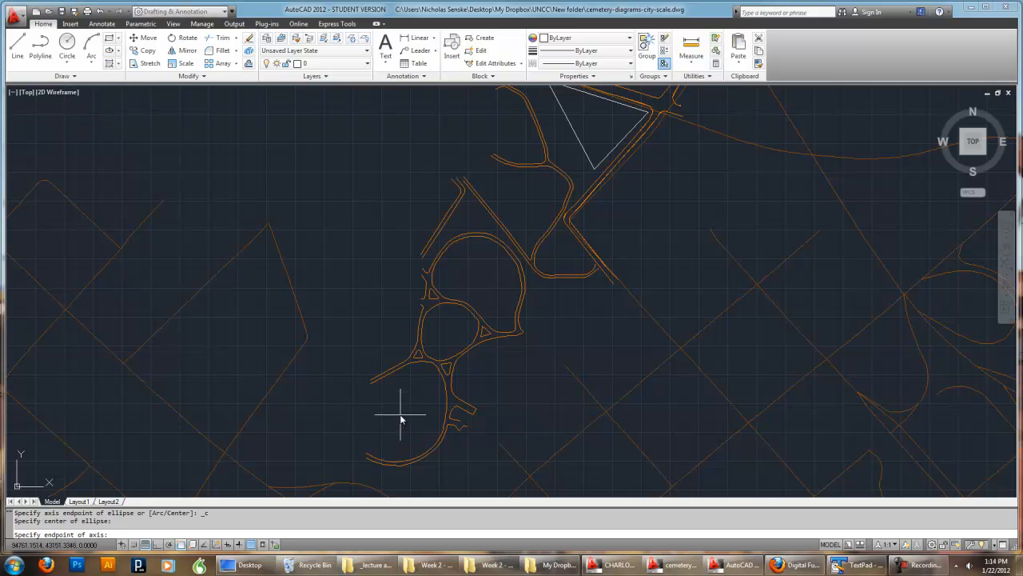
pyautogui.click(426, 367)
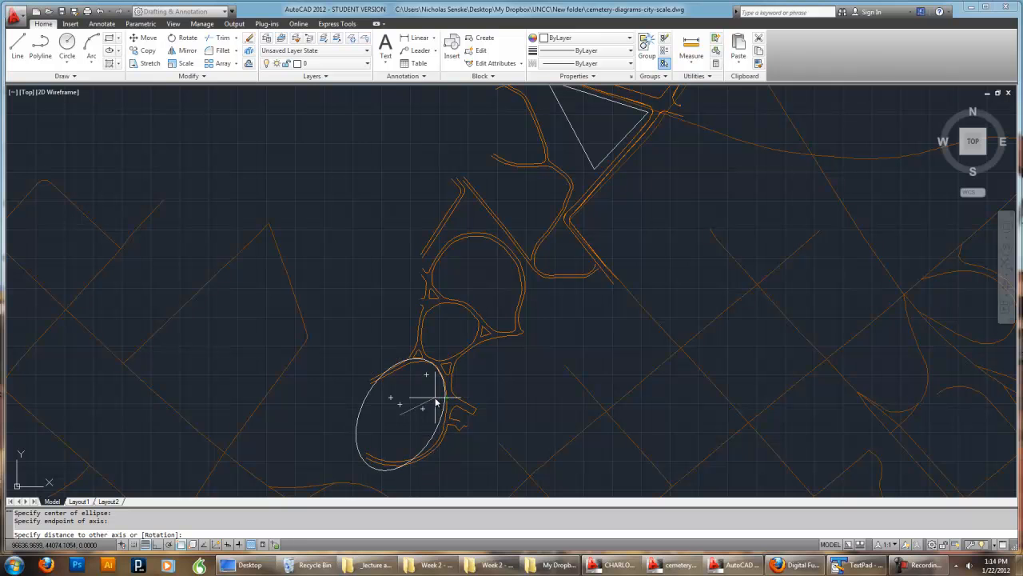
pyautogui.click(438, 402)
pyautogui.scroll(-4, 520, 385)
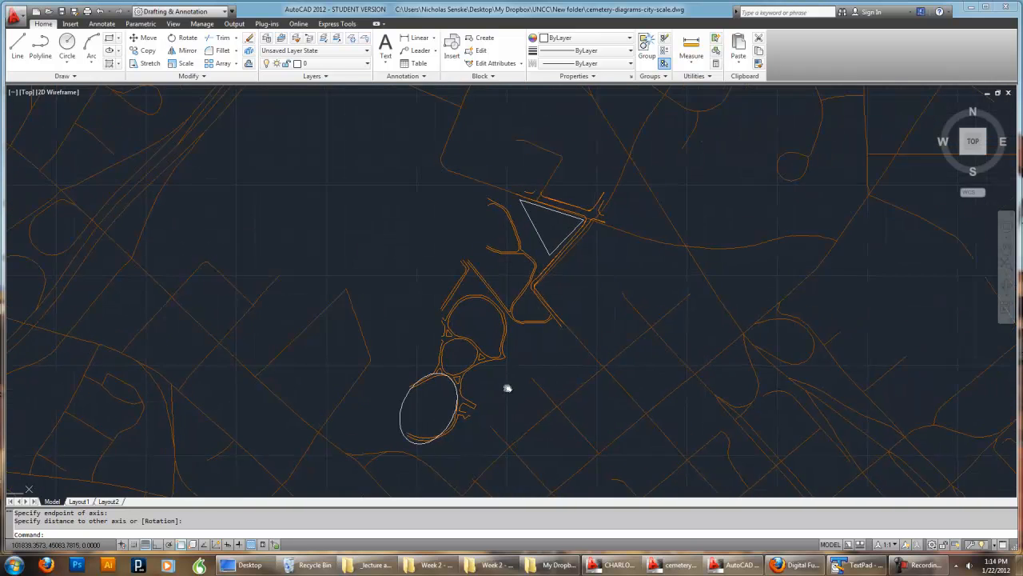
# Turn off the cem roads layer, leaving the city roads and the two drawn shapes on
pyautogui.click(312, 63)
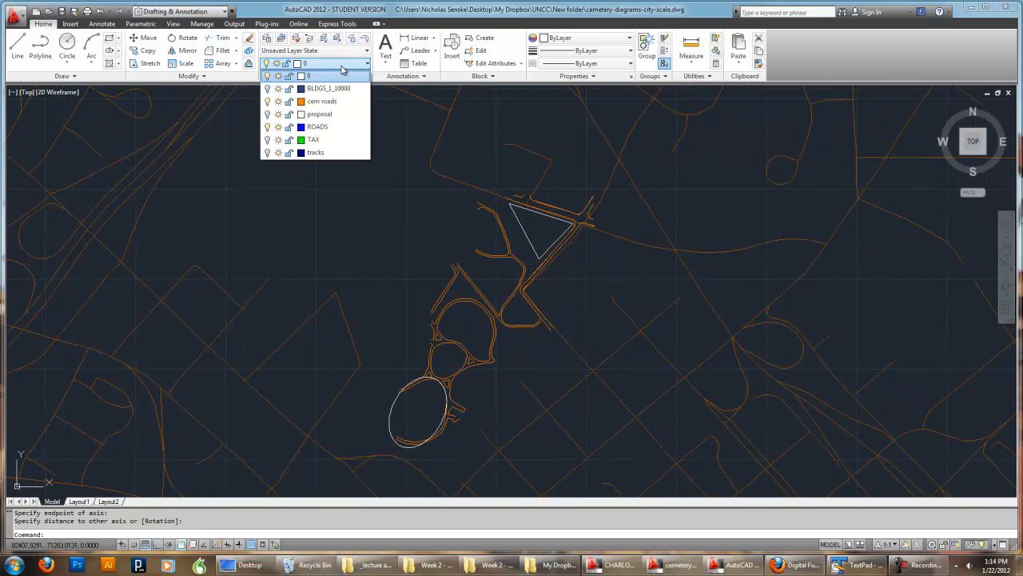
pyautogui.click(270, 102)
pyautogui.scroll(-3, 520, 296)
# Select all three lines of the triangle and move them slightly southeast, closer to the road beside it
pyautogui.scroll(5, 532, 288)
pyautogui.scroll(5, 529, 282)
pyautogui.click(530, 251)
pyautogui.click(445, 219)
pyautogui.scroll(-2, 459, 182)
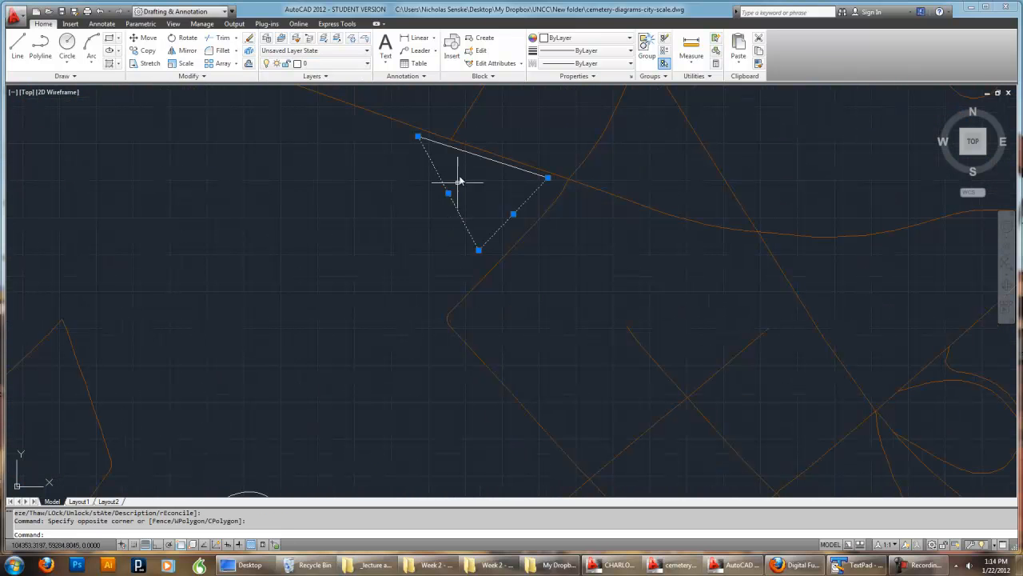
pyautogui.click(467, 158)
pyautogui.write('m')
pyautogui.press('Return')
pyautogui.click(483, 187)
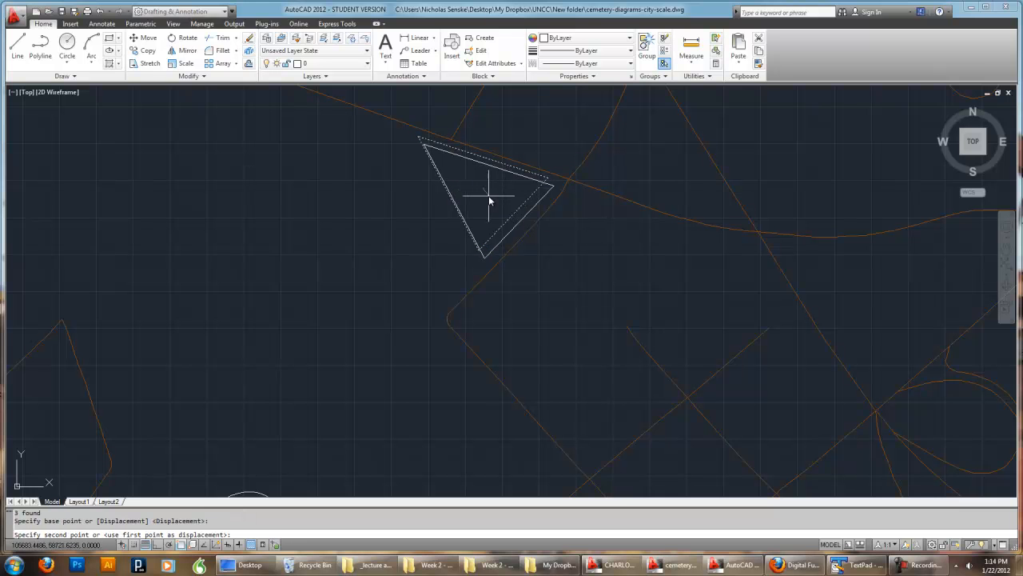
pyautogui.click(487, 195)
# Examine how the triangle and ellipse read against the whole city road network and at closer range
pyautogui.scroll(-5, 587, 273)
pyautogui.moveTo(612, 290)
pyautogui.mouseDown(button='middle')
pyautogui.moveTo(576, 311)
pyautogui.moveTo(589, 340)
pyautogui.moveTo(571, 302)
pyautogui.mouseUp(button='middle')
pyautogui.scroll(-2, 571, 302)
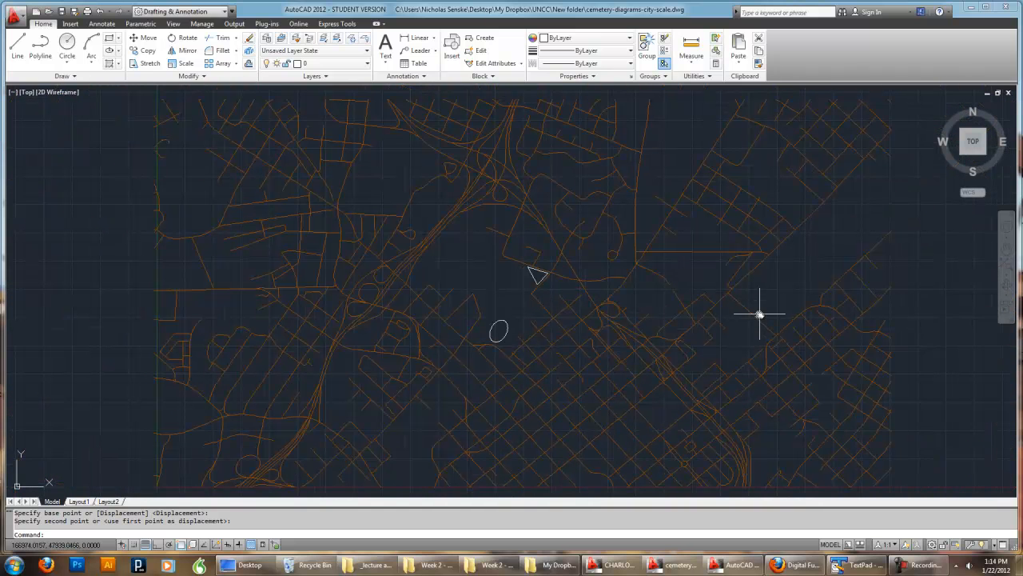
pyautogui.scroll(-2, 756, 313)
pyautogui.moveTo(760, 313)
pyautogui.mouseDown(button='middle')
pyautogui.moveTo(621, 269)
pyautogui.moveTo(676, 319)
pyautogui.mouseUp(button='middle')
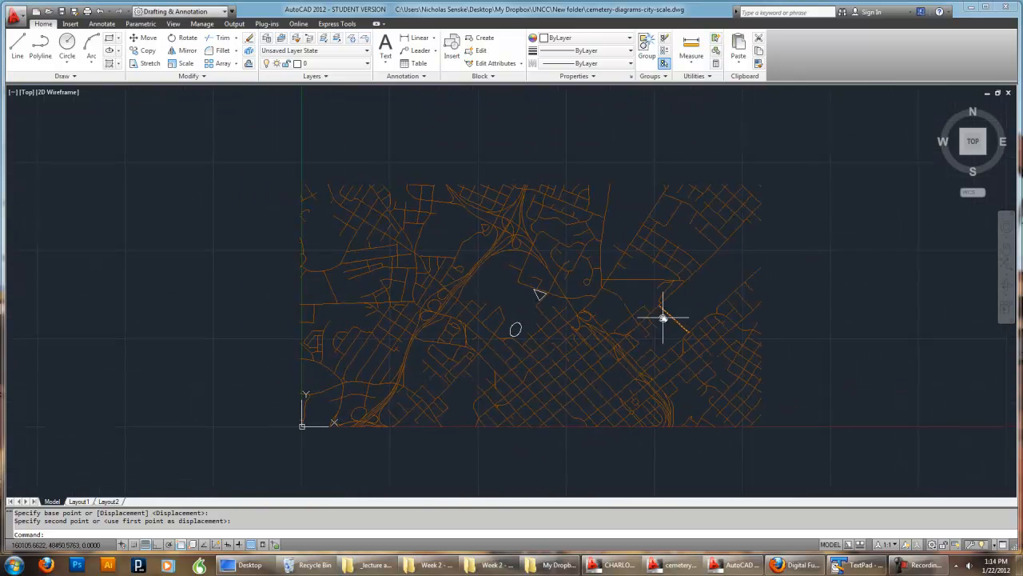
pyautogui.moveTo(704, 370); pyautogui.dragTo(618, 369, button='middle')
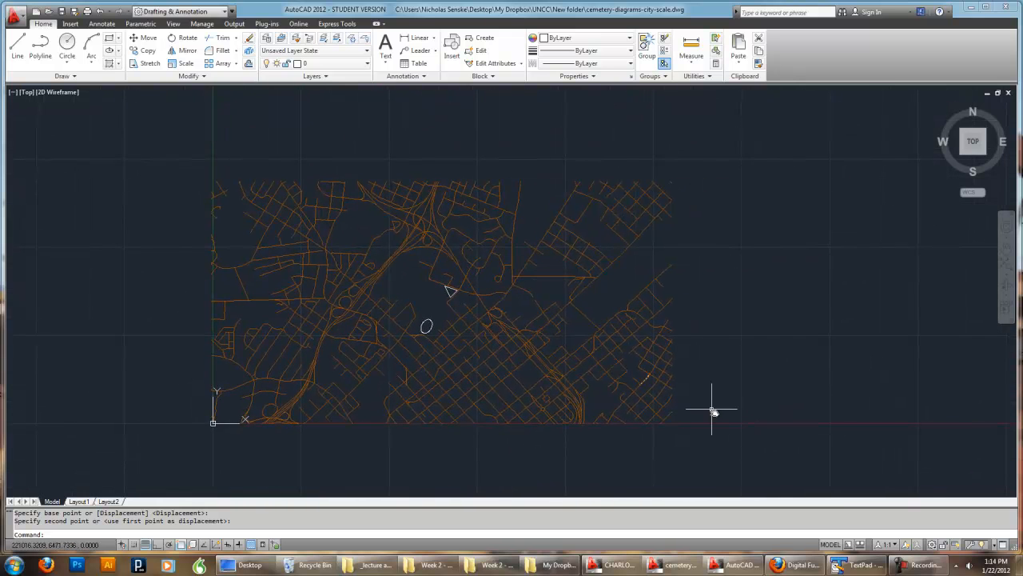
pyautogui.moveTo(736, 388); pyautogui.dragTo(765, 407, button='middle')
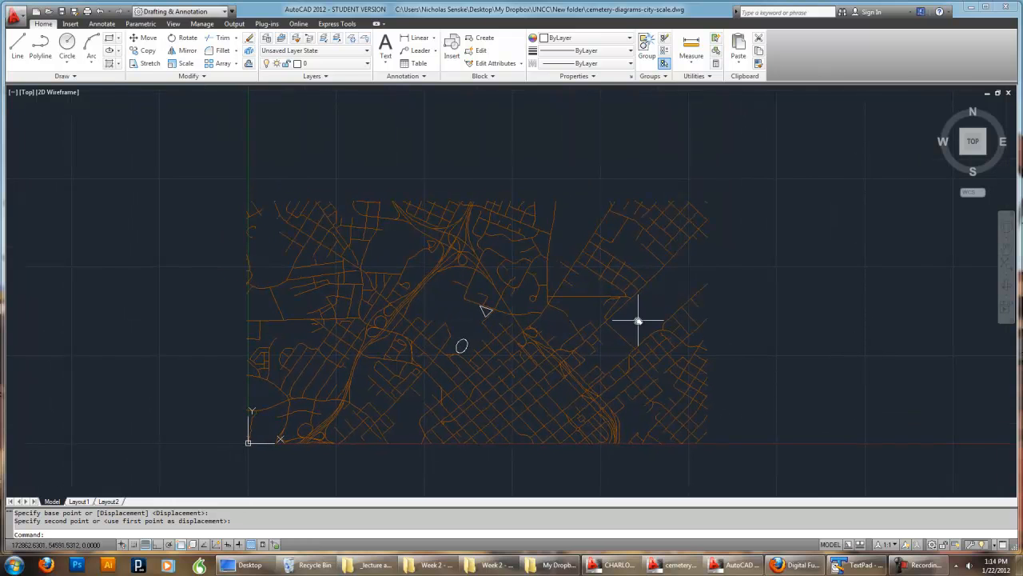
pyautogui.scroll(5, 446, 300)
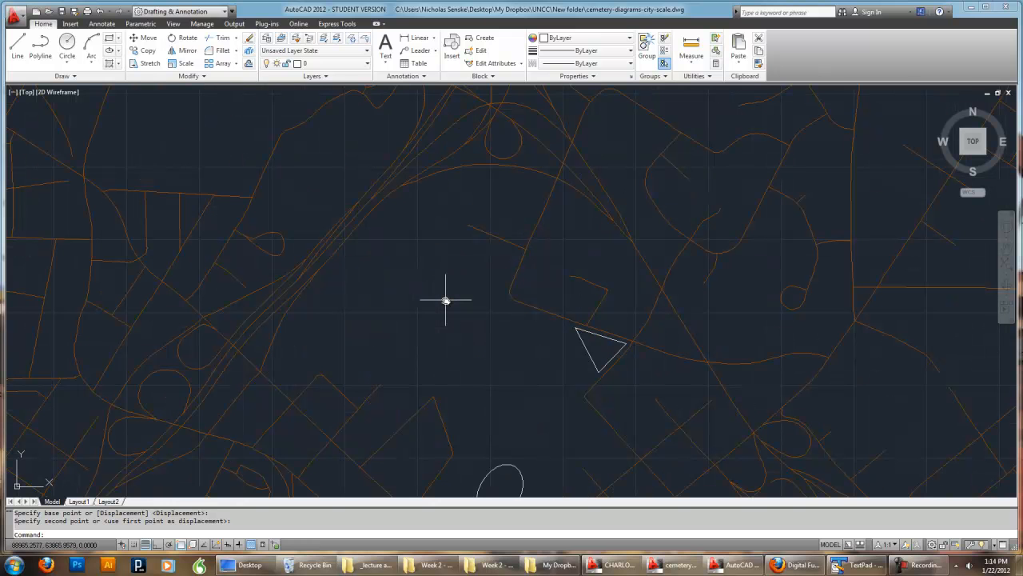
pyautogui.scroll(-2, 446, 300)
pyautogui.scroll(-2, 449, 301)
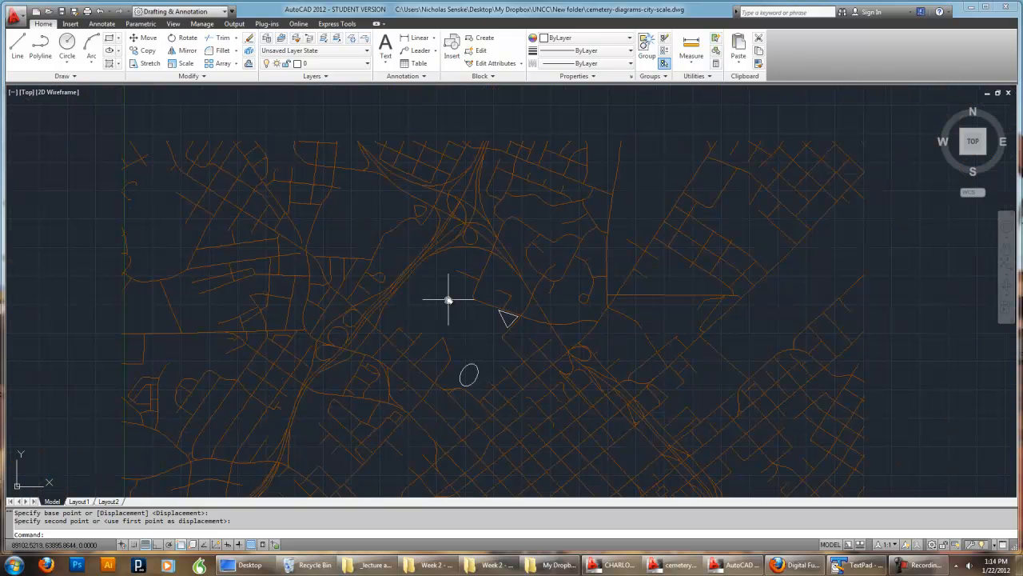
# Copy the entire road network with the triangle and ellipse straight north of the original, using ortho mode
pyautogui.scroll(-2, 543, 349)
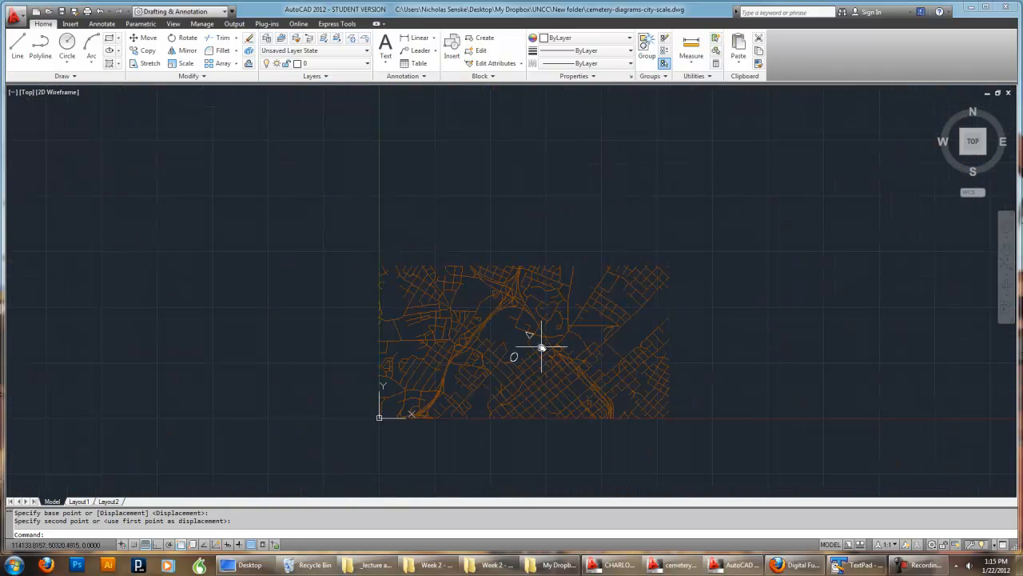
pyautogui.moveTo(710, 366); pyautogui.dragTo(612, 359, button='middle')
pyautogui.click(632, 452)
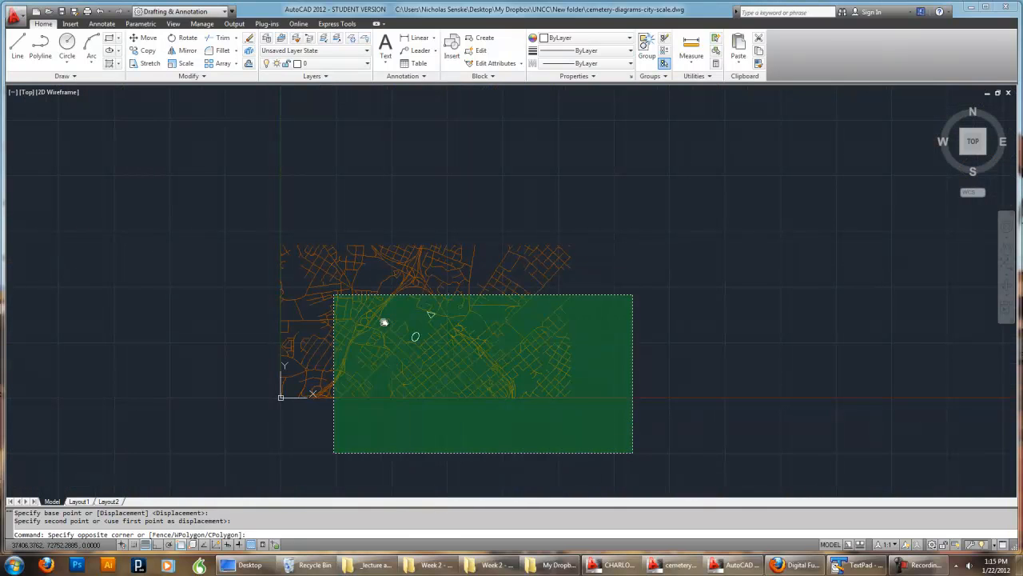
pyautogui.click(334, 294)
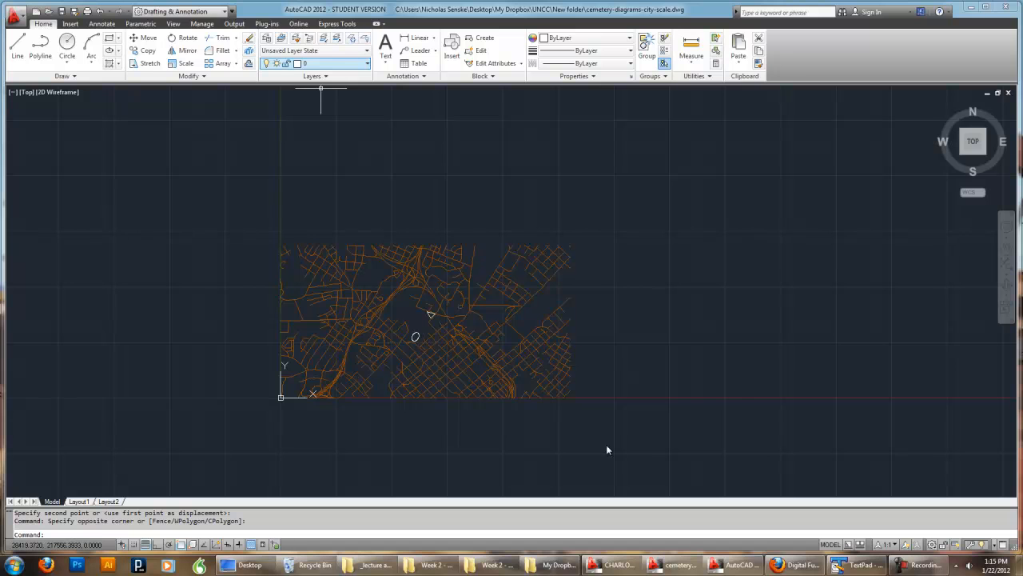
pyautogui.click(635, 433)
pyautogui.click(215, 217)
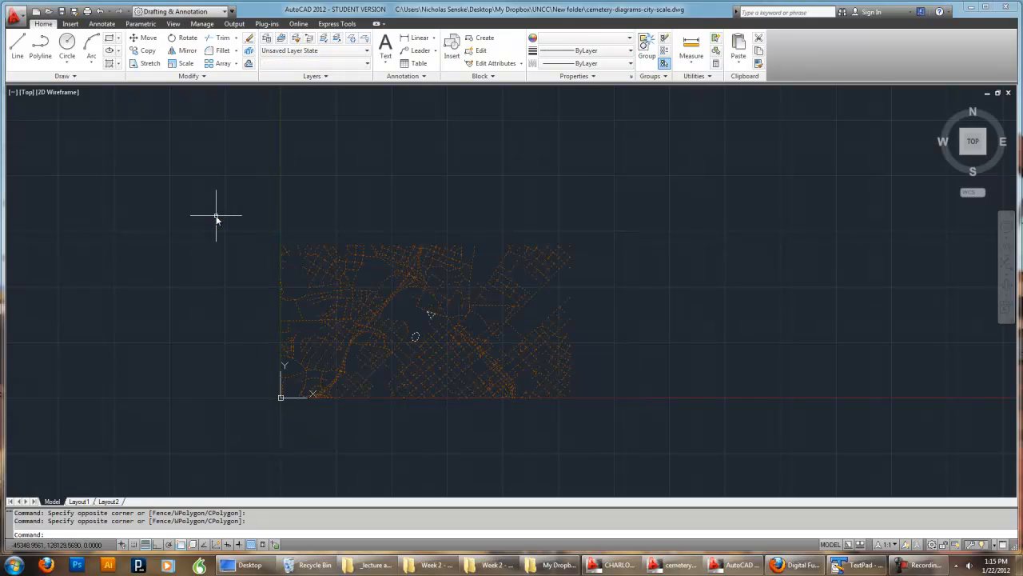
pyautogui.write('copy')
pyautogui.press('Return')
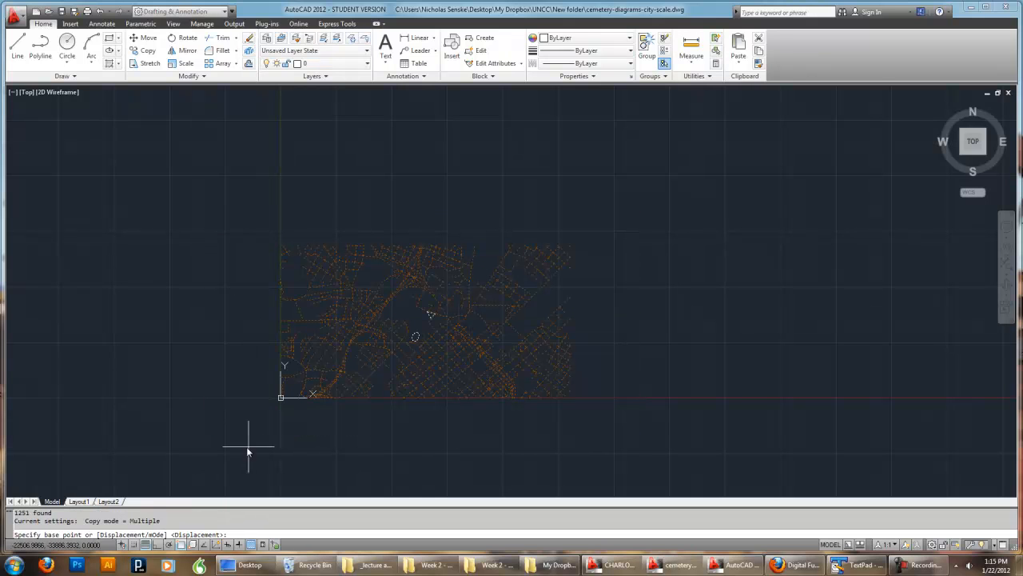
pyautogui.click(272, 436)
pyautogui.press('F8')
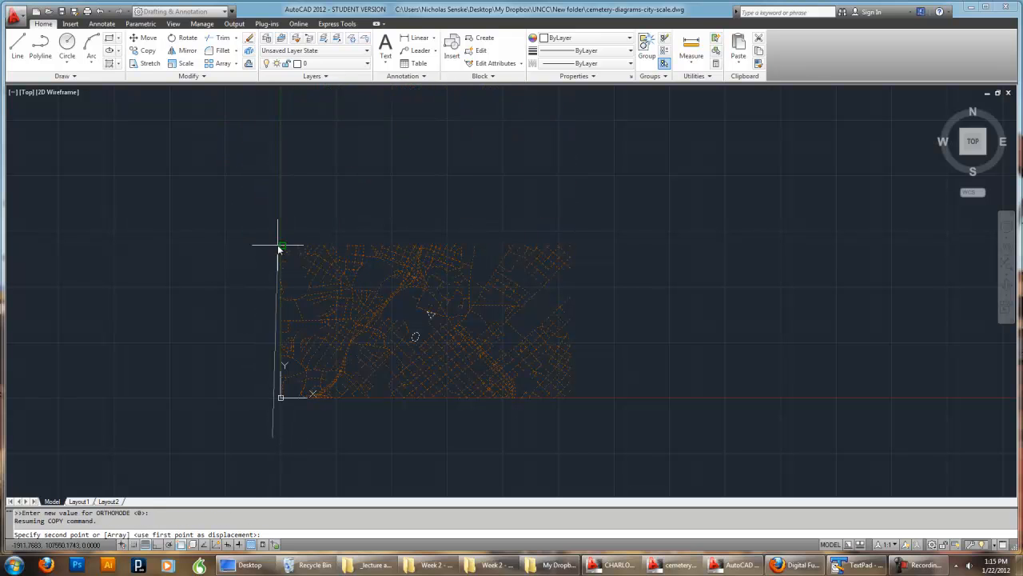
pyautogui.press('Escape')
# Open the Layer Properties Manager and dock it beside the drawing area
pyautogui.moveTo(707, 291); pyautogui.dragTo(727, 438, button='middle')
pyautogui.scroll(5, 586, 308)
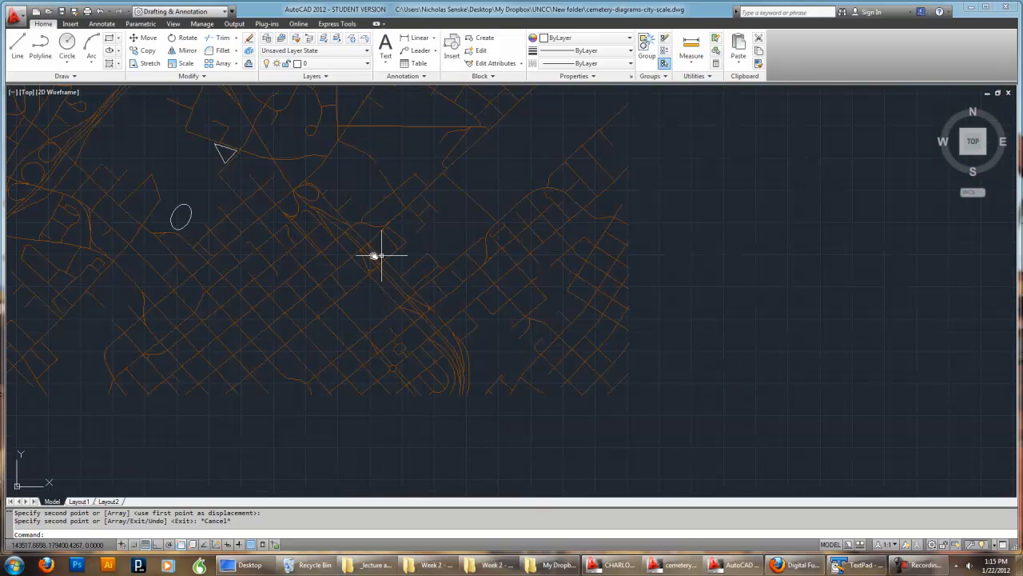
pyautogui.moveTo(235, 212); pyautogui.dragTo(312, 265, button='middle')
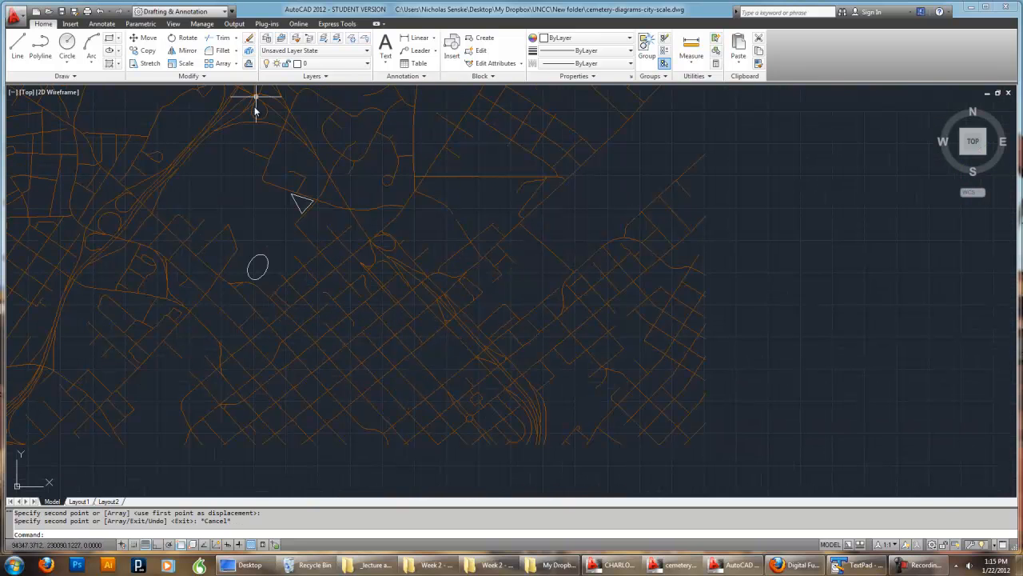
pyautogui.rightClick(288, 81)
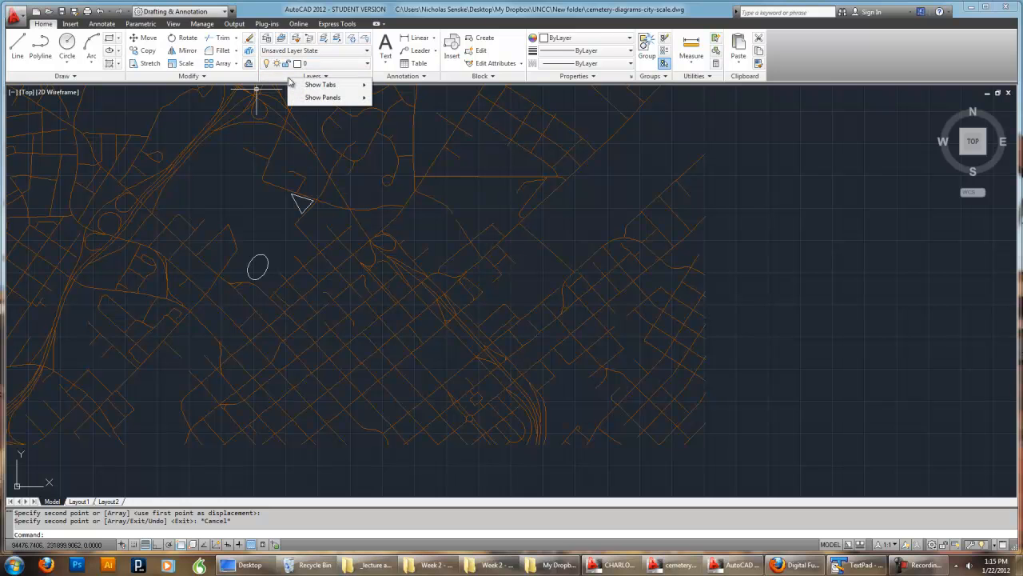
pyautogui.click(333, 73)
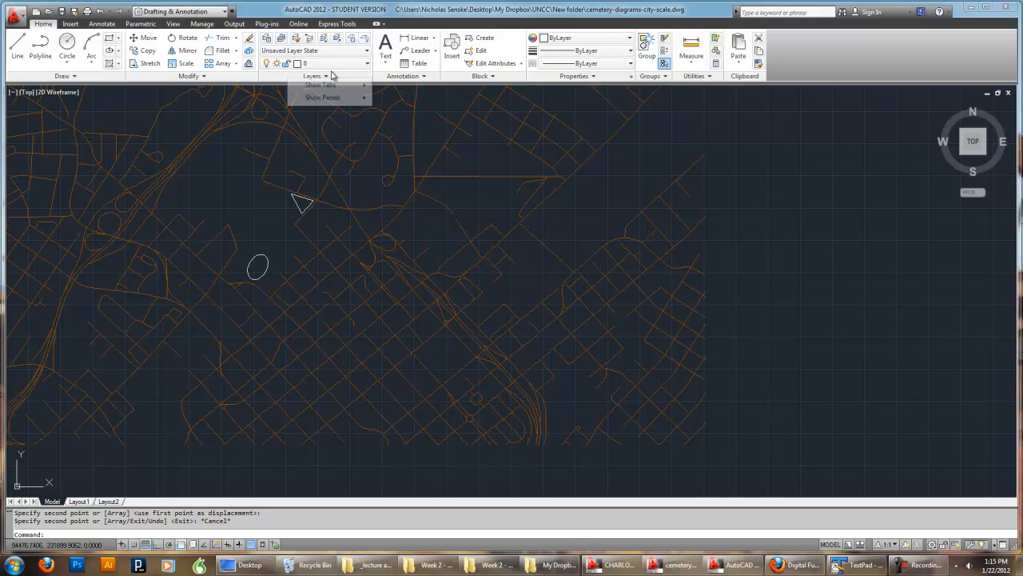
pyautogui.click(341, 77)
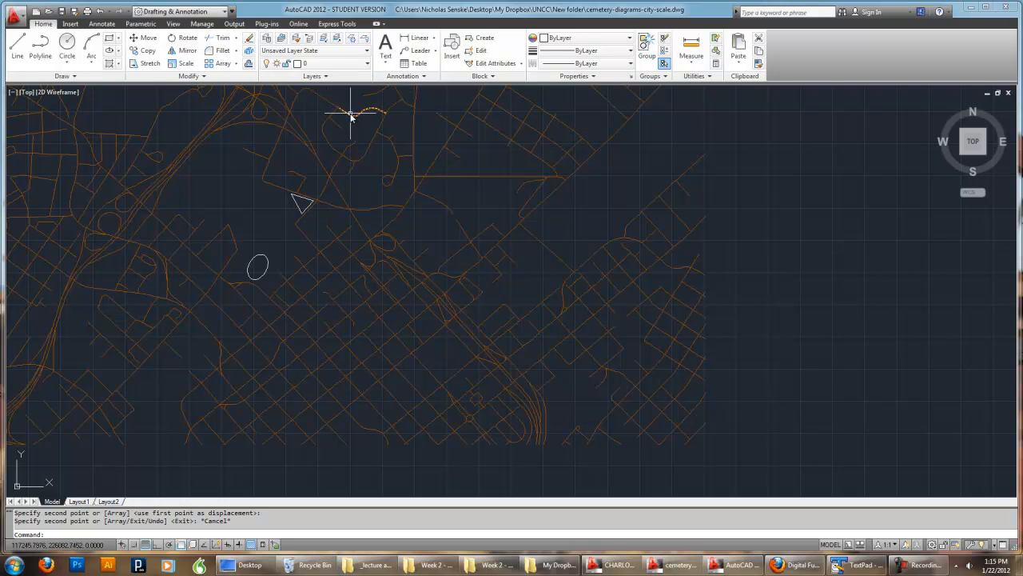
pyautogui.write('layer')
pyautogui.press('Return')
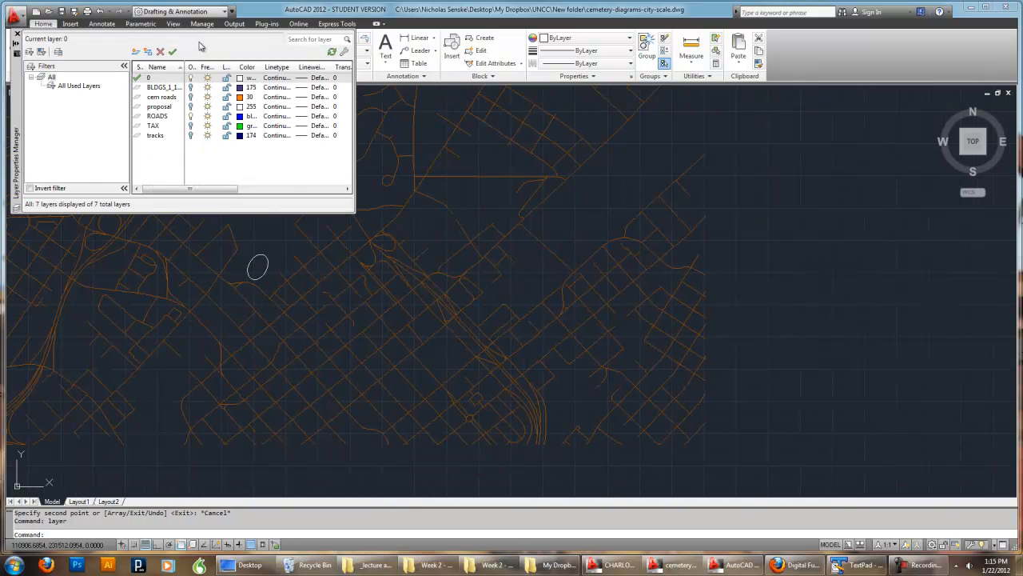
pyautogui.moveTo(17, 60)
pyautogui.mouseDown()
pyautogui.moveTo(393, 163)
pyautogui.moveTo(524, 168)
pyautogui.moveTo(1018, 250)
pyautogui.mouseUp()
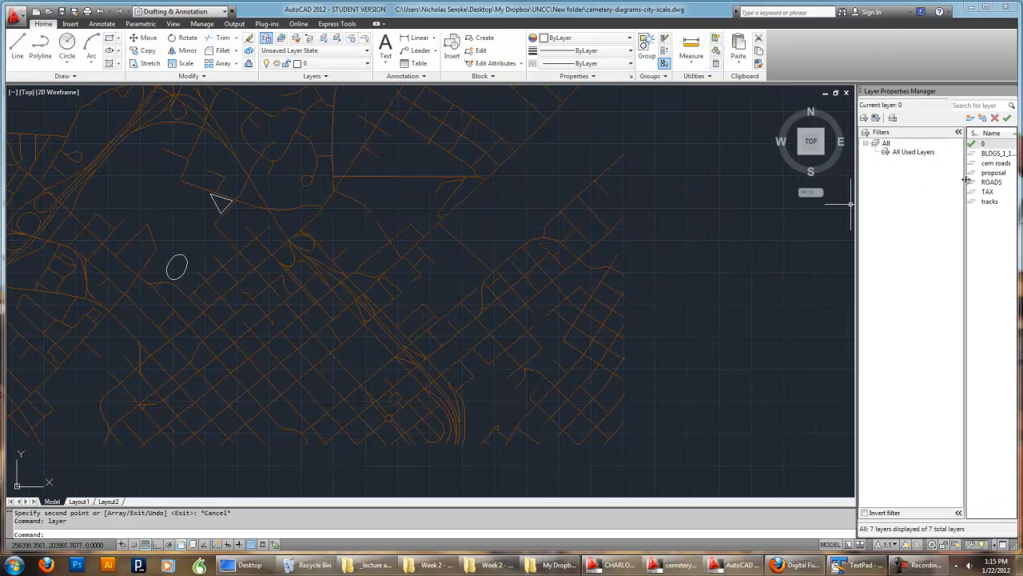
# Widen the layer palette, collapse its filter tree and enlarge the Name column to fit the full layer names
pyautogui.moveTo(938, 180); pyautogui.dragTo(920, 180)
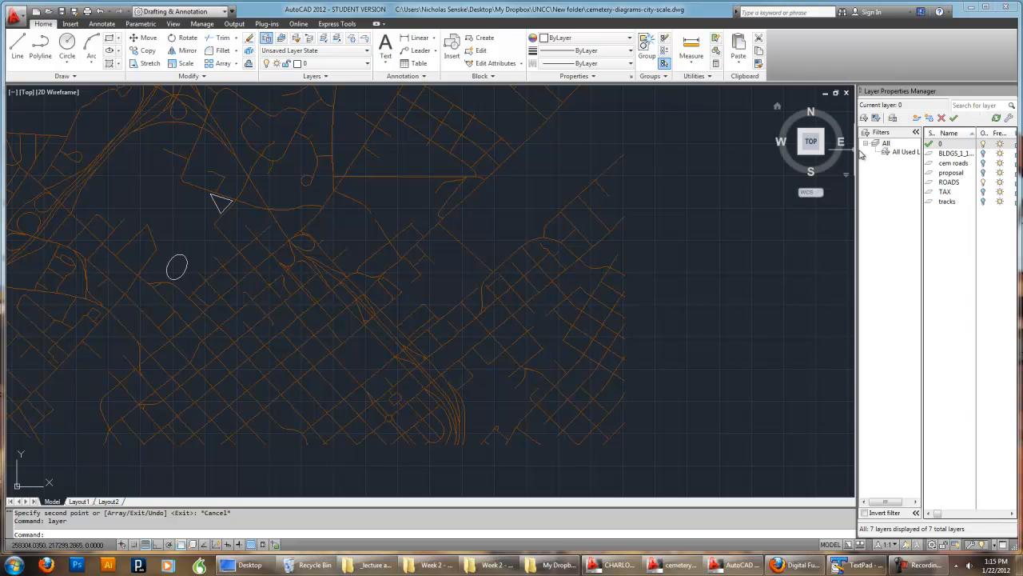
pyautogui.moveTo(856, 151)
pyautogui.mouseDown()
pyautogui.moveTo(762, 156)
pyautogui.moveTo(739, 167)
pyautogui.mouseUp()
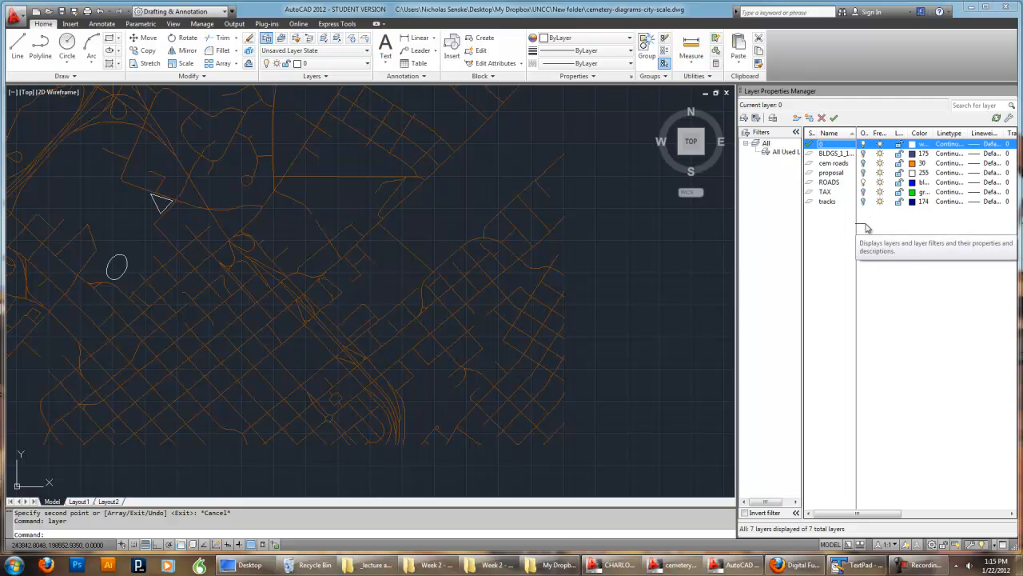
pyautogui.click(796, 133)
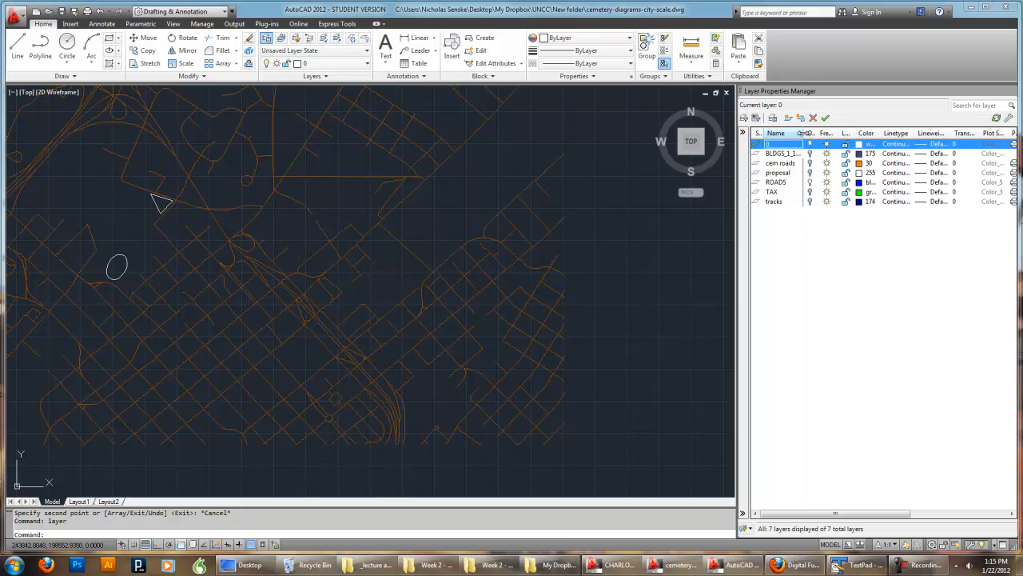
pyautogui.moveTo(804, 133); pyautogui.dragTo(835, 133)
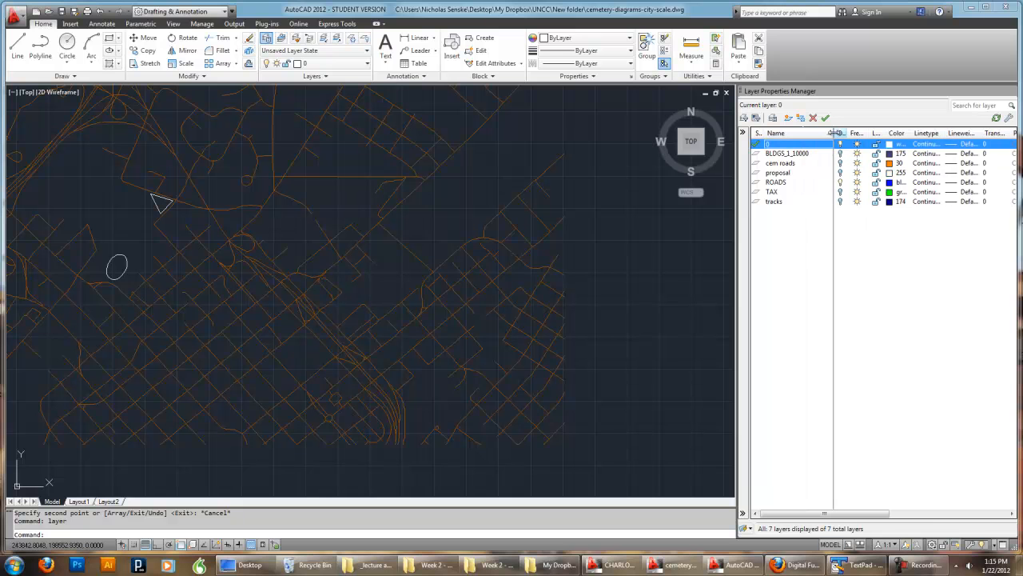
# Create a new layer named D-Roads
pyautogui.rightClick(799, 261)
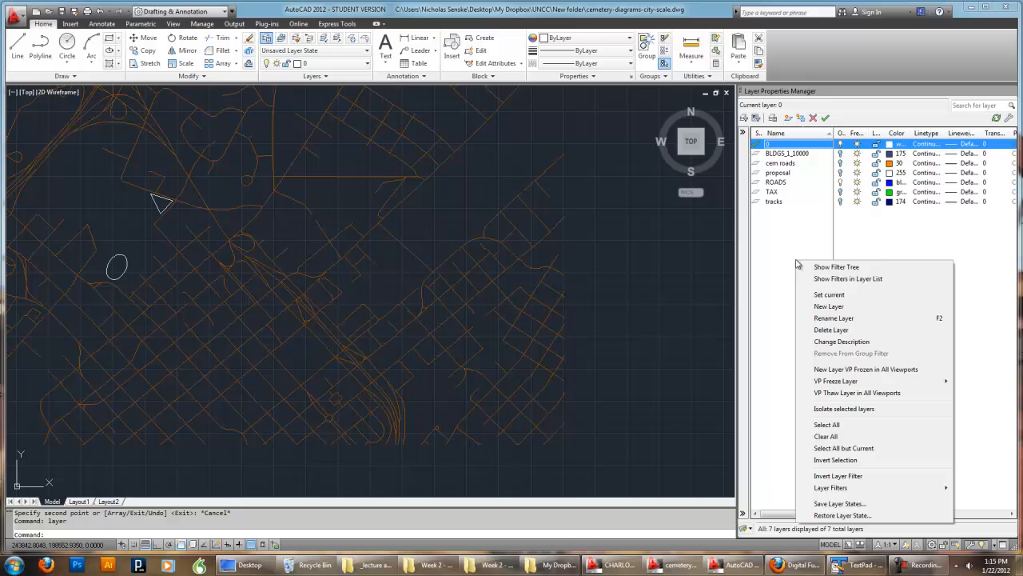
pyautogui.click(829, 307)
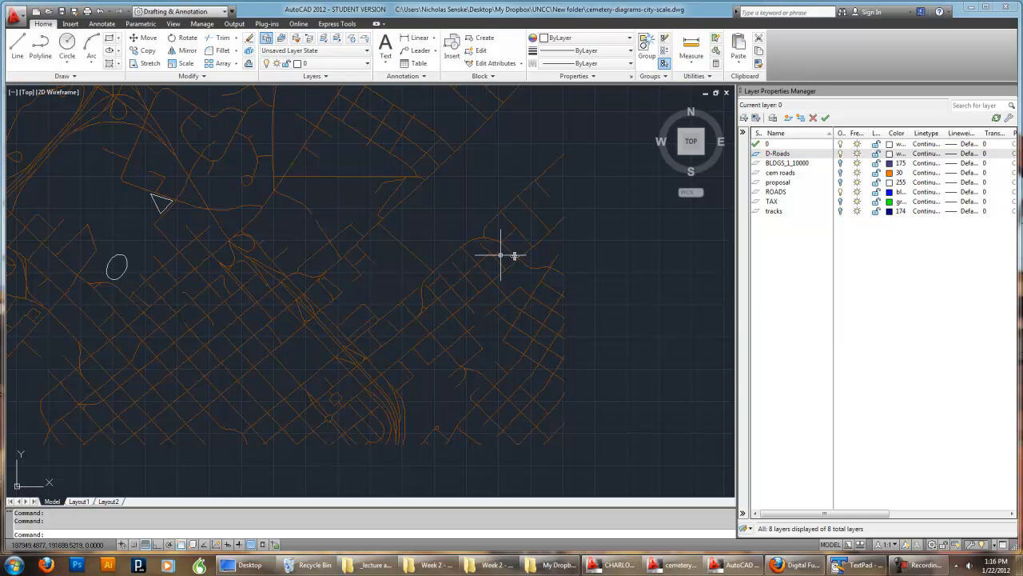
pyautogui.moveTo(418, 267)
pyautogui.mouseDown(button='middle')
pyautogui.moveTo(576, 290)
pyautogui.moveTo(601, 338)
pyautogui.moveTo(616, 317)
pyautogui.mouseUp(button='middle')
pyautogui.scroll(3, 349, 276)
pyautogui.click(371, 260)
pyautogui.click(393, 264)
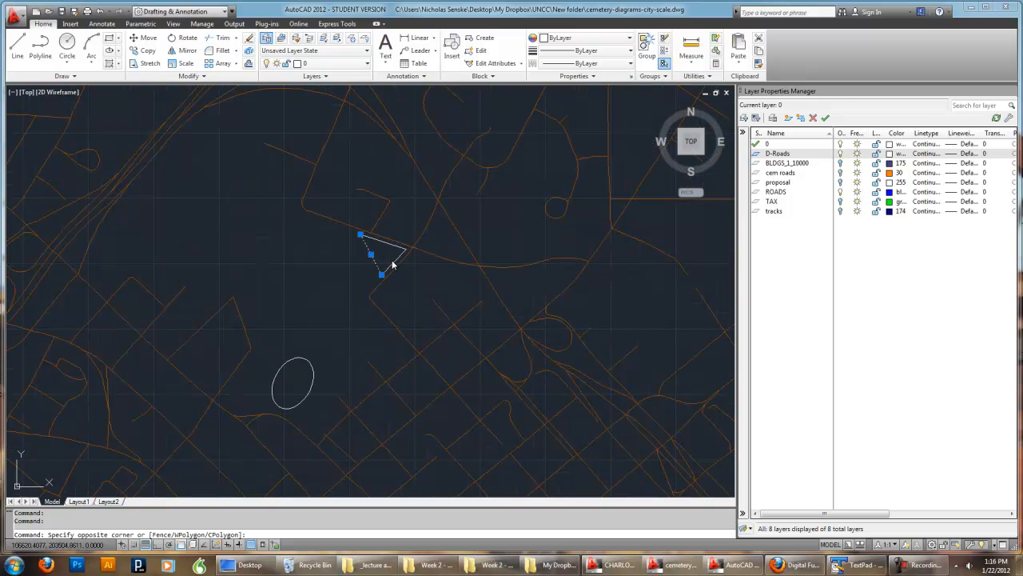
pyautogui.click(391, 263)
pyautogui.scroll(2, 396, 254)
pyautogui.click(385, 232)
pyautogui.click(377, 233)
pyautogui.click(371, 233)
pyautogui.click(369, 226)
# Convert the triangle's three lines to polylines using the Multiple option of PEDIT
pyautogui.write('pedit')
pyautogui.press('Return')
pyautogui.write('m')
pyautogui.press('Return')
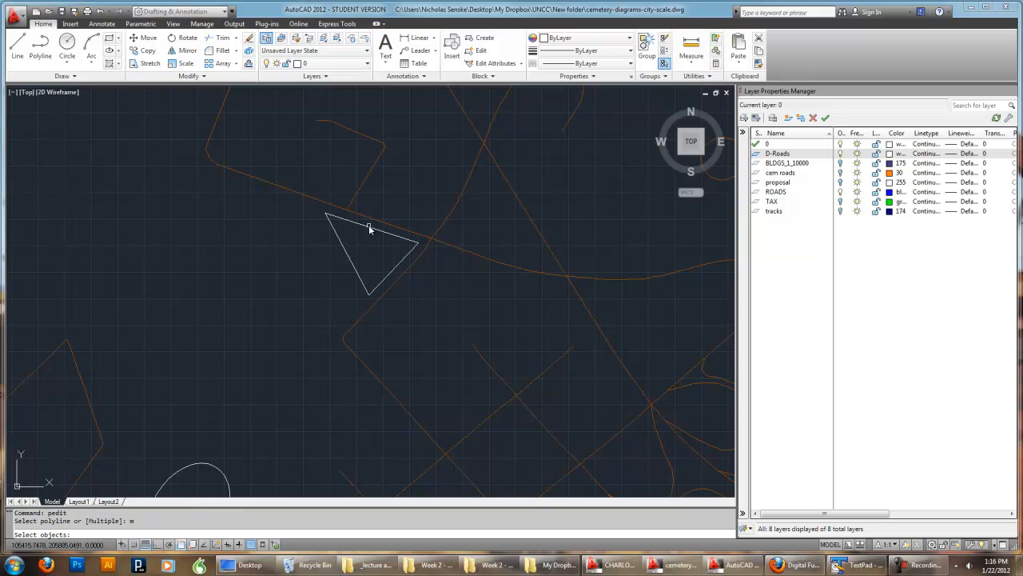
pyautogui.click(383, 289)
pyautogui.click(346, 235)
pyautogui.press('Return')
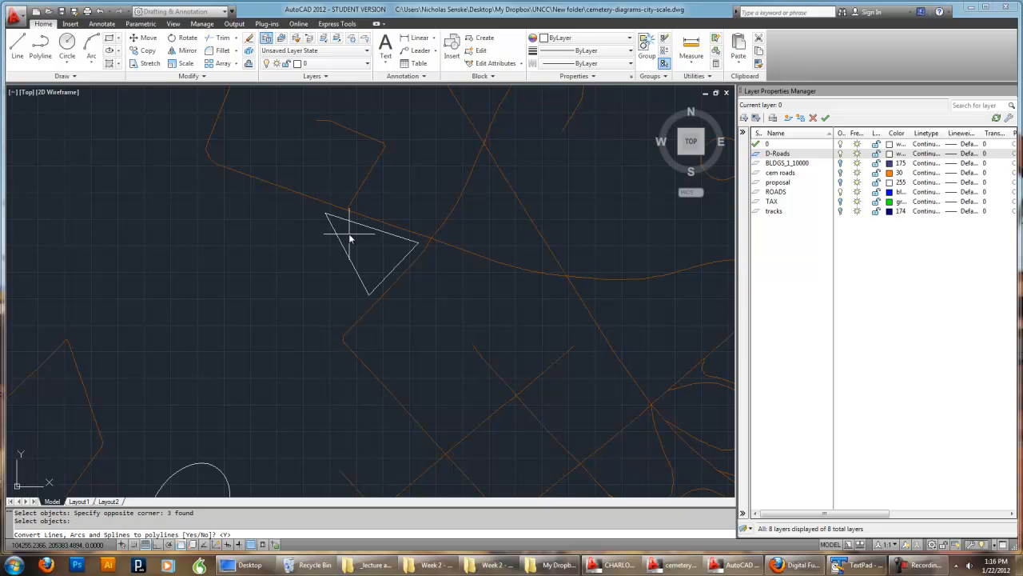
pyautogui.write('y')
pyautogui.press('Return')
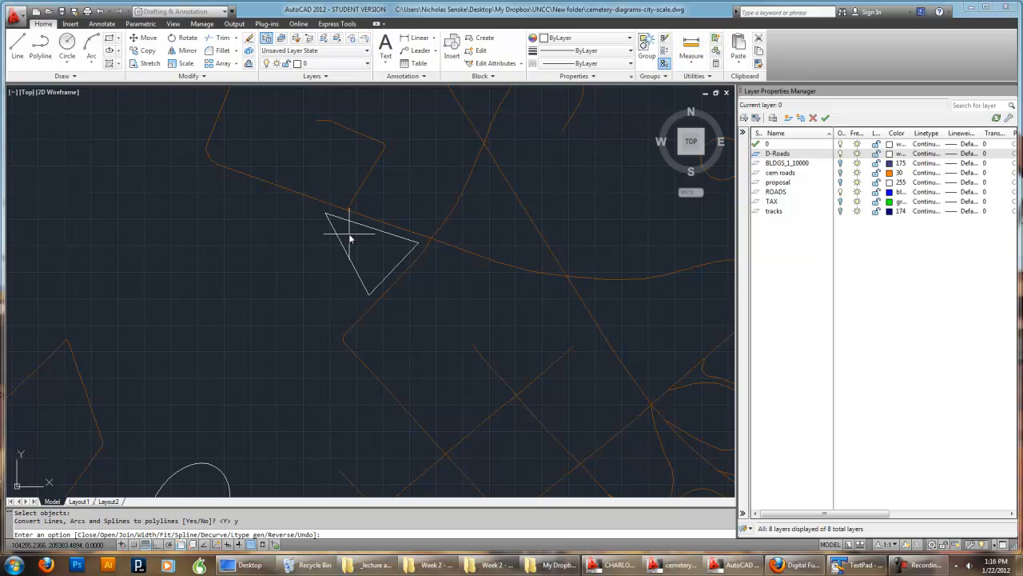
# Join the triangle's three sides into a single polyline with a fuzz distance of 0 and finish PEDIT
pyautogui.write('j')
pyautogui.press('Return')
pyautogui.press('Return')
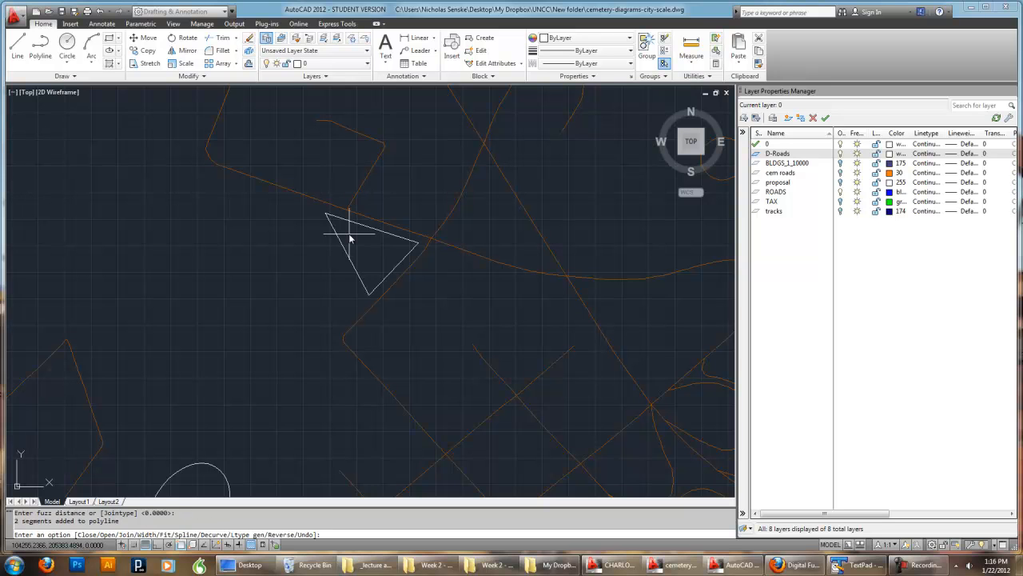
pyautogui.press('Return')
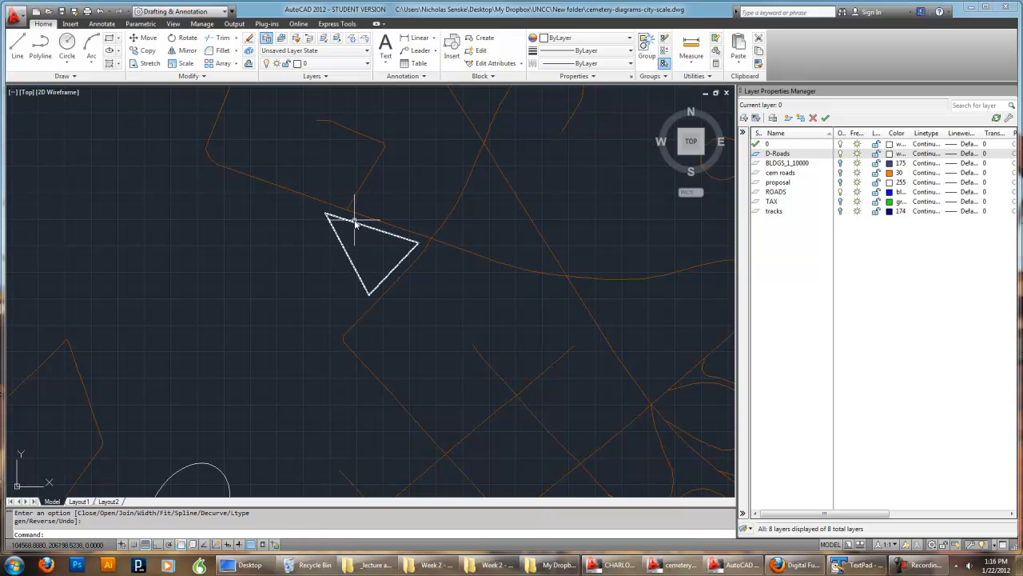
# Select the joined triangle and the ellipse together in the copied drawing
pyautogui.scroll(-3, 357, 228)
pyautogui.moveTo(474, 276); pyautogui.dragTo(507, 215, button='middle')
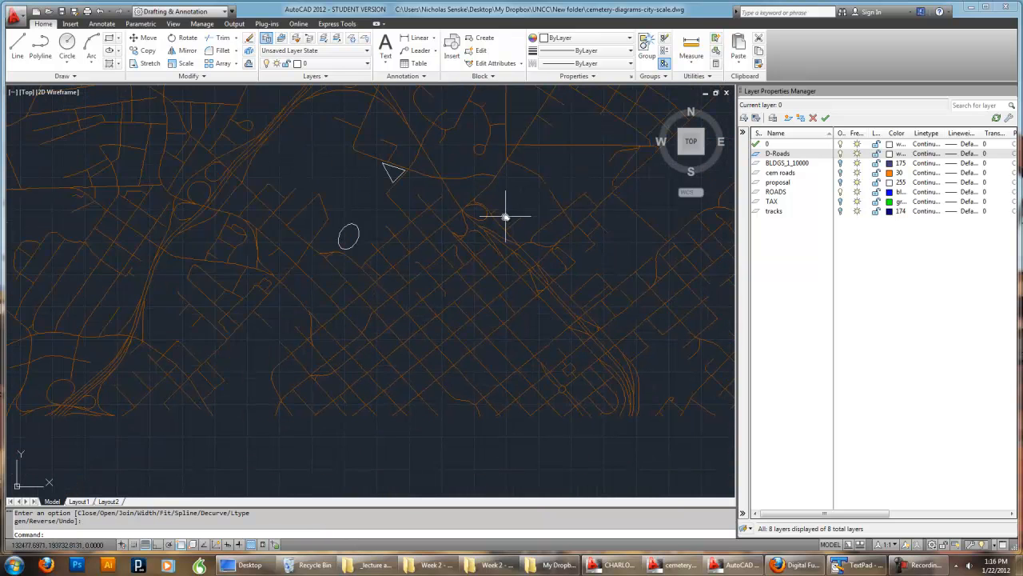
pyautogui.scroll(-4, 487, 386)
pyautogui.moveTo(487, 386)
pyautogui.mouseDown(button='middle')
pyautogui.moveTo(463, 312)
pyautogui.moveTo(460, 384)
pyautogui.mouseUp(button='middle')
pyautogui.scroll(2, 454, 270)
pyautogui.moveTo(478, 296)
pyautogui.mouseDown(button='middle')
pyautogui.moveTo(538, 382)
pyautogui.moveTo(535, 414)
pyautogui.mouseUp(button='middle')
pyautogui.scroll(3, 461, 242)
pyautogui.click(395, 259)
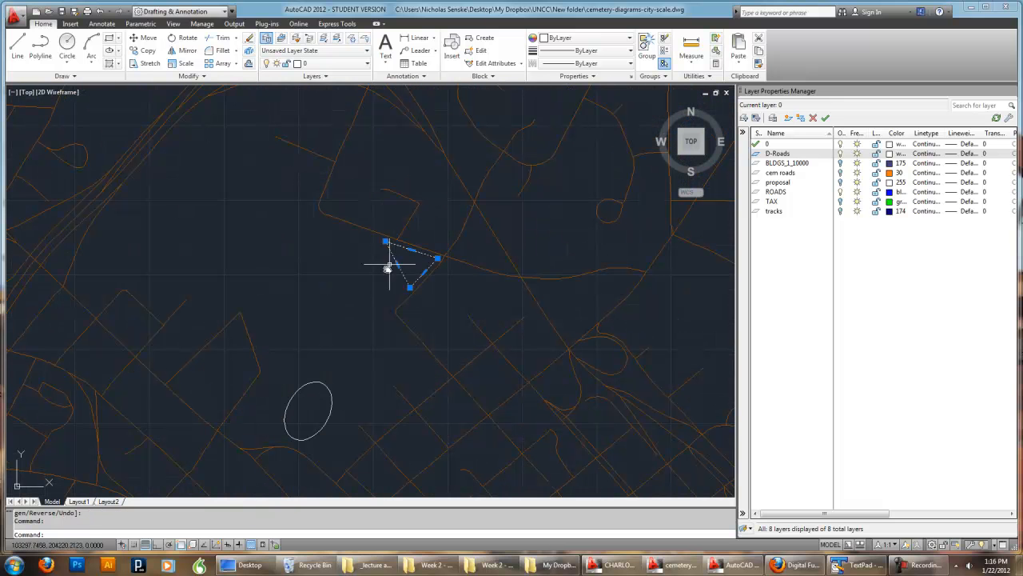
pyautogui.click(323, 384)
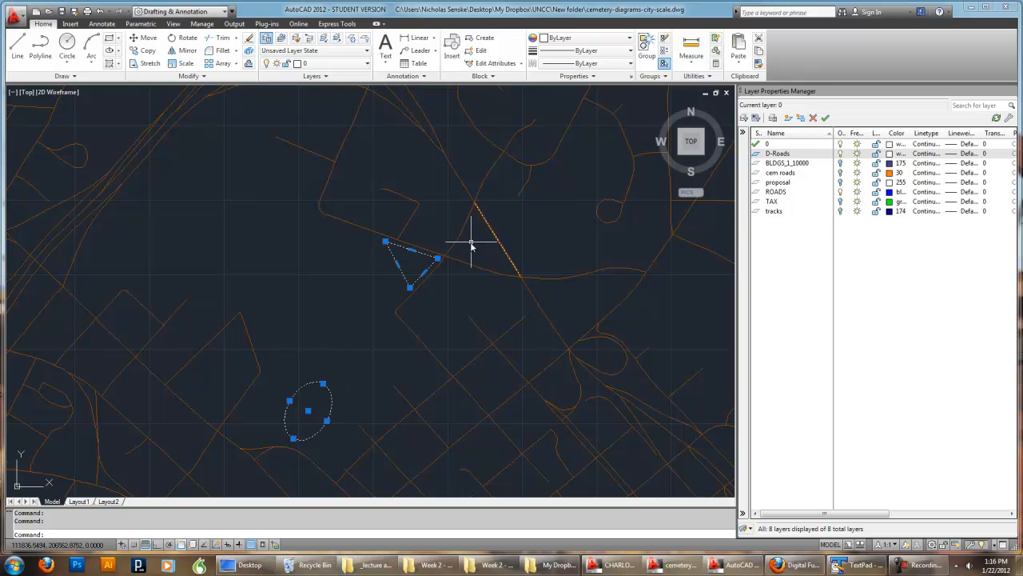
pyautogui.rightClick(424, 257)
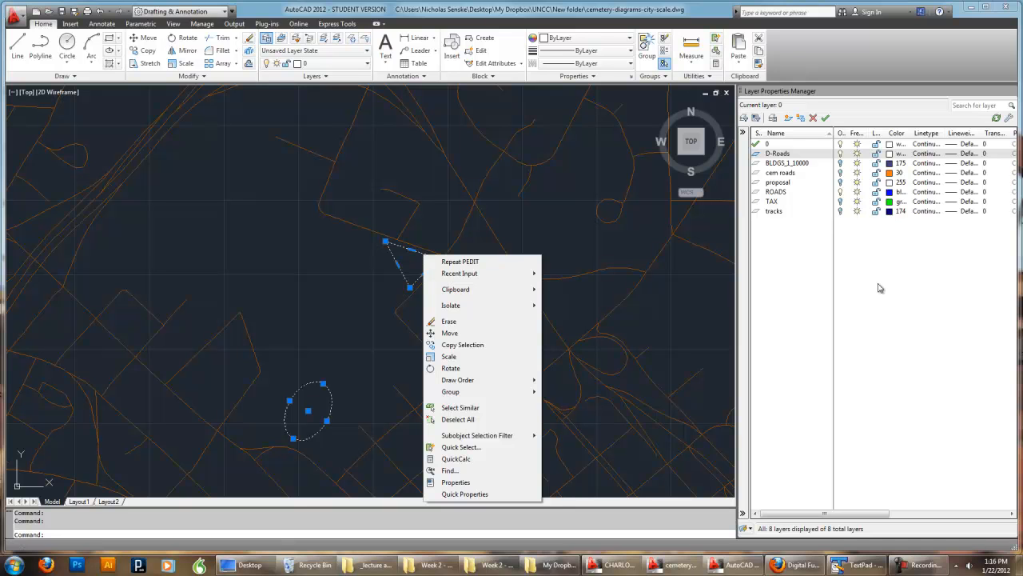
pyautogui.click(879, 252)
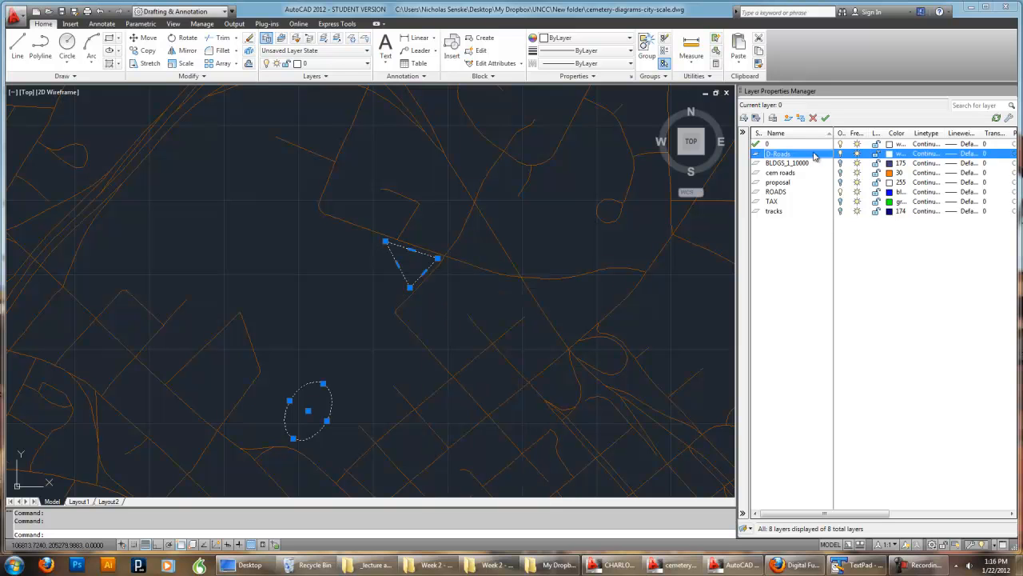
pyautogui.rightClick(910, 157)
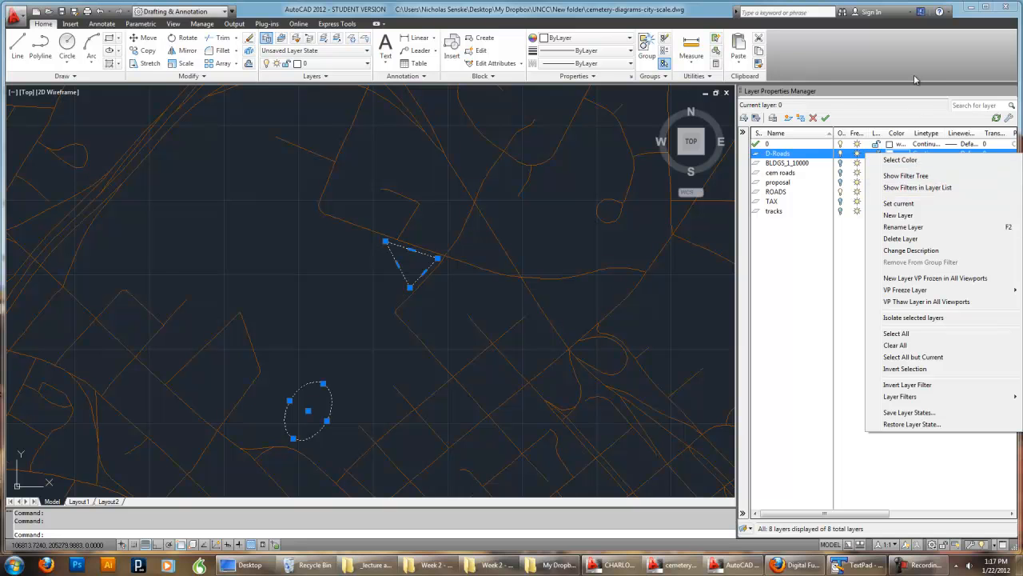
pyautogui.click(911, 162)
pyautogui.rightClick(815, 158)
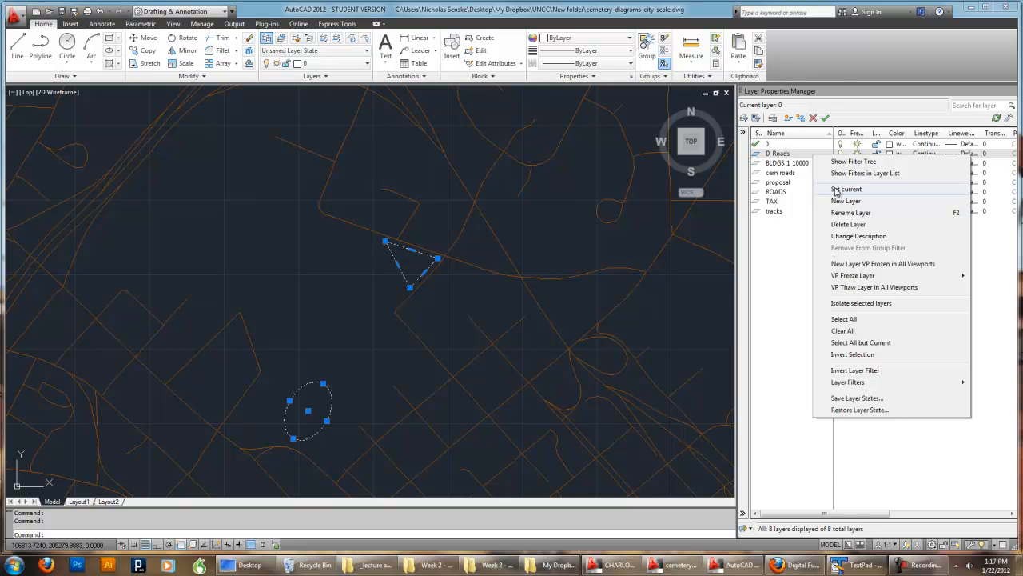
pyautogui.click(841, 71)
# Assign the selected triangle and ellipse to the D-Roads layer
pyautogui.moveTo(516, 259)
pyautogui.mouseDown(button='middle')
pyautogui.moveTo(529, 242)
pyautogui.moveTo(516, 222)
pyautogui.mouseUp(button='middle')
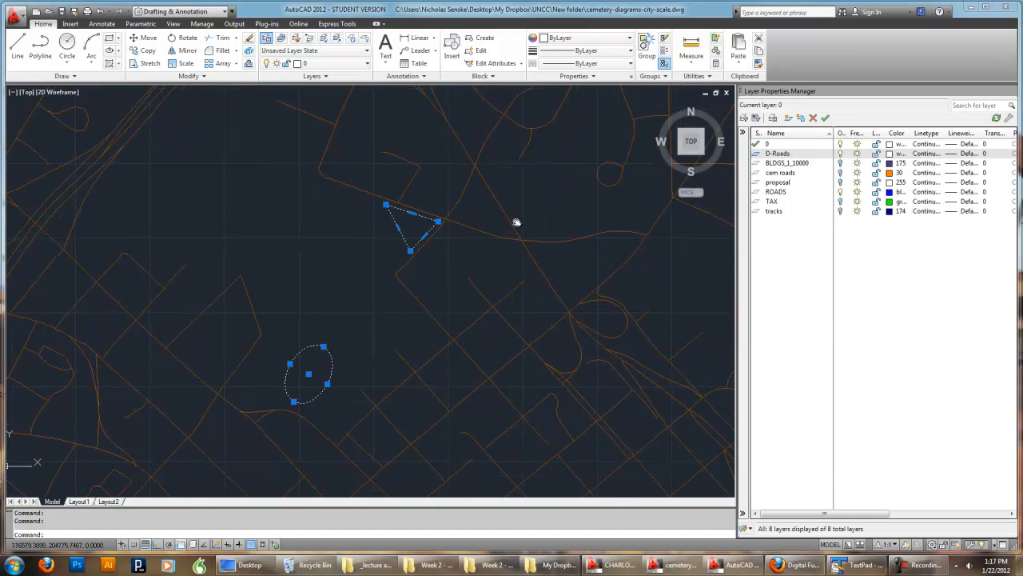
pyautogui.click(368, 64)
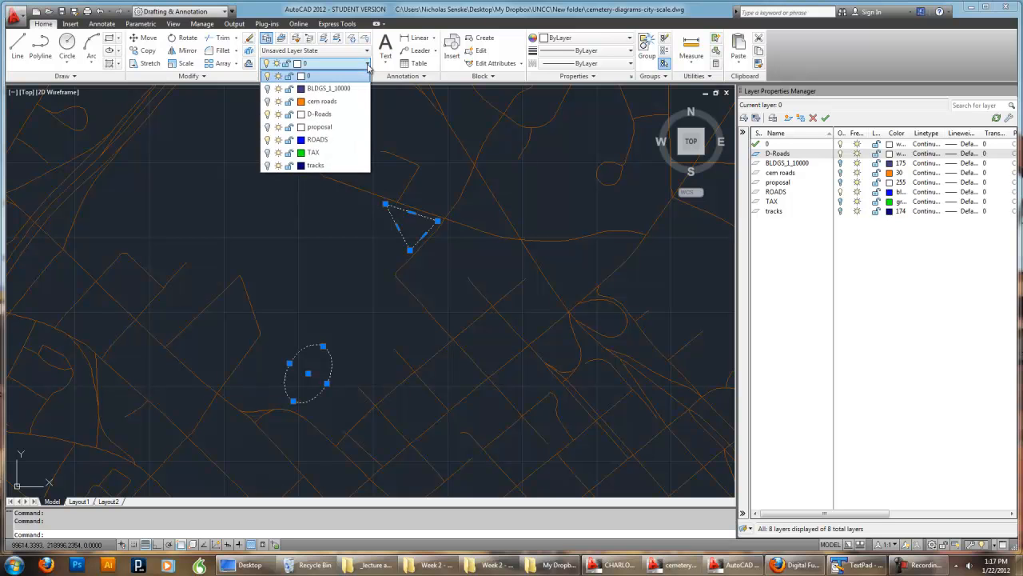
pyautogui.click(324, 115)
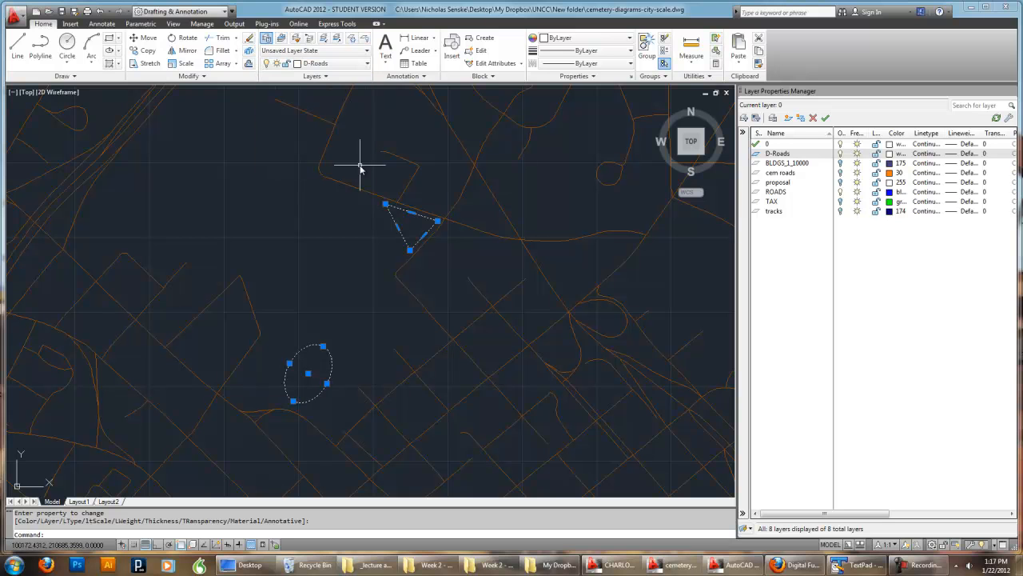
# Set the D-Roads layer's color to red and clear the selection of the triangle and ellipse
pyautogui.moveTo(910, 133); pyautogui.dragTo(937, 133)
pyautogui.click(912, 154)
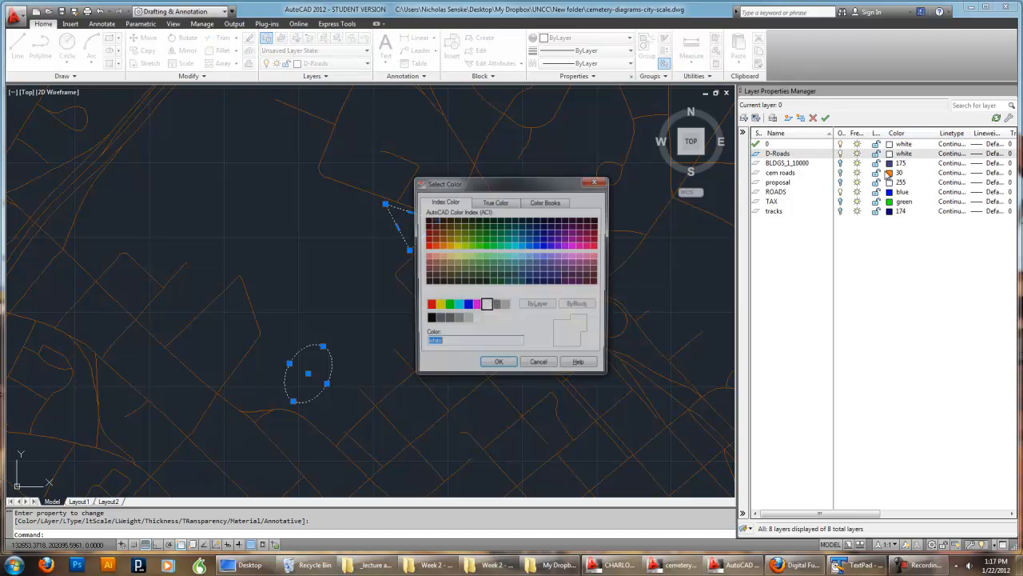
pyautogui.click(429, 306)
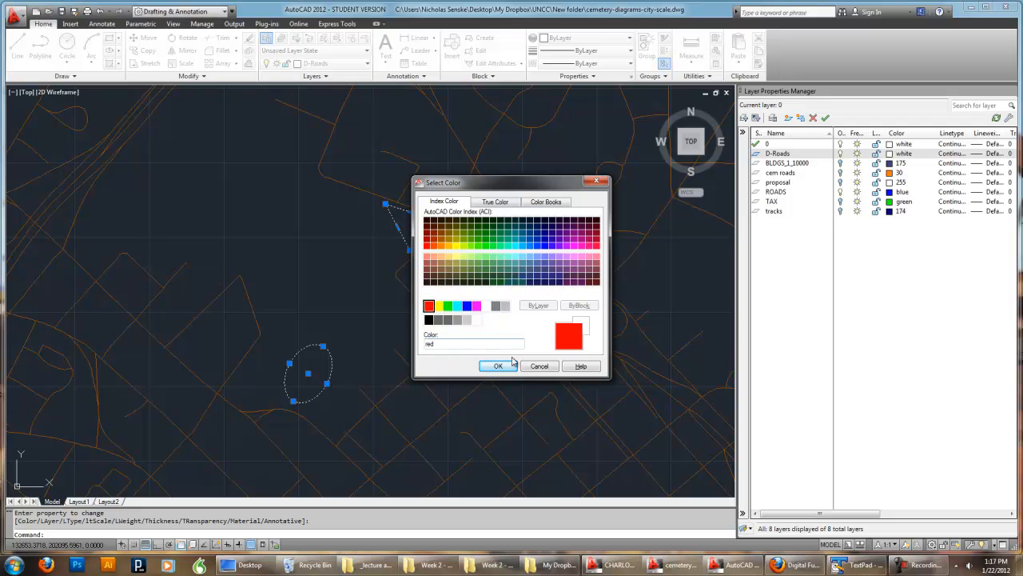
pyautogui.click(499, 366)
pyautogui.press('Escape')
pyautogui.press('Escape')
pyautogui.scroll(-5, 504, 279)
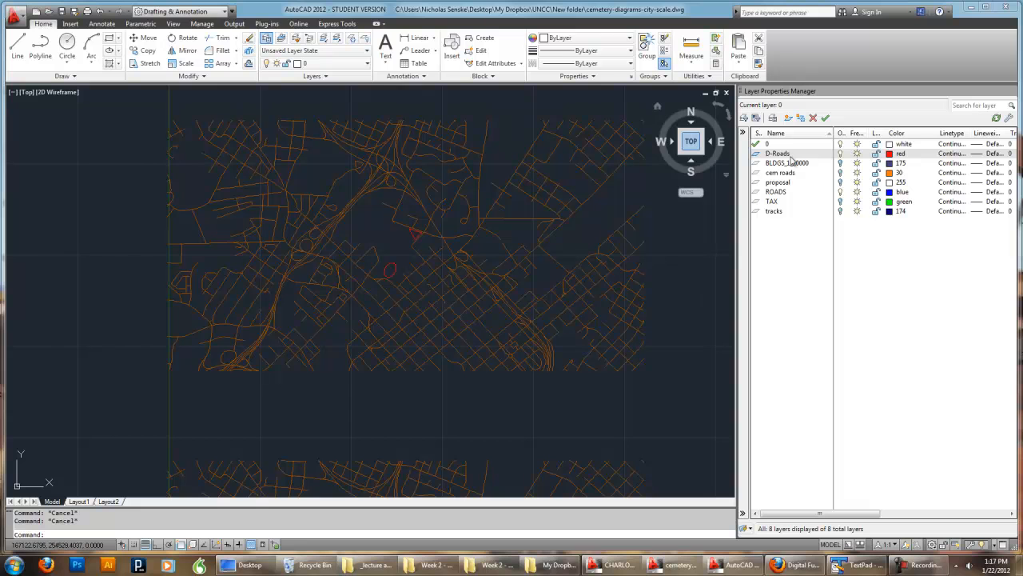
# Turn off the D-Roads layer and close the Layer Properties Manager
pyautogui.click(840, 154)
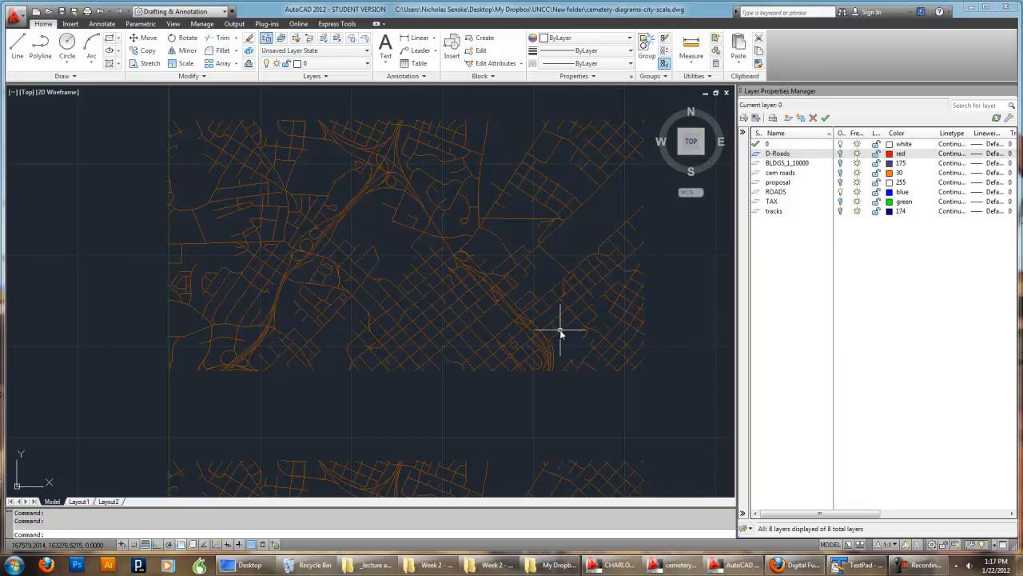
pyautogui.moveTo(443, 281); pyautogui.dragTo(400, 299, button='middle')
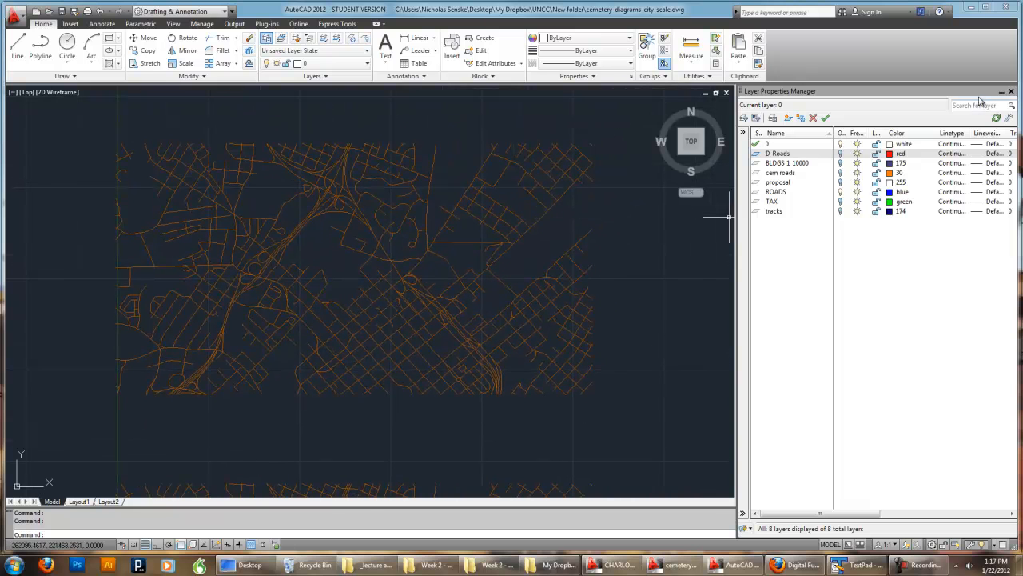
pyautogui.click(1011, 92)
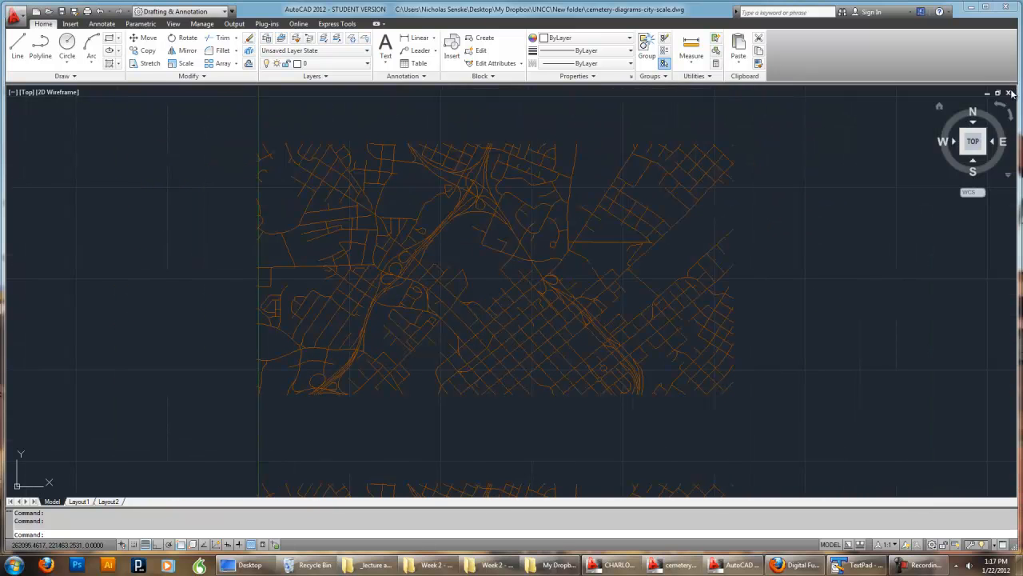
# Reopen the Layer Properties Manager with the LAYER command and create a layer named D-Roads 2 based on D-Roads
pyautogui.write('laye')
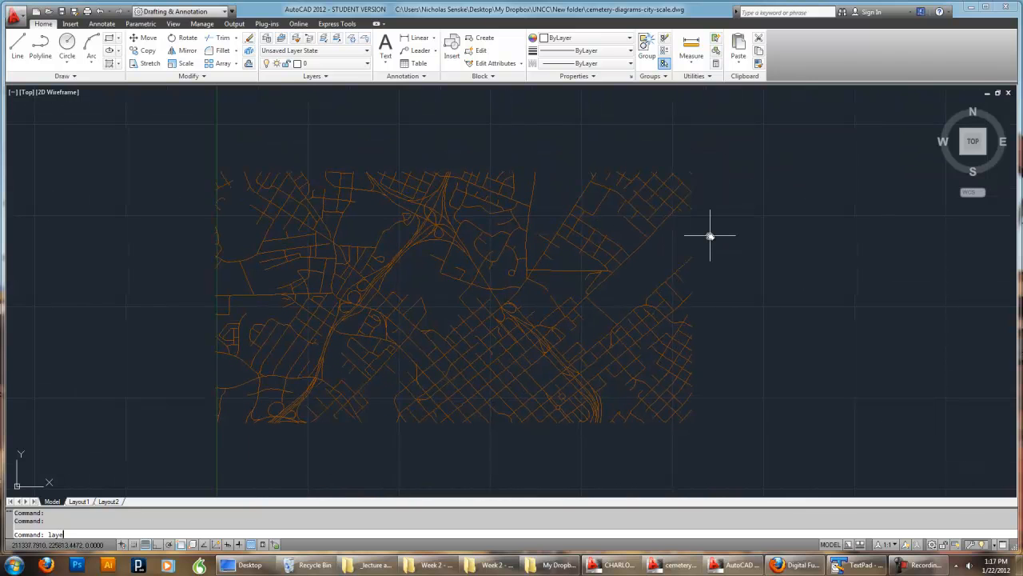
pyautogui.write('r')
pyautogui.press('Return')
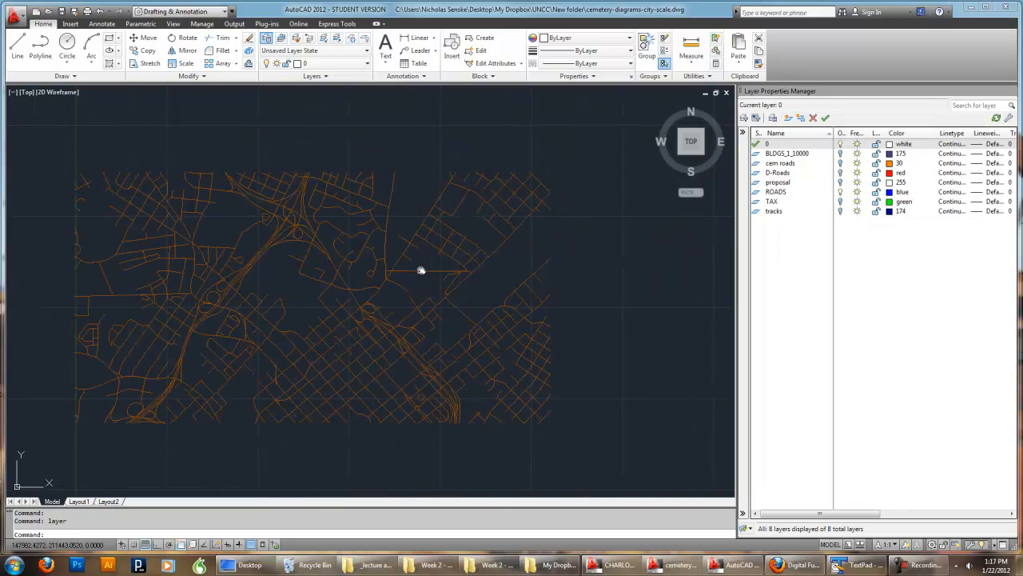
pyautogui.click(839, 173)
pyautogui.moveTo(664, 272); pyautogui.dragTo(643, 269, button='middle')
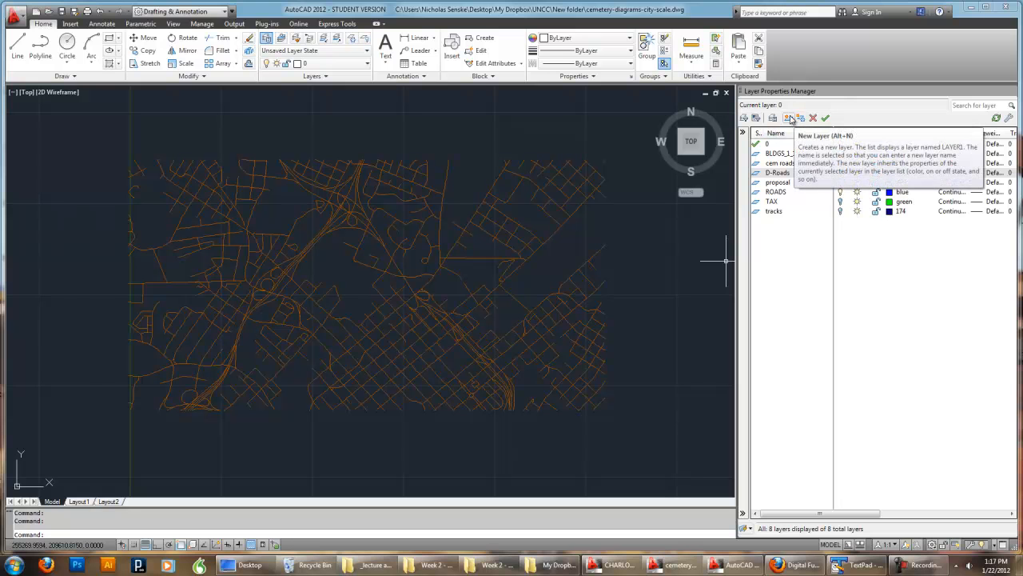
pyautogui.click(789, 118)
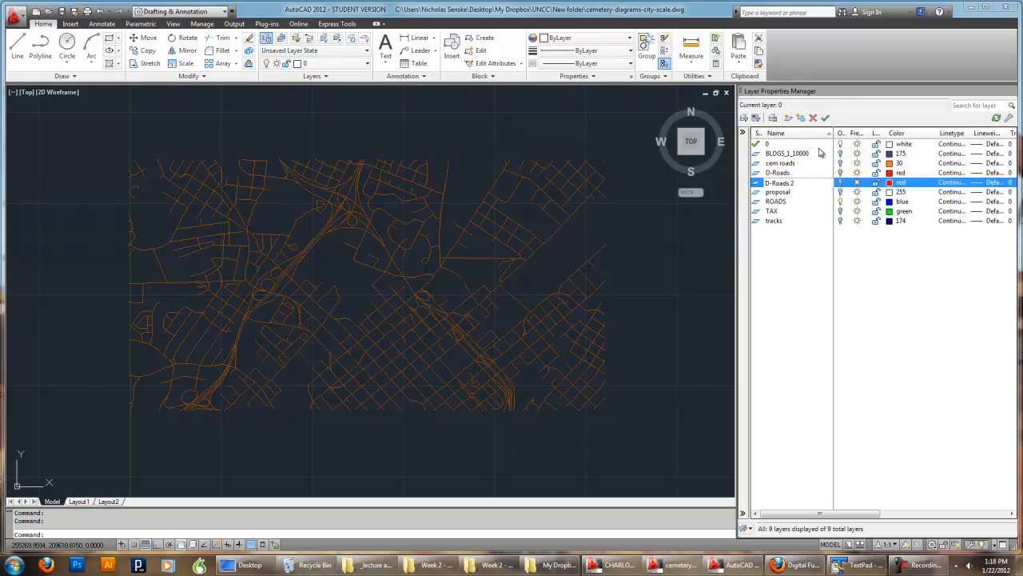
# Select all roads of the copied map and set the D-Roads 2 layer's color to cyan
pyautogui.click(647, 436)
pyautogui.click(29, 141)
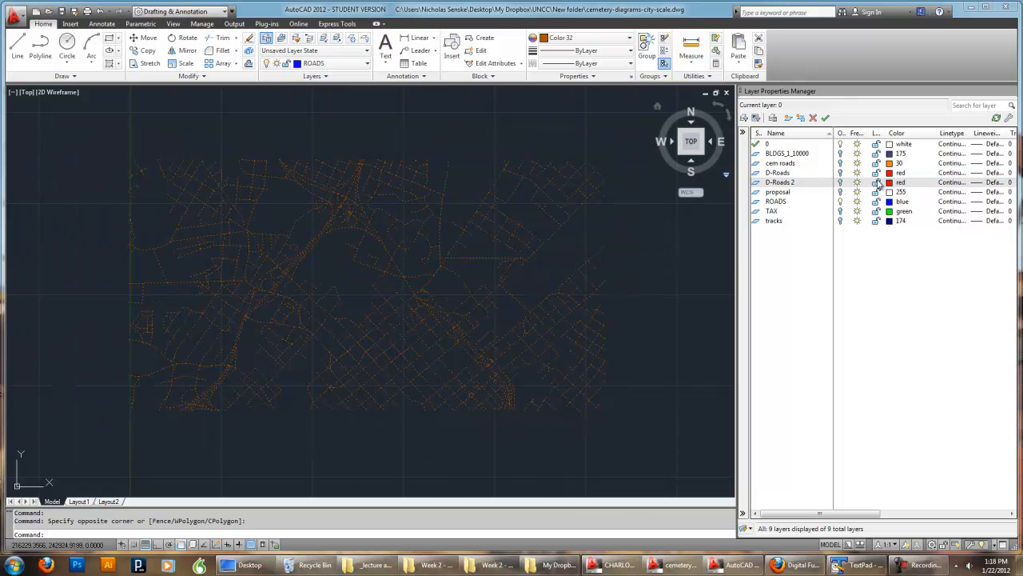
pyautogui.click(899, 183)
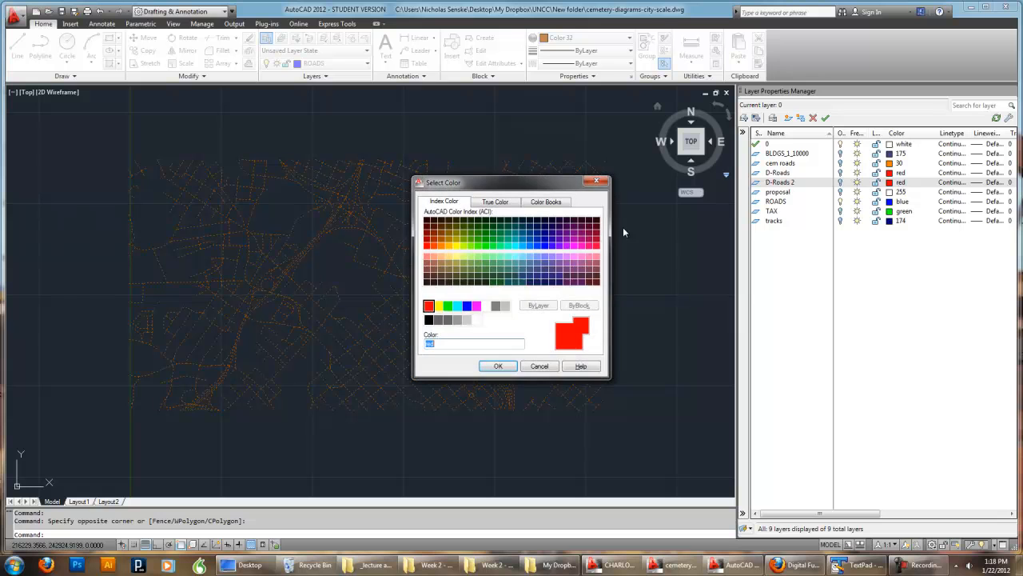
pyautogui.click(458, 306)
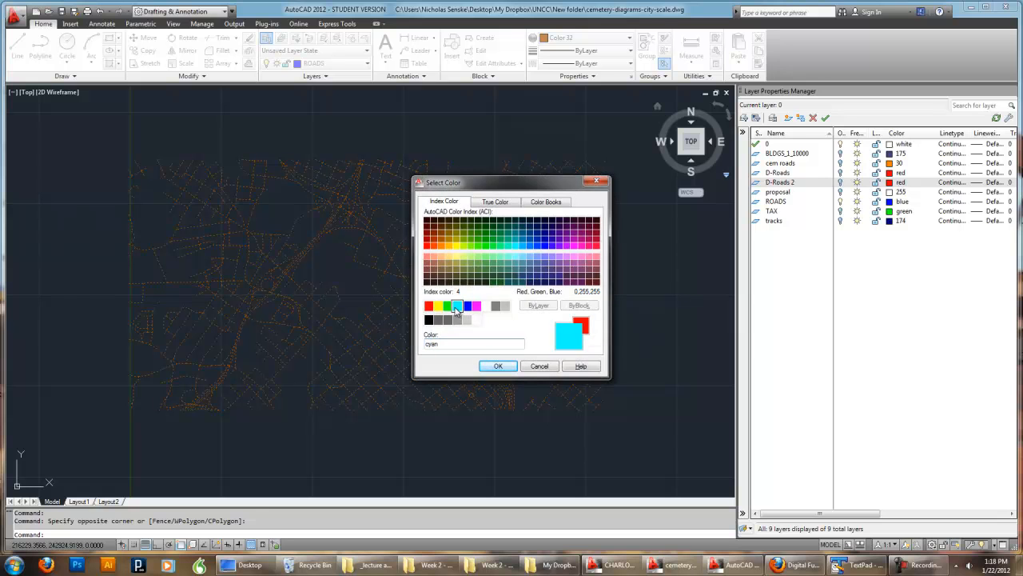
pyautogui.click(497, 365)
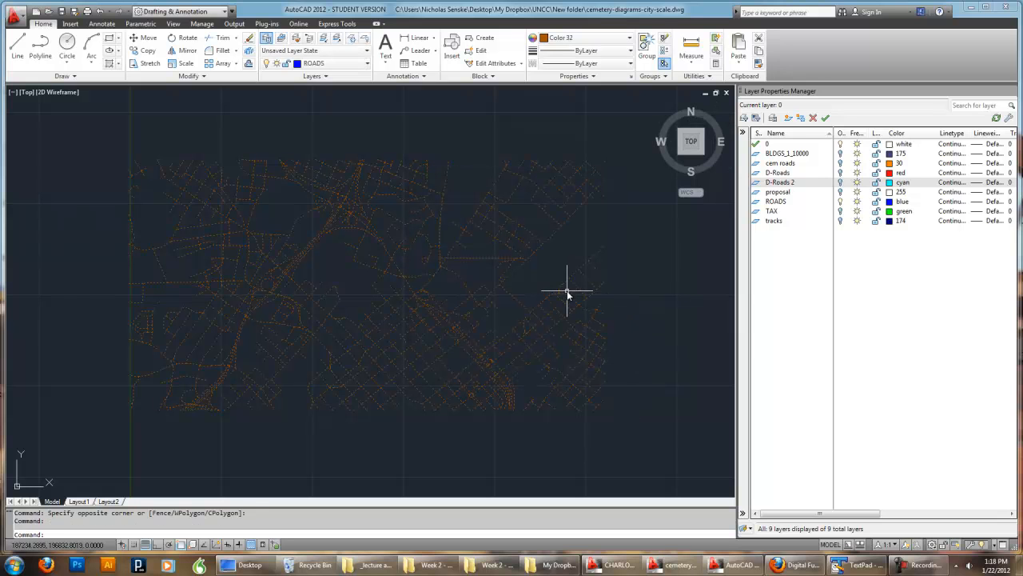
# Assign the selected roads to the D-Roads 2 layer and turn on the D-Roads 2 and D-Roads layers
pyautogui.click(368, 64)
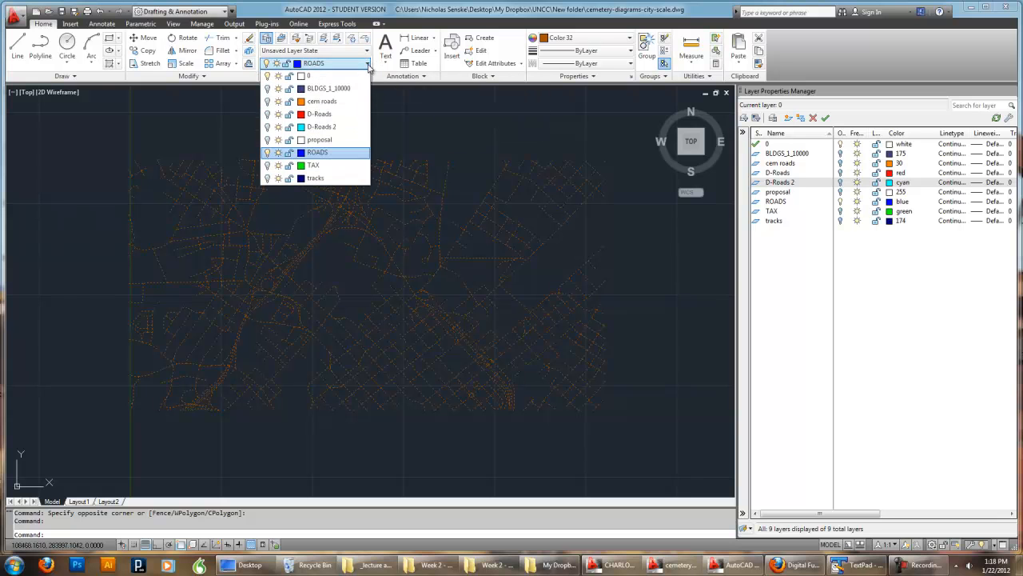
pyautogui.click(324, 126)
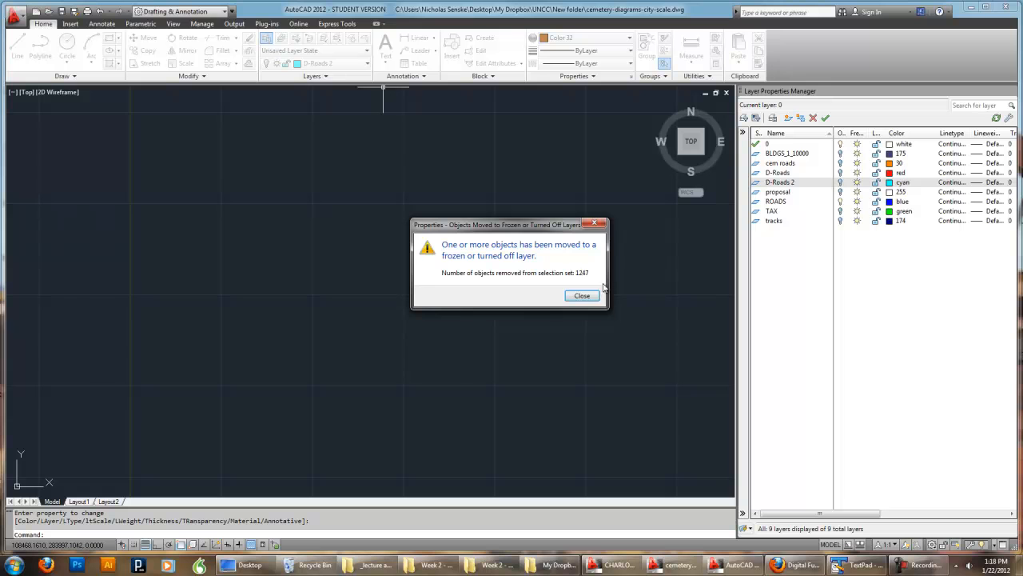
pyautogui.click(582, 295)
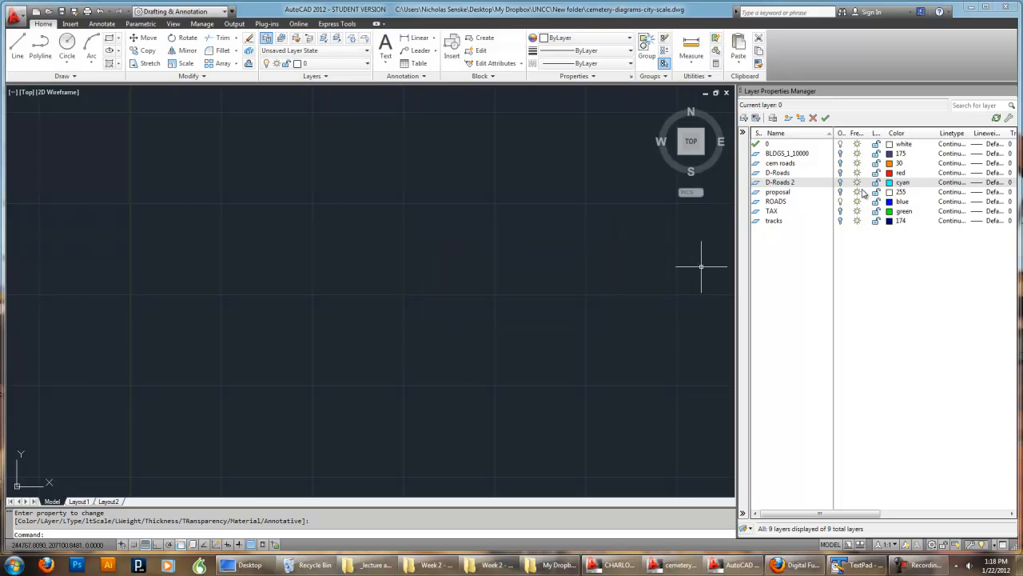
pyautogui.click(840, 182)
pyautogui.click(840, 172)
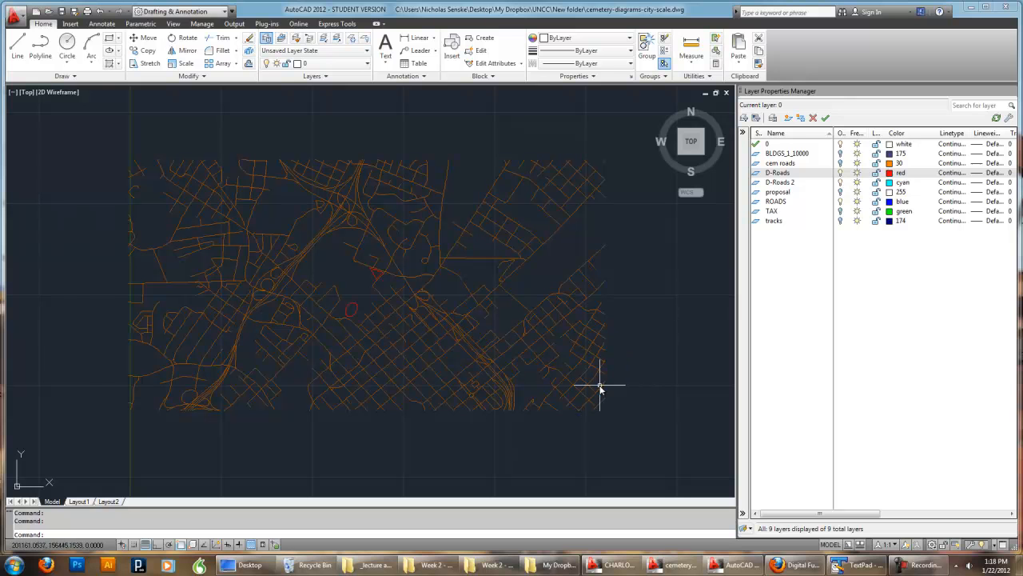
# Set the object color of all roads and shapes in the copied map to ByLayer
pyautogui.click(642, 448)
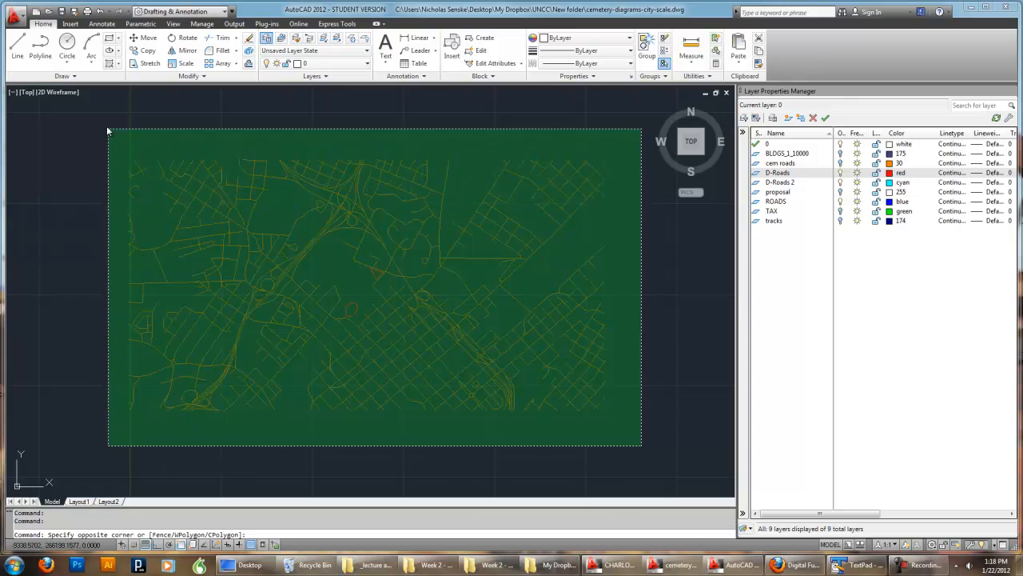
pyautogui.click(104, 125)
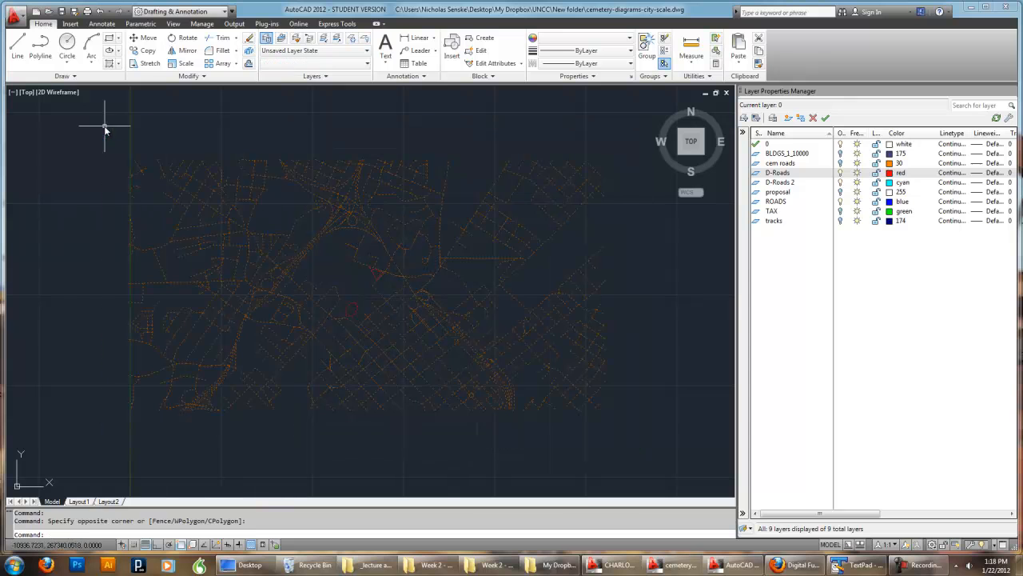
pyautogui.click(563, 40)
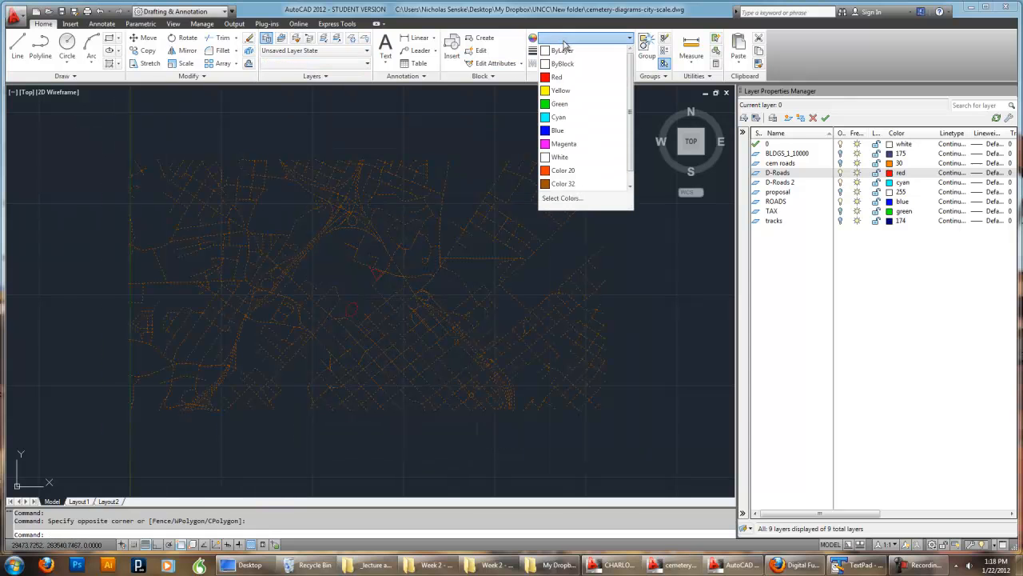
pyautogui.click(562, 50)
pyautogui.press('Escape')
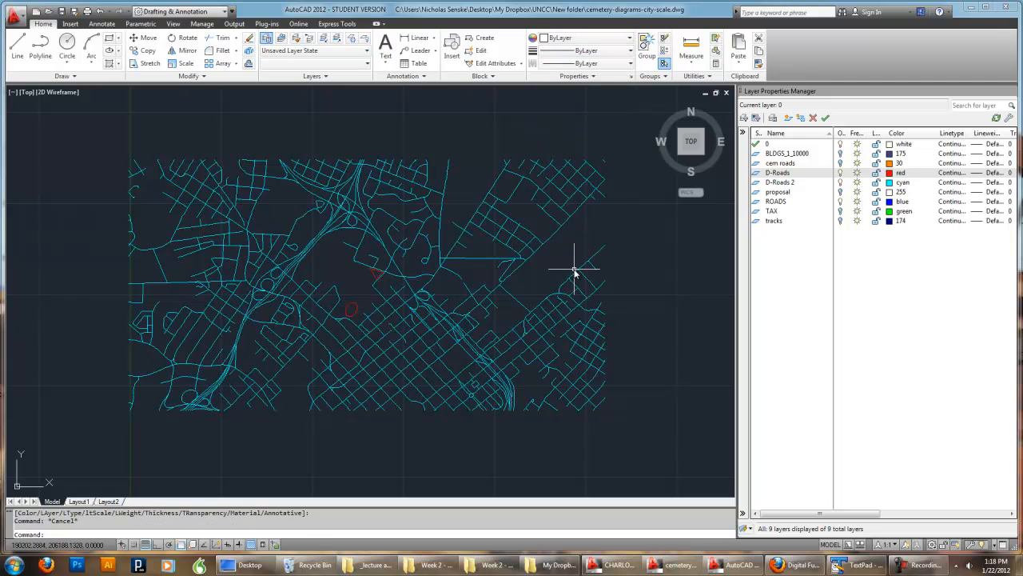
# Turn off the ROADS layer and erase the white triangle and ellipse from the original map at the origin
pyautogui.moveTo(538, 258)
pyautogui.mouseDown(button='middle')
pyautogui.moveTo(605, 241)
pyautogui.moveTo(562, 255)
pyautogui.moveTo(541, 293)
pyautogui.mouseUp(button='middle')
pyautogui.scroll(2, 391, 314)
pyautogui.moveTo(581, 342)
pyautogui.mouseDown(button='middle')
pyautogui.moveTo(493, 280)
pyautogui.moveTo(473, 206)
pyautogui.moveTo(466, 87)
pyautogui.mouseUp(button='middle')
pyautogui.moveTo(475, 288); pyautogui.dragTo(482, 278, button='middle')
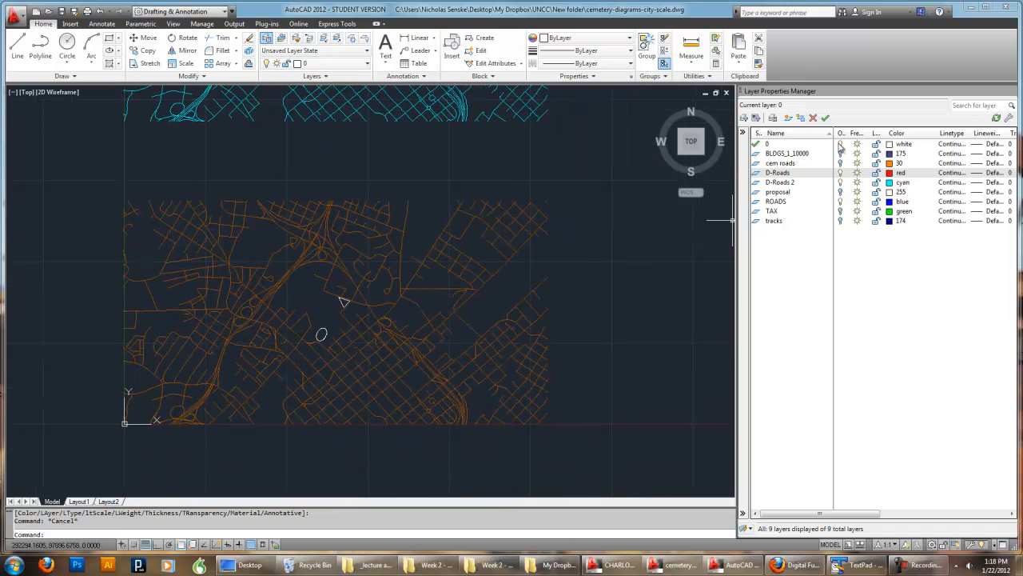
pyautogui.click(839, 201)
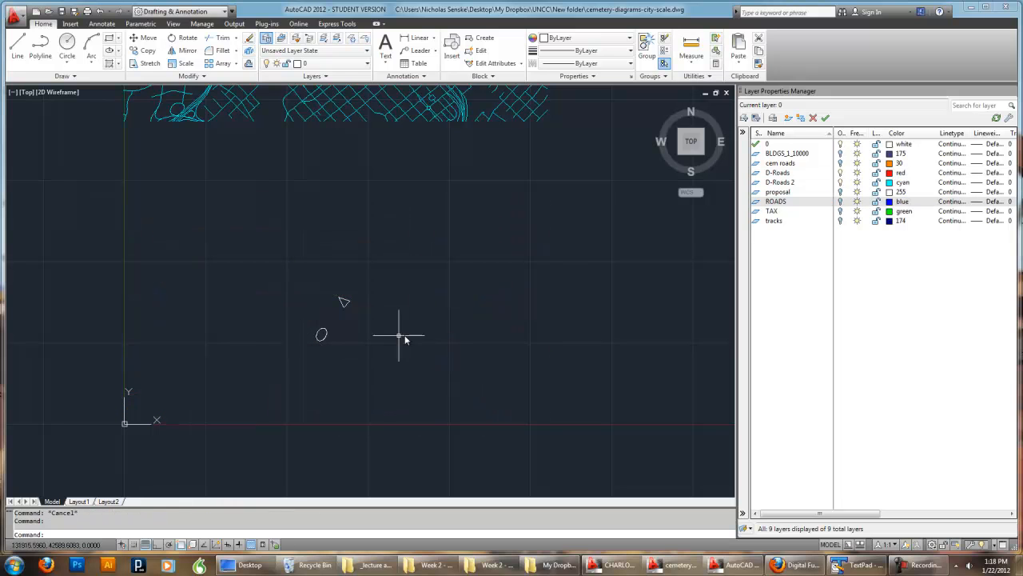
pyautogui.click(421, 408)
pyautogui.click(269, 261)
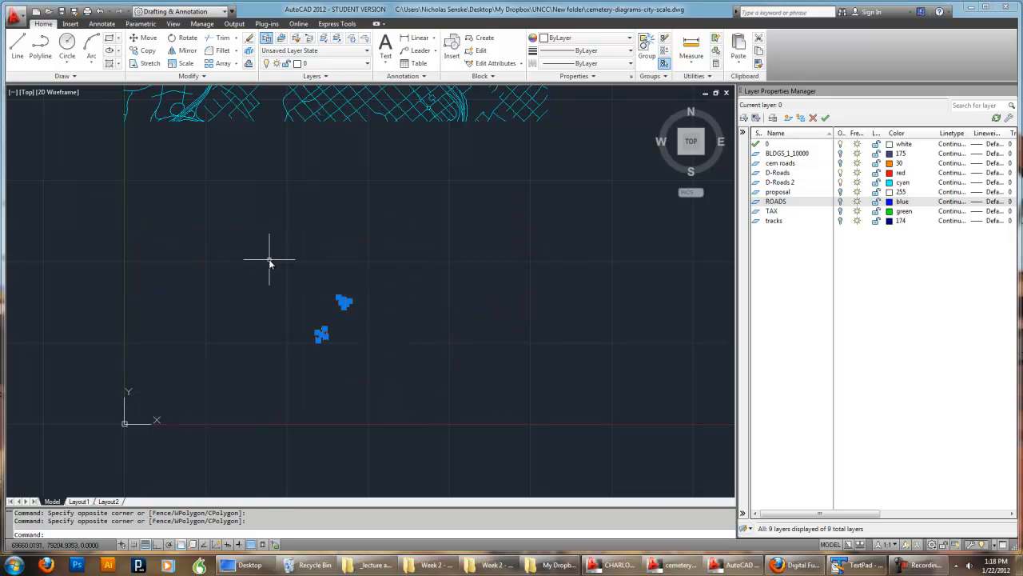
pyautogui.press('Delete')
# Create a new layer named D-Roads 3
pyautogui.scroll(-6, 395, 288)
pyautogui.scroll(3, 456, 311)
pyautogui.scroll(2, 390, 279)
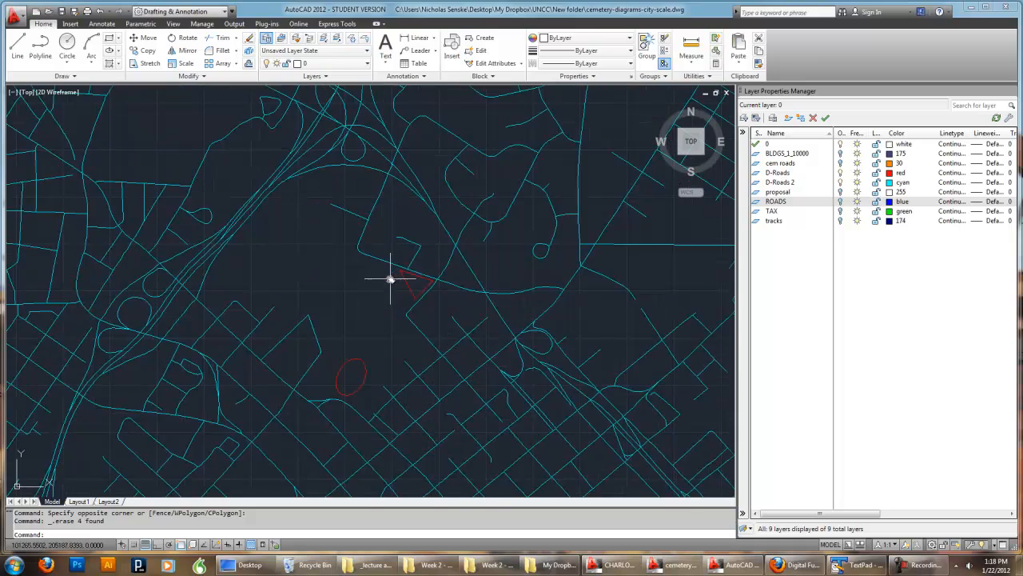
pyautogui.moveTo(370, 183)
pyautogui.mouseDown(button='middle')
pyautogui.moveTo(432, 212)
pyautogui.moveTo(408, 208)
pyautogui.mouseUp(button='middle')
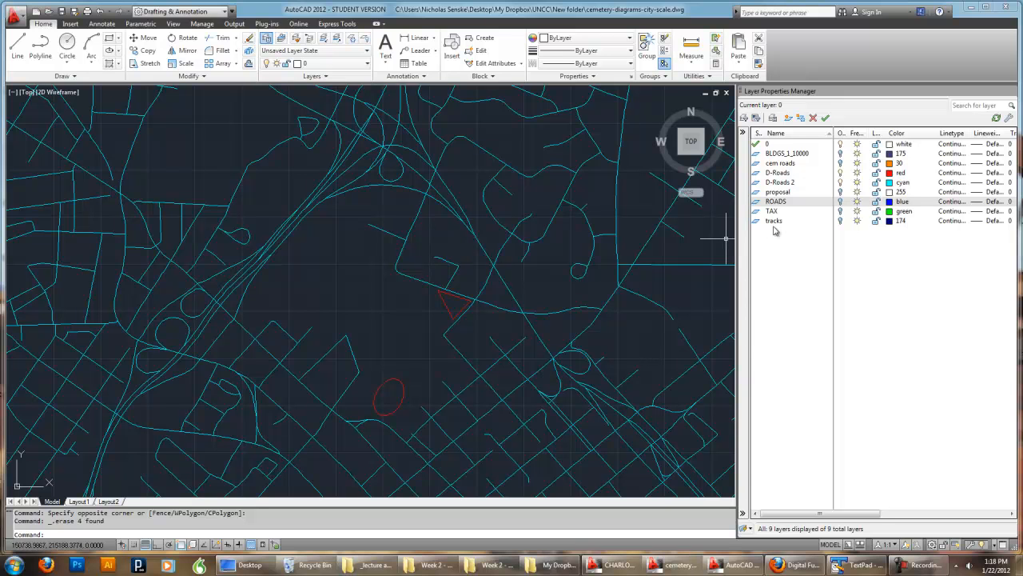
pyautogui.click(789, 119)
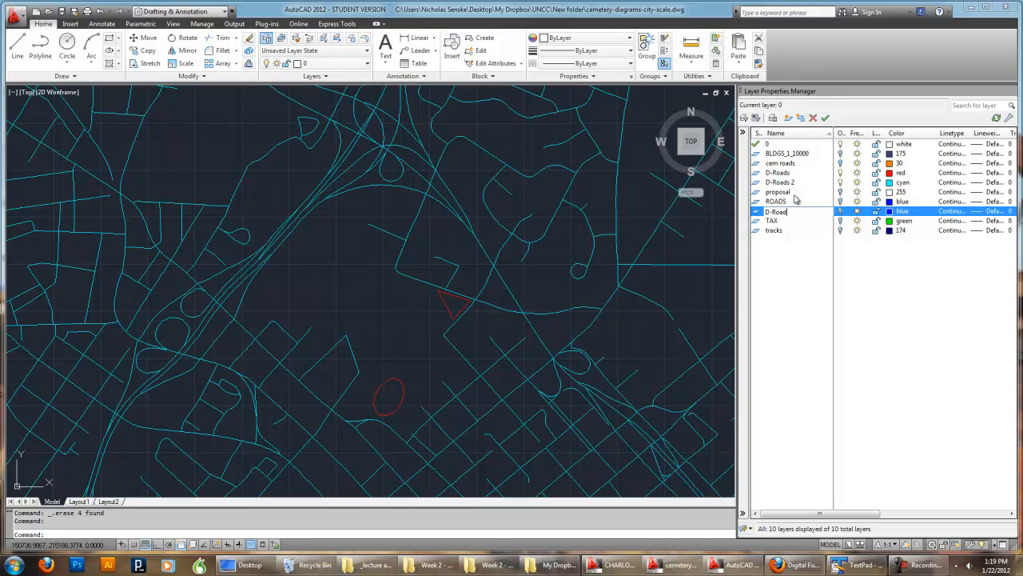
pyautogui.click(940, 312)
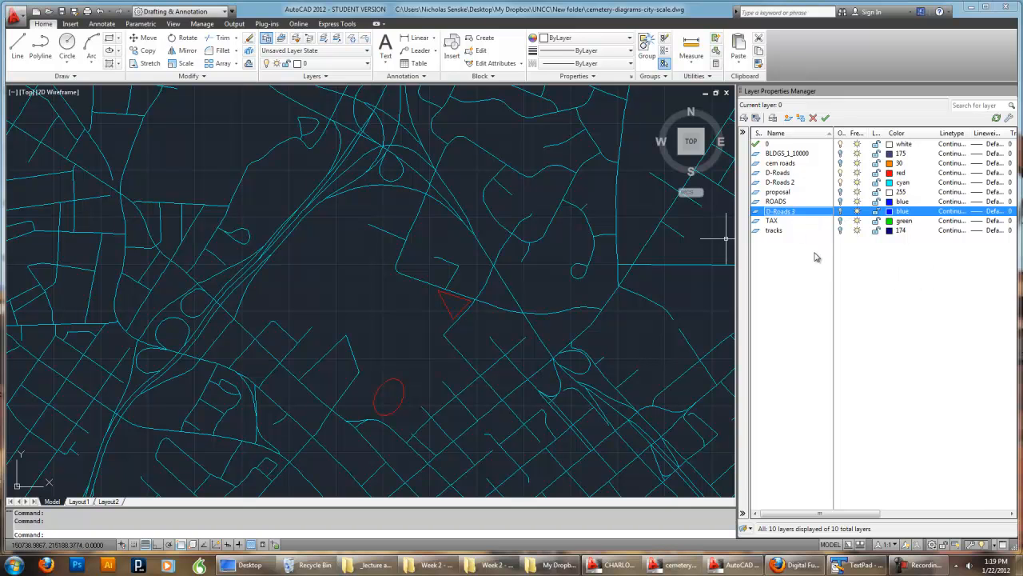
# Re-sort the layer list by name so D-Roads 3 follows D-Roads 2
pyautogui.click(777, 133)
pyautogui.click(777, 133)
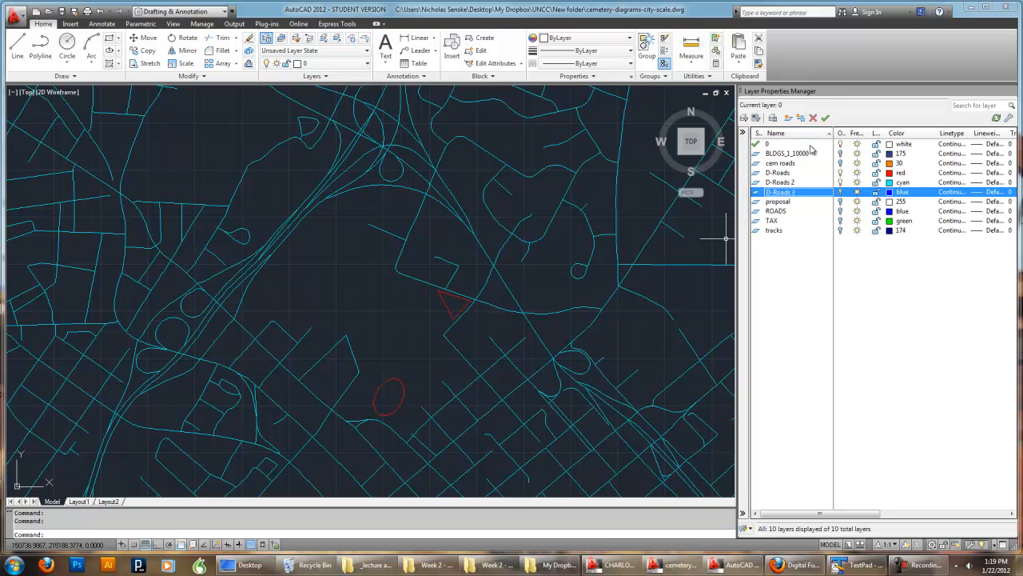
pyautogui.click(802, 133)
pyautogui.click(802, 134)
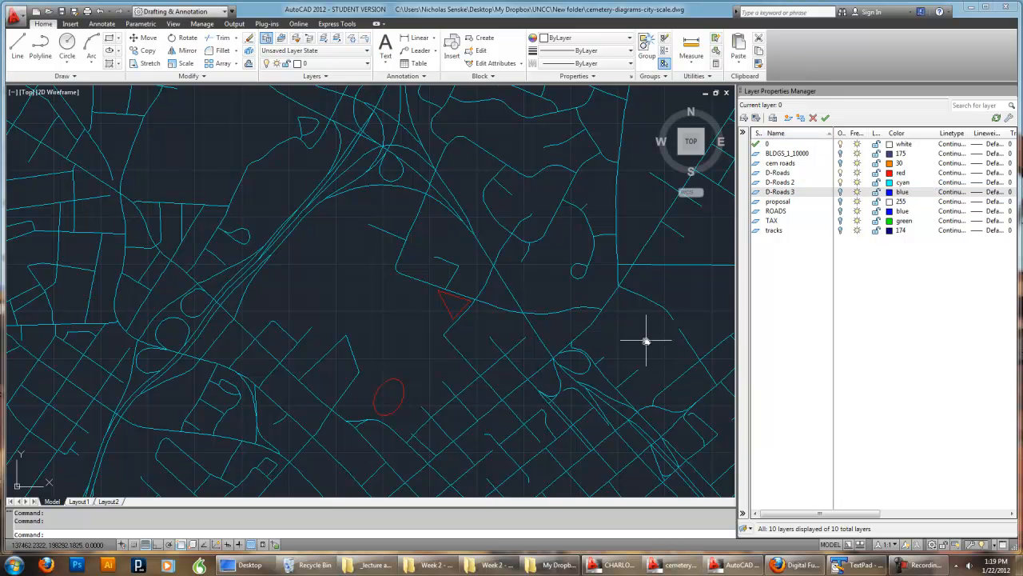
# Select the highway segments running northwest past the red triangle toward the large interchange
pyautogui.moveTo(554, 329); pyautogui.dragTo(544, 292, button='middle')
pyautogui.click(529, 298)
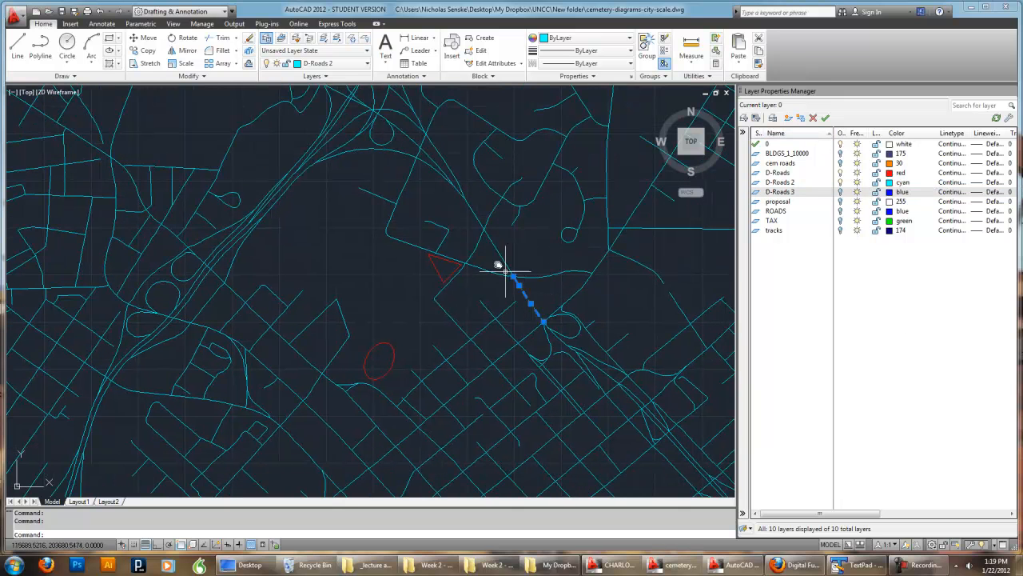
pyautogui.click(490, 227)
pyautogui.click(467, 217)
pyautogui.click(423, 132)
# Add the central ramps and loops of the large interchange north of the triangle to the selection
pyautogui.moveTo(423, 132); pyautogui.dragTo(463, 217, button='middle')
pyautogui.scroll(2, 442, 237)
pyautogui.click(443, 236)
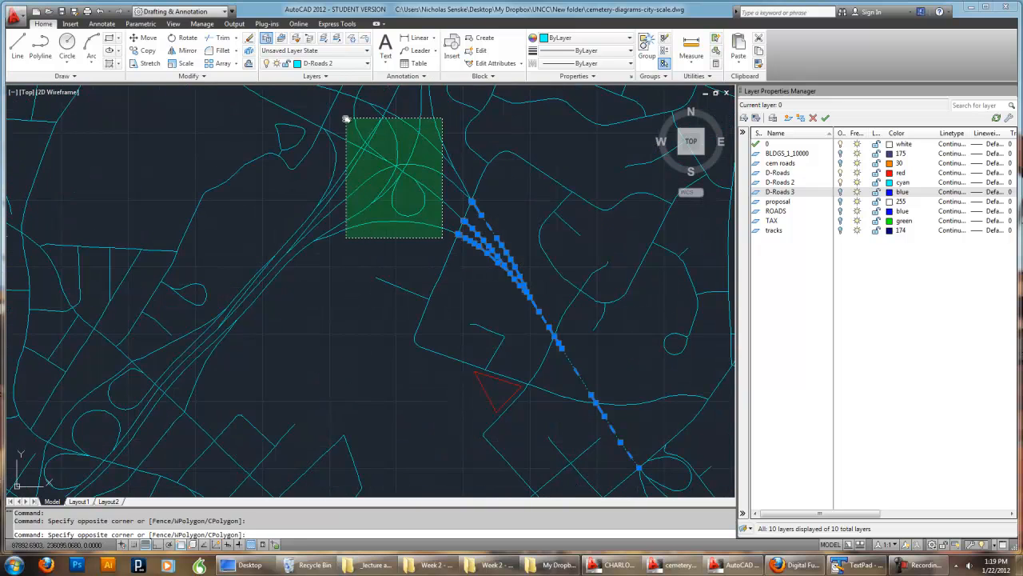
pyautogui.scroll(-4, 342, 152)
pyautogui.scroll(3, 342, 153)
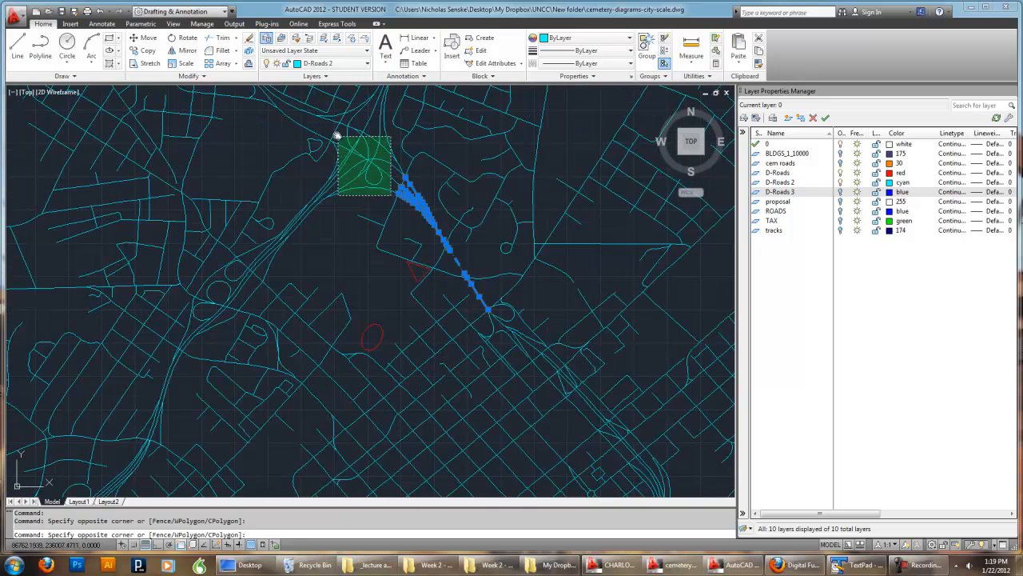
pyautogui.click(336, 141)
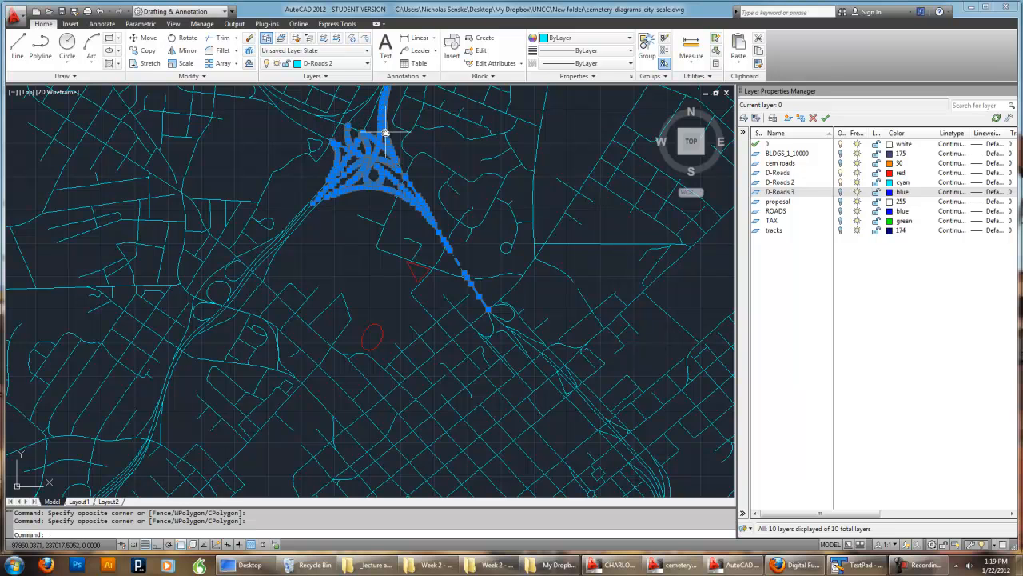
# Add the interchange's northern and northwestern ramps and the connecting highway segments to the selection
pyautogui.scroll(4, 368, 172)
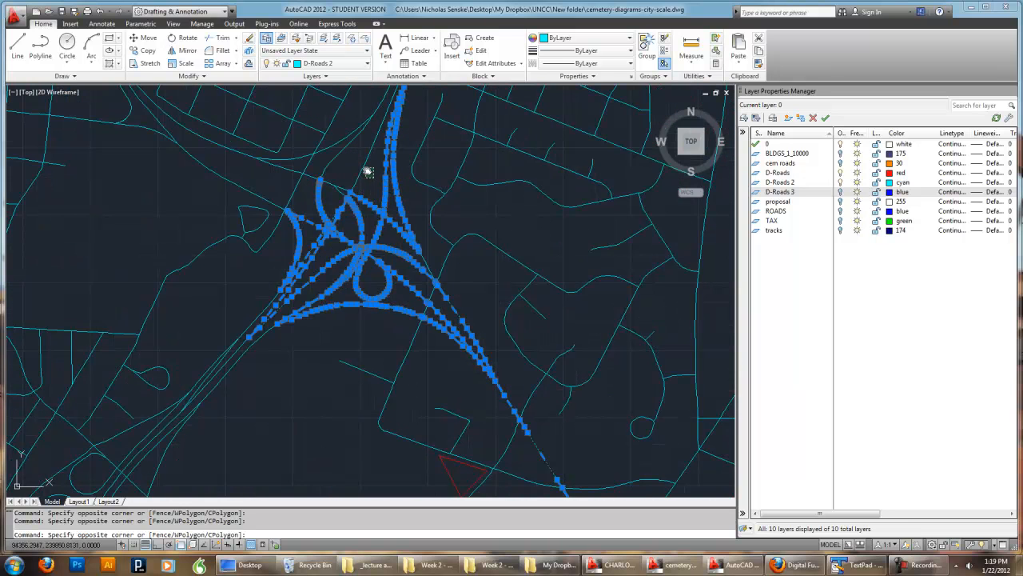
pyautogui.click(341, 134)
pyautogui.moveTo(360, 163); pyautogui.dragTo(434, 195, button='middle')
pyautogui.click(343, 204)
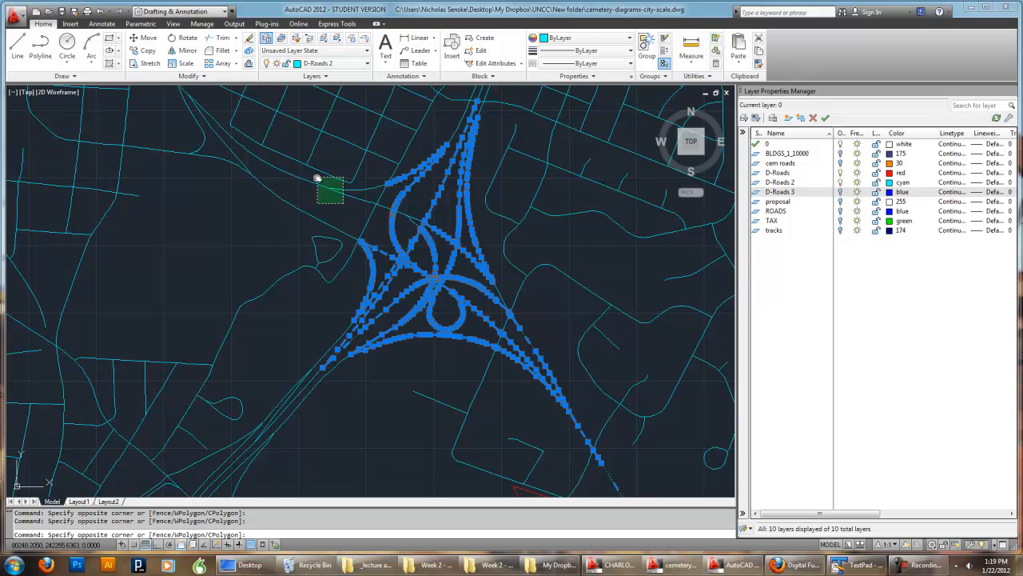
pyautogui.click(317, 180)
pyautogui.scroll(3, 412, 226)
pyautogui.click(418, 227)
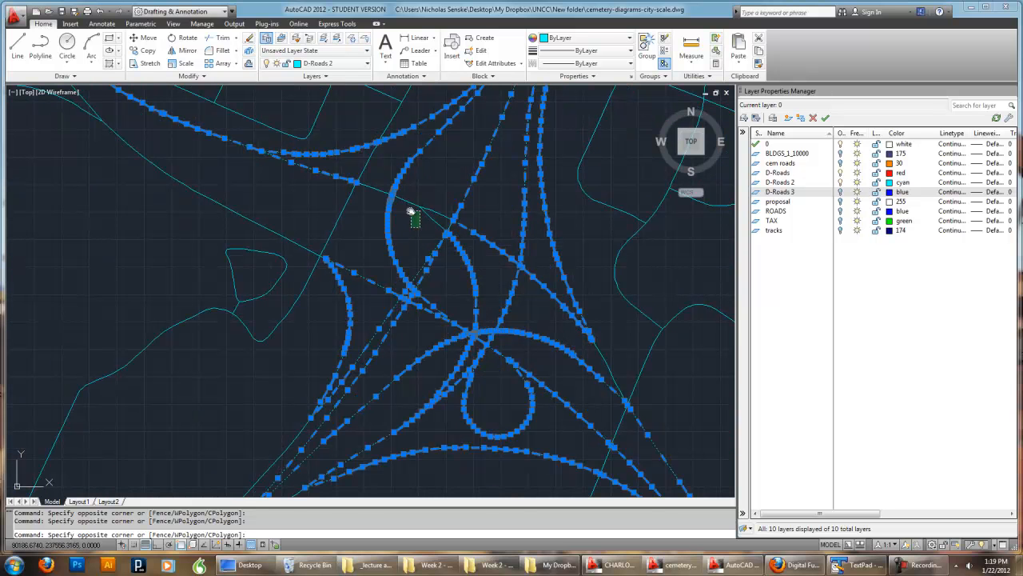
pyautogui.click(360, 178)
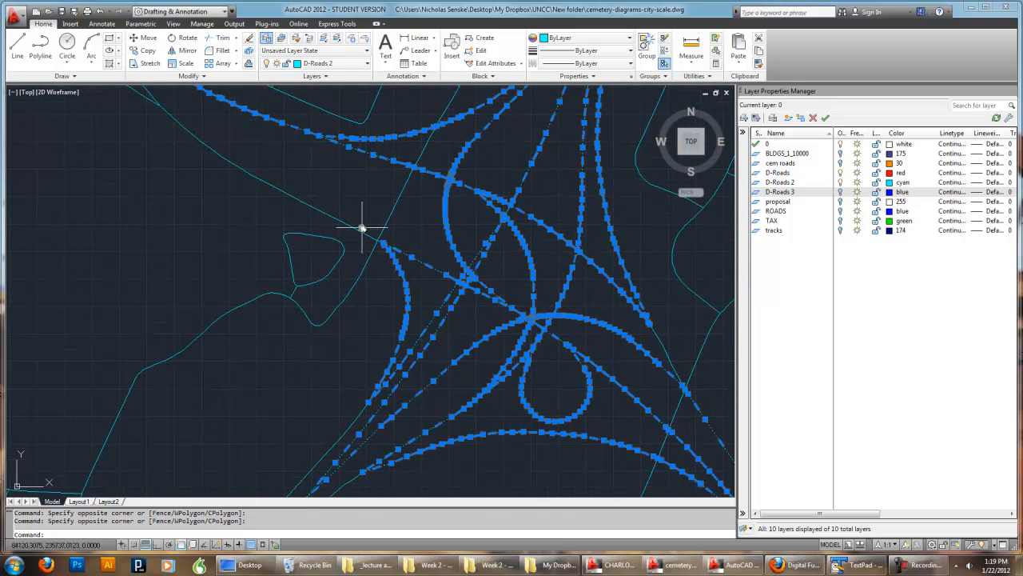
# Add the parallel highway lanes immediately southwest of the large interchange to the selection
pyautogui.scroll(-6, 381, 235)
pyautogui.scroll(2, 408, 238)
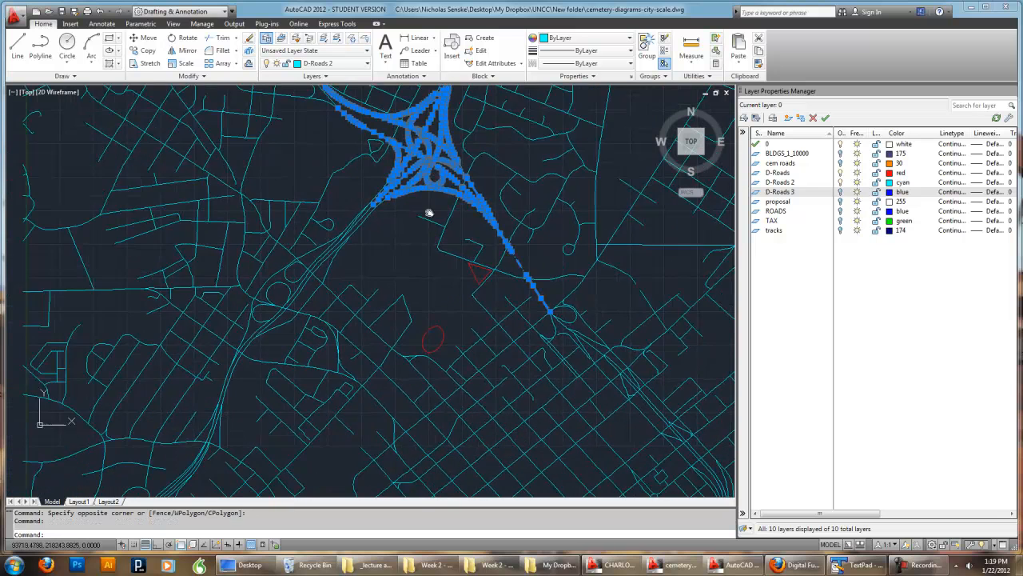
pyautogui.click(365, 242)
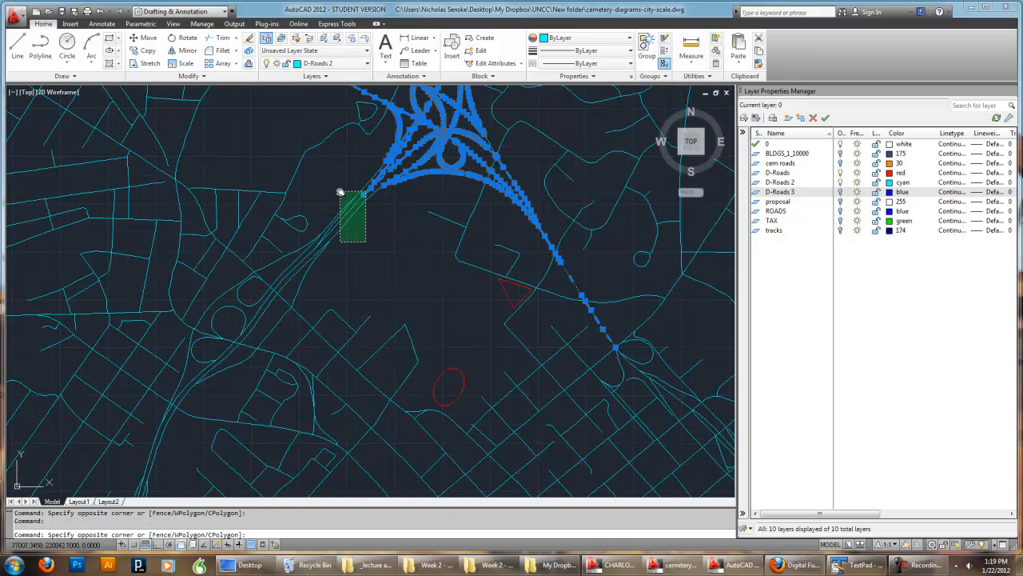
pyautogui.click(340, 192)
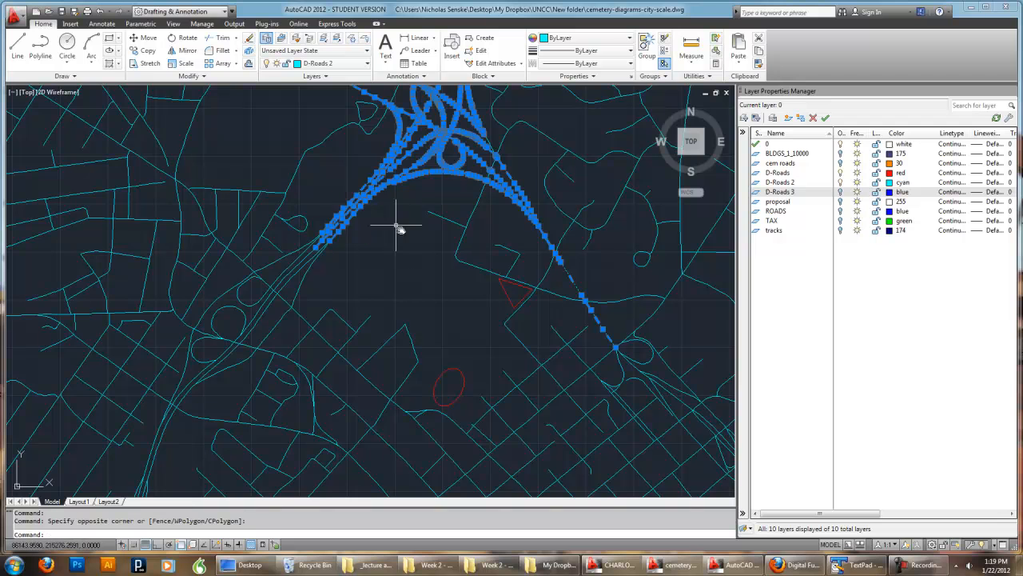
# Add the loop ramps and branching lanes at the junction southeast of the triangle to the selection
pyautogui.scroll(2, 354, 171)
pyautogui.scroll(2, 574, 280)
pyautogui.click(589, 278)
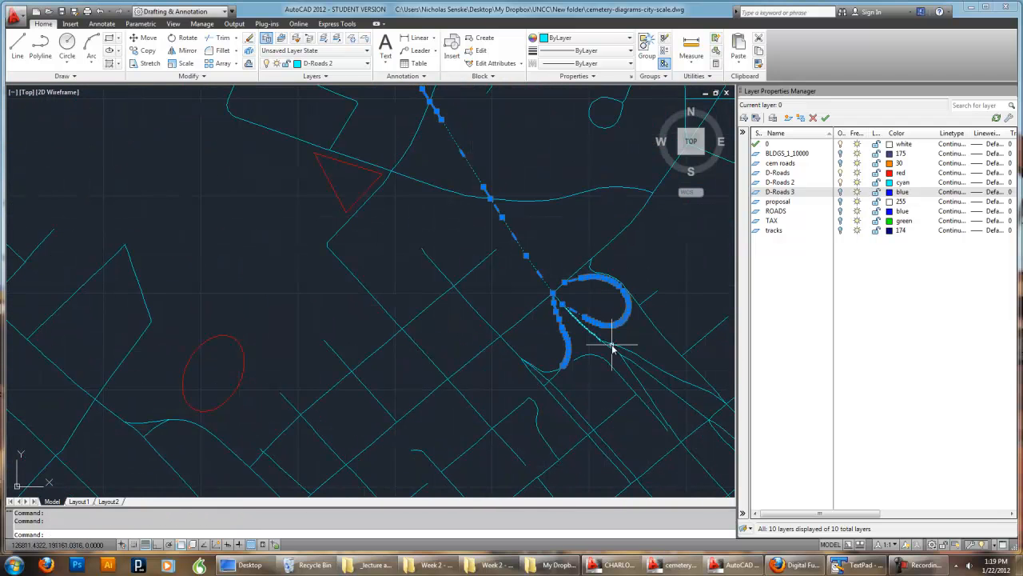
pyautogui.scroll(3, 589, 274)
pyautogui.click(571, 295)
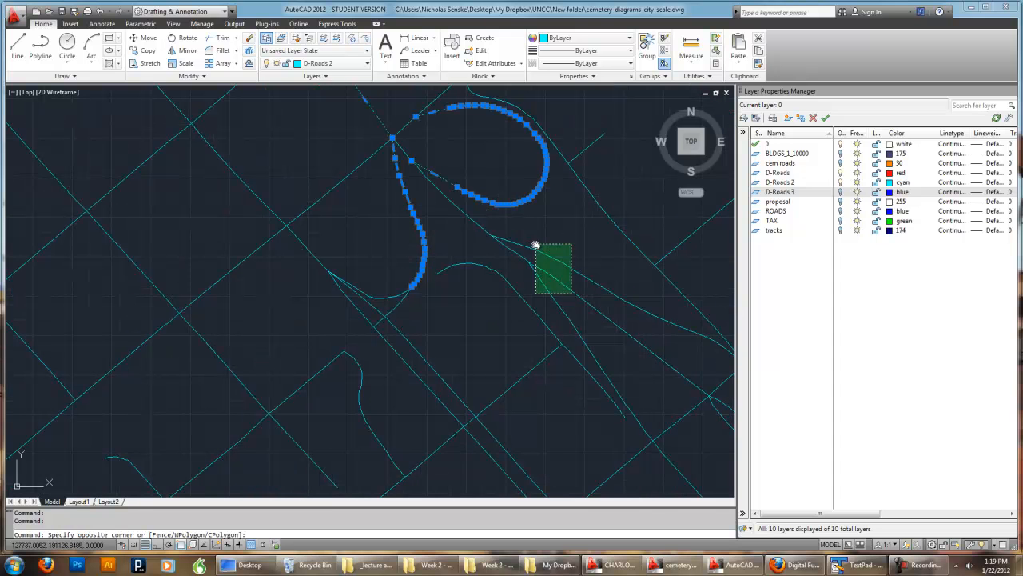
pyautogui.click(523, 242)
pyautogui.click(499, 244)
pyautogui.click(477, 221)
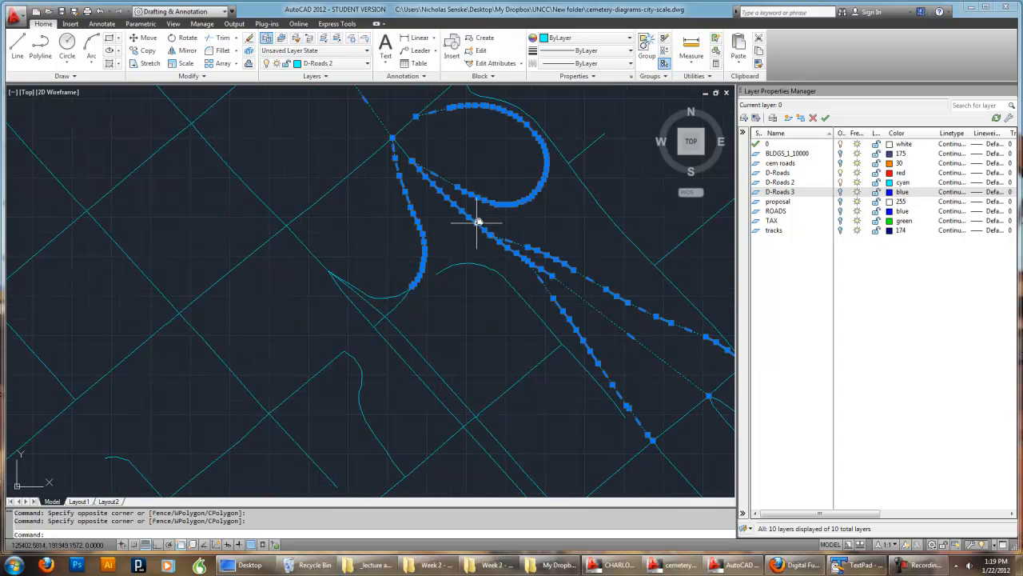
# Extend the selection along the southwest highway to the lanes just above the western loop ramps
pyautogui.scroll(-3, 417, 231)
pyautogui.scroll(3, 436, 252)
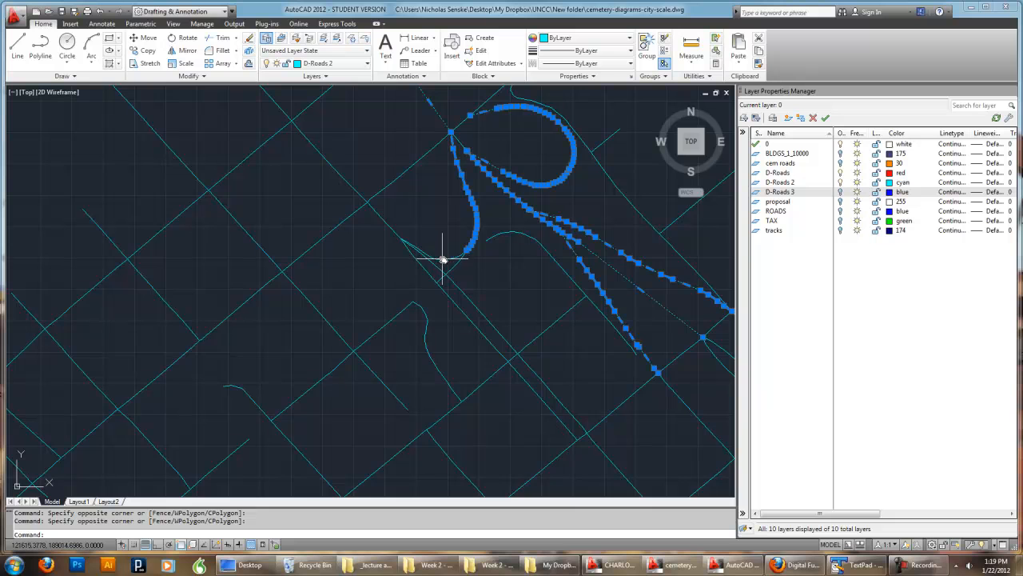
pyautogui.scroll(-3, 440, 254)
pyautogui.moveTo(434, 247); pyautogui.dragTo(549, 263, button='middle')
pyautogui.moveTo(223, 210); pyautogui.dragTo(313, 267, button='middle')
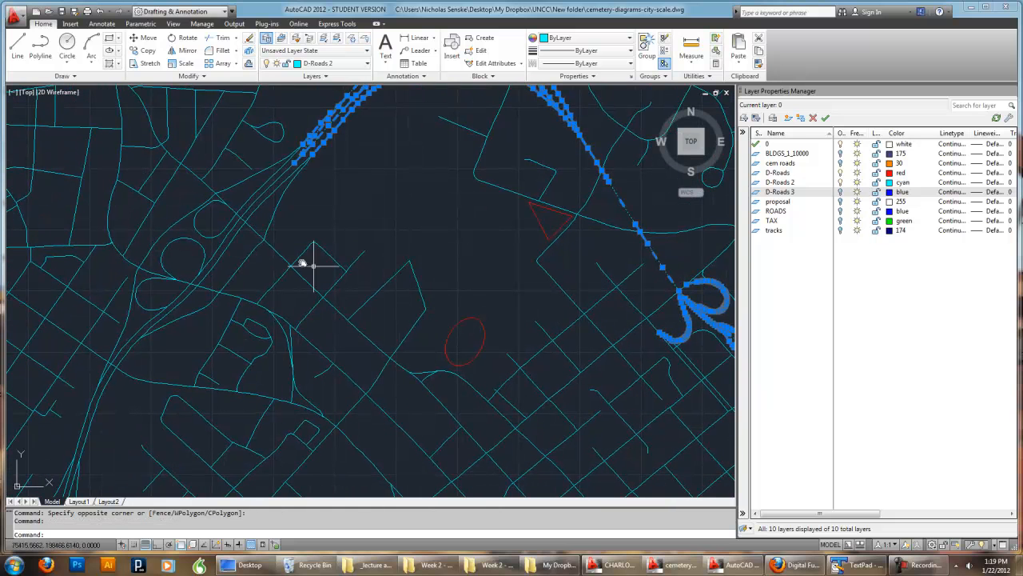
pyautogui.click(278, 219)
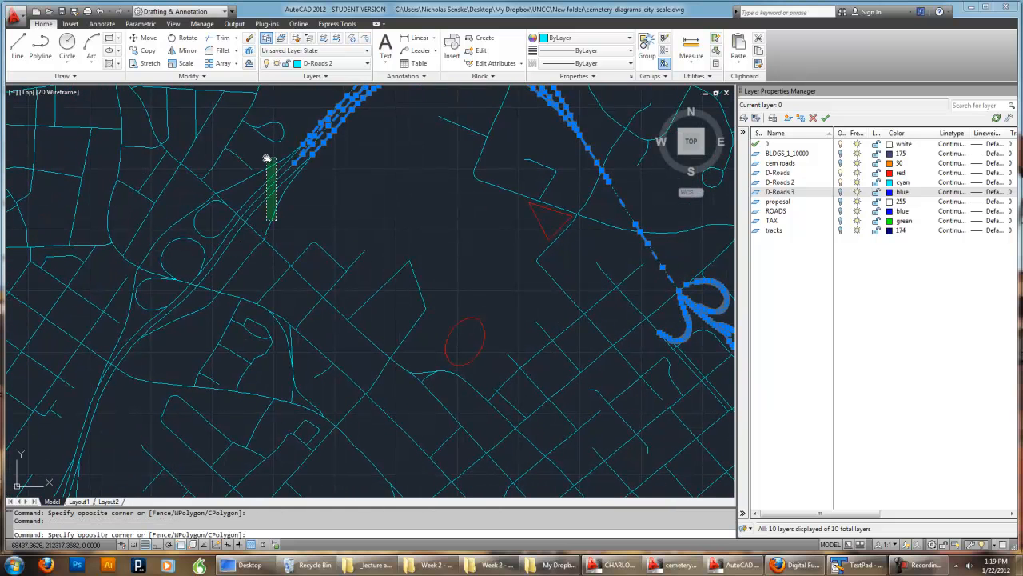
pyautogui.click(264, 158)
# Add the western junction's loop ramps, side ramps and through lanes to the selection
pyautogui.click(220, 281)
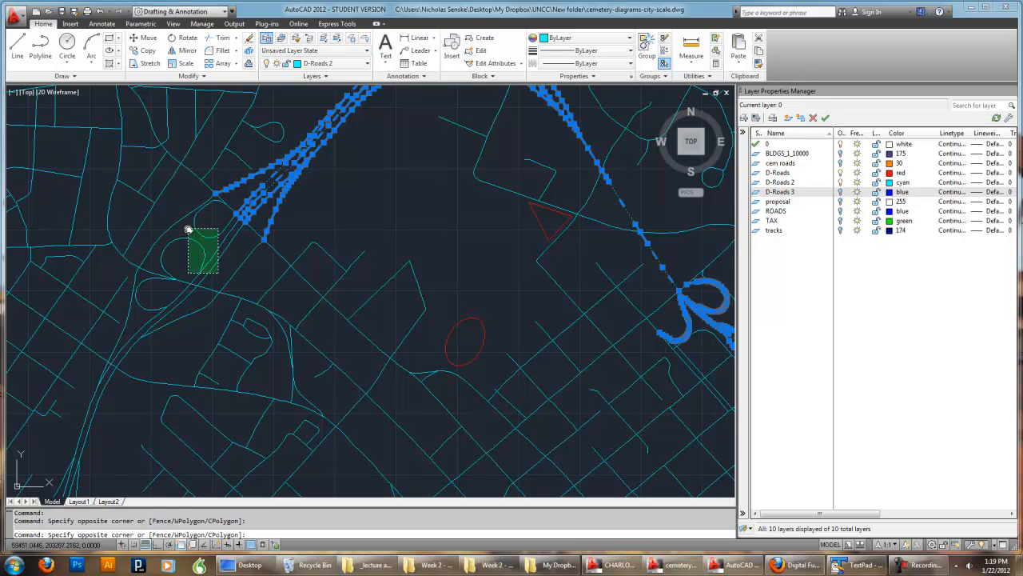
pyautogui.click(178, 217)
pyautogui.click(250, 257)
pyautogui.click(185, 329)
pyautogui.click(137, 297)
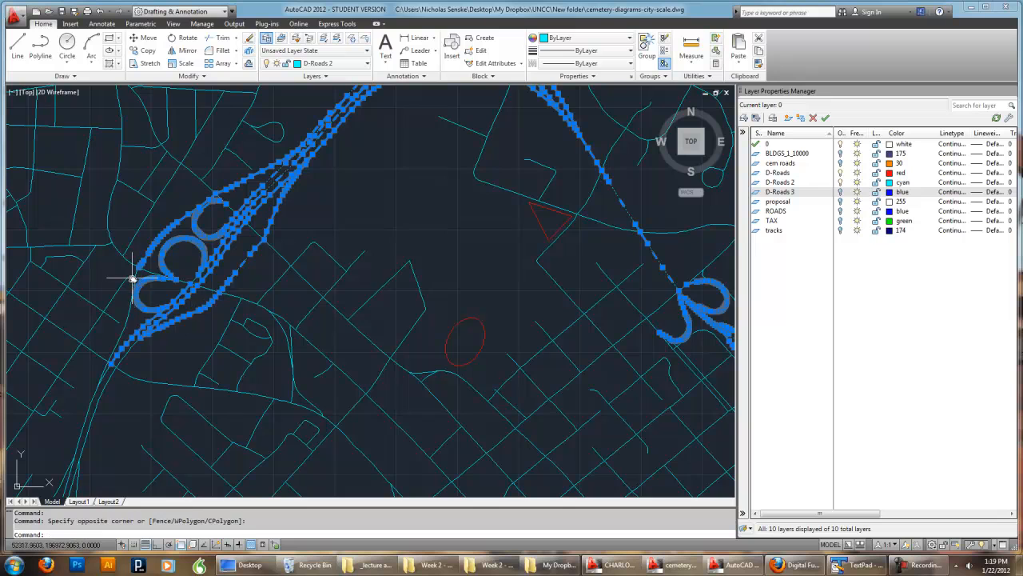
pyautogui.click(132, 277)
# Add the highway segments continuing south of the western loop ramps to the selection
pyautogui.scroll(-5, 282, 261)
pyautogui.scroll(4, 338, 251)
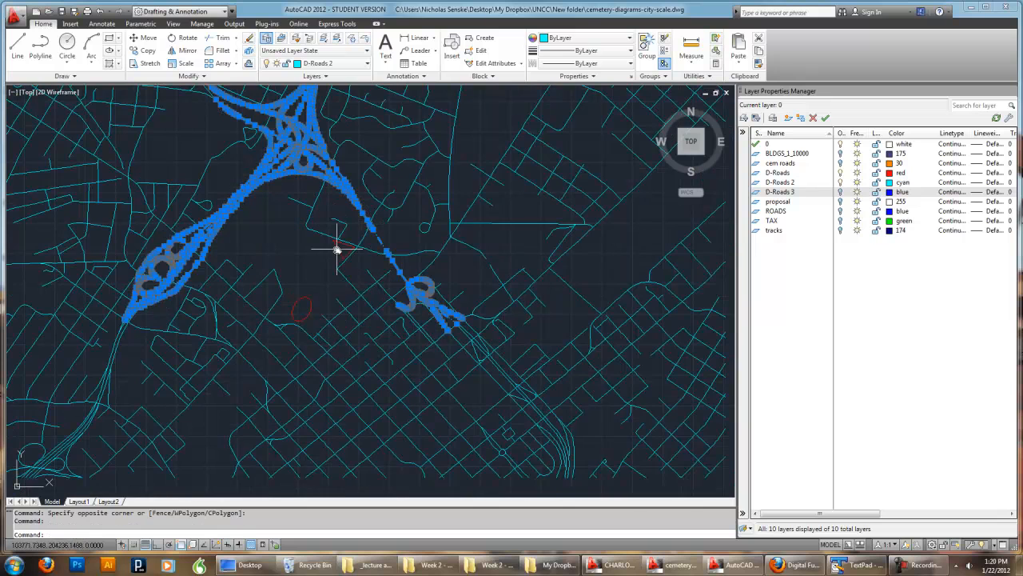
pyautogui.click(174, 271)
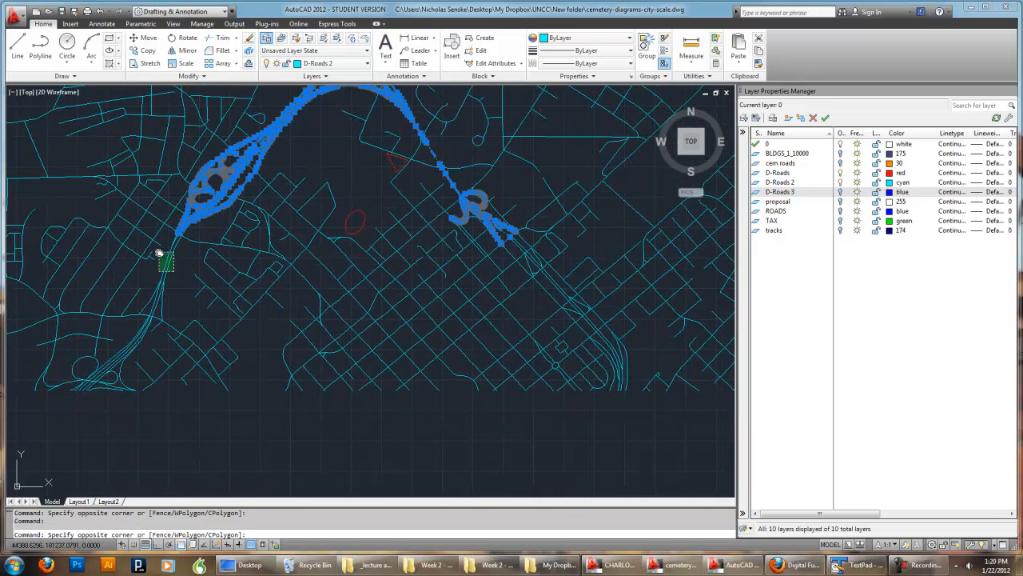
pyautogui.click(161, 250)
pyautogui.scroll(3, 184, 243)
pyautogui.scroll(3, 173, 233)
pyautogui.click(164, 223)
pyautogui.click(146, 206)
# Add the two parallel highway lanes just beyond the southeastern fork to the selection
pyautogui.scroll(-6, 208, 261)
pyautogui.scroll(-2, 207, 261)
pyautogui.moveTo(365, 285)
pyautogui.mouseDown(button='middle')
pyautogui.moveTo(347, 363)
pyautogui.moveTo(336, 308)
pyautogui.mouseUp(button='middle')
pyautogui.scroll(5, 519, 308)
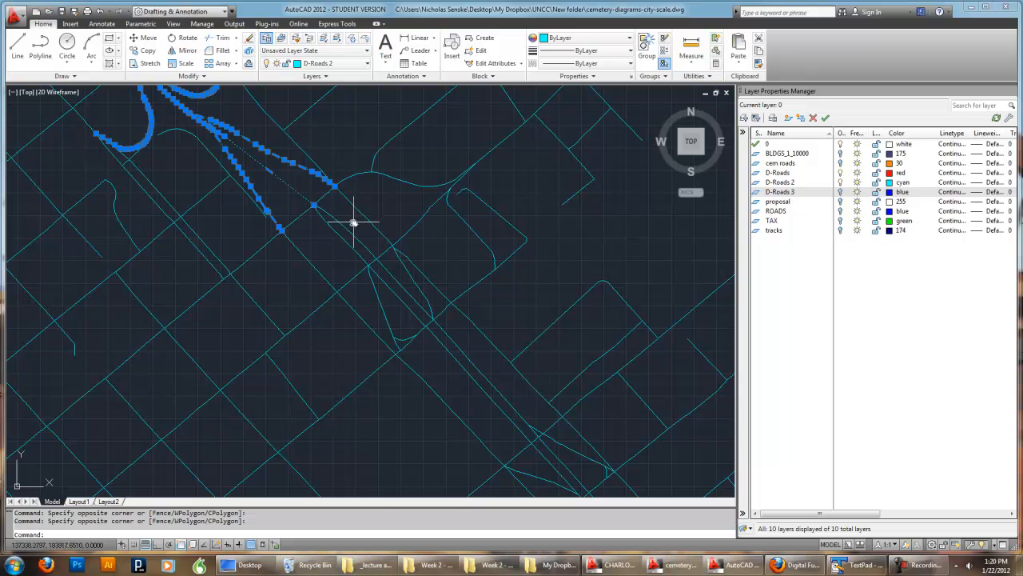
pyautogui.click(362, 238)
pyautogui.click(311, 222)
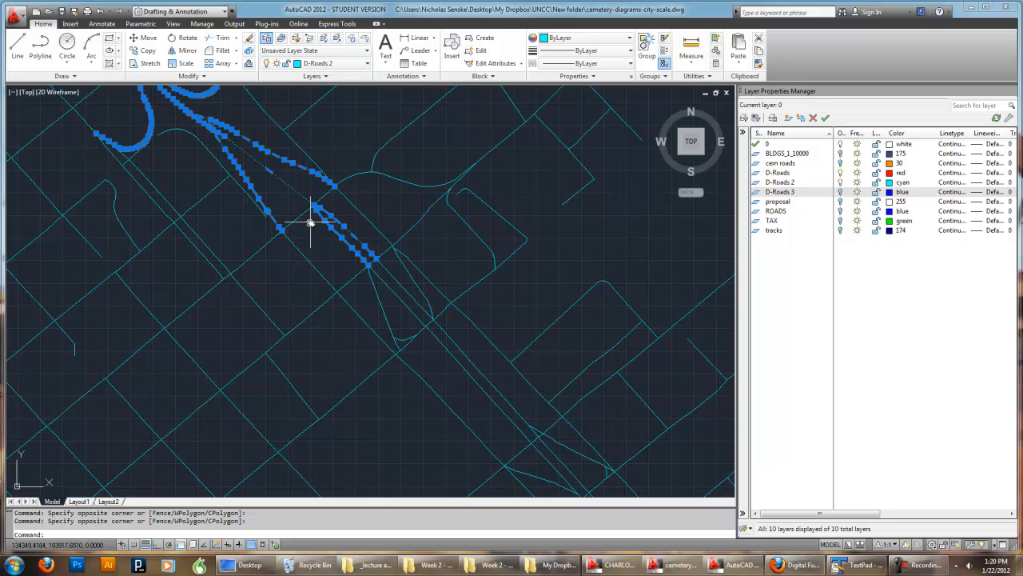
# Extend the selection southeast along both highway lanes, including the exit ramps on either side
pyautogui.click(408, 321)
pyautogui.click(373, 273)
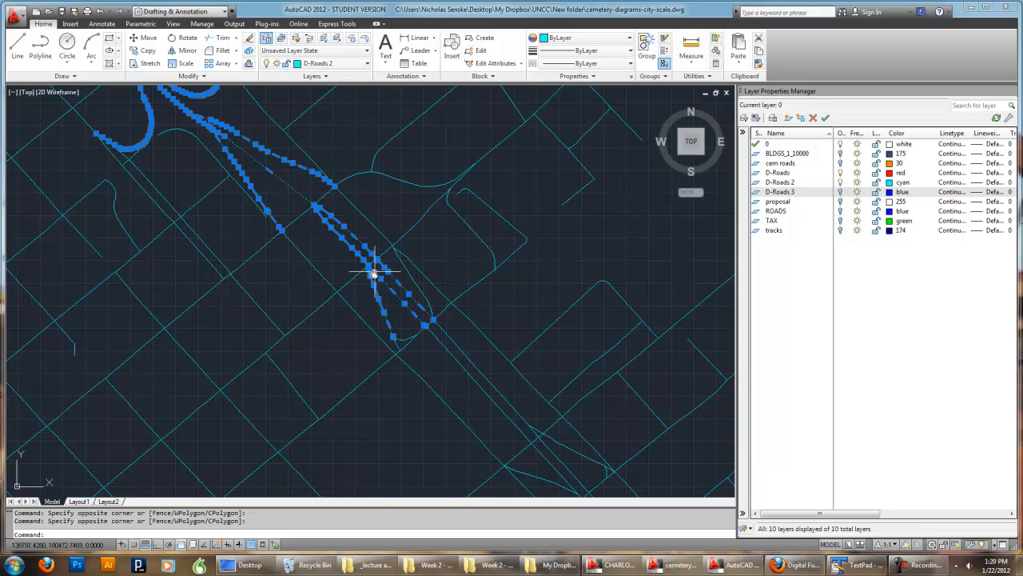
pyautogui.click(414, 280)
pyautogui.click(462, 386)
pyautogui.click(431, 332)
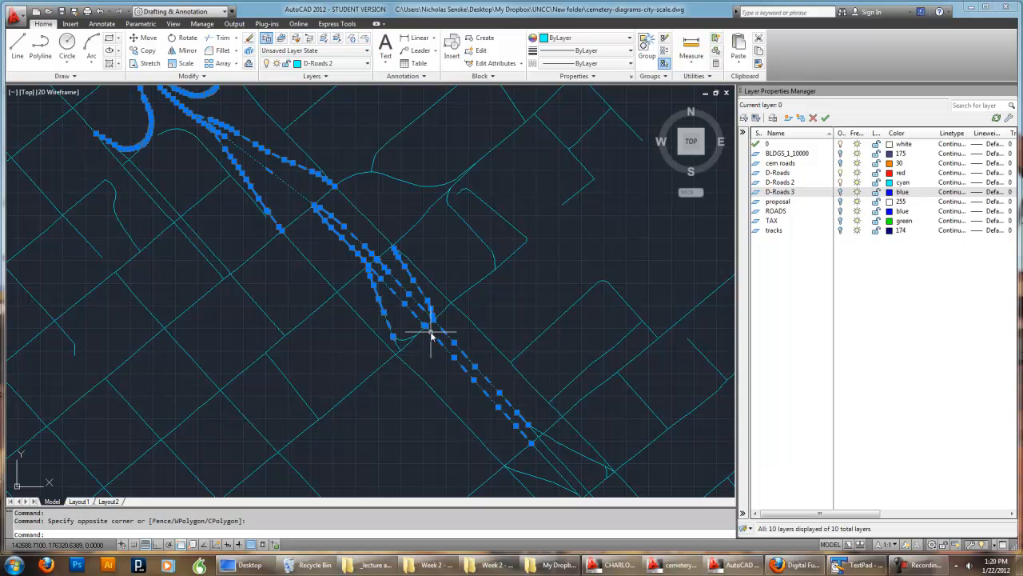
# Add the next stretch of the southeastern highway and its two flanking exit ramps to the selection
pyautogui.scroll(3, 470, 379)
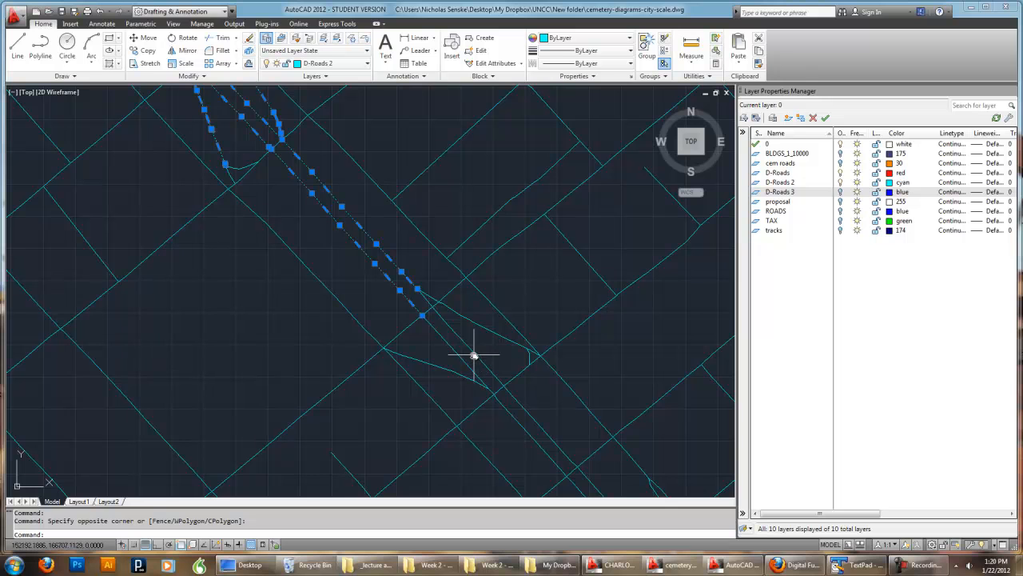
pyautogui.click(474, 354)
pyautogui.click(447, 370)
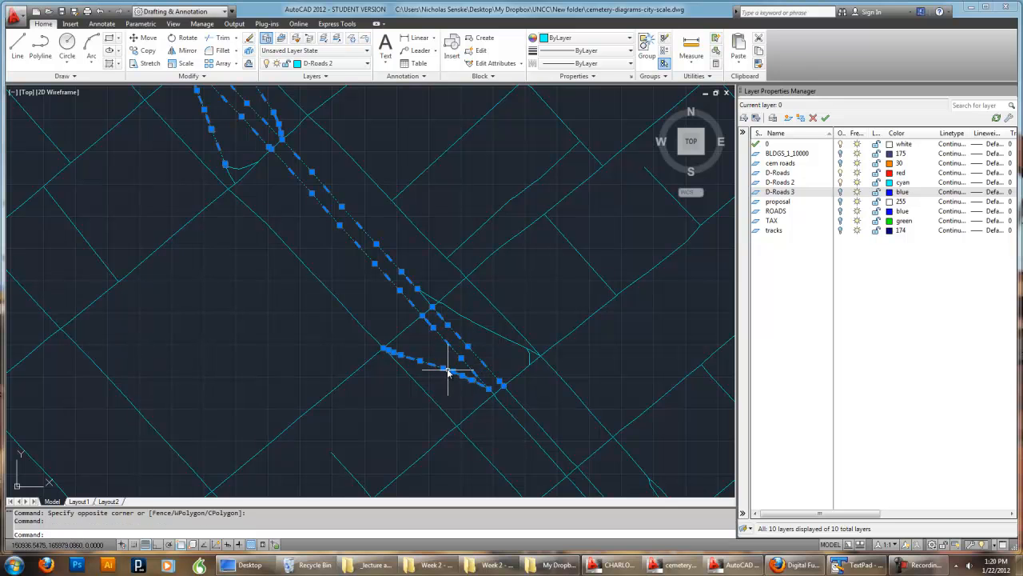
pyautogui.click(508, 362)
pyautogui.click(427, 299)
pyautogui.scroll(2, 427, 299)
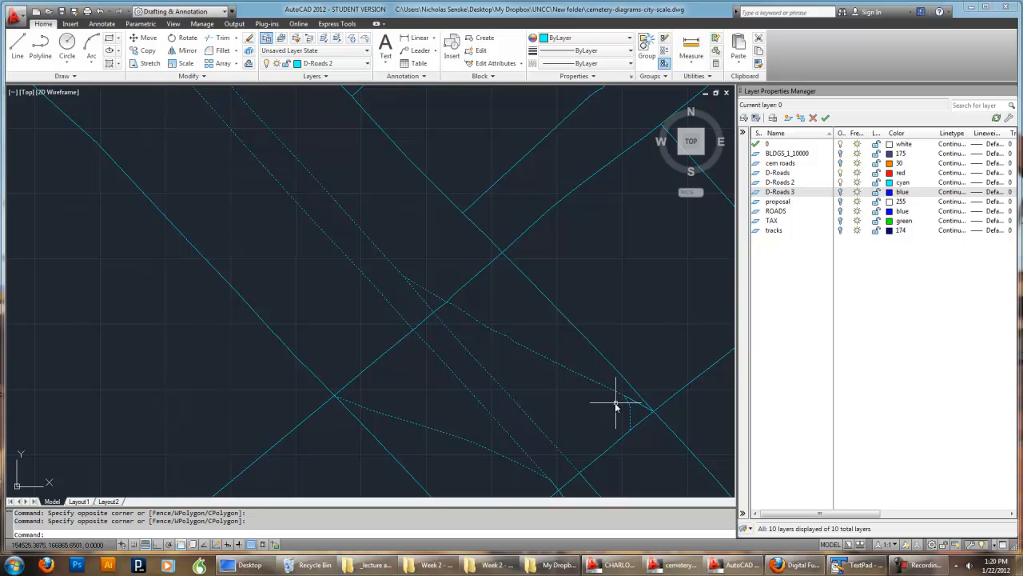
# Move the selected highway segments to layer D-Roads 3 and turn that layer on
pyautogui.scroll(-6, 467, 359)
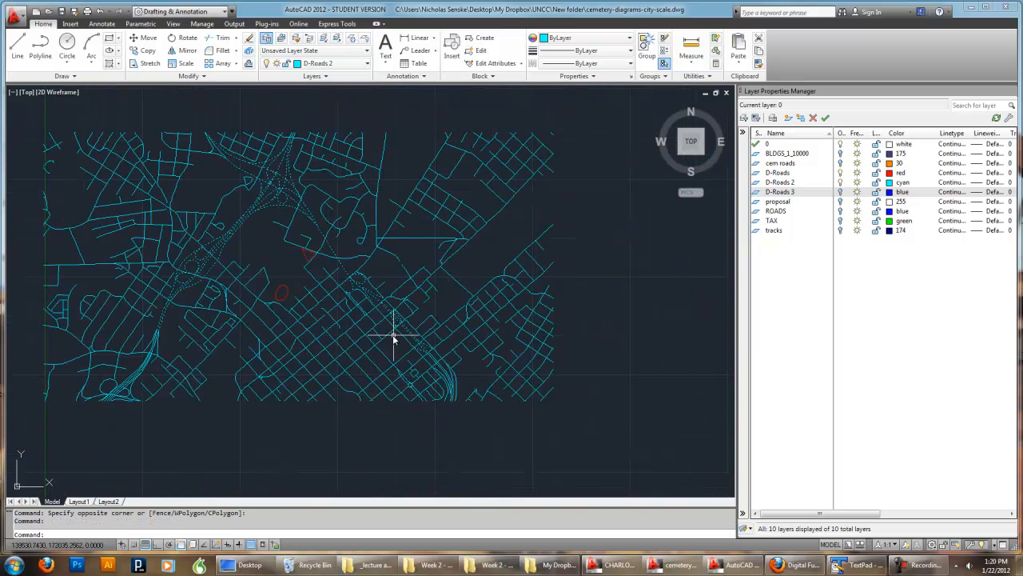
pyautogui.scroll(1, 452, 327)
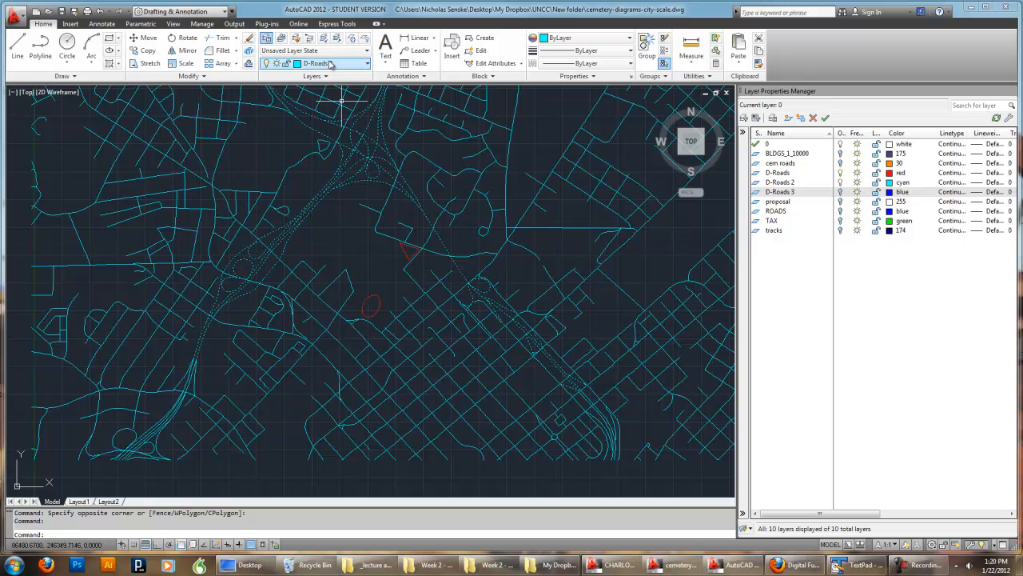
pyautogui.click(332, 64)
pyautogui.click(333, 140)
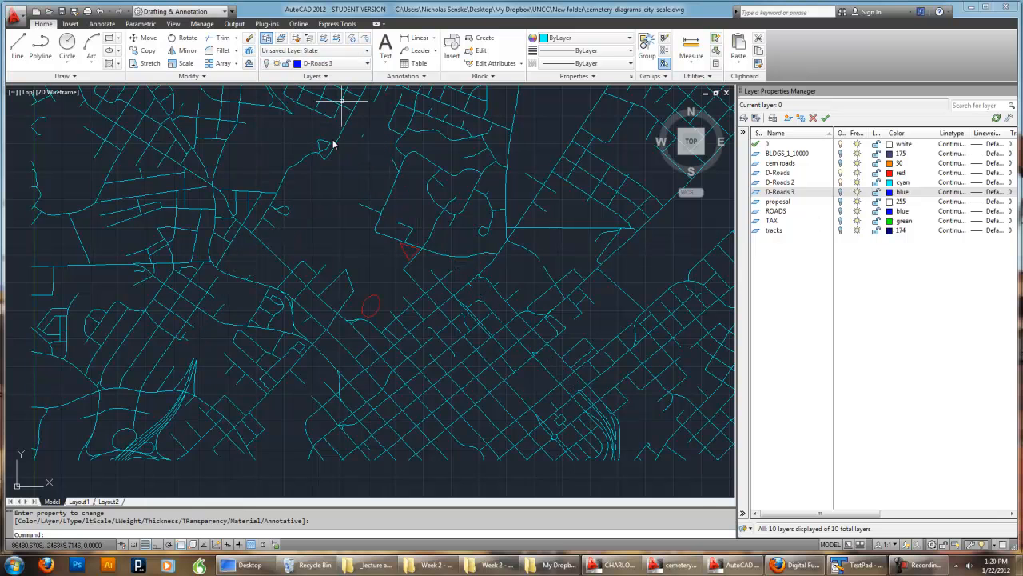
pyautogui.click(582, 297)
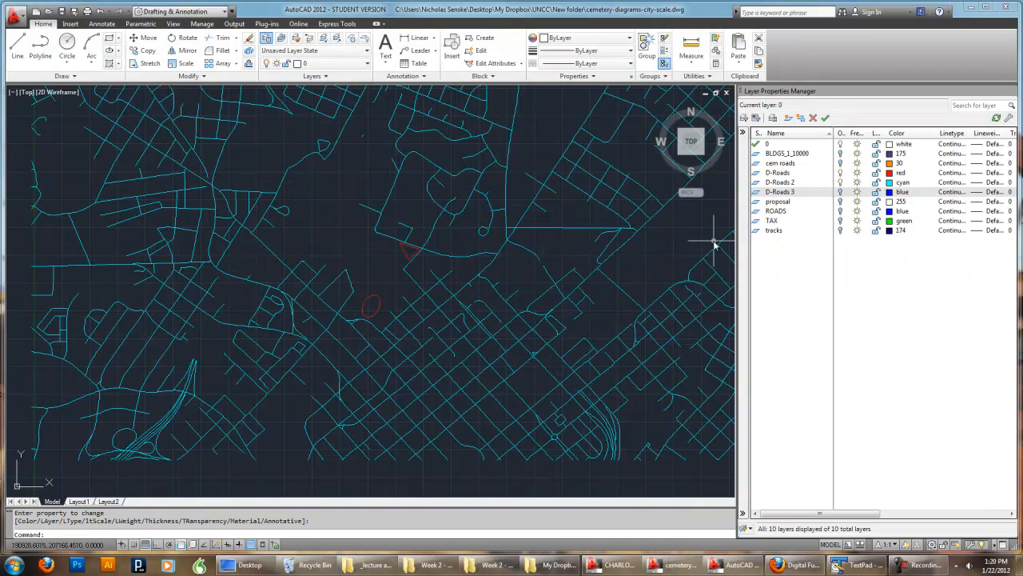
pyautogui.click(840, 193)
# Move the leftover cyan highway and ramp segments in the northern interchange to layer D-Roads 3
pyautogui.moveTo(548, 217); pyautogui.dragTo(570, 259, button='middle')
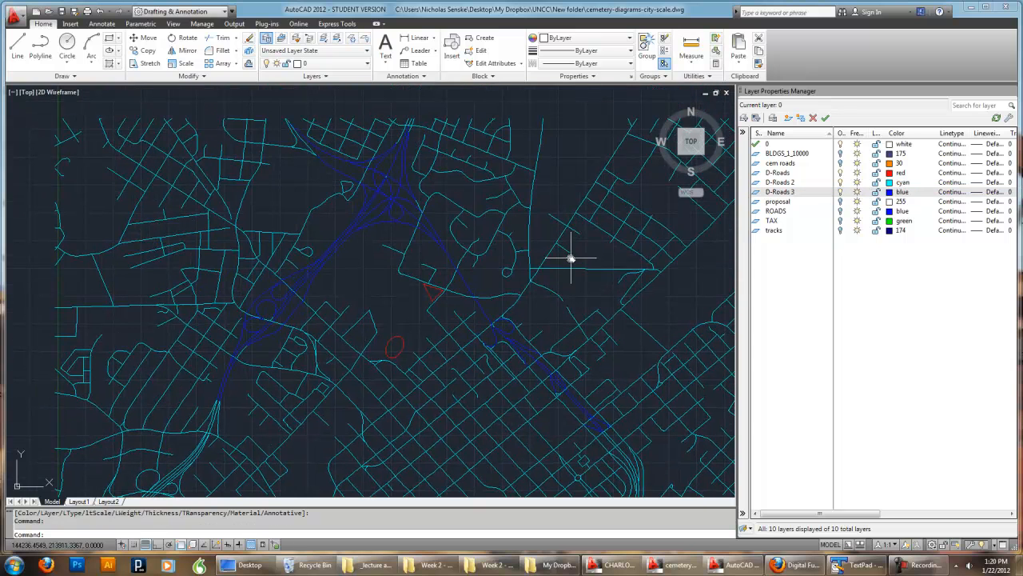
pyautogui.scroll(6, 419, 186)
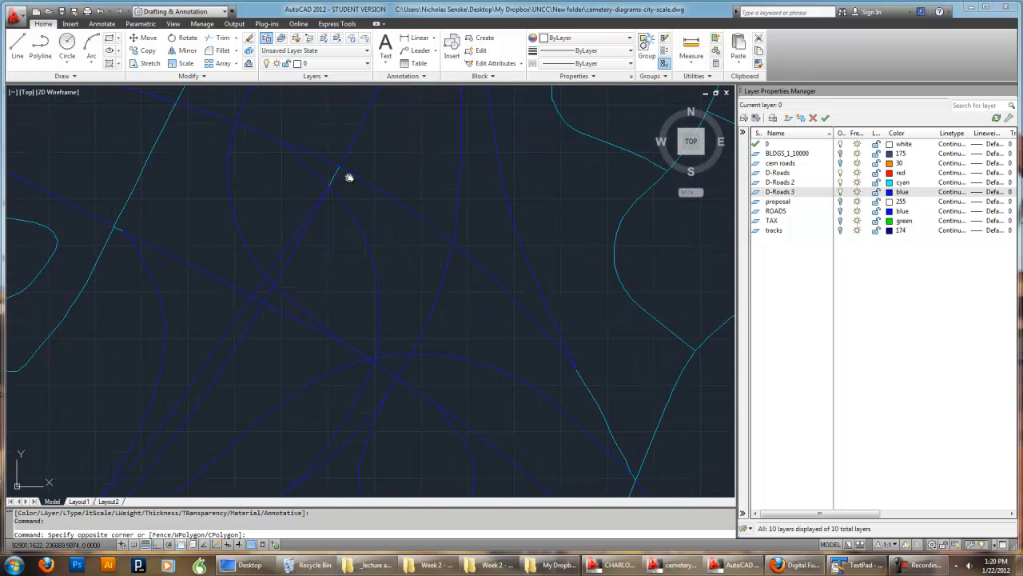
pyautogui.click(347, 176)
pyautogui.click(333, 166)
pyautogui.click(121, 227)
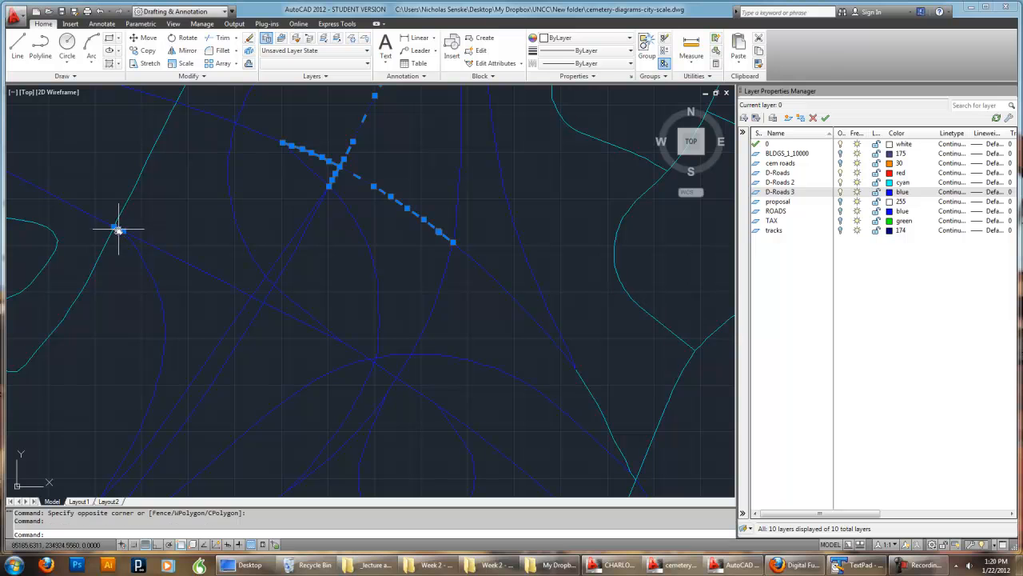
pyautogui.click(592, 391)
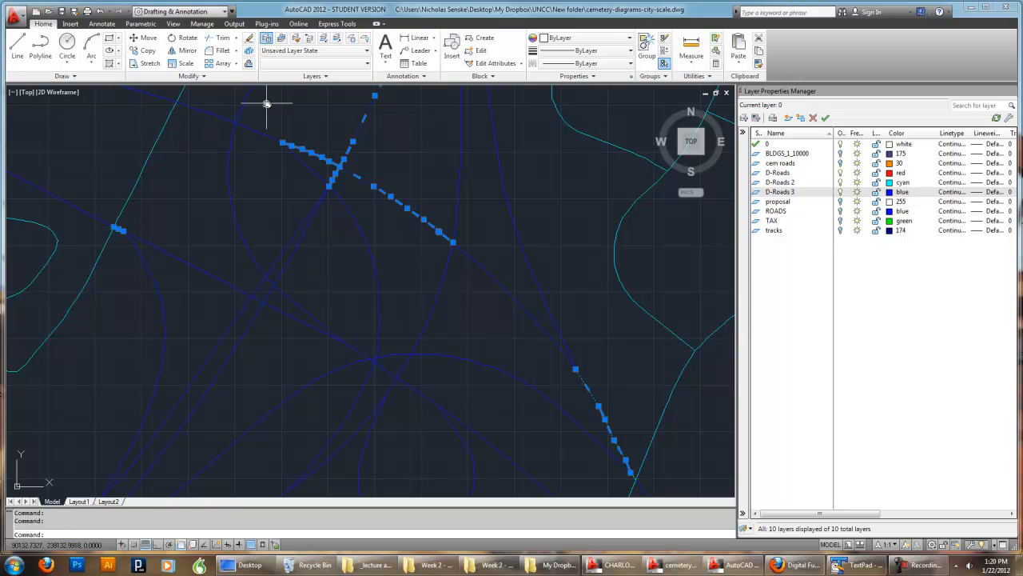
pyautogui.click(312, 63)
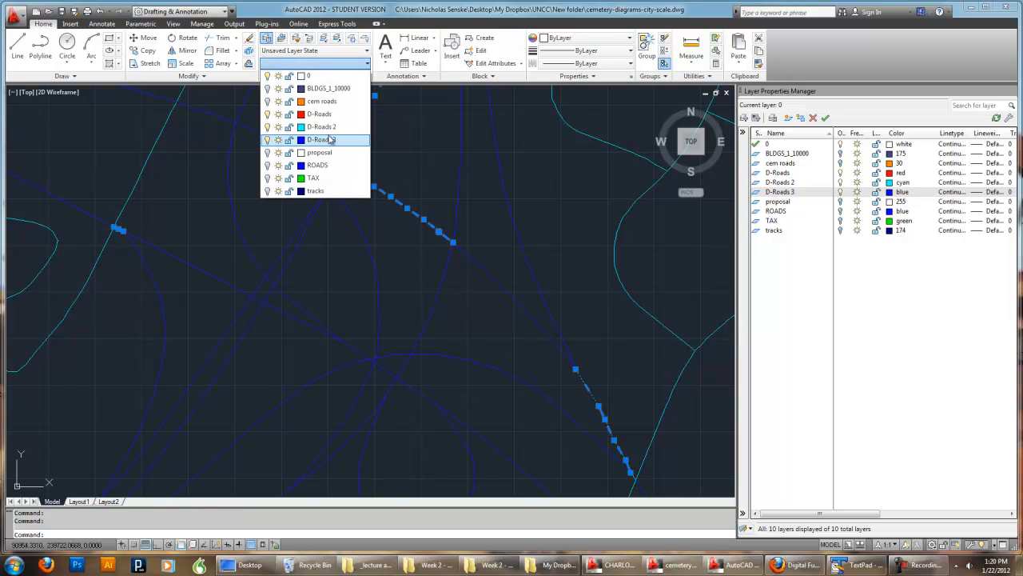
pyautogui.click(329, 140)
pyautogui.press('Escape')
# Select the two short cyan highway segments left over at the western interchange
pyautogui.scroll(-5, 560, 313)
pyautogui.moveTo(498, 194); pyautogui.dragTo(495, 183, button='middle')
pyautogui.moveTo(550, 323); pyautogui.dragTo(523, 263, button='middle')
pyautogui.moveTo(487, 302); pyautogui.dragTo(503, 251, button='middle')
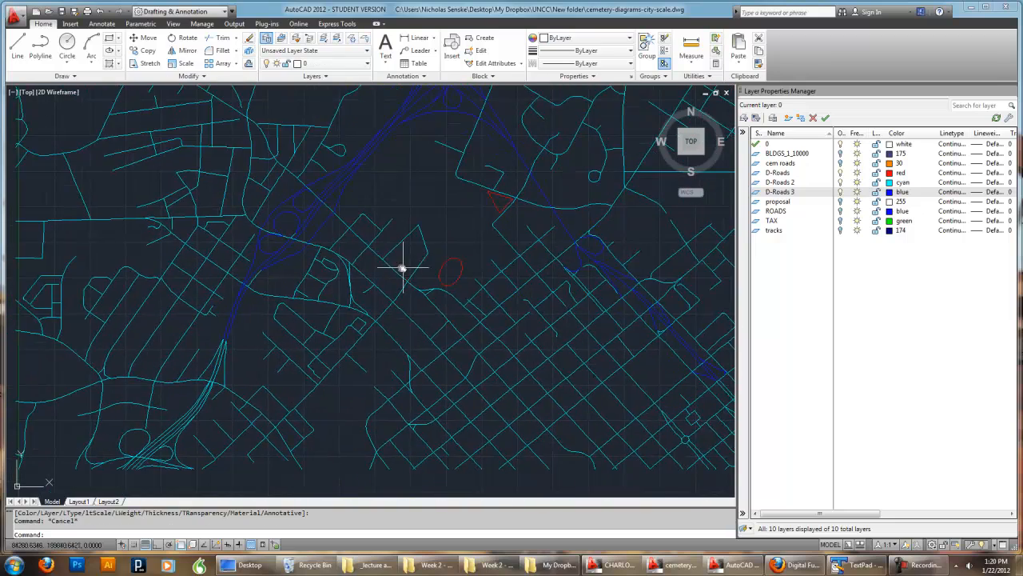
pyautogui.scroll(5, 335, 274)
pyautogui.click(438, 271)
pyautogui.moveTo(332, 385)
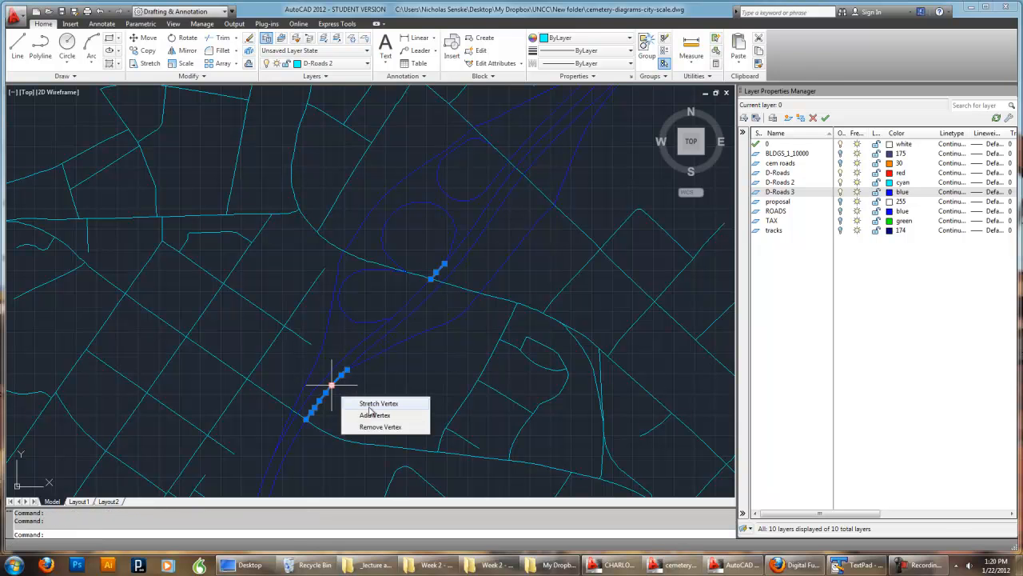
pyautogui.click(400, 380)
# Add the forking highway lanes and ramps just southwest of the western interchange to the selection
pyautogui.scroll(-6, 400, 379)
pyautogui.scroll(5, 370, 264)
pyautogui.click(342, 343)
pyautogui.click(293, 304)
# Add the southeastern highway's short connecting lanes and the curving lanes running to the southern map edge to the selection
pyautogui.scroll(-6, 530, 283)
pyautogui.scroll(5, 497, 299)
pyautogui.click(462, 333)
pyautogui.click(433, 325)
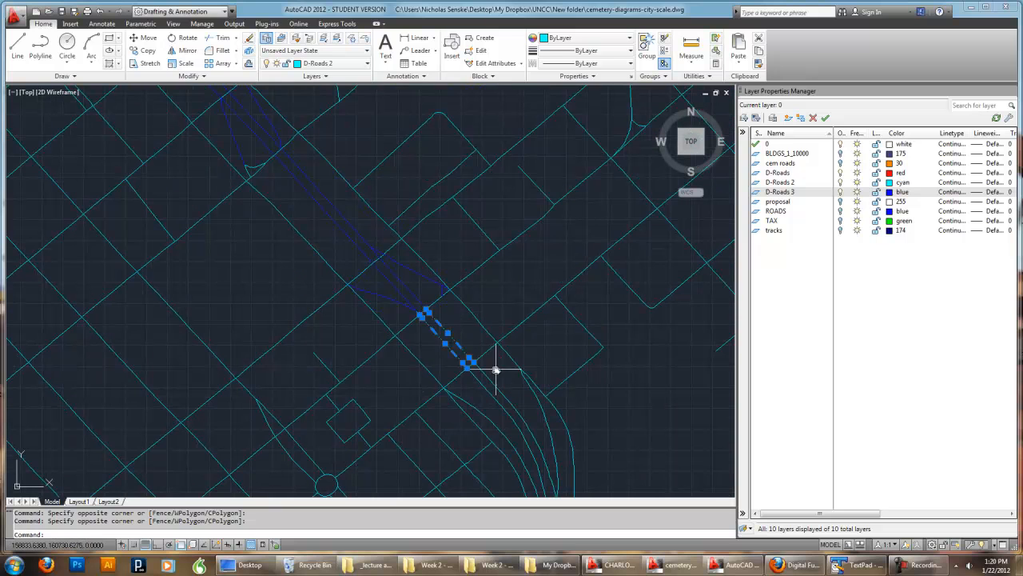
pyautogui.moveTo(496, 368); pyautogui.dragTo(435, 230, button='middle')
pyautogui.click(546, 382)
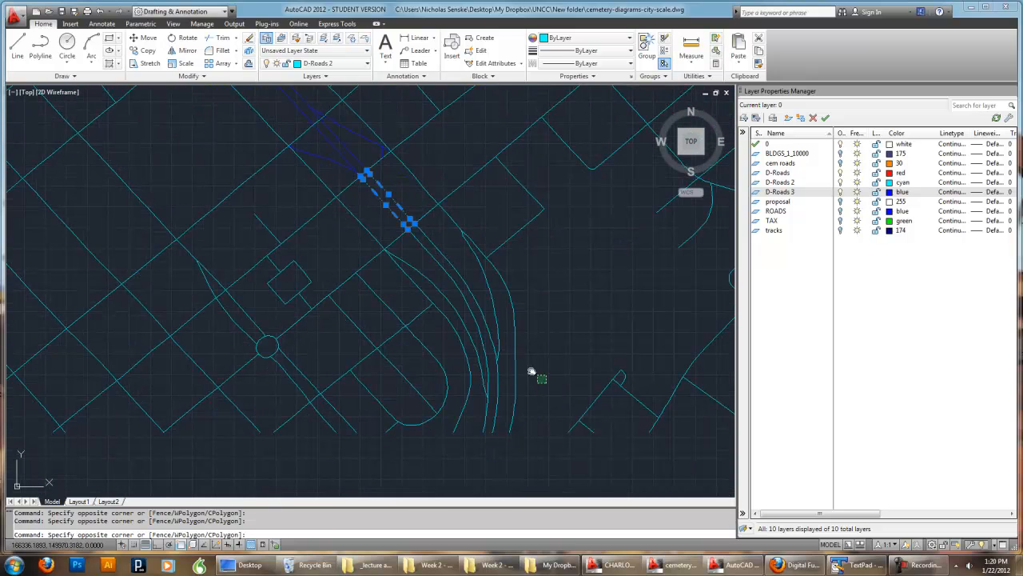
pyautogui.click(477, 306)
# Extend the selection along the southwestern highway lanes down to the loop ramps at the southern map edge
pyautogui.scroll(-10, 312, 315)
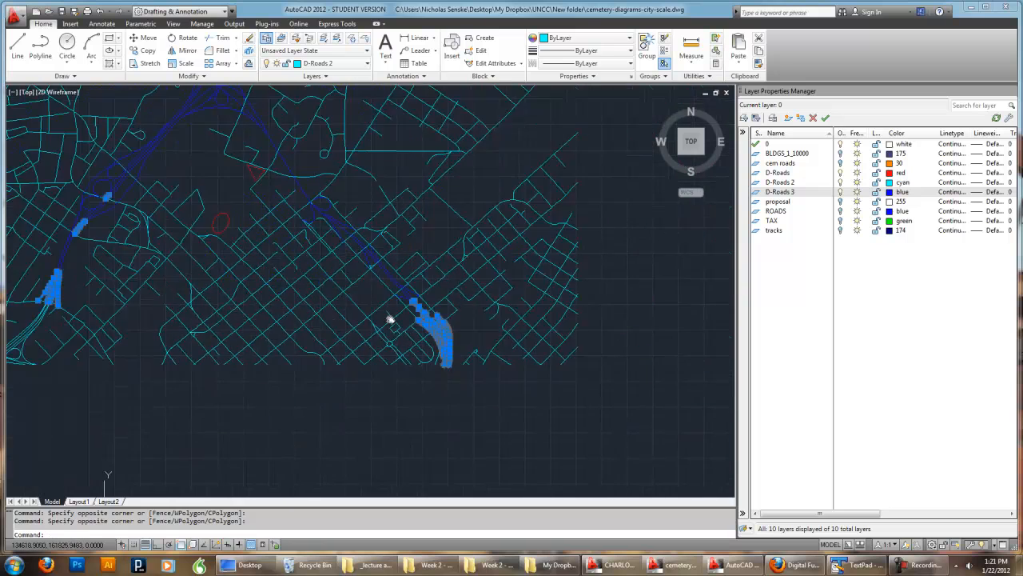
pyautogui.moveTo(352, 304)
pyautogui.mouseDown(button='middle')
pyautogui.moveTo(424, 369)
pyautogui.moveTo(382, 305)
pyautogui.mouseUp(button='middle')
pyautogui.moveTo(597, 286)
pyautogui.mouseDown(button='middle')
pyautogui.moveTo(387, 266)
pyautogui.moveTo(461, 340)
pyautogui.moveTo(597, 271)
pyautogui.mouseUp(button='middle')
pyautogui.scroll(4, 280, 356)
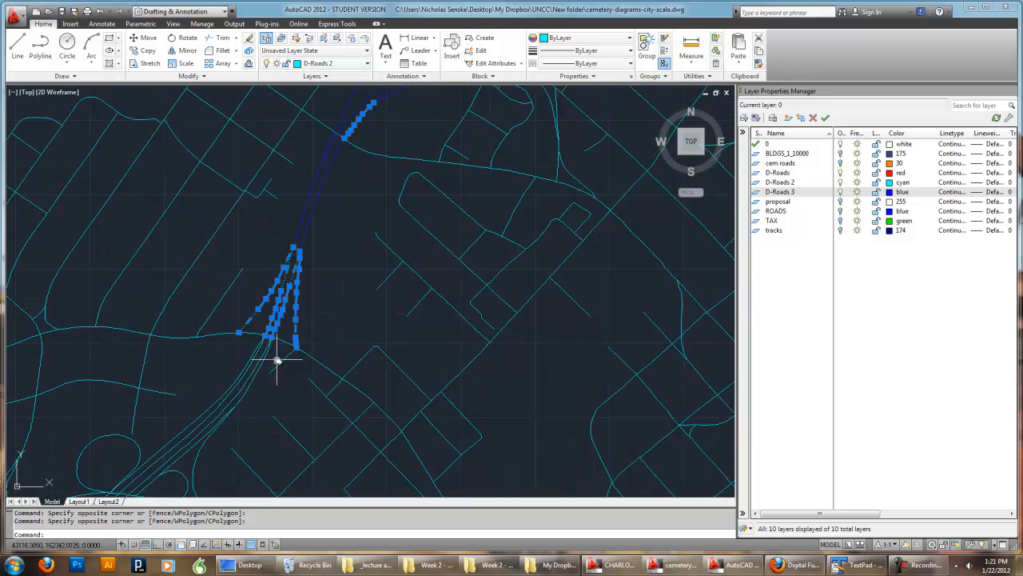
pyautogui.moveTo(251, 402); pyautogui.dragTo(231, 372)
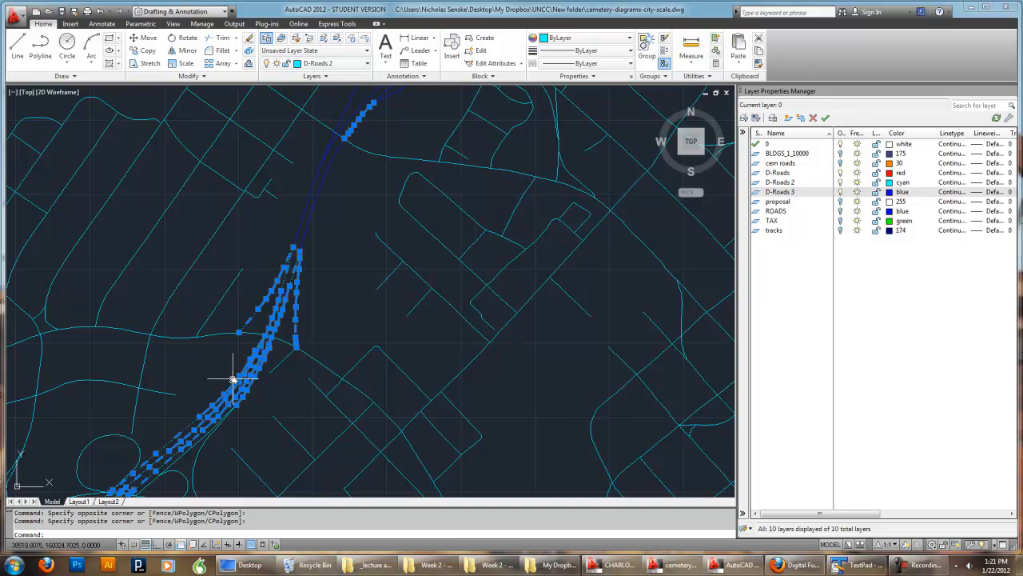
pyautogui.moveTo(212, 405); pyautogui.dragTo(311, 288, button='middle')
pyautogui.moveTo(304, 413); pyautogui.dragTo(137, 355)
pyautogui.moveTo(137, 354); pyautogui.dragTo(270, 378, button='middle')
pyautogui.moveTo(286, 416); pyautogui.dragTo(270, 378)
# Move the selected southwestern and southeastern highway segments to layer D-Roads 3 and clear the selection
pyautogui.scroll(-8, 365, 344)
pyautogui.moveTo(462, 299); pyautogui.dragTo(331, 331, button='middle')
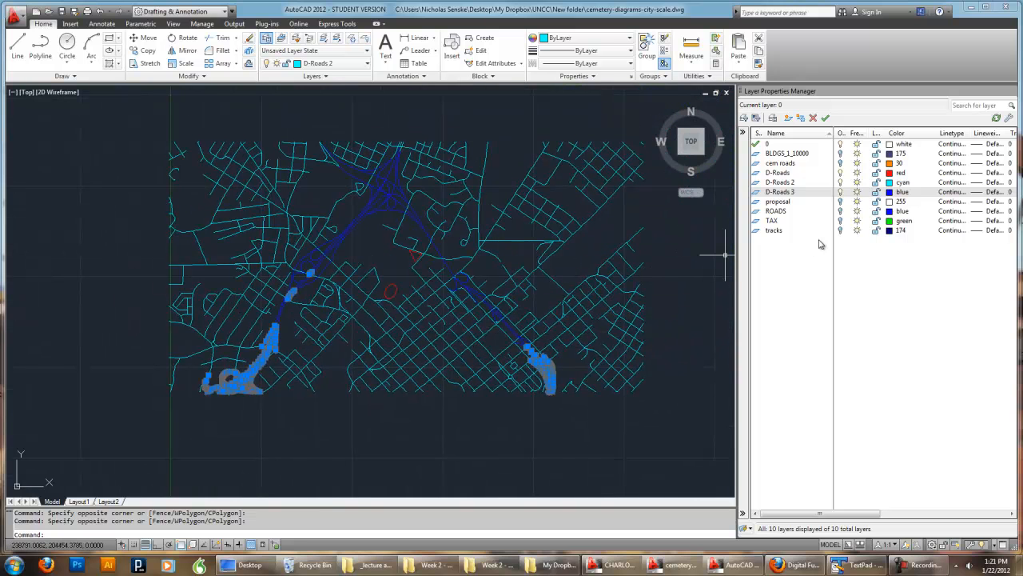
pyautogui.click(335, 63)
pyautogui.click(327, 139)
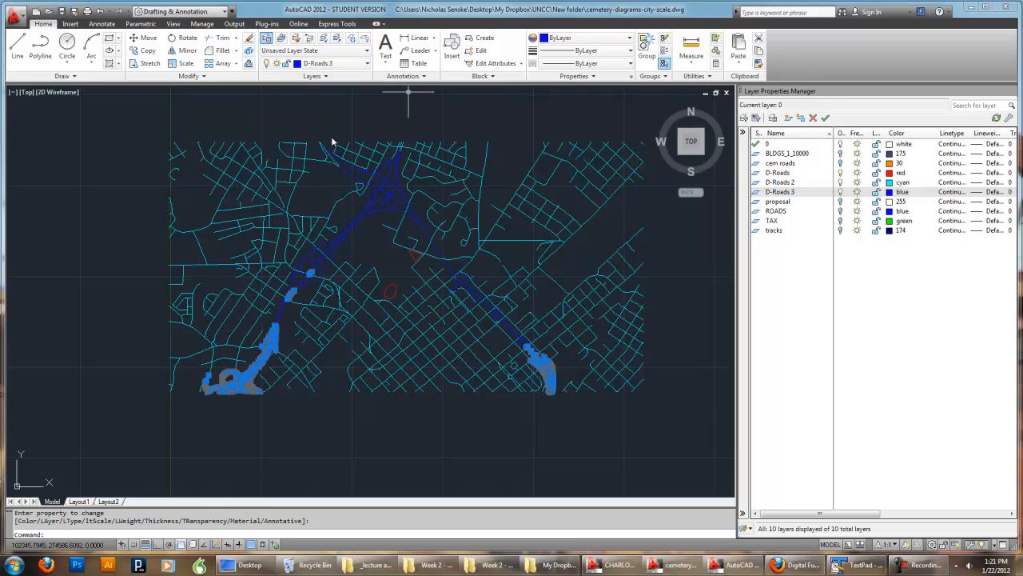
pyautogui.press('Escape')
pyautogui.press('Escape')
# Move the remaining lane ends where the southeastern highway meets the southern map edge to layer D-Roads 3
pyautogui.moveTo(575, 228); pyautogui.dragTo(562, 285, button='middle')
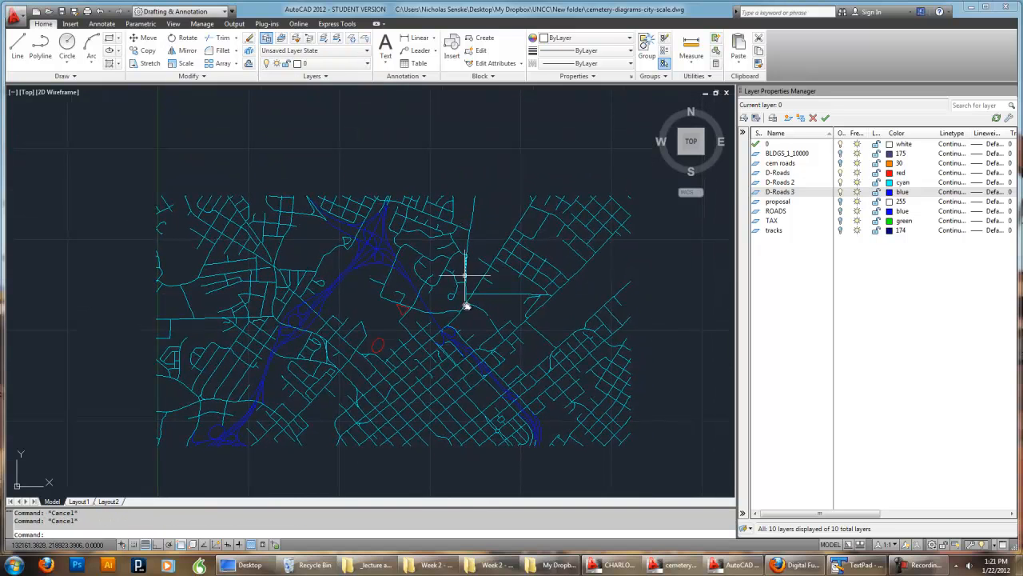
pyautogui.scroll(2, 499, 329)
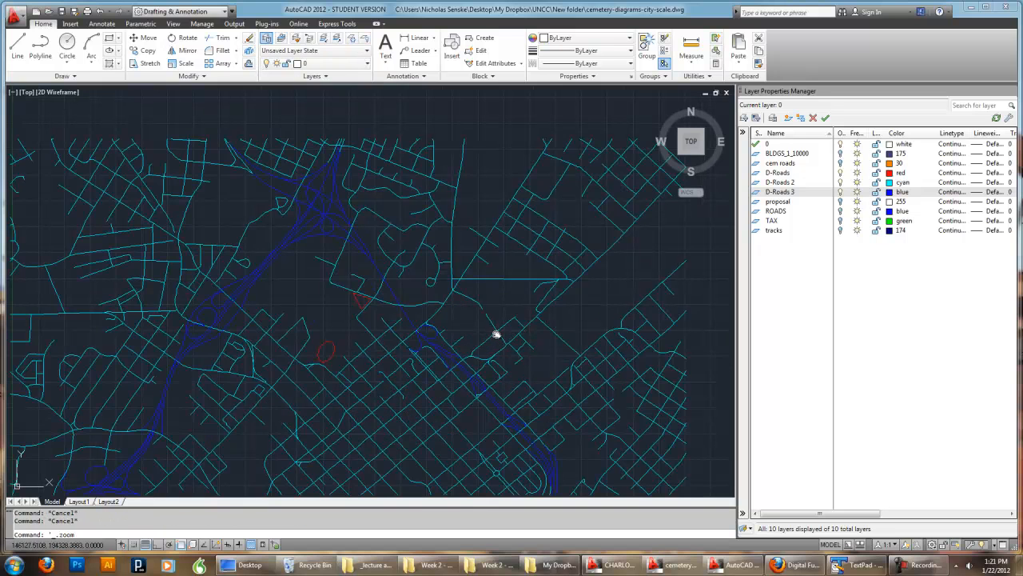
pyautogui.middleClick(496, 334)
pyautogui.middleClick(496, 334)
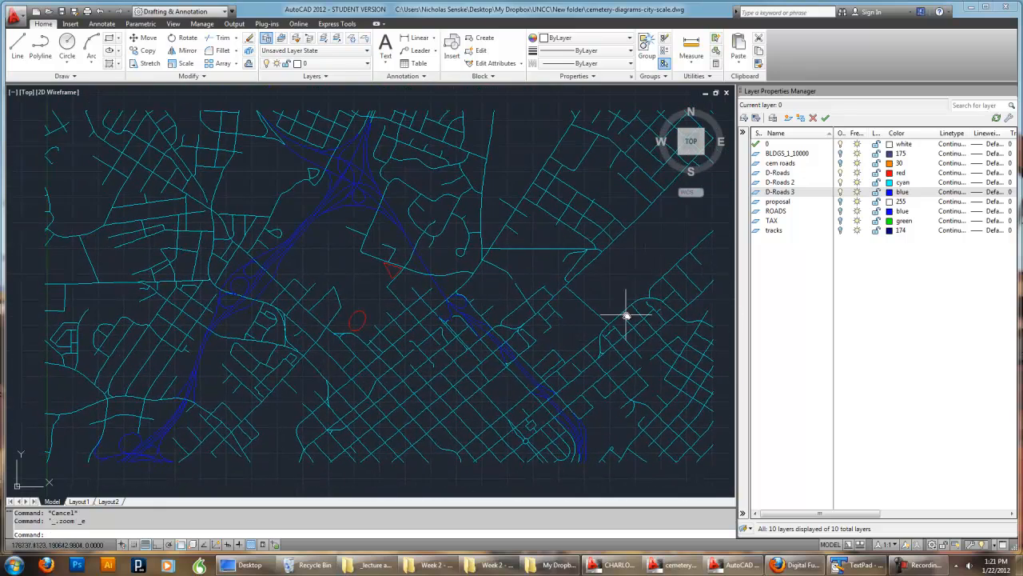
pyautogui.scroll(4, 584, 473)
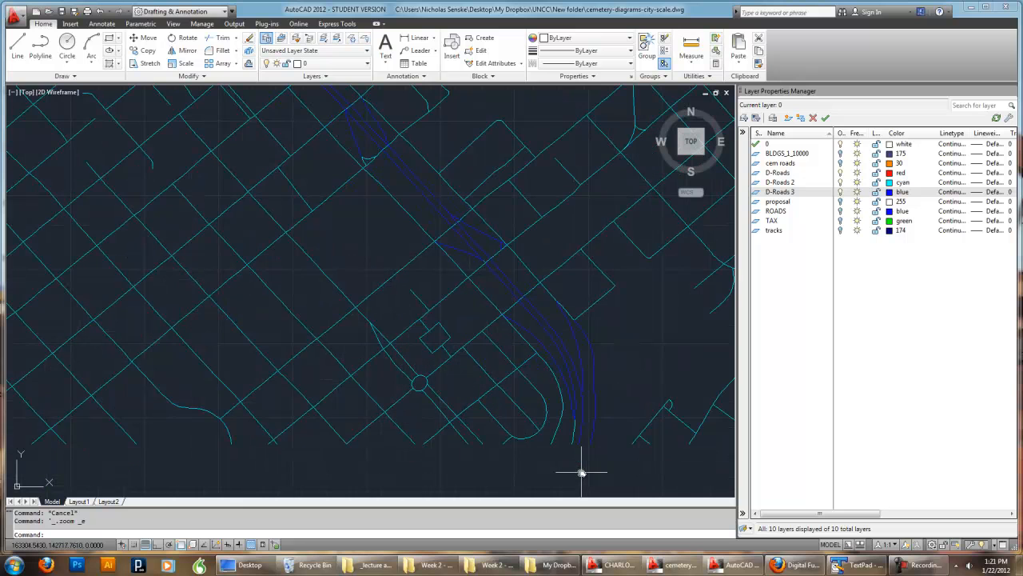
pyautogui.click(587, 475)
pyautogui.click(573, 441)
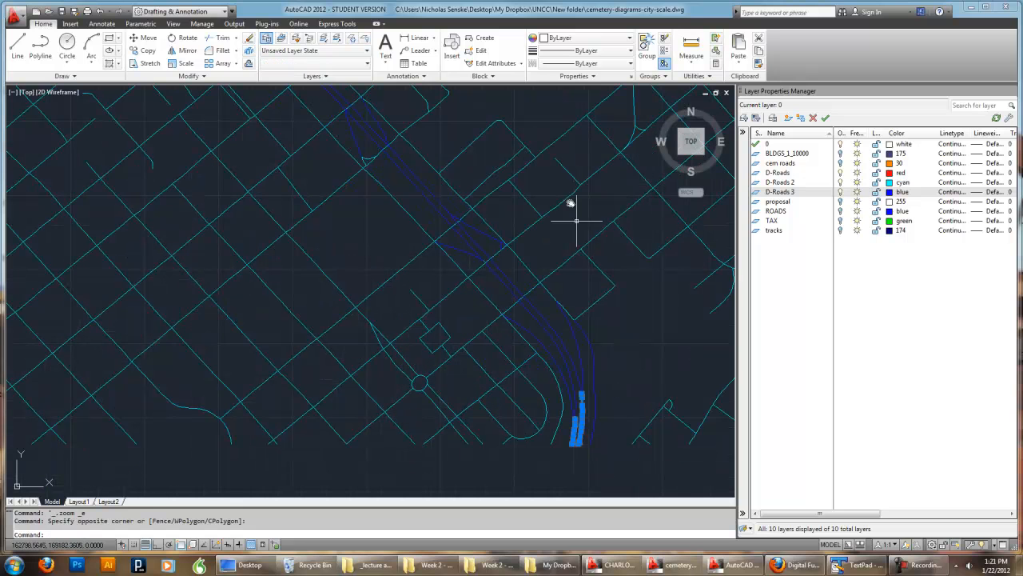
pyautogui.click(320, 63)
pyautogui.click(321, 128)
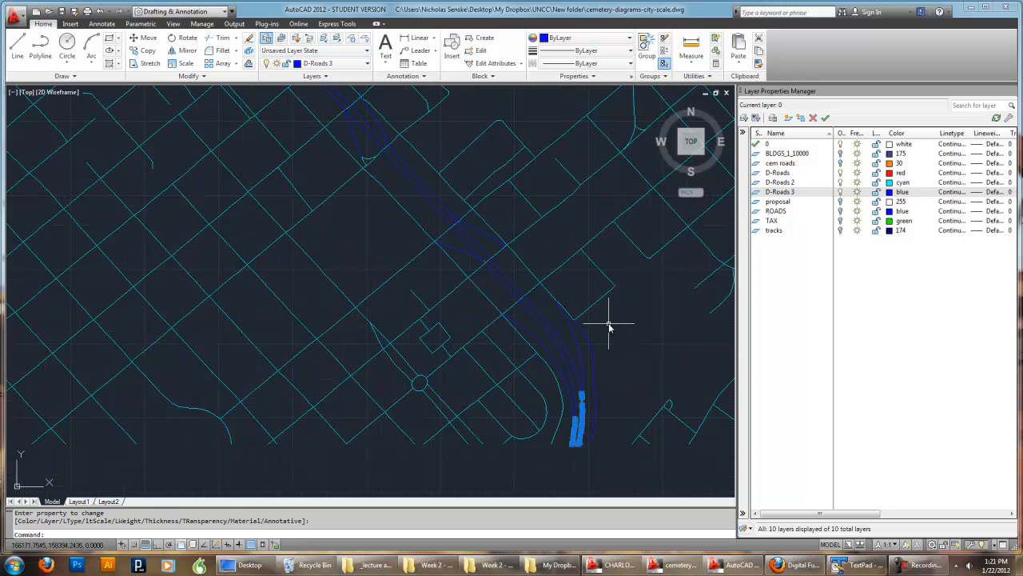
pyautogui.press('Escape')
pyautogui.press('Escape')
# Move the highway lanes and ramp running north from the interchange to the map edge to layer D-Roads 3
pyautogui.scroll(-5, 626, 295)
pyautogui.moveTo(626, 295); pyautogui.dragTo(576, 347, button='middle')
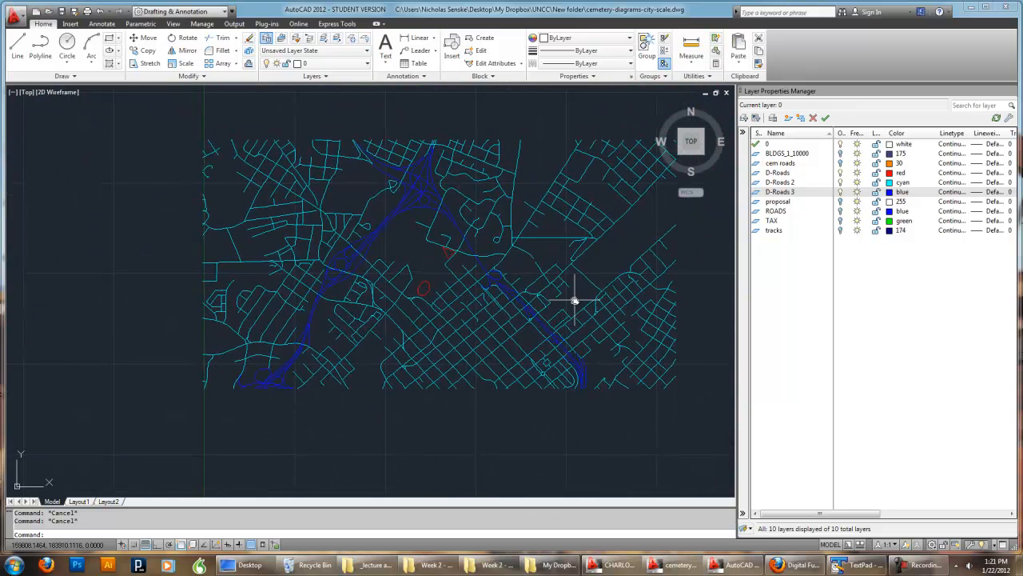
pyautogui.scroll(6, 435, 207)
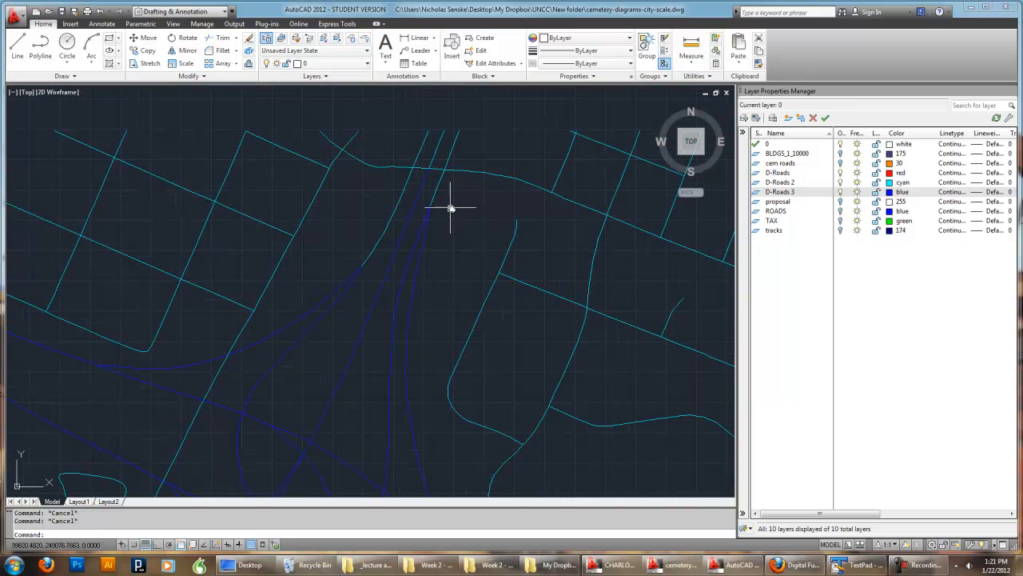
pyautogui.moveTo(451, 208); pyautogui.dragTo(384, 195)
pyautogui.moveTo(475, 149); pyautogui.dragTo(407, 130)
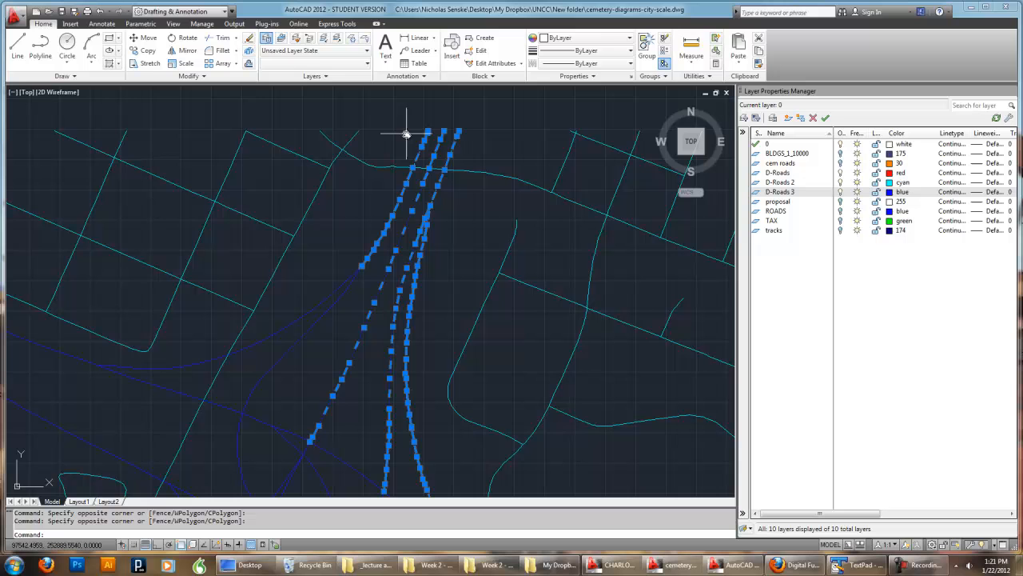
pyautogui.click(348, 67)
pyautogui.click(340, 141)
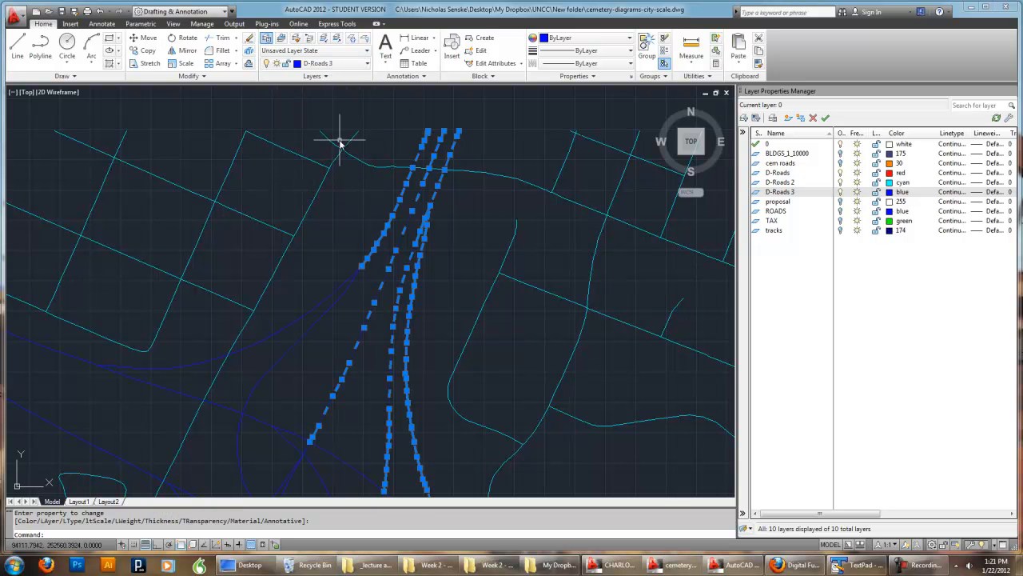
pyautogui.press('Escape')
pyautogui.scroll(-6, 622, 187)
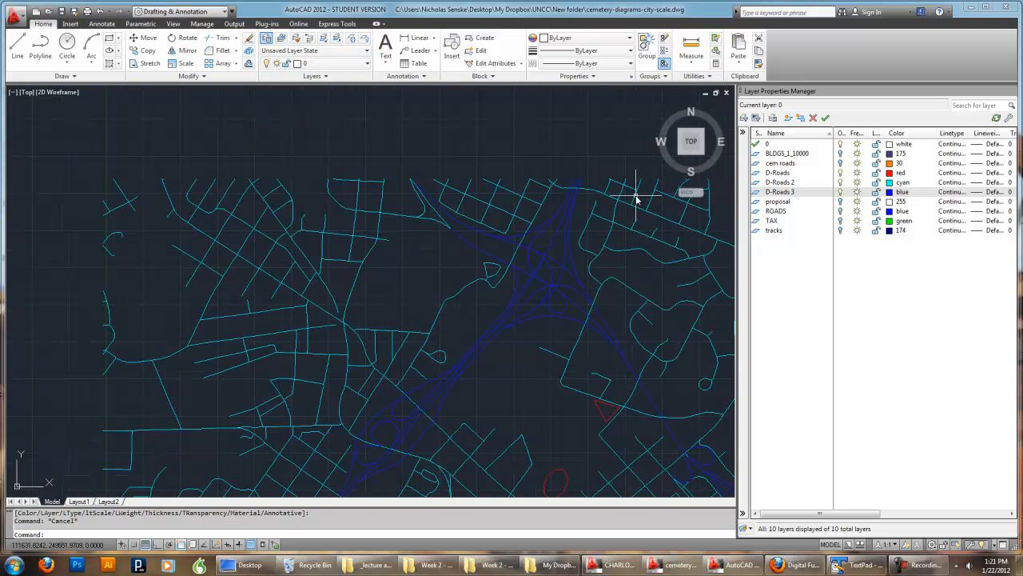
# Turn on the layers cem roads, ROADS, TAX and tracks to show the original base map
pyautogui.moveTo(524, 191); pyautogui.dragTo(514, 188, button='middle')
pyautogui.moveTo(564, 343)
pyautogui.mouseDown(button='middle')
pyautogui.moveTo(504, 269)
pyautogui.moveTo(523, 263)
pyautogui.mouseUp(button='middle')
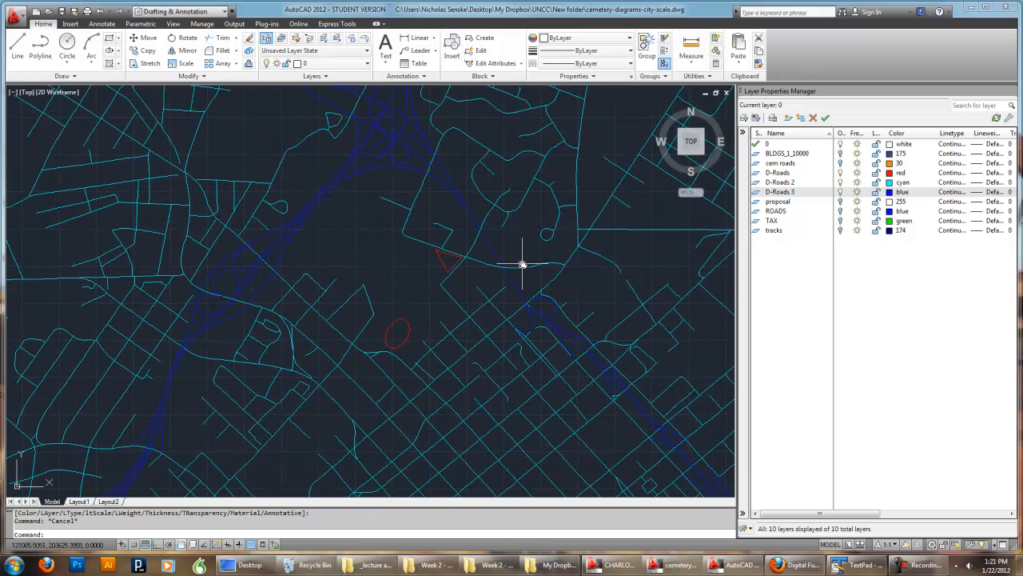
pyautogui.scroll(-4, 600, 251)
pyautogui.moveTo(598, 280); pyautogui.dragTo(463, 255, button='middle')
pyautogui.moveTo(624, 315)
pyautogui.mouseDown(button='middle')
pyautogui.moveTo(532, 272)
pyautogui.moveTo(541, 279)
pyautogui.mouseUp(button='middle')
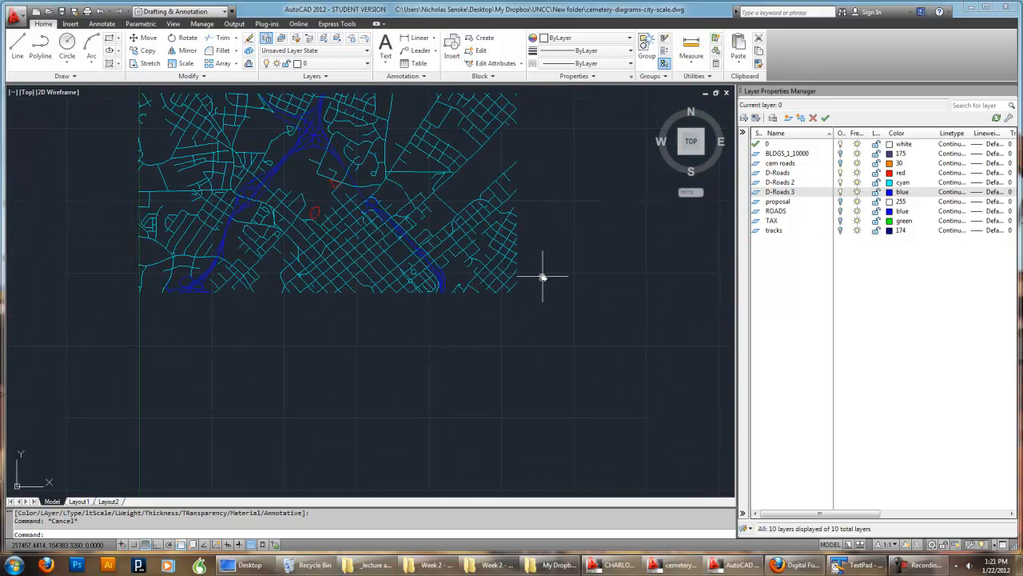
pyautogui.click(840, 164)
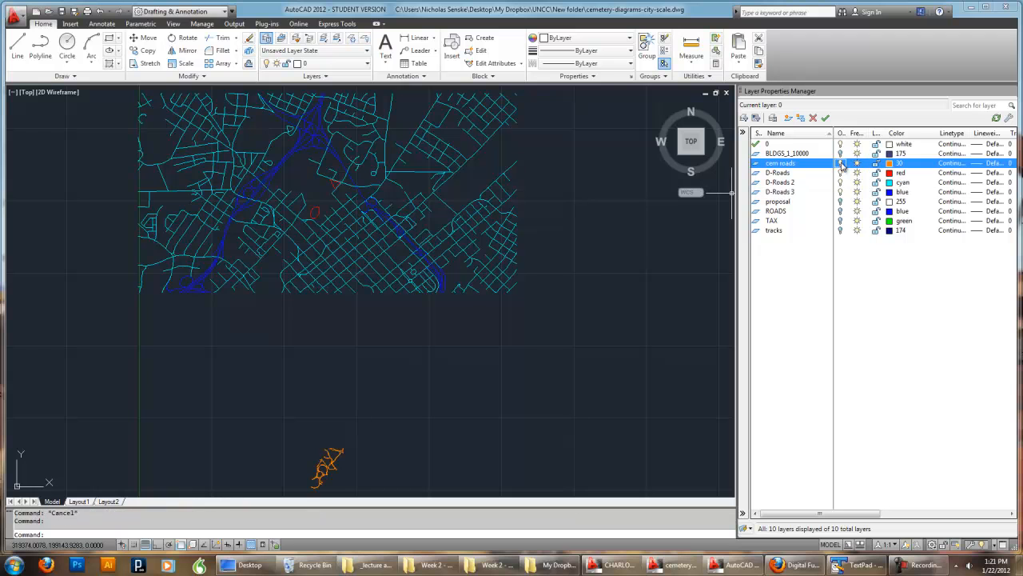
pyautogui.click(841, 211)
pyautogui.click(840, 221)
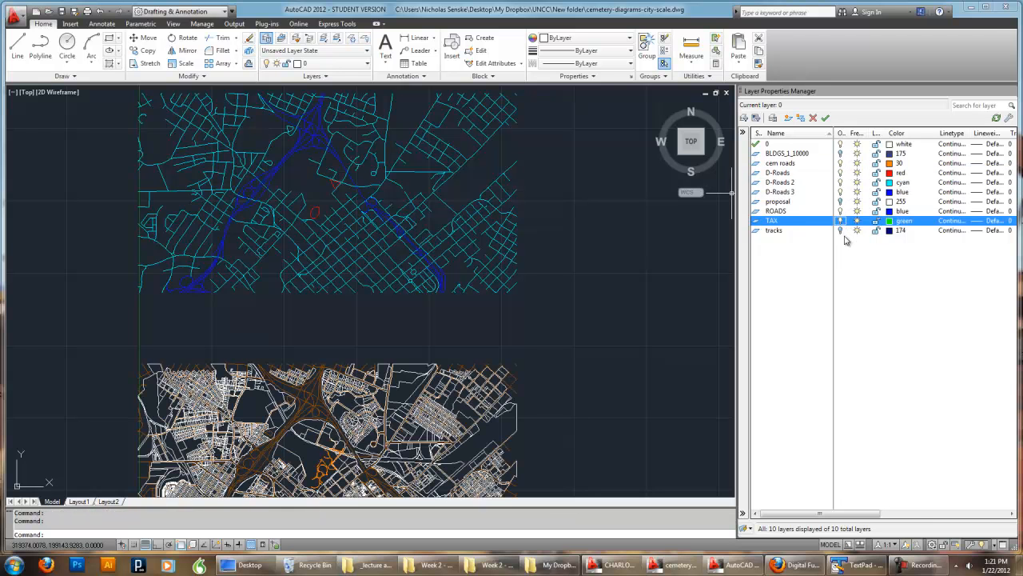
pyautogui.click(840, 230)
# Examine the color-coded road diagram and compare it with the original base map below it
pyautogui.moveTo(628, 379); pyautogui.dragTo(646, 455, button='middle')
pyautogui.scroll(5, 366, 223)
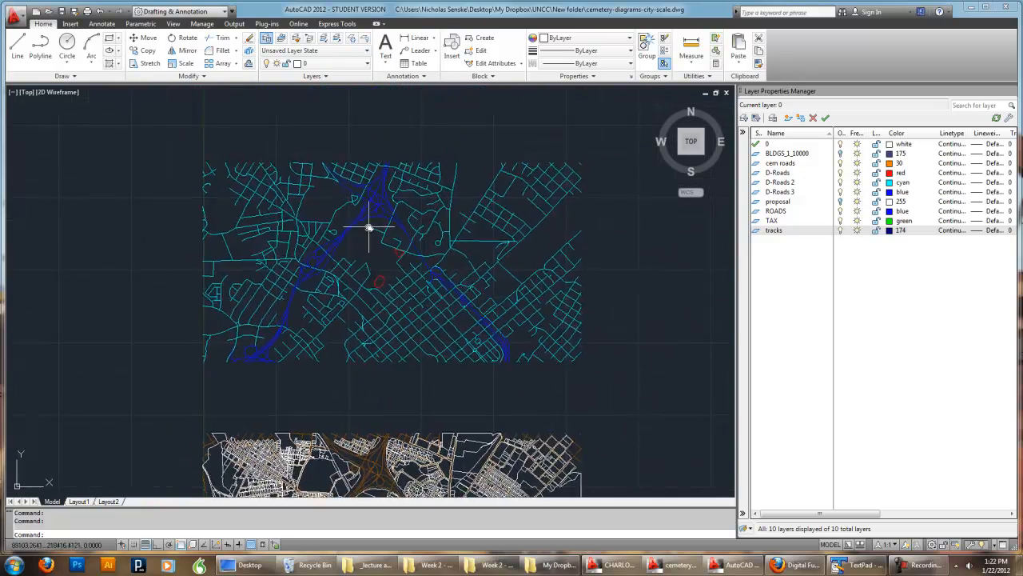
pyautogui.scroll(-4, 532, 228)
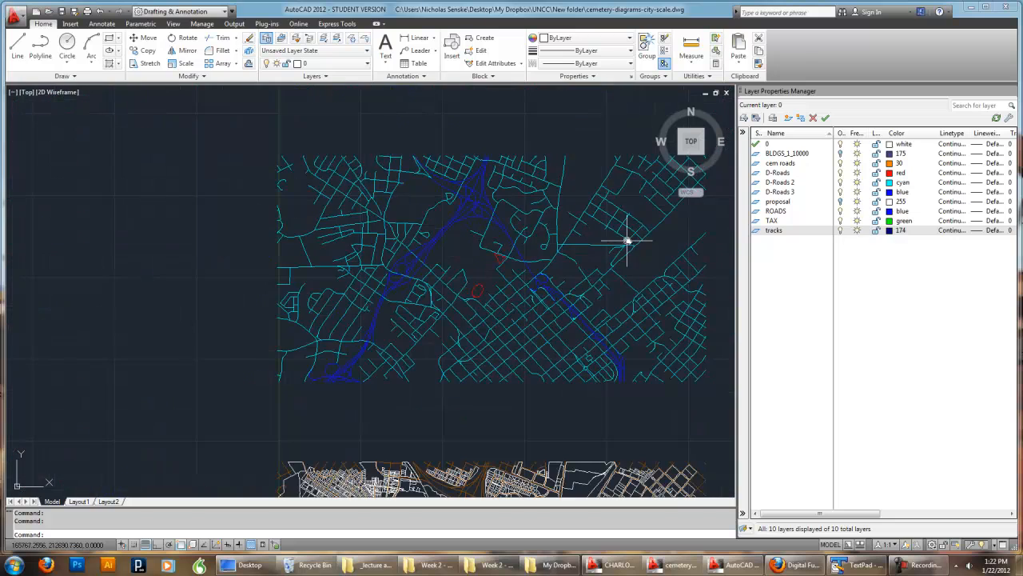
pyautogui.scroll(2, 514, 183)
pyautogui.scroll(-2, 567, 229)
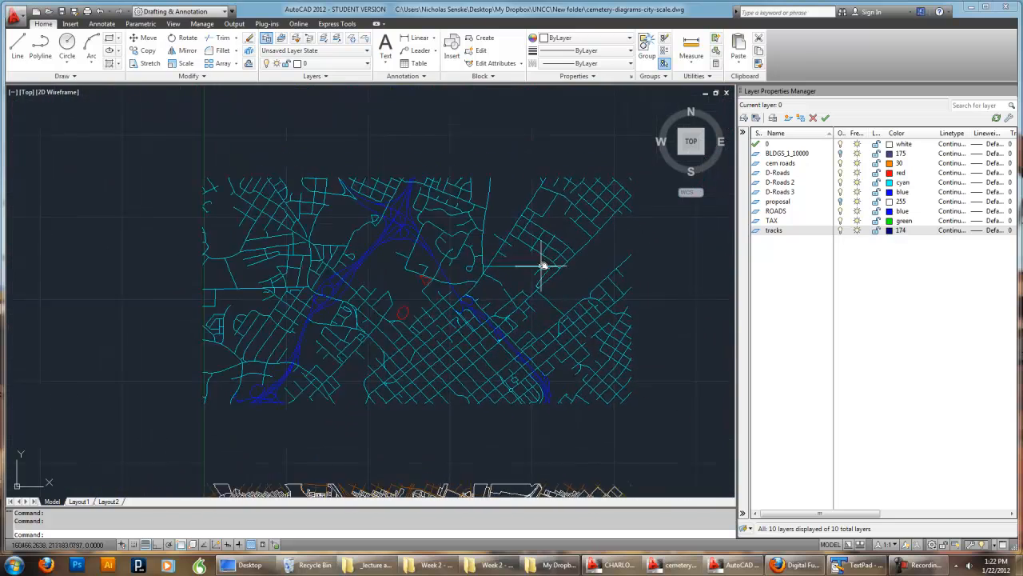
pyautogui.scroll(2, 542, 266)
pyautogui.scroll(2, 512, 263)
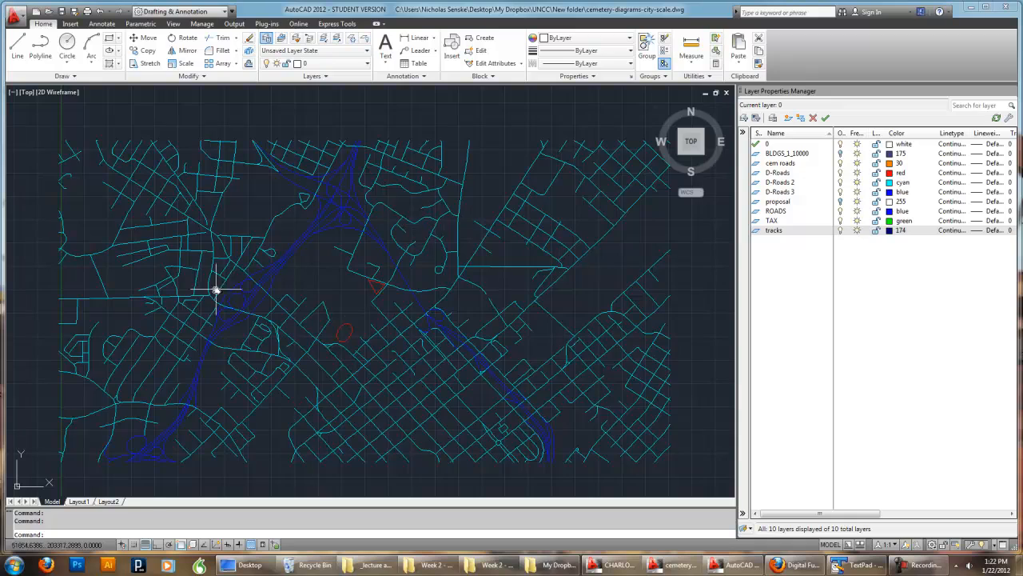
pyautogui.scroll(-2, 414, 304)
pyautogui.moveTo(414, 304); pyautogui.dragTo(413, 147, button='middle')
pyautogui.moveTo(386, 297); pyautogui.dragTo(446, 89, button='middle')
pyautogui.moveTo(421, 196); pyautogui.dragTo(442, 309, button='middle')
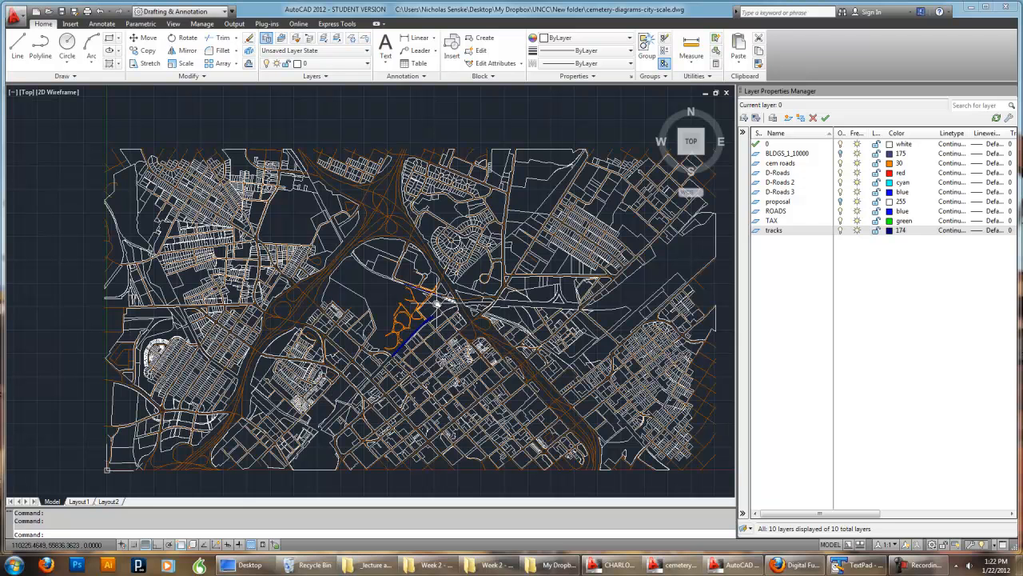
# Turn off the layer ROADS to hide the street lines on the original base map
pyautogui.scroll(3, 425, 303)
pyautogui.moveTo(338, 296); pyautogui.dragTo(362, 281, button='middle')
pyautogui.click(333, 54)
pyautogui.click(336, 53)
pyautogui.click(339, 64)
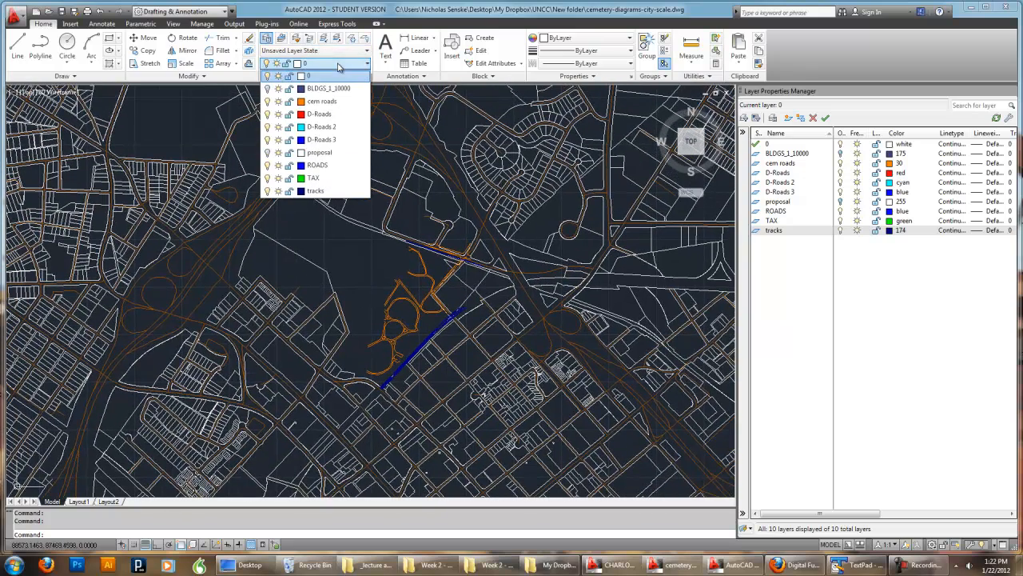
pyautogui.click(378, 269)
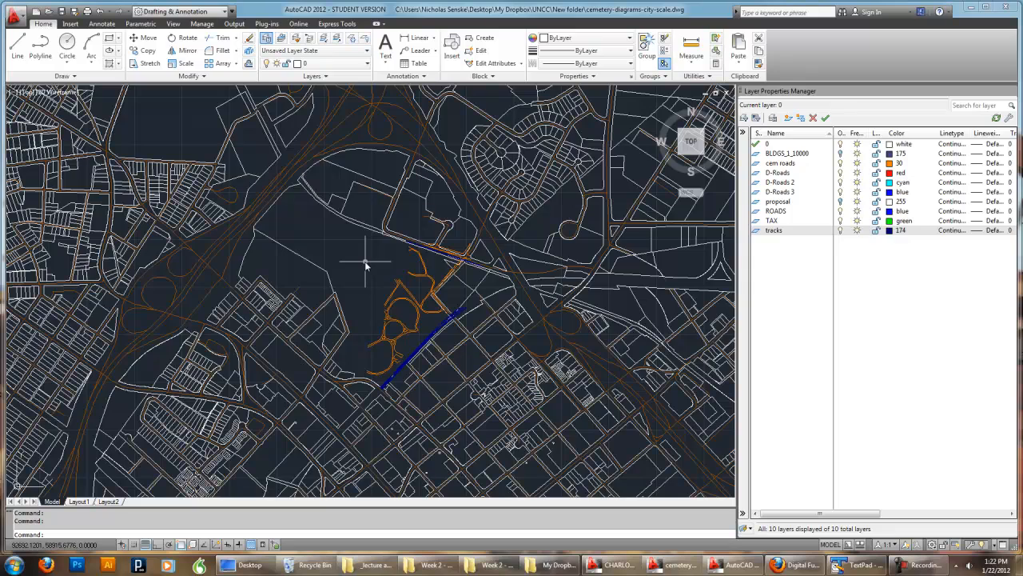
pyautogui.moveTo(372, 279)
pyautogui.mouseDown(button='middle')
pyautogui.moveTo(387, 201)
pyautogui.moveTo(359, 235)
pyautogui.moveTo(328, 315)
pyautogui.moveTo(373, 277)
pyautogui.moveTo(370, 254)
pyautogui.mouseUp(button='middle')
pyautogui.moveTo(298, 138); pyautogui.dragTo(233, 200, button='middle')
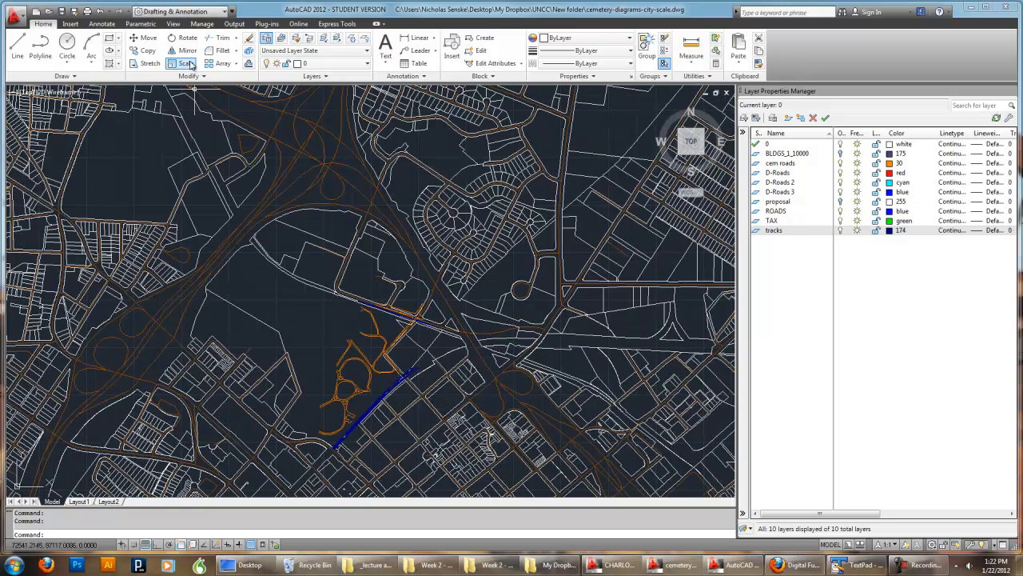
pyautogui.click(310, 64)
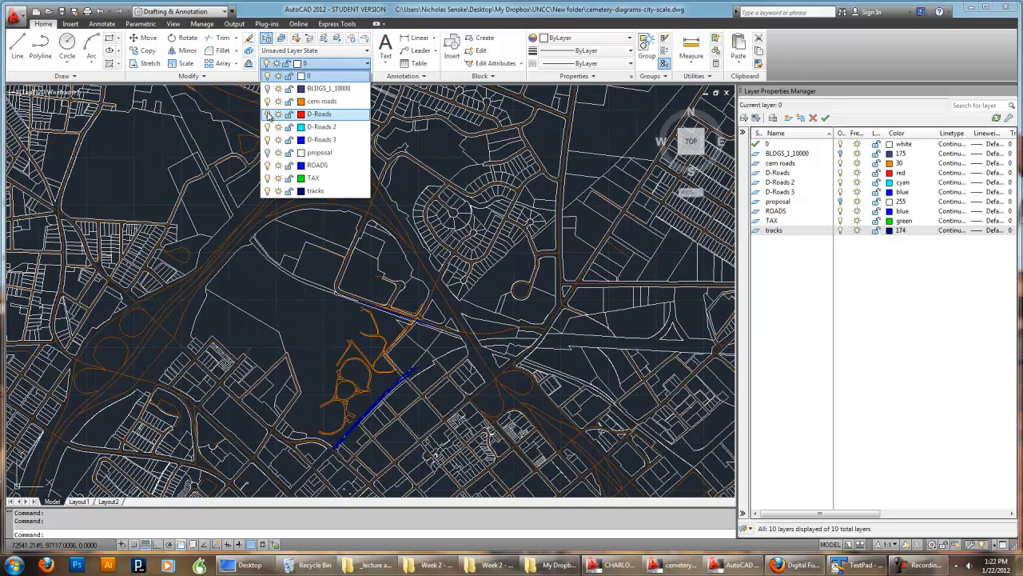
pyautogui.click(268, 165)
pyautogui.click(294, 323)
# Examine the base map's parcel lines around the cemetery and across the city with the street lines hidden
pyautogui.moveTo(306, 327)
pyautogui.mouseDown(button='middle')
pyautogui.moveTo(315, 302)
pyautogui.moveTo(373, 284)
pyautogui.moveTo(373, 190)
pyautogui.mouseUp(button='middle')
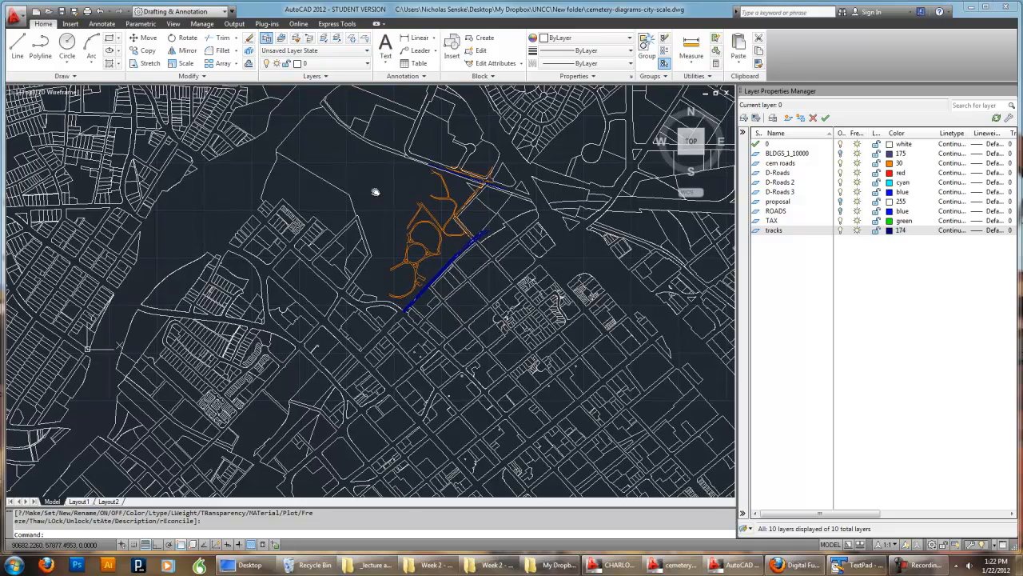
pyautogui.moveTo(375, 191); pyautogui.dragTo(369, 378, button='middle')
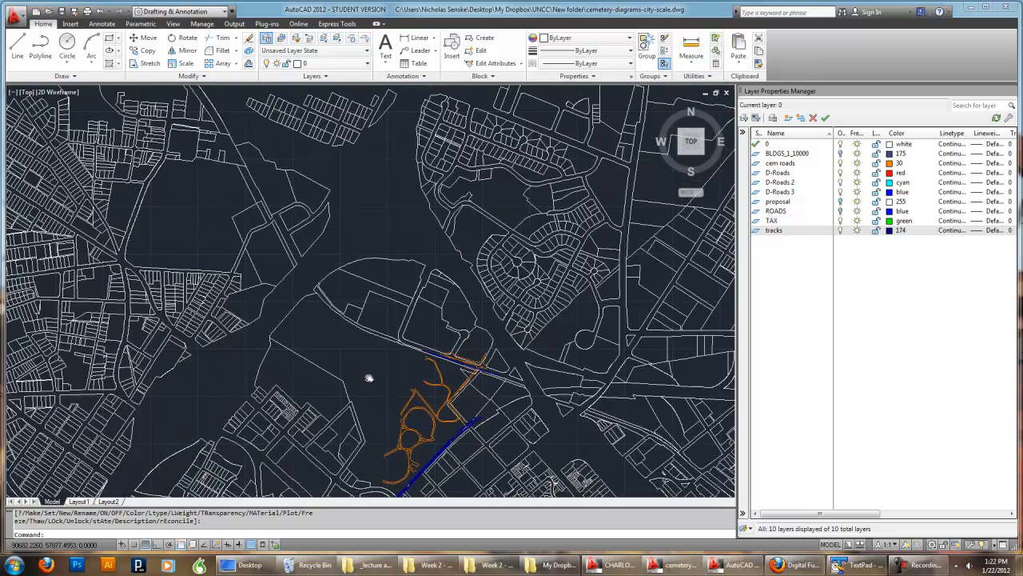
pyautogui.moveTo(350, 229)
pyautogui.mouseDown(button='middle')
pyautogui.moveTo(339, 347)
pyautogui.moveTo(320, 144)
pyautogui.mouseUp(button='middle')
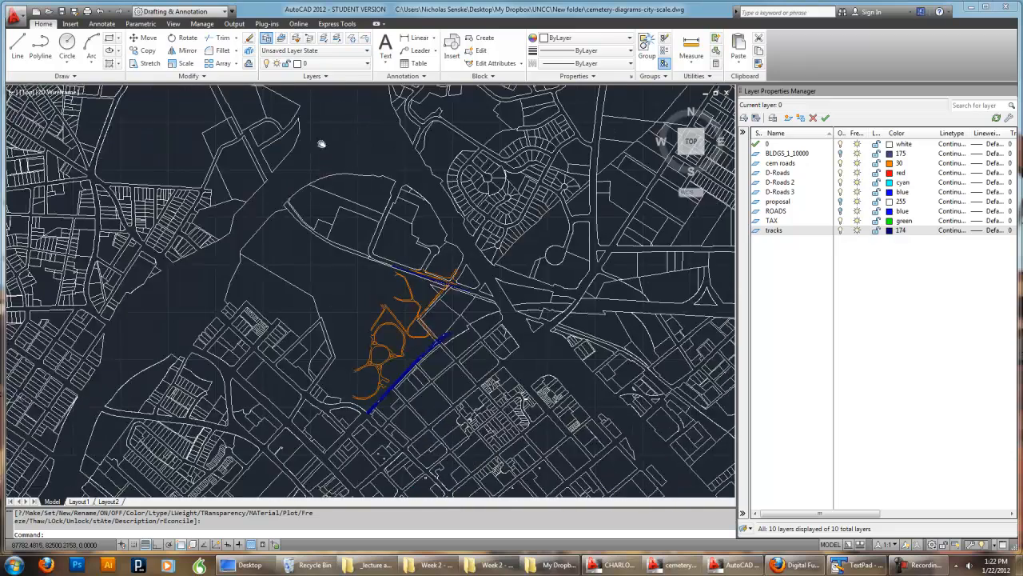
pyautogui.scroll(-2, 321, 144)
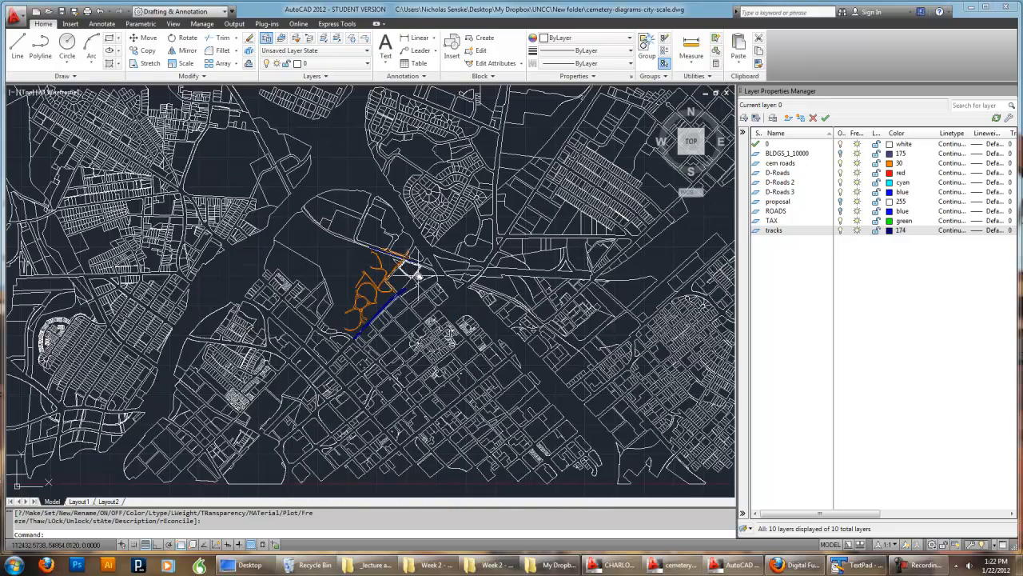
pyautogui.moveTo(416, 140); pyautogui.dragTo(415, 353, button='middle')
pyautogui.moveTo(392, 193); pyautogui.dragTo(377, 383, button='middle')
pyautogui.moveTo(381, 258)
pyautogui.mouseDown(button='middle')
pyautogui.moveTo(375, 352)
pyautogui.moveTo(355, 400)
pyautogui.moveTo(424, 350)
pyautogui.moveTo(431, 331)
pyautogui.mouseUp(button='middle')
pyautogui.scroll(-2, 355, 401)
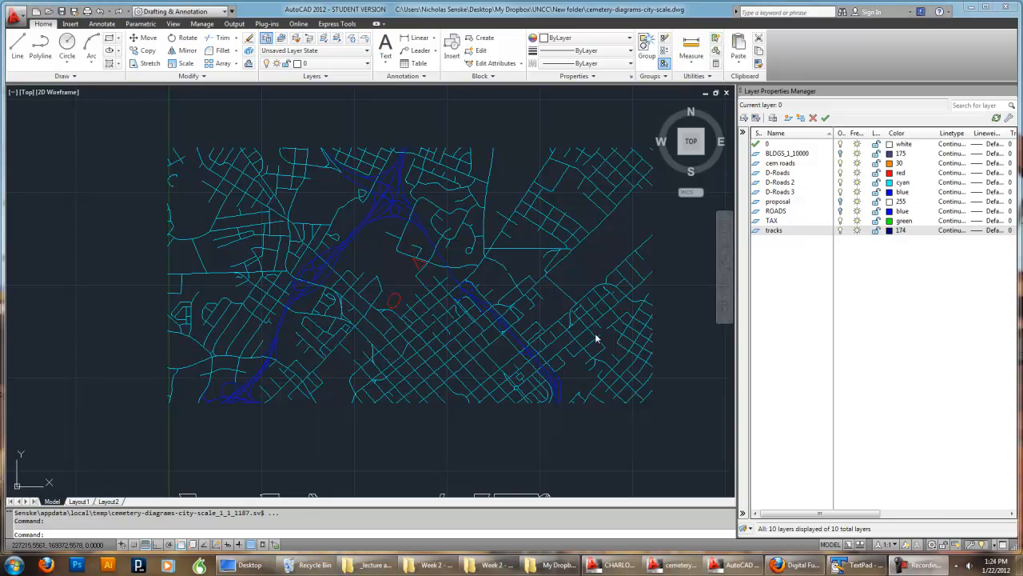
# Examine the color-coded road and highway diagram above the base map
pyautogui.moveTo(674, 332)
pyautogui.mouseDown(button='middle')
pyautogui.moveTo(639, 327)
pyautogui.moveTo(668, 335)
pyautogui.mouseUp(button='middle')
pyautogui.middleClick(668, 335)
pyautogui.middleClick(667, 335)
pyautogui.scroll(1, 605, 333)
pyautogui.moveTo(328, 239)
pyautogui.mouseDown(button='middle')
pyautogui.moveTo(392, 267)
pyautogui.moveTo(490, 335)
pyautogui.mouseUp(button='middle')
pyautogui.scroll(1, 356, 228)
pyautogui.scroll(2, 361, 231)
pyautogui.moveTo(356, 231)
pyautogui.mouseDown(button='middle')
pyautogui.moveTo(517, 315)
pyautogui.moveTo(539, 364)
pyautogui.moveTo(568, 329)
pyautogui.mouseUp(button='middle')
pyautogui.scroll(-2, 567, 331)
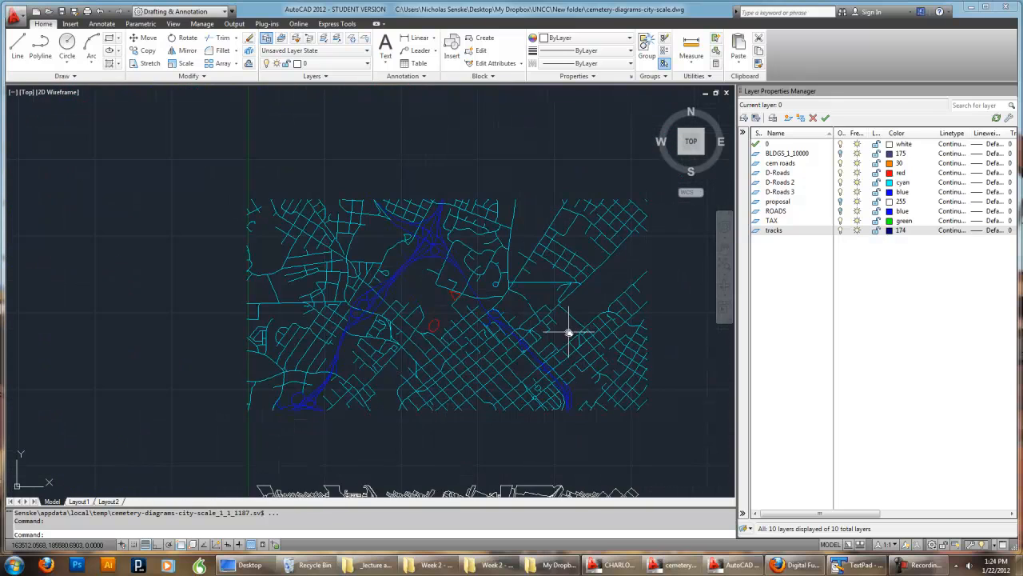
# Turn off the layers cem roads, 0, TAX and tracks, accepting that the current layer is turned off
pyautogui.click(841, 164)
pyautogui.moveTo(624, 349)
pyautogui.mouseDown(button='middle')
pyautogui.moveTo(587, 256)
pyautogui.moveTo(575, 271)
pyautogui.mouseUp(button='middle')
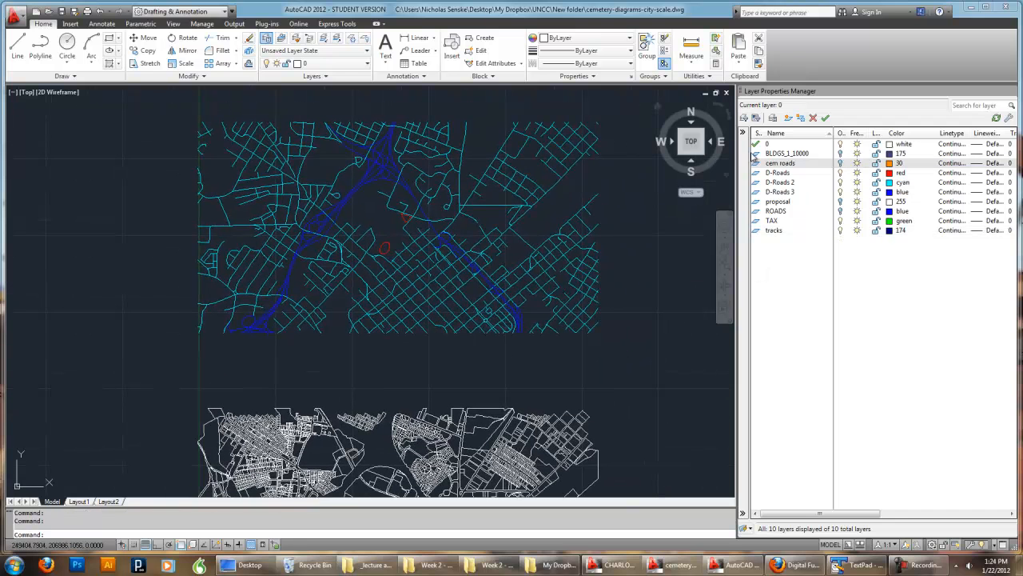
pyautogui.click(841, 145)
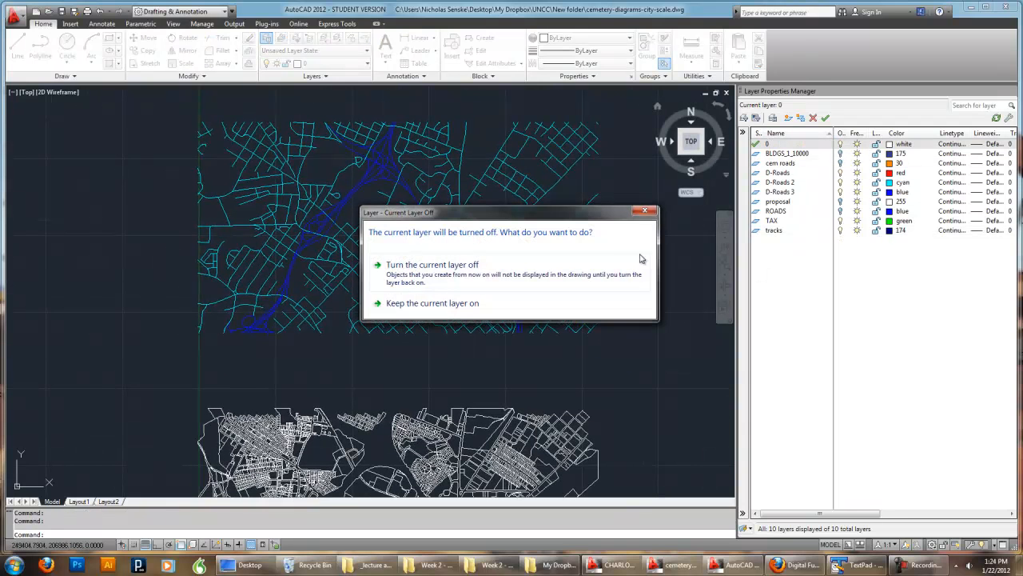
pyautogui.click(593, 276)
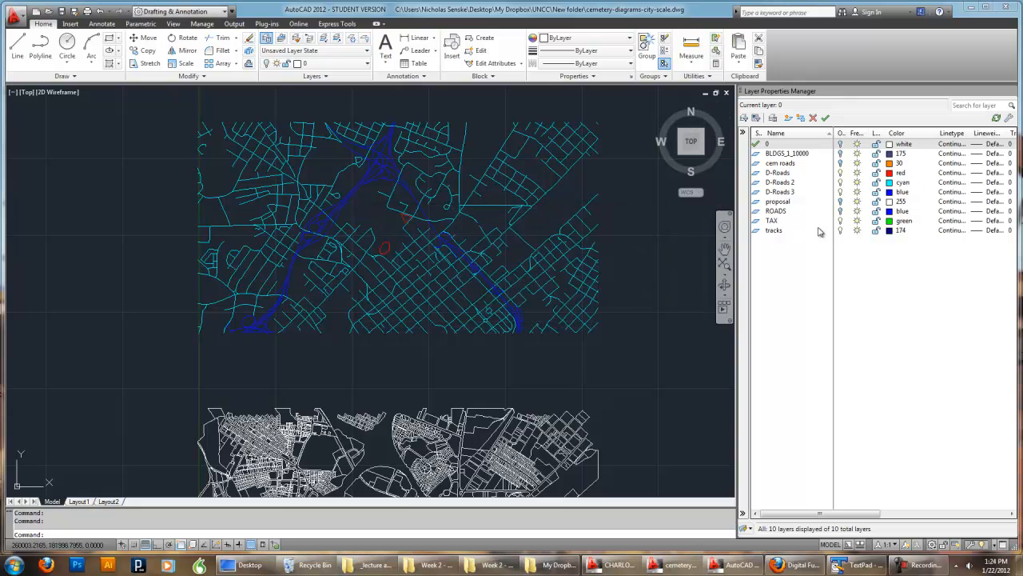
pyautogui.click(840, 222)
pyautogui.click(841, 231)
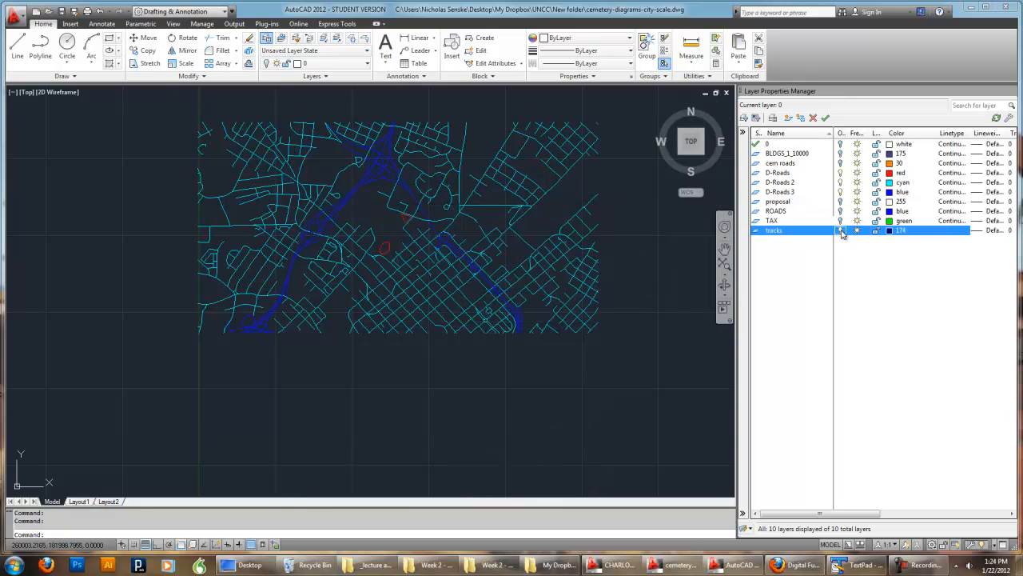
# Copy the whole color-coded diagram horizontally with Ortho on, placing one copy just east of the original
pyautogui.moveTo(631, 304); pyautogui.dragTo(529, 325, button='middle')
pyautogui.click(568, 382)
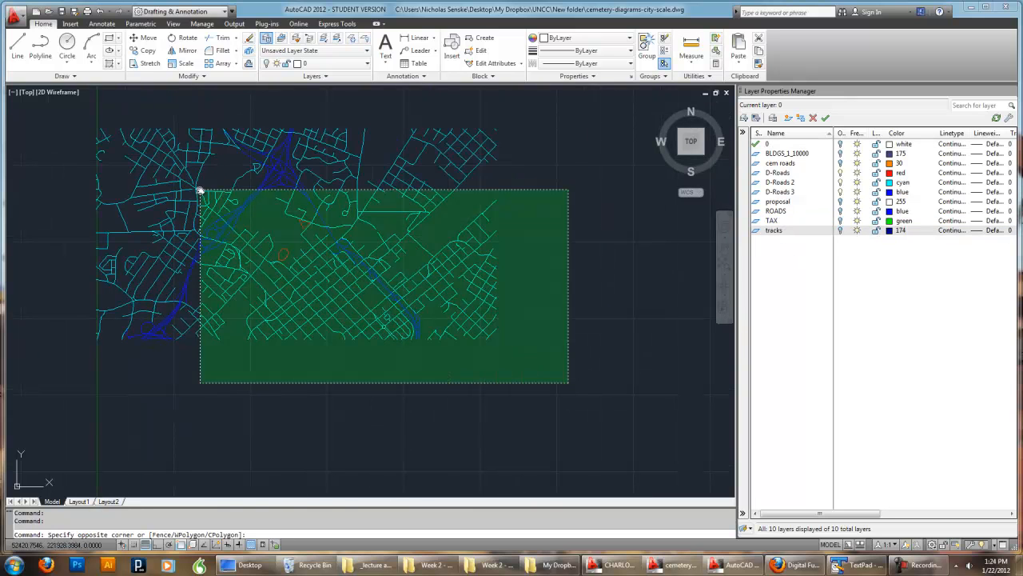
pyautogui.click(76, 112)
pyautogui.write('co')
pyautogui.press('Return')
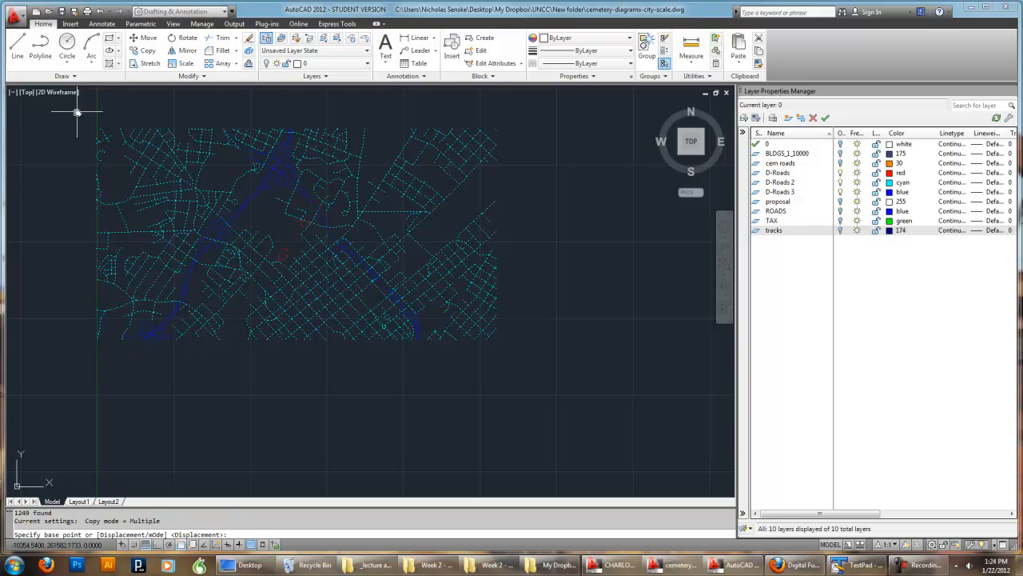
pyautogui.click(216, 386)
pyautogui.scroll(-5, 536, 350)
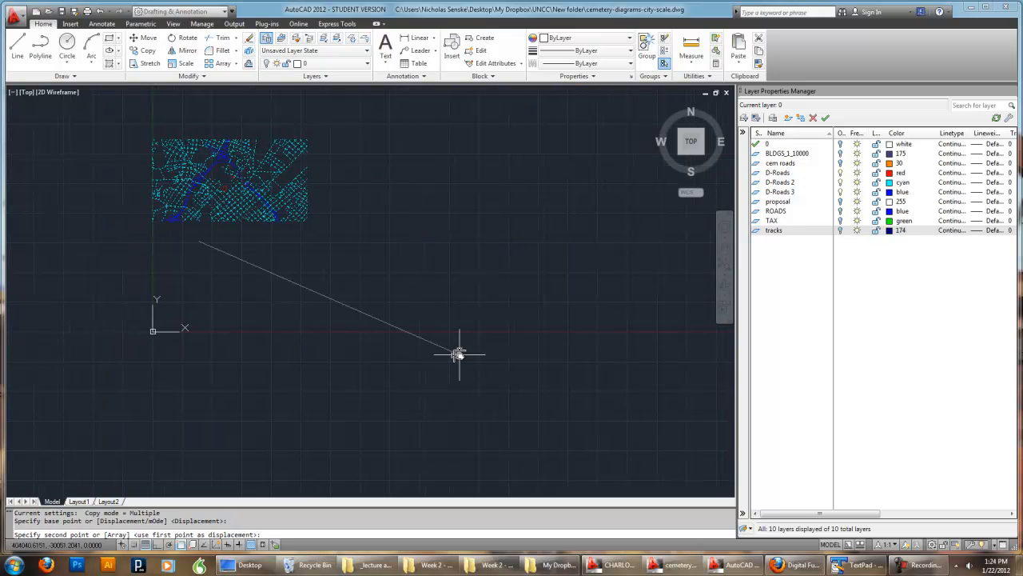
pyautogui.scroll(8, 320, 221)
pyautogui.press('F8')
pyautogui.keyDown('shift'); pyautogui.click(430, 263); pyautogui.keyUp('shift')
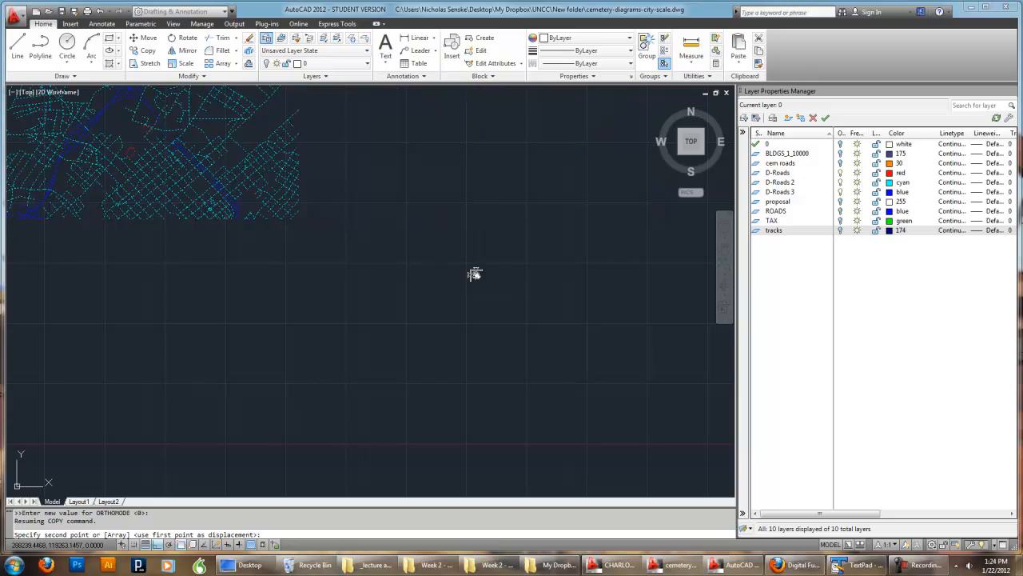
pyautogui.moveTo(628, 302); pyautogui.dragTo(588, 409, button='middle')
pyautogui.press('Escape')
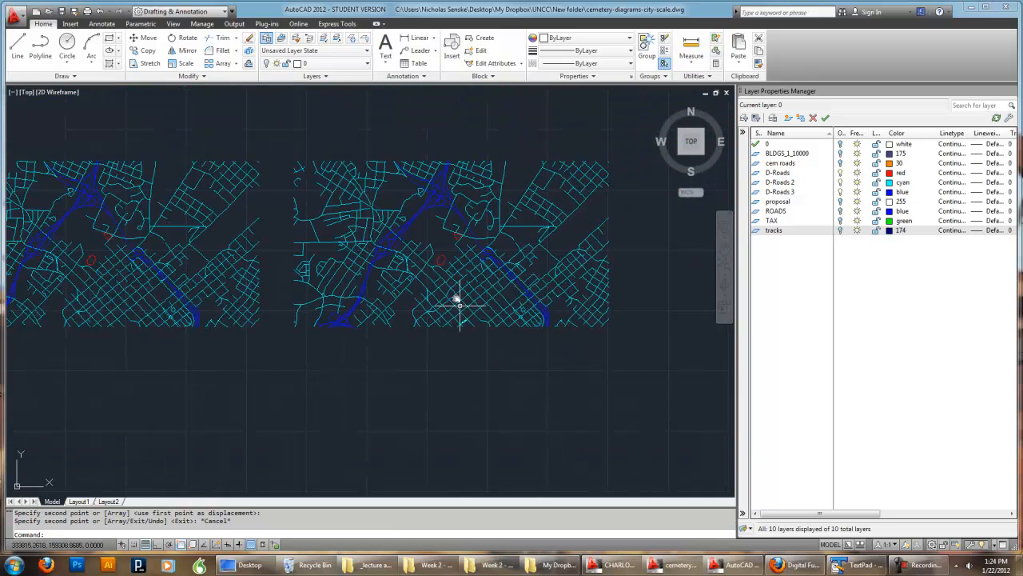
# In the copied diagram, select the road segments from the northern highway down to the corner northwest of the triangular cemetery
pyautogui.scroll(5, 457, 297)
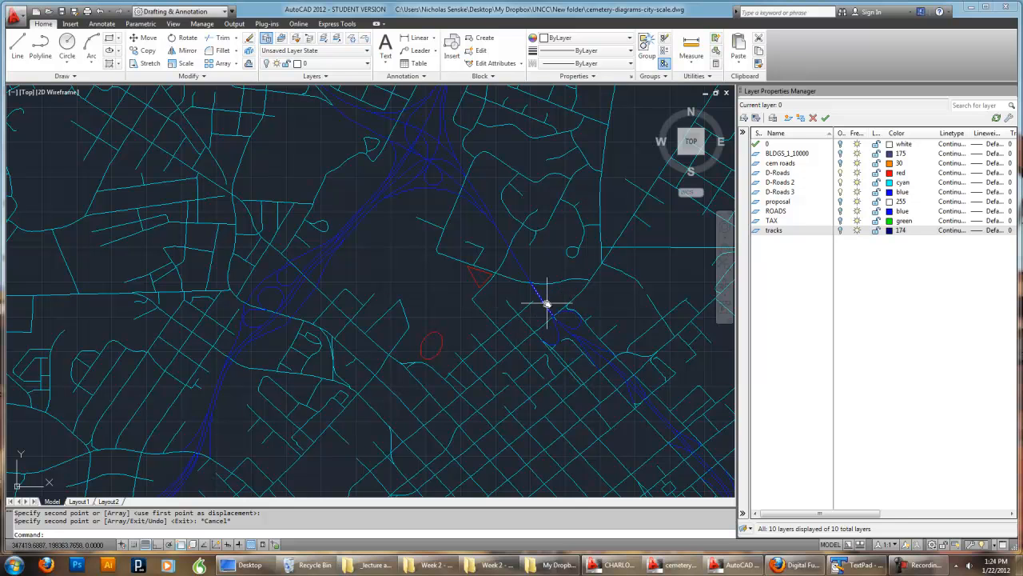
pyautogui.scroll(2, 478, 189)
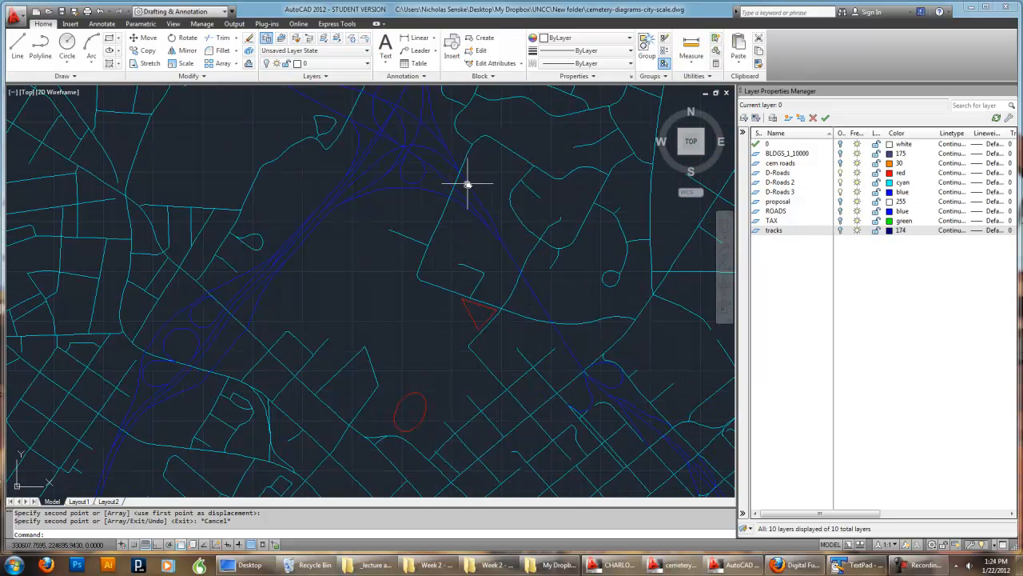
pyautogui.click(456, 183)
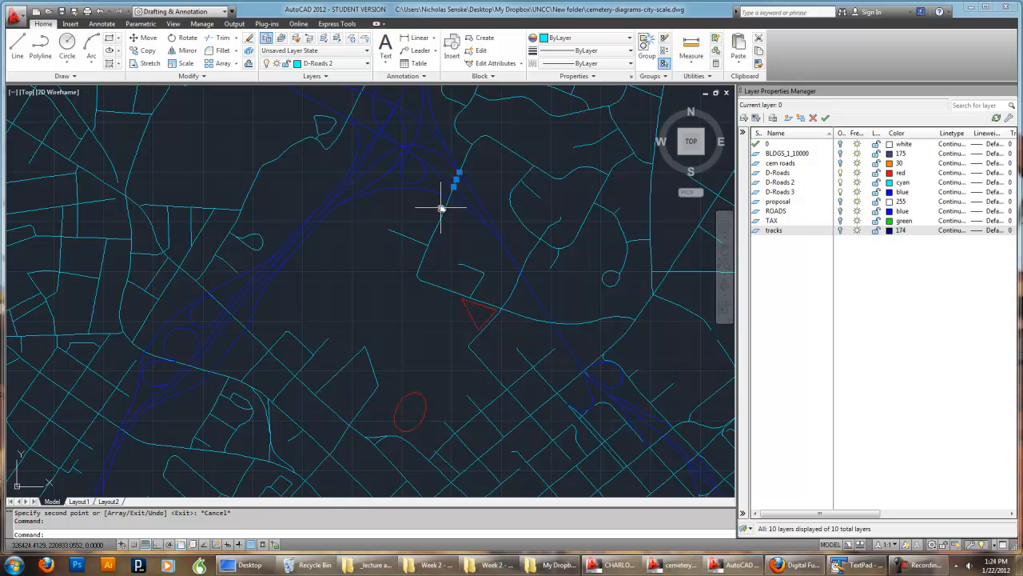
pyautogui.scroll(4, 448, 204)
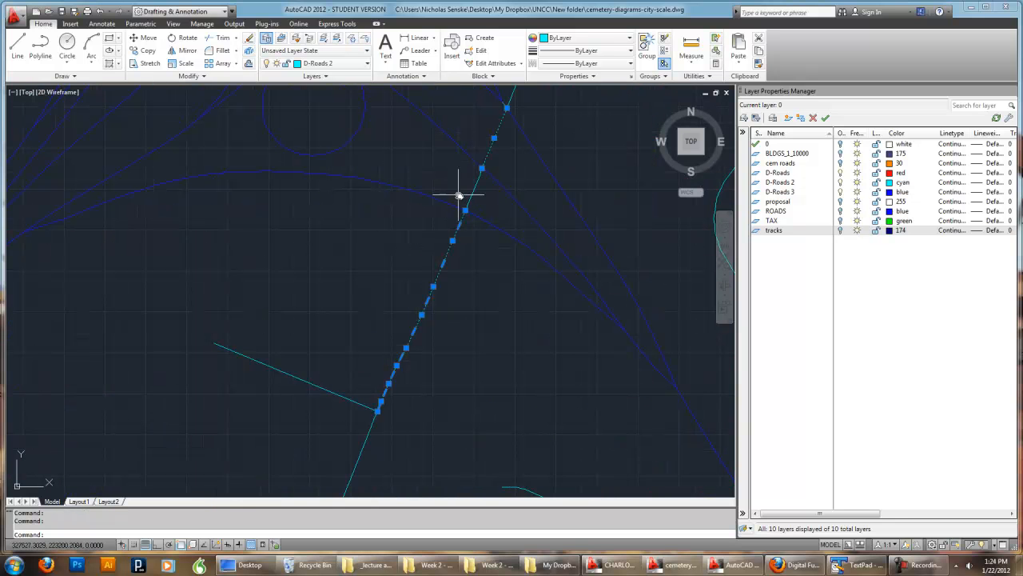
pyautogui.scroll(-4, 366, 290)
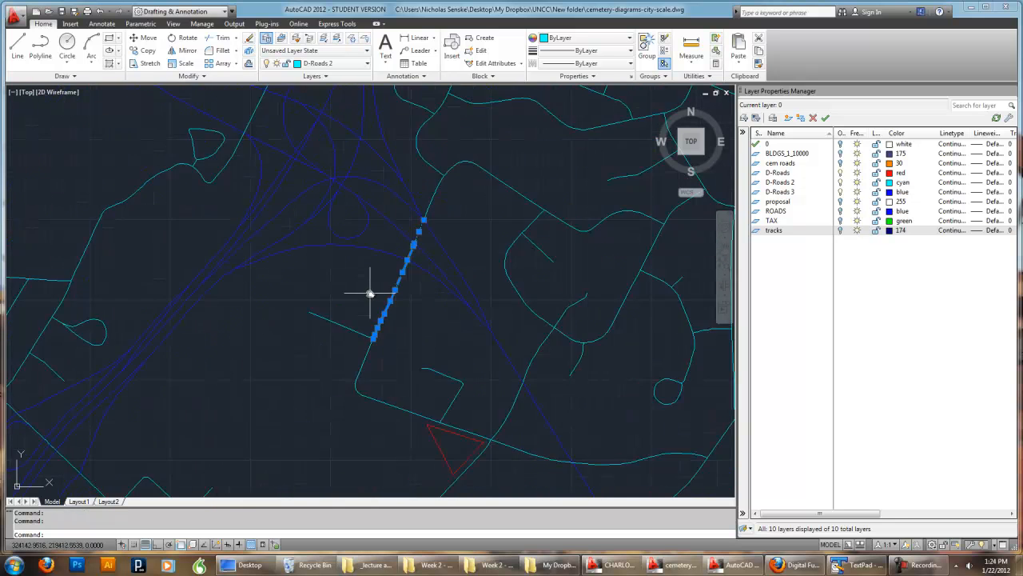
pyautogui.scroll(1, 370, 330)
pyautogui.click(369, 342)
pyautogui.scroll(-2, 383, 352)
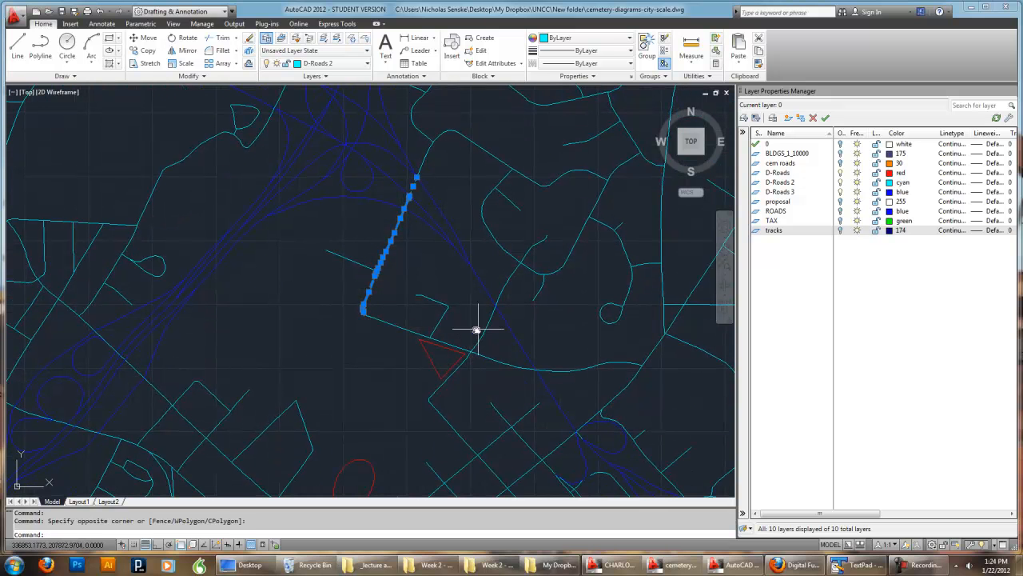
# Add to the selection the road crossing the highway northeast of the triangle and the curved road running east past it
pyautogui.click(495, 314)
pyautogui.click(488, 317)
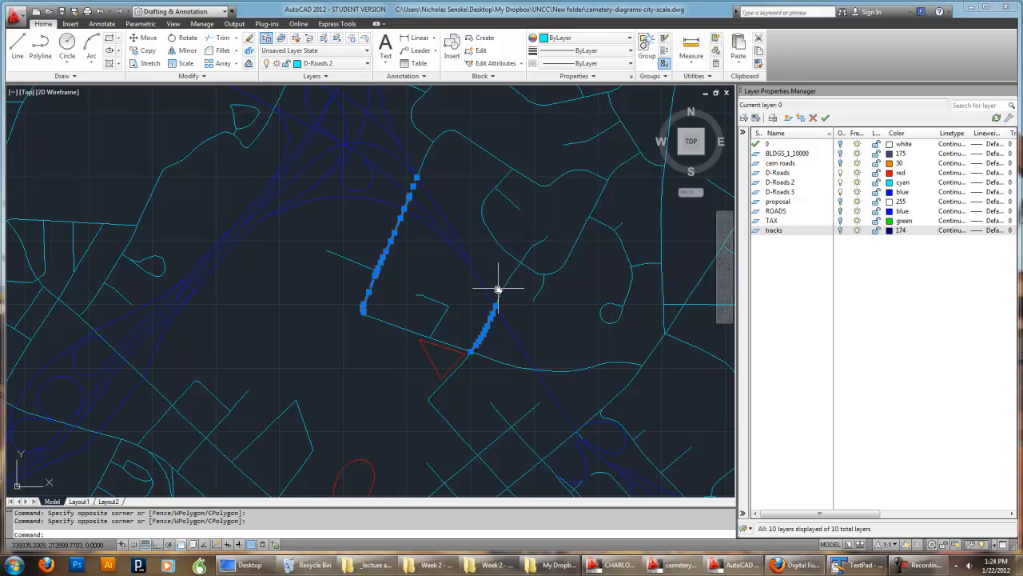
pyautogui.click(557, 370)
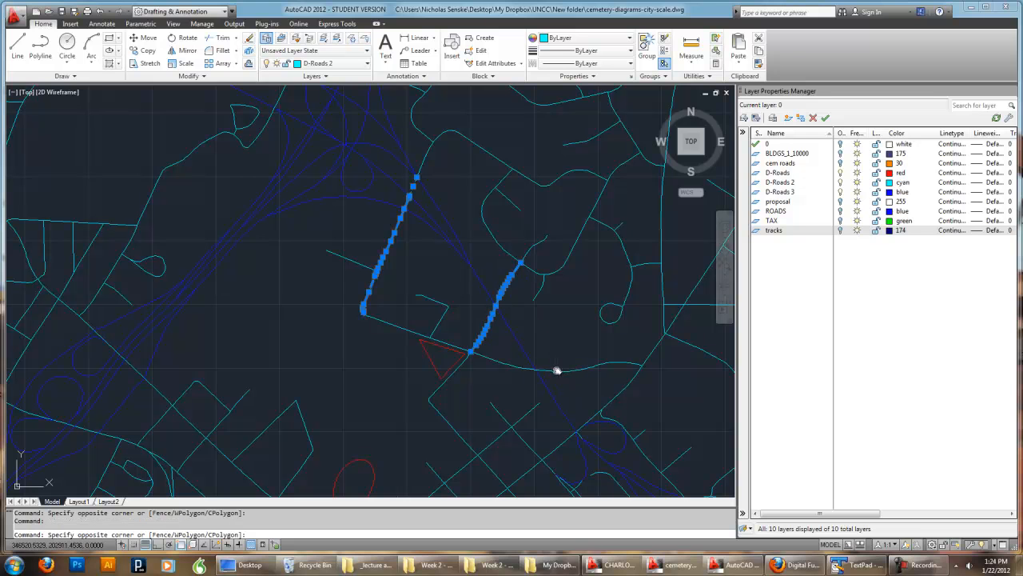
pyautogui.click(566, 372)
pyautogui.click(562, 370)
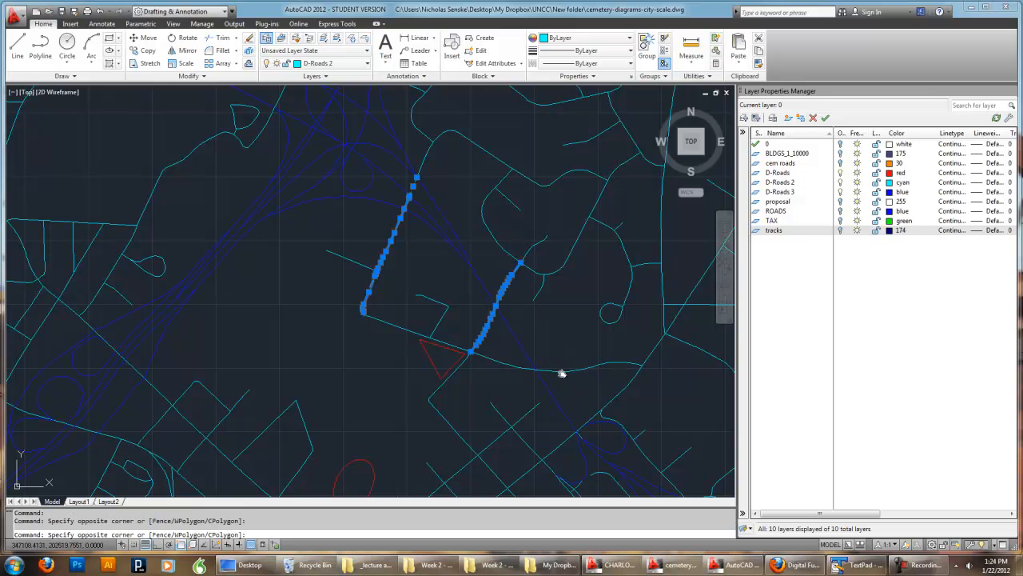
pyautogui.click(521, 366)
pyautogui.scroll(3, 443, 345)
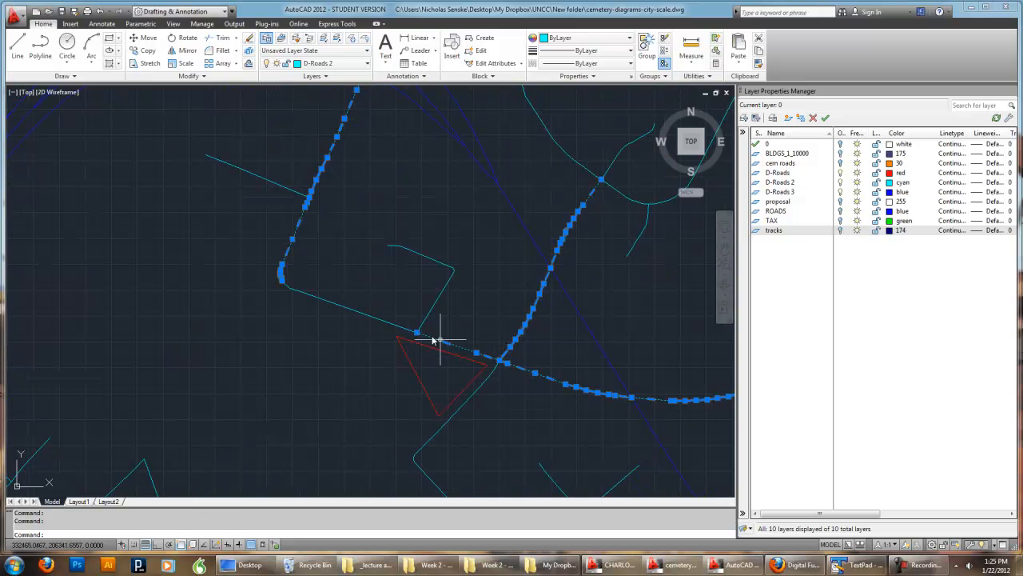
# Add to the selection the streets from the triangle's southeast side down to and along the cross street meeting the southeastern highway
pyautogui.click(484, 385)
pyautogui.moveTo(512, 398); pyautogui.dragTo(489, 272, button='middle')
pyautogui.scroll(-4, 428, 371)
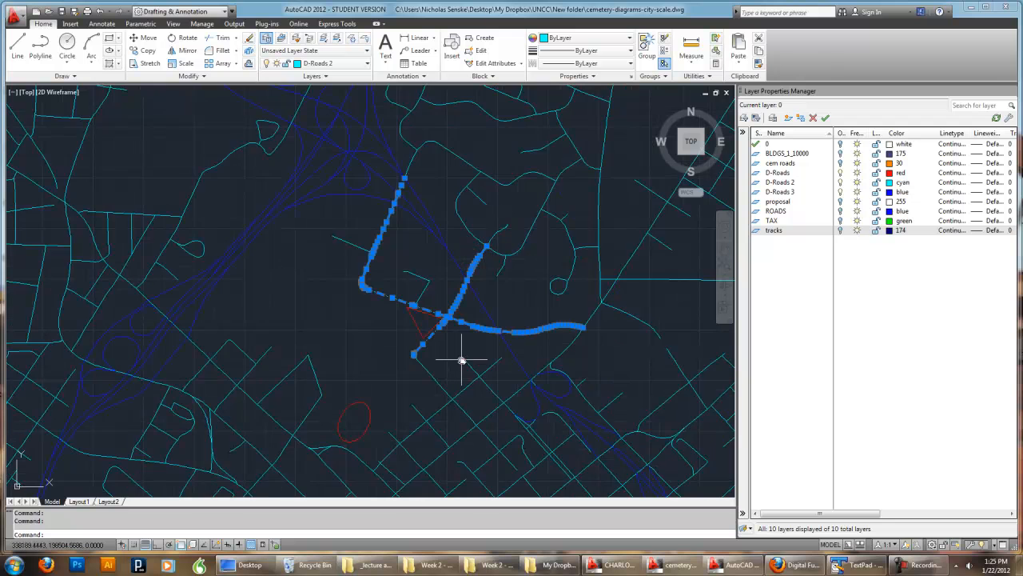
pyautogui.click(528, 362)
pyautogui.click(505, 387)
pyautogui.click(485, 393)
pyautogui.moveTo(459, 392); pyautogui.dragTo(470, 366, button='middle')
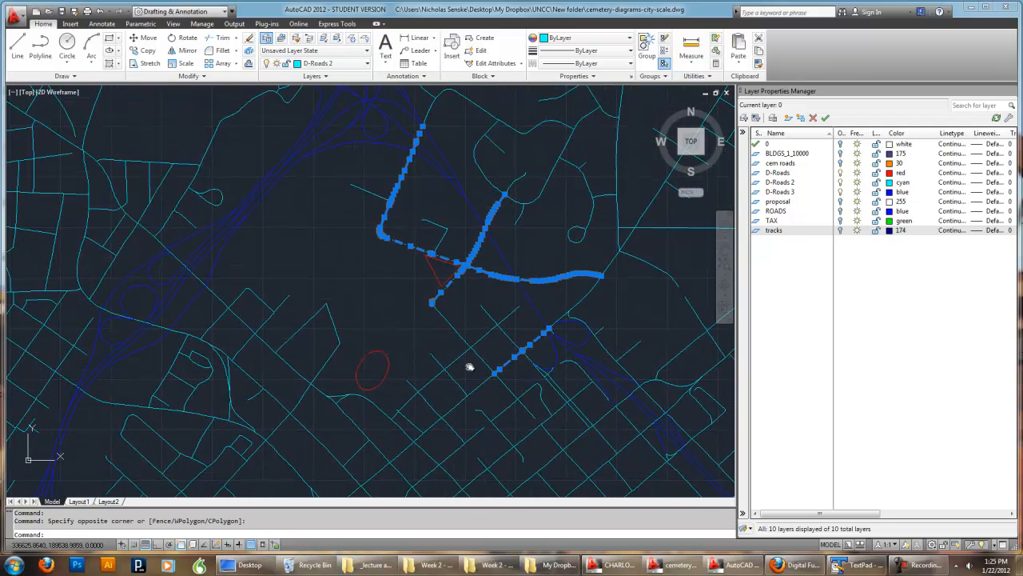
pyautogui.click(479, 358)
pyautogui.click(433, 309)
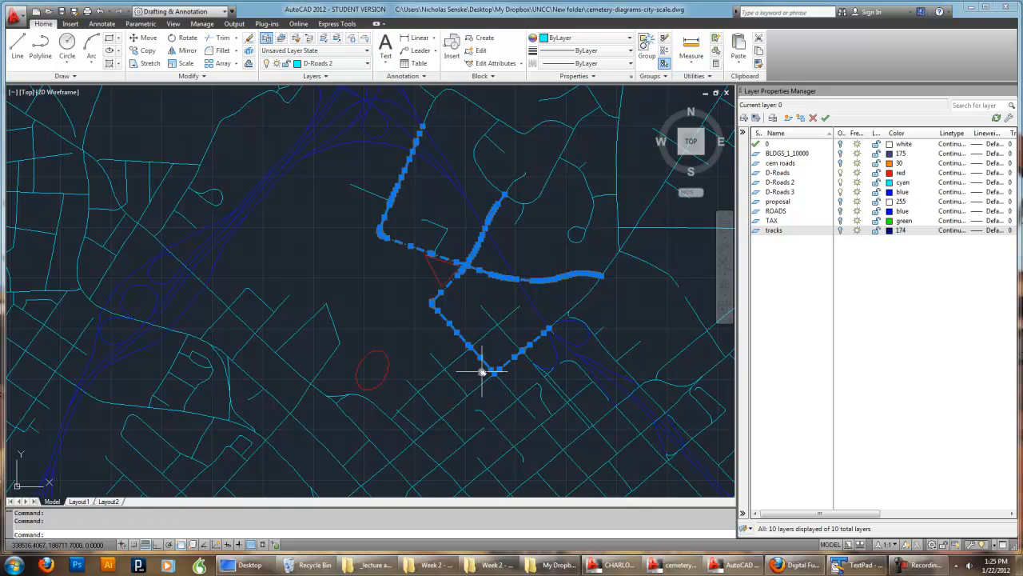
# Add to the selection the streets continuing southwest through the grid and back northwest to the curve below the oval cemetery
pyautogui.click(467, 393)
pyautogui.click(462, 405)
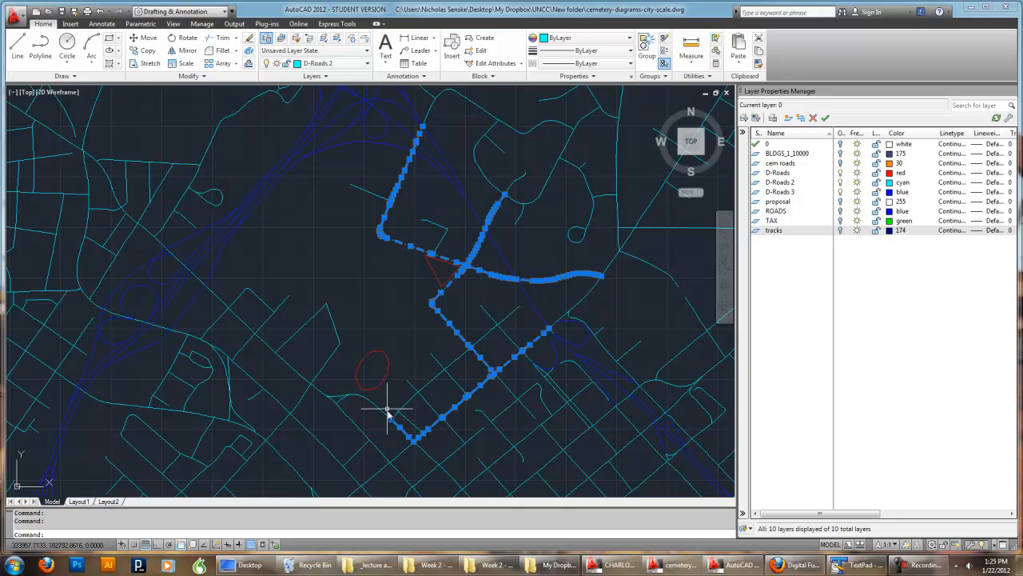
pyautogui.click(380, 409)
pyautogui.scroll(1, 344, 404)
pyautogui.click(337, 393)
# Add to the selection the streets bounding the block west of the oval cemetery
pyautogui.click(310, 379)
pyautogui.click(313, 351)
pyautogui.click(328, 345)
pyautogui.click(354, 344)
pyautogui.click(294, 233)
# Add to the selection the street running northwest from the block west of the oval cemetery, continuing across the western highway interchange
pyautogui.moveTo(263, 331); pyautogui.dragTo(347, 331, button='middle')
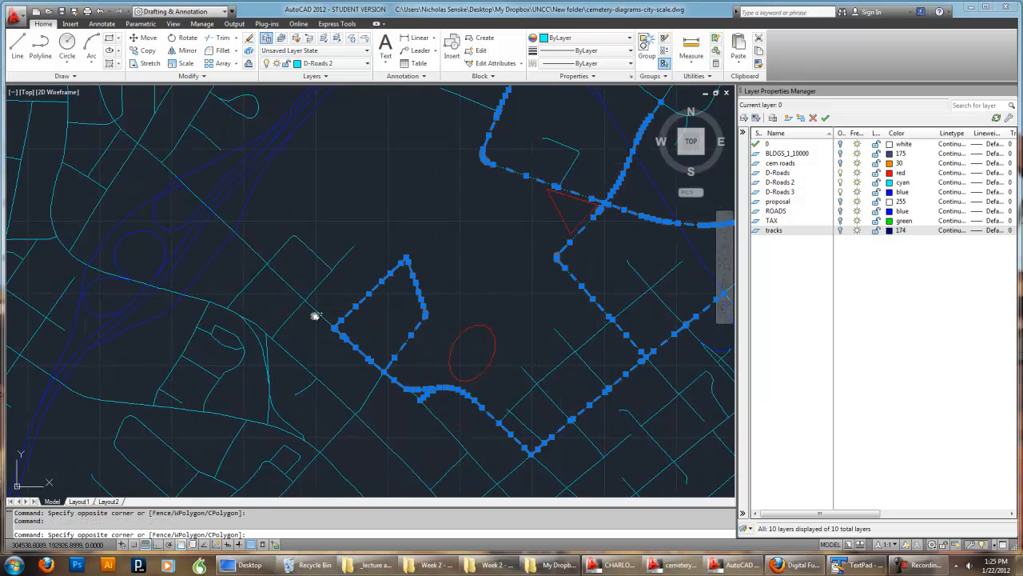
pyautogui.click(296, 291)
pyautogui.click(248, 249)
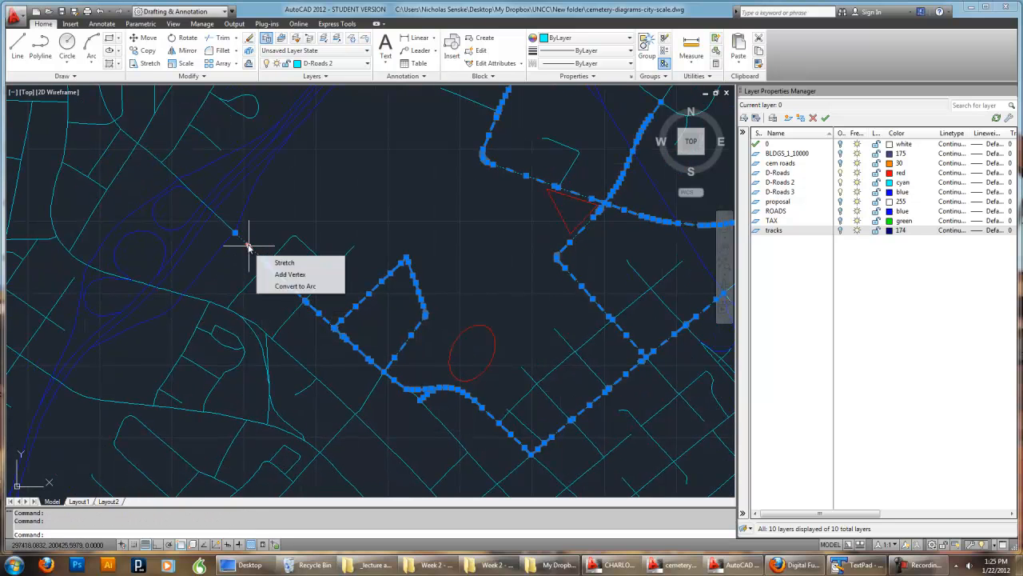
pyautogui.scroll(-2, 345, 212)
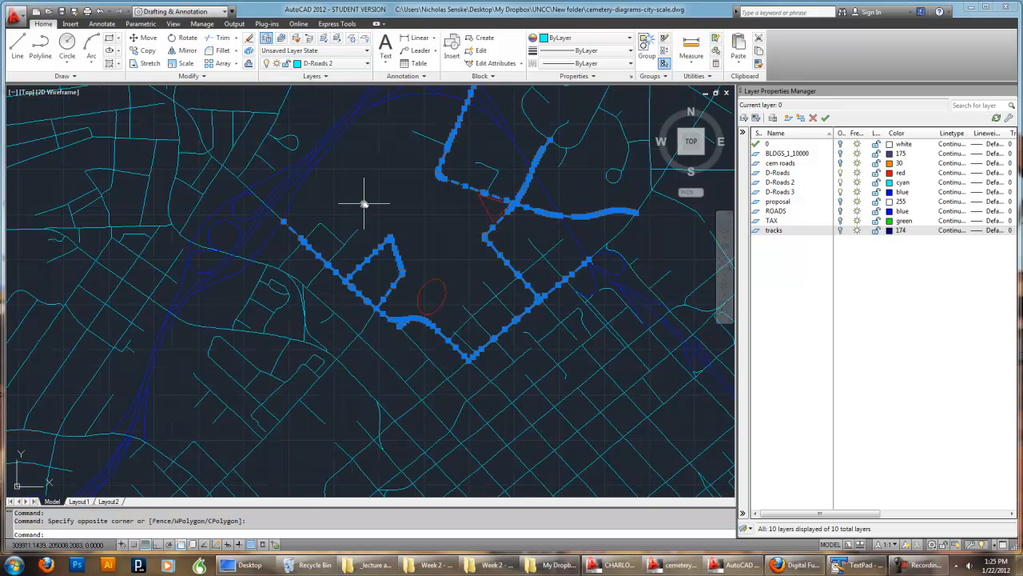
pyautogui.scroll(3, 280, 279)
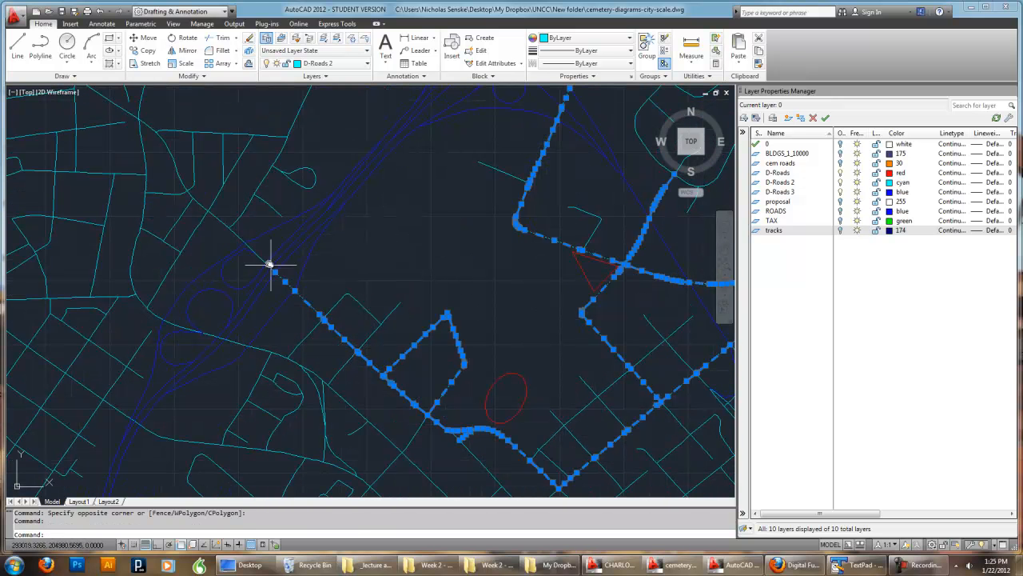
pyautogui.click(225, 229)
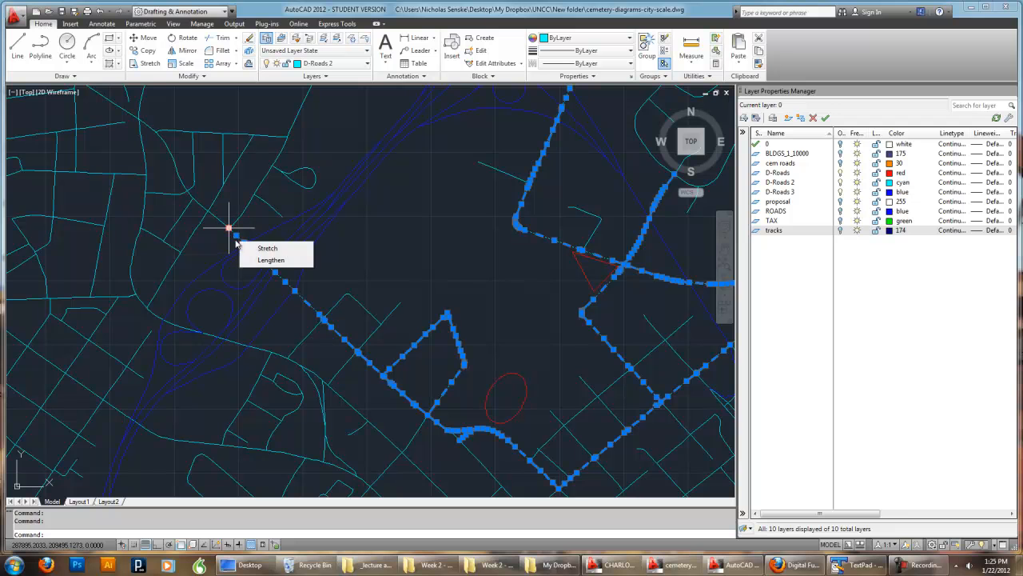
pyautogui.scroll(4, 251, 223)
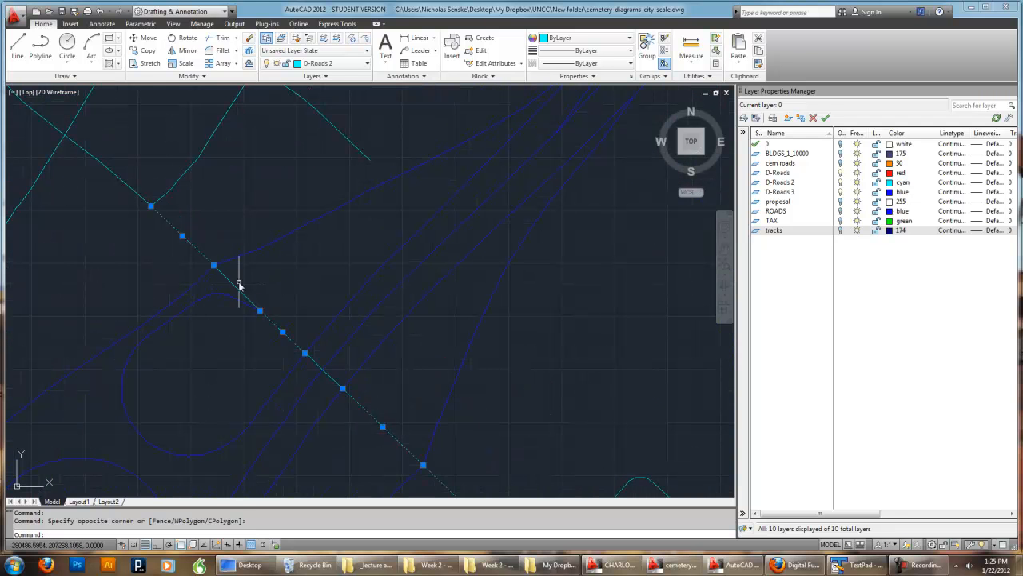
# Add to the selection the cross street running southwest from the block west of the oval cemetery
pyautogui.scroll(-3, 318, 300)
pyautogui.moveTo(443, 346); pyautogui.dragTo(394, 202, button='middle')
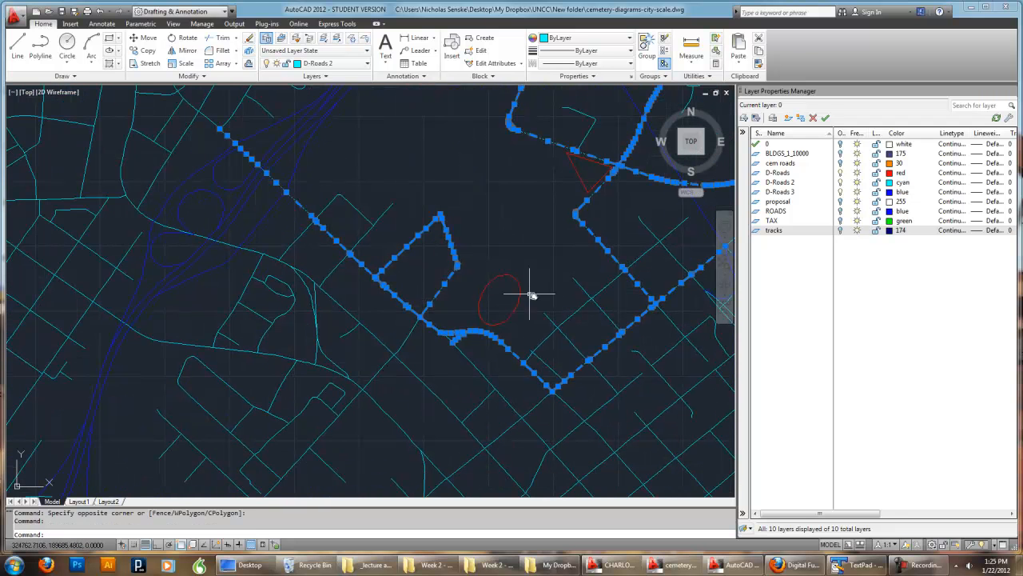
pyautogui.moveTo(419, 324); pyautogui.dragTo(403, 326, button='middle')
pyautogui.click(393, 336)
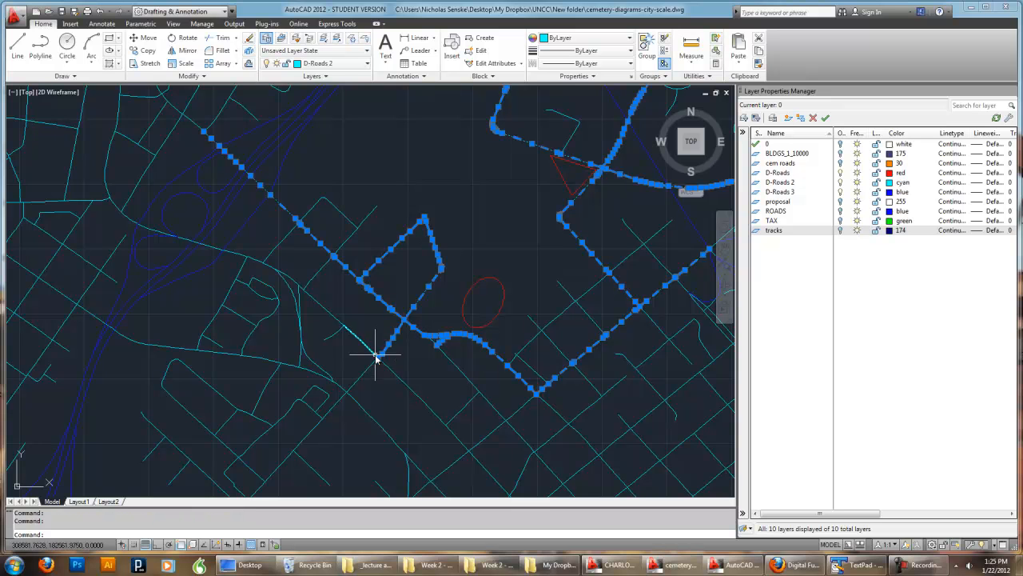
# Add to the selection the grid street continuing southwest and the parallel street leading back northwest to the curve below the oval cemetery
pyautogui.moveTo(377, 382); pyautogui.dragTo(363, 335, button='middle')
pyautogui.click(505, 364)
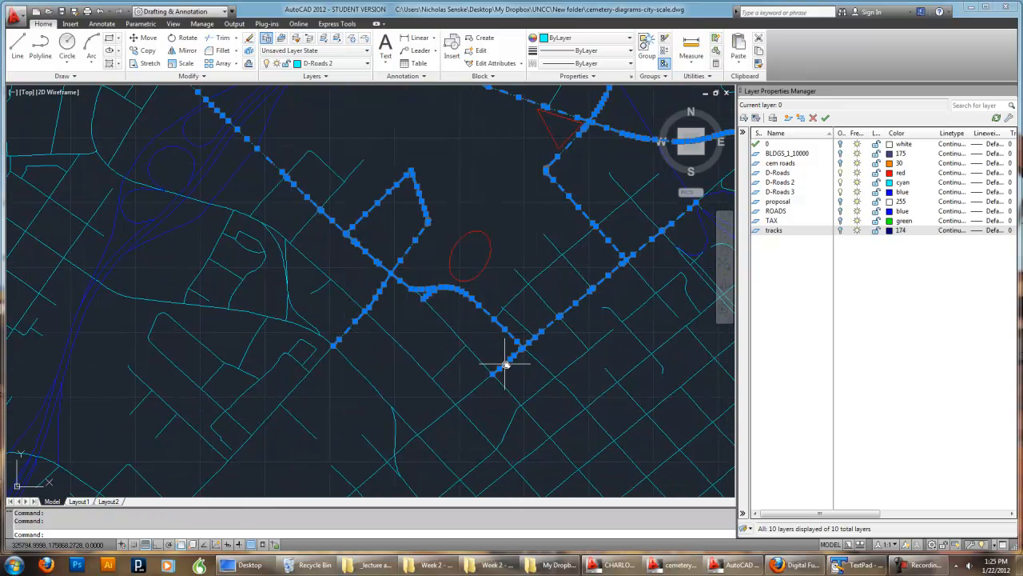
pyautogui.click(447, 414)
pyautogui.click(439, 415)
pyautogui.click(464, 340)
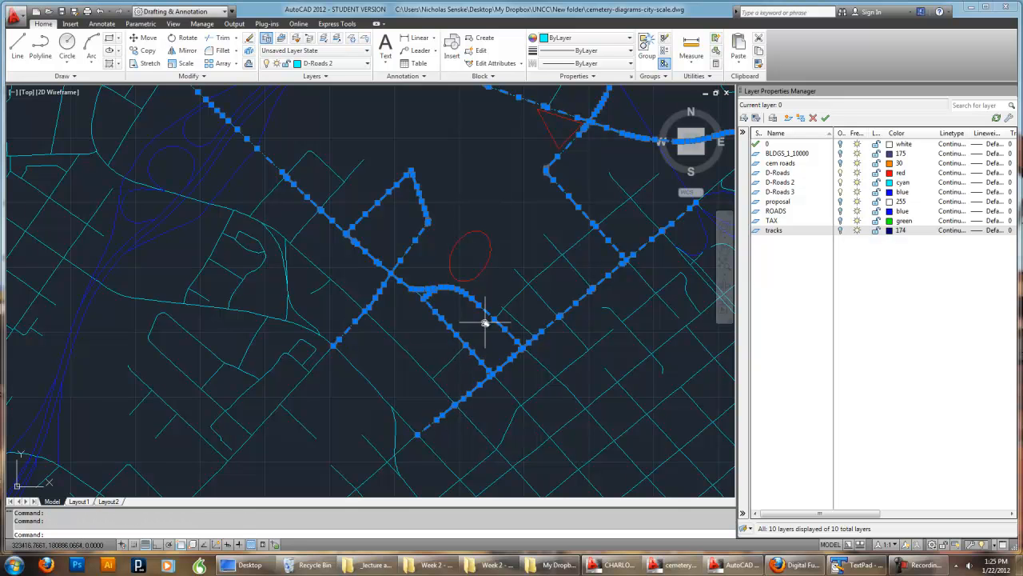
pyautogui.moveTo(522, 295); pyautogui.dragTo(438, 347, button='middle')
pyautogui.moveTo(610, 274); pyautogui.dragTo(551, 344, button='middle')
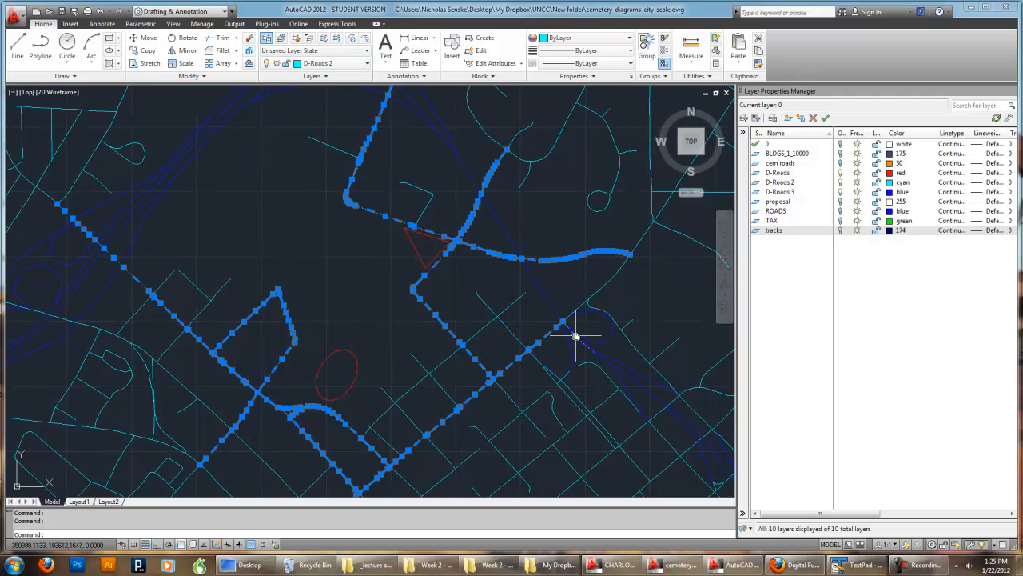
pyautogui.moveTo(480, 259); pyautogui.dragTo(524, 292, button='middle')
pyautogui.scroll(-4, 570, 248)
pyautogui.moveTo(573, 238); pyautogui.dragTo(545, 266, button='middle')
pyautogui.scroll(3, 528, 239)
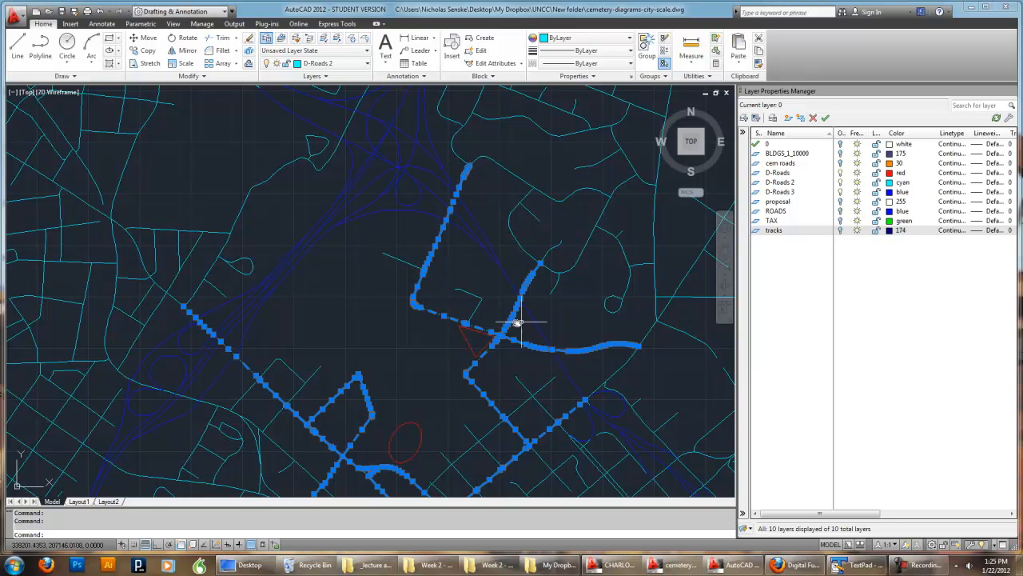
# Add the remaining road segments along the long southeastern road, up to its northeastern and southwestern ends, to the selection
pyautogui.moveTo(645, 314); pyautogui.dragTo(556, 295, button='middle')
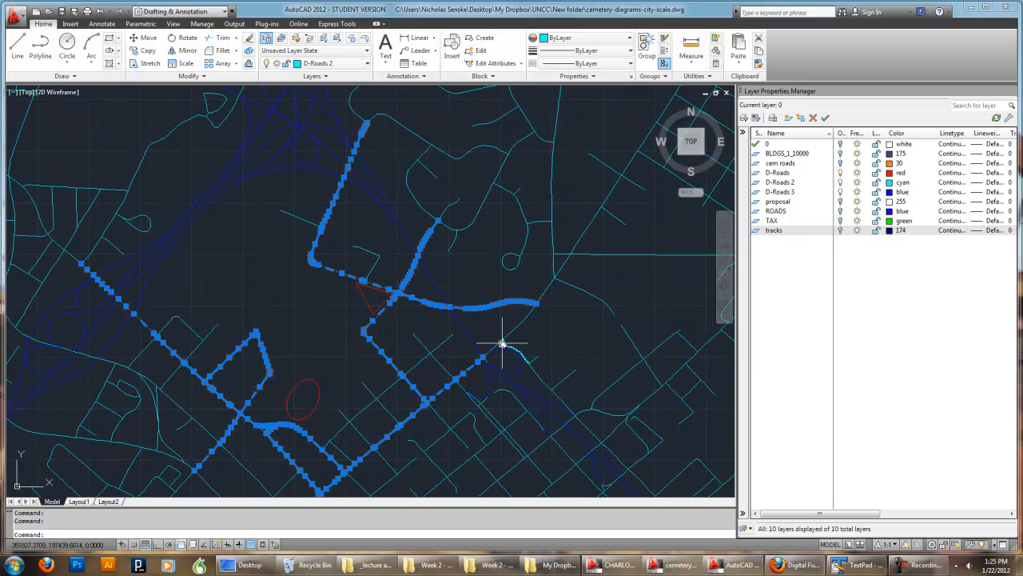
pyautogui.click(518, 324)
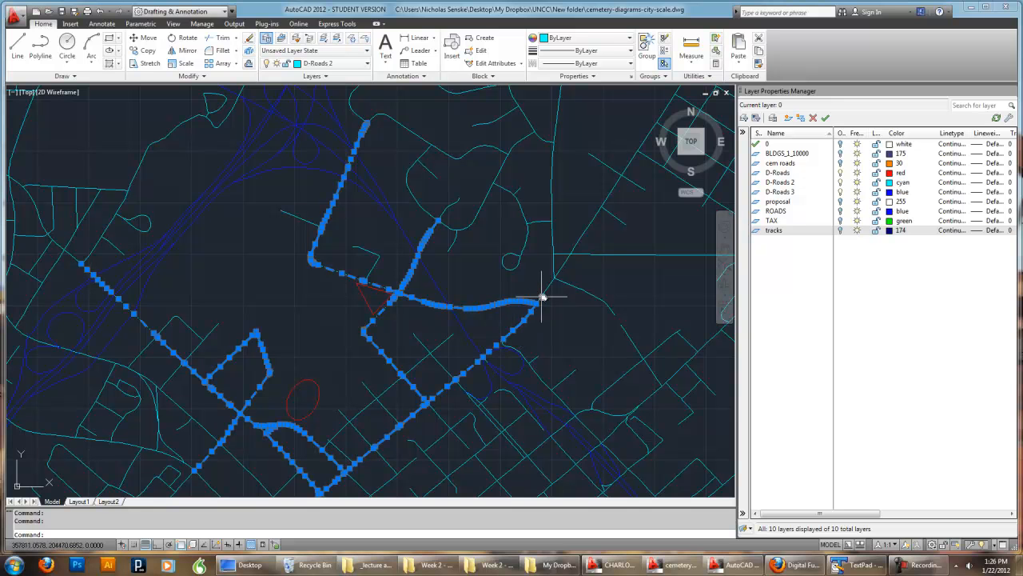
pyautogui.click(561, 269)
pyautogui.moveTo(499, 334); pyautogui.dragTo(594, 204, button='middle')
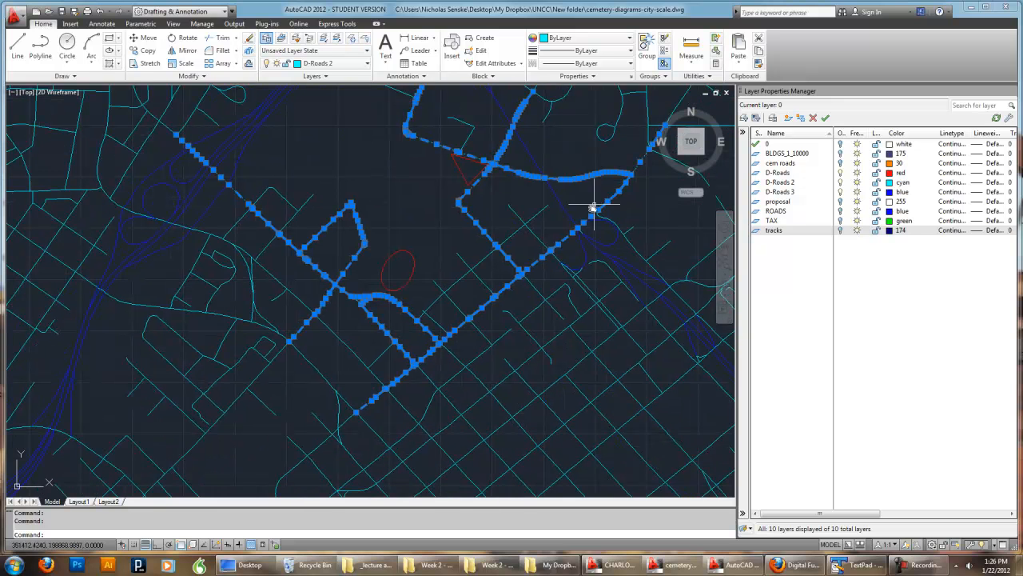
pyautogui.click(264, 368)
pyautogui.moveTo(416, 330)
pyautogui.mouseDown(button='middle')
pyautogui.moveTo(397, 379)
pyautogui.moveTo(353, 414)
pyautogui.mouseUp(button='middle')
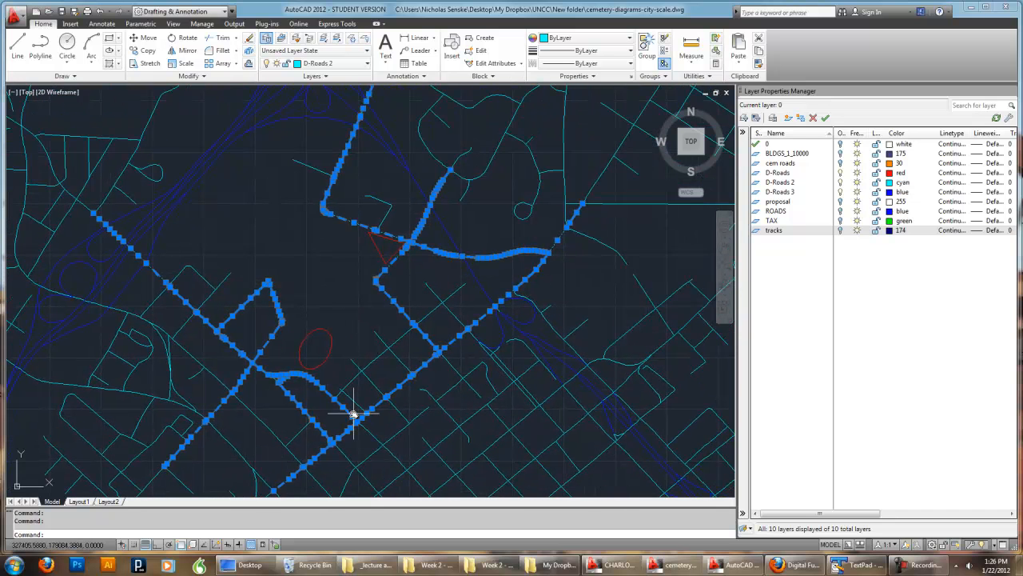
pyautogui.scroll(-4, 378, 352)
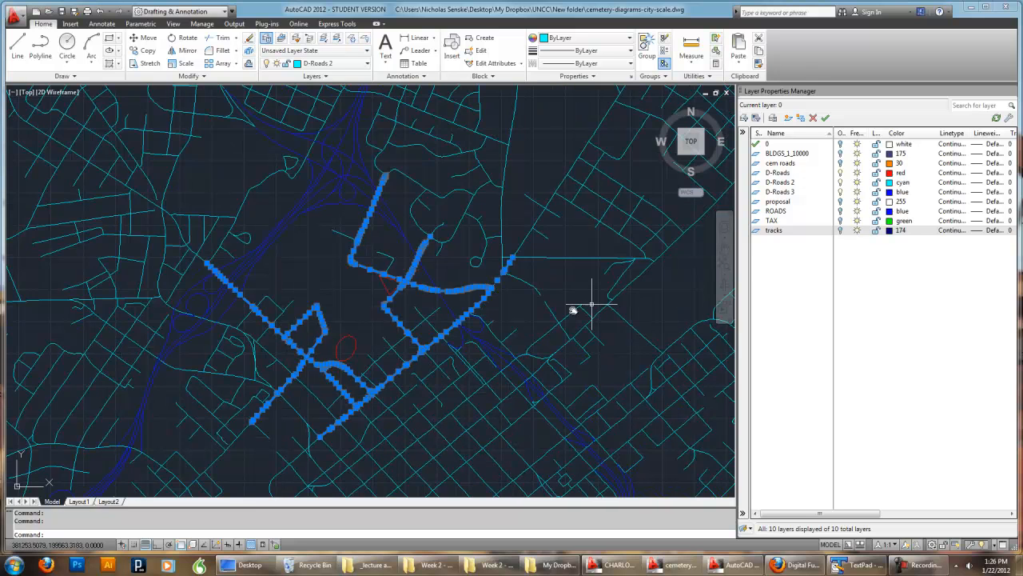
pyautogui.scroll(3, 711, 270)
# Create a new layer named D-Roads 4 and set its color to magenta
pyautogui.click(790, 118)
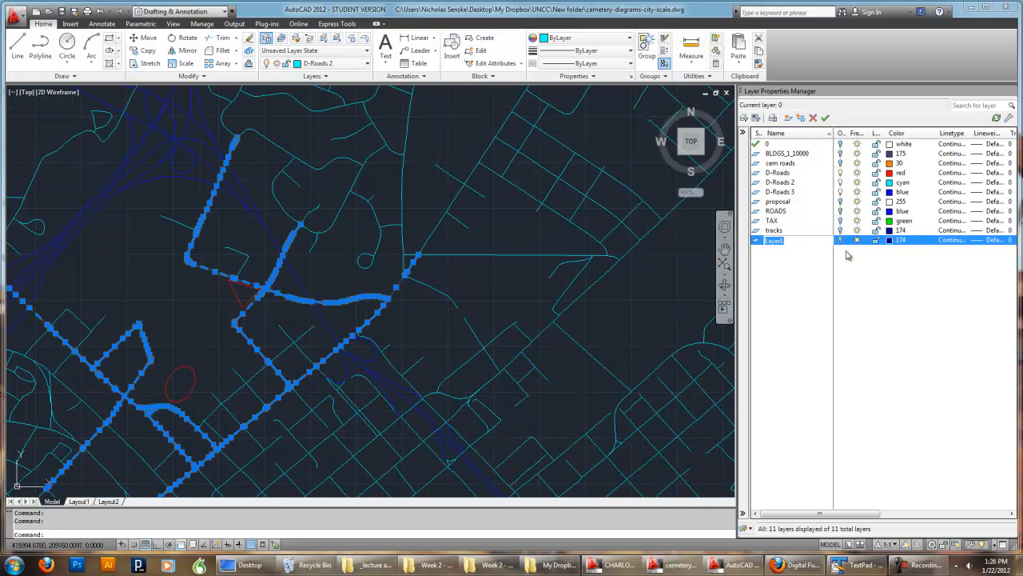
pyautogui.write('D-Roads 4')
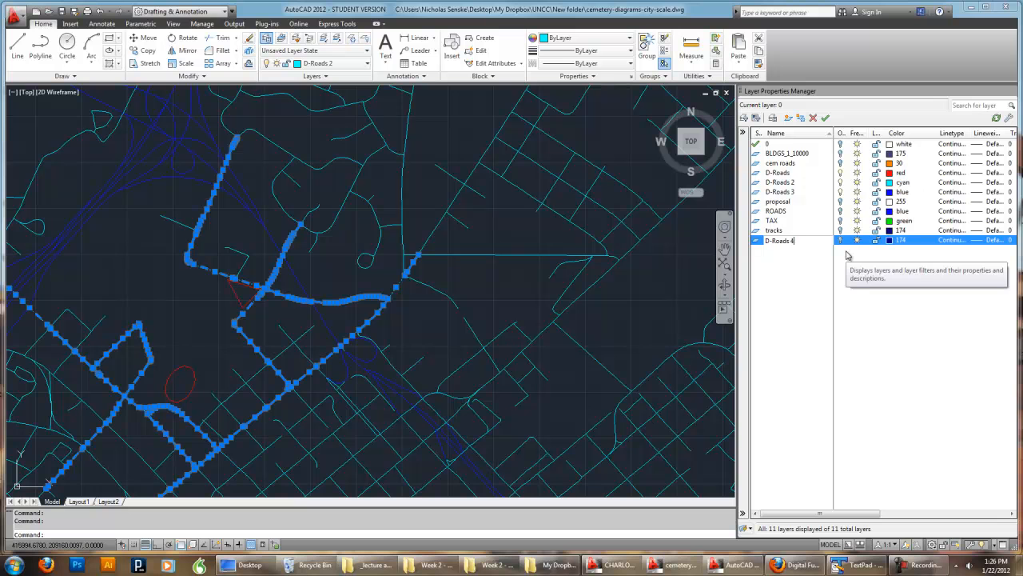
pyautogui.press('Return')
pyautogui.click(898, 242)
pyautogui.click(477, 306)
pyautogui.click(497, 365)
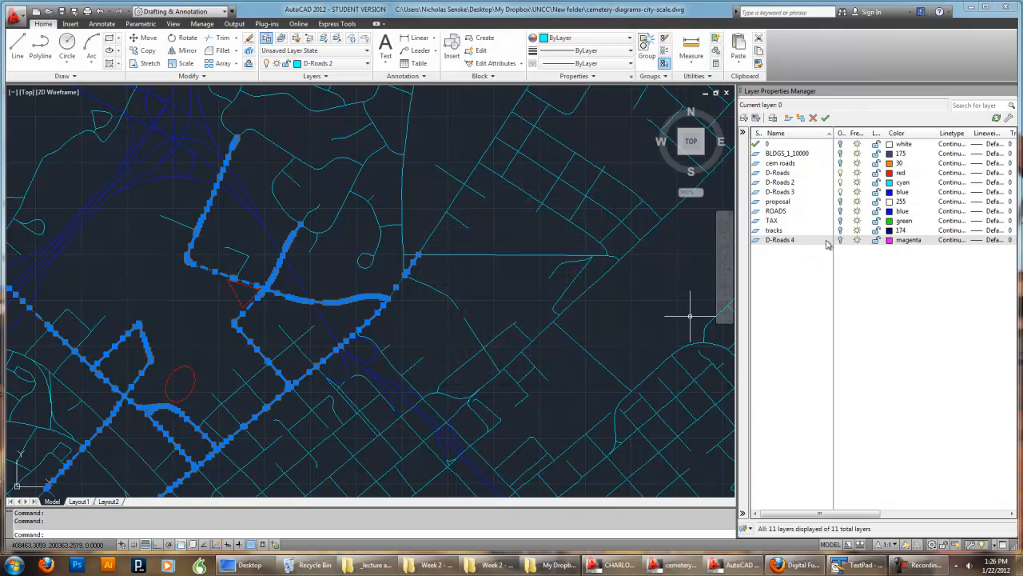
# Move the selected roads to the D-Roads 4 layer
pyautogui.click(317, 63)
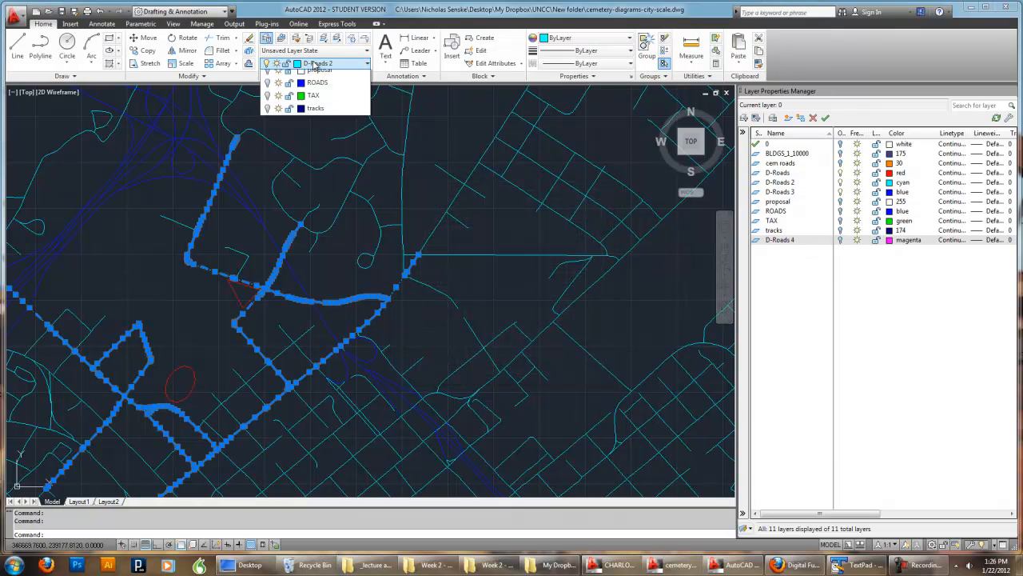
pyautogui.click(330, 156)
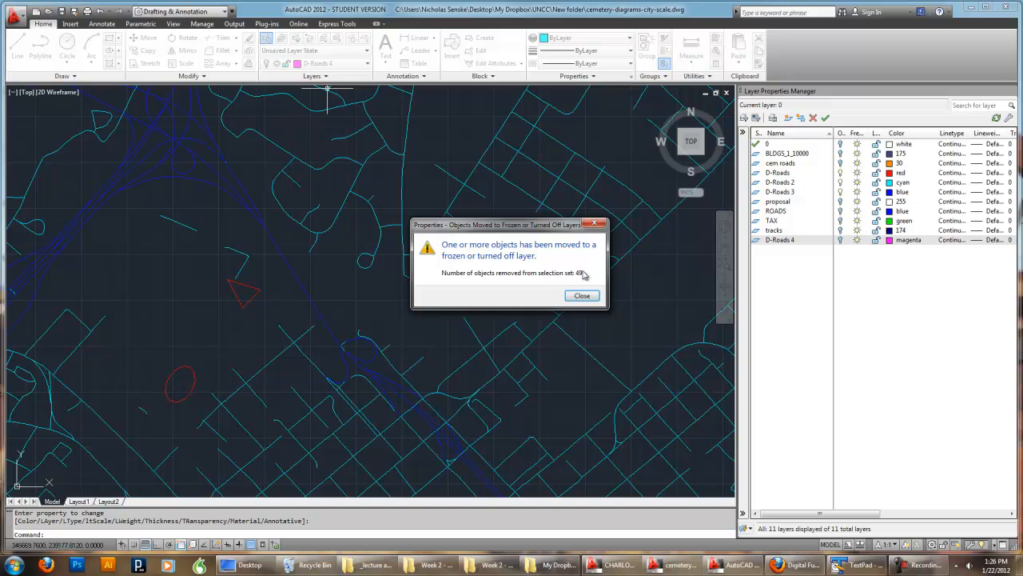
pyautogui.press('Return')
# Turn on the D-Roads 4 layer and turn off the D-Roads 2 layer
pyautogui.click(840, 239)
pyautogui.moveTo(400, 310); pyautogui.dragTo(523, 279, button='middle')
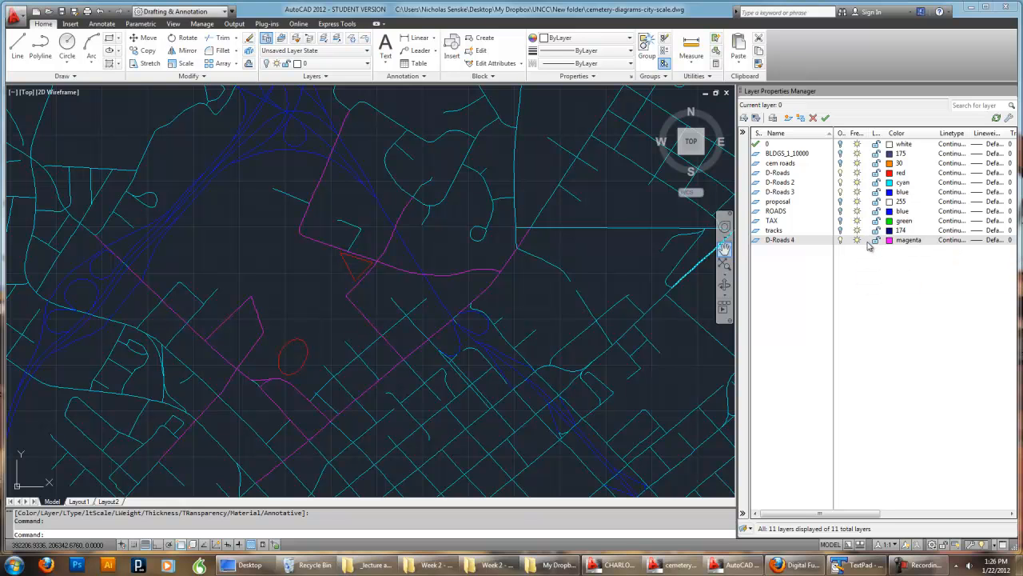
pyautogui.click(841, 183)
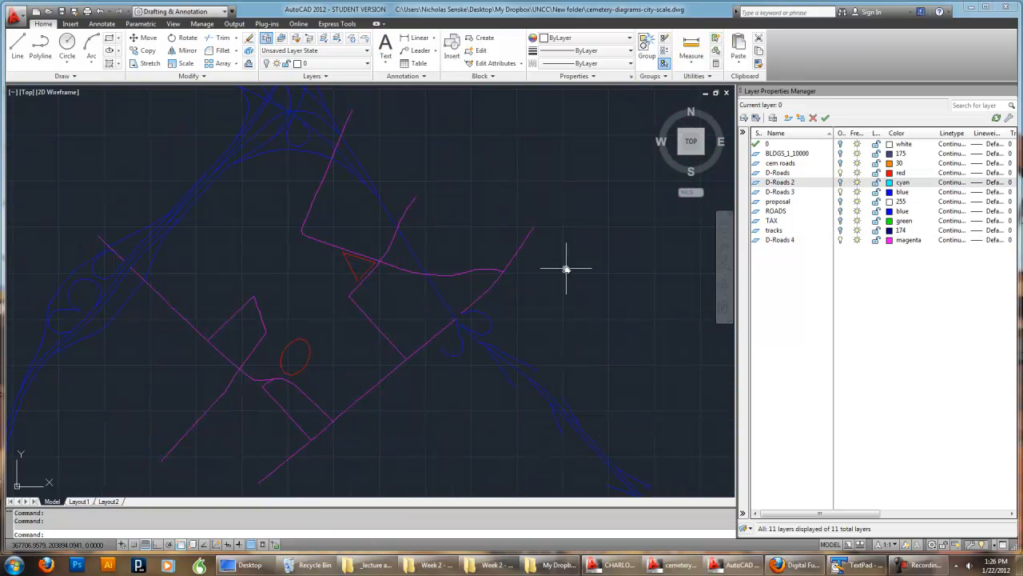
pyautogui.scroll(-8, 616, 279)
pyautogui.scroll(3, 617, 279)
pyautogui.moveTo(616, 279); pyautogui.dragTo(572, 279, button='middle')
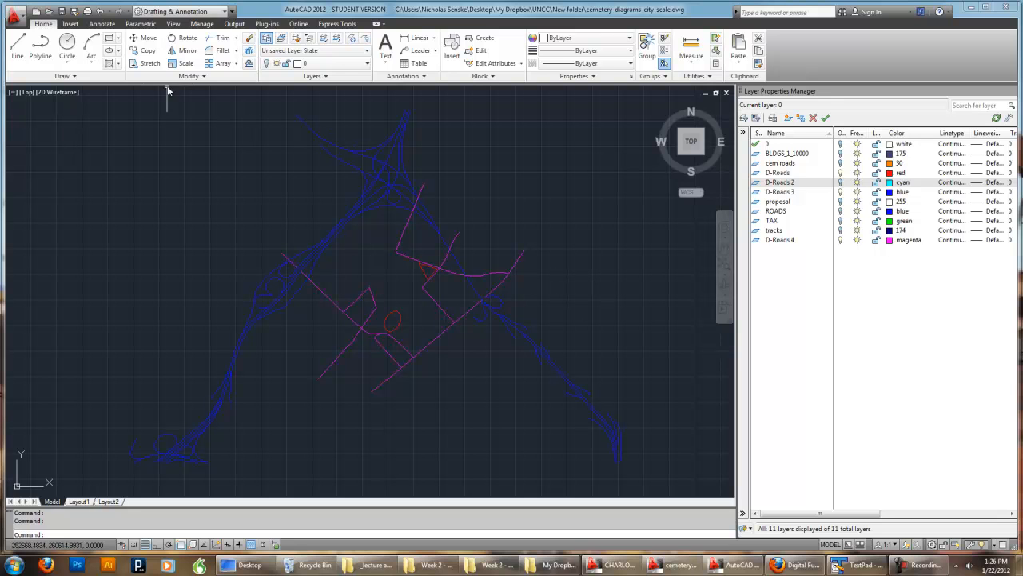
# Try to draw a rectangular boundary around the magenta roads with layer 0 turned off
pyautogui.click(110, 37)
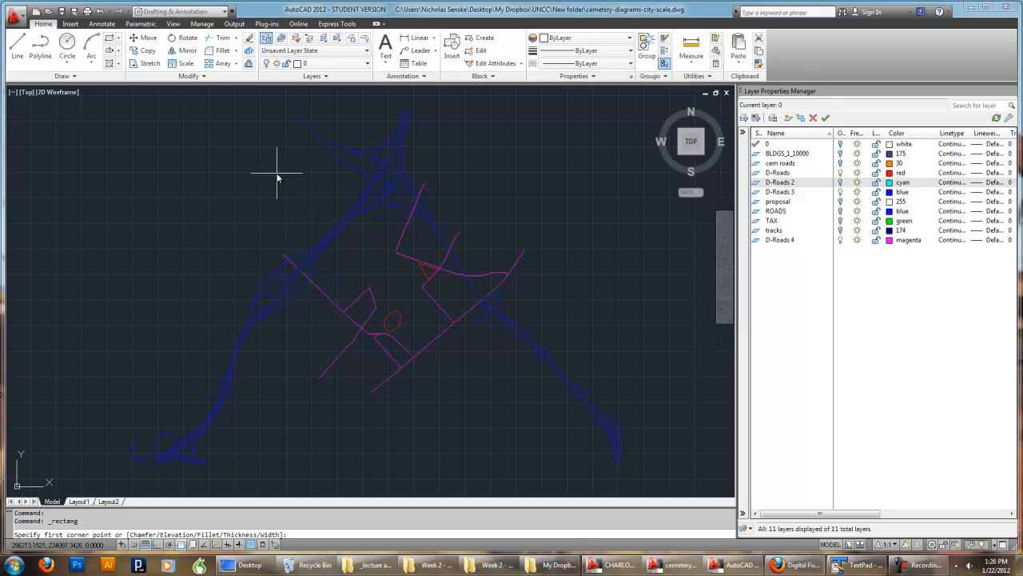
pyautogui.click(324, 209)
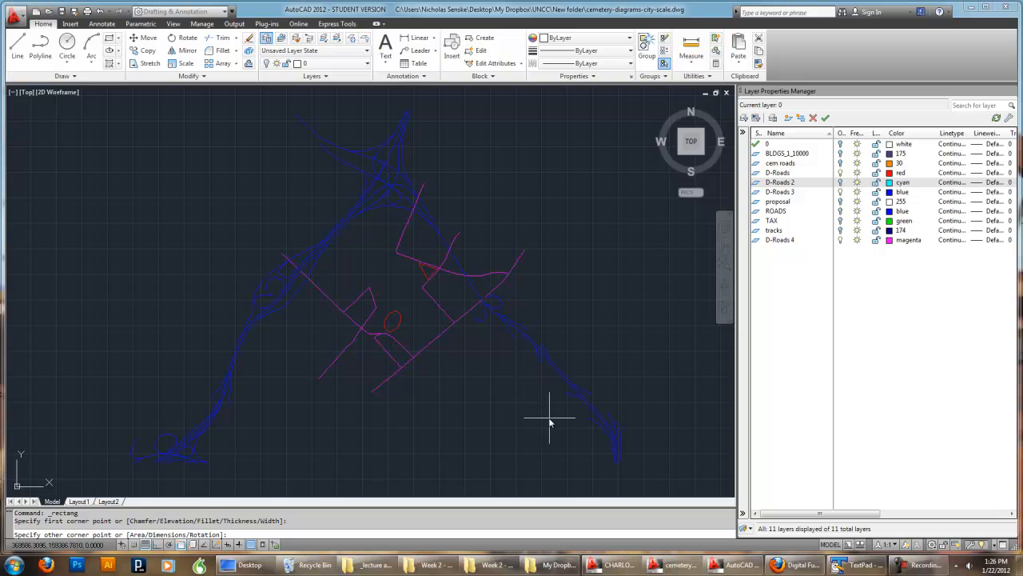
pyautogui.press('Escape')
pyautogui.press('Escape')
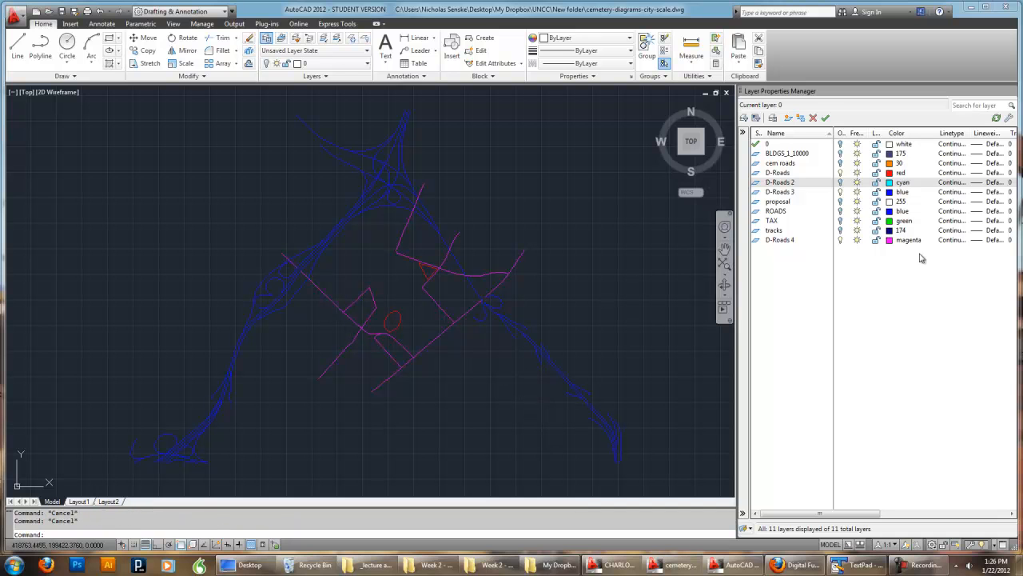
# Turn on layer 0 and delete the first boundary rectangle
pyautogui.click(841, 145)
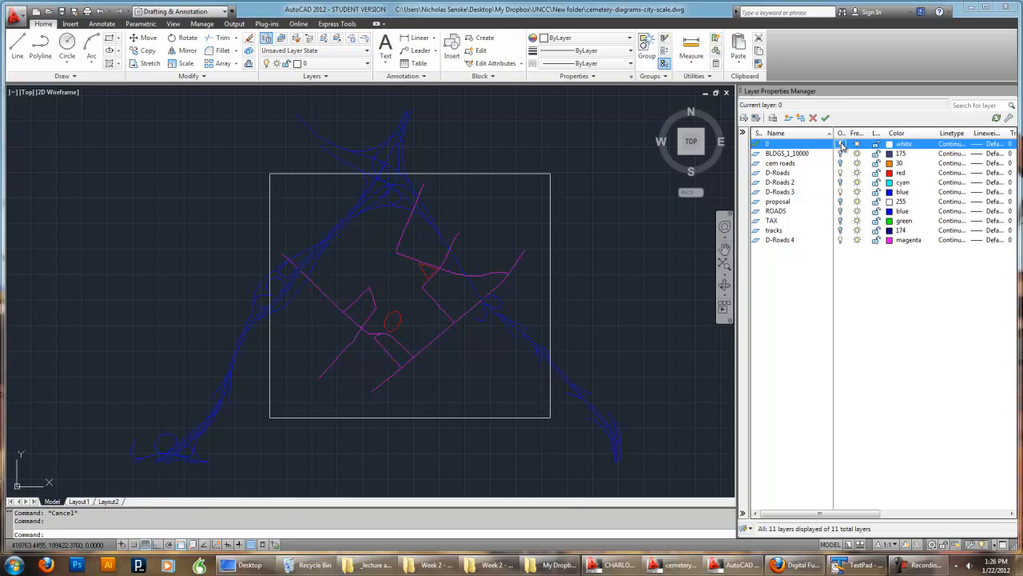
pyautogui.click(601, 296)
pyautogui.click(544, 284)
pyautogui.press('Delete')
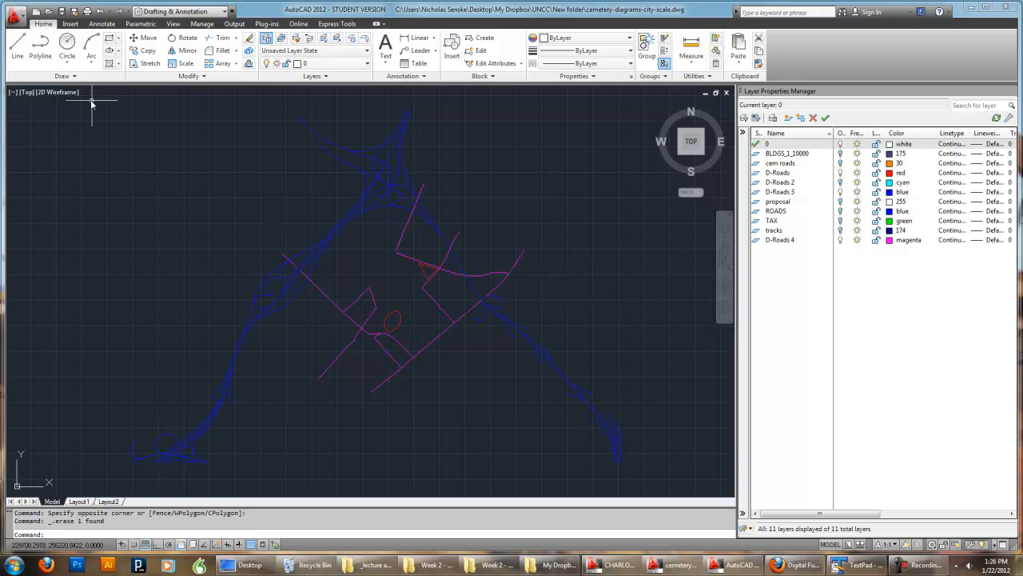
# Draw a tighter rectangle on layer 0 around the extents of the magenta road network
pyautogui.click(109, 37)
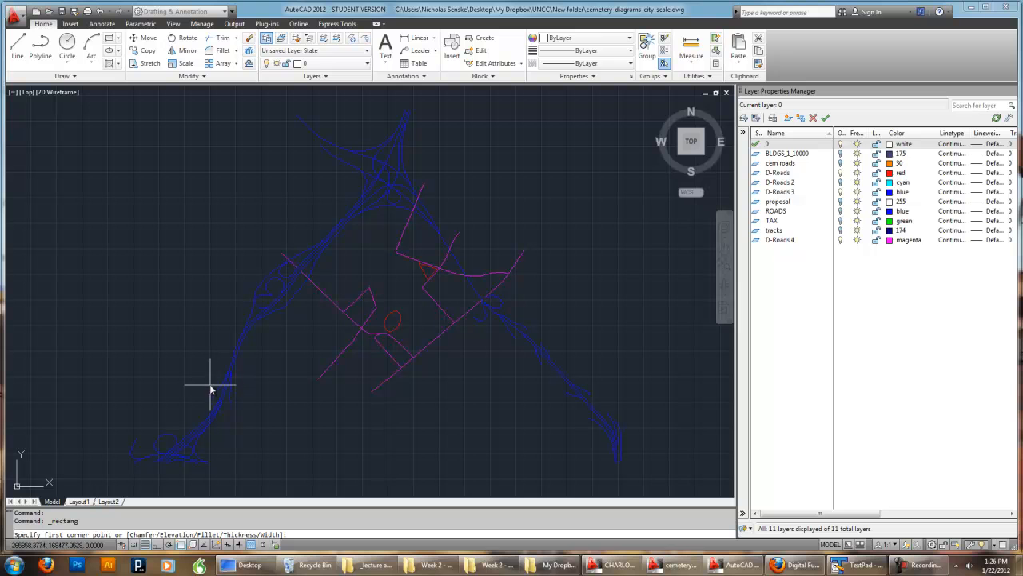
pyautogui.click(268, 391)
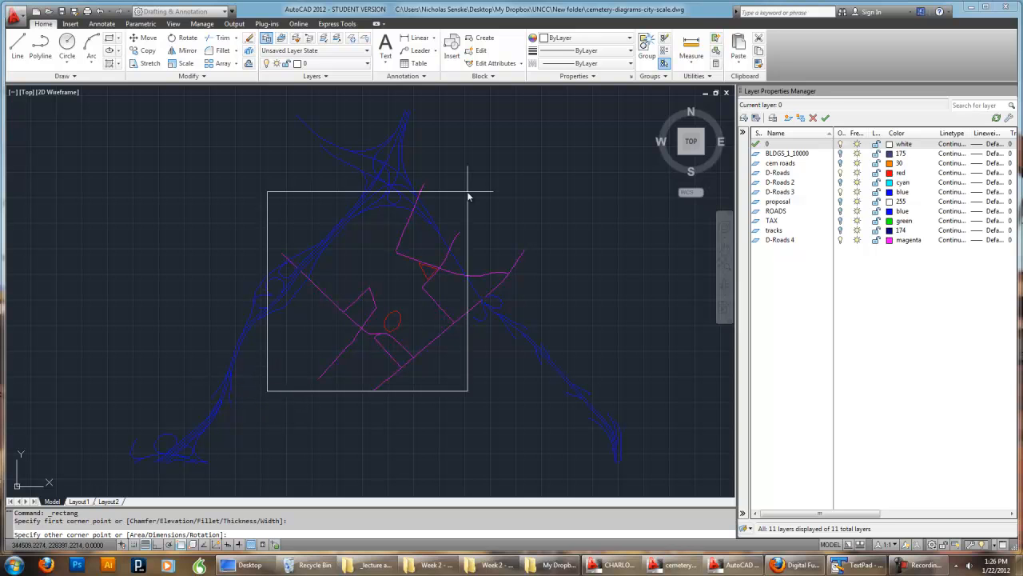
pyautogui.click(527, 194)
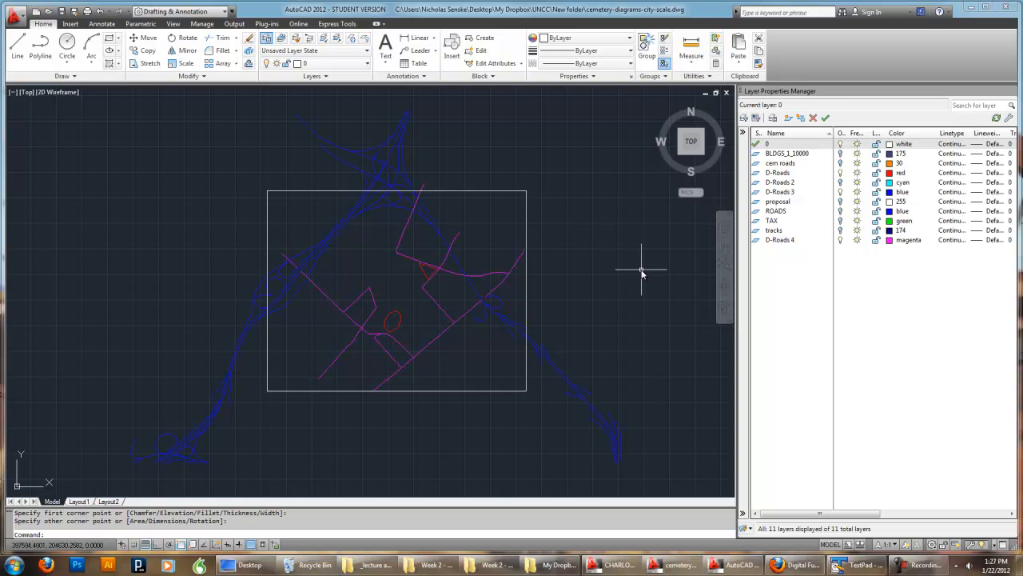
# Trim the blue highway lines at the rectangle's east edge, using the rectangle as the cutting edge
pyautogui.write('trim')
pyautogui.press('Return')
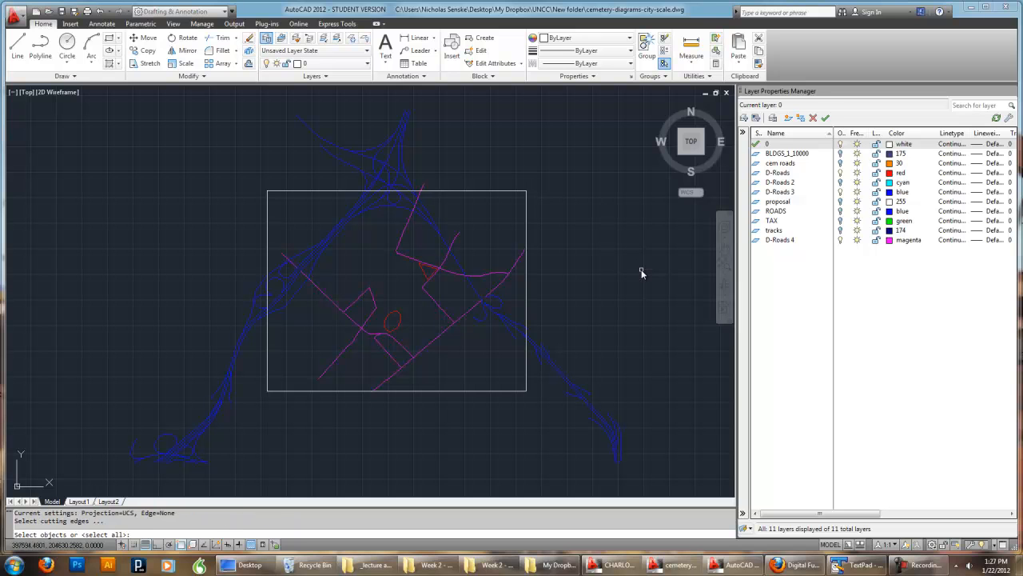
pyautogui.click(529, 284)
pyautogui.press('Return')
pyautogui.scroll(3, 527, 409)
pyautogui.click(599, 416)
pyautogui.click(539, 243)
pyautogui.scroll(4, 536, 248)
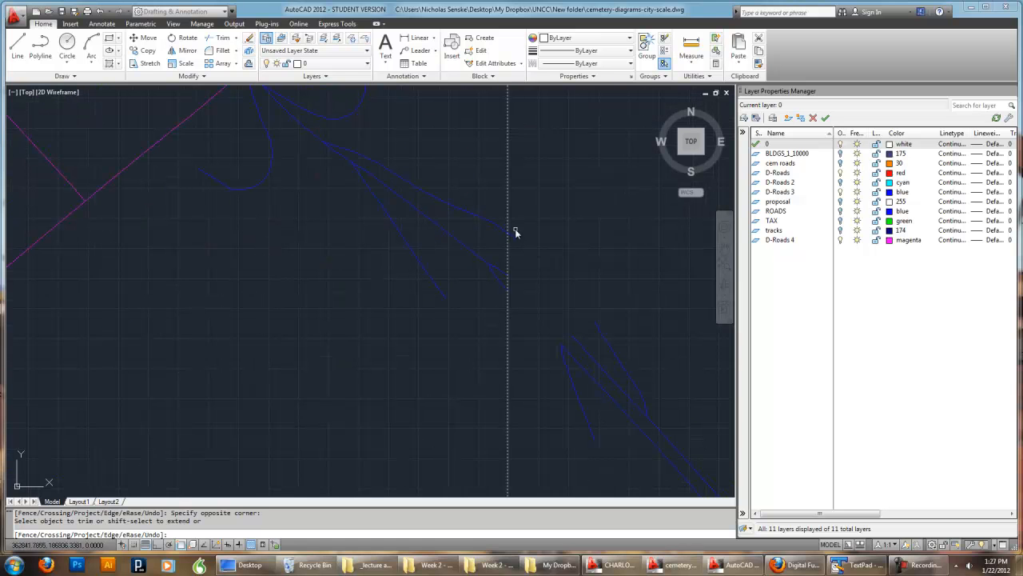
pyautogui.click(512, 234)
pyautogui.click(567, 278)
# Trim the blue highway lines crossing the rectangle's west edge
pyautogui.scroll(-4, 567, 278)
pyautogui.scroll(4, 562, 272)
pyautogui.scroll(-7, 517, 286)
pyautogui.scroll(5, 236, 287)
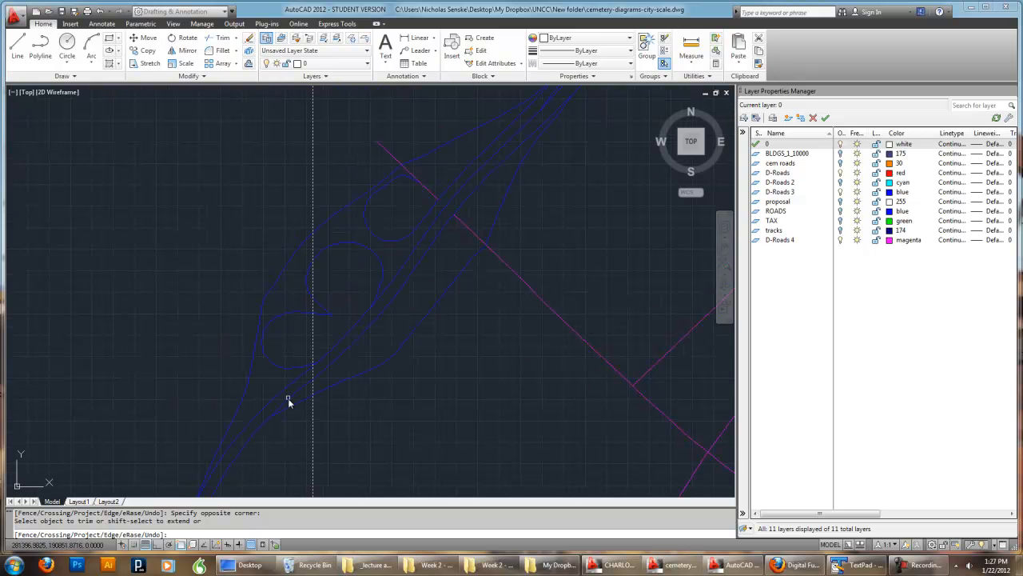
pyautogui.click(308, 418)
pyautogui.click(250, 216)
# Trim the interchange lines and the magenta road where they cross the rectangle's north edge, and finish trimming
pyautogui.scroll(2, 293, 279)
pyautogui.scroll(-3, 335, 288)
pyautogui.scroll(-2, 462, 201)
pyautogui.scroll(4, 487, 272)
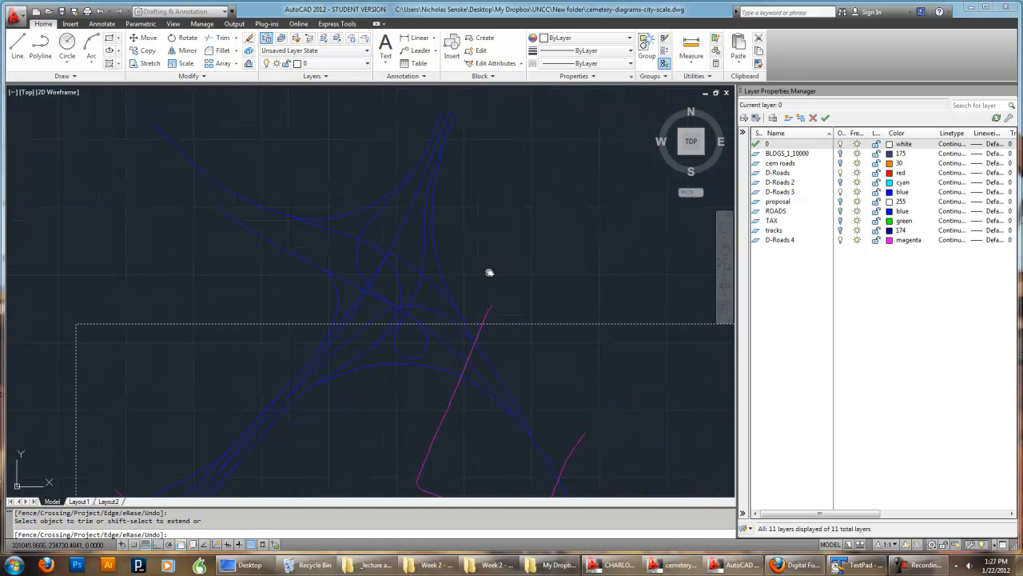
pyautogui.click(517, 335)
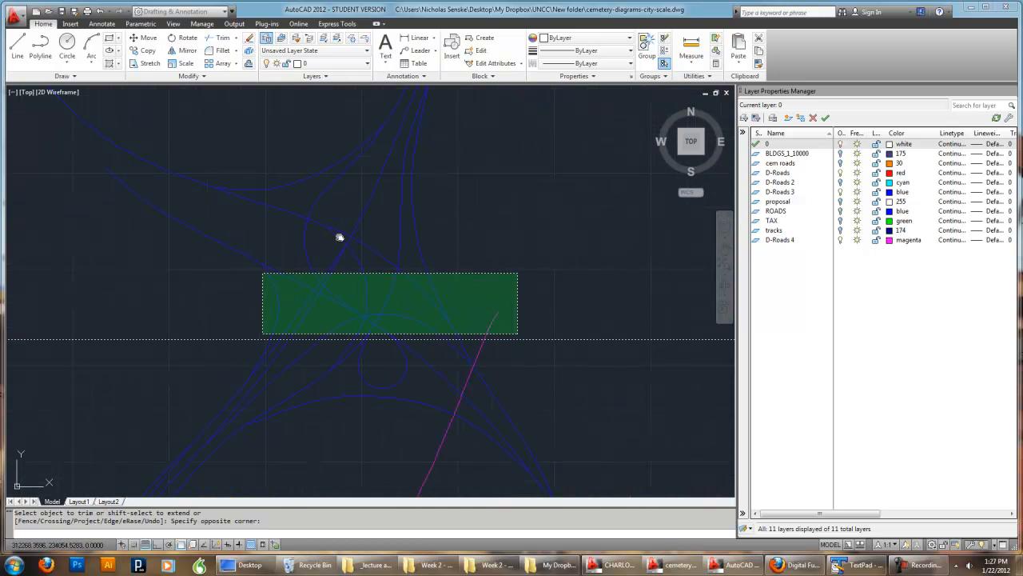
pyautogui.click(263, 273)
pyautogui.click(384, 330)
pyautogui.scroll(3, 381, 329)
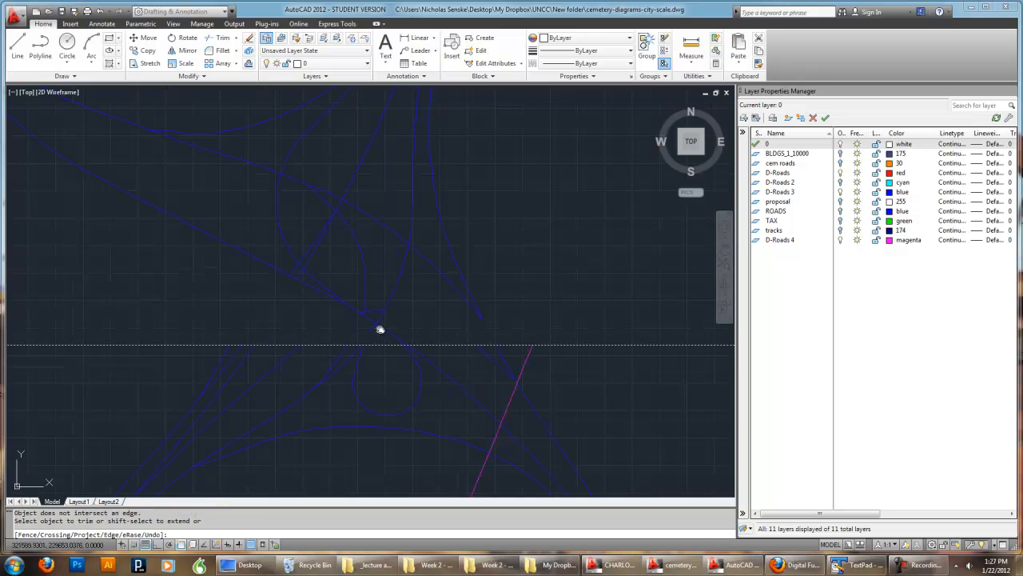
pyautogui.scroll(1, 425, 356)
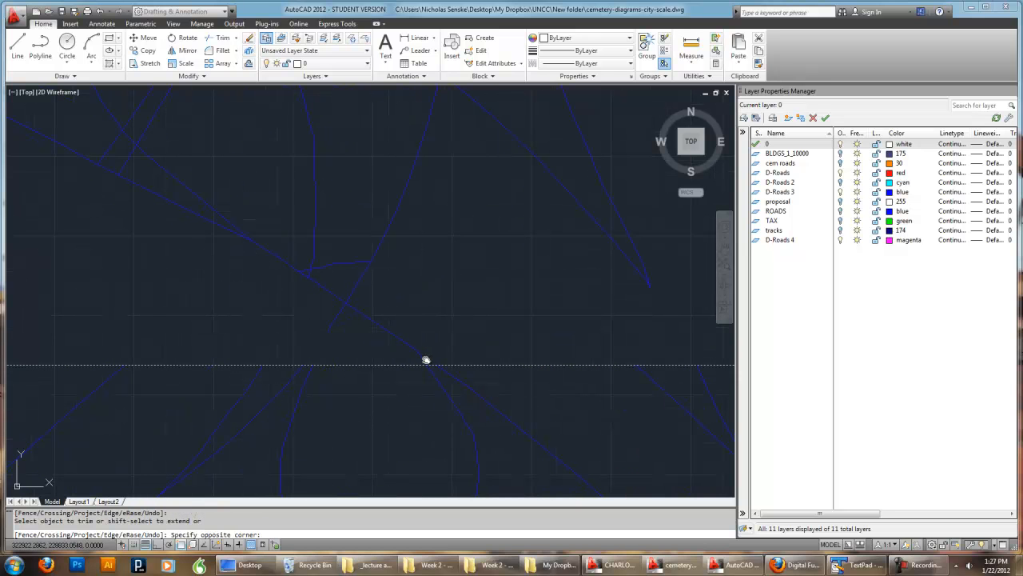
pyautogui.scroll(-10, 418, 357)
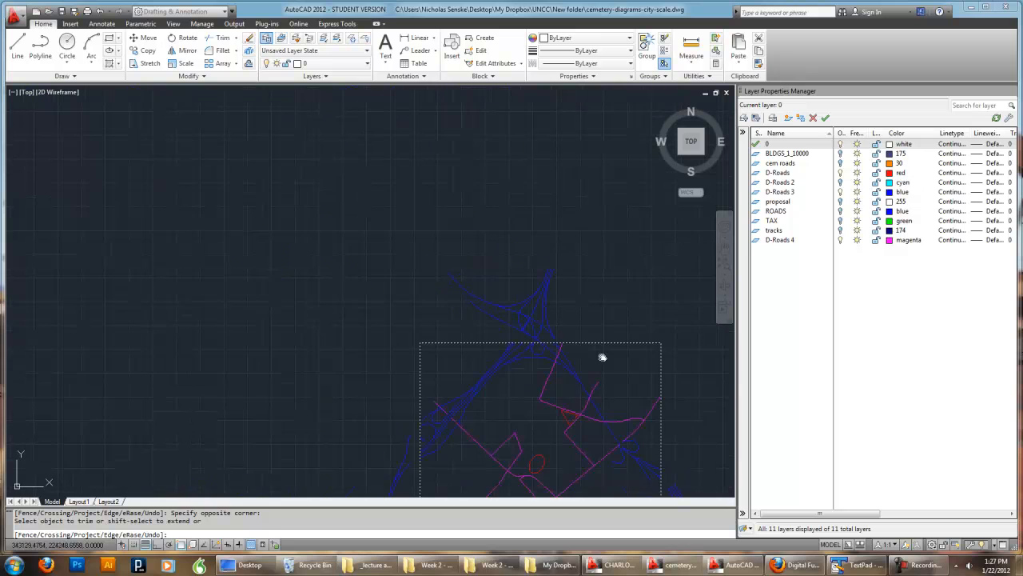
pyautogui.scroll(1, 570, 349)
pyautogui.press('Return')
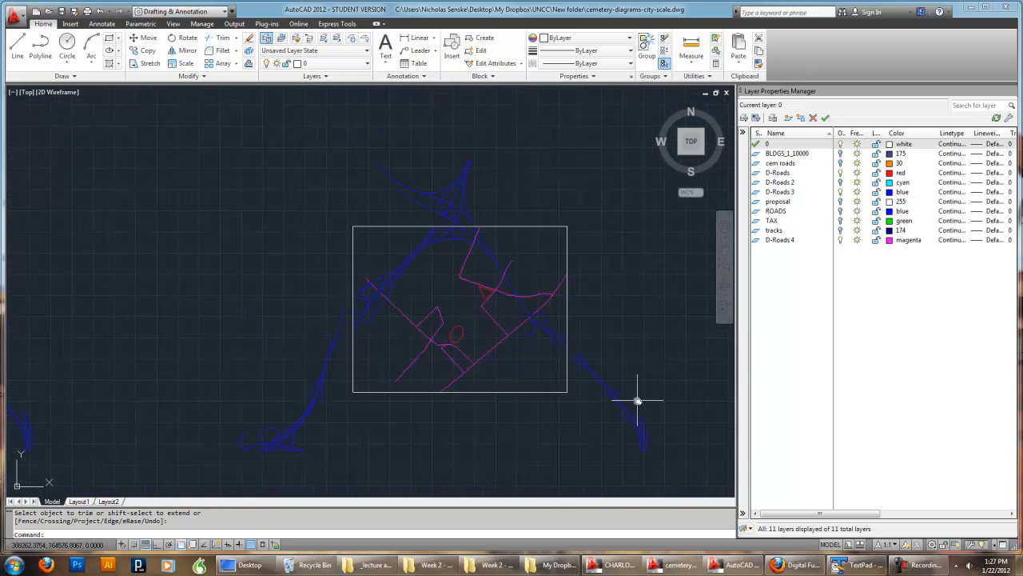
# Delete the leftover highway segments southeast of the rectangle
pyautogui.click(667, 471)
pyautogui.click(579, 332)
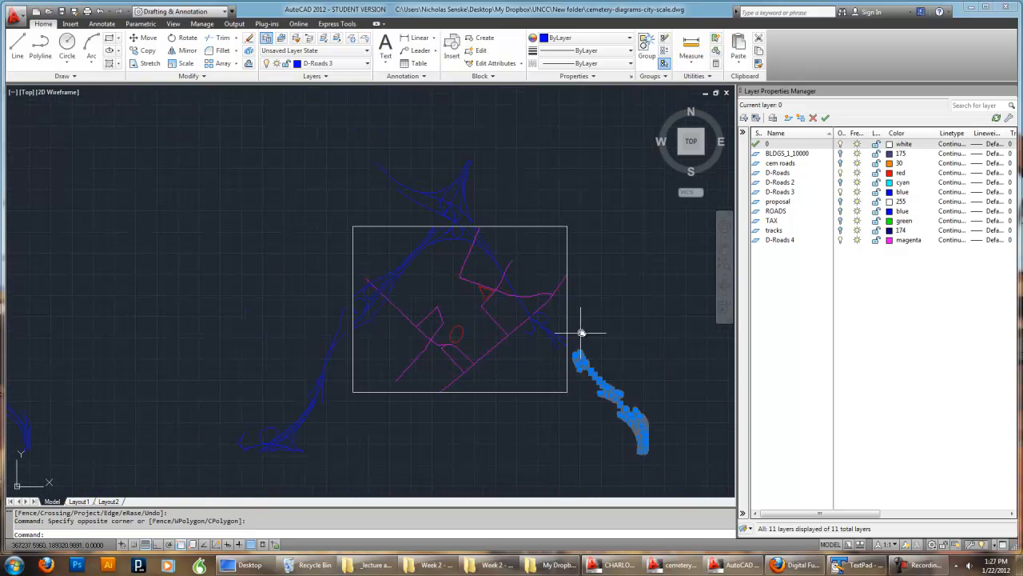
pyautogui.press('Delete')
# Delete the leftover interchange segments north of the rectangle, including the small remnants near its edge
pyautogui.scroll(3, 460, 192)
pyautogui.click(548, 267)
pyautogui.click(285, 199)
pyautogui.press('Delete')
pyautogui.scroll(-1, 319, 208)
pyautogui.scroll(4, 414, 264)
pyautogui.click(458, 361)
pyautogui.click(354, 292)
pyautogui.press('Delete')
# Delete the leftover highway segments southwest of the rectangle and save the drawing
pyautogui.scroll(-3, 354, 283)
pyautogui.moveTo(292, 370); pyautogui.dragTo(360, 260, button='middle')
pyautogui.click(343, 486)
pyautogui.click(119, 189)
pyautogui.press('Delete')
pyautogui.click(61, 11)
# Delete the boundary rectangle around the trimmed roads
pyautogui.moveTo(516, 266)
pyautogui.mouseDown(button='middle')
pyautogui.moveTo(354, 285)
pyautogui.moveTo(449, 324)
pyautogui.mouseUp(button='middle')
pyautogui.click(567, 481)
pyautogui.click(539, 415)
pyautogui.press('Delete')
# Undo the deletion of the boundary rectangle
pyautogui.moveTo(539, 436); pyautogui.dragTo(546, 422, button='middle')
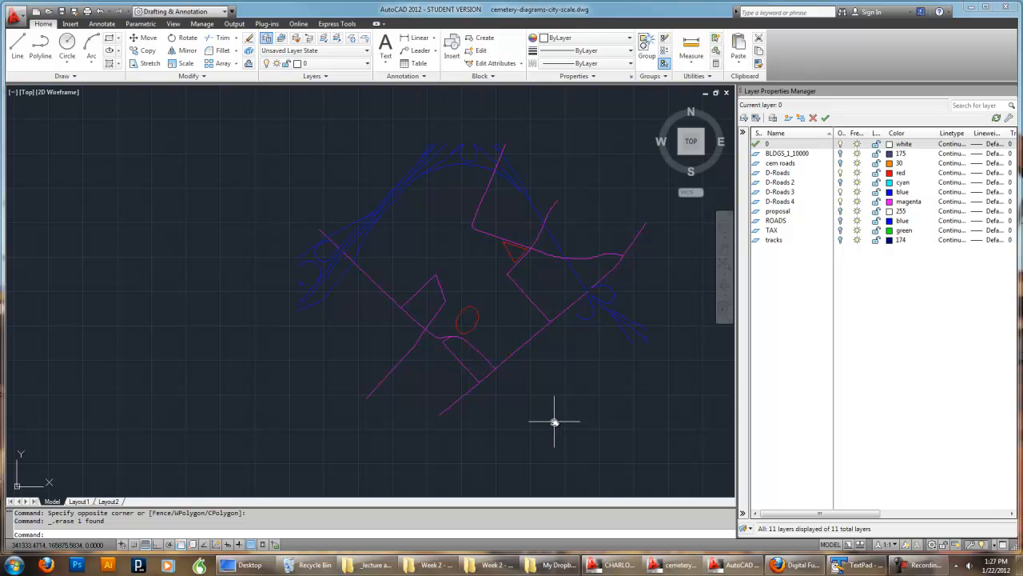
pyautogui.moveTo(593, 364)
pyautogui.mouseDown(button='middle')
pyautogui.moveTo(602, 398)
pyautogui.moveTo(567, 426)
pyautogui.mouseUp(button='middle')
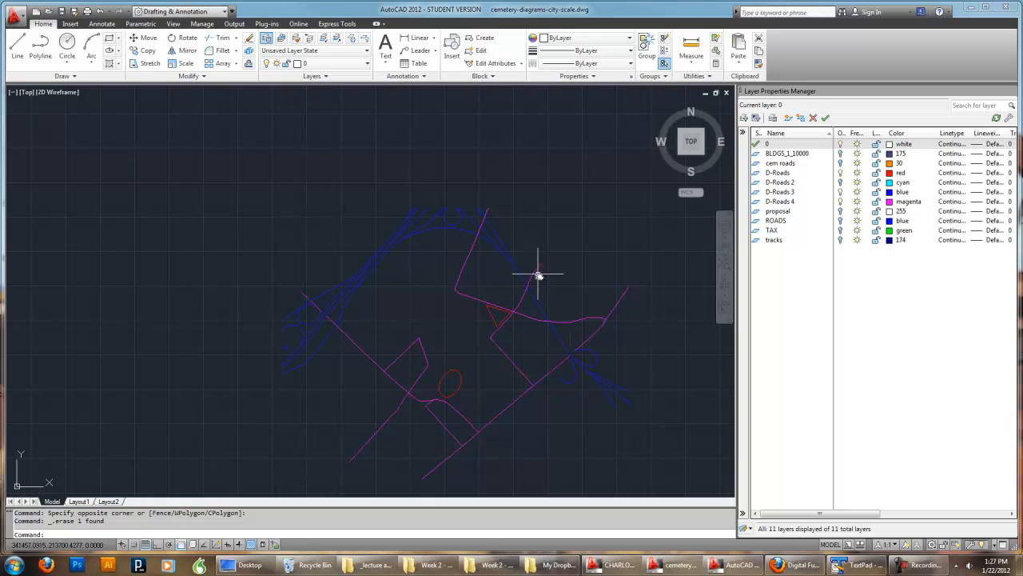
pyautogui.scroll(5, 613, 376)
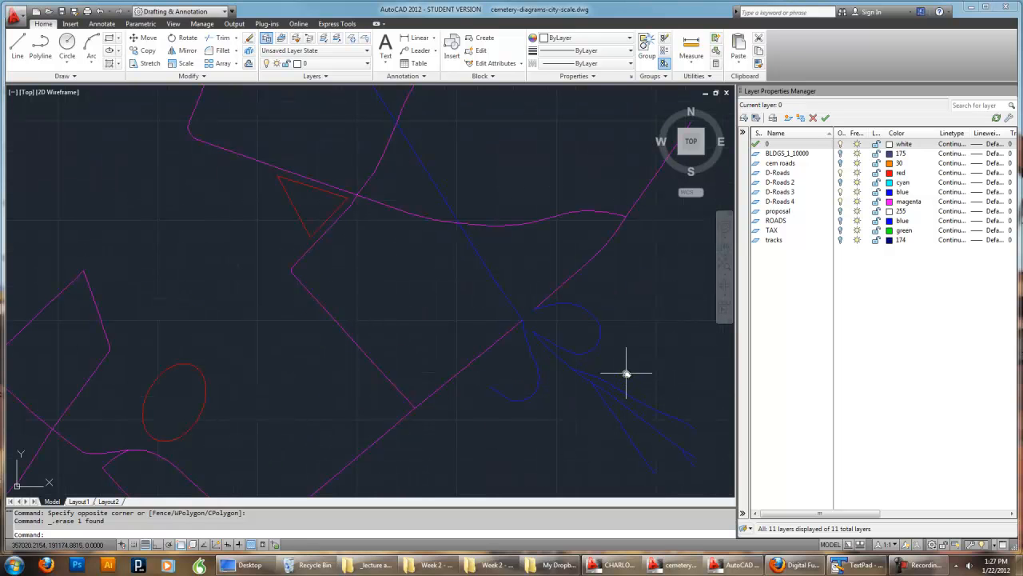
pyautogui.hotkey('ctrl', 'z')
pyautogui.hotkey('ctrl', 'z')
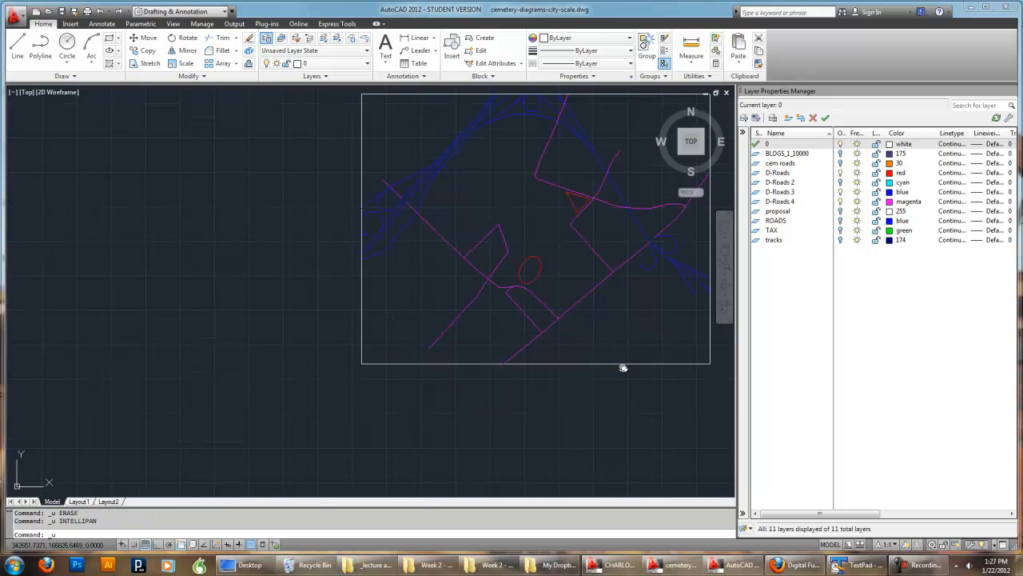
# Undo the recent edits back to the state before the boundary rectangle was drawn
pyautogui.moveTo(630, 302); pyautogui.dragTo(535, 391, button='middle')
pyautogui.hotkey('ctrl', 'z')
pyautogui.hotkey('ctrl', 'z')
pyautogui.hotkey('ctrl', 'z')
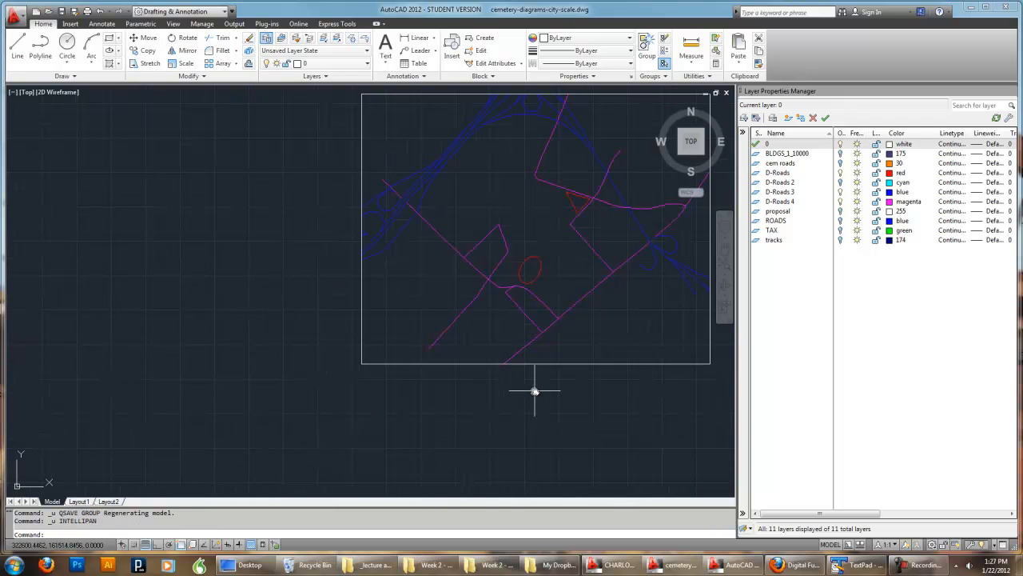
pyautogui.hotkey('ctrl', 'z')
pyautogui.hotkey('ctrl', 'z')
pyautogui.hotkey('ctrl', 'z')
pyautogui.hotkey('ctrl', 'z')
pyautogui.hotkey('ctrl', 'z')
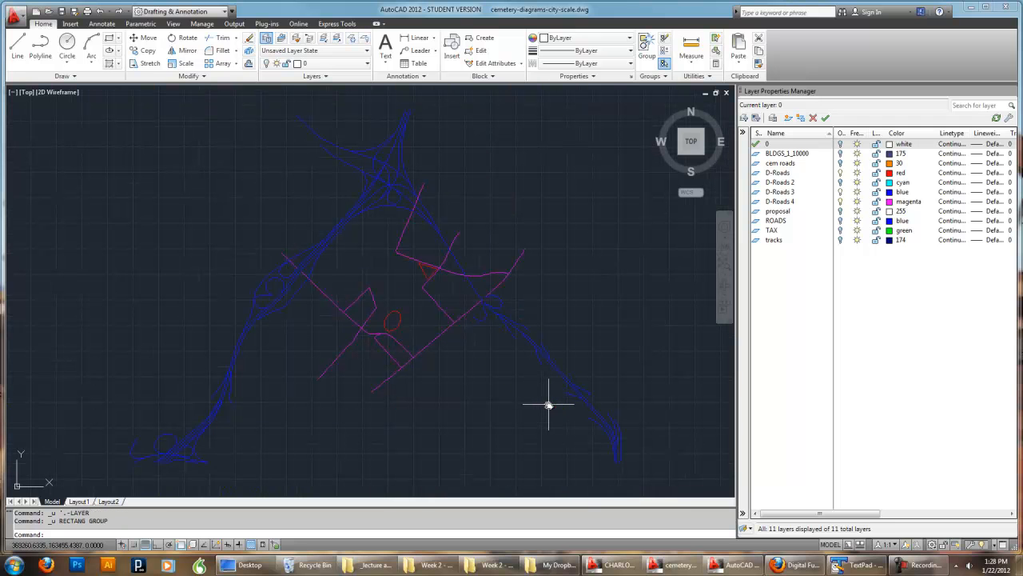
# Redo all the undone edits to restore the boundary rectangle and the trimmed highways
pyautogui.click(117, 11)
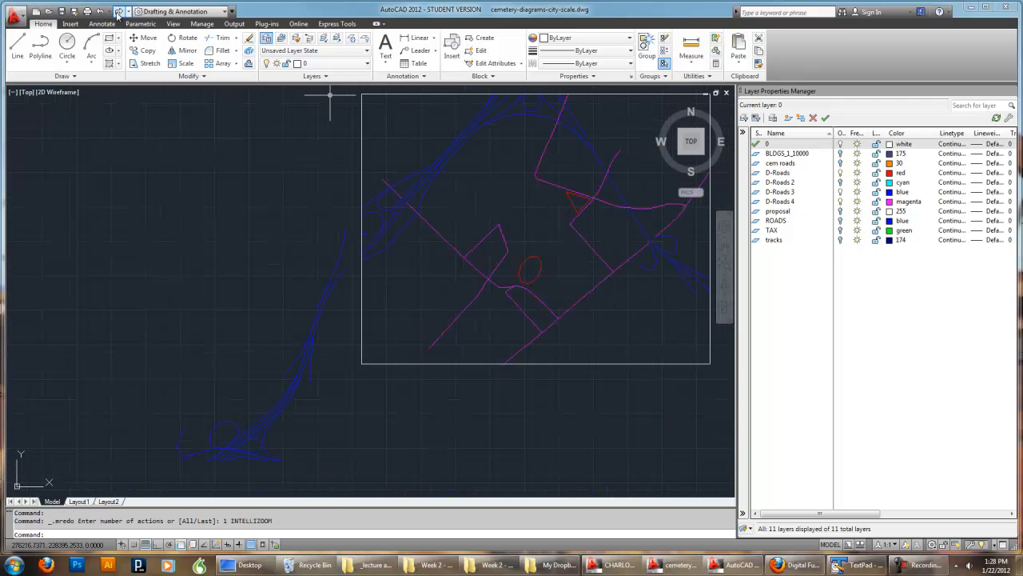
pyautogui.click(117, 11)
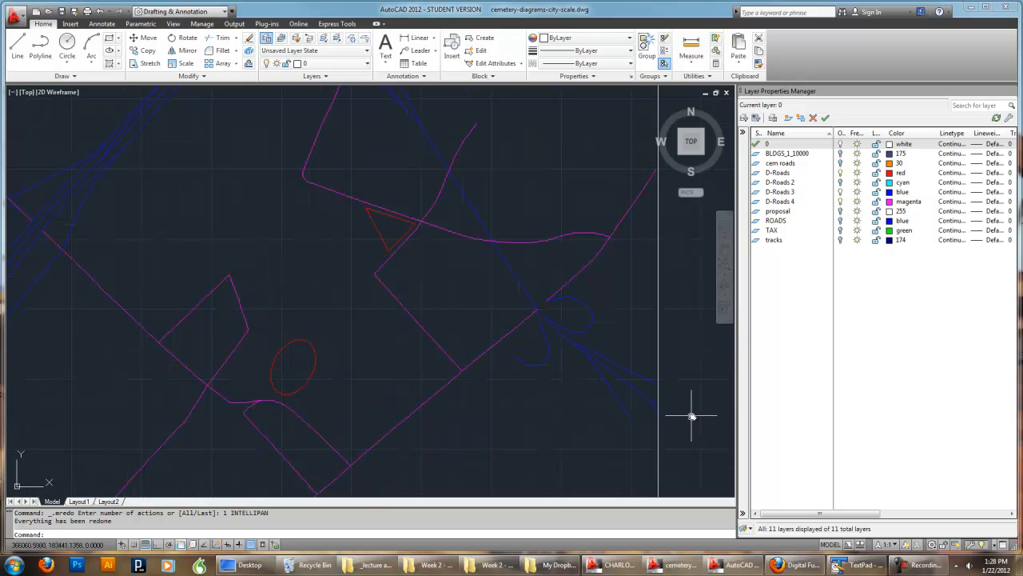
# Draw a short line closing the gap in the blue highway where it meets the magenta road at the eastern interchange
pyautogui.scroll(-2, 498, 273)
pyautogui.scroll(3, 510, 315)
pyautogui.moveTo(498, 272)
pyautogui.mouseDown(button='middle')
pyautogui.moveTo(510, 315)
pyautogui.moveTo(484, 294)
pyautogui.mouseUp(button='middle')
pyautogui.click(901, 193)
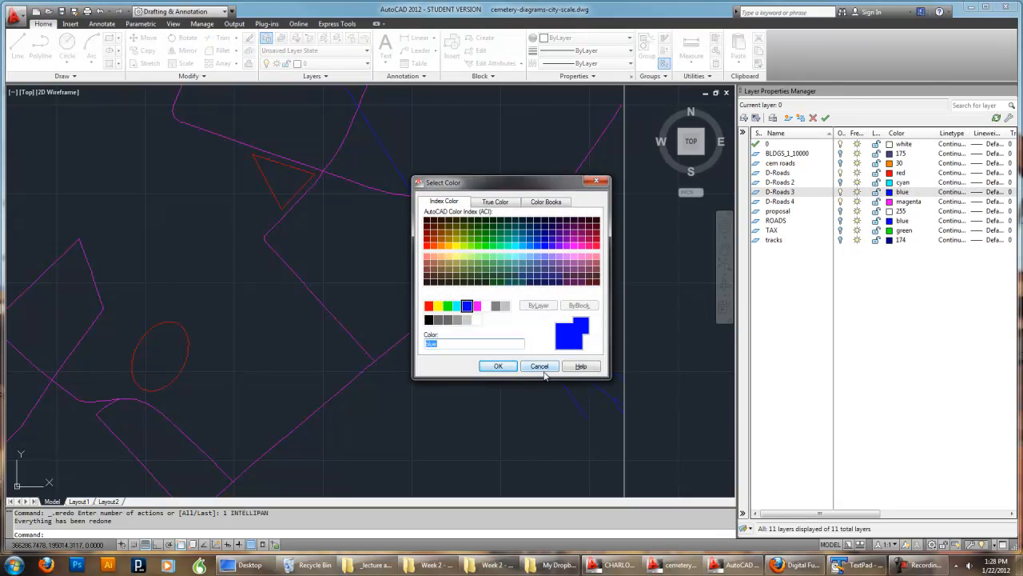
pyautogui.click(540, 366)
pyautogui.click(17, 48)
pyautogui.scroll(3, 471, 291)
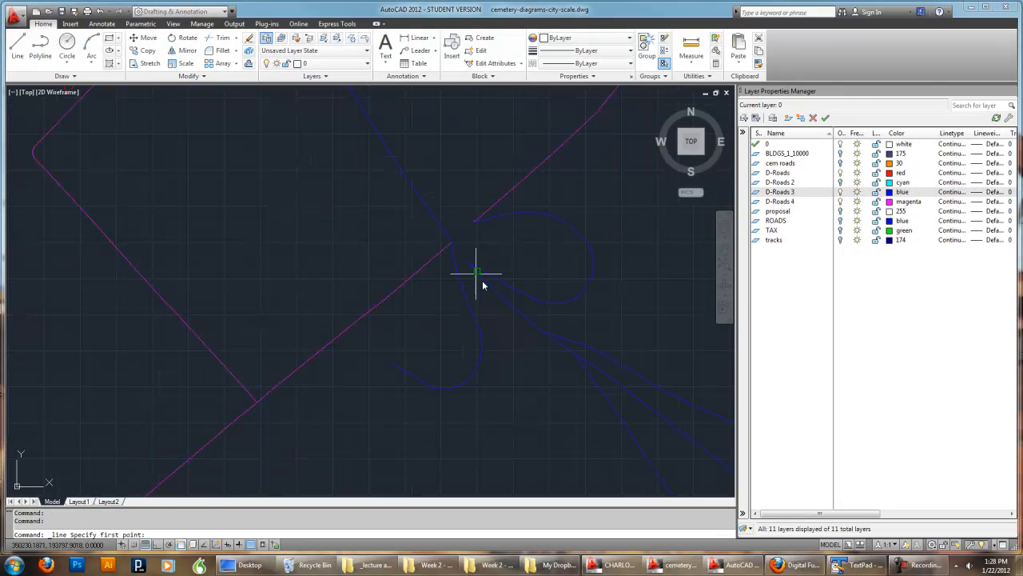
pyautogui.click(470, 263)
pyautogui.click(452, 243)
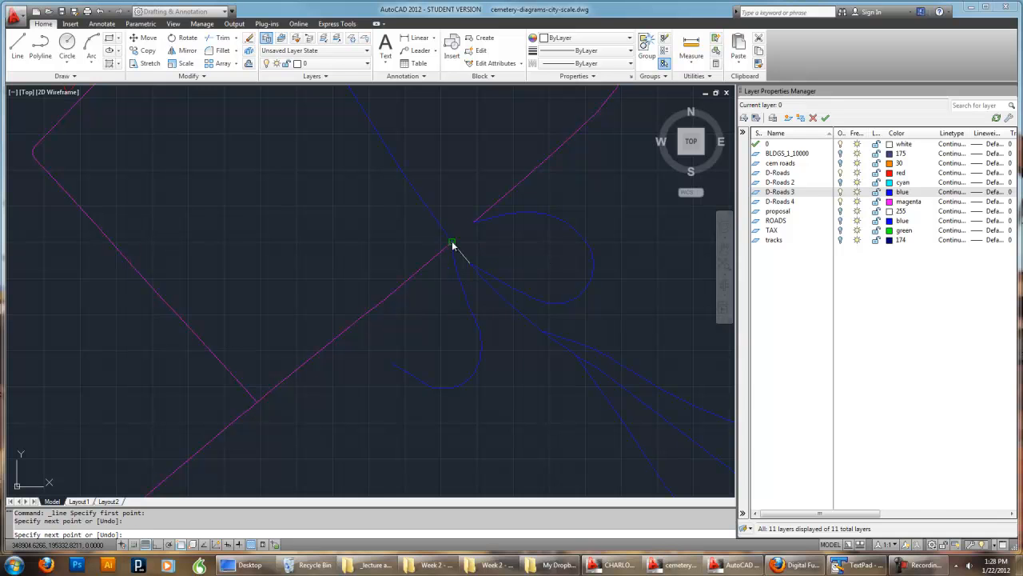
pyautogui.rightClick(453, 242)
pyautogui.click(469, 249)
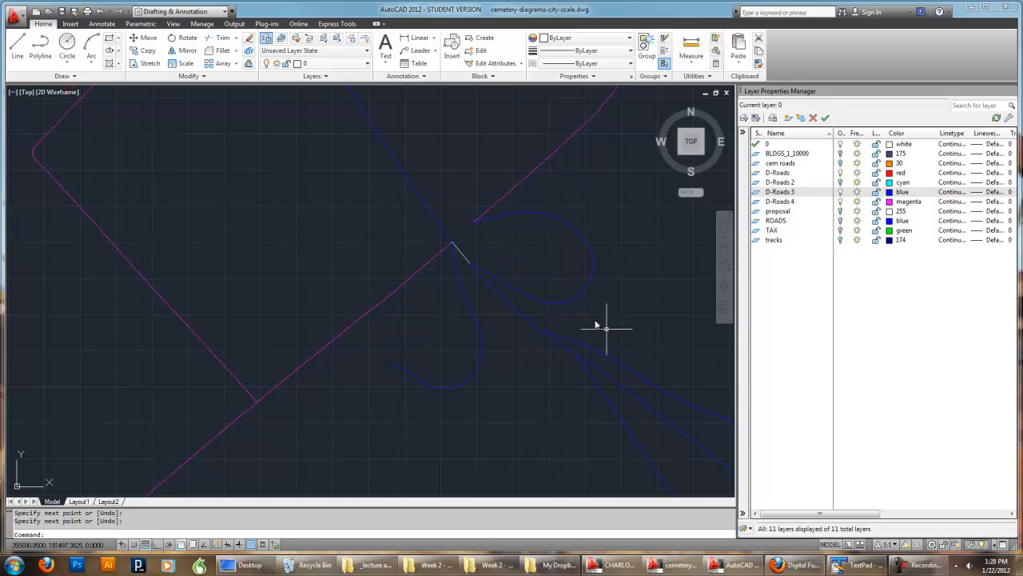
# Move the short bridging line at the eastern interchange to the D-Roads 3 layer
pyautogui.click(462, 254)
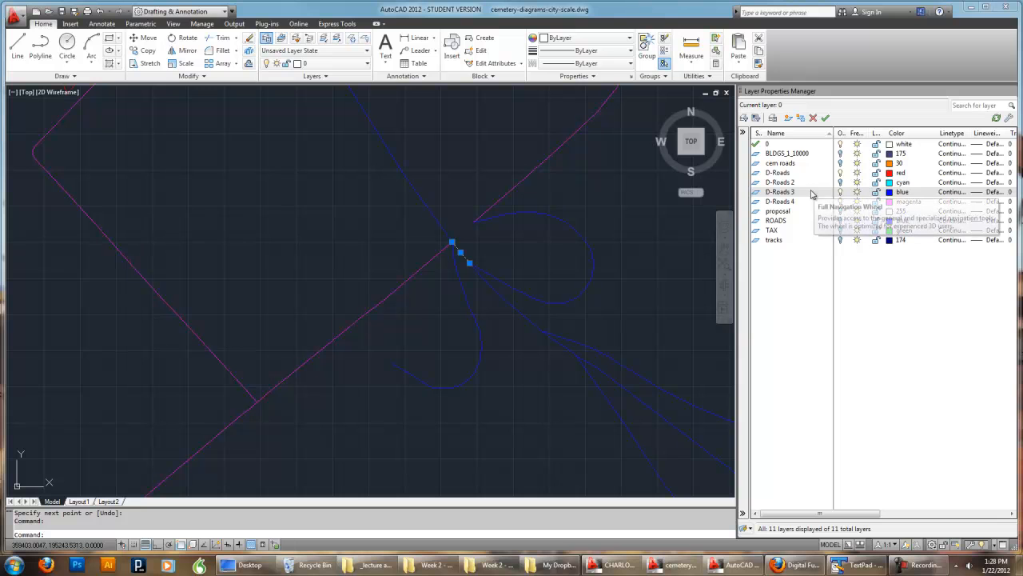
pyautogui.click(342, 64)
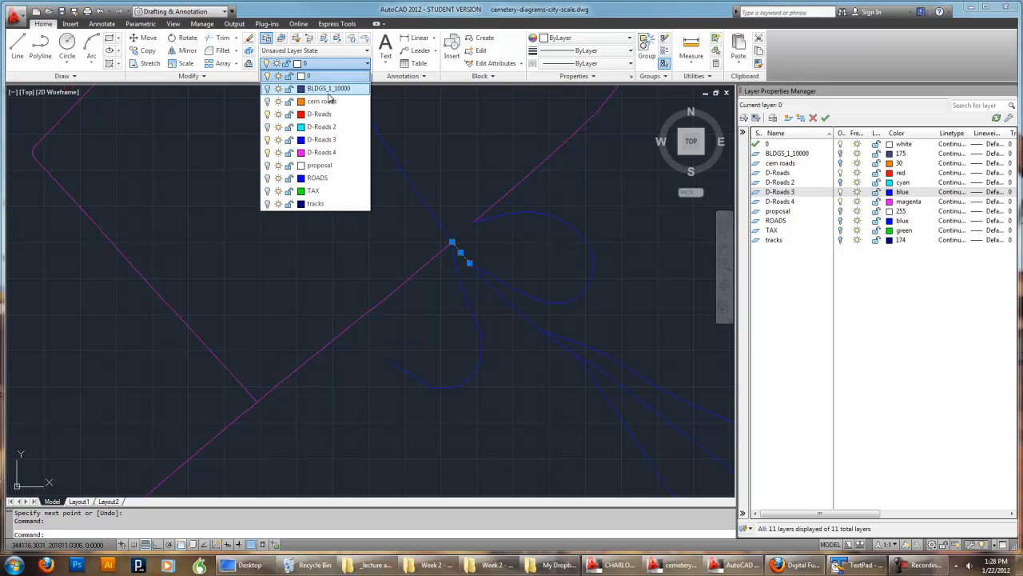
pyautogui.click(320, 139)
pyautogui.press('Escape')
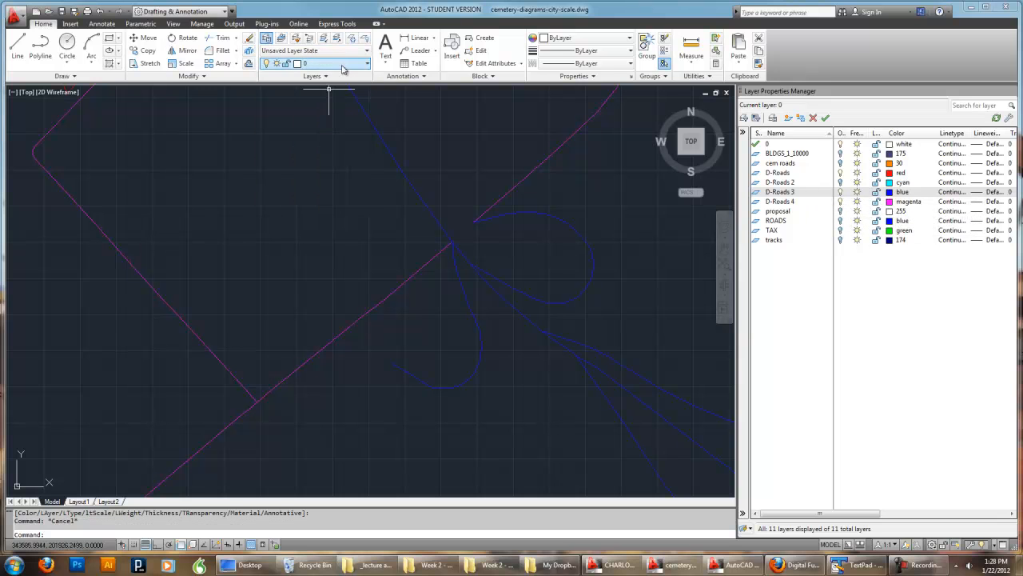
# Make D-Roads 3 the current layer
pyautogui.click(342, 66)
pyautogui.click(342, 134)
pyautogui.click(332, 67)
pyautogui.click(332, 138)
pyautogui.press('Escape')
# Make D-Roads 4 the current layer and draw a line closing the gap in the magenta road at the eastern interchange
pyautogui.scroll(-5, 631, 298)
pyautogui.scroll(4, 663, 340)
pyautogui.moveTo(649, 335)
pyautogui.mouseDown(button='middle')
pyautogui.moveTo(642, 326)
pyautogui.moveTo(628, 343)
pyautogui.moveTo(633, 434)
pyautogui.moveTo(623, 431)
pyautogui.mouseUp(button='middle')
pyautogui.scroll(-5, 455, 417)
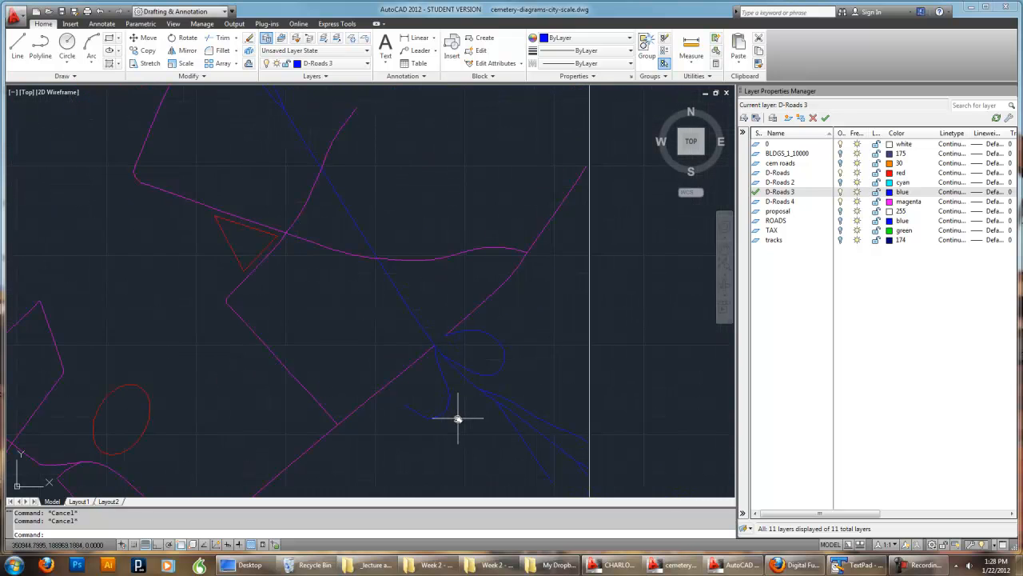
pyautogui.moveTo(506, 380)
pyautogui.mouseDown(button='middle')
pyautogui.moveTo(505, 340)
pyautogui.moveTo(445, 334)
pyautogui.moveTo(475, 329)
pyautogui.moveTo(464, 329)
pyautogui.mouseUp(button='middle')
pyautogui.scroll(5, 504, 338)
pyautogui.click(326, 67)
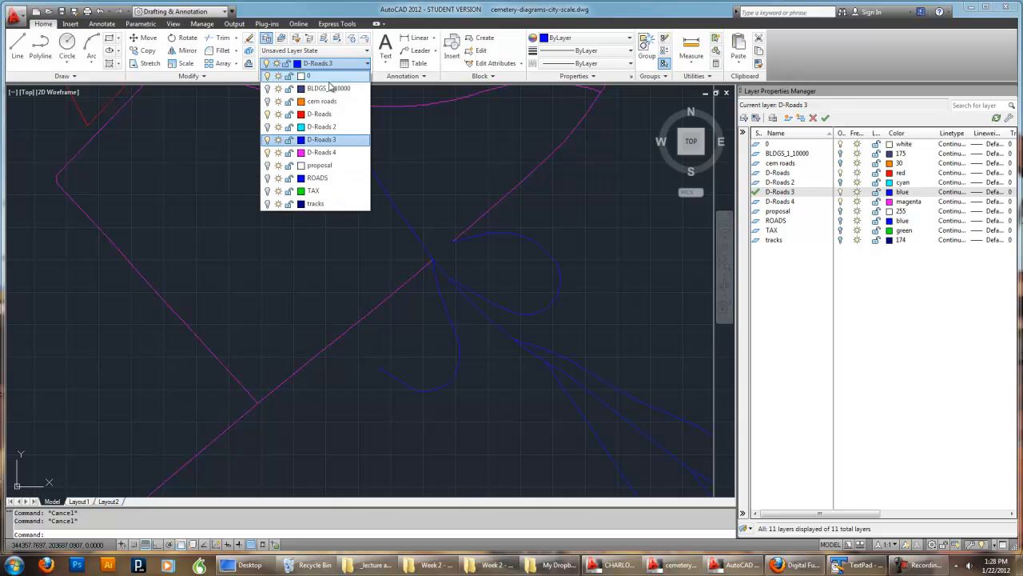
pyautogui.click(321, 151)
pyautogui.click(18, 48)
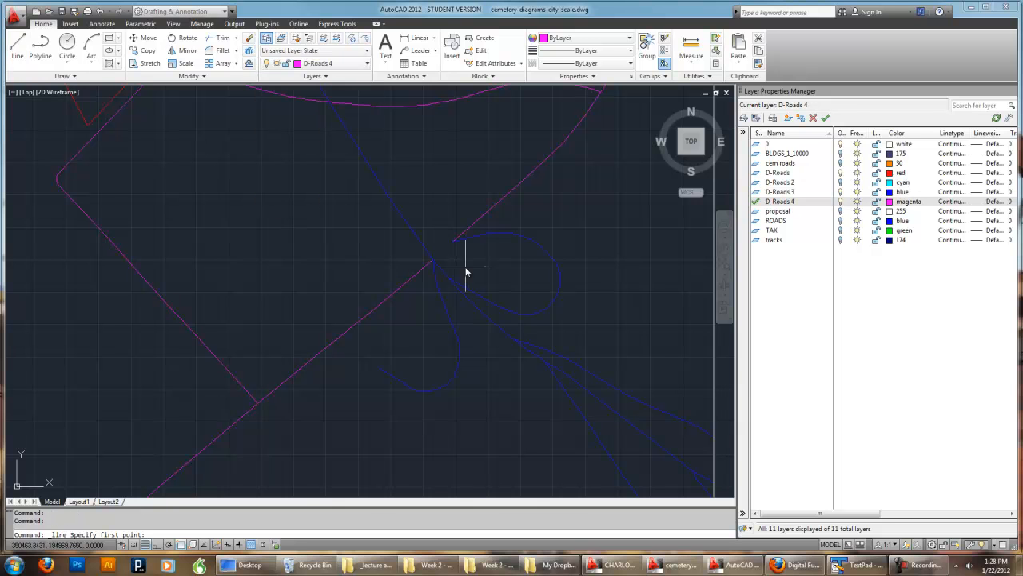
pyautogui.click(433, 260)
pyautogui.click(452, 241)
pyautogui.rightClick(452, 240)
pyautogui.click(471, 247)
# Turn on the cem roads and ROADS layers
pyautogui.scroll(-5, 583, 256)
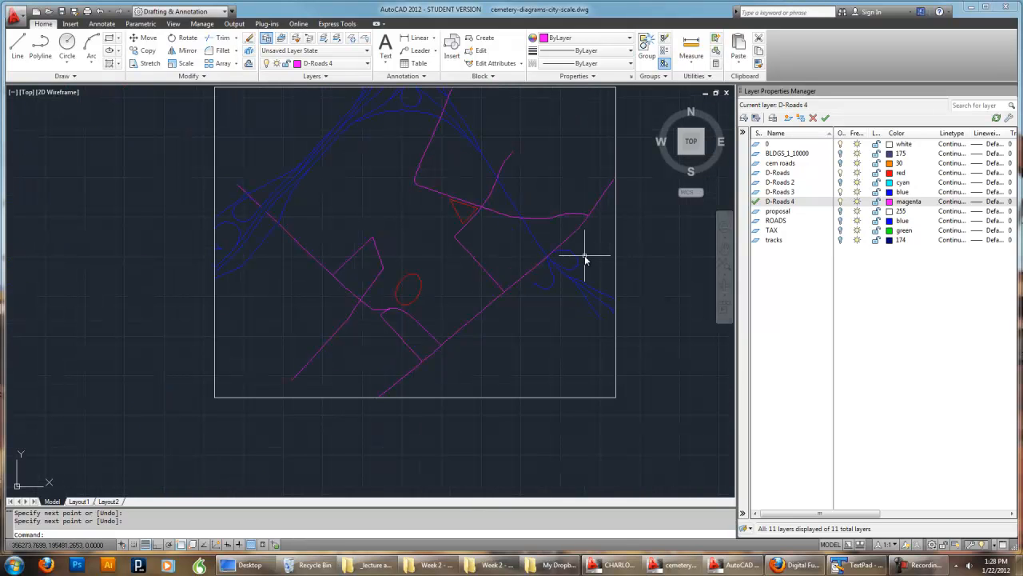
pyautogui.moveTo(467, 333)
pyautogui.mouseDown(button='middle')
pyautogui.moveTo(524, 364)
pyautogui.moveTo(477, 356)
pyautogui.mouseUp(button='middle')
pyautogui.moveTo(697, 308); pyautogui.dragTo(593, 323, button='middle')
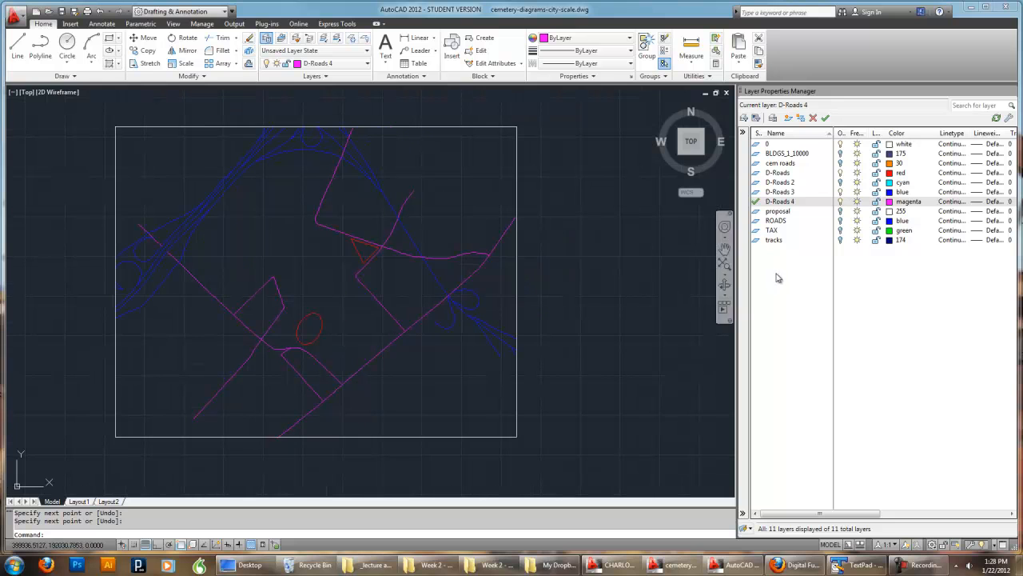
pyautogui.click(841, 164)
pyautogui.moveTo(380, 306); pyautogui.dragTo(446, 267, button='middle')
pyautogui.scroll(-6, 449, 270)
pyautogui.moveTo(409, 353); pyautogui.dragTo(490, 279, button='middle')
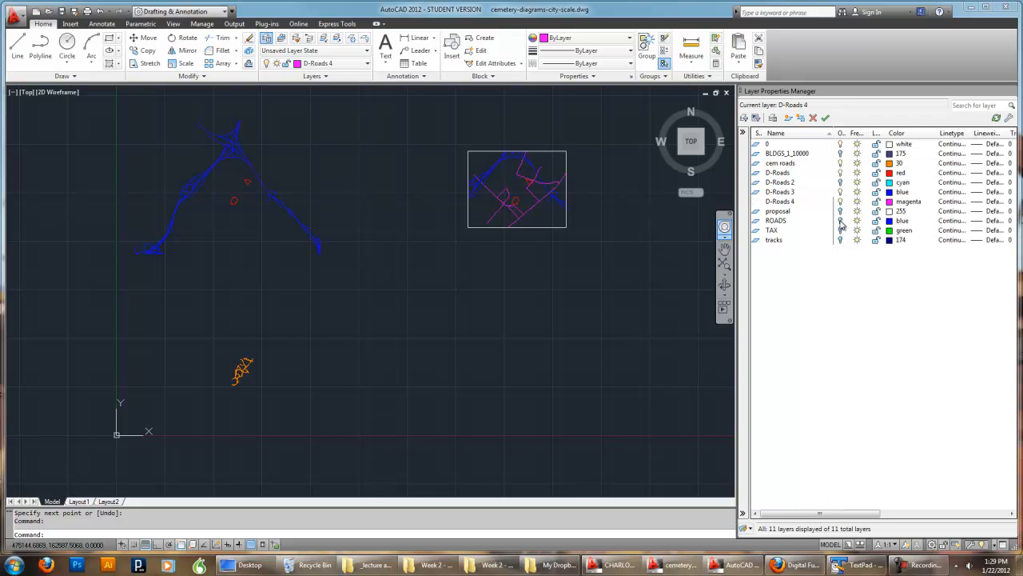
pyautogui.click(840, 220)
# Copy the orange cemetery roads into the cropped diagram, using the pointed road corner west of them as base point and its matching corner as destination
pyautogui.scroll(6, 377, 335)
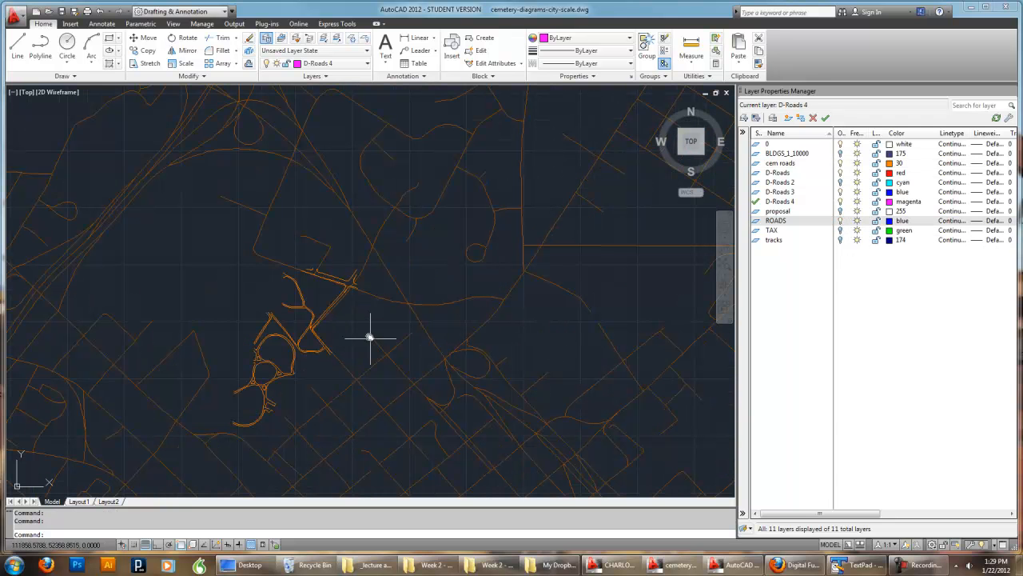
pyautogui.scroll(2, 351, 353)
pyautogui.scroll(2, 327, 362)
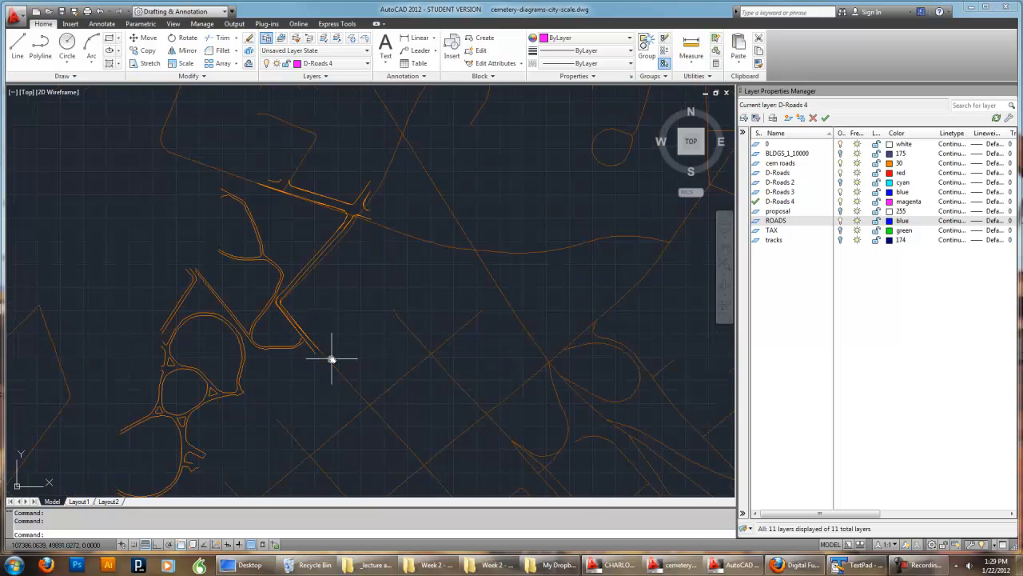
pyautogui.moveTo(334, 359)
pyautogui.mouseDown(button='middle')
pyautogui.moveTo(444, 343)
pyautogui.moveTo(523, 292)
pyautogui.mouseUp(button='middle')
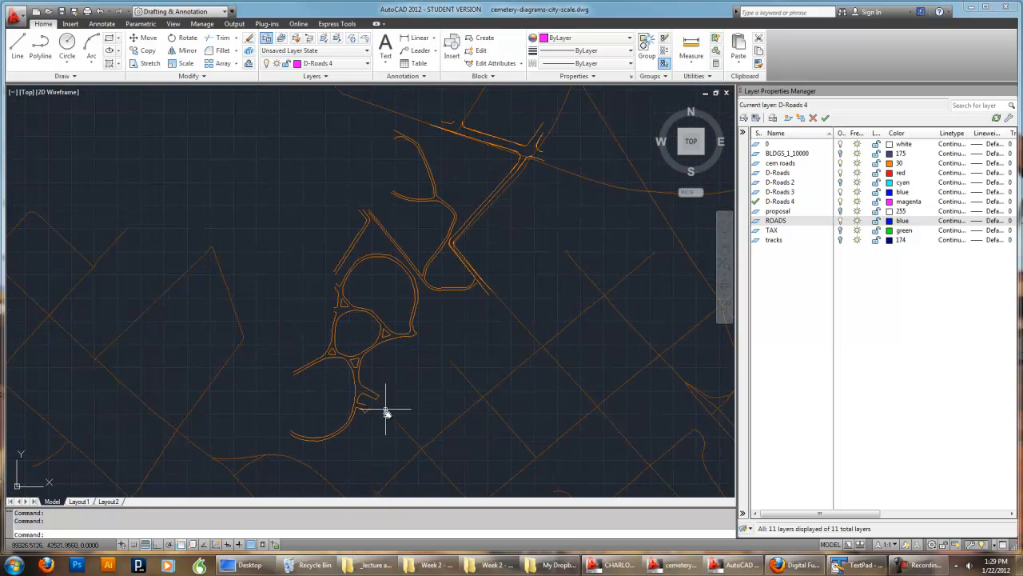
pyautogui.click(378, 445)
pyautogui.click(293, 327)
pyautogui.click(453, 337)
pyautogui.click(316, 183)
pyautogui.scroll(5, 359, 195)
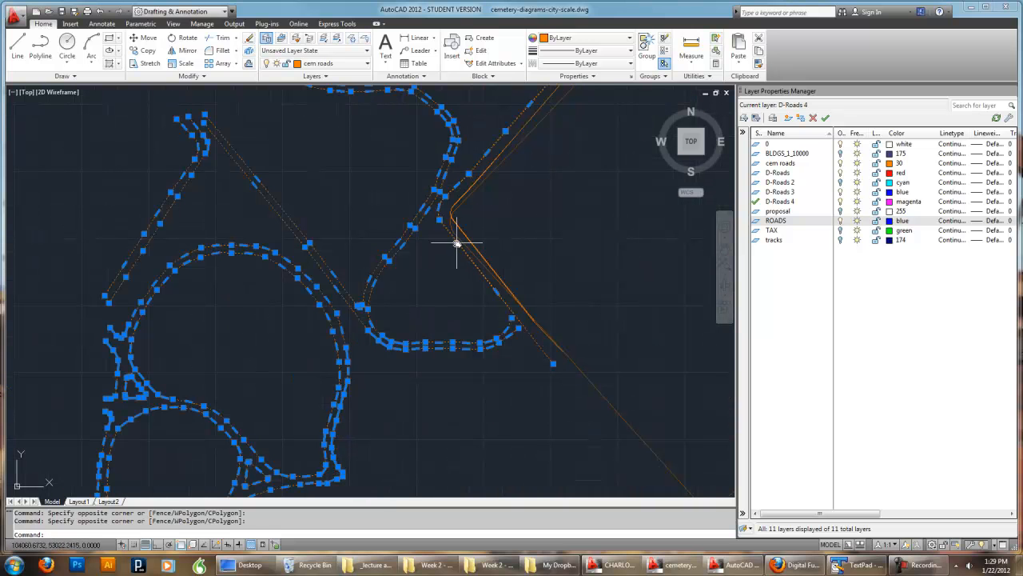
pyautogui.click(468, 186)
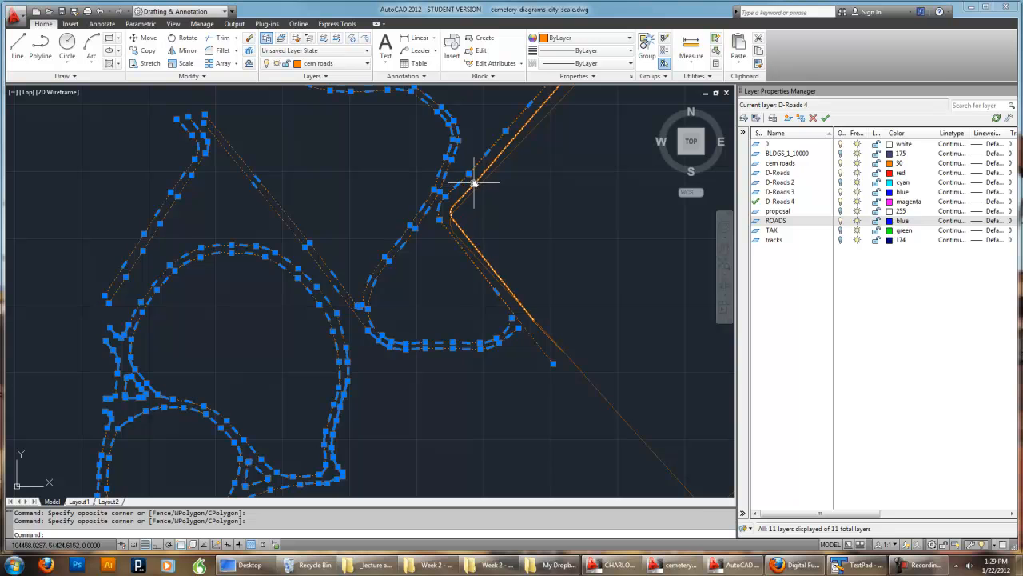
pyautogui.scroll(-4, 534, 236)
pyautogui.moveTo(544, 228); pyautogui.dragTo(529, 272, button='middle')
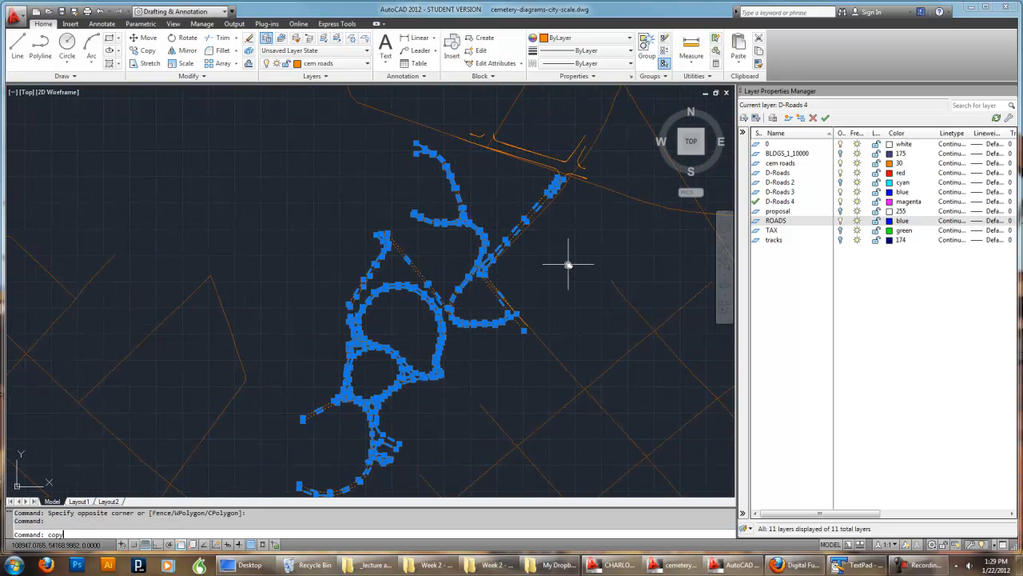
pyautogui.press('Return')
pyautogui.scroll(-5, 568, 263)
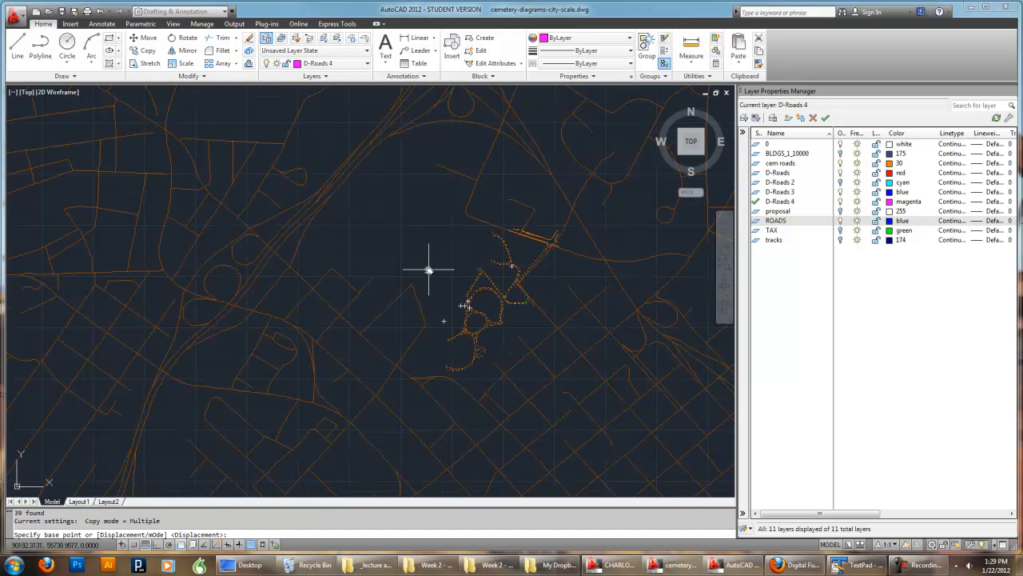
pyautogui.click(412, 284)
pyautogui.scroll(-6, 415, 284)
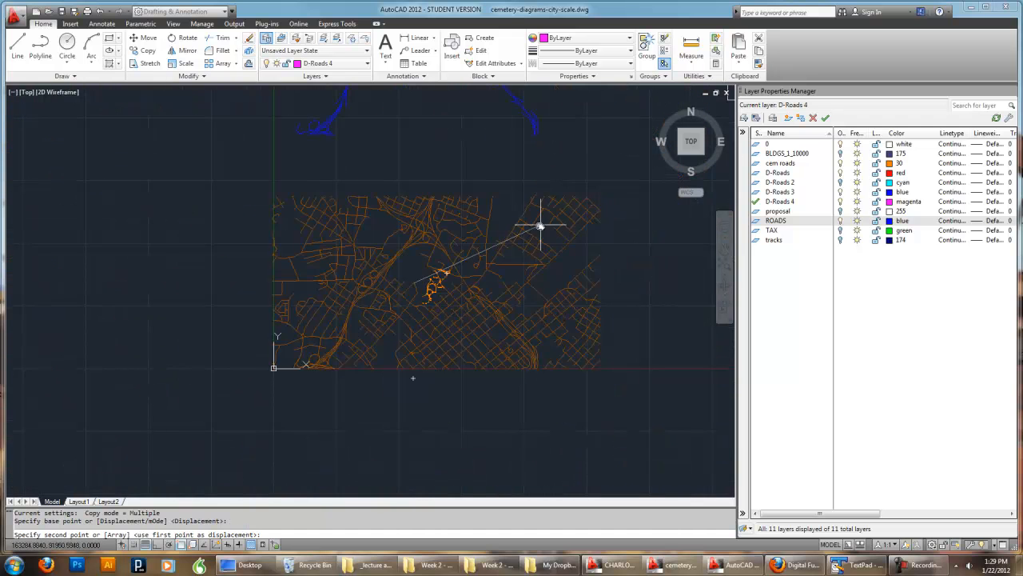
pyautogui.moveTo(695, 149); pyautogui.dragTo(493, 277, button='middle')
pyautogui.scroll(5, 596, 196)
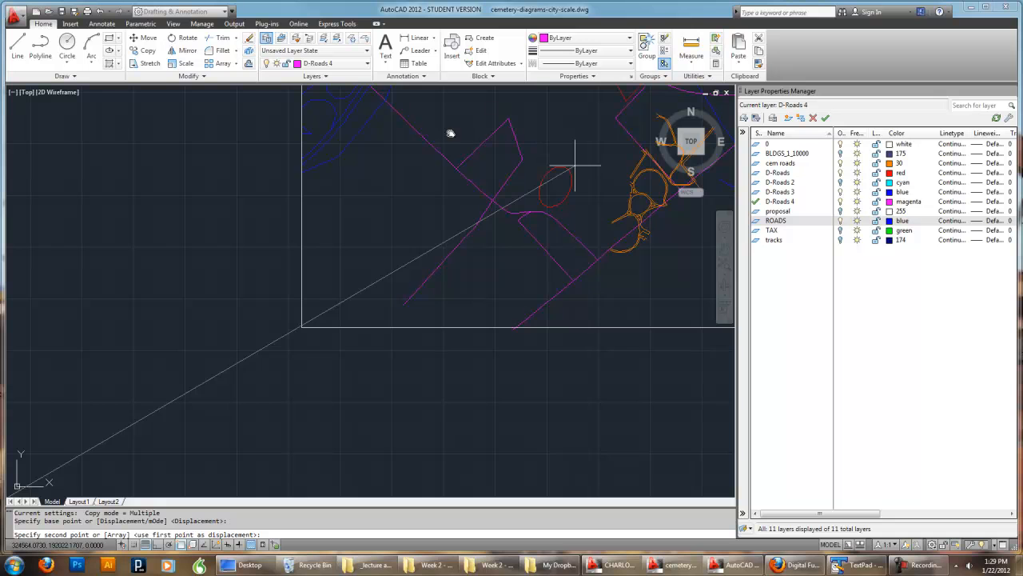
pyautogui.scroll(2, 458, 256)
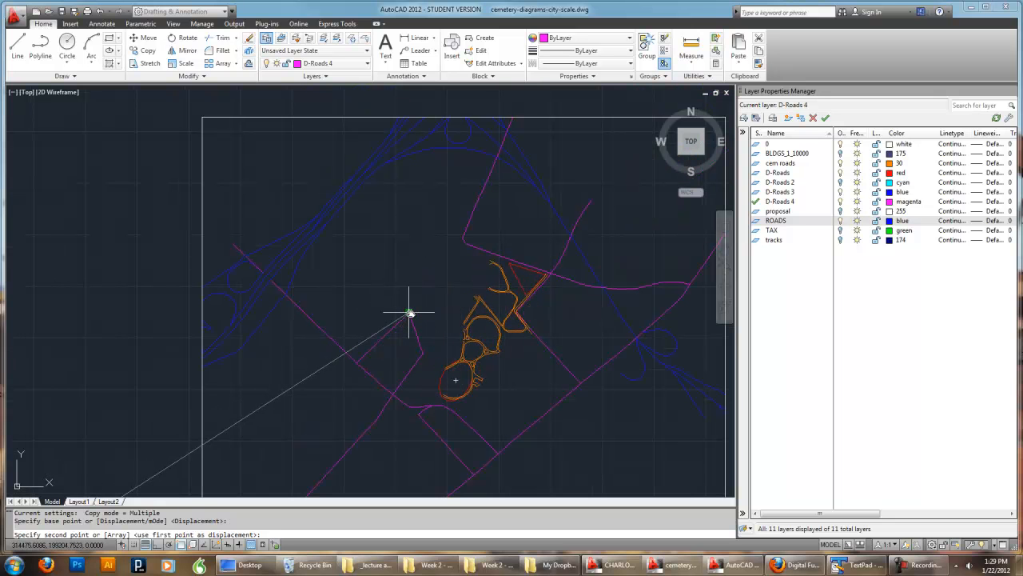
pyautogui.click(409, 312)
pyautogui.press('Escape')
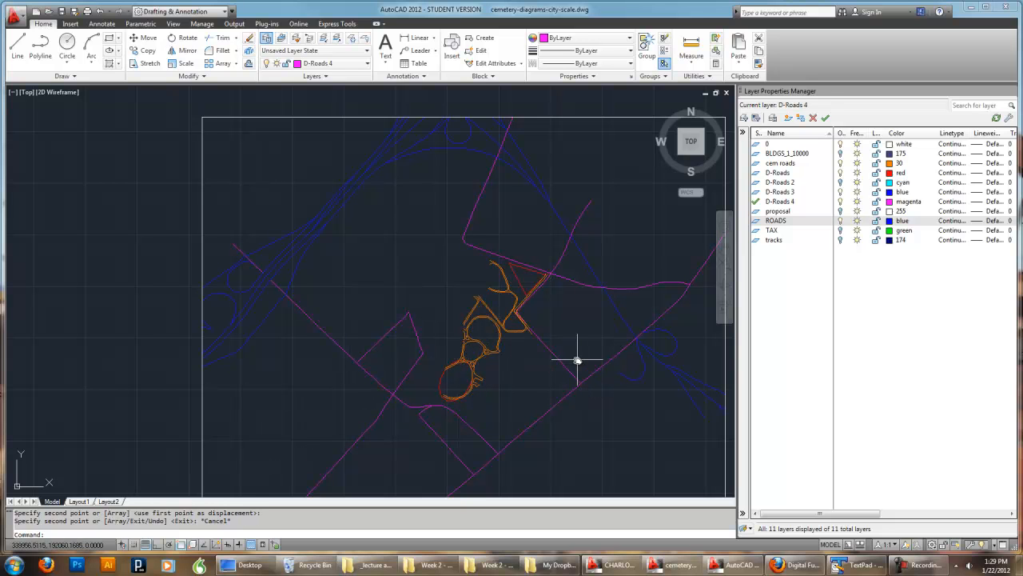
pyautogui.moveTo(577, 360)
pyautogui.mouseDown(button='middle')
pyautogui.moveTo(612, 295)
pyautogui.moveTo(590, 346)
pyautogui.mouseUp(button='middle')
pyautogui.click(502, 417)
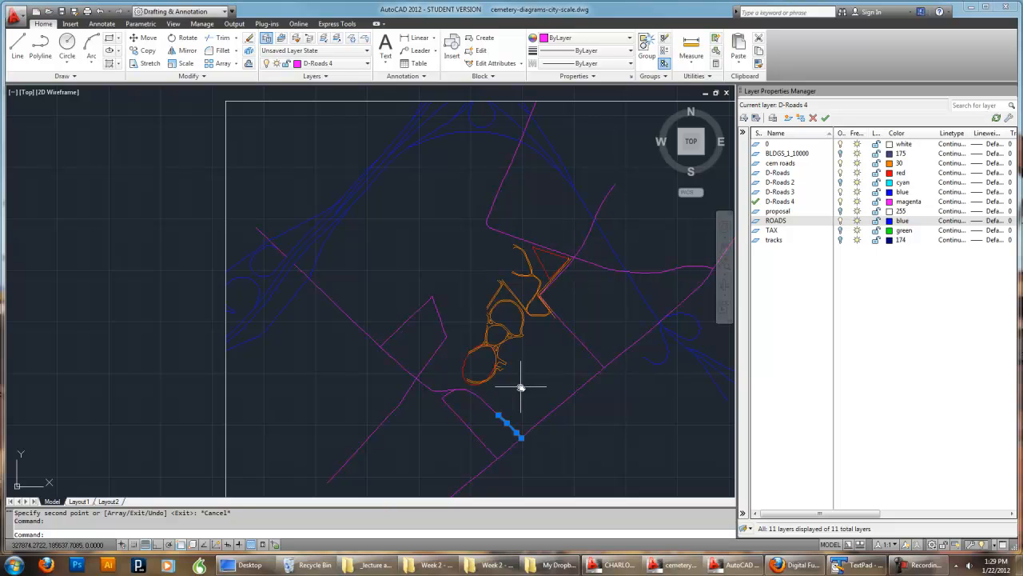
pyautogui.moveTo(508, 390); pyautogui.dragTo(565, 370, button='middle')
pyautogui.press('Escape')
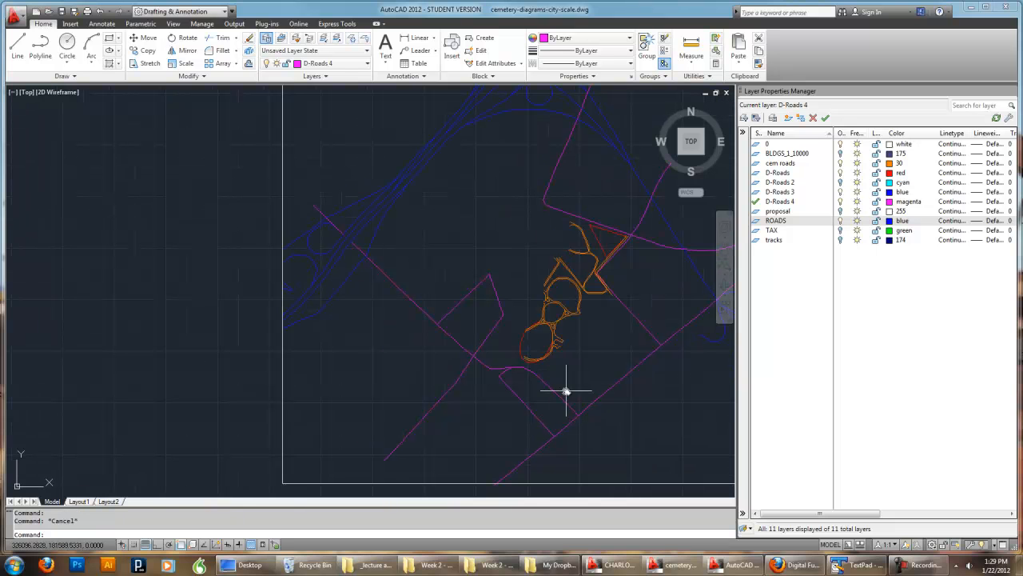
pyautogui.click(498, 348)
pyautogui.click(483, 235)
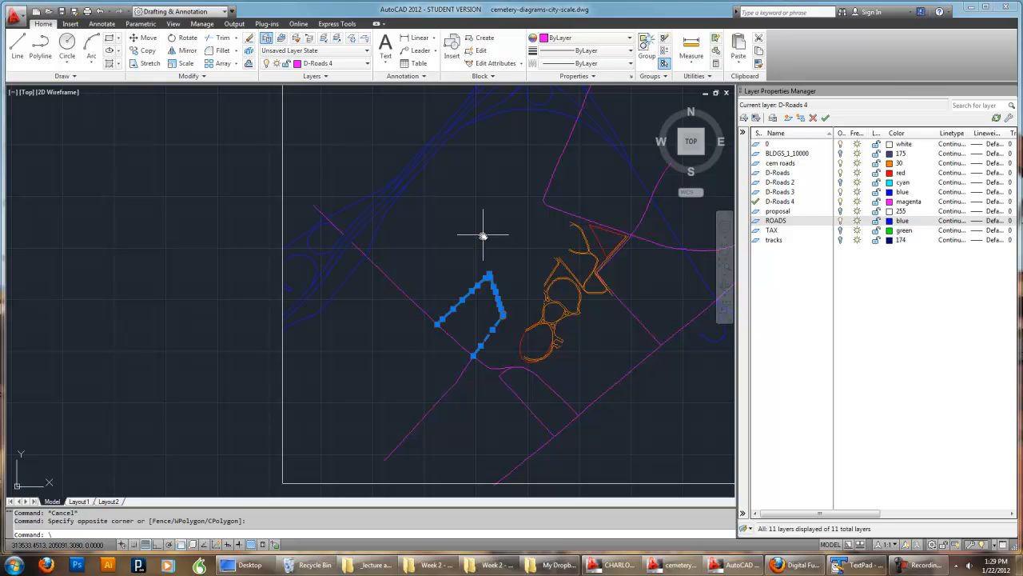
pyautogui.scroll(-2, 520, 292)
pyautogui.press('Escape')
pyautogui.press('Escape')
# Delete the pointed magenta road loop west of the copied cemetery roads
pyautogui.click(526, 318)
pyautogui.click(500, 242)
pyautogui.press('Delete')
# Delete the straight magenta side street south of the cemetery roads, between the curved road and the long diagonal road
pyautogui.scroll(-2, 542, 322)
pyautogui.scroll(2, 553, 313)
pyautogui.moveTo(553, 312); pyautogui.dragTo(472, 388, button='middle')
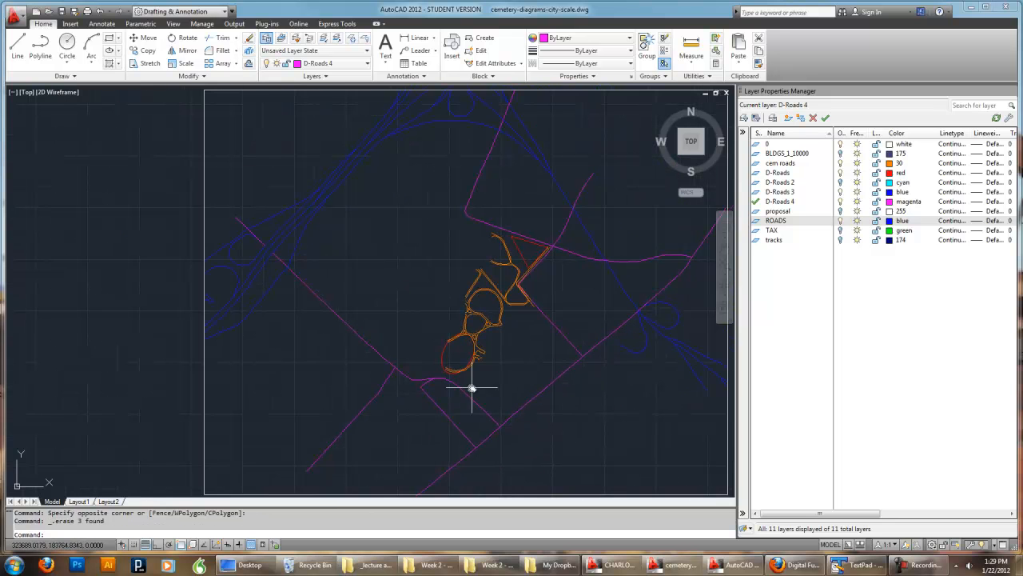
pyautogui.moveTo(547, 353)
pyautogui.mouseDown(button='middle')
pyautogui.moveTo(487, 375)
pyautogui.moveTo(551, 338)
pyautogui.mouseUp(button='middle')
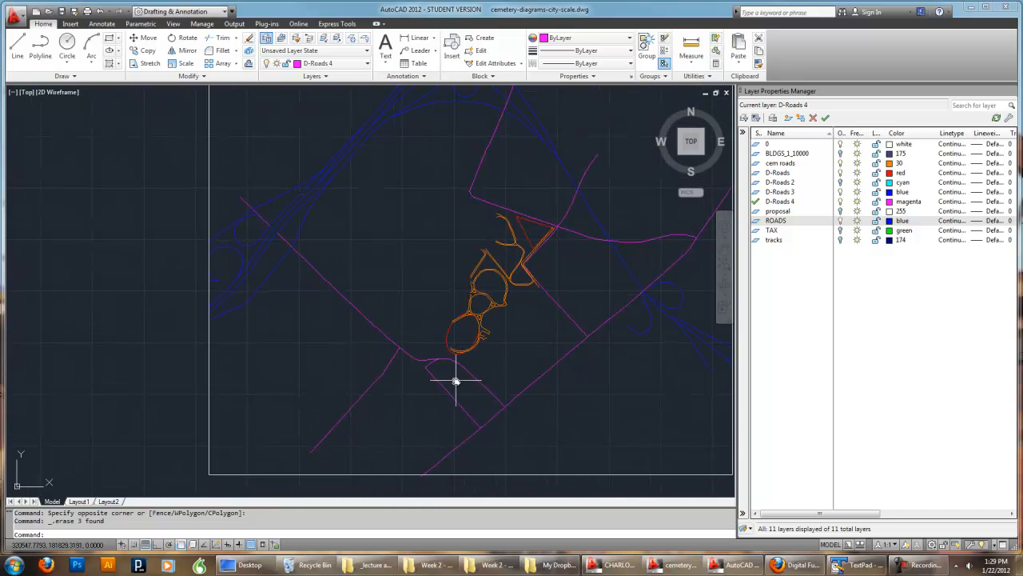
pyautogui.click(456, 382)
pyautogui.click(413, 382)
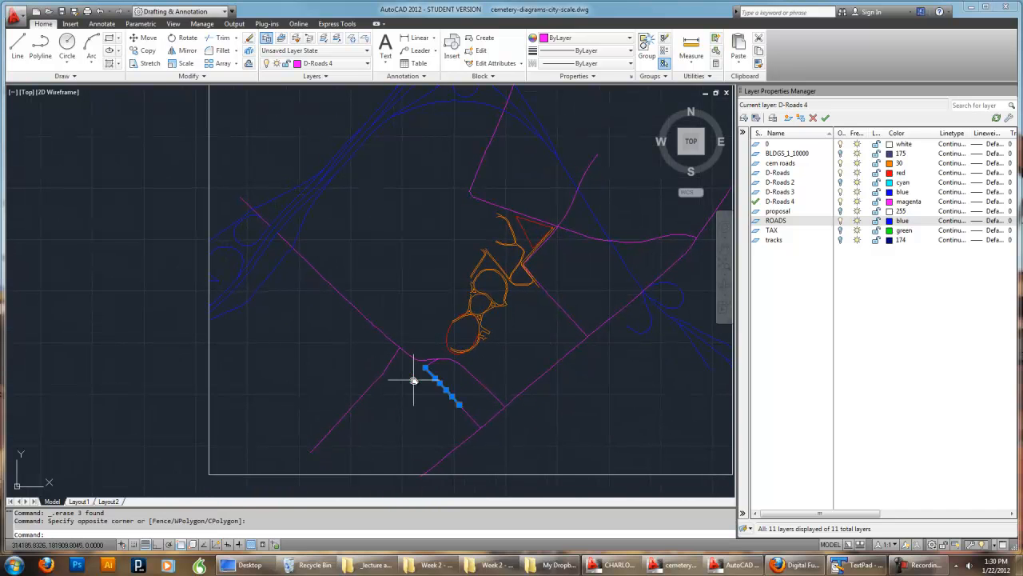
pyautogui.press('Delete')
pyautogui.scroll(3, 426, 358)
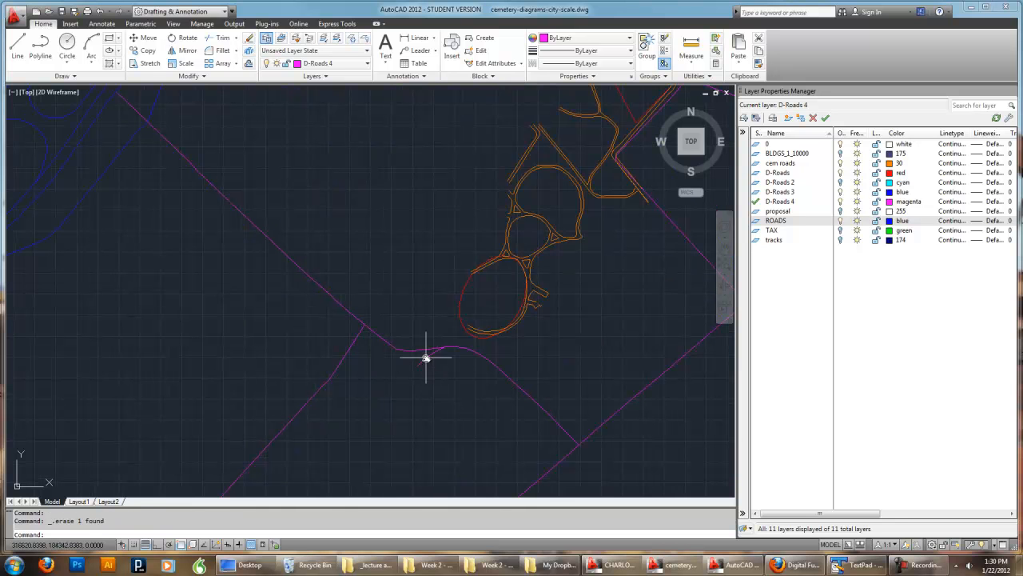
pyautogui.scroll(-5, 428, 379)
pyautogui.click(411, 389)
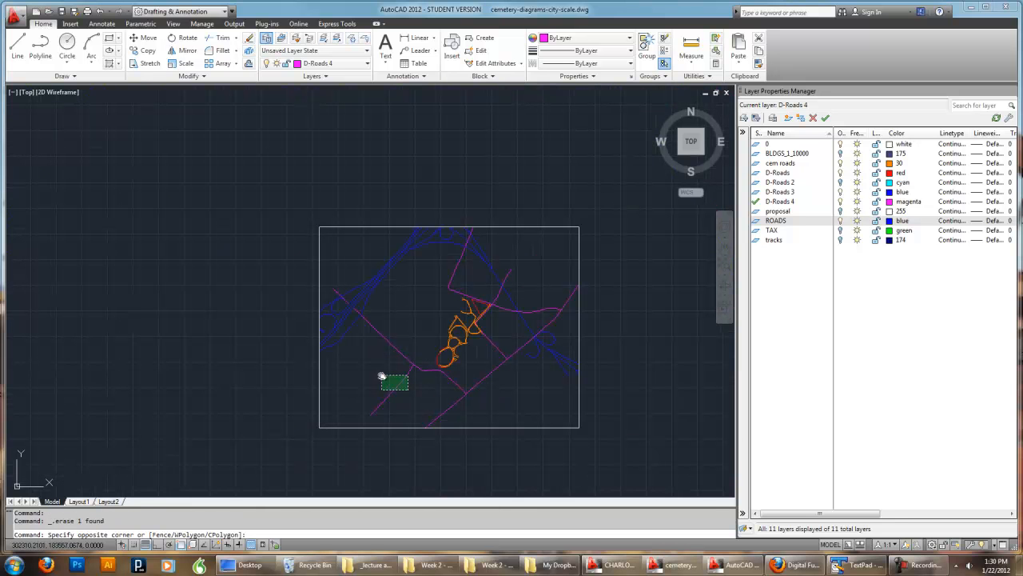
pyautogui.scroll(2, 421, 408)
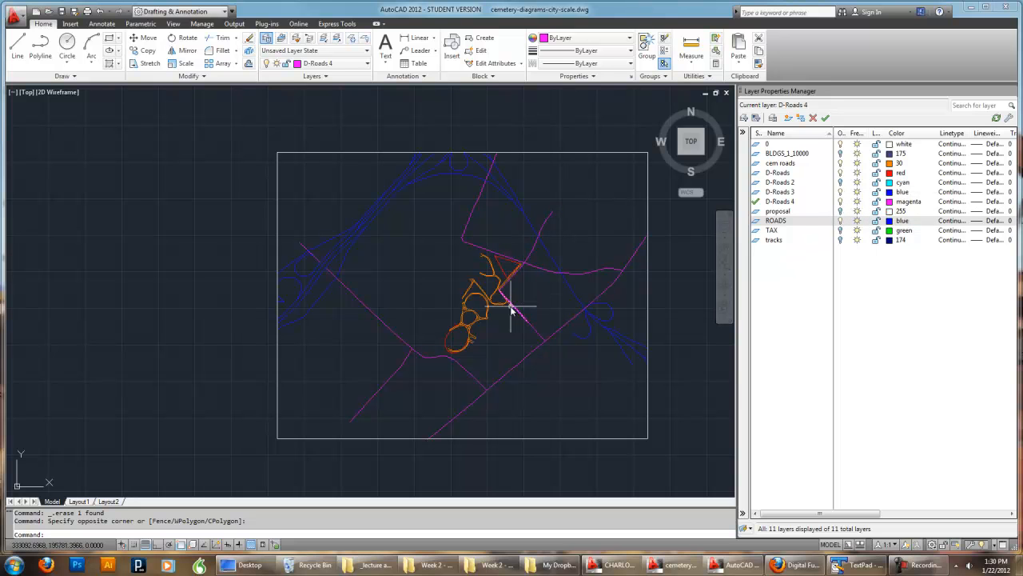
pyautogui.scroll(3, 530, 302)
pyautogui.moveTo(640, 361)
pyautogui.mouseDown(button='middle')
pyautogui.moveTo(660, 290)
pyautogui.moveTo(607, 342)
pyautogui.mouseUp(button='middle')
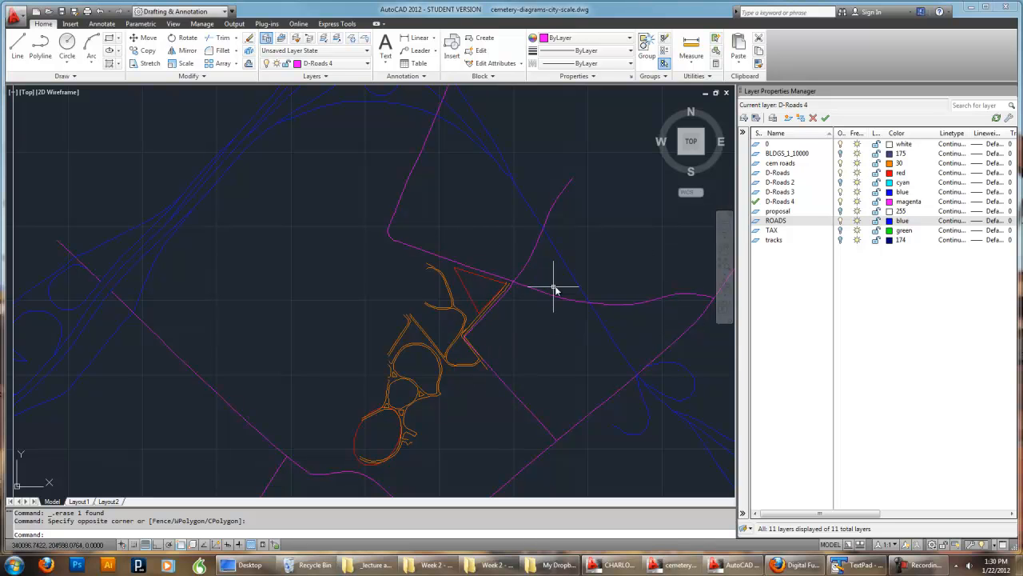
pyautogui.moveTo(507, 384); pyautogui.dragTo(512, 354, button='middle')
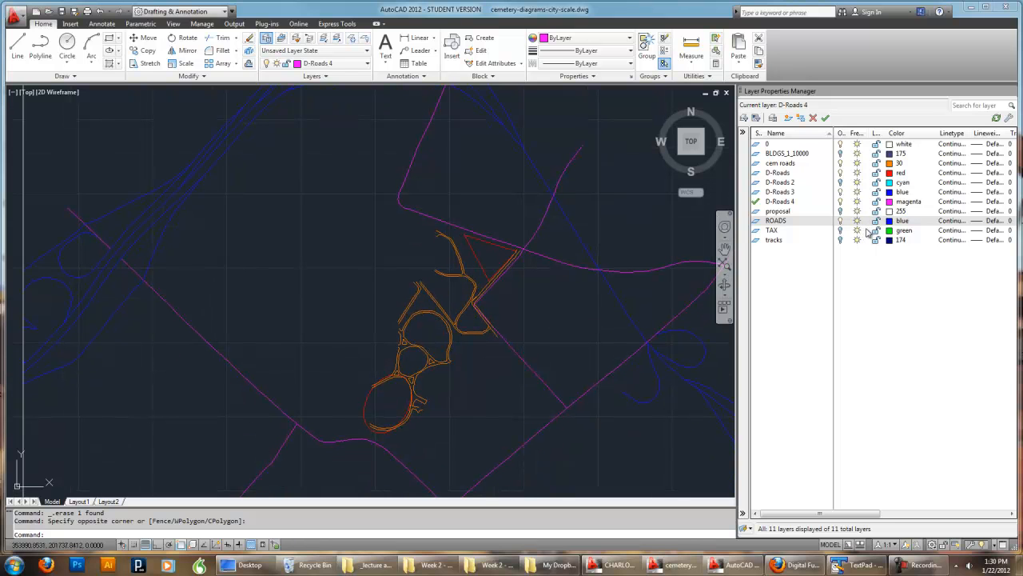
# Turn off the D-Roads 3, D-Roads 4 and D-Roads layers, and delete the orange cemetery roads from the cropped diagram
pyautogui.click(840, 193)
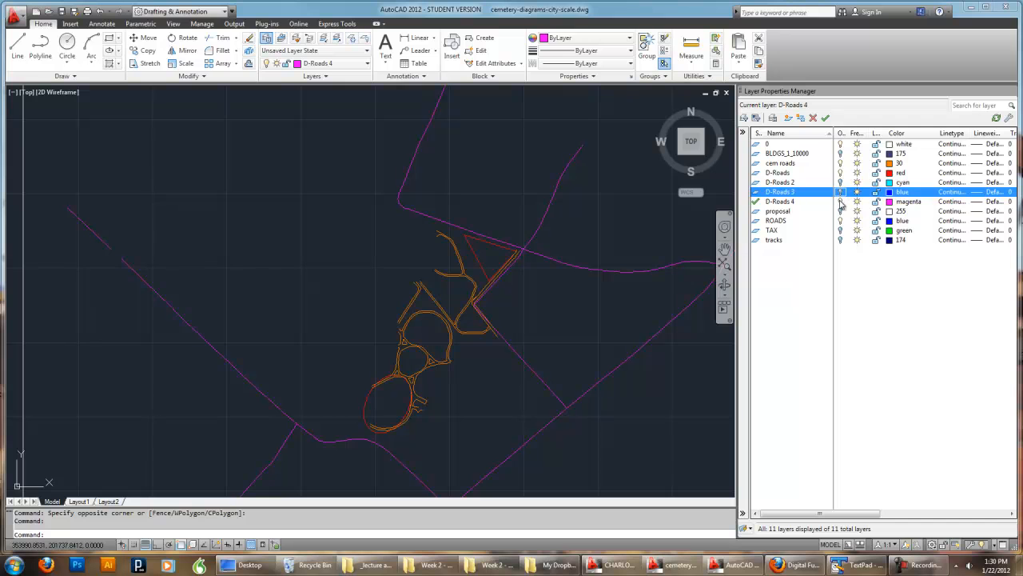
pyautogui.click(841, 202)
pyautogui.click(573, 276)
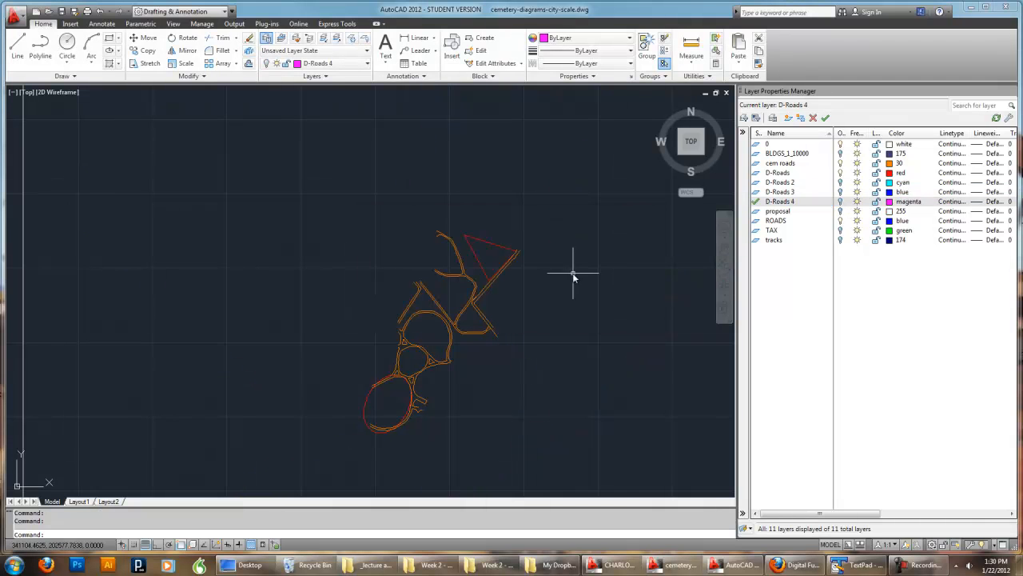
pyautogui.click(840, 173)
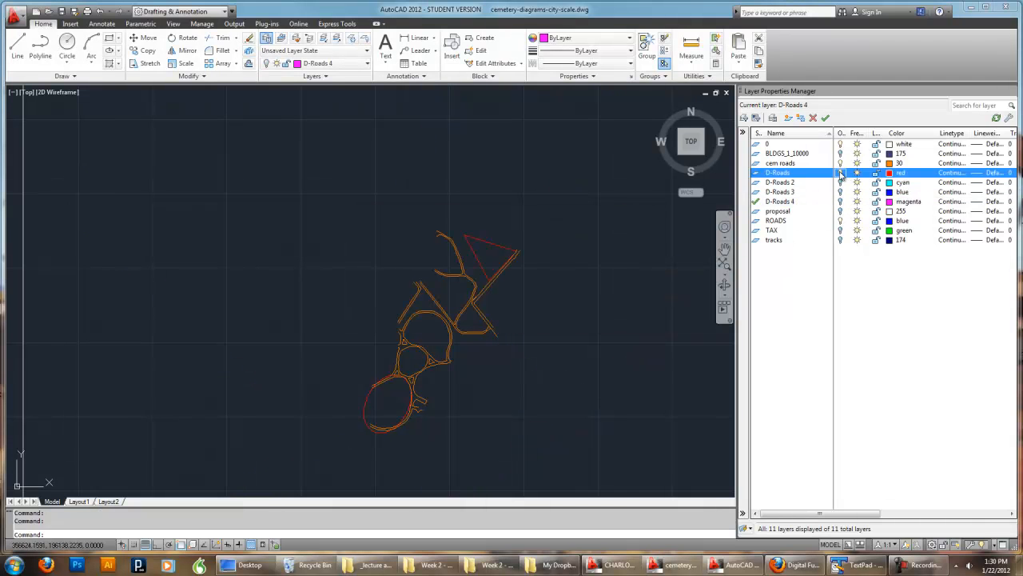
pyautogui.click(594, 466)
pyautogui.click(320, 181)
pyautogui.press('Delete')
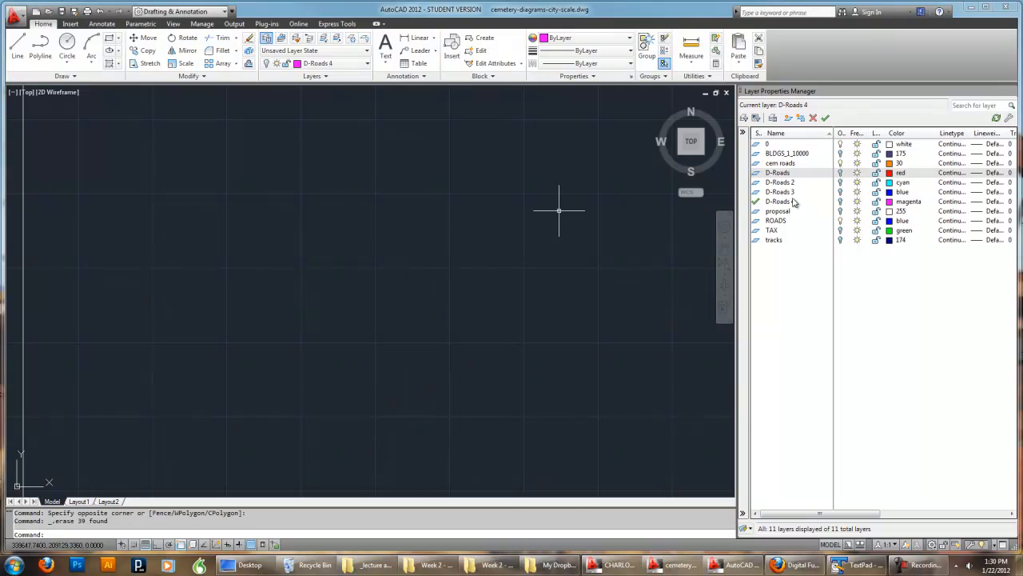
# Turn on the D-Roads, D-Roads 2, D-Roads 3 and D-Roads 4 layers
pyautogui.click(840, 182)
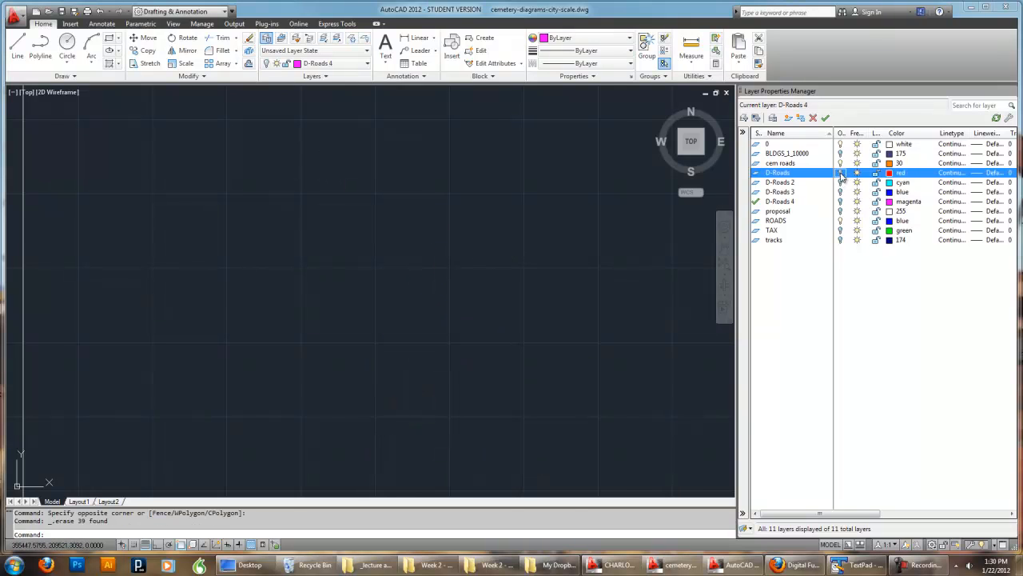
pyautogui.click(840, 192)
pyautogui.click(840, 202)
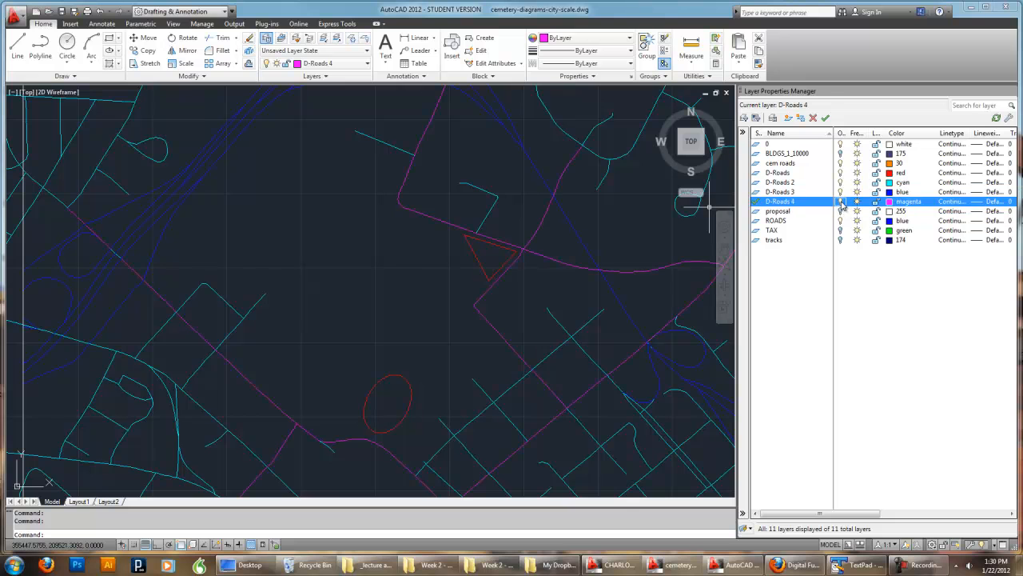
pyautogui.scroll(-5, 560, 240)
pyautogui.moveTo(639, 246); pyautogui.dragTo(547, 276, button='middle')
pyautogui.scroll(2, 441, 290)
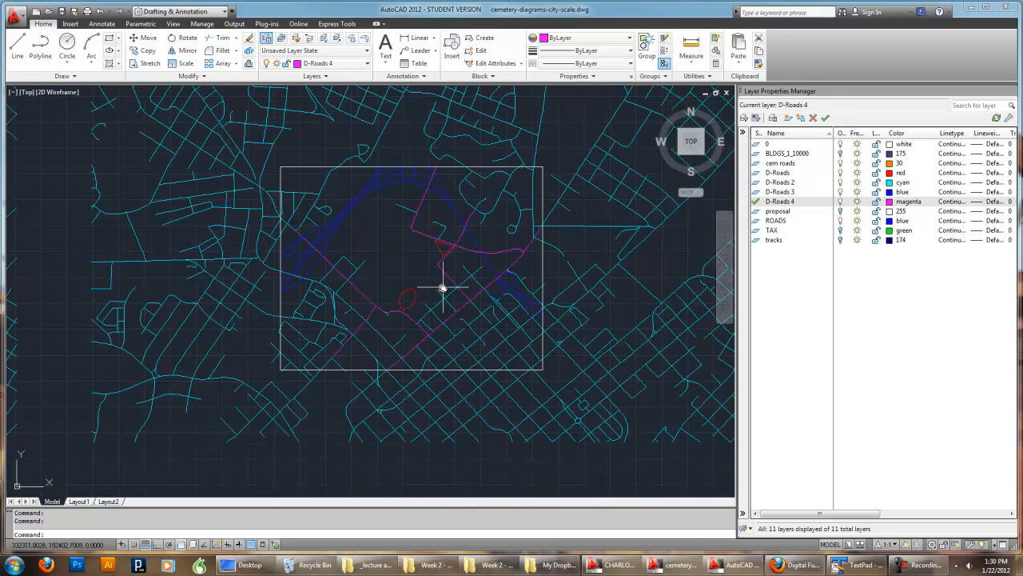
# Turn off the D-Roads 4, D-Roads, cem roads and D-Roads 3 layers so only the cyan streets and the white rectangle show
pyautogui.click(840, 201)
pyautogui.click(630, 261)
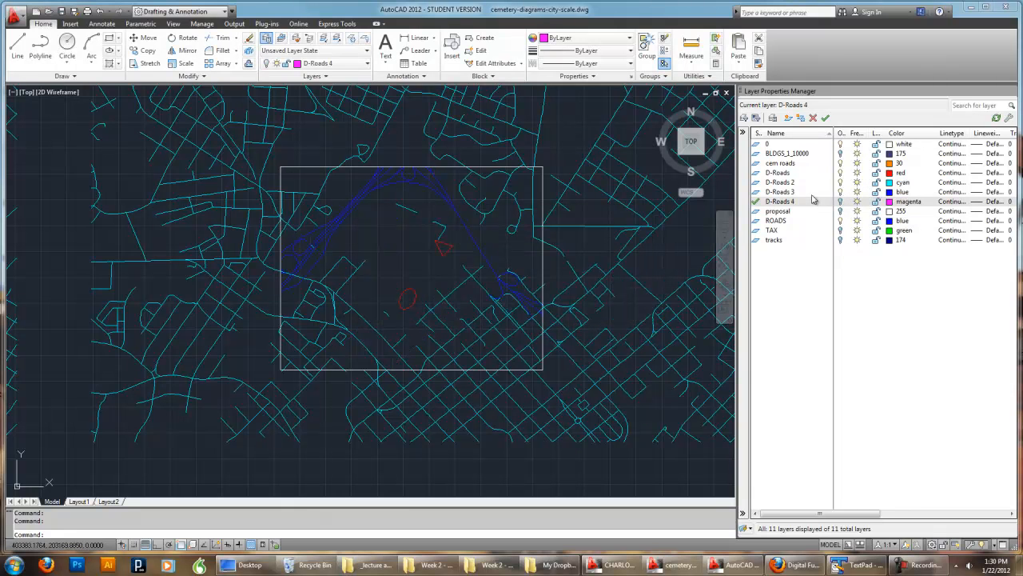
pyautogui.click(840, 174)
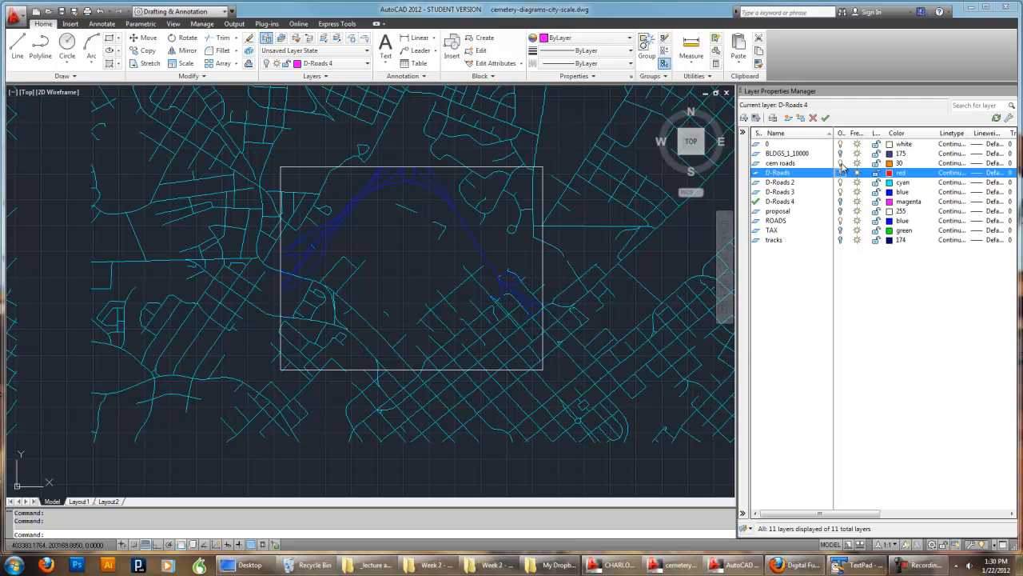
pyautogui.click(840, 163)
pyautogui.click(840, 192)
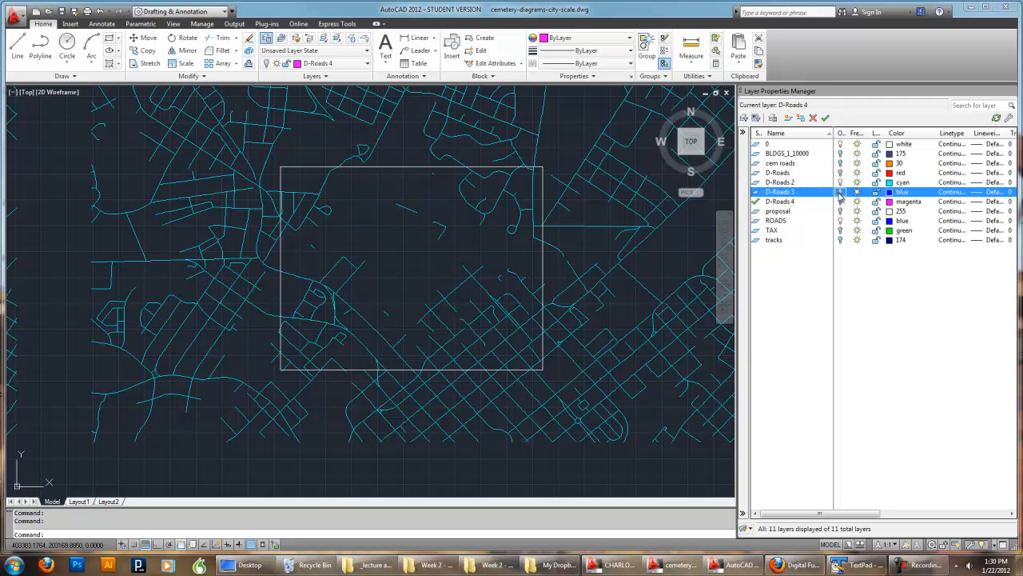
# Turn off layer 0 and delete all cyan streets in and around the cropped diagram's area, keeping those in the original road map
pyautogui.click(543, 177)
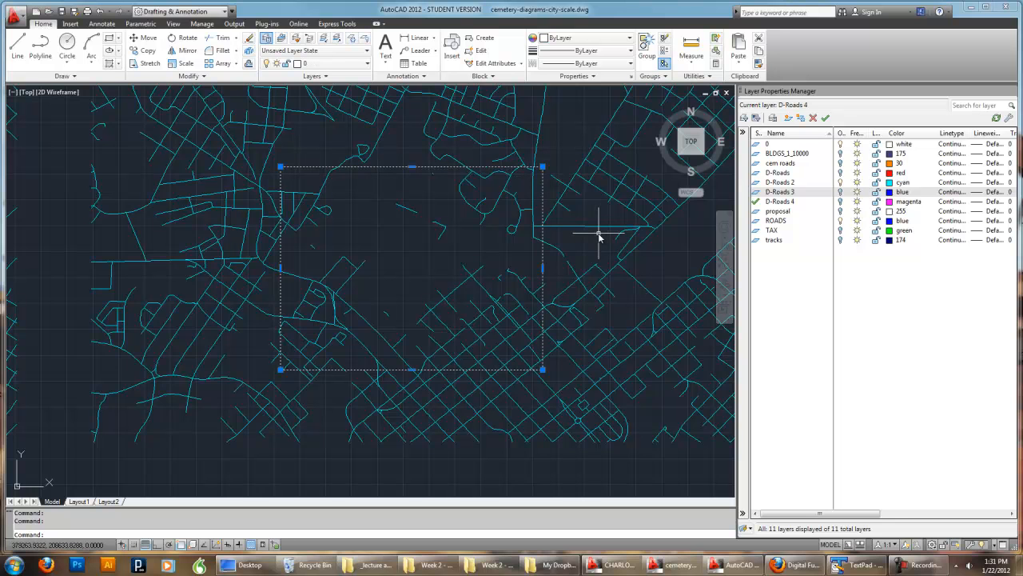
pyautogui.scroll(-1, 599, 237)
pyautogui.scroll(-1, 497, 257)
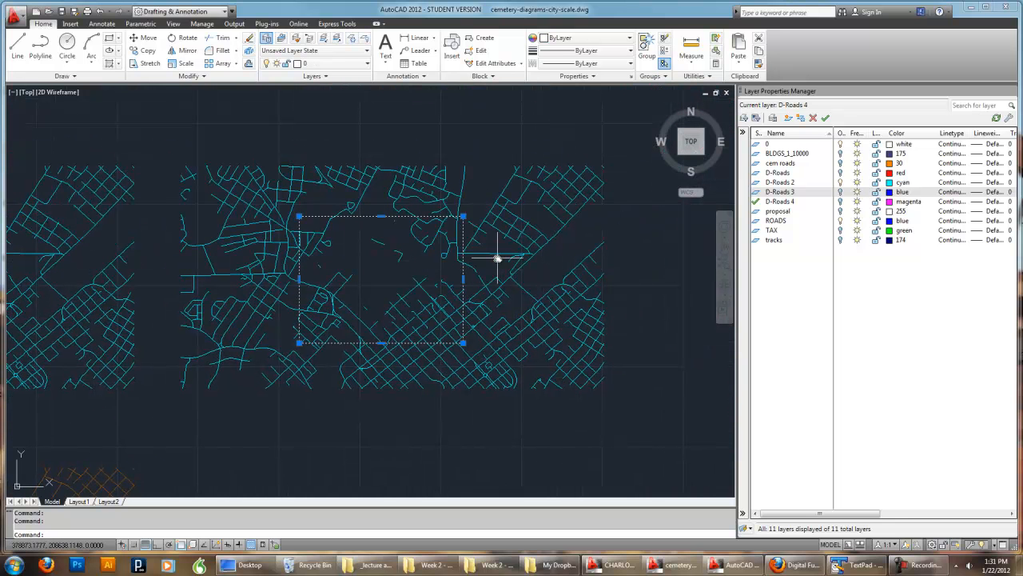
pyautogui.press('Escape')
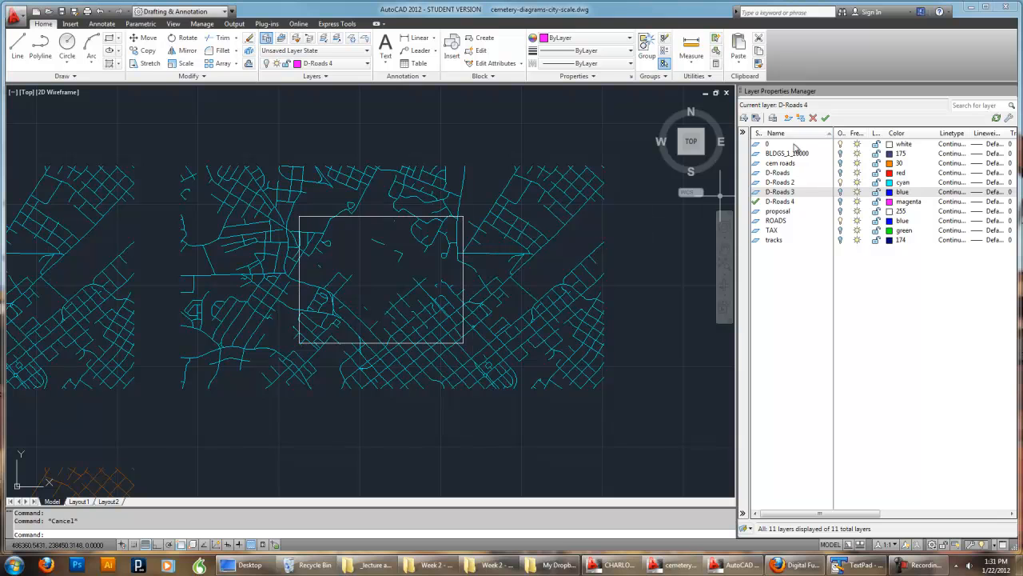
pyautogui.click(840, 143)
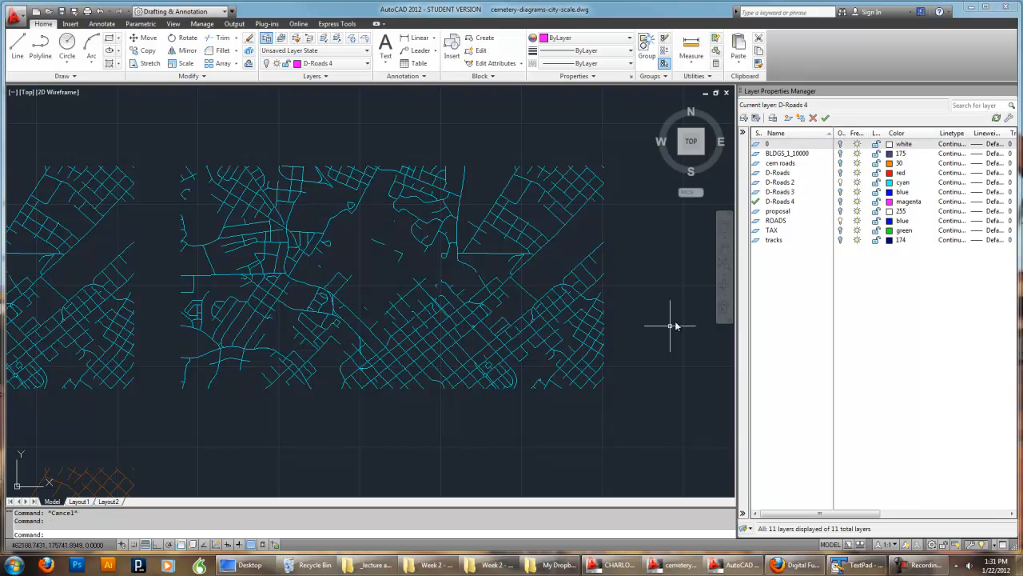
pyautogui.click(627, 418)
pyautogui.click(219, 187)
pyautogui.press('Delete')
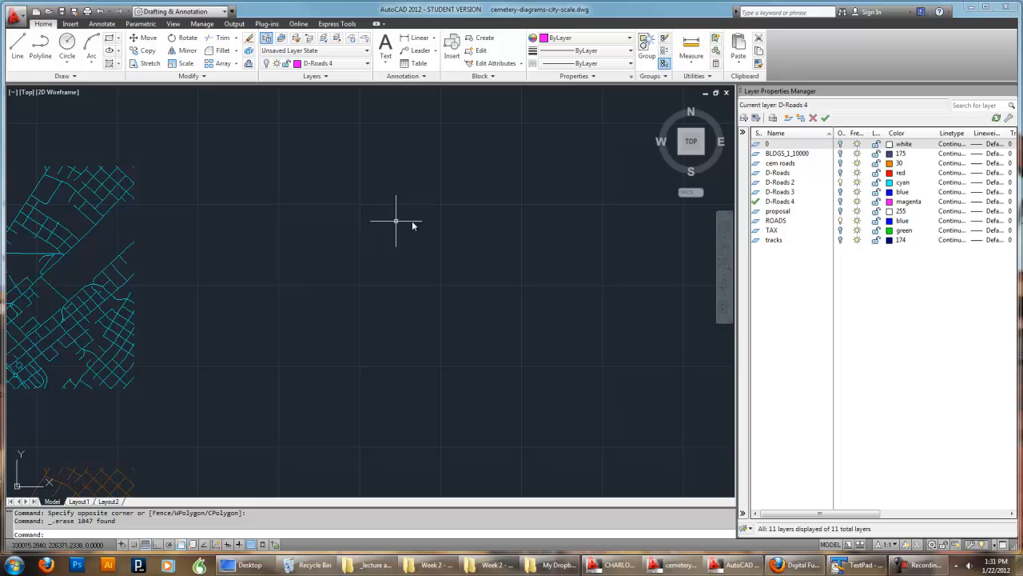
# Turn on the D-Roads, D-Roads 3 and D-Roads 4 layers
pyautogui.click(841, 173)
pyautogui.click(840, 192)
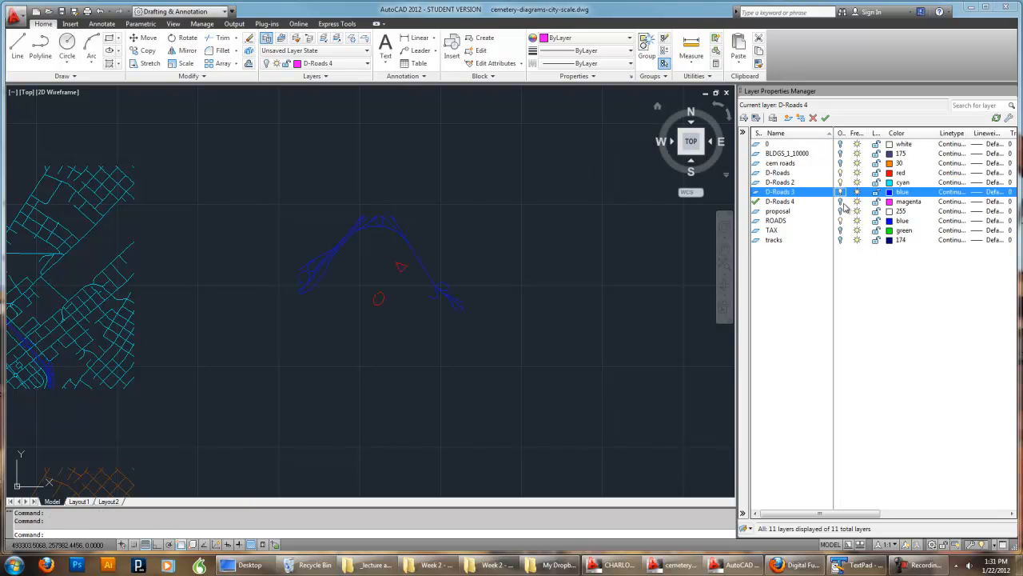
pyautogui.click(841, 204)
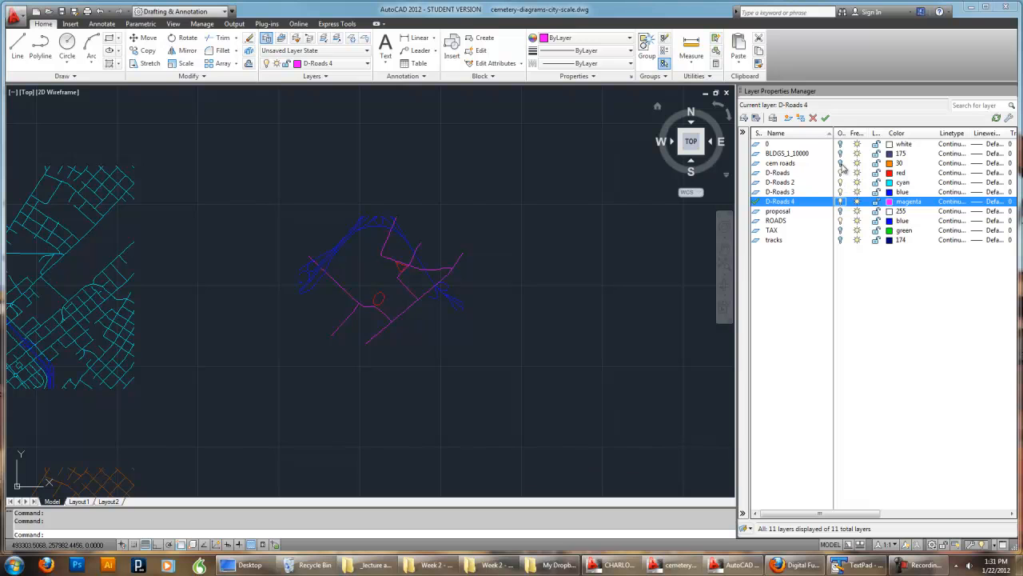
# Examine the full layered road map and the cropped cemetery road diagram beside it, comparing their highways, main roads and red shapes
pyautogui.moveTo(494, 267); pyautogui.dragTo(693, 241, button='middle')
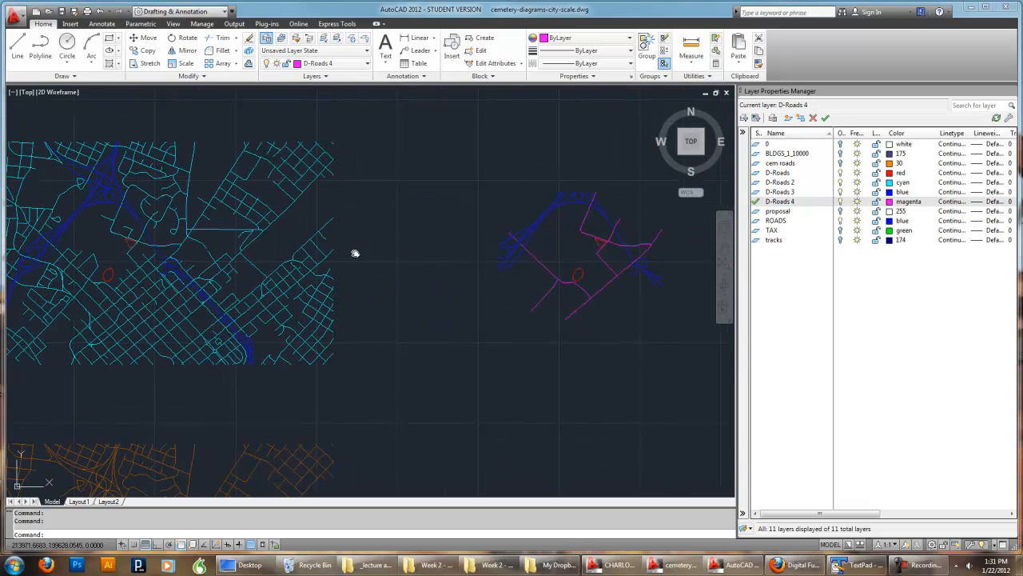
pyautogui.moveTo(356, 253); pyautogui.dragTo(494, 241, button='middle')
pyautogui.moveTo(362, 236)
pyautogui.mouseDown(button='middle')
pyautogui.moveTo(486, 221)
pyautogui.moveTo(486, 247)
pyautogui.mouseUp(button='middle')
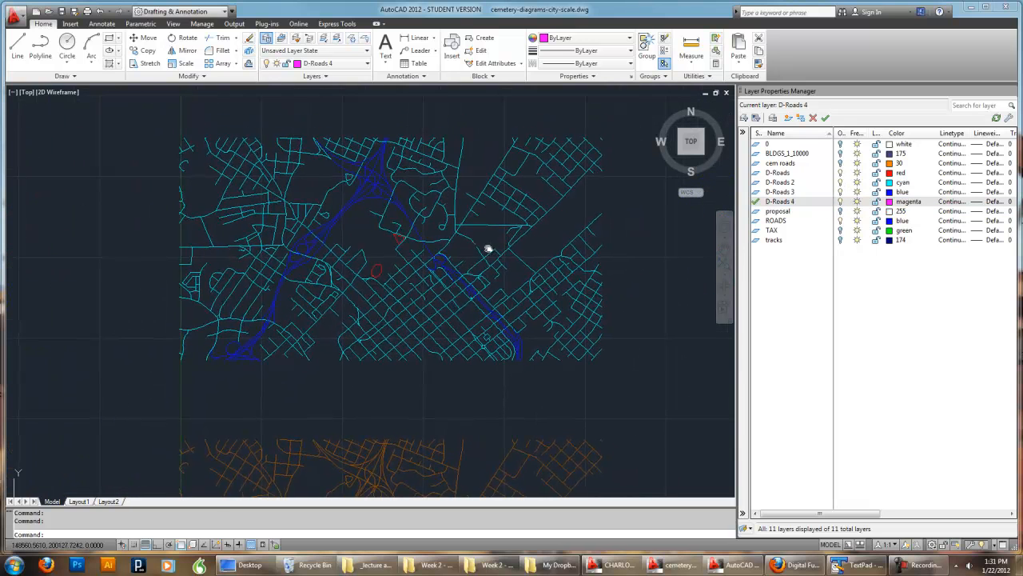
pyautogui.scroll(3, 370, 272)
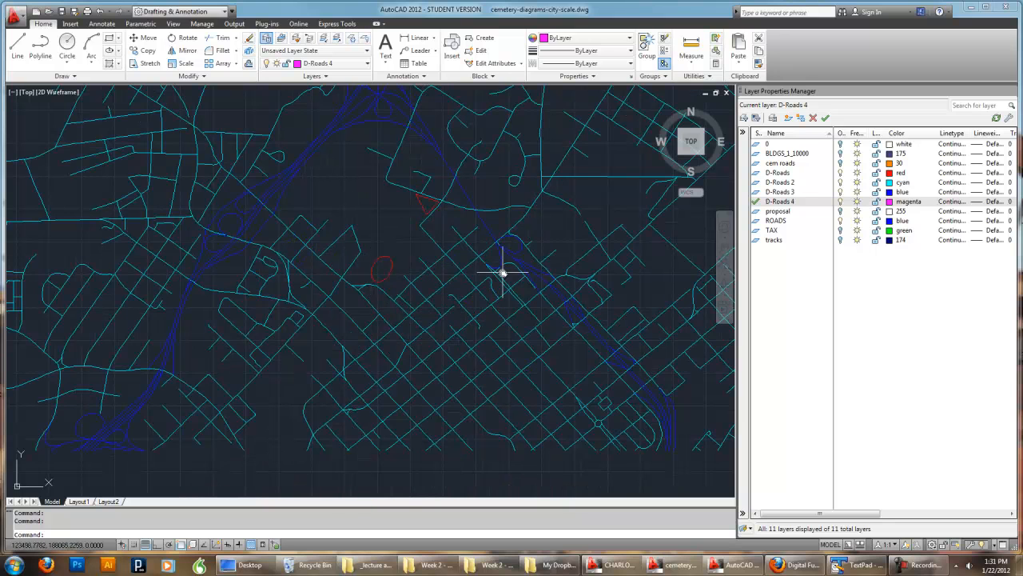
pyautogui.moveTo(430, 231); pyautogui.dragTo(457, 302, button='middle')
pyautogui.scroll(-2, 456, 301)
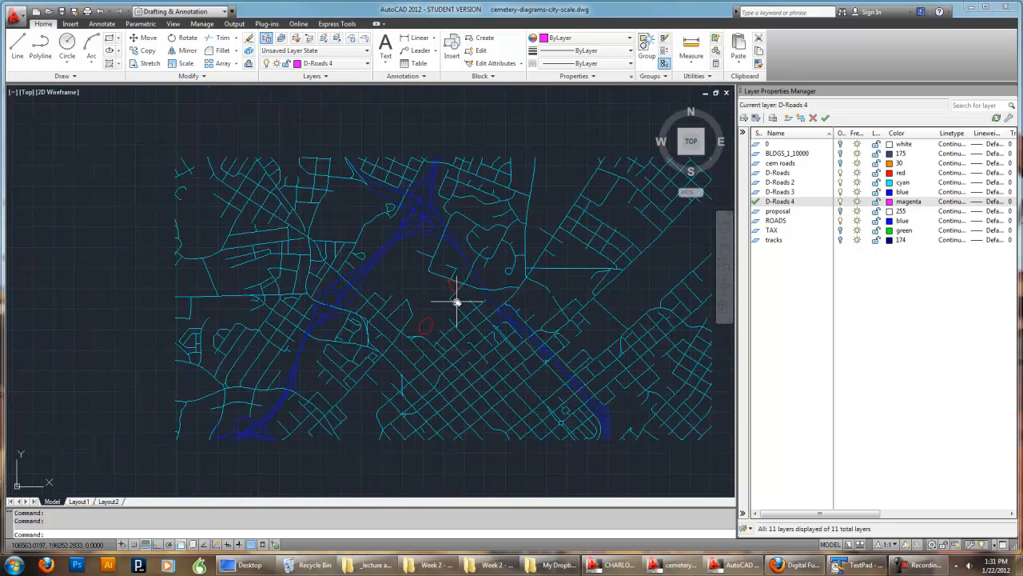
pyautogui.scroll(1, 477, 314)
pyautogui.moveTo(520, 358); pyautogui.dragTo(405, 302, button='middle')
pyautogui.scroll(-2, 404, 303)
pyautogui.moveTo(550, 315); pyautogui.dragTo(430, 315, button='middle')
pyautogui.scroll(2, 530, 304)
pyautogui.scroll(2, 467, 299)
pyautogui.scroll(2, 431, 315)
pyautogui.scroll(1, 495, 258)
pyautogui.moveTo(472, 268); pyautogui.dragTo(487, 290, button='middle')
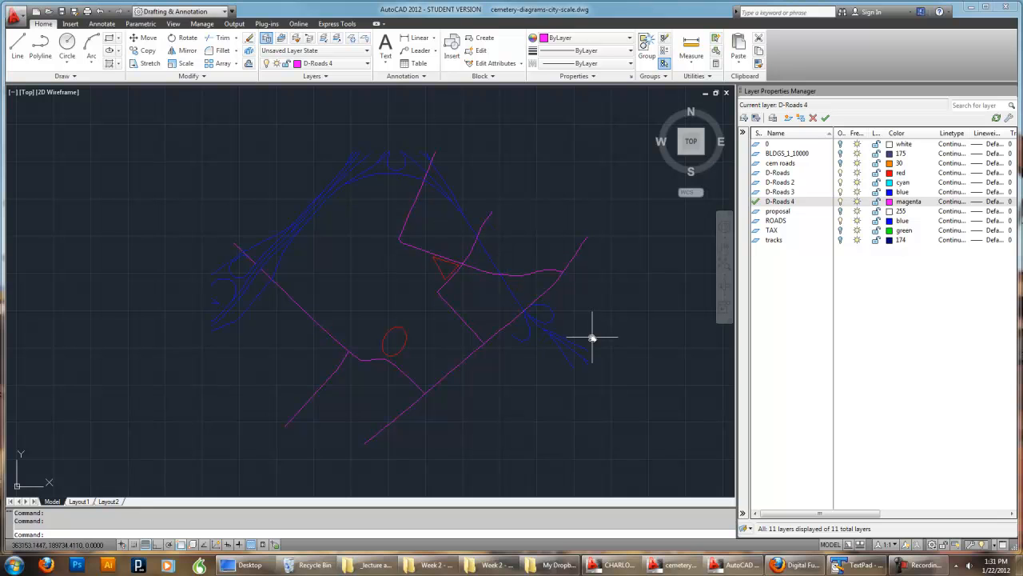
pyautogui.moveTo(599, 372); pyautogui.dragTo(612, 395, button='middle')
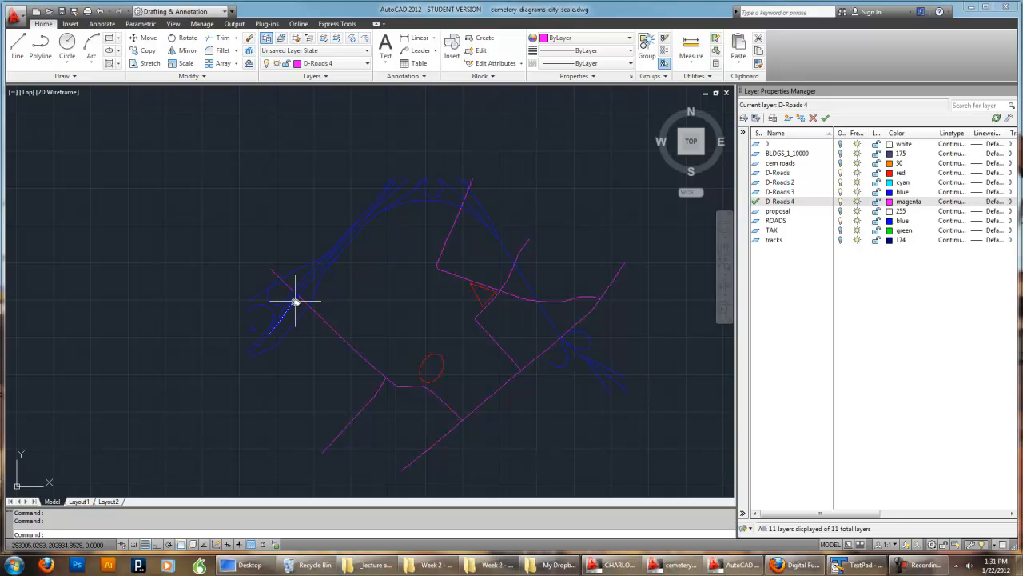
pyautogui.moveTo(287, 315); pyautogui.dragTo(420, 299, button='middle')
pyautogui.scroll(-2, 423, 299)
pyautogui.moveTo(213, 322); pyautogui.dragTo(516, 309, button='middle')
pyautogui.scroll(-2, 443, 262)
pyautogui.moveTo(565, 274); pyautogui.dragTo(377, 247, button='middle')
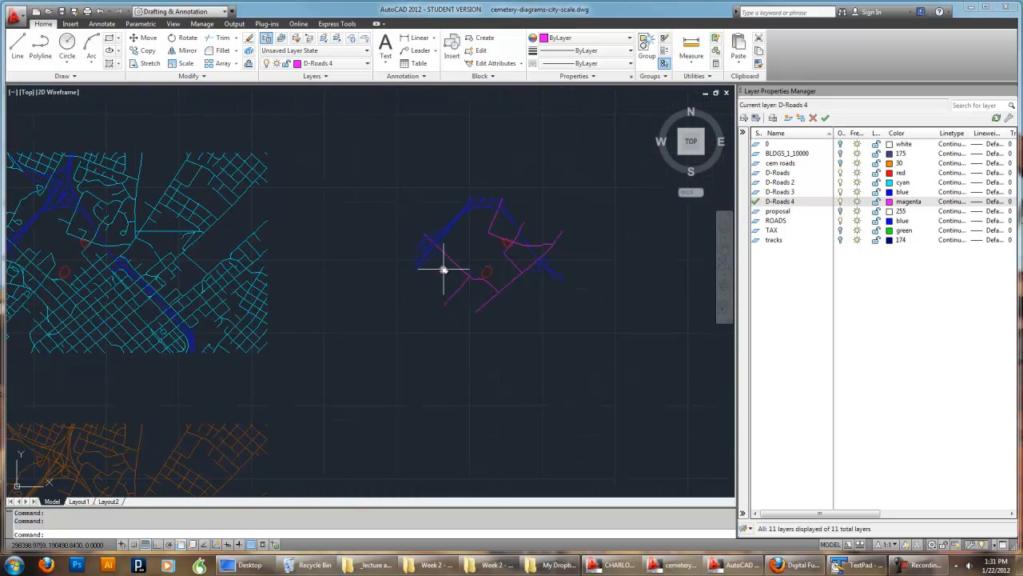
# Save the drawing and examine the area around the red triangle and oval in the full road map
pyautogui.click(62, 12)
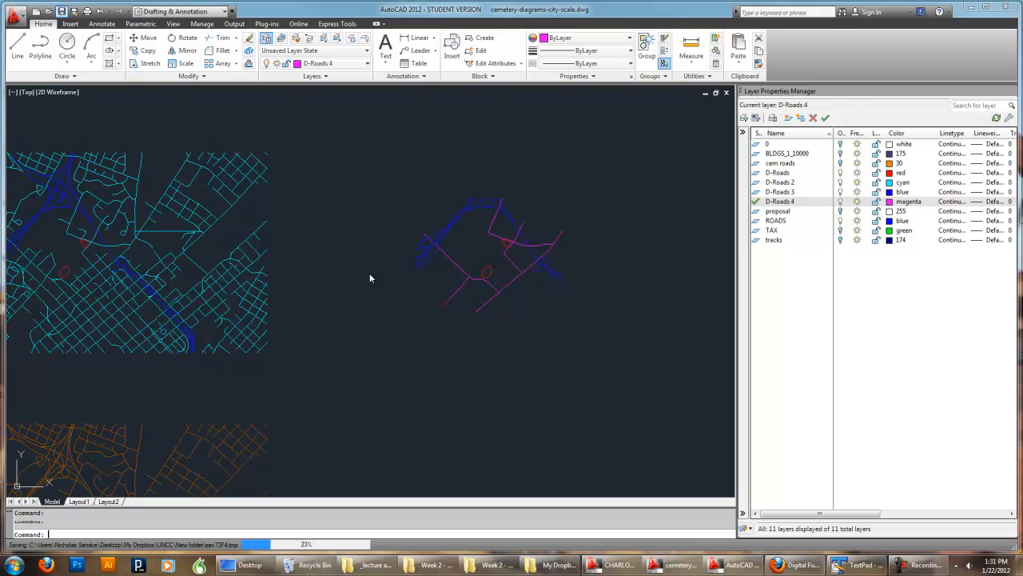
pyautogui.moveTo(322, 305)
pyautogui.mouseDown(button='middle')
pyautogui.moveTo(537, 238)
pyautogui.moveTo(494, 289)
pyautogui.mouseUp(button='middle')
pyautogui.scroll(5, 400, 293)
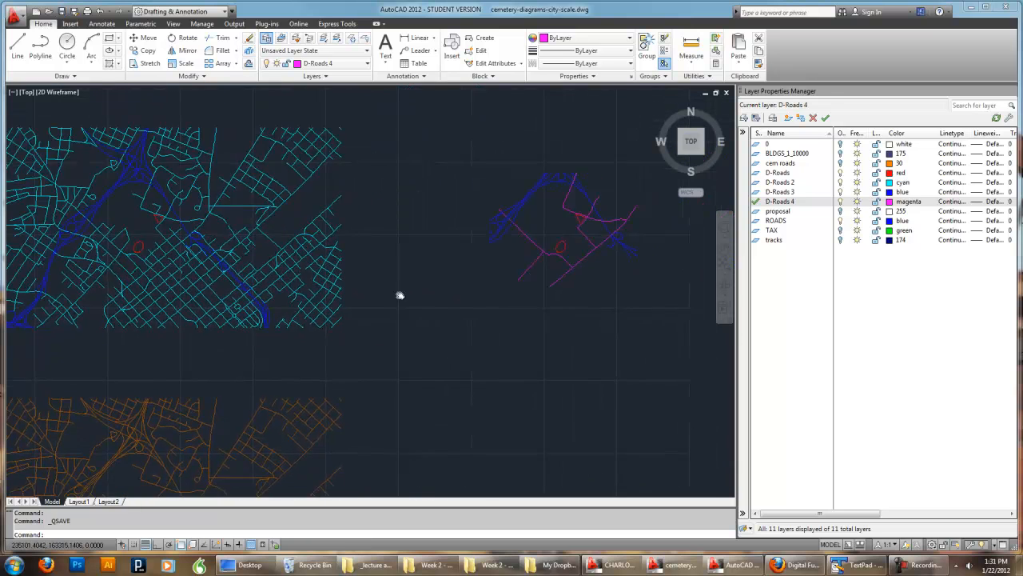
pyautogui.moveTo(549, 245); pyautogui.dragTo(439, 341, button='middle')
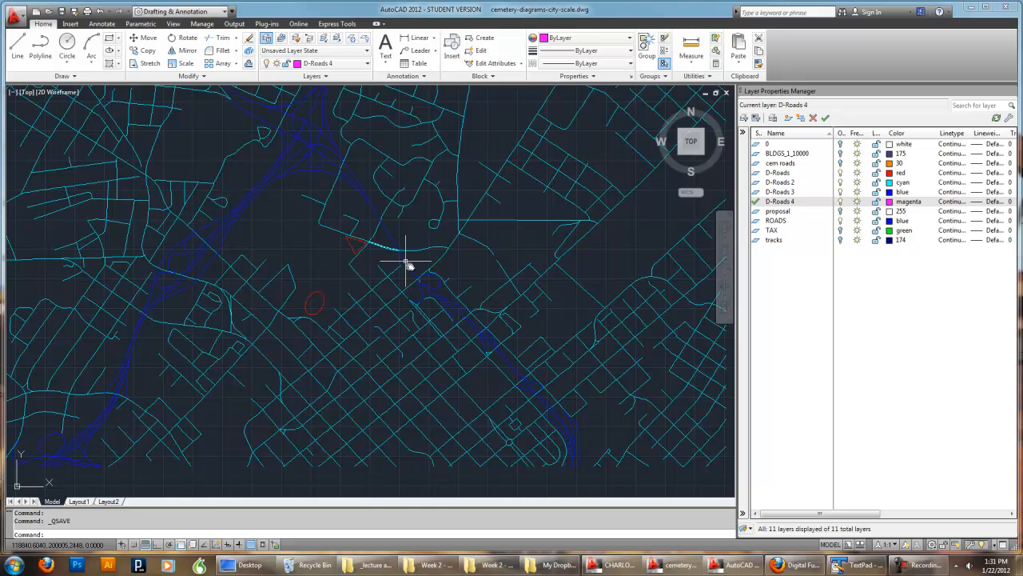
pyautogui.scroll(3, 325, 235)
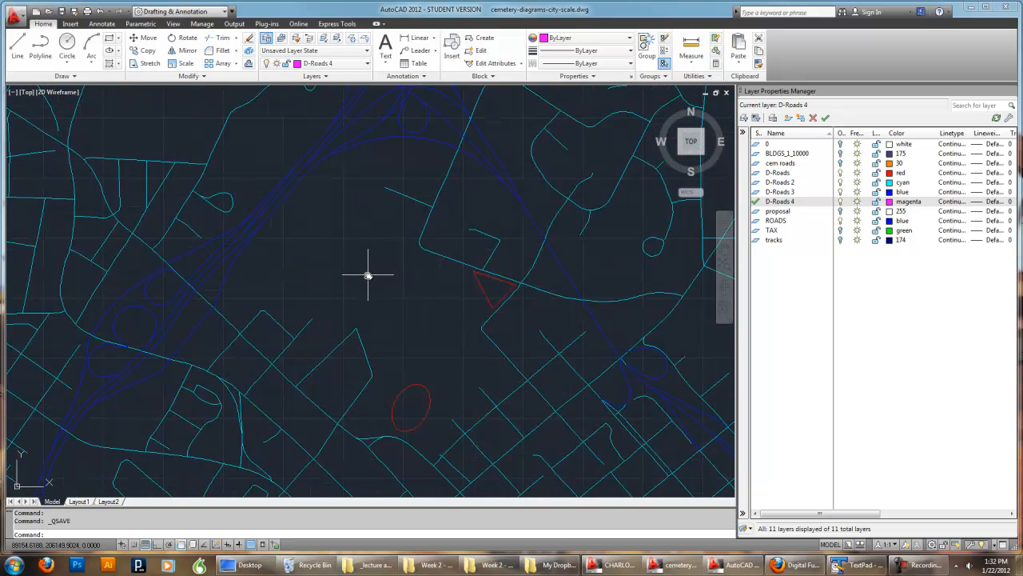
pyautogui.moveTo(385, 274); pyautogui.dragTo(440, 283, button='middle')
# Copy the entire layered road map horizontally to the empty area east of the cropped road diagram
pyautogui.scroll(-8, 325, 295)
pyautogui.click(579, 394)
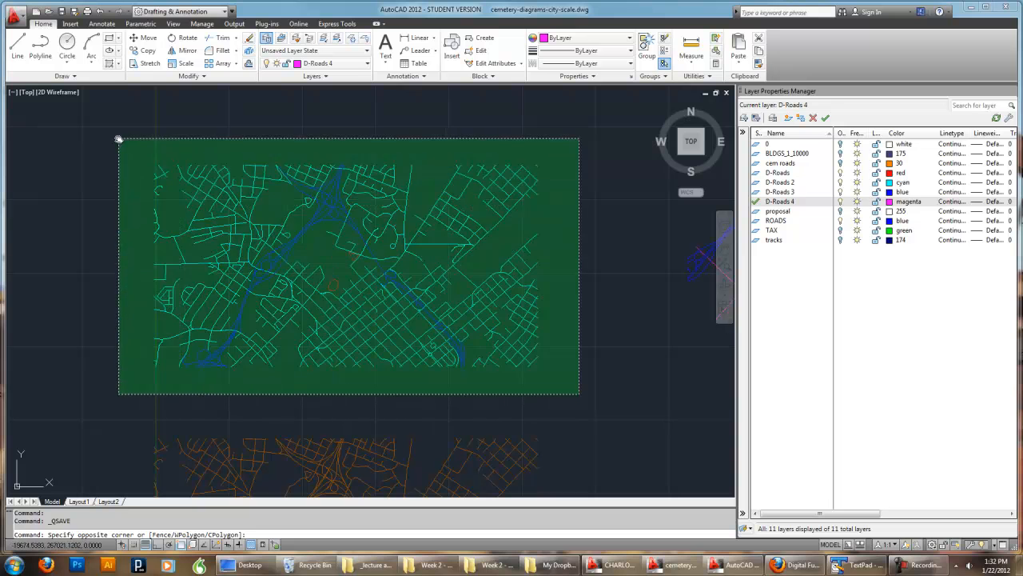
pyautogui.click(118, 139)
pyautogui.write('co')
pyautogui.press('Return')
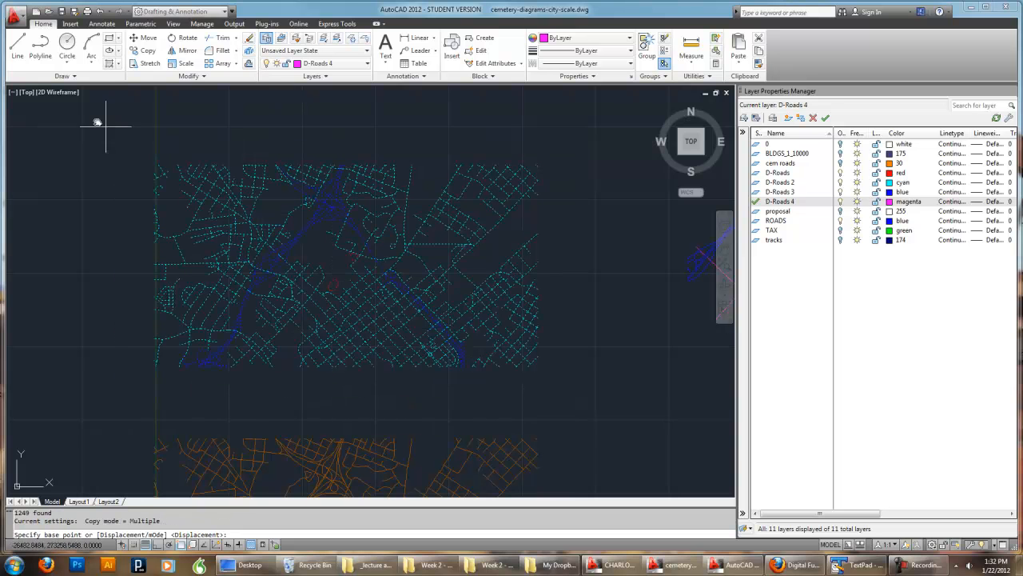
pyautogui.scroll(-4, 96, 240)
pyautogui.click(104, 299)
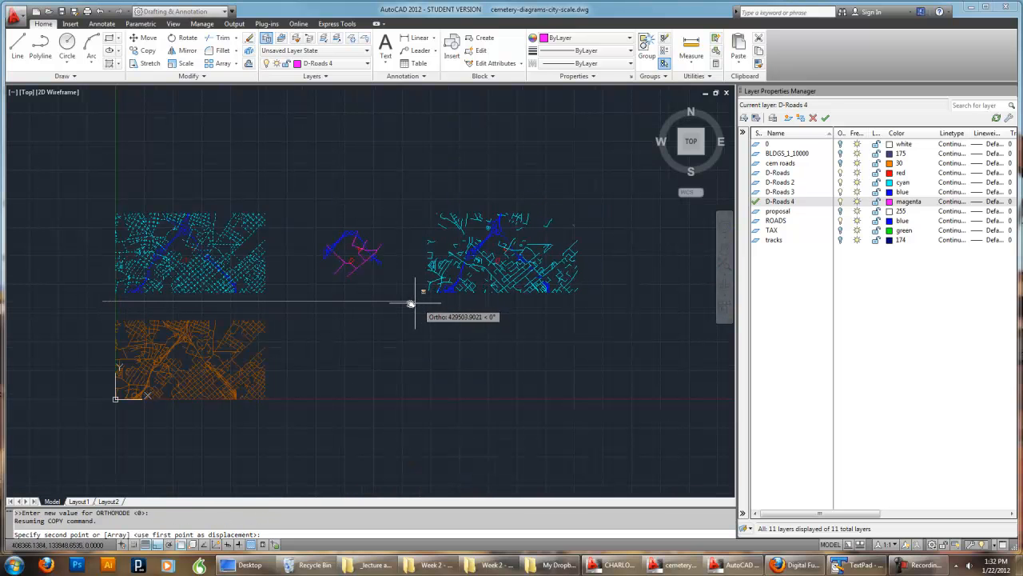
pyautogui.press('F8')
pyautogui.click(469, 304)
pyautogui.scroll(4, 471, 309)
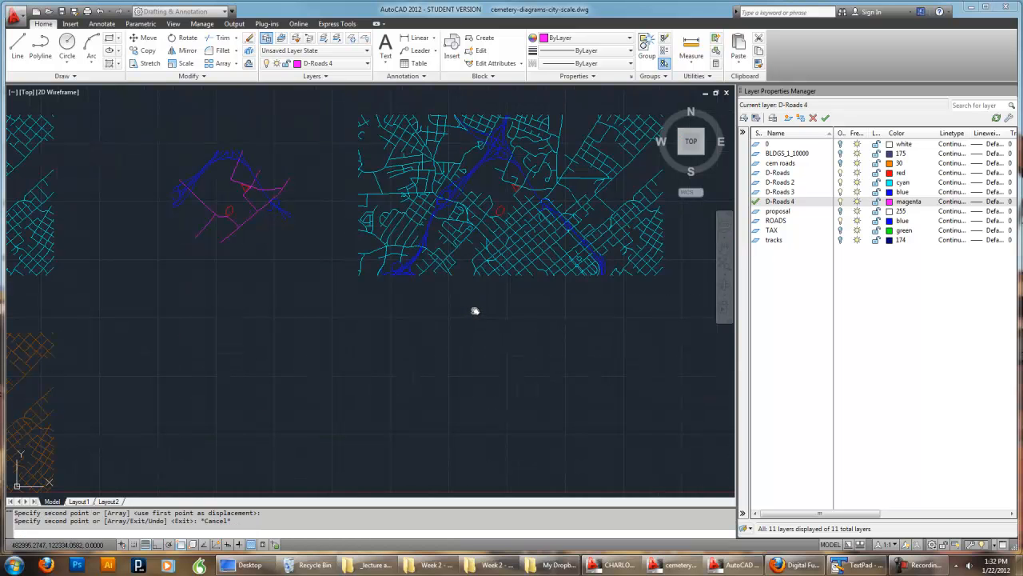
pyautogui.scroll(-1, 480, 292)
pyautogui.press('Escape')
# In the copied map, select the cyan street segments running from southeast of the red oval up toward the red triangle
pyautogui.scroll(5, 464, 305)
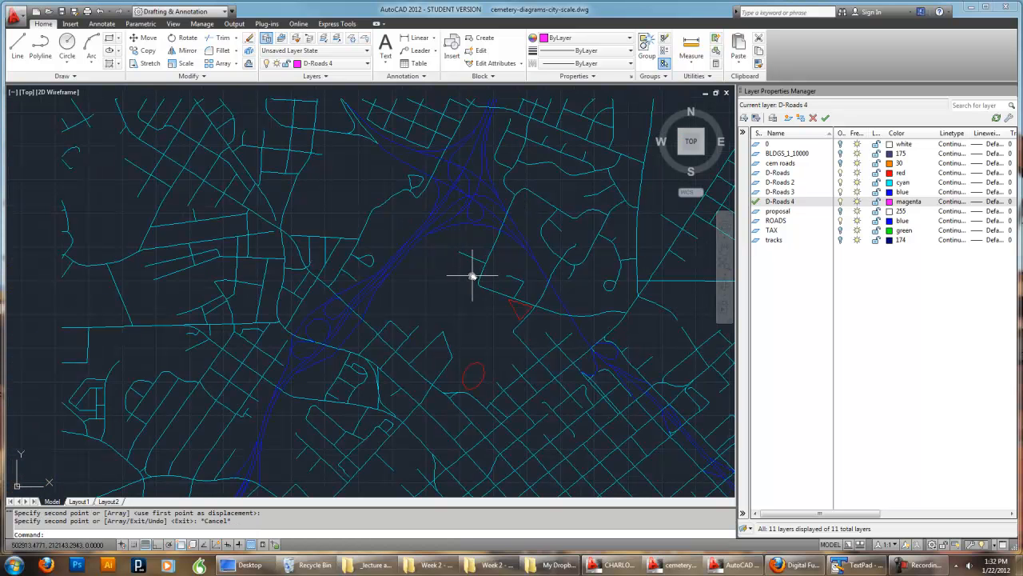
pyautogui.moveTo(422, 322); pyautogui.dragTo(377, 276, button='middle')
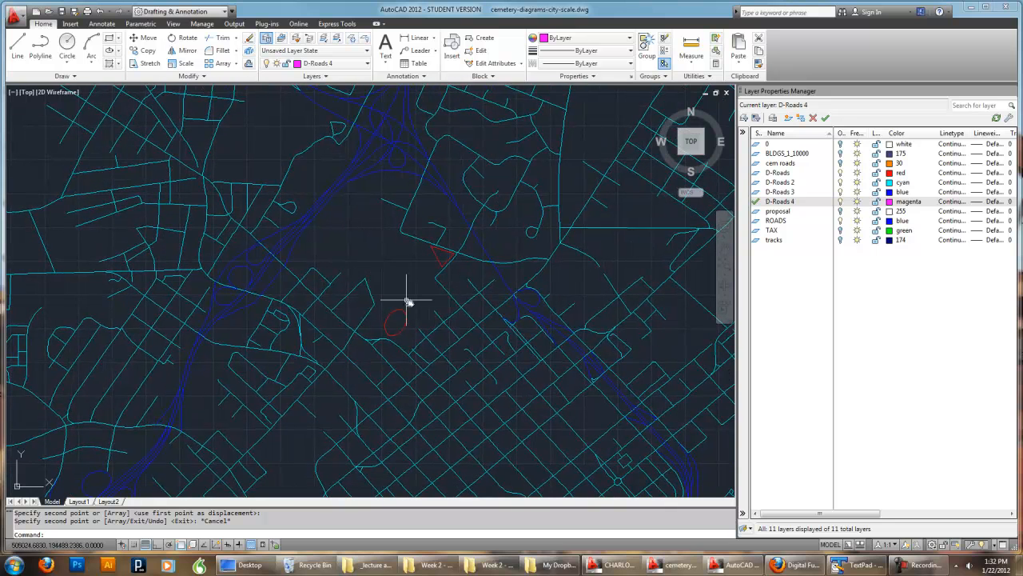
pyautogui.scroll(3, 407, 296)
pyautogui.click(423, 388)
pyautogui.click(454, 362)
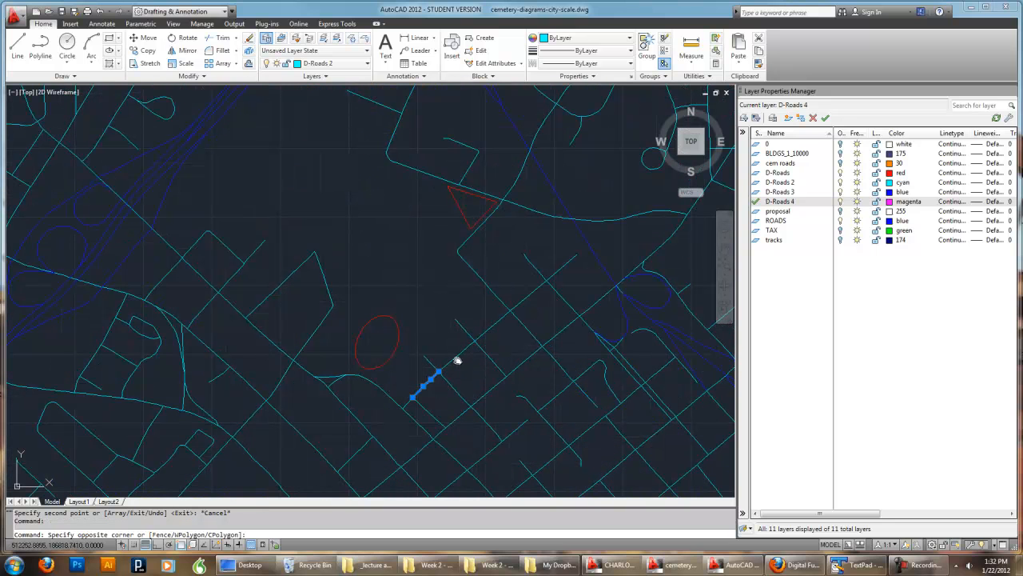
pyautogui.click(451, 354)
pyautogui.click(489, 284)
# Add the cyan roads along the red triangle and northward to the highway's inner curve to the site boundary selection
pyautogui.moveTo(519, 227); pyautogui.dragTo(530, 364, button='middle')
pyautogui.click(503, 331)
pyautogui.click(440, 313)
pyautogui.click(402, 290)
pyautogui.click(401, 274)
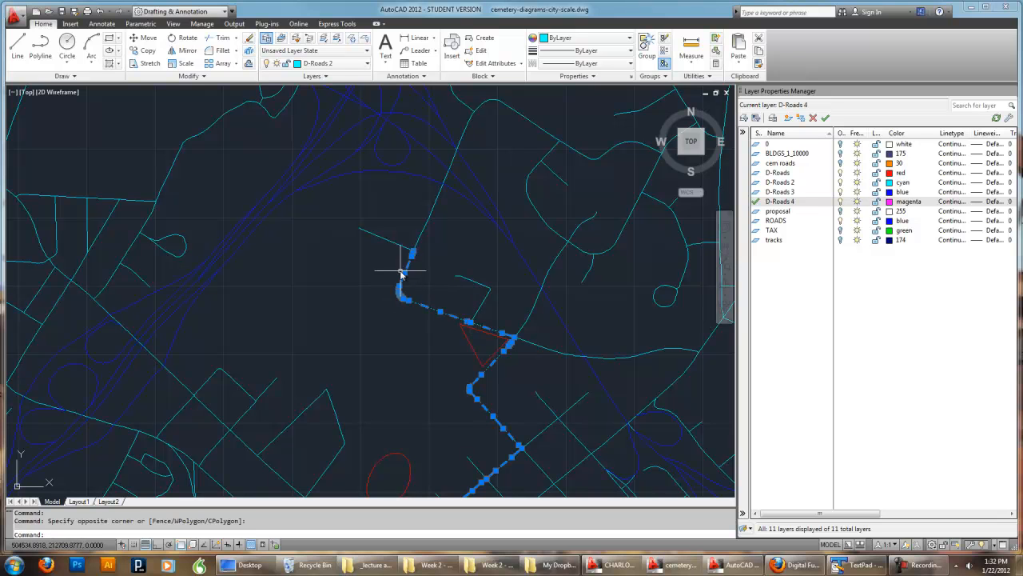
pyautogui.click(425, 234)
pyautogui.click(429, 227)
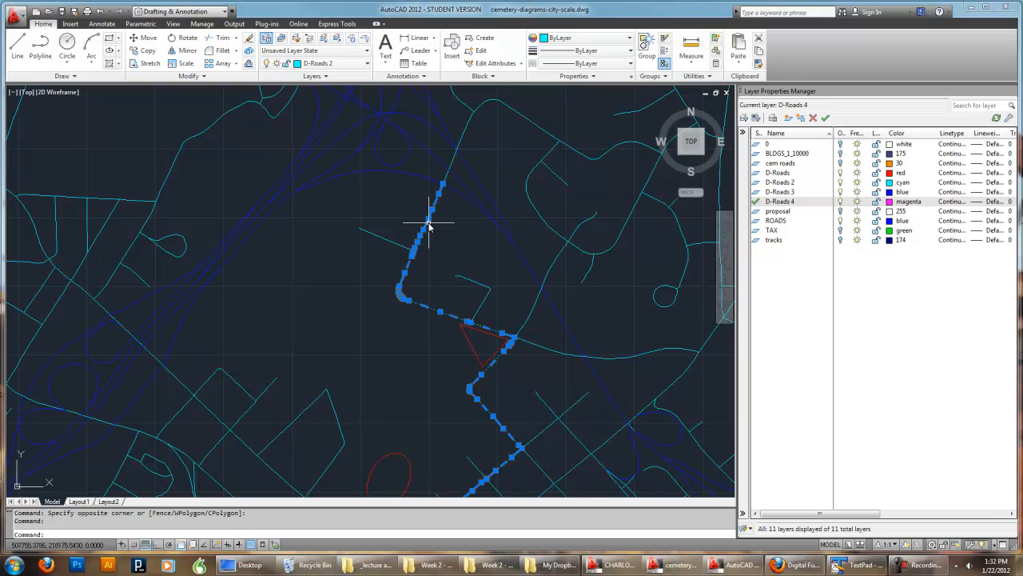
# Add the innermost curved highway line, from the northern road down to the southwestern street, to the site boundary selection
pyautogui.click(423, 183)
pyautogui.moveTo(276, 216); pyautogui.dragTo(340, 220, button='middle')
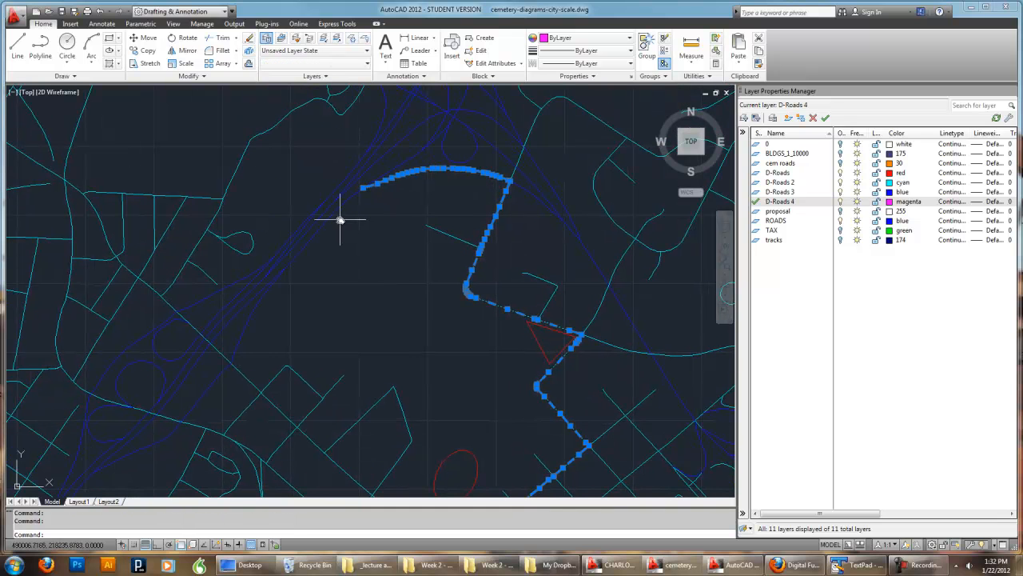
pyautogui.click(327, 221)
pyautogui.scroll(3, 256, 317)
pyautogui.click(250, 310)
pyautogui.moveTo(292, 357); pyautogui.dragTo(255, 253, button='middle')
pyautogui.scroll(-3, 386, 246)
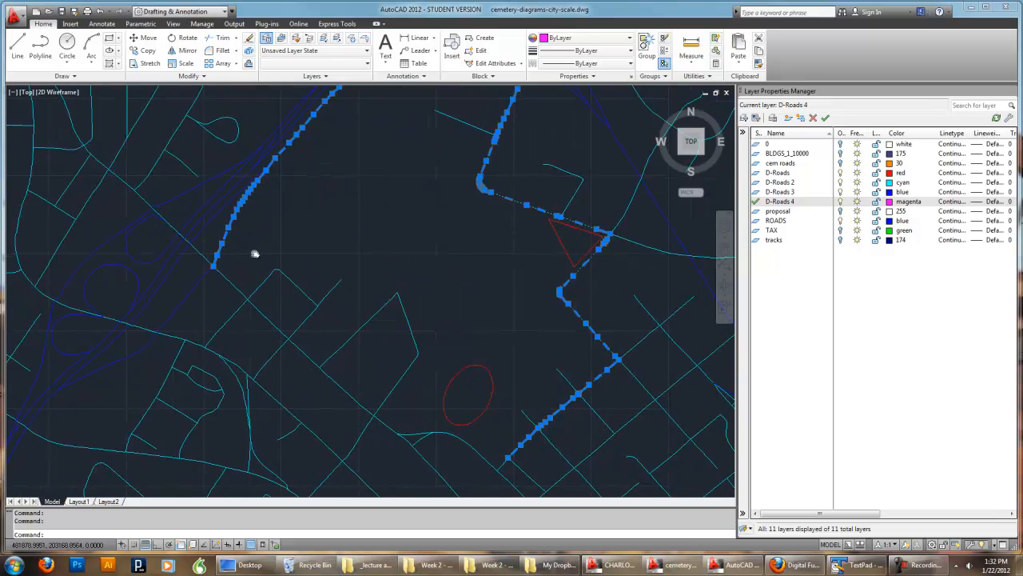
pyautogui.scroll(-2, 255, 254)
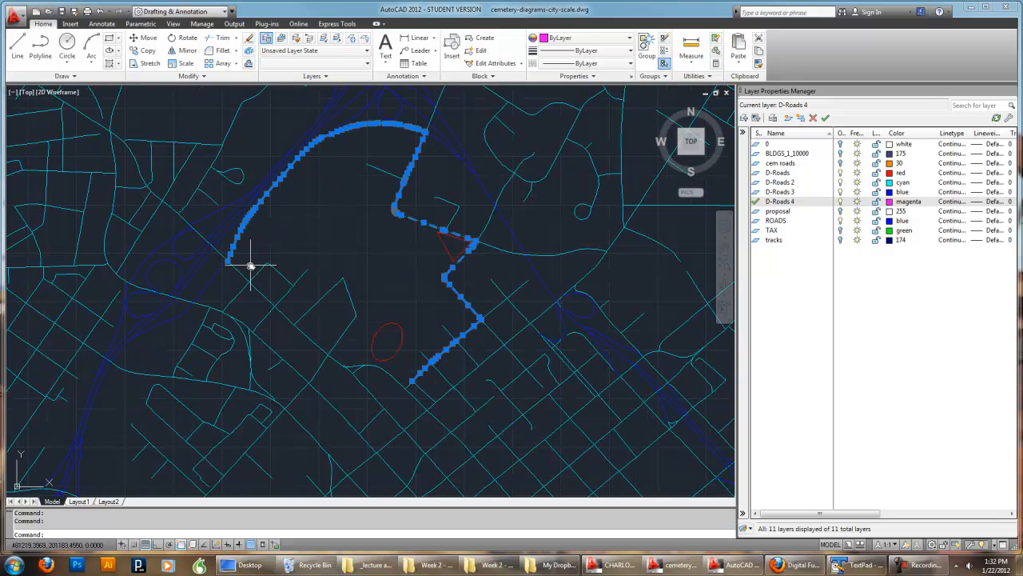
# Add the street segments along the site's southwest edge to the selection, leaving out the side street that branches northeast
pyautogui.click(241, 273)
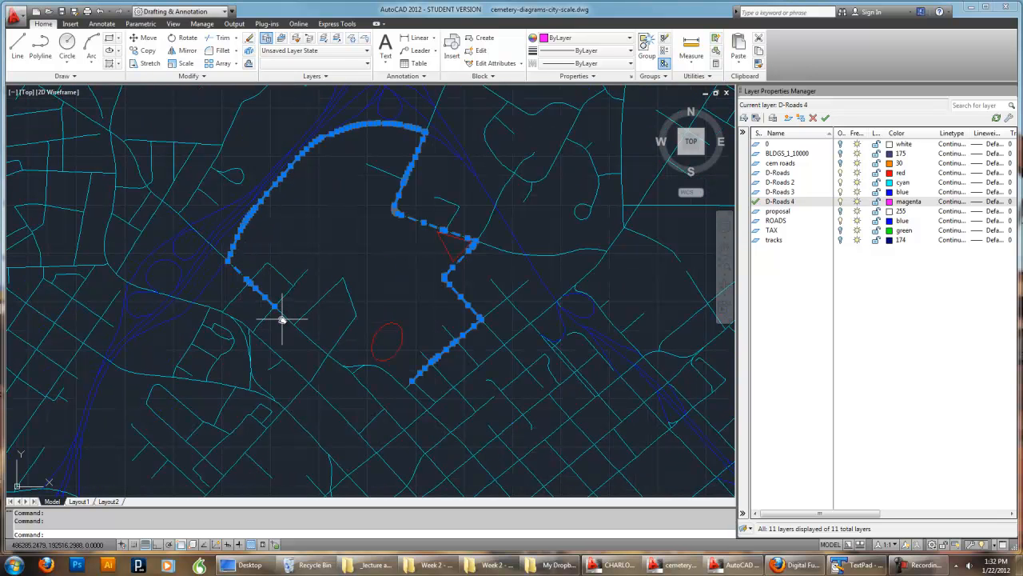
pyautogui.click(282, 318)
pyautogui.click(288, 321)
pyautogui.click(289, 319)
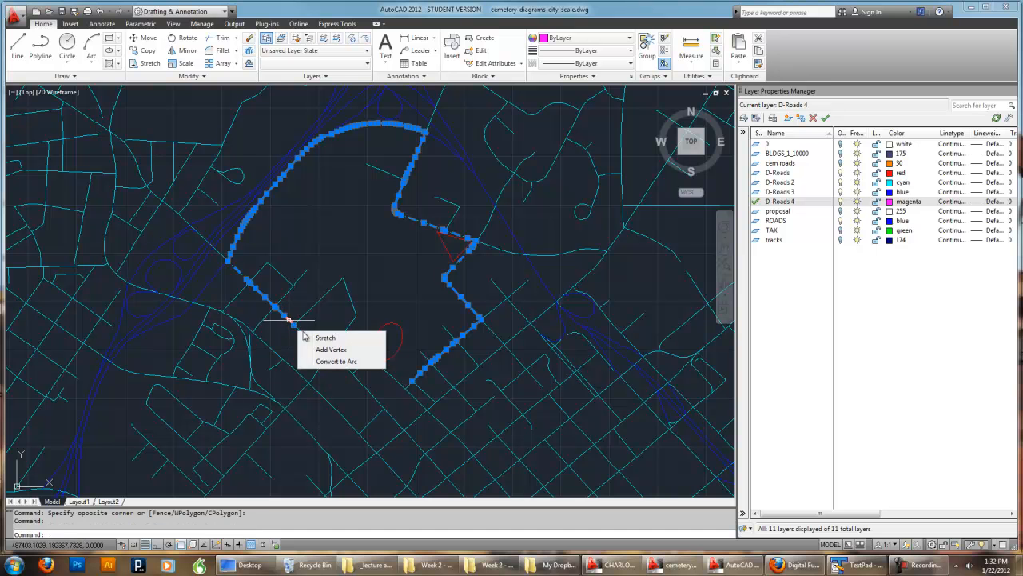
pyautogui.click(308, 311)
pyautogui.click(316, 346)
pyautogui.click(315, 339)
pyautogui.scroll(5, 306, 327)
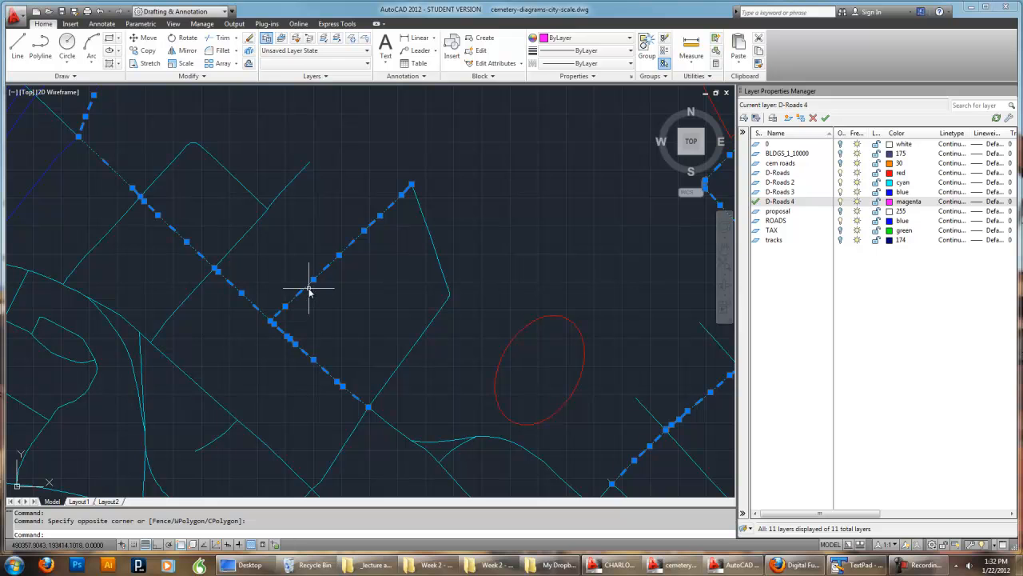
pyautogui.keyDown('shift'); pyautogui.click(309, 289); pyautogui.keyUp('shift')
# Complete the site boundary selection with the remaining southwest segment and the curved road below the red oval
pyautogui.scroll(-4, 362, 349)
pyautogui.scroll(3, 374, 376)
pyautogui.click(377, 387)
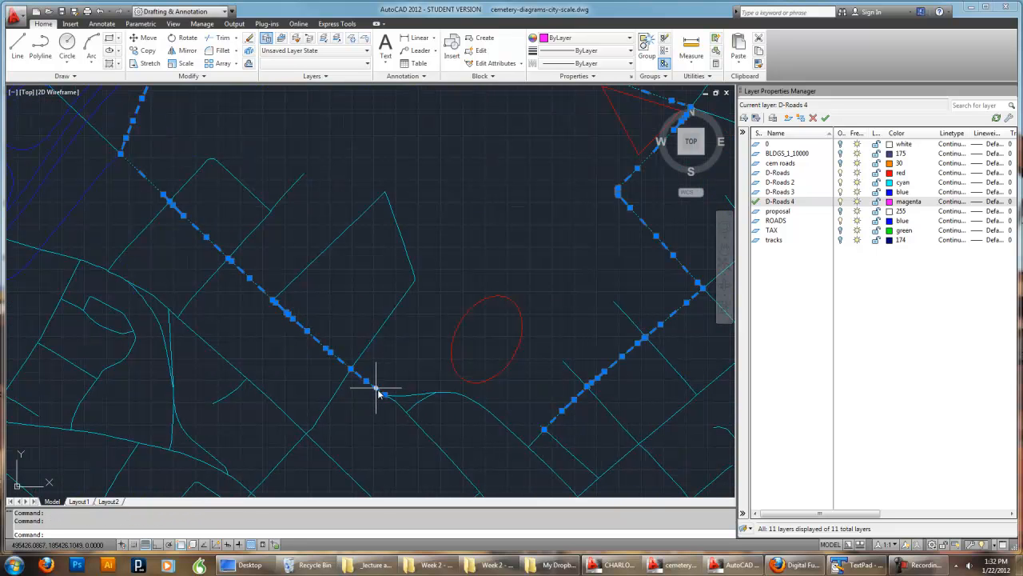
pyautogui.click(446, 394)
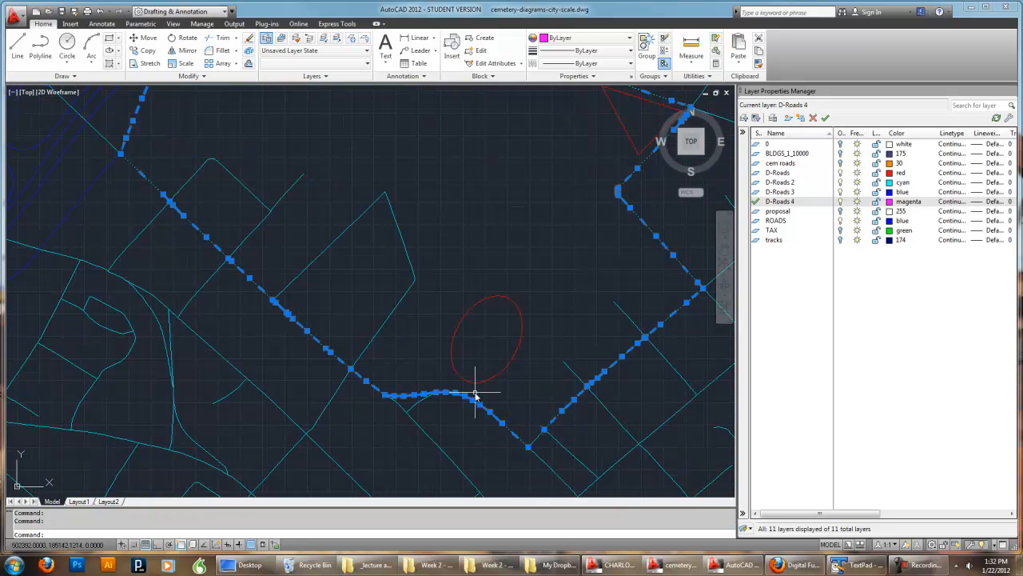
pyautogui.scroll(-4, 551, 390)
pyautogui.moveTo(543, 351); pyautogui.dragTo(473, 384, button='middle')
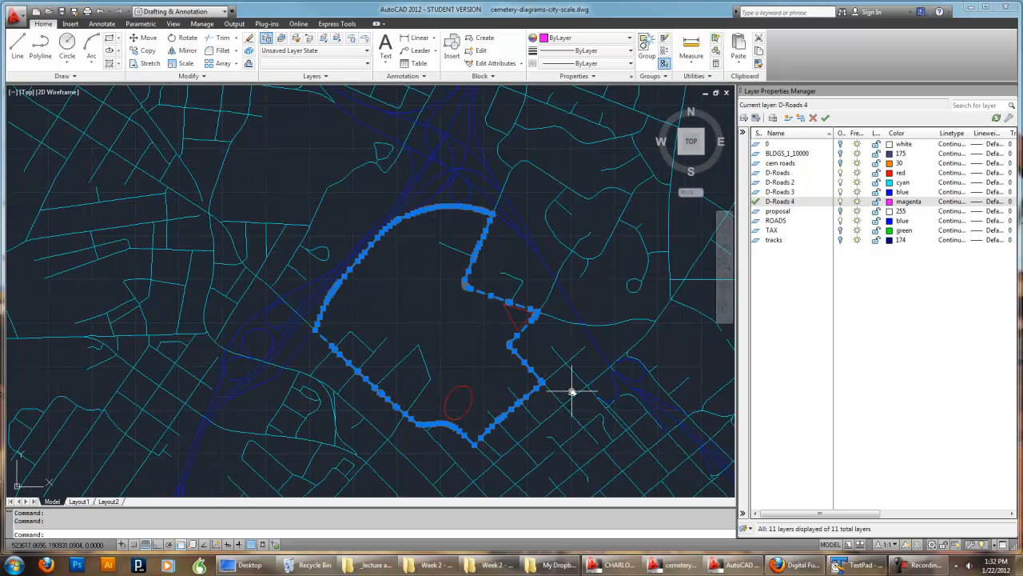
pyautogui.moveTo(570, 378); pyautogui.dragTo(539, 338, button='middle')
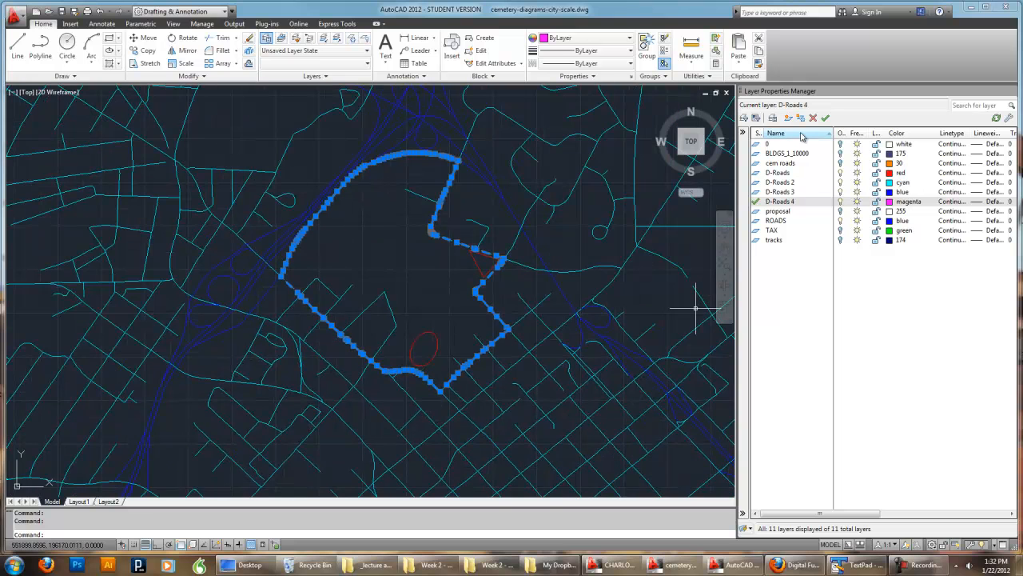
# Create a layer named D-Site and set its color to green
pyautogui.click(788, 117)
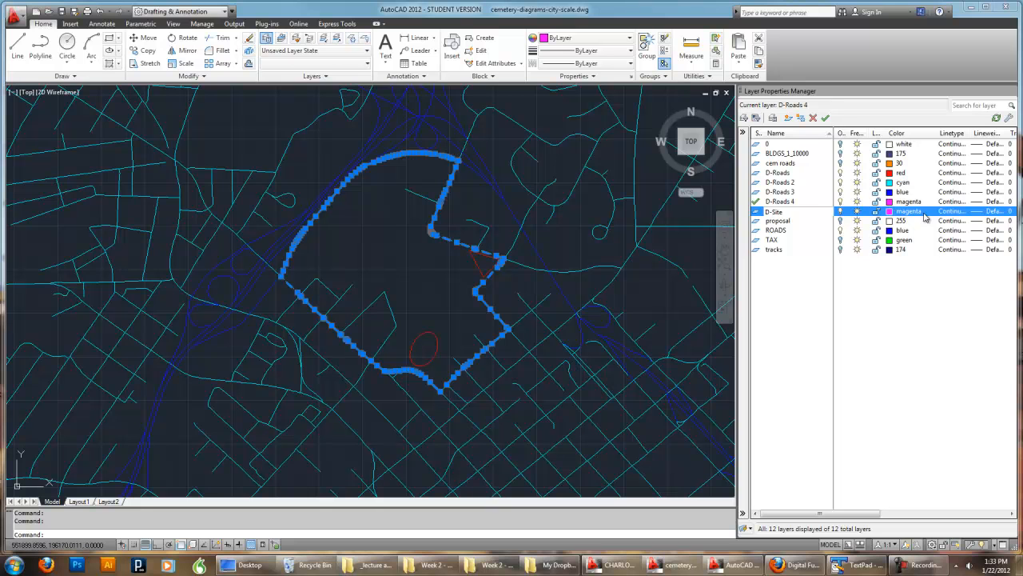
pyautogui.press('Return')
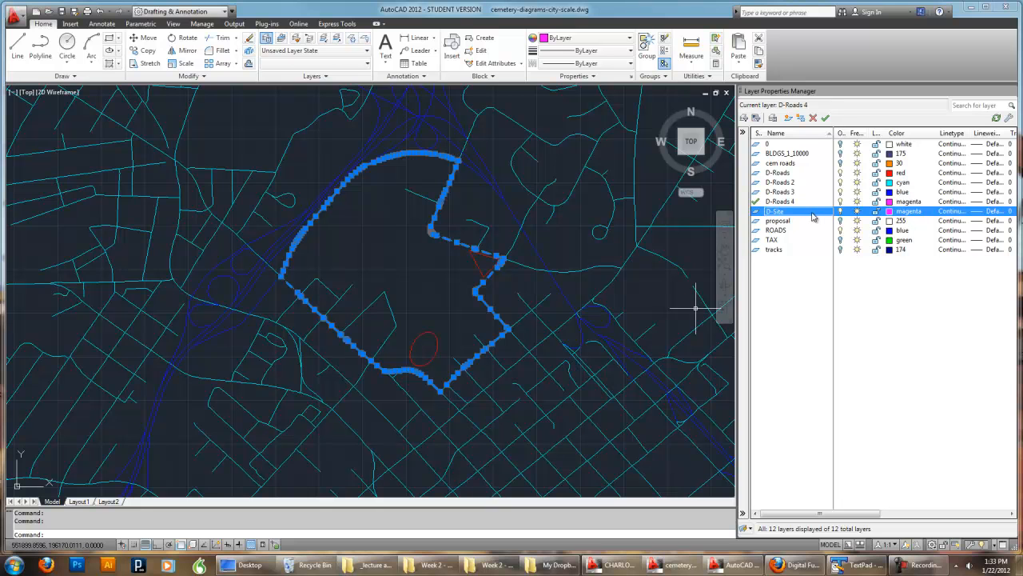
pyautogui.click(890, 212)
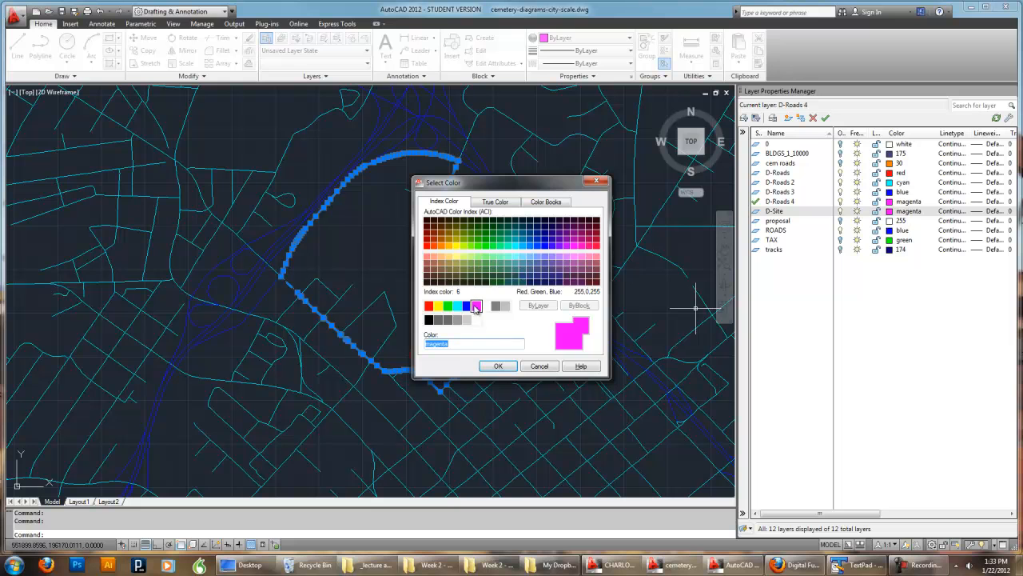
pyautogui.click(450, 308)
pyautogui.click(499, 366)
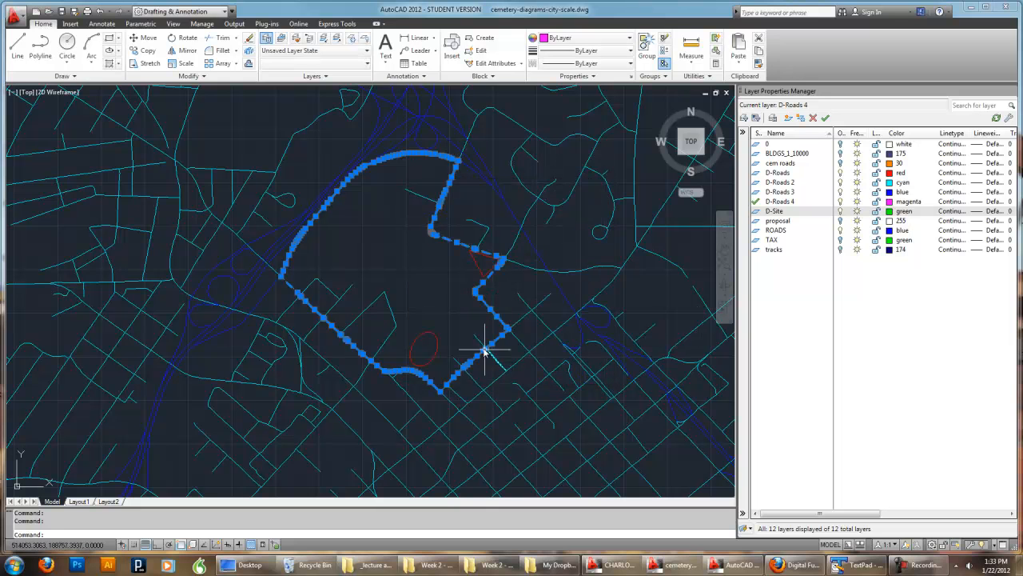
# Move the selected site boundary segments to the D-Site layer and clear the selection
pyautogui.click(308, 63)
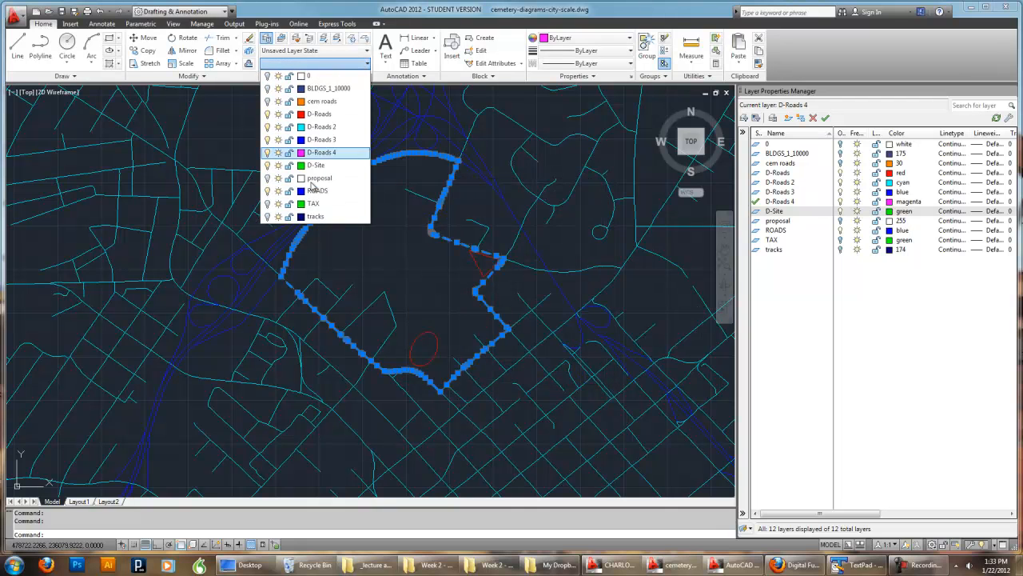
pyautogui.click(312, 167)
pyautogui.press('Escape')
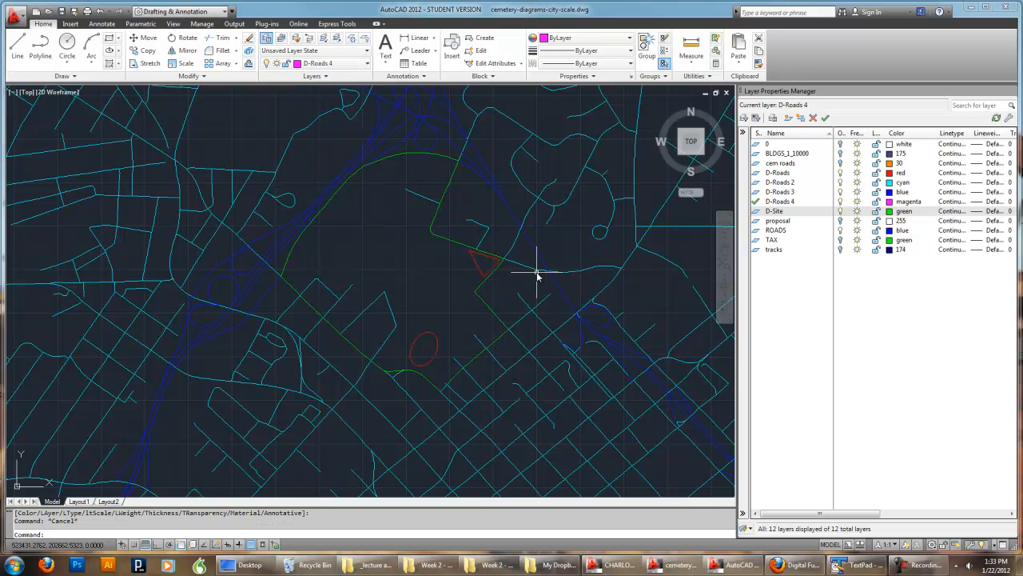
pyautogui.moveTo(554, 315); pyautogui.dragTo(498, 299, button='middle')
pyautogui.moveTo(350, 133); pyautogui.dragTo(356, 140, button='middle')
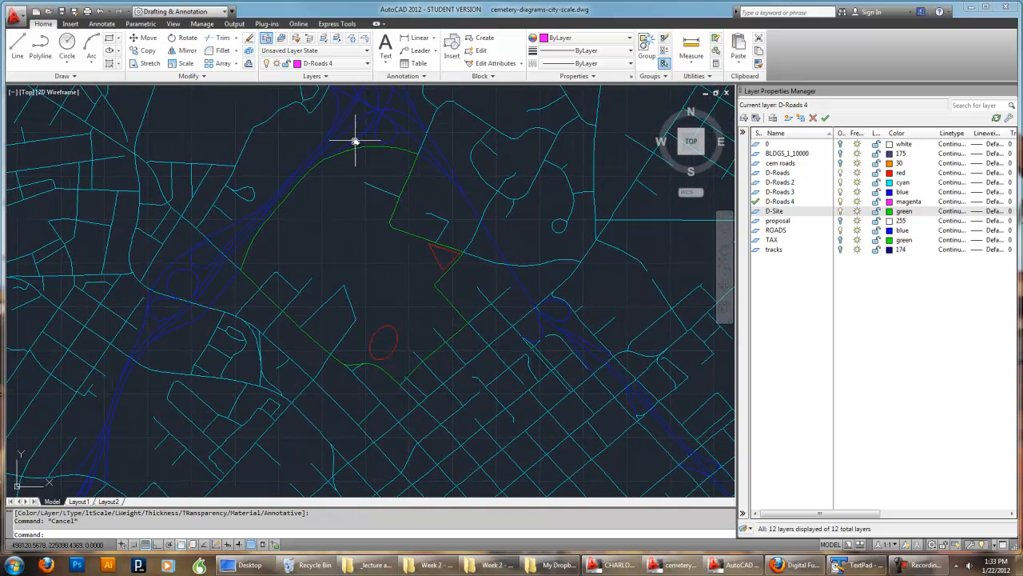
# Turn off the D-Site, D-Roads 3, D-Roads 2 and D-Roads layers
pyautogui.click(324, 66)
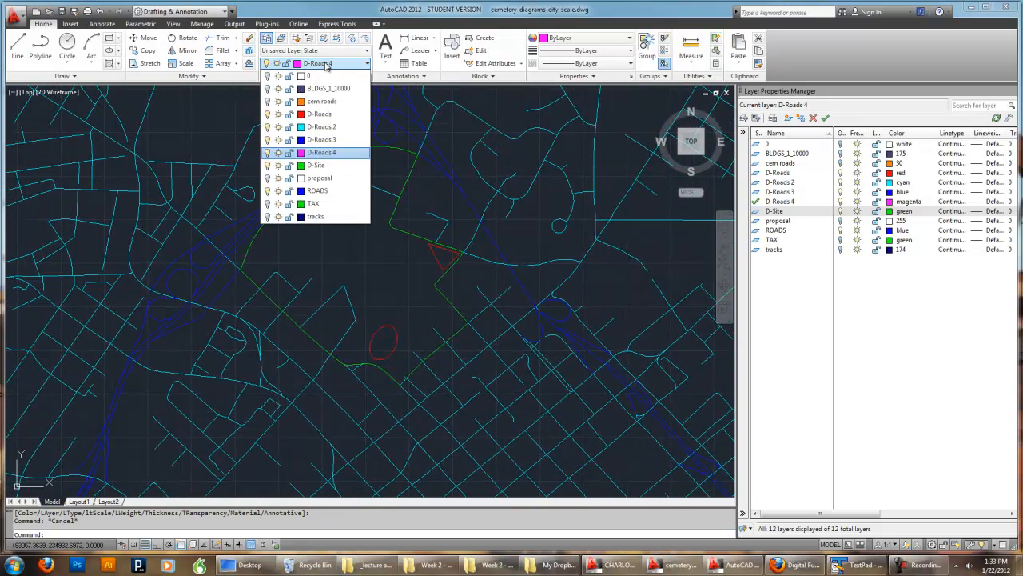
pyautogui.click(840, 211)
pyautogui.click(840, 202)
pyautogui.click(840, 192)
pyautogui.click(841, 182)
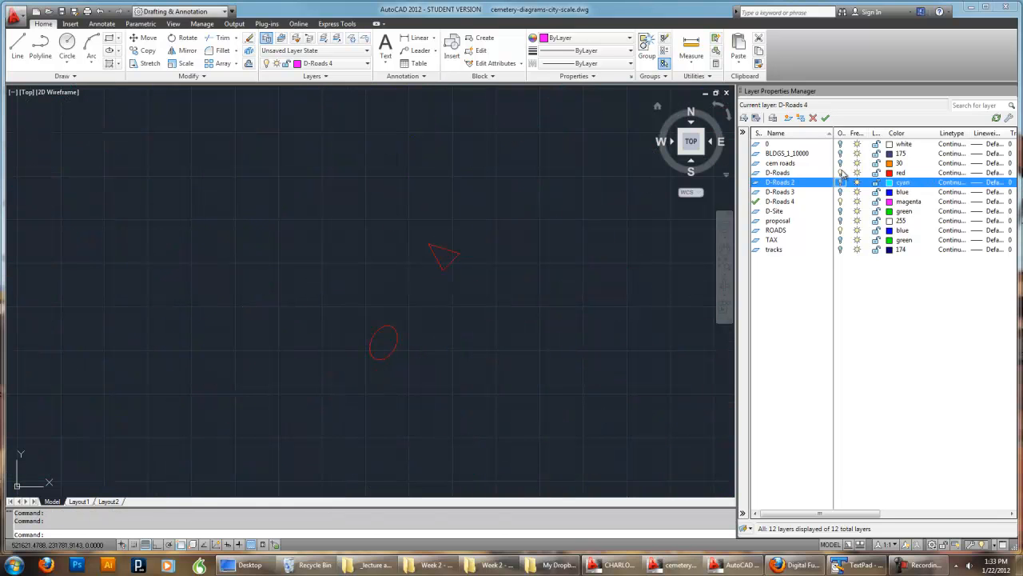
pyautogui.click(841, 173)
# Turn on layer 0, D-Site and D-Roads 2
pyautogui.click(840, 144)
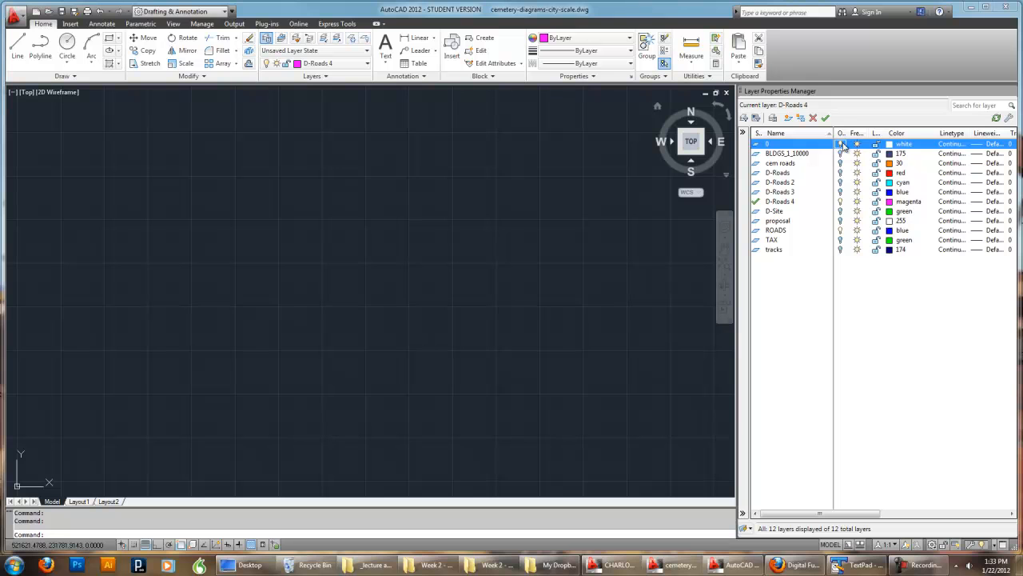
pyautogui.click(841, 211)
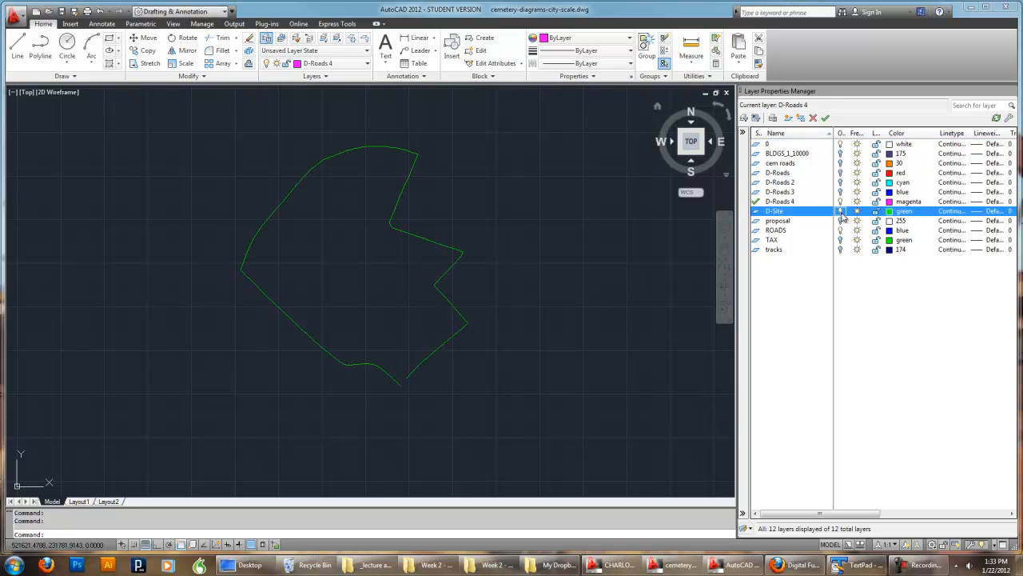
pyautogui.click(840, 182)
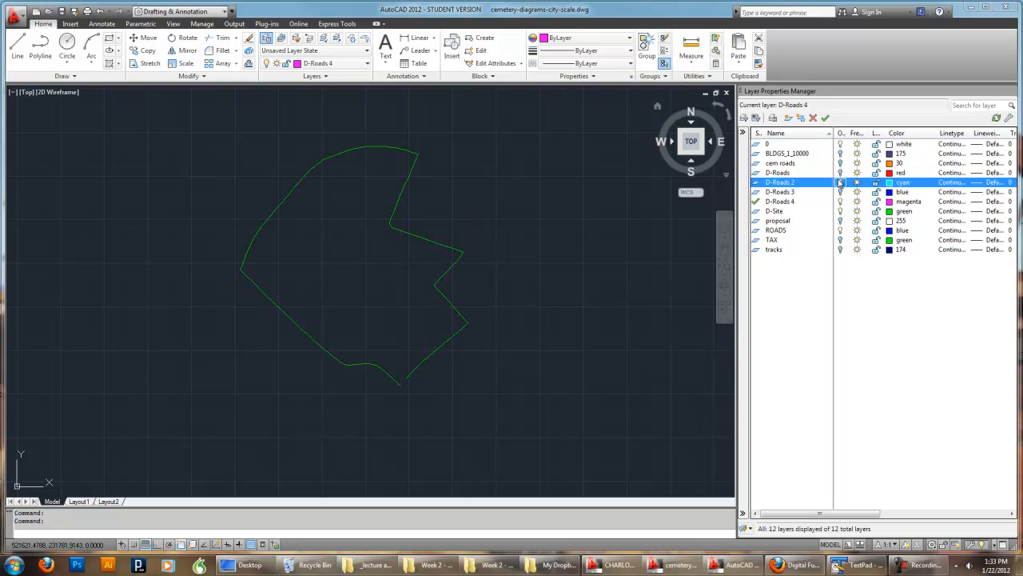
# Examine the cyan street network around the green site outline in the copied road map
pyautogui.moveTo(516, 283); pyautogui.dragTo(535, 282, button='middle')
pyautogui.scroll(-4, 534, 283)
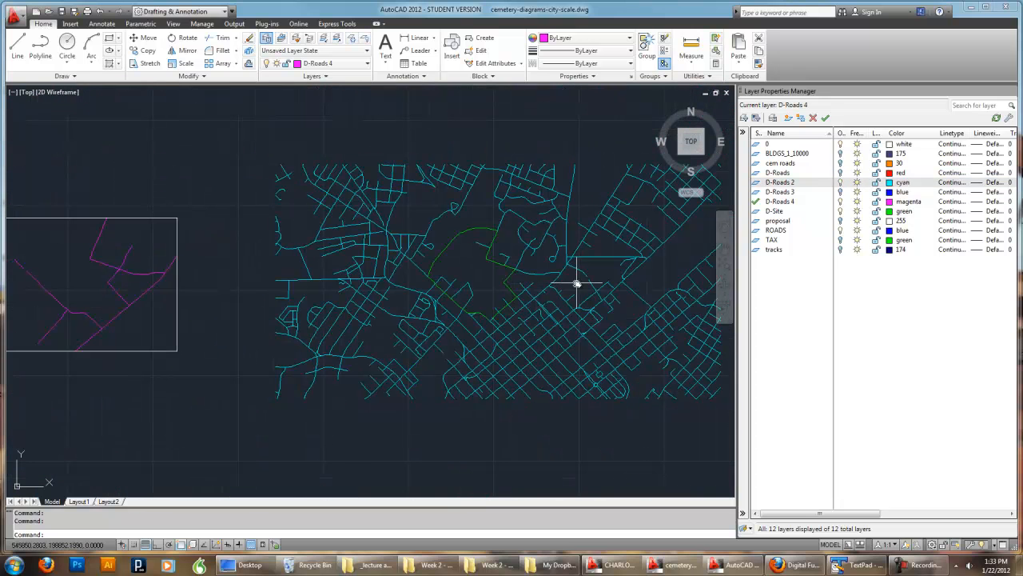
pyautogui.scroll(1, 551, 291)
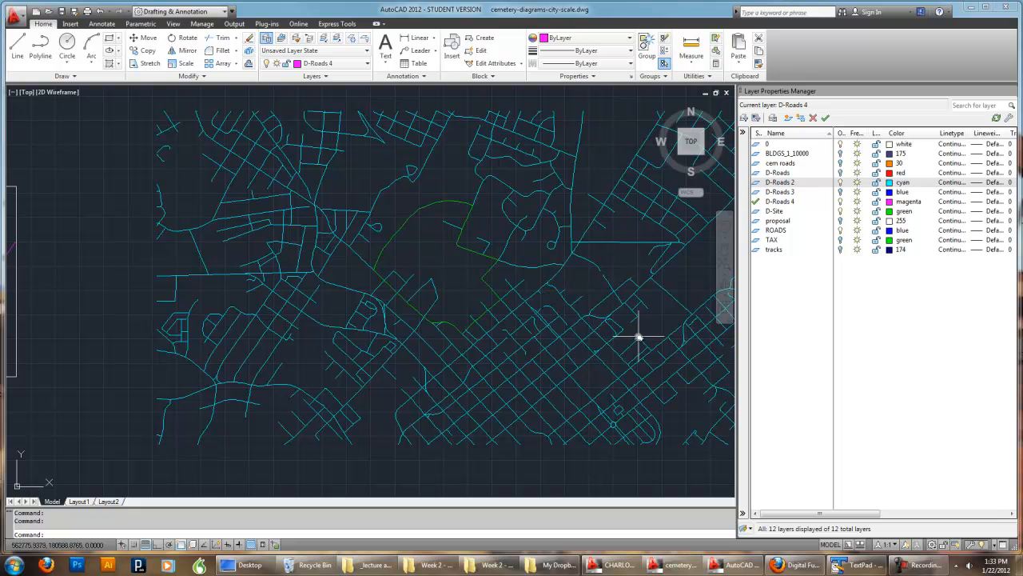
pyautogui.moveTo(621, 331)
pyautogui.mouseDown(button='middle')
pyautogui.moveTo(543, 349)
pyautogui.moveTo(527, 372)
pyautogui.mouseUp(button='middle')
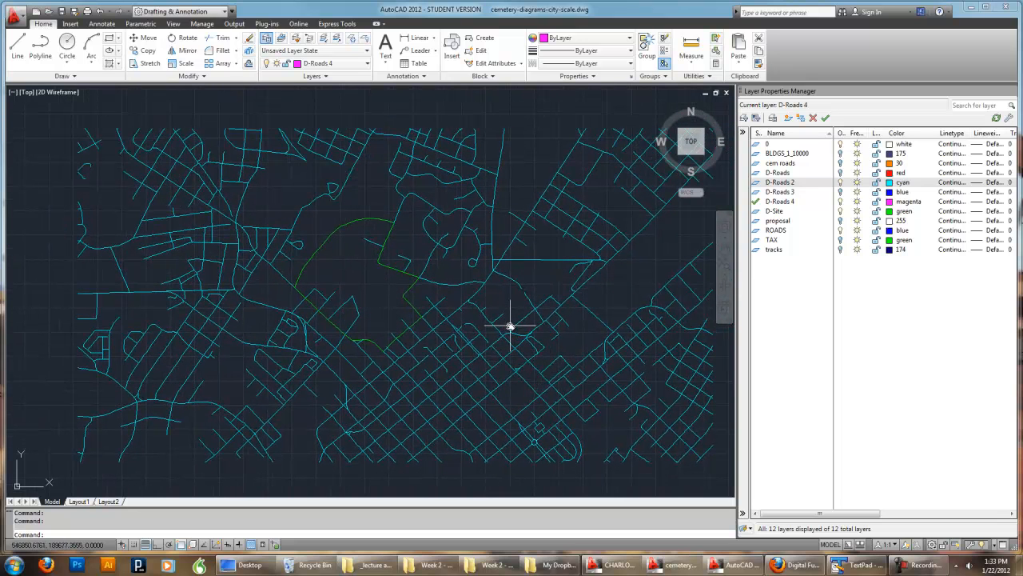
pyautogui.moveTo(482, 373); pyautogui.dragTo(498, 319, button='middle')
pyautogui.moveTo(452, 237)
pyautogui.mouseDown(button='middle')
pyautogui.moveTo(451, 263)
pyautogui.moveTo(472, 281)
pyautogui.mouseUp(button='middle')
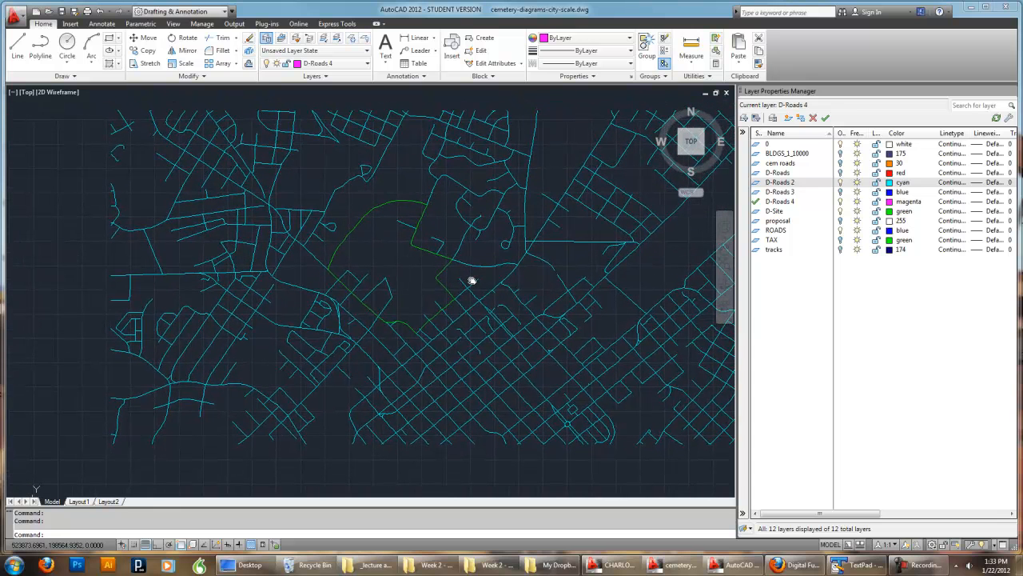
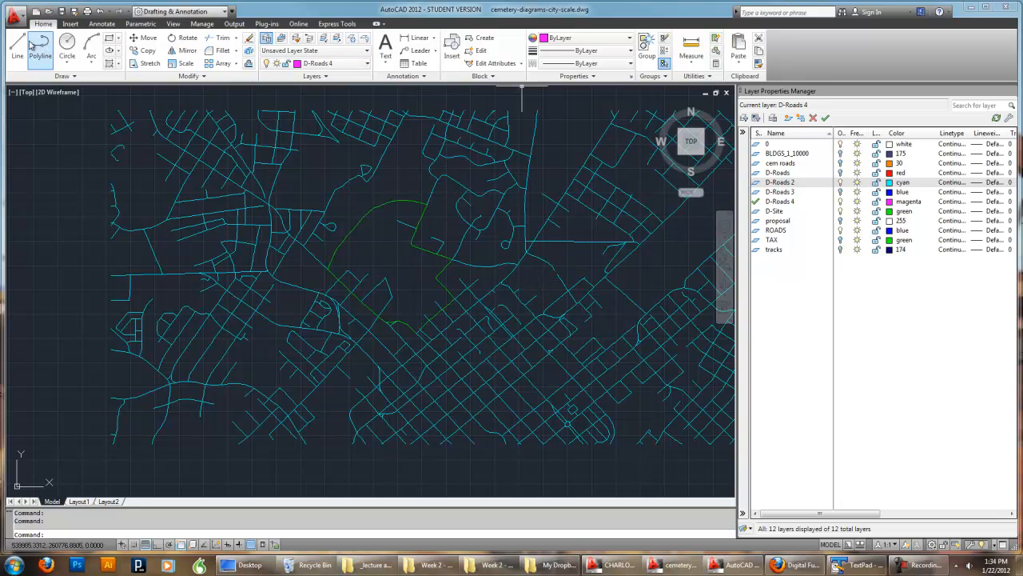
# Lock the D-Roads 2 layer and test selecting and editing one of its locked streets southeast of the site
pyautogui.click(877, 183)
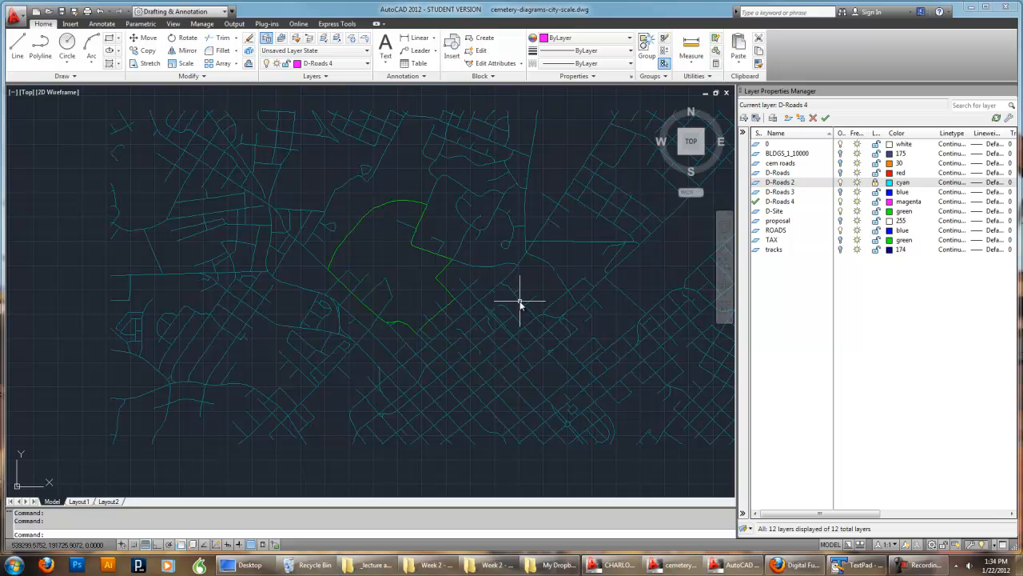
pyautogui.press('Escape')
pyautogui.click(521, 300)
pyautogui.scroll(8, 521, 301)
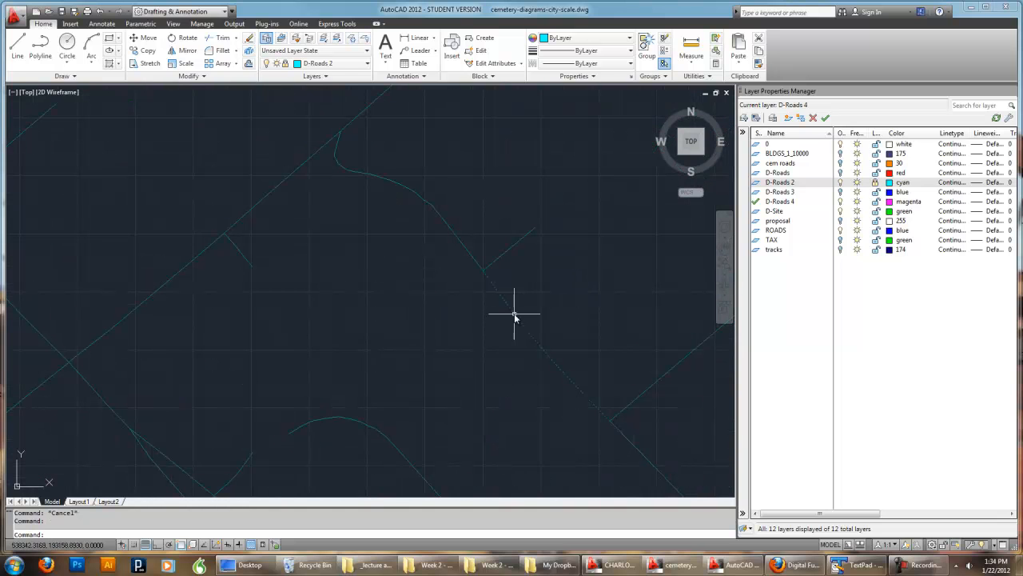
pyautogui.doubleClick(510, 305)
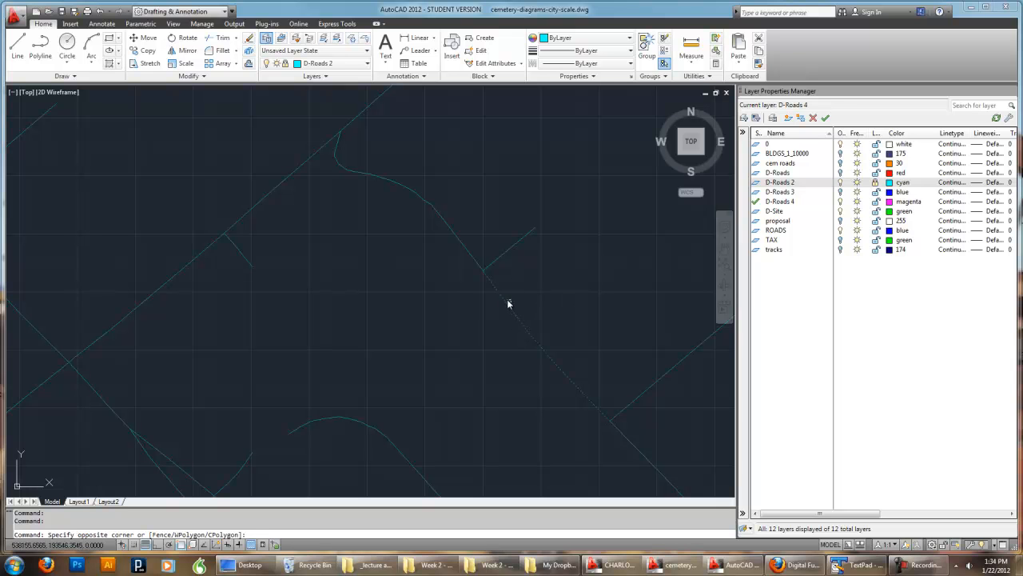
pyautogui.press('Escape')
pyautogui.press('Escape')
pyautogui.scroll(-5, 594, 303)
pyautogui.scroll(-6, 594, 306)
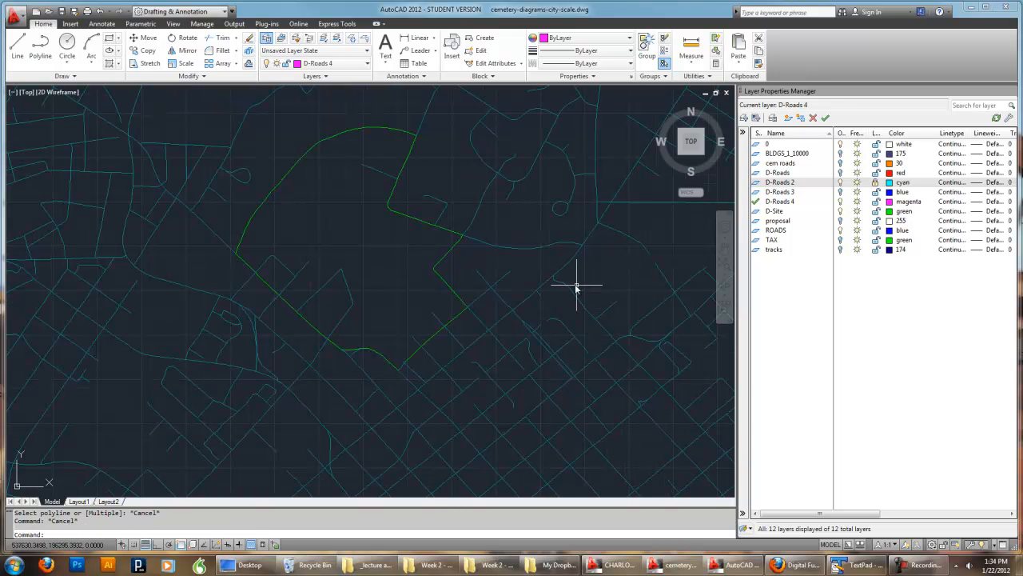
# Make layer 0 the current layer for tracing over the locked street map
pyautogui.click(17, 48)
pyautogui.scroll(5, 352, 312)
pyautogui.moveTo(480, 411)
pyautogui.mouseDown(button='middle')
pyautogui.moveTo(485, 331)
pyautogui.moveTo(496, 324)
pyautogui.mouseUp(button='middle')
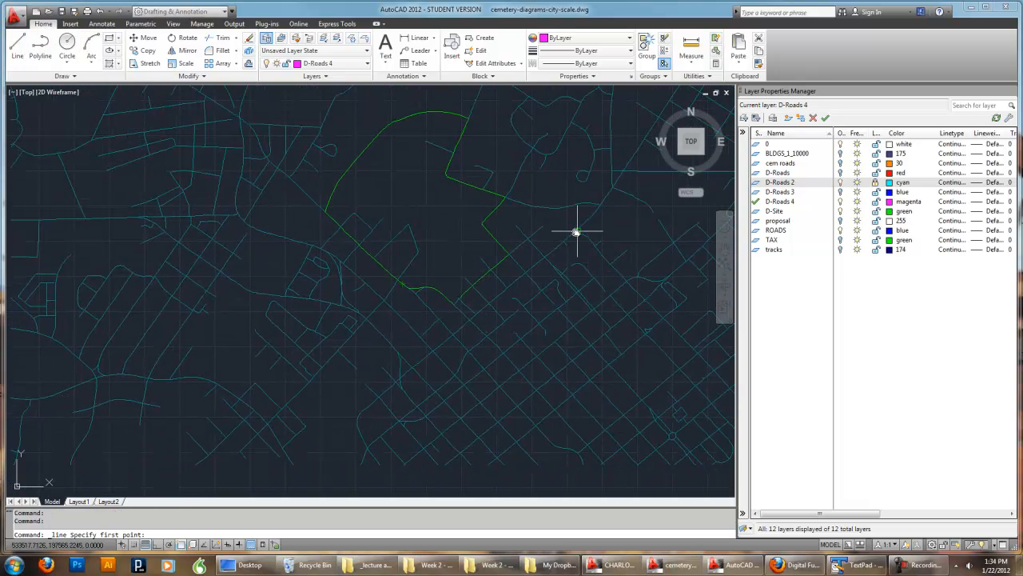
pyautogui.click(335, 63)
pyautogui.click(340, 77)
# Draw a line from the site outline's eastern corner southeast along the street to the map's lower edge
pyautogui.click(17, 46)
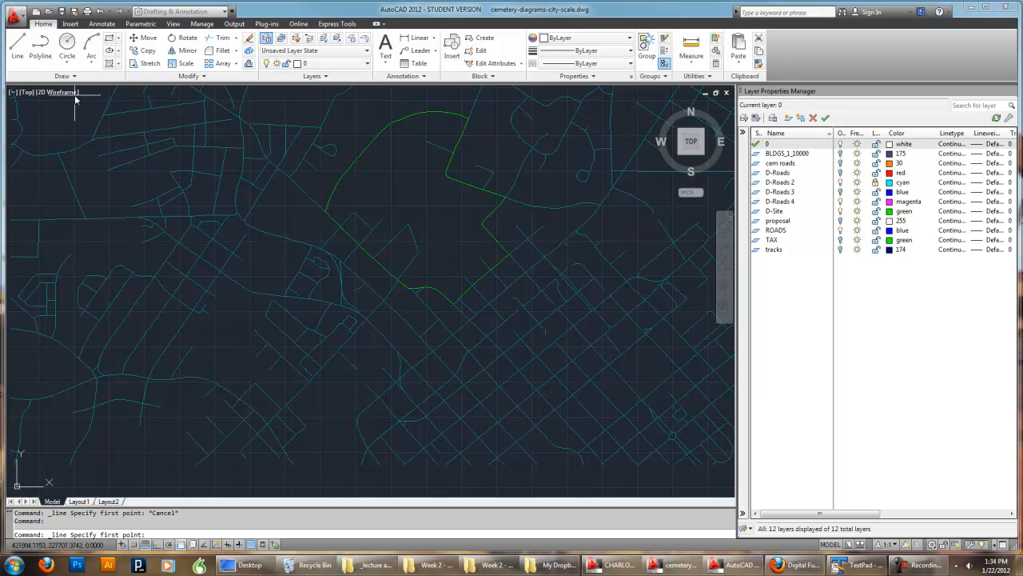
pyautogui.click(509, 255)
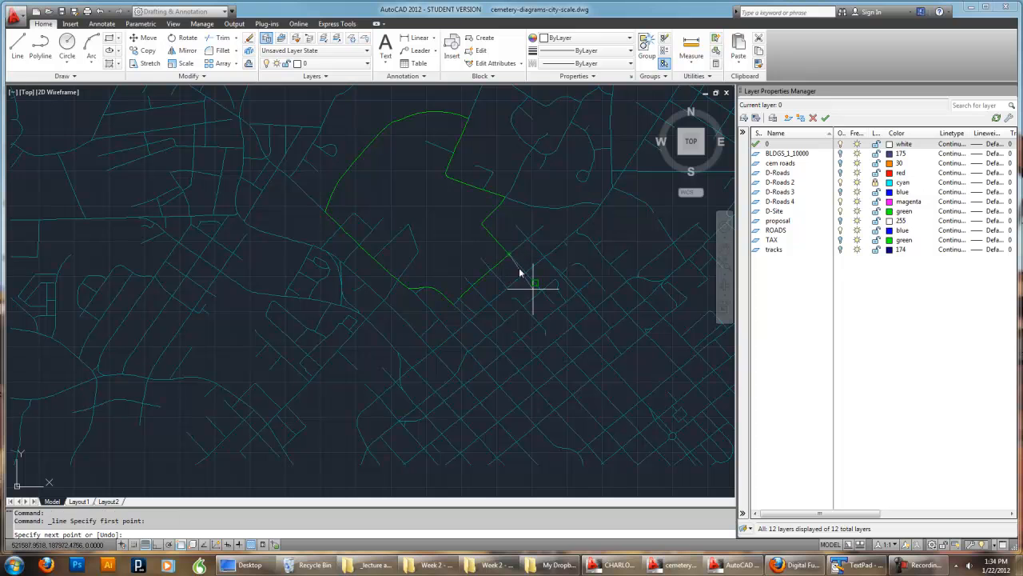
pyautogui.click(710, 472)
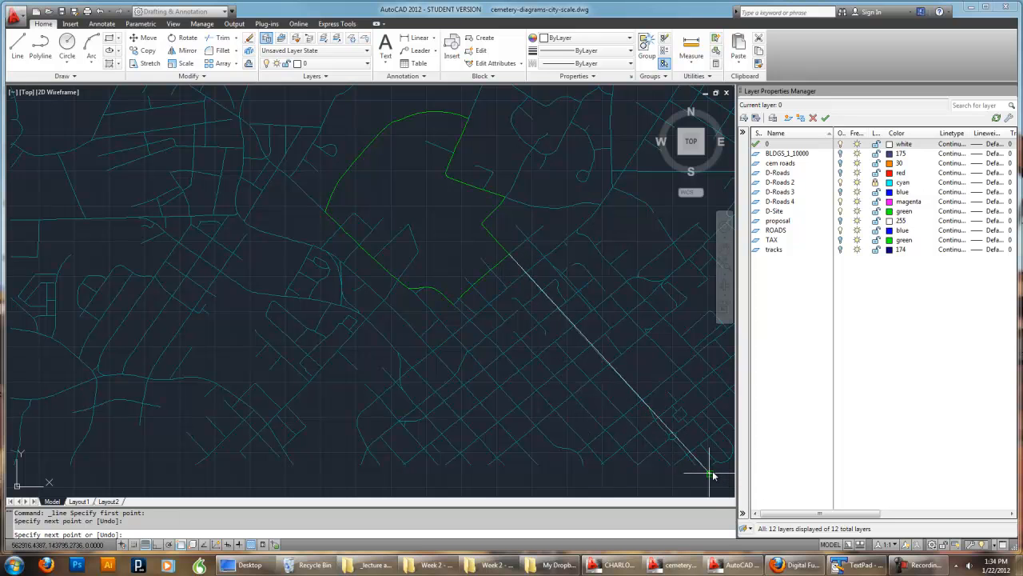
pyautogui.rightClick(712, 472)
pyautogui.click(738, 353)
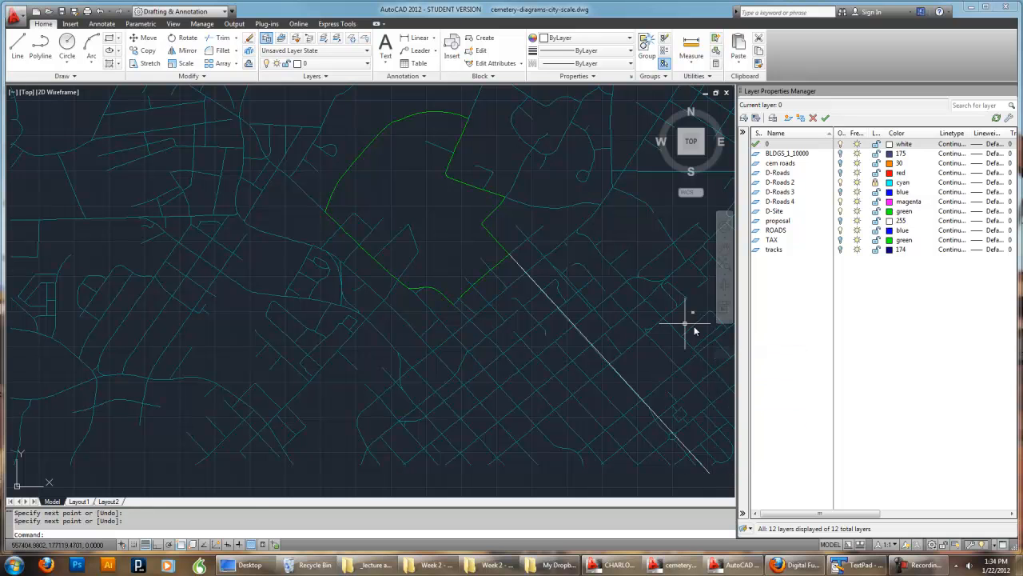
# Copy the traced line from its site-corner endpoint onto the parallel streets to the southwest
pyautogui.write('copy')
pyautogui.press('Return')
pyautogui.click(585, 334)
pyautogui.press('Return')
pyautogui.scroll(3, 495, 234)
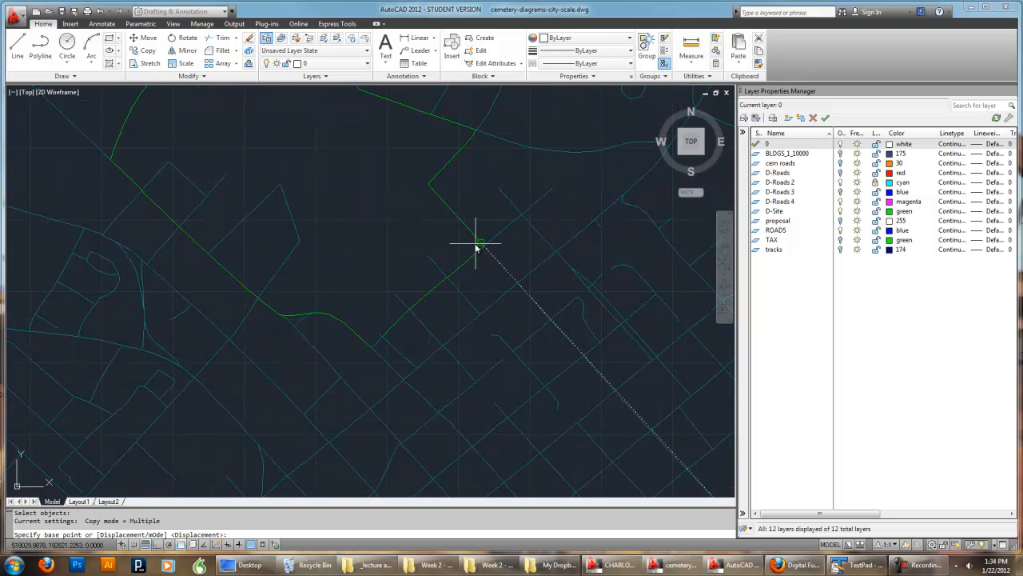
pyautogui.click(484, 251)
pyautogui.click(448, 282)
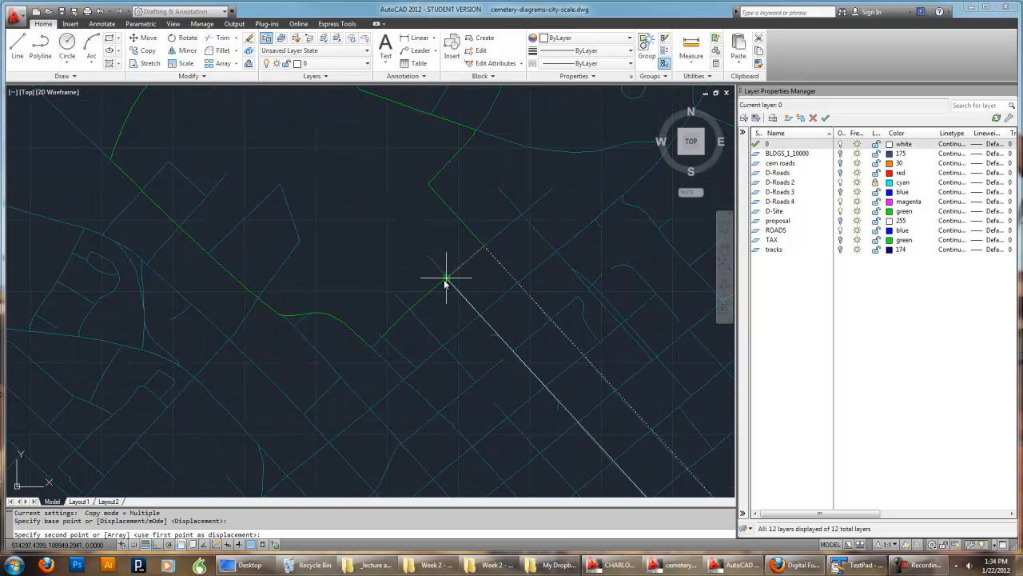
pyautogui.click(410, 310)
pyautogui.click(373, 347)
pyautogui.scroll(-1, 373, 348)
pyautogui.scroll(-2, 372, 349)
pyautogui.click(334, 339)
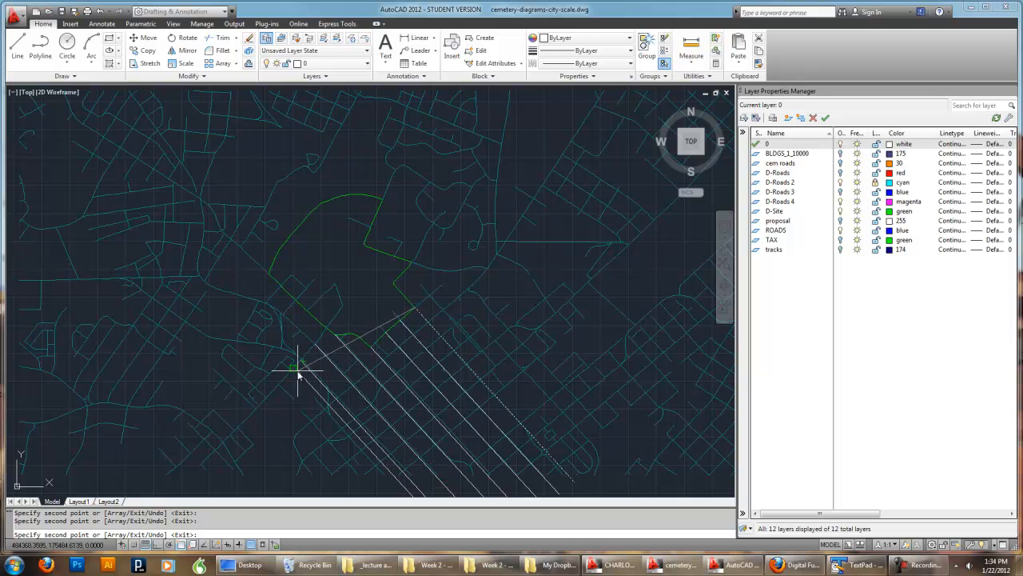
pyautogui.scroll(2, 291, 373)
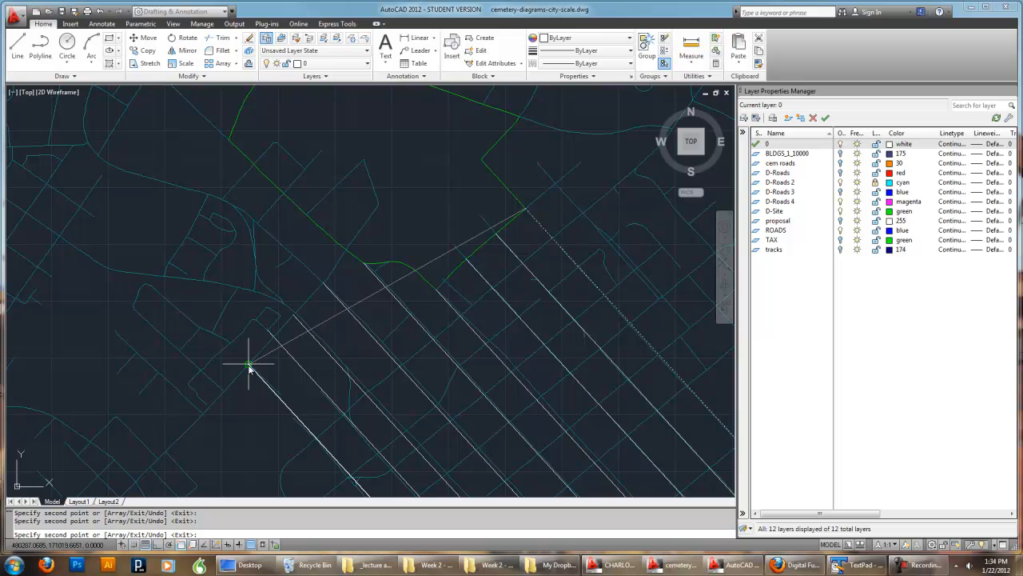
# Place further copies of the traced line on the parallel streets northeast of it and finish copying
pyautogui.scroll(-1, 475, 365)
pyautogui.scroll(-1, 440, 281)
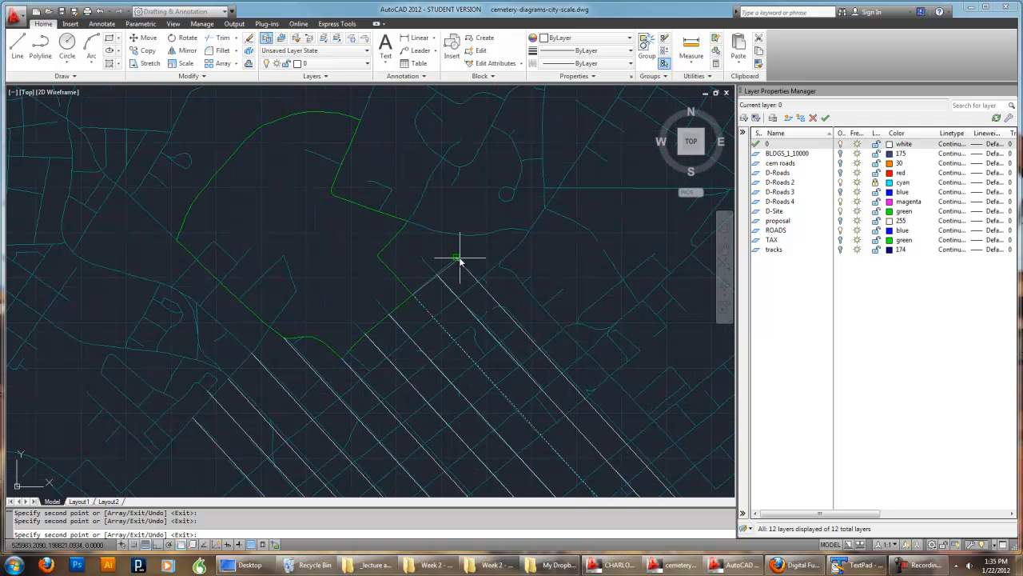
pyautogui.scroll(-1, 462, 258)
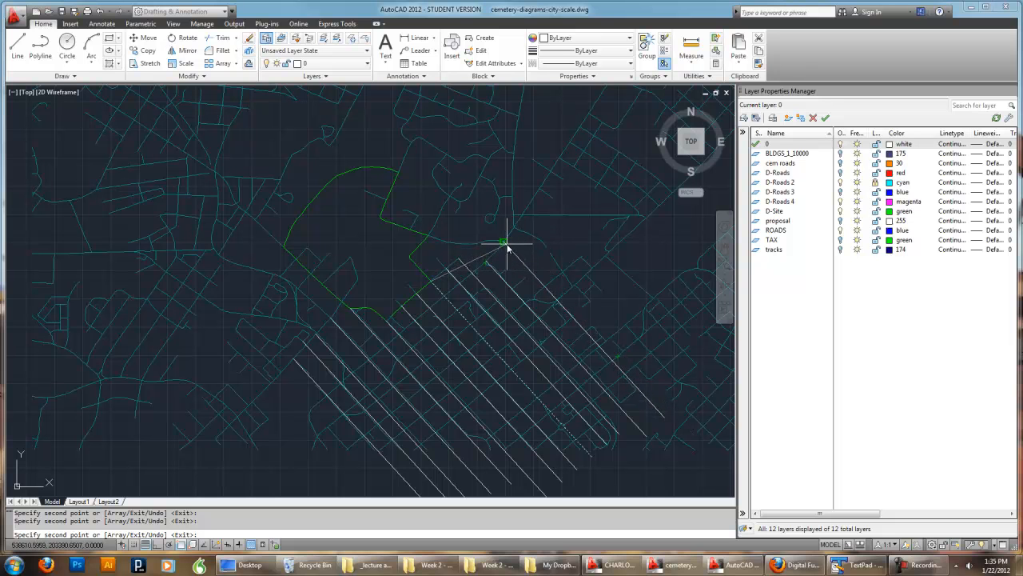
pyautogui.scroll(-1, 482, 314)
pyautogui.moveTo(482, 310); pyautogui.dragTo(489, 333, button='middle')
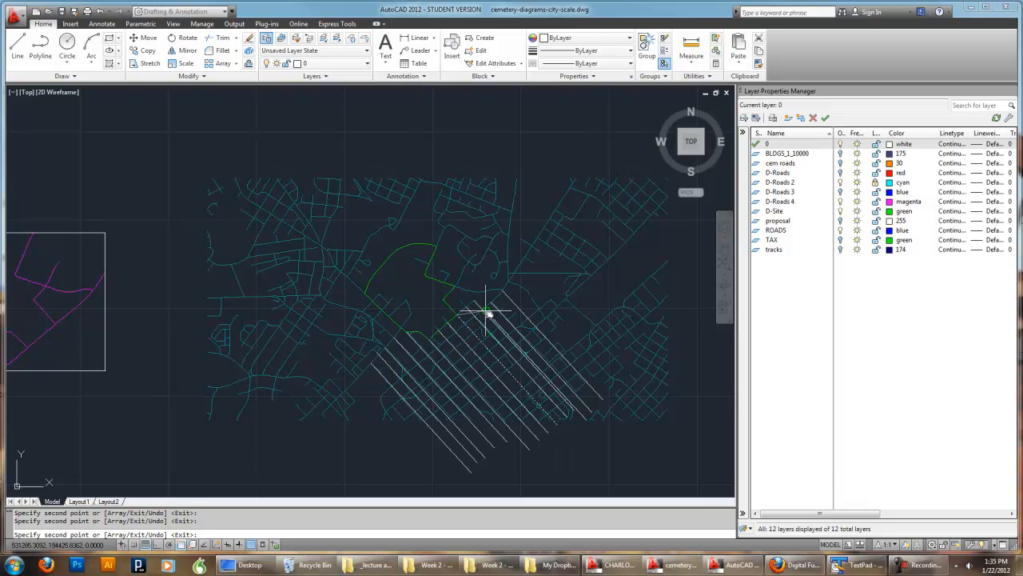
pyautogui.scroll(3, 492, 322)
pyautogui.press('Escape')
# Copy one of the traced street lines northeast of the original line to a point just beside it
pyautogui.click(12, 41)
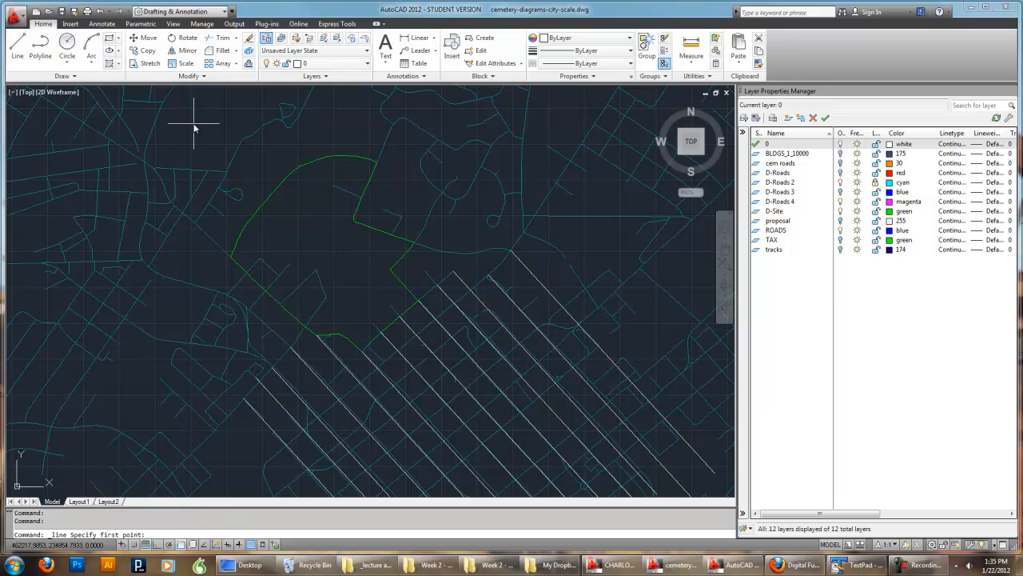
pyautogui.press('Escape')
pyautogui.click(462, 279)
pyautogui.press('Return')
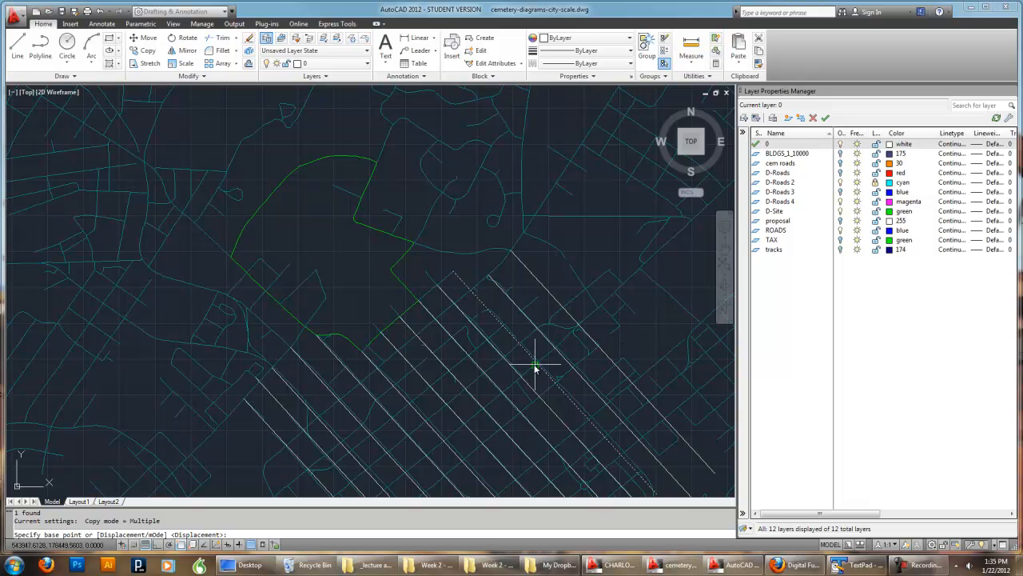
pyautogui.click(558, 387)
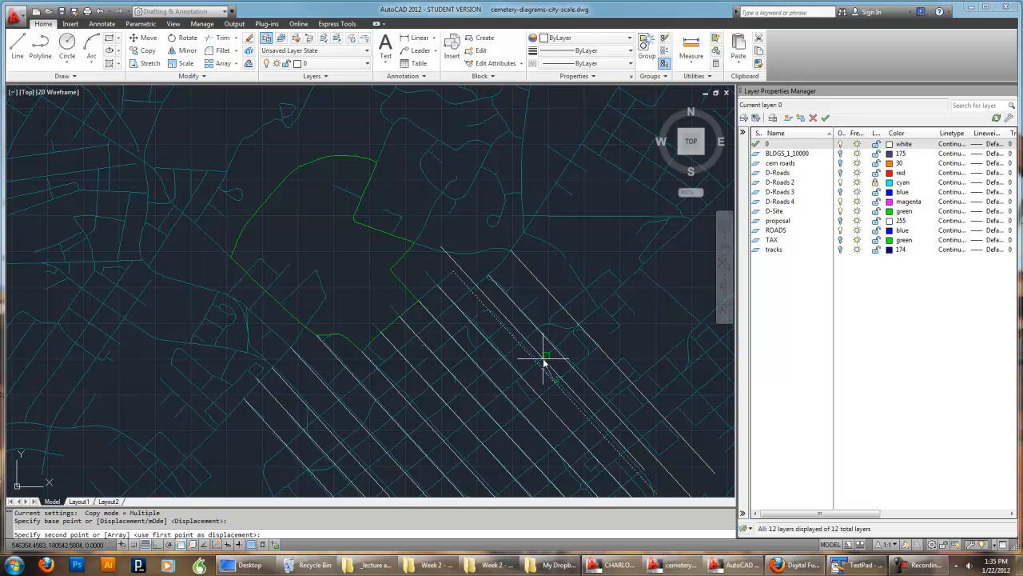
pyautogui.click(540, 364)
pyautogui.press('Escape')
# Rotate the copied line 90 degrees about a point on the line to follow the cross streets
pyautogui.click(446, 263)
pyautogui.write('rotate')
pyautogui.press('Return')
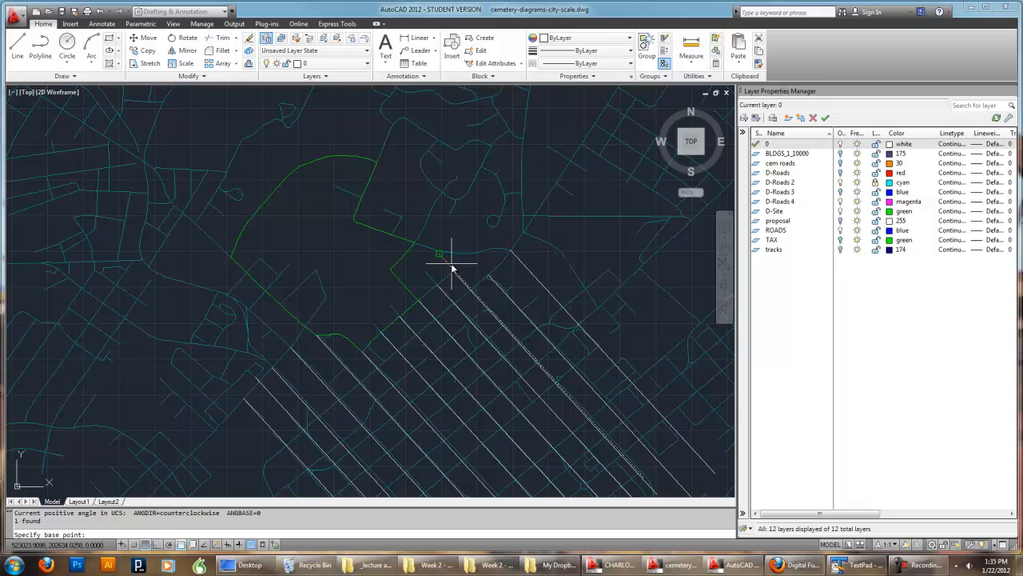
pyautogui.click(519, 348)
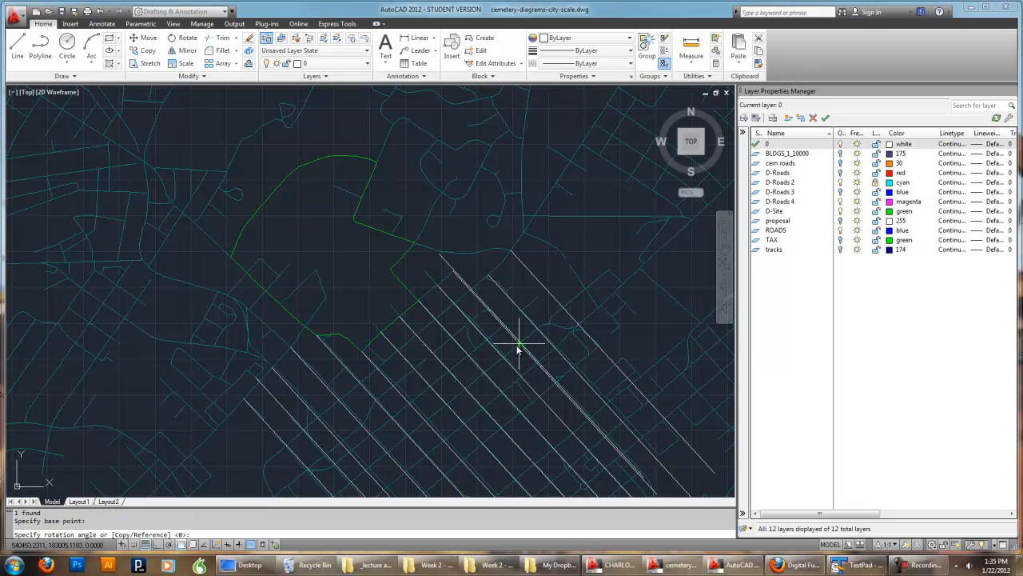
pyautogui.write('90')
pyautogui.press('Return')
# Move the rotated line by its northeast endpoint onto a cross street, and erase it
pyautogui.click(588, 280)
pyautogui.press('Return')
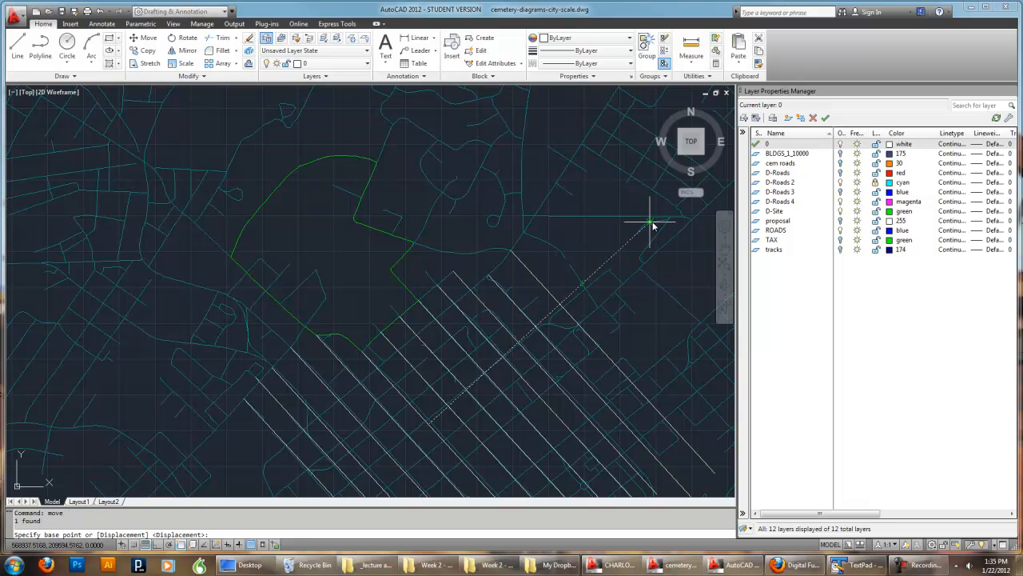
pyautogui.scroll(5, 652, 220)
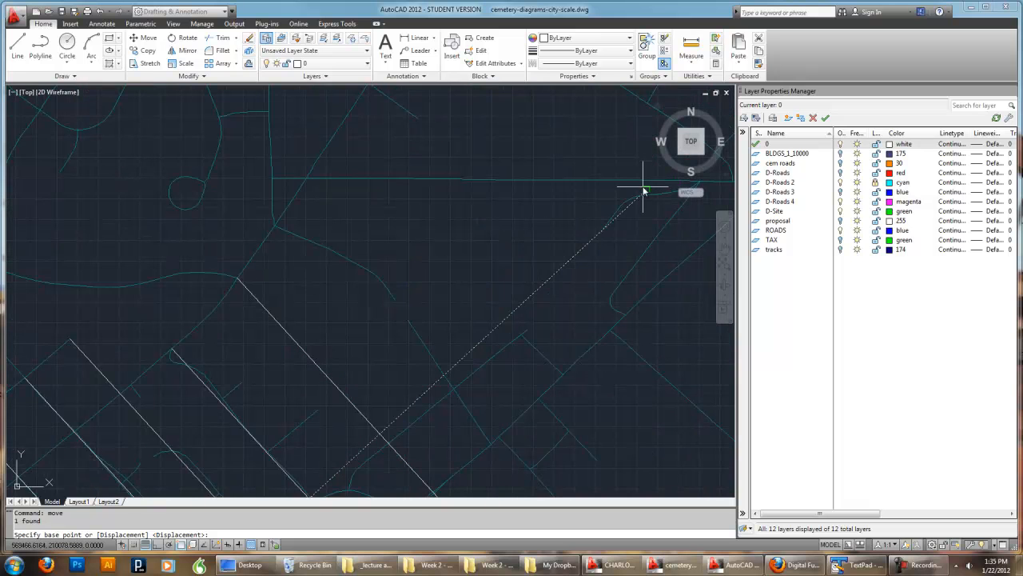
pyautogui.click(646, 194)
pyautogui.scroll(-4, 434, 281)
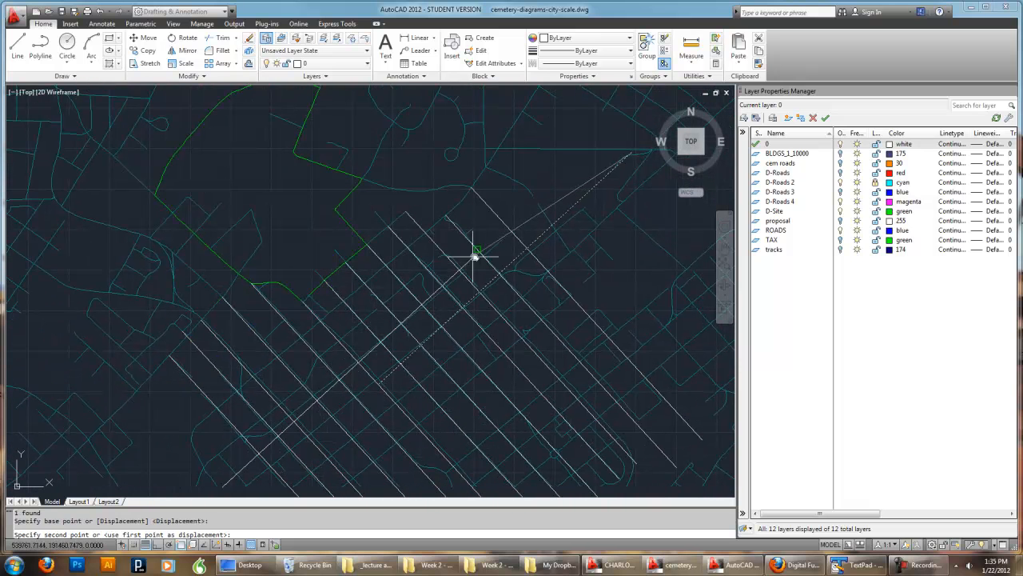
pyautogui.click(463, 272)
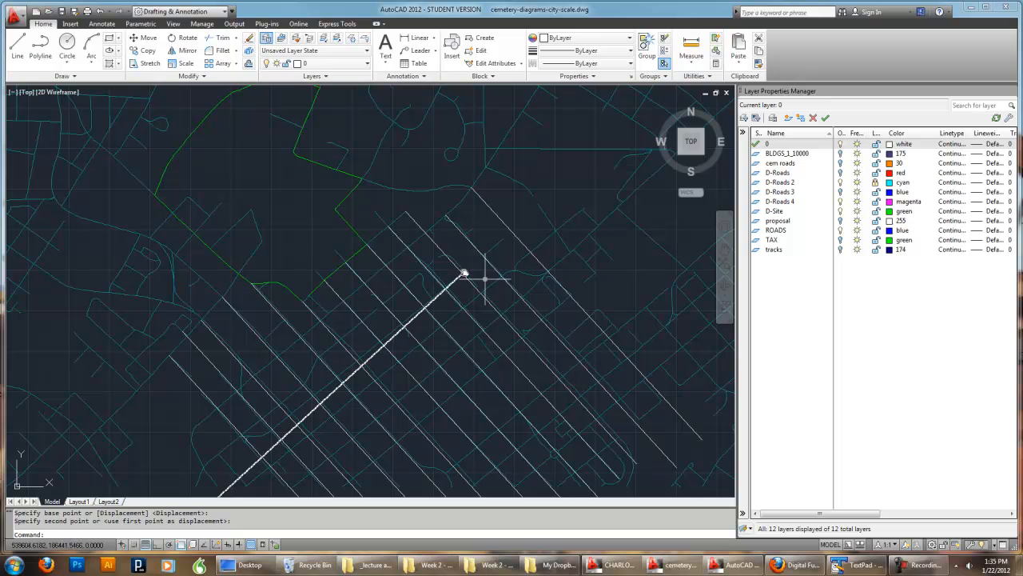
pyautogui.click(390, 339)
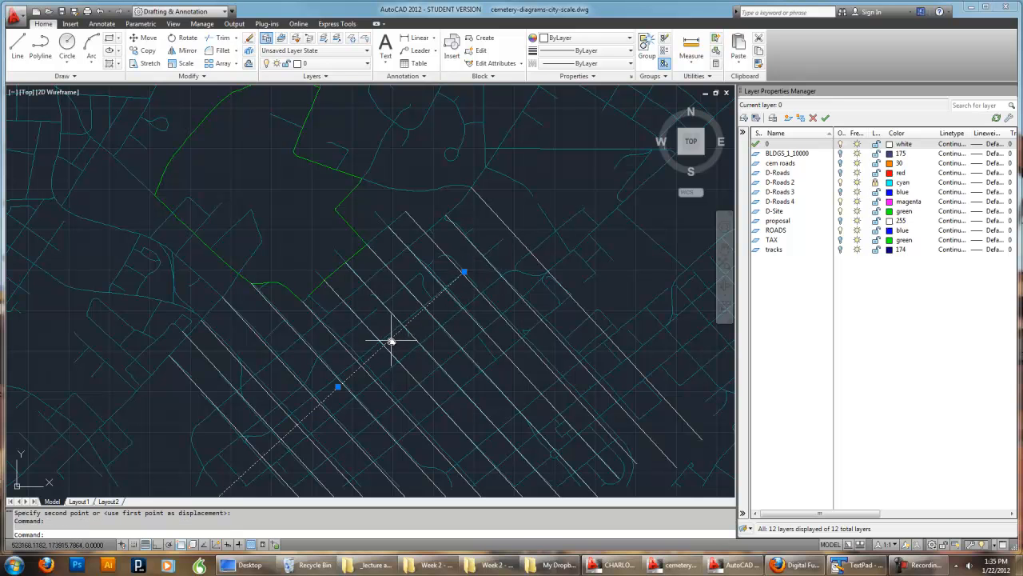
pyautogui.moveTo(365, 349); pyautogui.dragTo(517, 313, button='middle')
# Draw a line along the cross street just southeast of the site, running from northeast to southwest across the traced streets
pyautogui.click(17, 48)
pyautogui.moveTo(353, 334); pyautogui.dragTo(302, 373, button='middle')
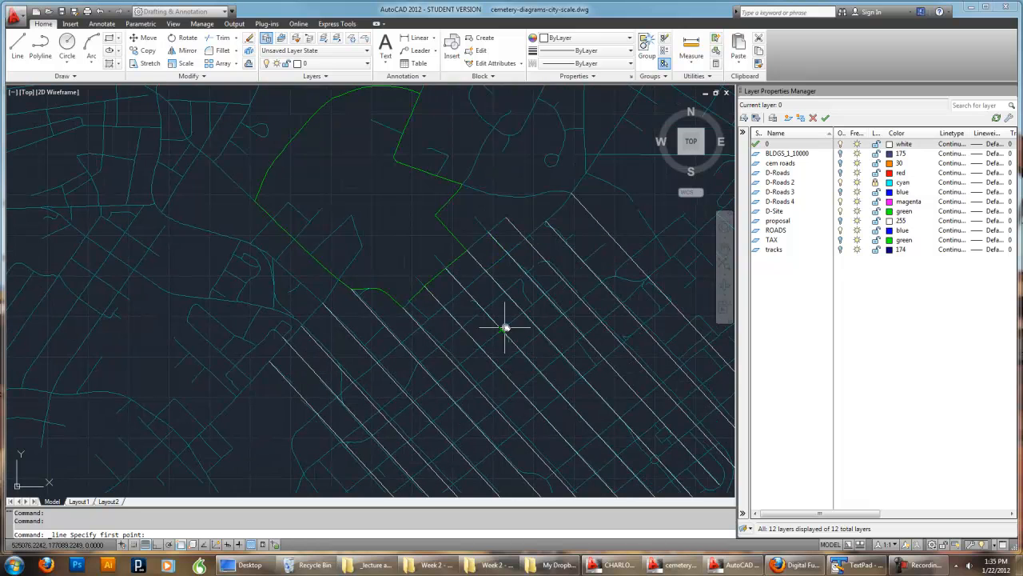
pyautogui.click(561, 209)
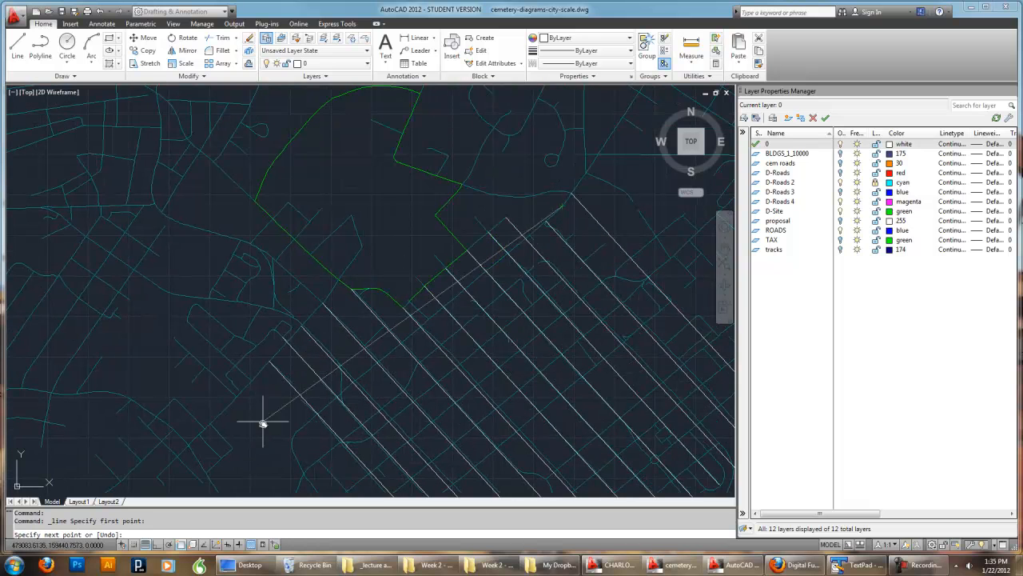
pyautogui.click(294, 432)
pyautogui.rightClick(294, 431)
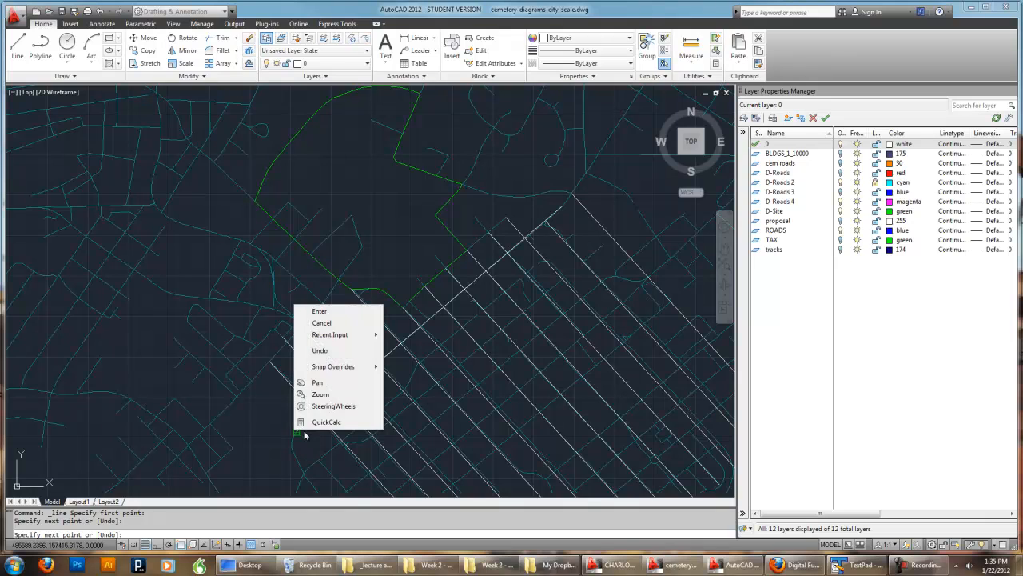
pyautogui.click(320, 311)
# Copy the northeast–southwest line repeatedly toward the southeast, placing a copy on each successive cross street of the grid
pyautogui.click(449, 304)
pyautogui.write('co')
pyautogui.press('Return')
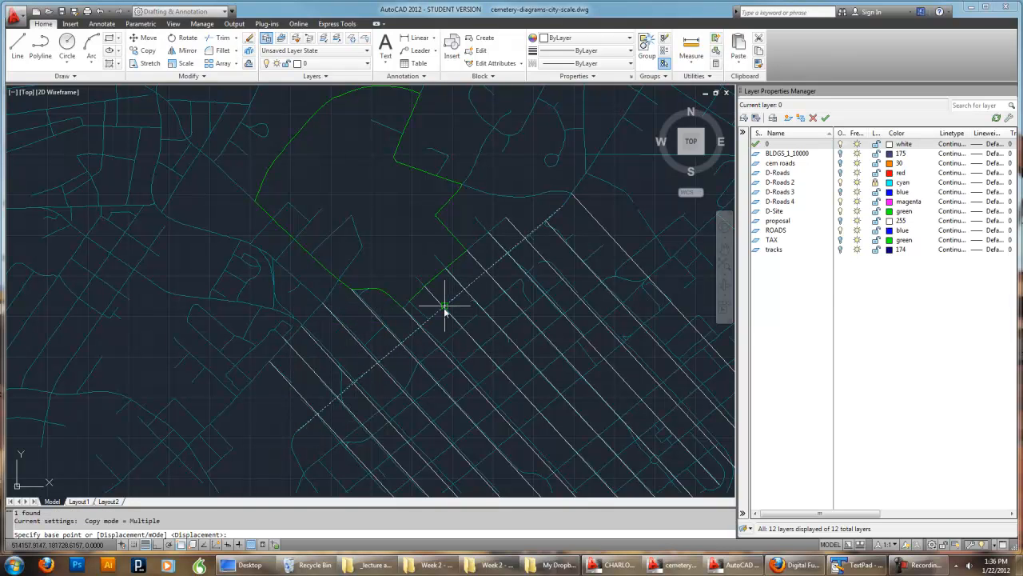
pyautogui.click(445, 311)
pyautogui.click(465, 329)
pyautogui.click(493, 365)
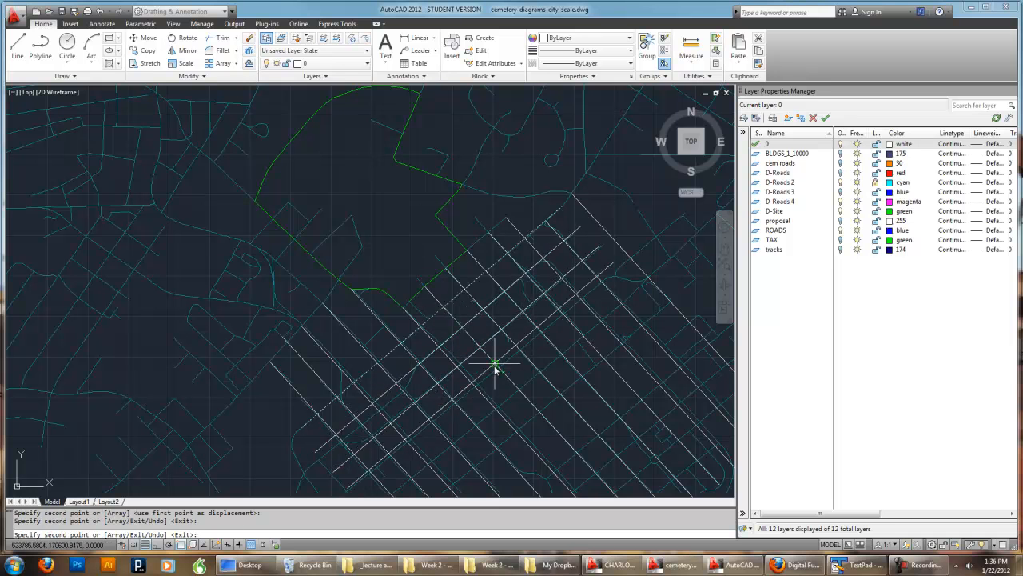
pyautogui.click(501, 370)
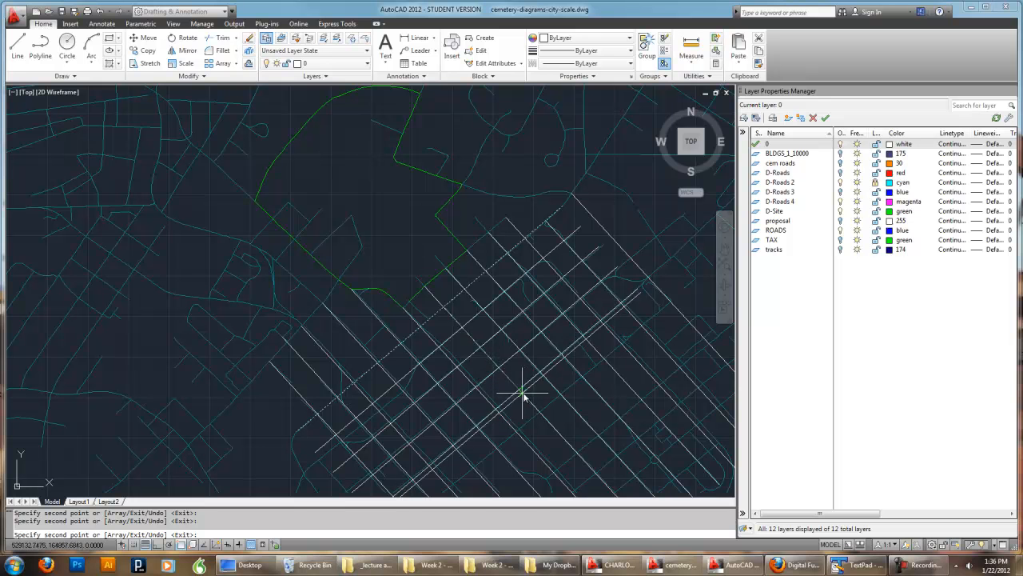
pyautogui.moveTo(541, 413); pyautogui.dragTo(541, 337, button='middle')
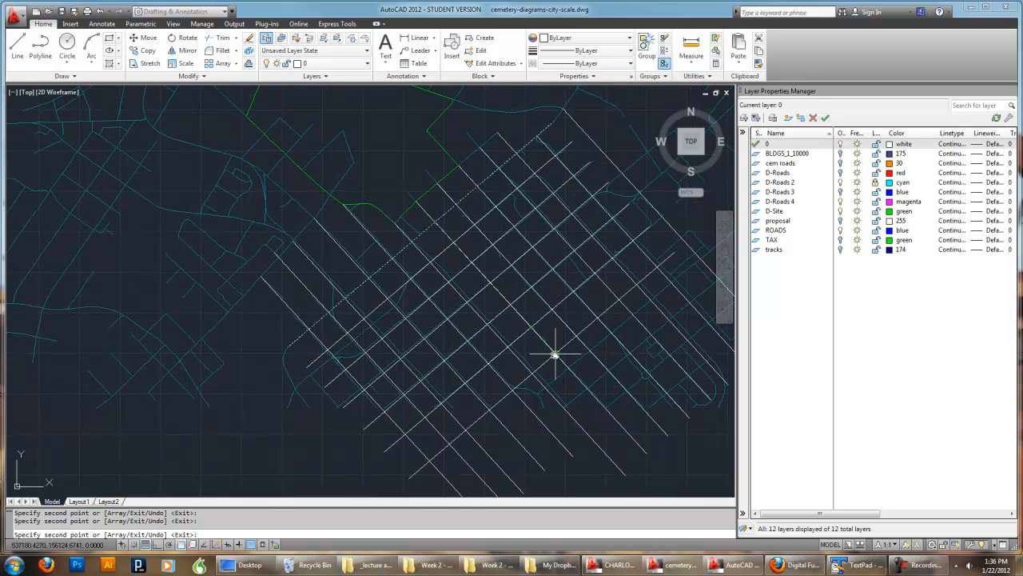
pyautogui.click(568, 370)
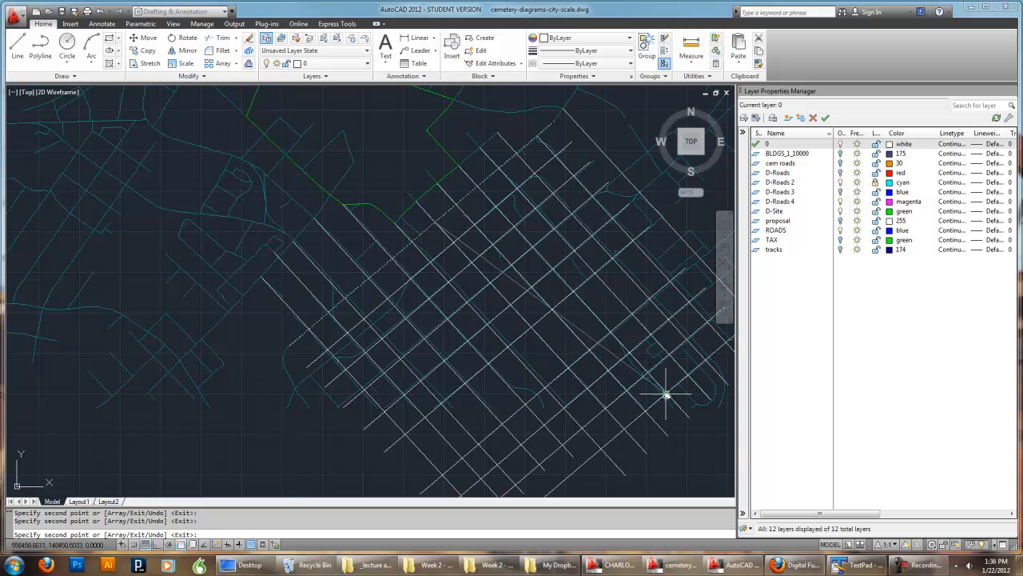
pyautogui.scroll(-2, 569, 361)
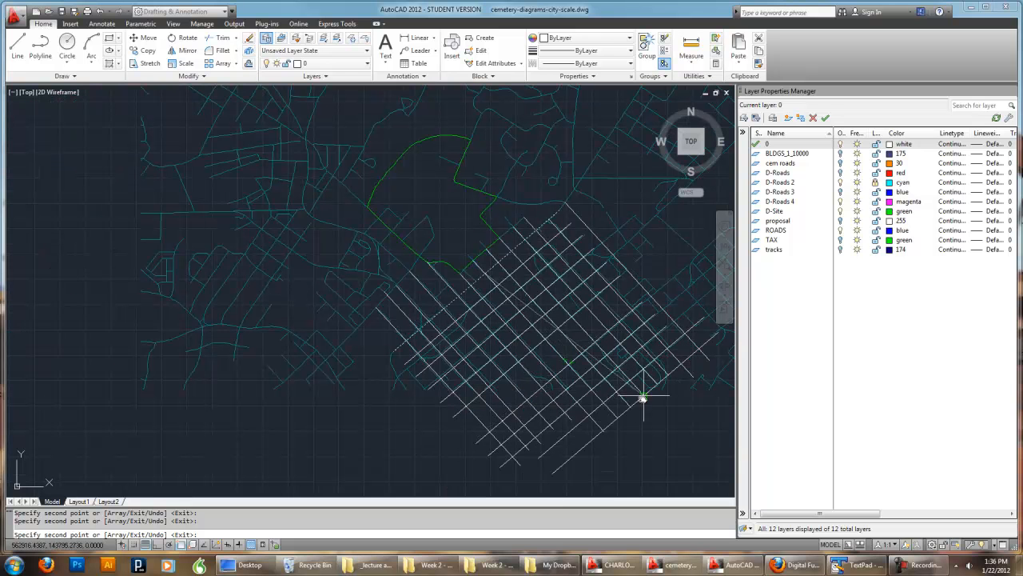
pyautogui.press('Escape')
# Turn layer 0 off and back on to compare the traced grid with the road map beneath it
pyautogui.moveTo(608, 347)
pyautogui.mouseDown(button='middle')
pyautogui.moveTo(593, 334)
pyautogui.moveTo(610, 373)
pyautogui.mouseUp(button='middle')
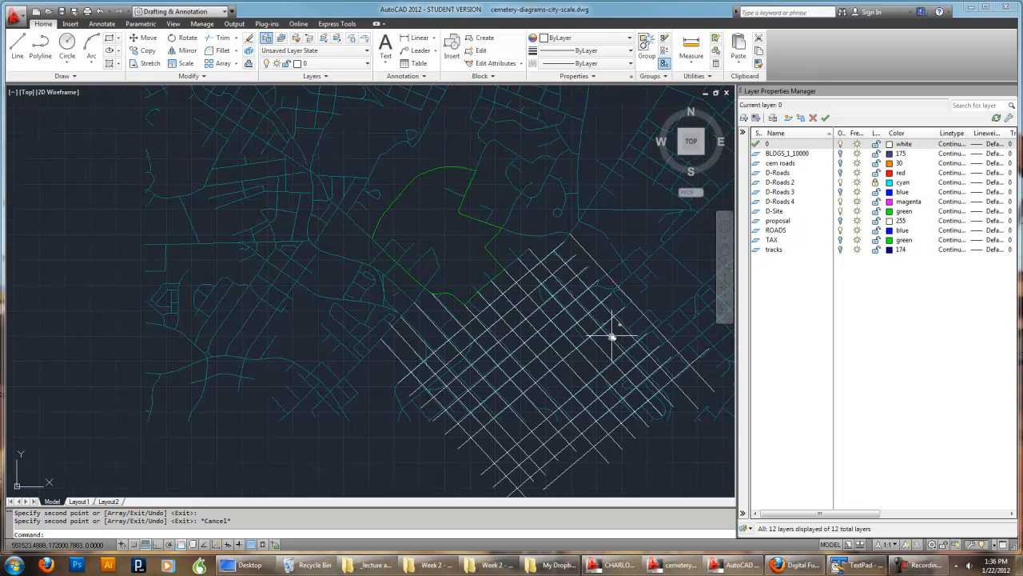
pyautogui.moveTo(588, 330)
pyautogui.mouseDown(button='middle')
pyautogui.moveTo(533, 350)
pyautogui.moveTo(558, 382)
pyautogui.moveTo(555, 322)
pyautogui.moveTo(569, 343)
pyautogui.moveTo(558, 308)
pyautogui.mouseUp(button='middle')
pyautogui.scroll(1, 558, 309)
pyautogui.scroll(3, 480, 373)
pyautogui.scroll(-2, 480, 376)
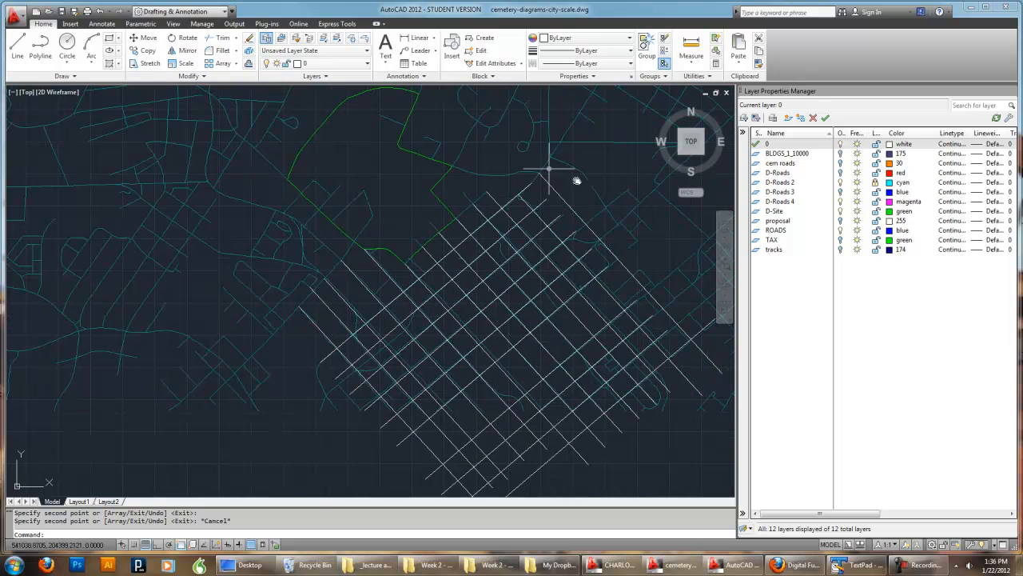
pyautogui.click(837, 144)
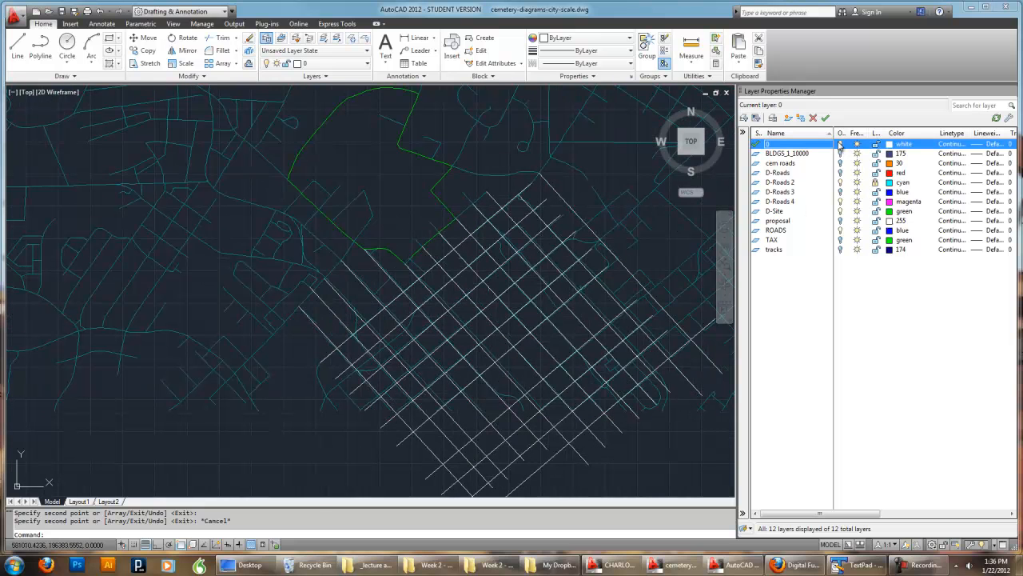
pyautogui.click(842, 144)
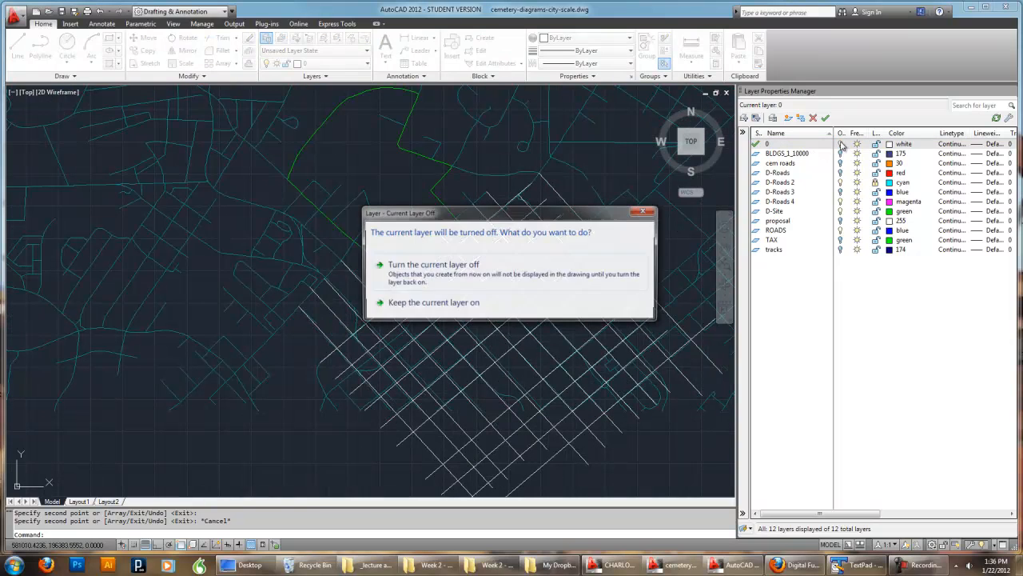
pyautogui.click(598, 270)
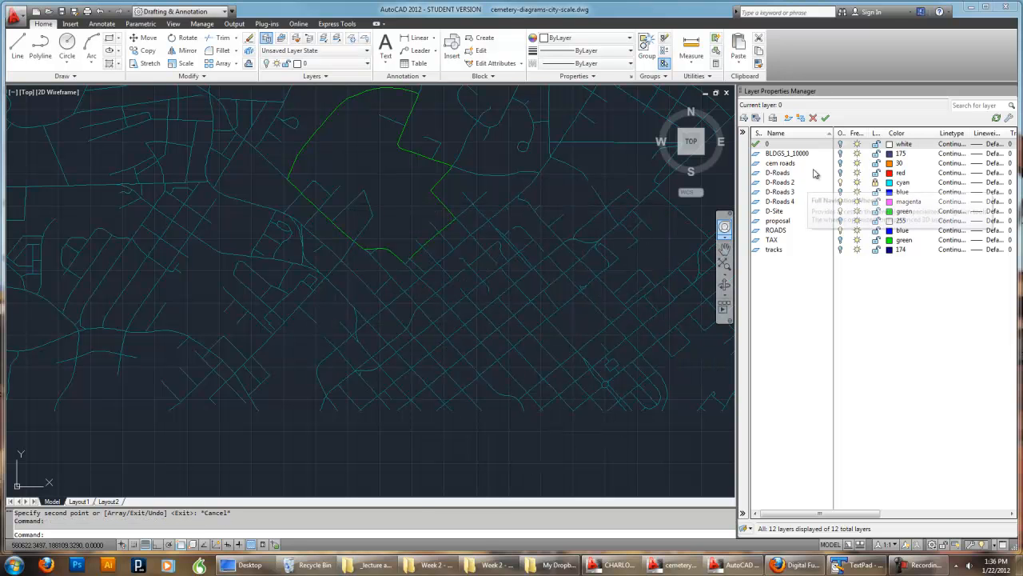
pyautogui.click(841, 144)
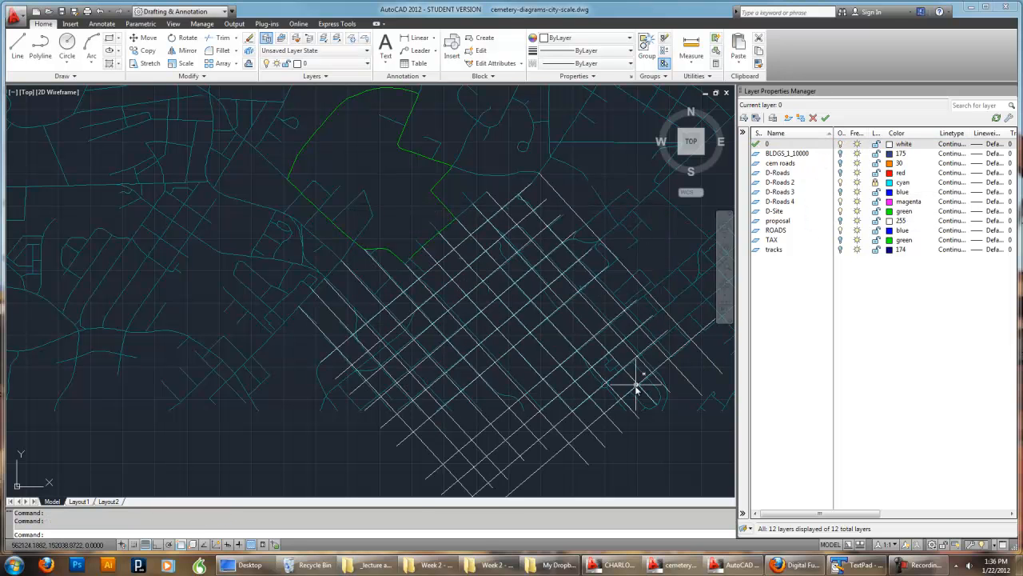
# Draw a roughly horizontal line across the traced grid along the southern edge of the road map
pyautogui.moveTo(635, 383); pyautogui.dragTo(582, 392, button='middle')
pyautogui.click(17, 47)
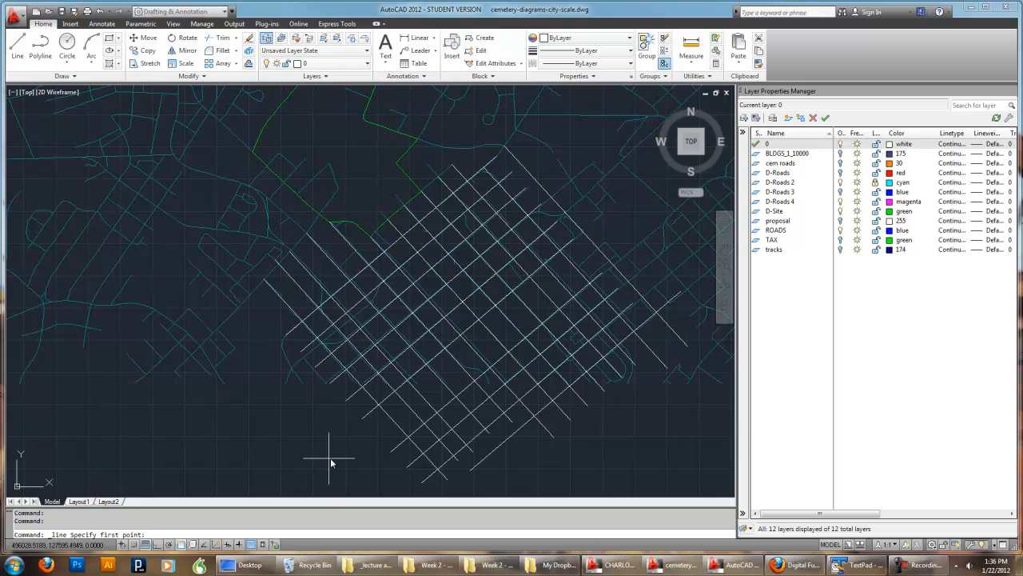
pyautogui.click(263, 385)
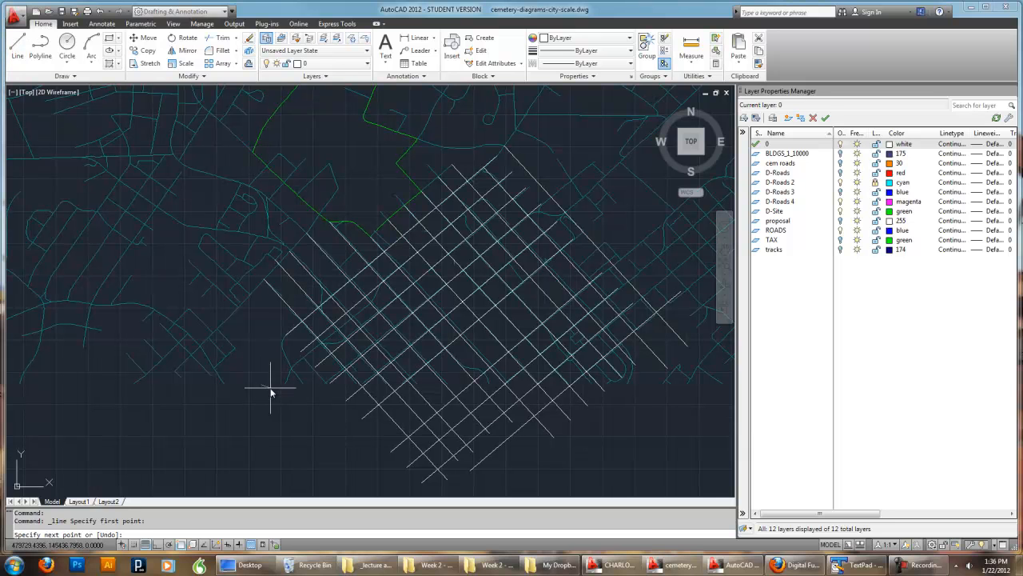
pyautogui.click(663, 387)
pyautogui.rightClick(662, 387)
pyautogui.click(677, 392)
pyautogui.scroll(-2, 645, 430)
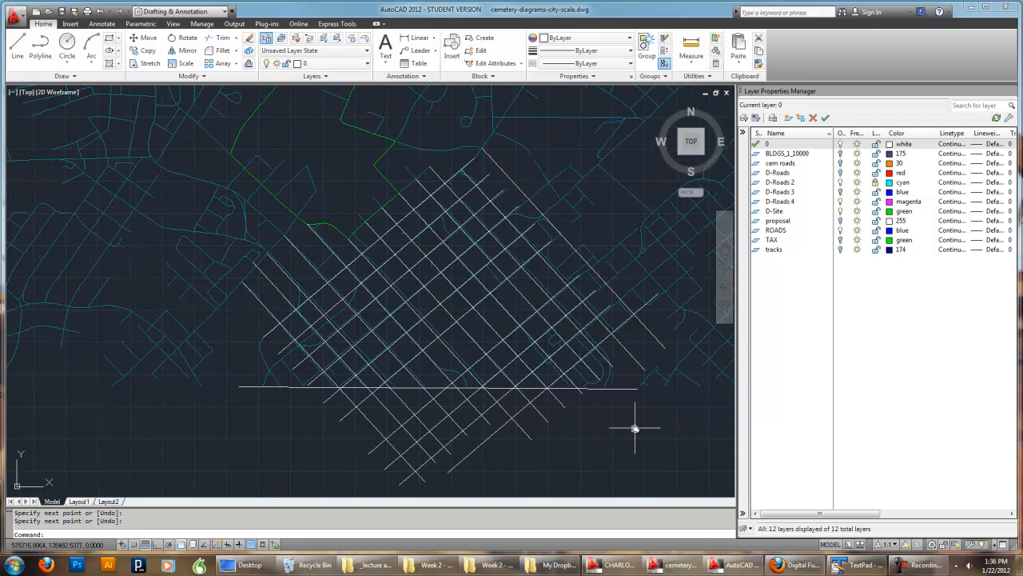
# Trim all traced street lines below the horizontal line, using it as the cutting edge and a fence selection with object snap off
pyautogui.write('tr')
pyautogui.press('Return')
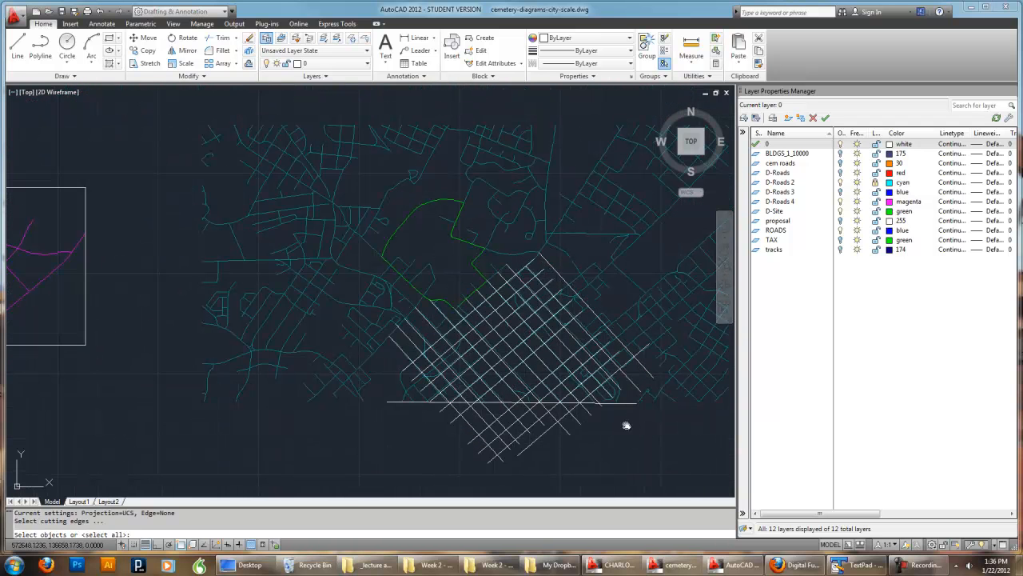
pyautogui.scroll(5, 626, 425)
pyautogui.click(619, 360)
pyautogui.press('Return')
pyautogui.write('f')
pyautogui.press('Return')
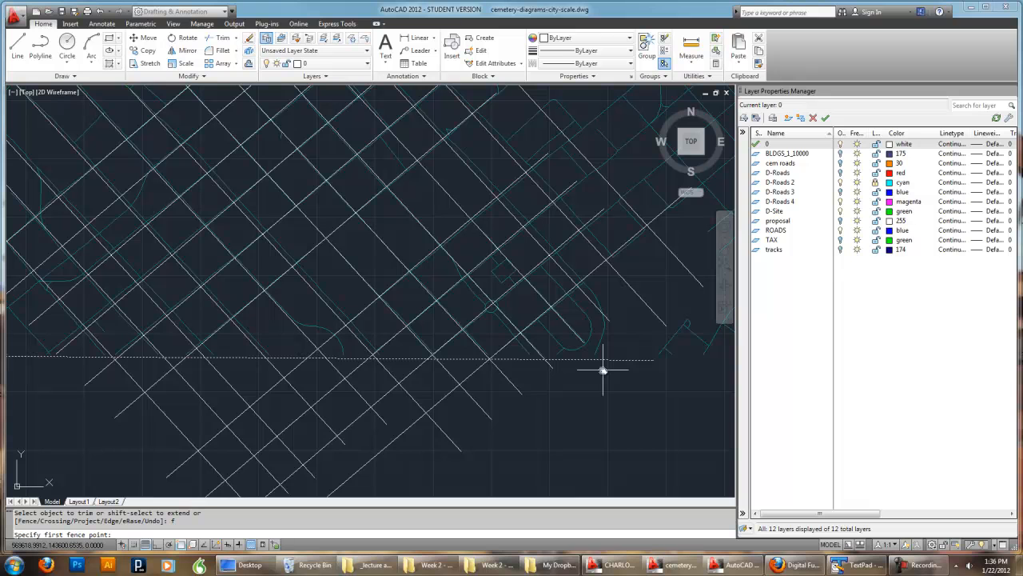
pyautogui.click(192, 544)
pyautogui.click(571, 362)
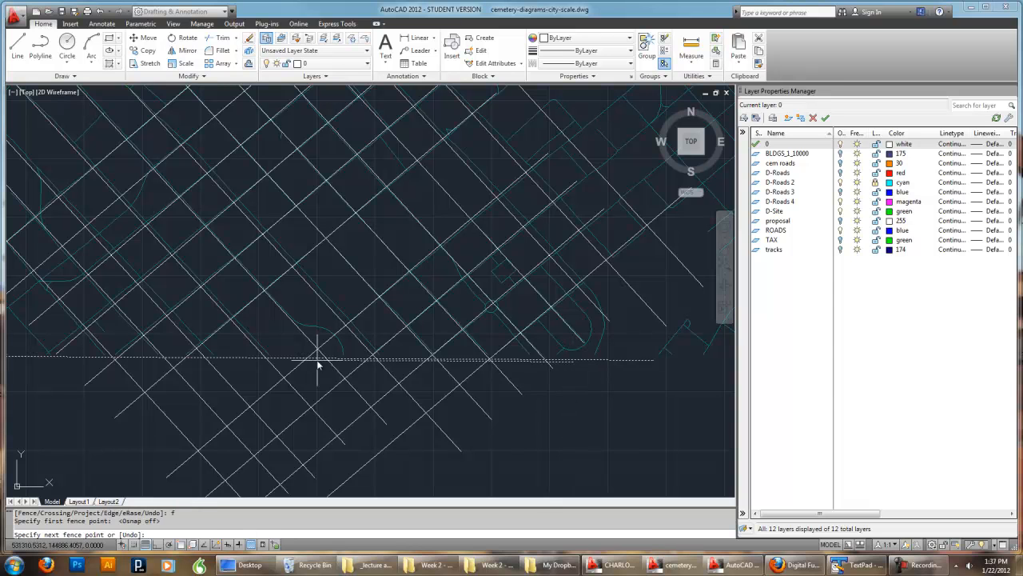
pyautogui.click(63, 361)
pyautogui.moveTo(99, 457); pyautogui.dragTo(98, 392, button='middle')
pyautogui.click(140, 456)
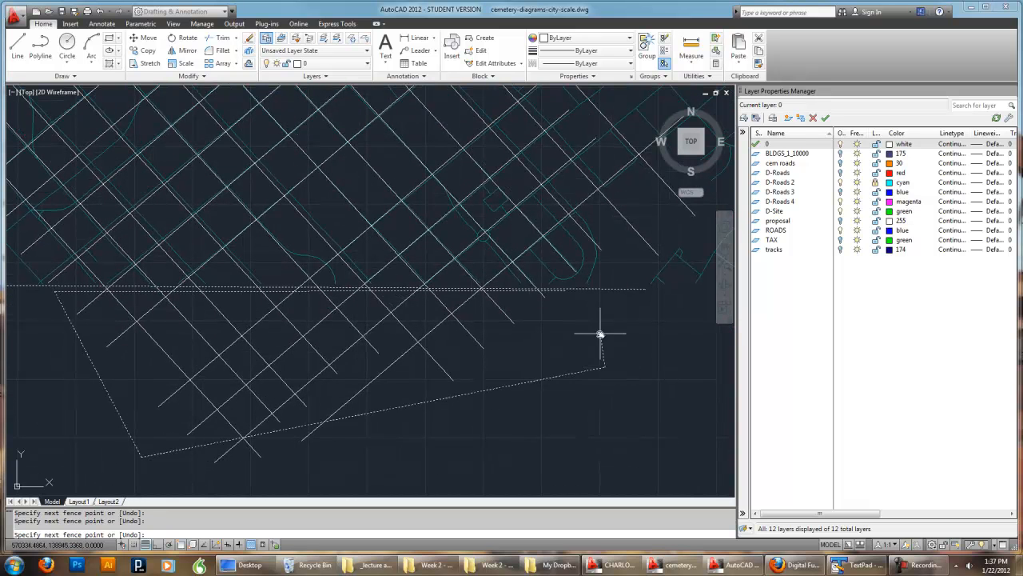
pyautogui.rightClick(574, 312)
pyautogui.click(584, 316)
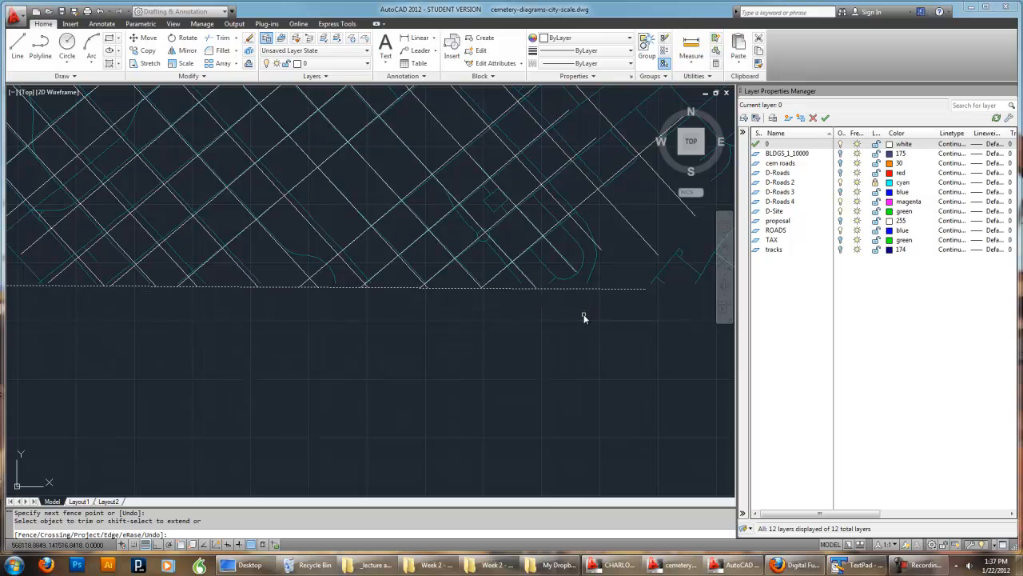
pyautogui.press('Escape')
# Erase the horizontal cutting line along the southern edge of the road map
pyautogui.click(573, 290)
pyautogui.press('Delete')
pyautogui.scroll(-5, 589, 346)
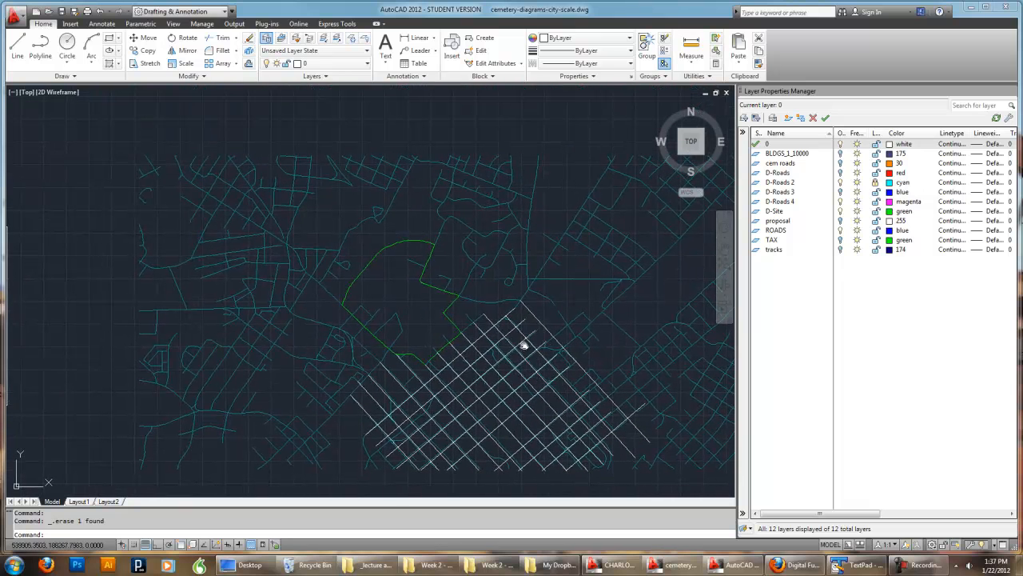
# Toggle layer 0 off and on again to check the trimmed grid against the roads west of it
pyautogui.moveTo(521, 343); pyautogui.dragTo(539, 334, button='middle')
pyautogui.scroll(2, 380, 383)
pyautogui.moveTo(370, 393); pyautogui.dragTo(428, 346, button='middle')
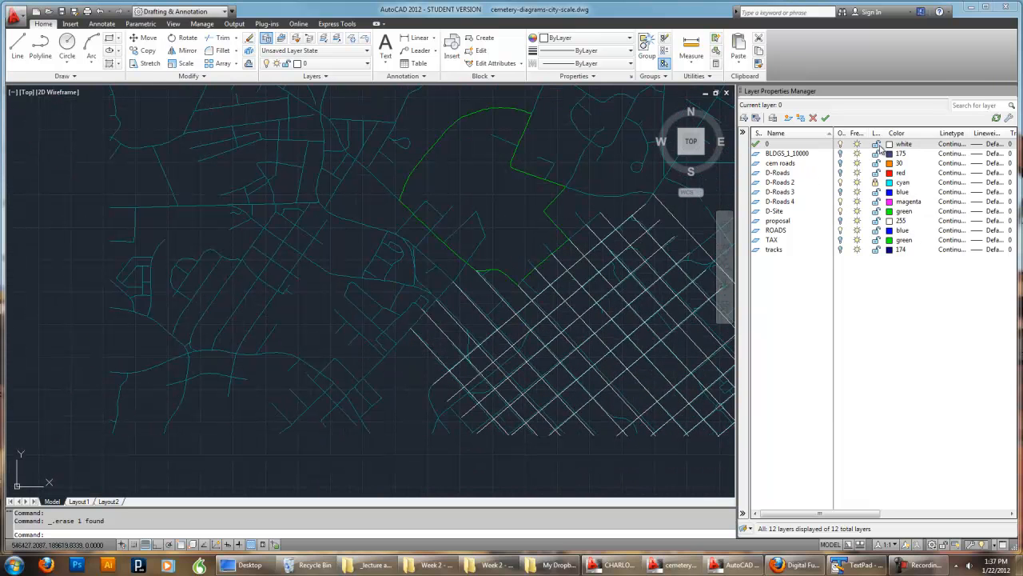
pyautogui.click(841, 145)
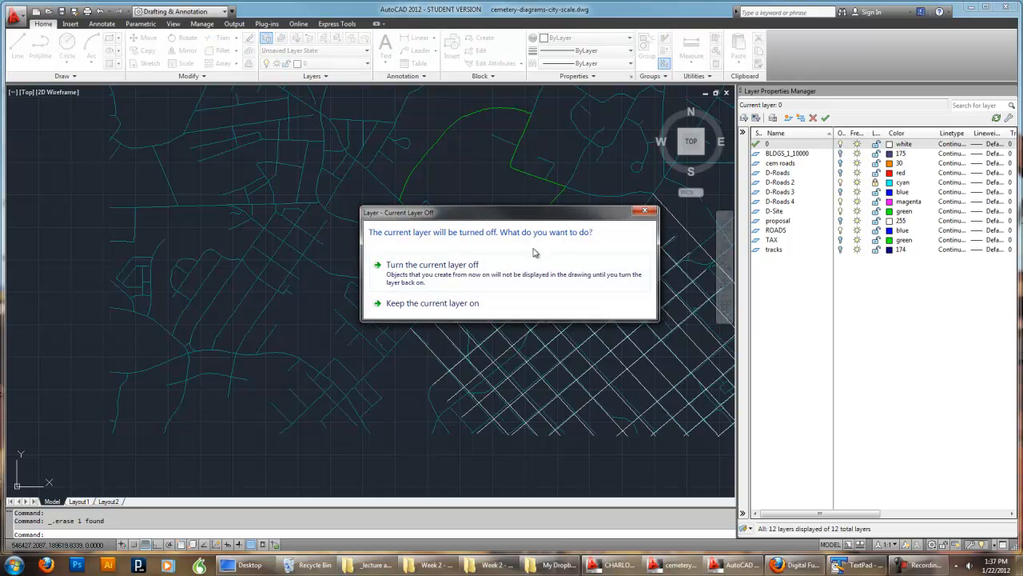
pyautogui.click(534, 268)
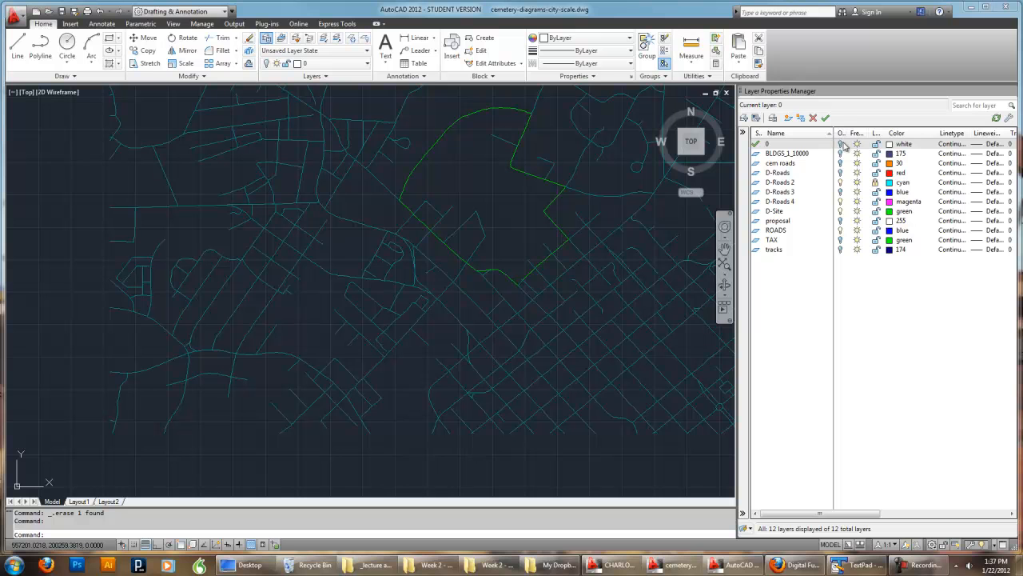
pyautogui.click(841, 145)
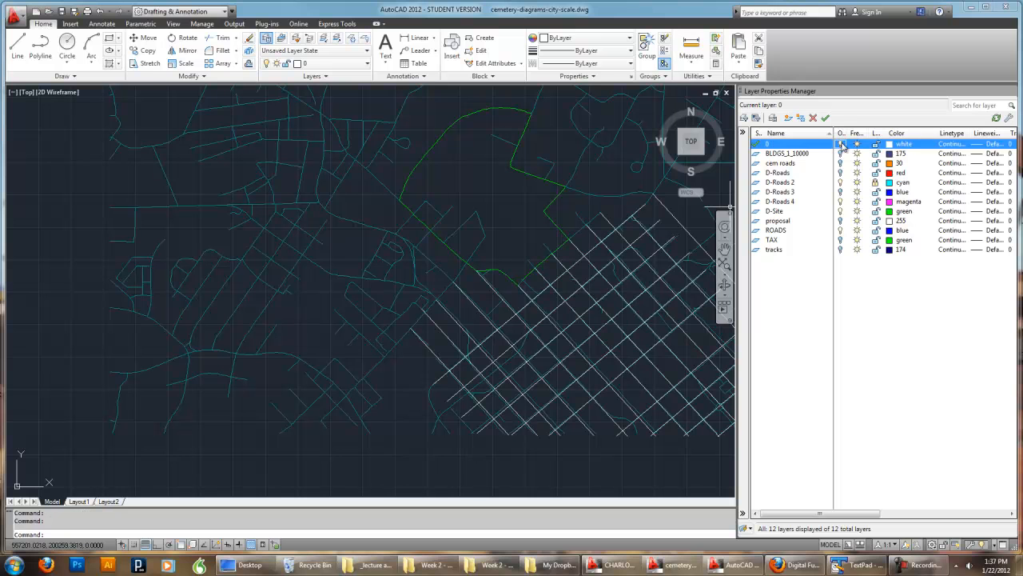
# Unlock layer D-Roads 2 and select the road segments running southwest from the site's southern corner along the grid's western edge
pyautogui.click(876, 184)
pyautogui.scroll(1, 435, 343)
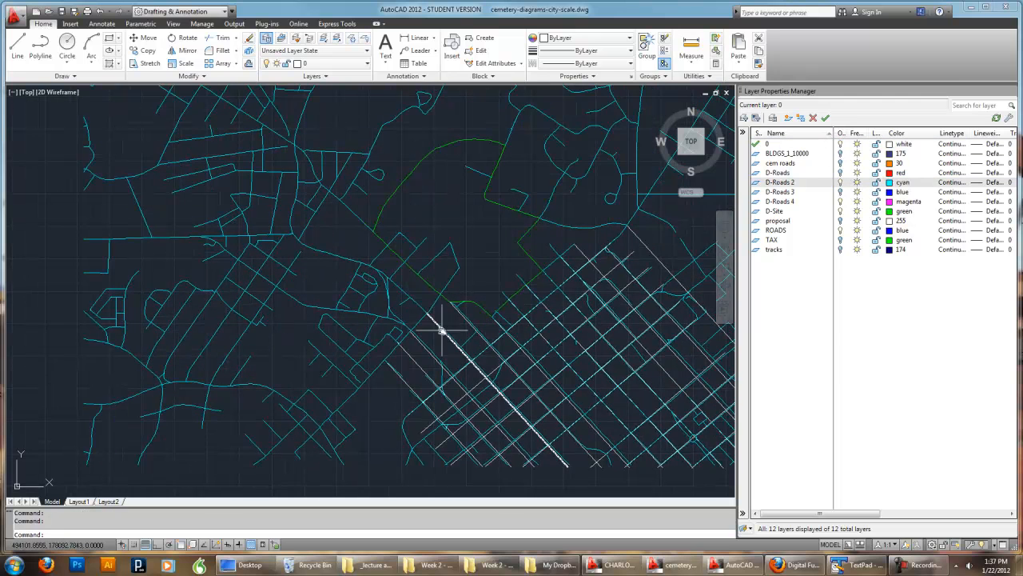
pyautogui.click(421, 313)
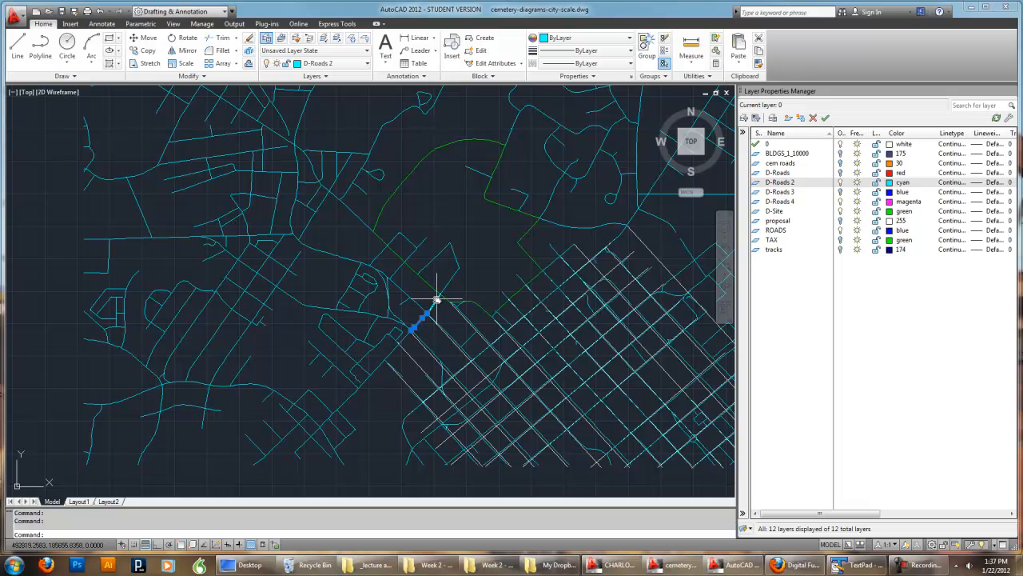
pyautogui.scroll(3, 385, 321)
pyautogui.click(431, 353)
pyautogui.click(404, 381)
pyautogui.click(365, 428)
pyautogui.moveTo(350, 470)
pyautogui.mouseDown(button='middle')
pyautogui.moveTo(364, 388)
pyautogui.moveTo(349, 389)
pyautogui.moveTo(393, 344)
pyautogui.mouseUp(button='middle')
pyautogui.click(354, 389)
pyautogui.click(326, 393)
pyautogui.click(374, 381)
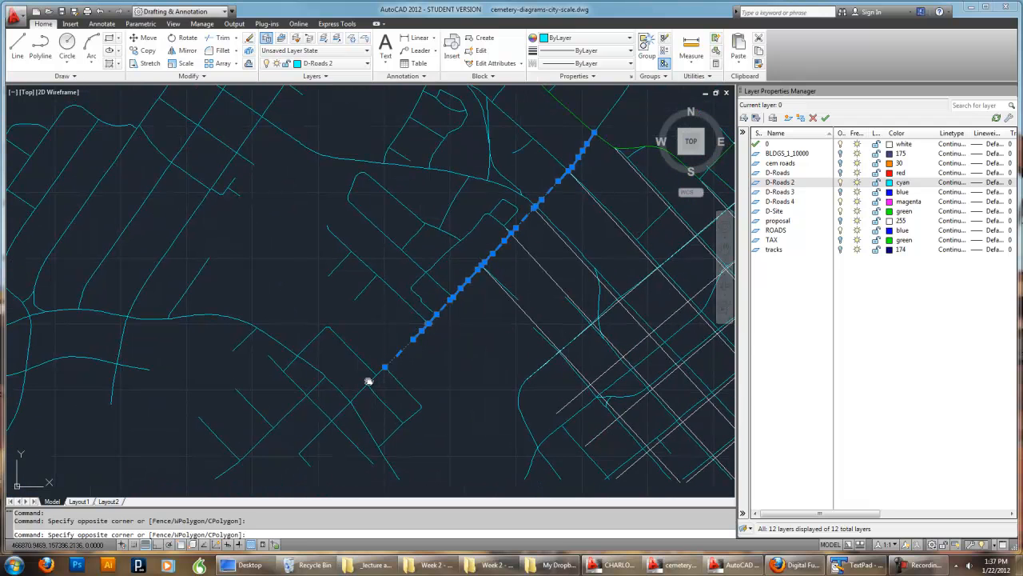
pyautogui.click(370, 381)
pyautogui.scroll(3, 378, 371)
pyautogui.click(381, 372)
# Add the road segments running northwest from the site's western corner to the selection, up to the next major junction
pyautogui.scroll(-4, 482, 331)
pyautogui.moveTo(533, 303); pyautogui.dragTo(423, 384, button='middle')
pyautogui.moveTo(514, 290); pyautogui.dragTo(482, 415, button='middle')
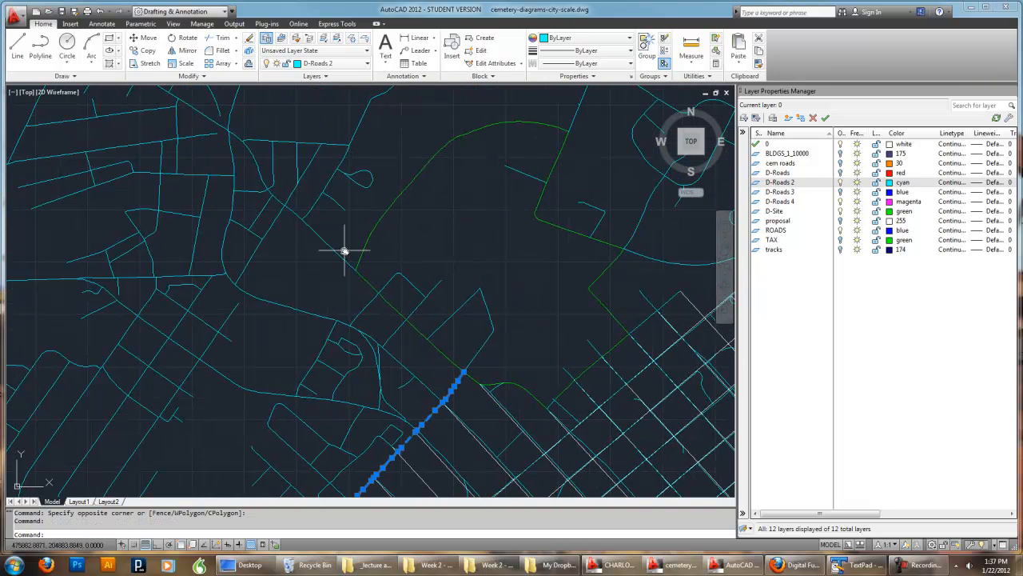
pyautogui.click(302, 226)
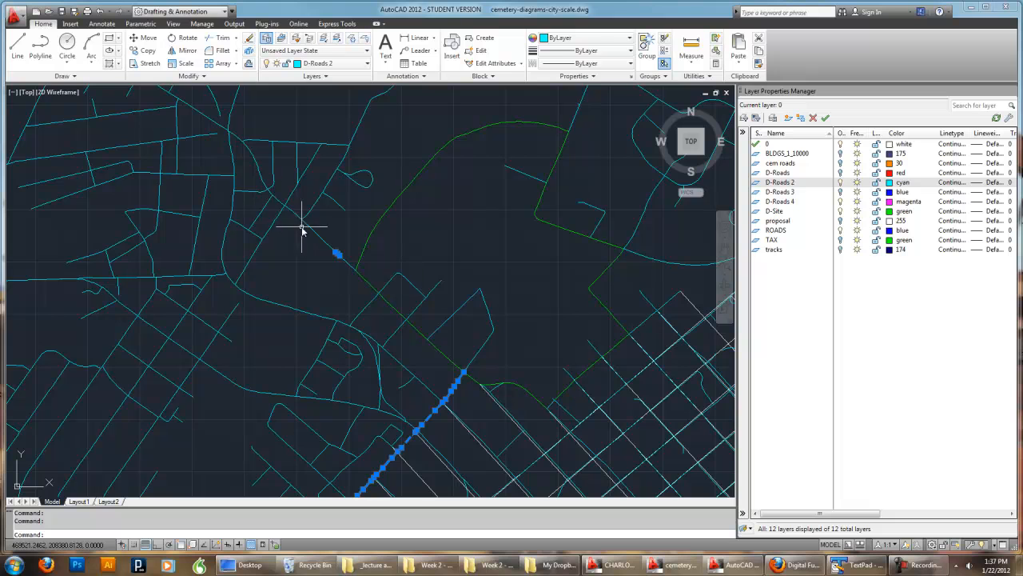
pyautogui.scroll(2, 316, 227)
pyautogui.click(345, 278)
pyautogui.click(270, 218)
pyautogui.scroll(-5, 233, 215)
pyautogui.scroll(2, 345, 297)
pyautogui.scroll(3, 247, 304)
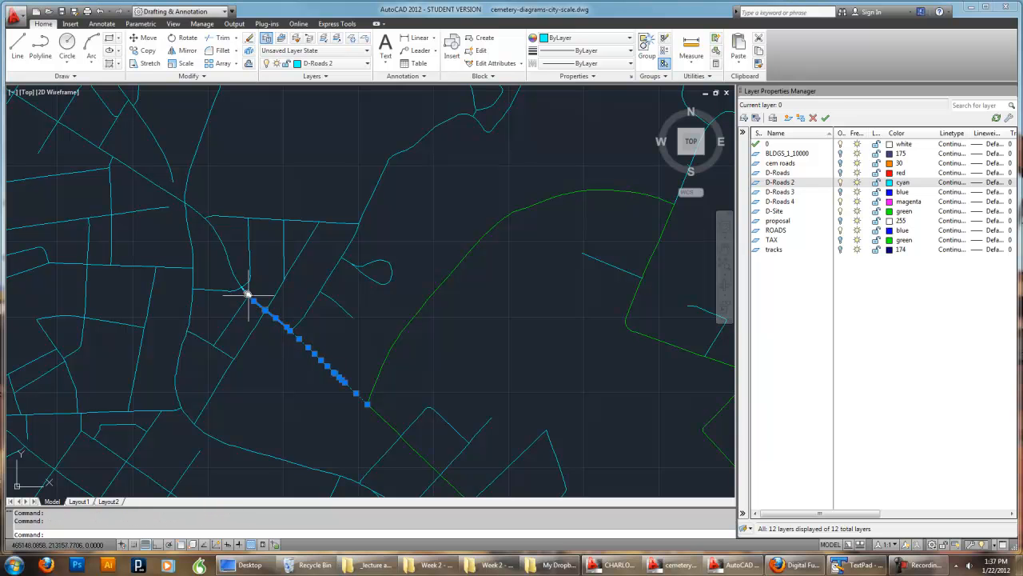
pyautogui.click(243, 290)
pyautogui.click(199, 213)
pyautogui.scroll(-5, 282, 239)
pyautogui.scroll(2, 376, 264)
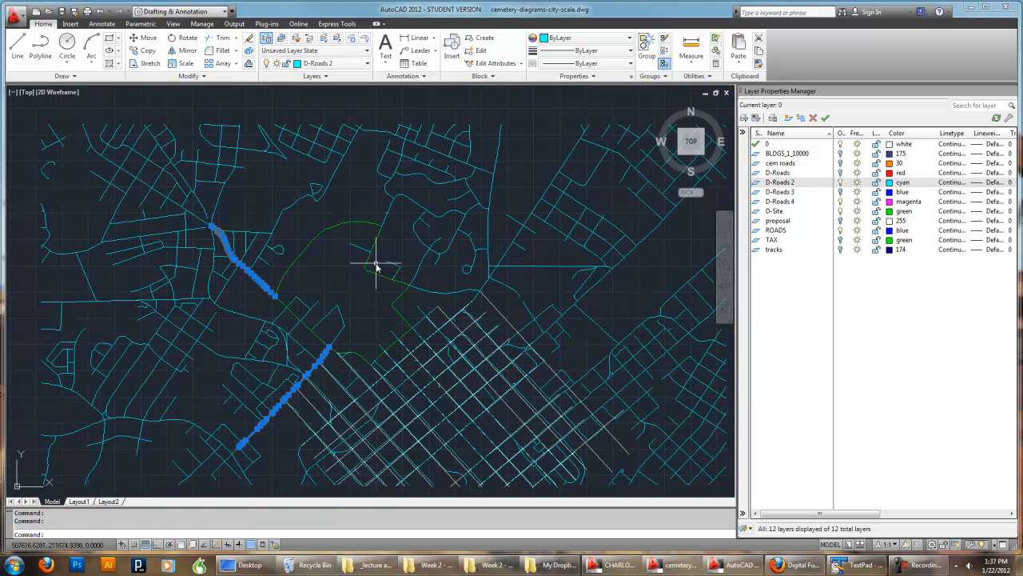
# Add the curved road east of the site and the short connecting segments at the grid's northern corner to the selection
pyautogui.scroll(2, 463, 301)
pyautogui.click(443, 301)
pyautogui.click(425, 283)
pyautogui.scroll(4, 485, 293)
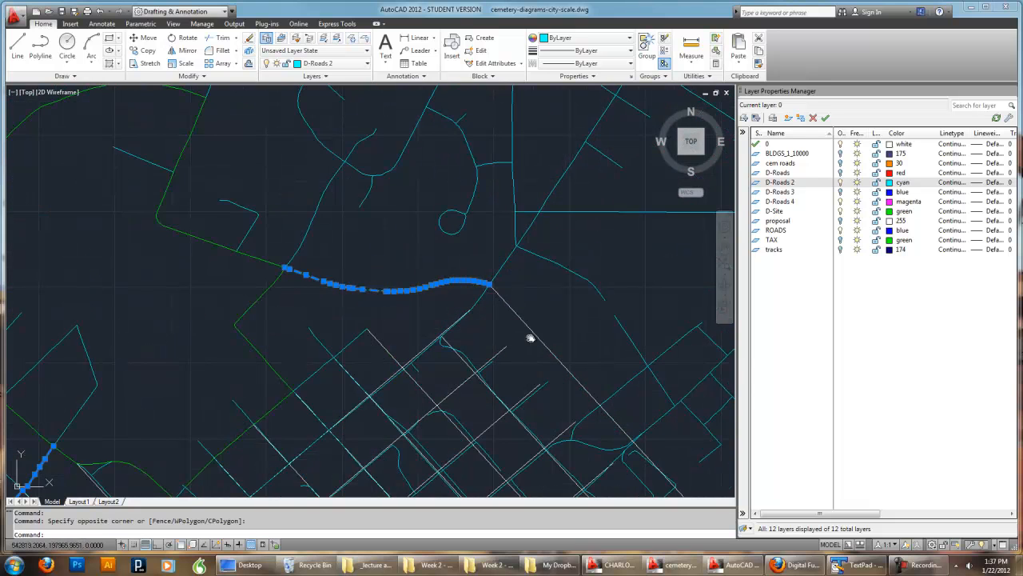
pyautogui.moveTo(530, 338); pyautogui.dragTo(450, 241, button='middle')
pyautogui.click(409, 208)
pyautogui.click(400, 195)
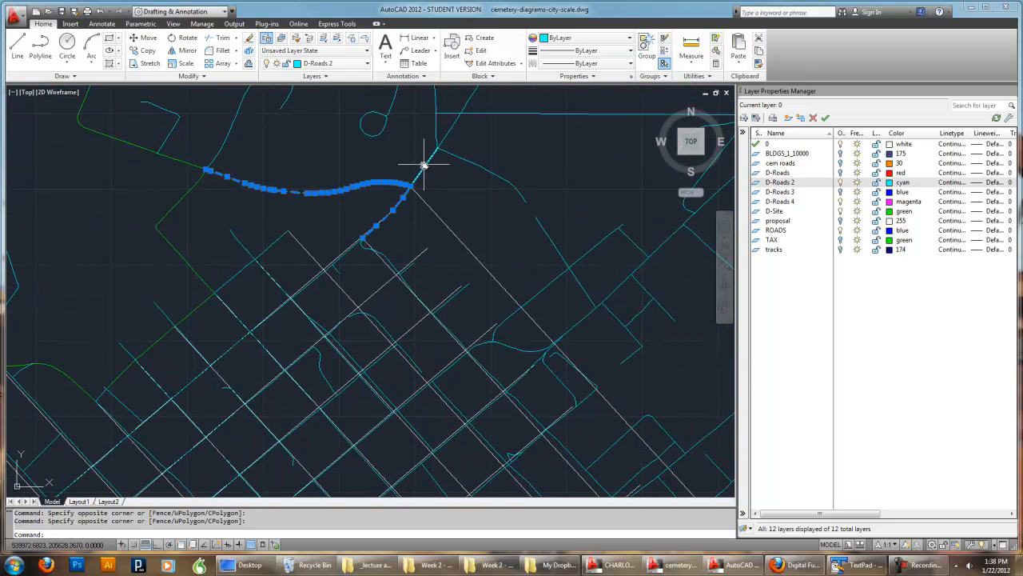
pyautogui.scroll(-4, 493, 221)
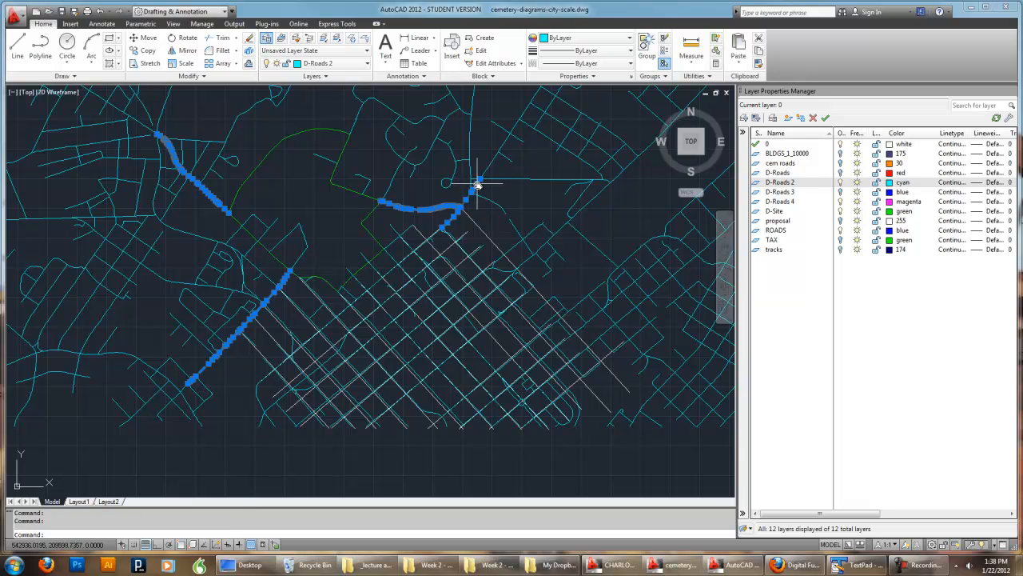
# Add the road running northeast from the junction above the grid's northern corner and its short side branches to the selection
pyautogui.moveTo(484, 167); pyautogui.dragTo(457, 314, button='middle')
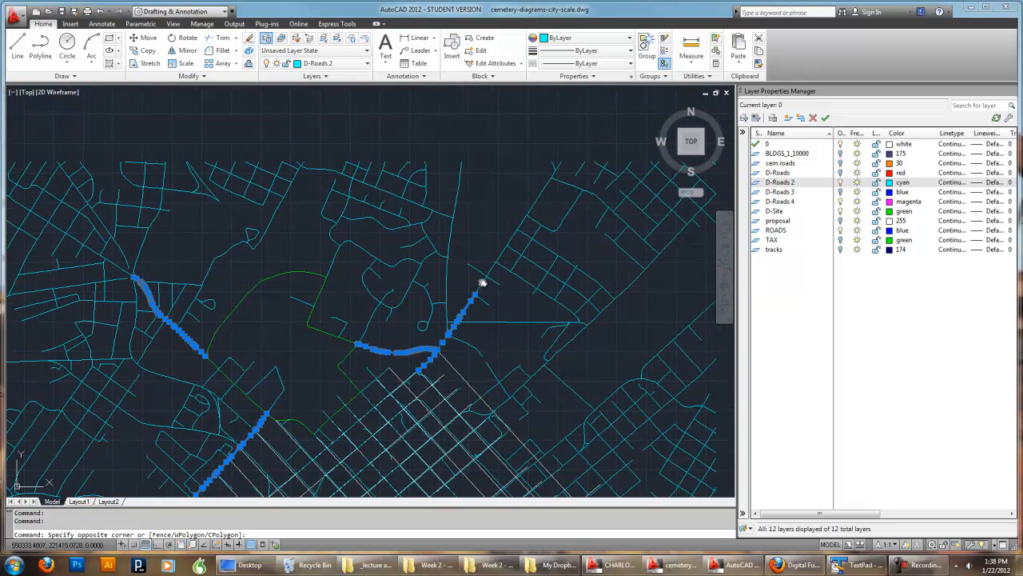
pyautogui.scroll(5, 484, 284)
pyautogui.click(551, 161)
pyautogui.click(361, 387)
pyautogui.click(365, 436)
pyautogui.click(344, 457)
pyautogui.scroll(-3, 458, 475)
pyautogui.moveTo(460, 476); pyautogui.dragTo(434, 288, button='middle')
pyautogui.scroll(1, 428, 299)
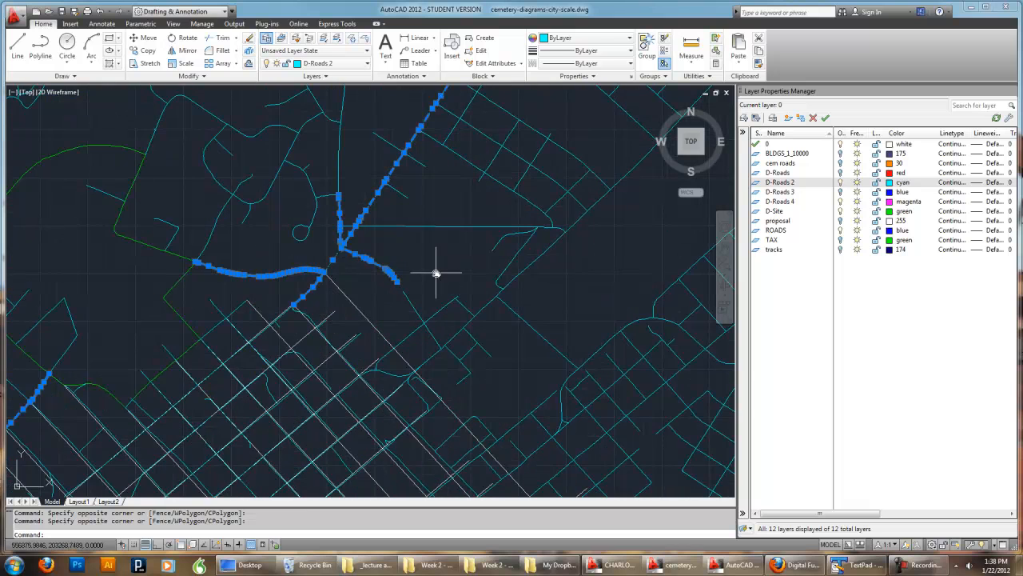
pyautogui.scroll(-3, 409, 266)
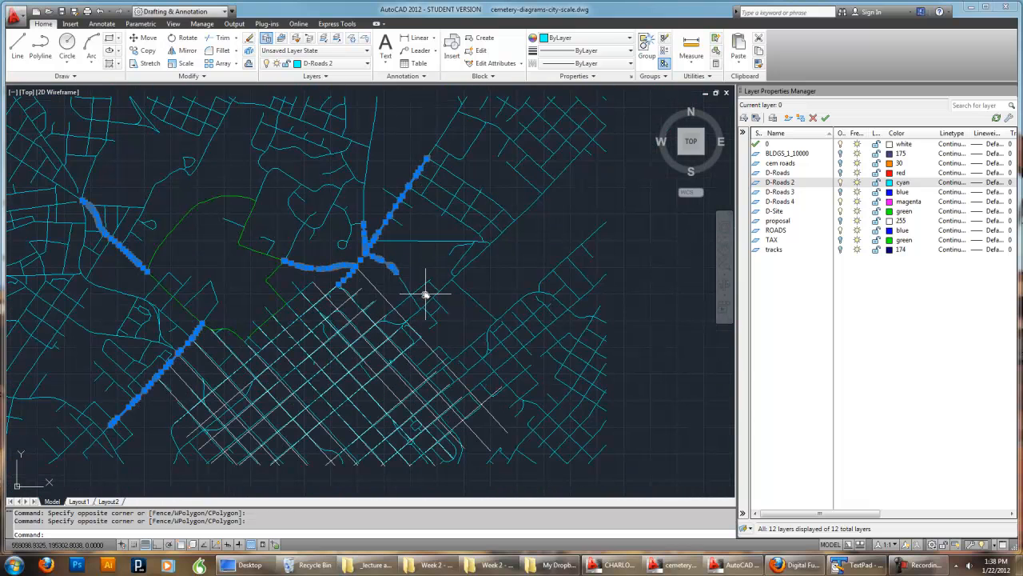
pyautogui.moveTo(461, 347)
pyautogui.mouseDown(button='middle')
pyautogui.moveTo(427, 283)
pyautogui.moveTo(528, 413)
pyautogui.moveTo(551, 354)
pyautogui.mouseUp(button='middle')
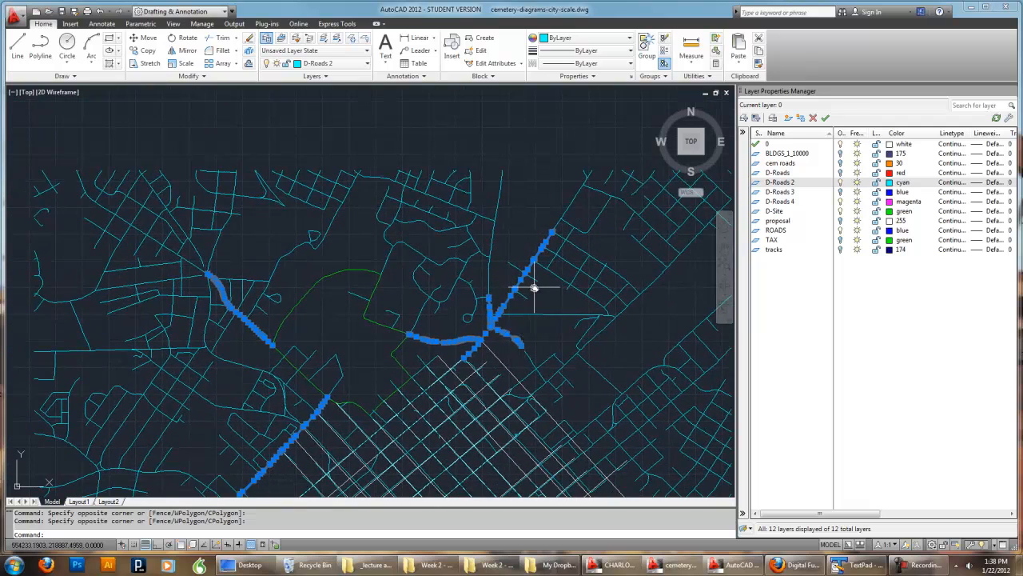
# Add the road segments running north from that junction to the upper edge of the map to the selection
pyautogui.scroll(3, 391, 258)
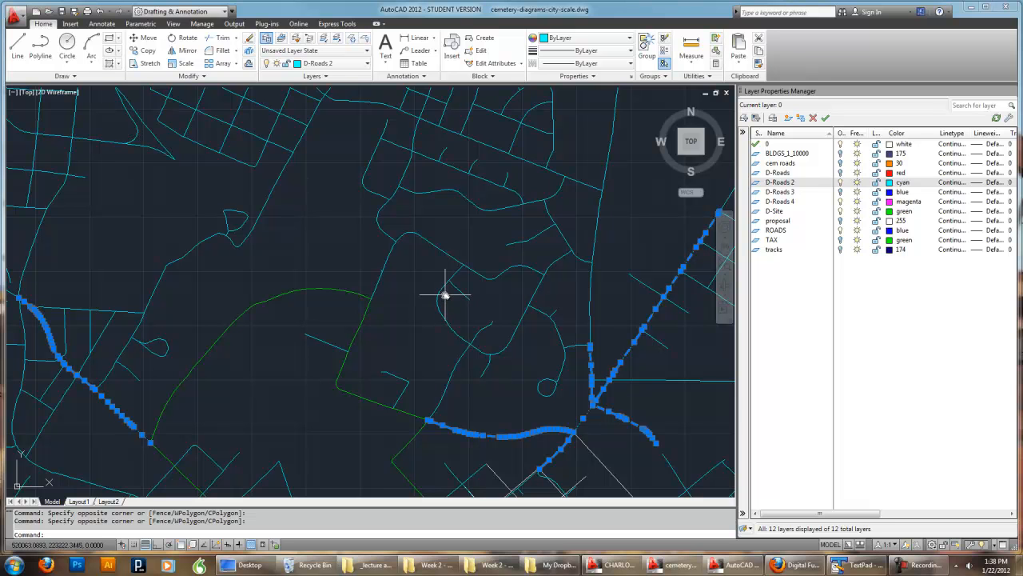
pyautogui.click(596, 304)
pyautogui.click(585, 290)
pyautogui.click(612, 221)
pyautogui.click(596, 204)
pyautogui.click(622, 160)
pyautogui.click(606, 130)
pyautogui.scroll(-3, 612, 141)
pyautogui.scroll(1, 616, 155)
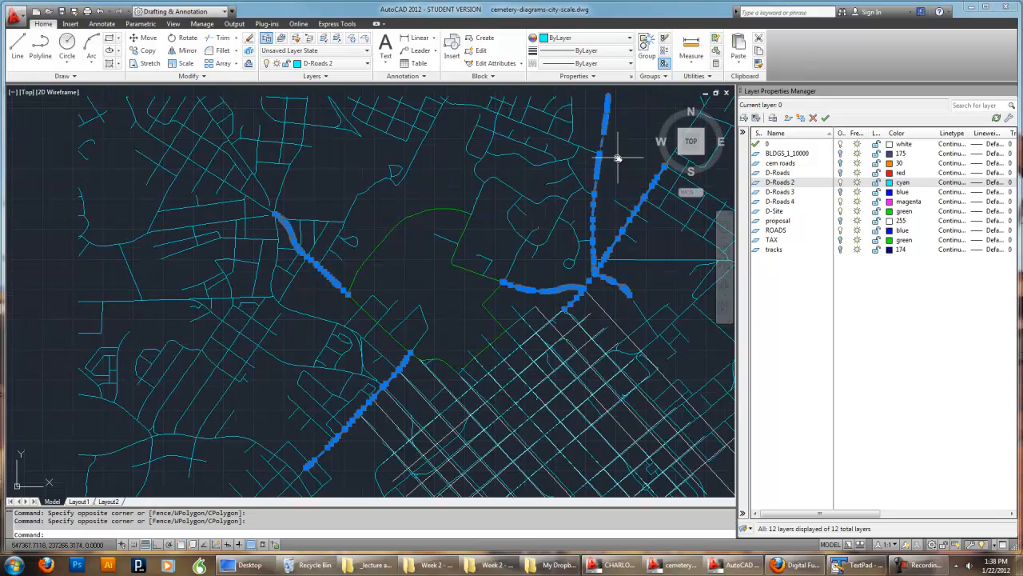
# Toggle layer D-Roads 3 on and off again to compare its roads with the selected ones
pyautogui.moveTo(561, 247)
pyautogui.mouseDown(button='middle')
pyautogui.moveTo(565, 192)
pyautogui.moveTo(512, 290)
pyautogui.moveTo(540, 272)
pyautogui.mouseUp(button='middle')
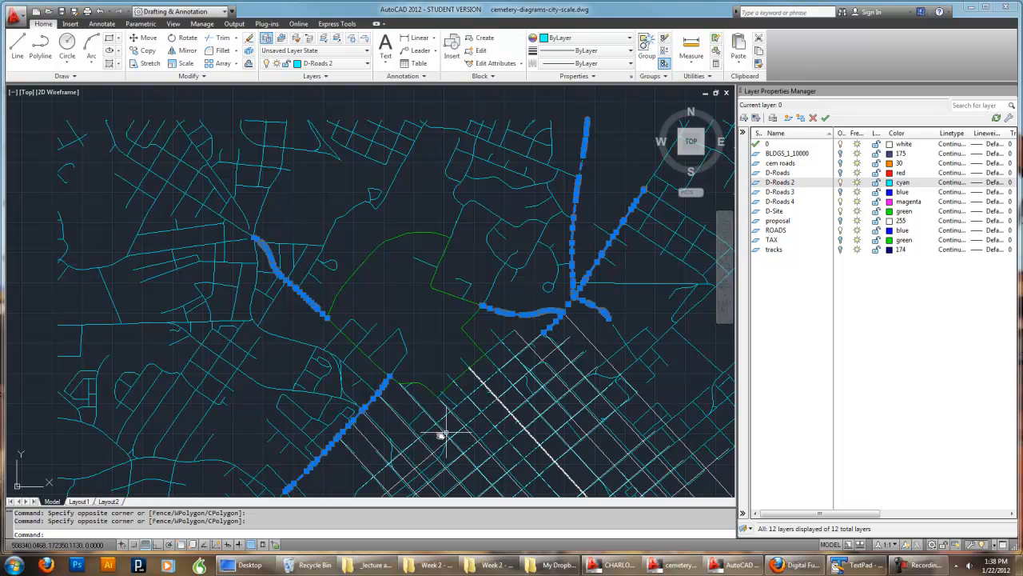
pyautogui.scroll(5, 516, 352)
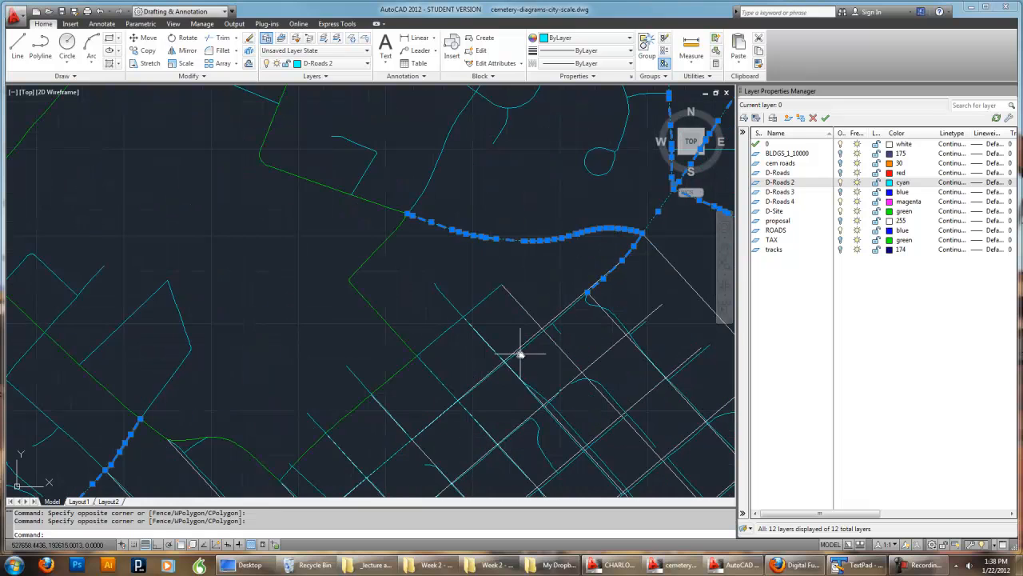
pyautogui.scroll(-4, 463, 355)
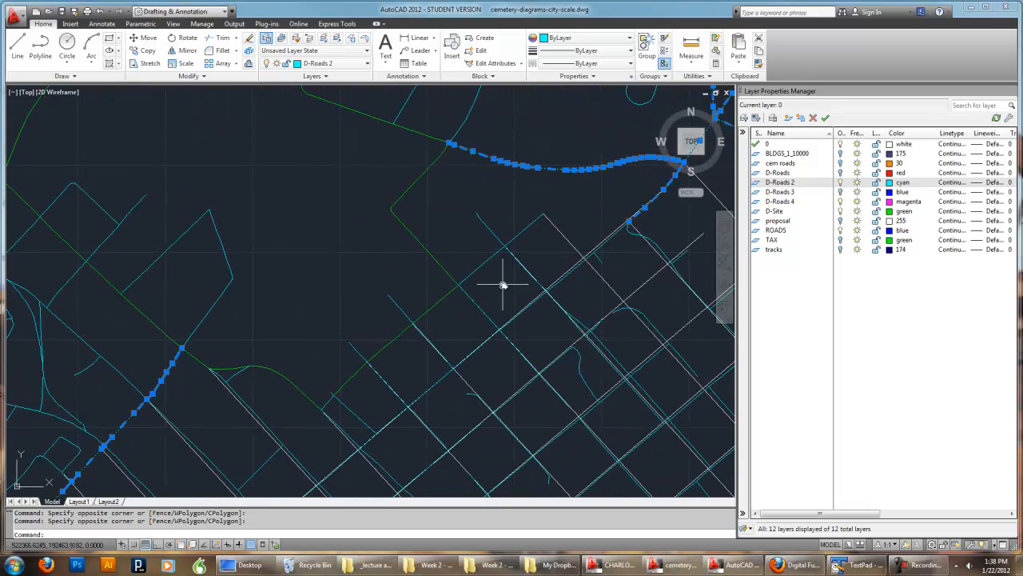
pyautogui.scroll(-2, 515, 296)
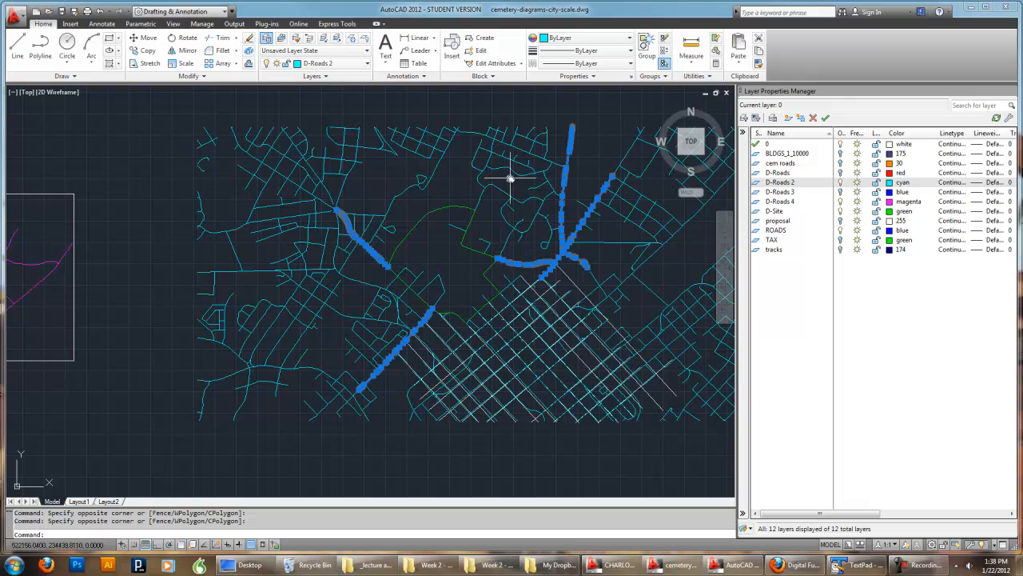
pyautogui.click(839, 192)
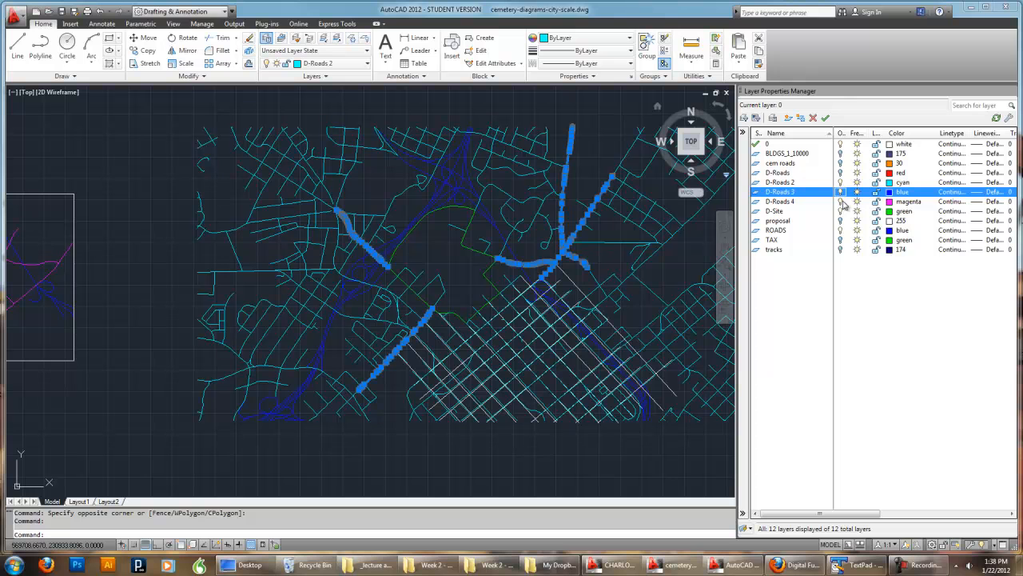
pyautogui.click(840, 194)
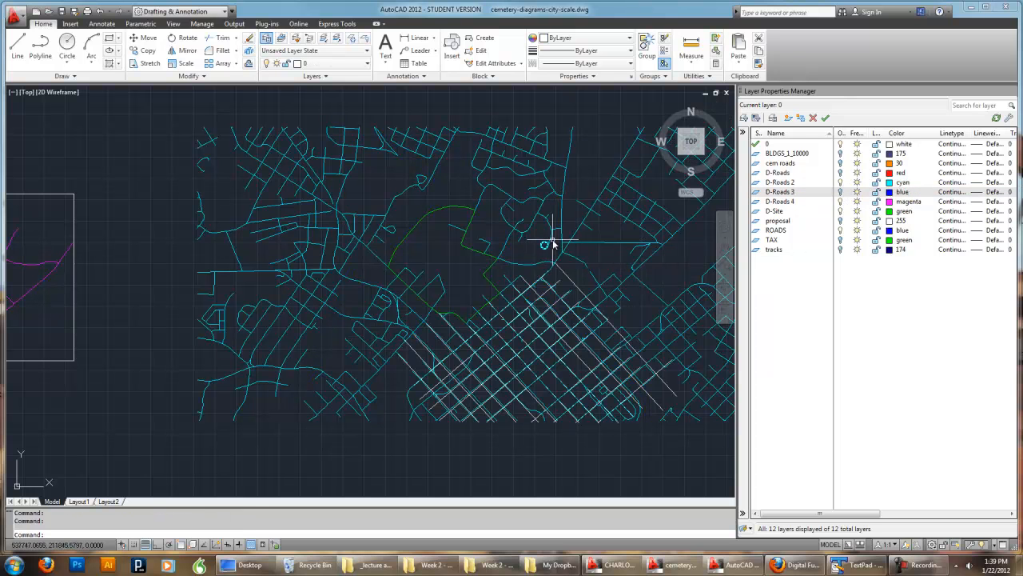
pyautogui.scroll(4, 540, 254)
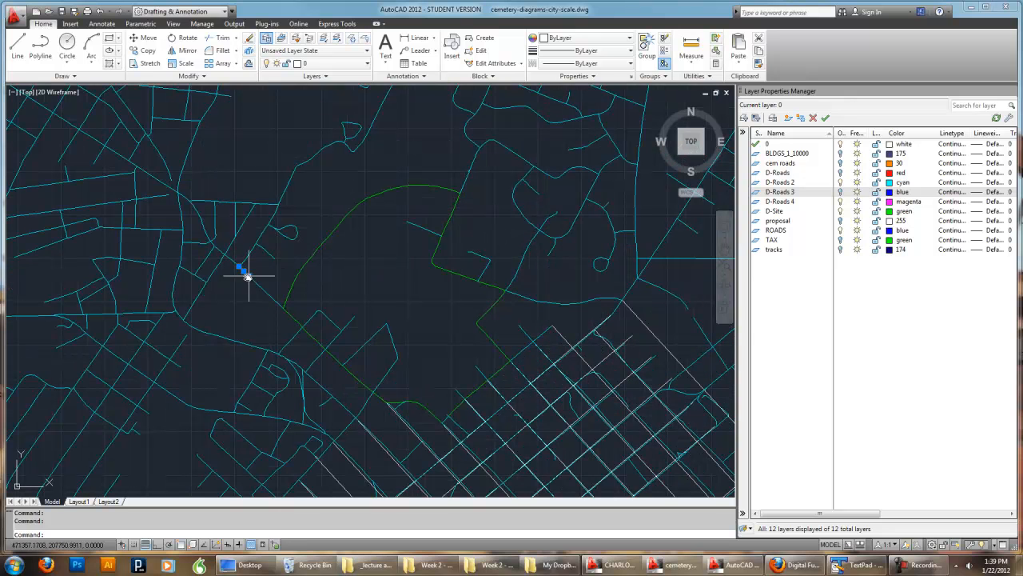
pyautogui.click(245, 272)
pyautogui.click(283, 264)
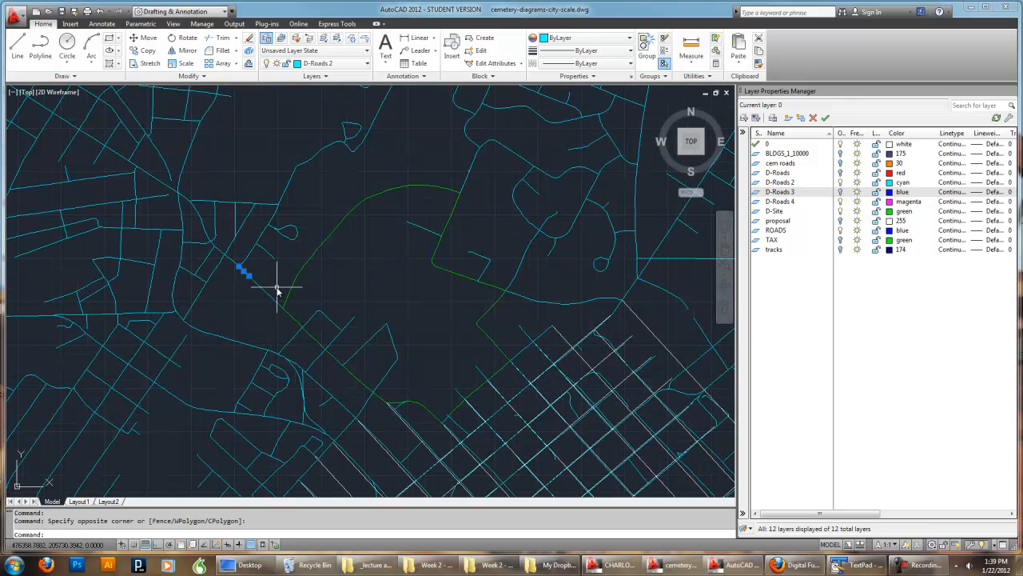
pyautogui.click(270, 289)
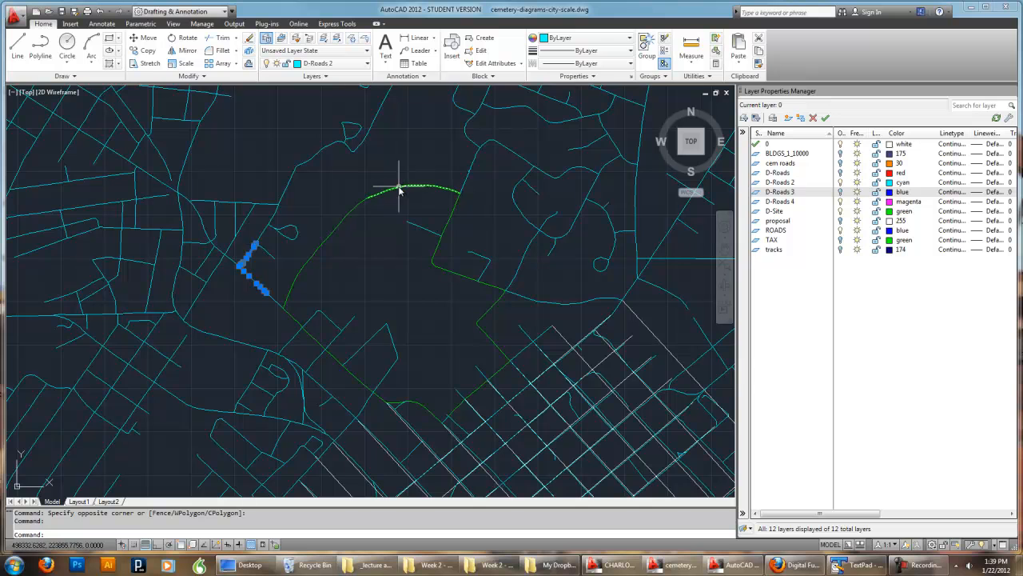
pyautogui.moveTo(399, 189); pyautogui.dragTo(382, 279, button='middle')
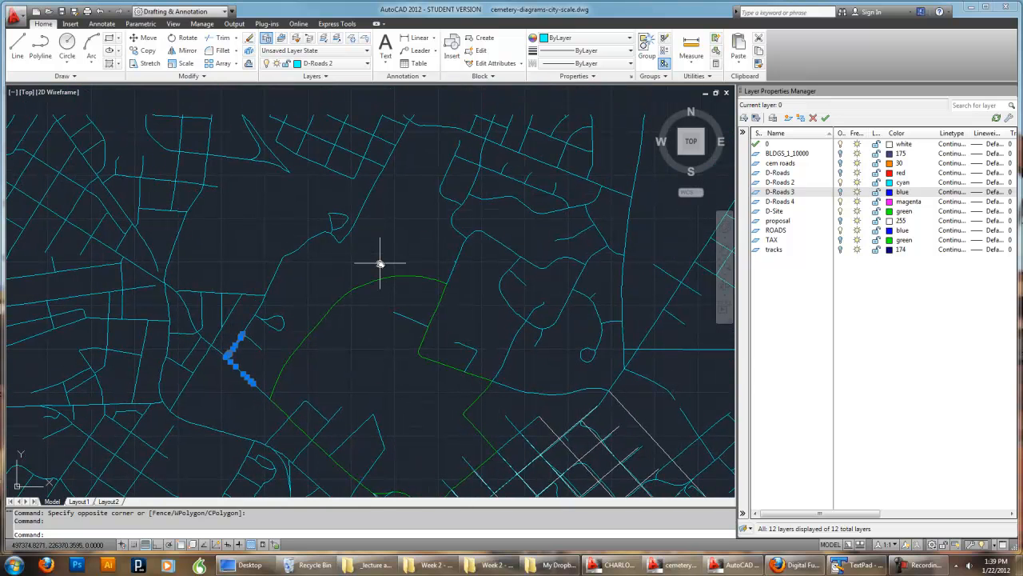
pyautogui.press('Escape')
pyautogui.press('Escape')
# Select the road segments continuing north from the site's northeastern corner up to the first bend
pyautogui.scroll(3, 451, 270)
pyautogui.click(470, 283)
pyautogui.click(454, 262)
pyautogui.click(493, 231)
pyautogui.click(483, 188)
pyautogui.click(444, 297)
pyautogui.scroll(-3, 510, 319)
pyautogui.moveTo(507, 320); pyautogui.dragTo(477, 196, button='middle')
# Add the curved road running east from the site's eastern corner to the selection
pyautogui.click(548, 309)
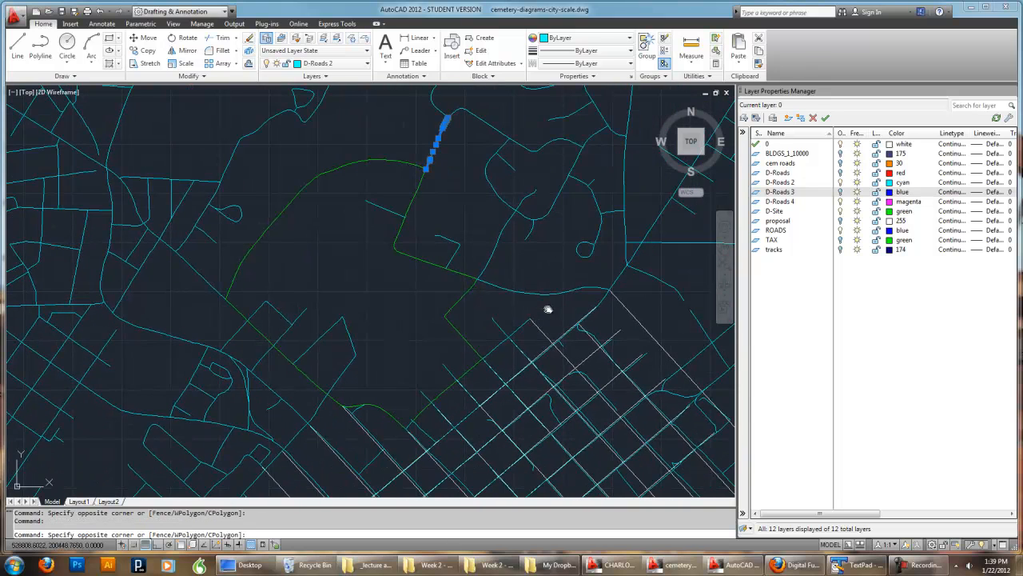
pyautogui.click(533, 285)
pyautogui.moveTo(577, 309); pyautogui.dragTo(528, 270, button='middle')
pyautogui.scroll(2, 476, 264)
pyautogui.click(469, 262)
pyautogui.click(424, 220)
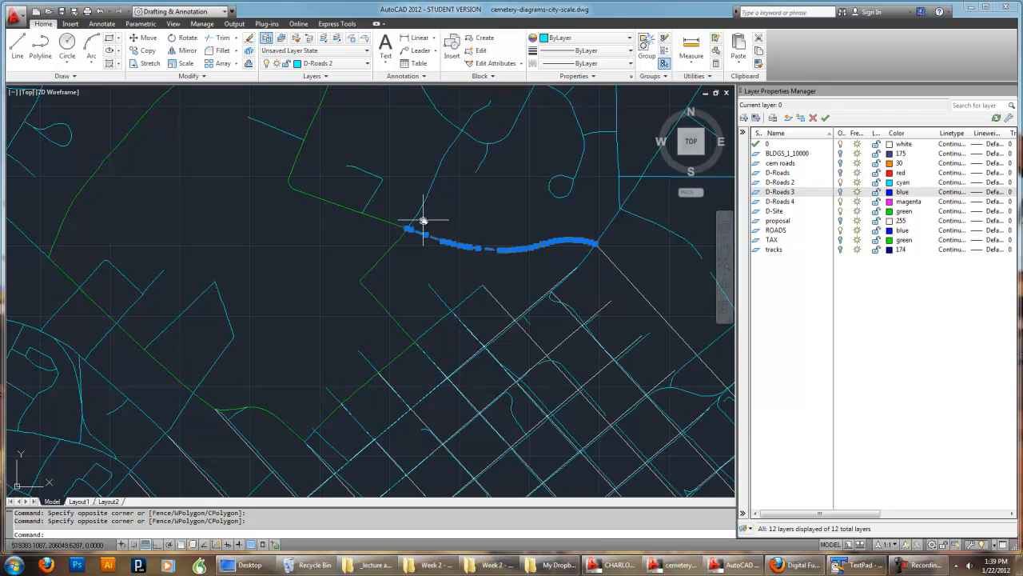
# Add the link from the curved road's eastern end and the first segments of the road running northeast to the selection
pyautogui.scroll(-4, 444, 218)
pyautogui.scroll(3, 444, 209)
pyautogui.moveTo(430, 217)
pyautogui.mouseDown(button='middle')
pyautogui.moveTo(509, 281)
pyautogui.moveTo(508, 340)
pyautogui.mouseUp(button='middle')
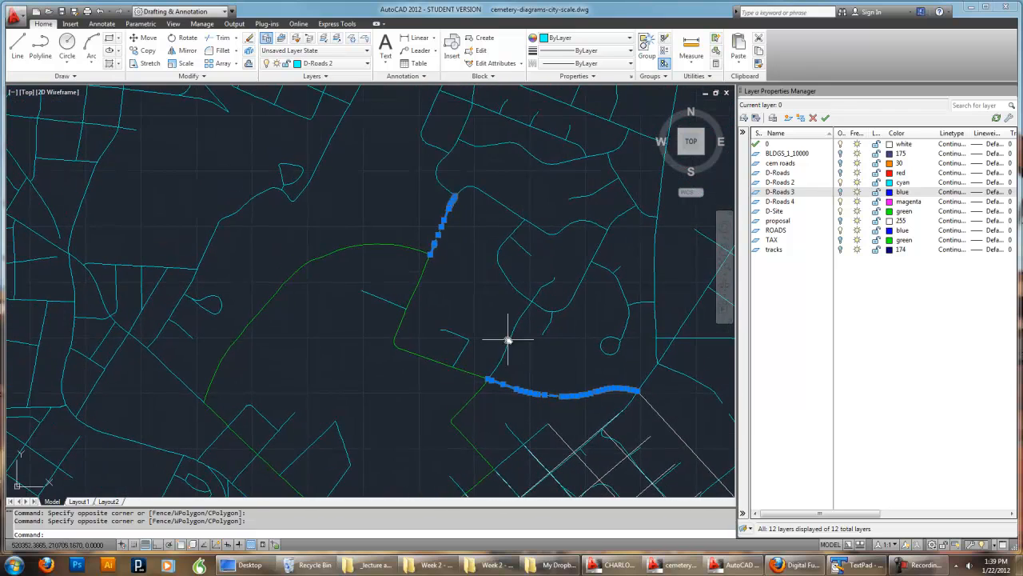
pyautogui.scroll(3, 454, 188)
pyautogui.scroll(-6, 468, 179)
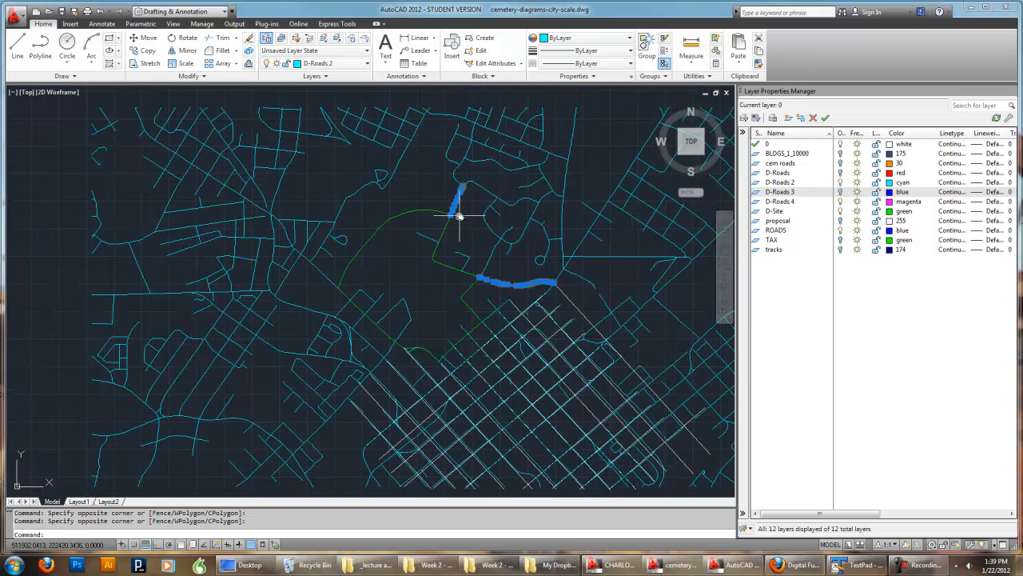
pyautogui.moveTo(599, 278); pyautogui.dragTo(548, 281, button='middle')
pyautogui.scroll(3, 548, 281)
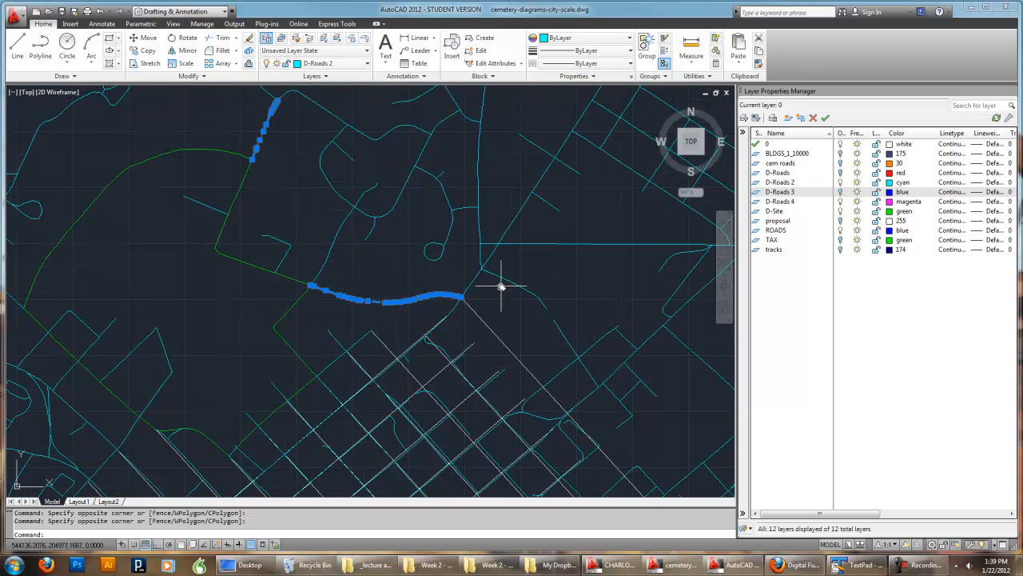
pyautogui.click(470, 284)
pyautogui.scroll(2, 498, 259)
pyautogui.click(490, 254)
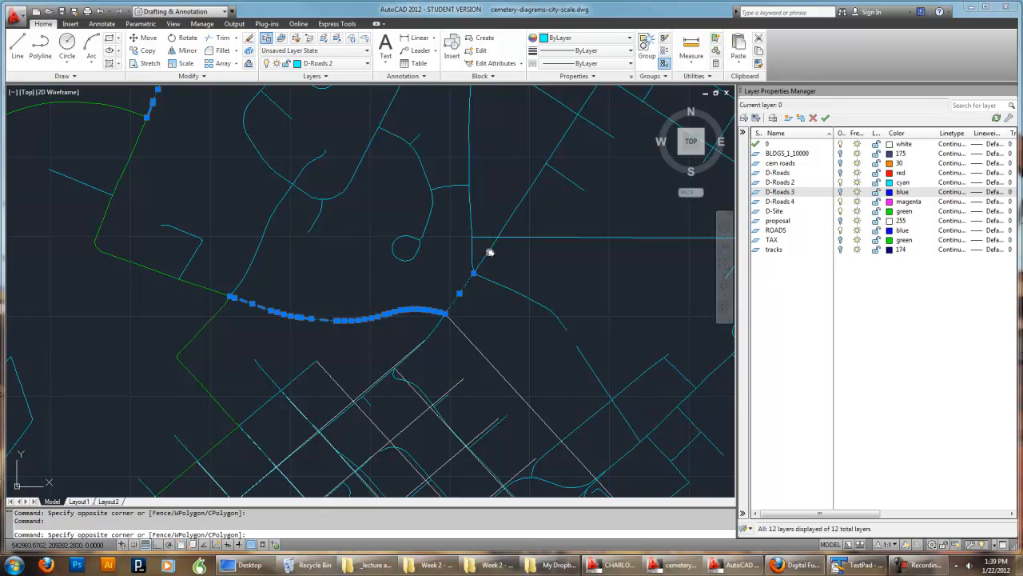
pyautogui.click(488, 246)
pyautogui.moveTo(548, 210); pyautogui.dragTo(473, 299, button='middle')
pyautogui.click(472, 299)
pyautogui.click(439, 278)
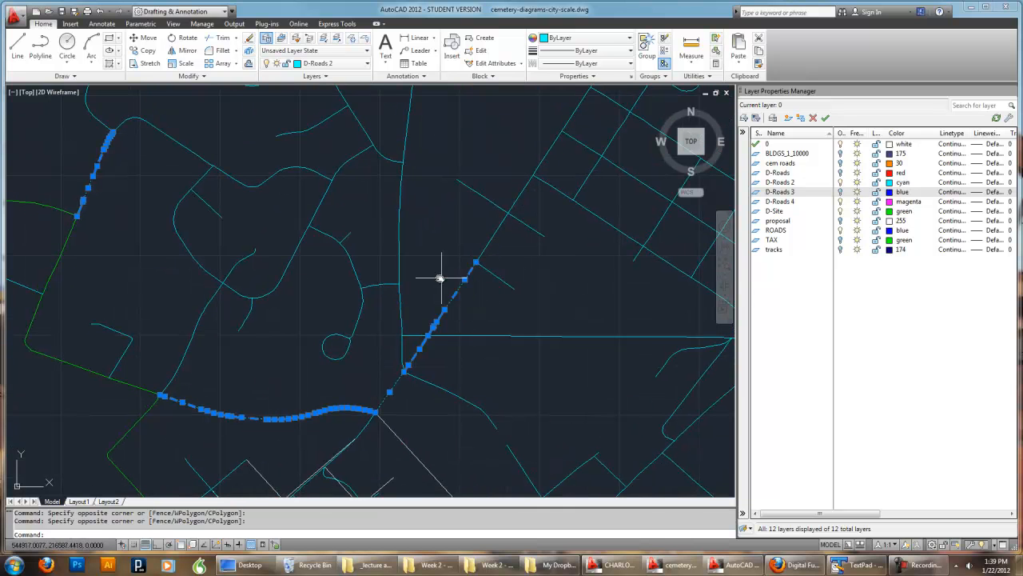
pyautogui.scroll(-2, 531, 232)
pyautogui.click(525, 230)
pyautogui.click(505, 231)
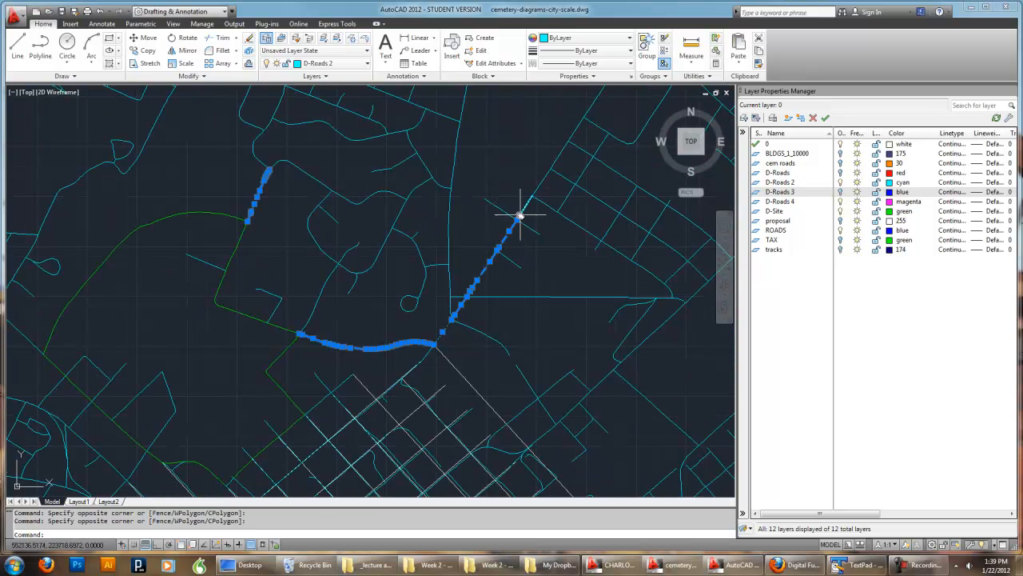
# Extend the selection along the remaining northeast road segments up to the map's upper edge
pyautogui.click(549, 174)
pyautogui.click(542, 173)
pyautogui.click(560, 153)
pyautogui.click(575, 131)
pyautogui.moveTo(572, 117); pyautogui.dragTo(513, 213, button='middle')
pyautogui.click(553, 186)
pyautogui.click(533, 172)
pyautogui.click(571, 142)
pyautogui.click(585, 127)
# Add the short segment joining the curved road to the grid's northern corner to the selection
pyautogui.moveTo(444, 289); pyautogui.dragTo(498, 192, button='middle')
pyautogui.moveTo(504, 331); pyautogui.dragTo(500, 220, button='middle')
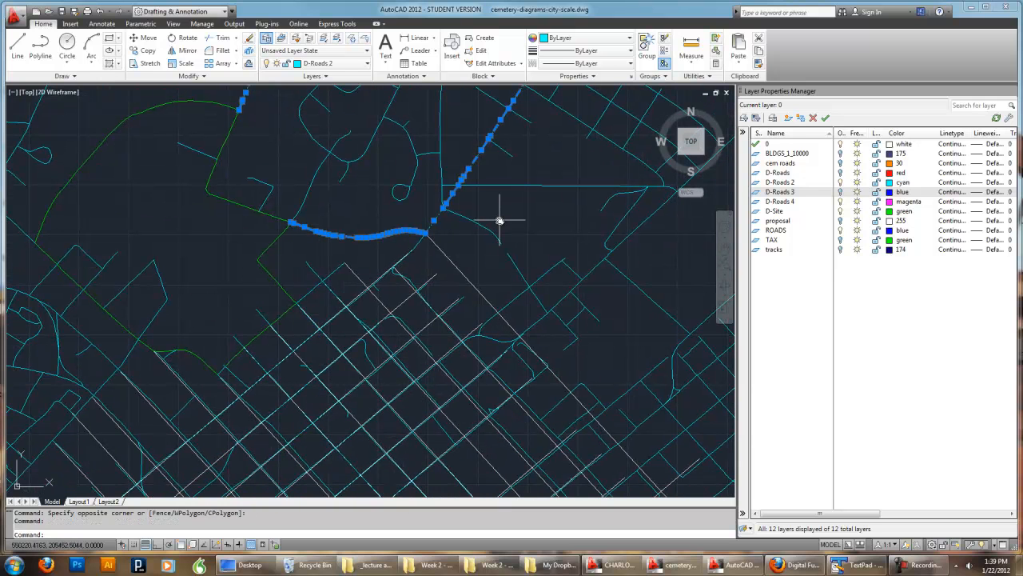
pyautogui.scroll(5, 370, 230)
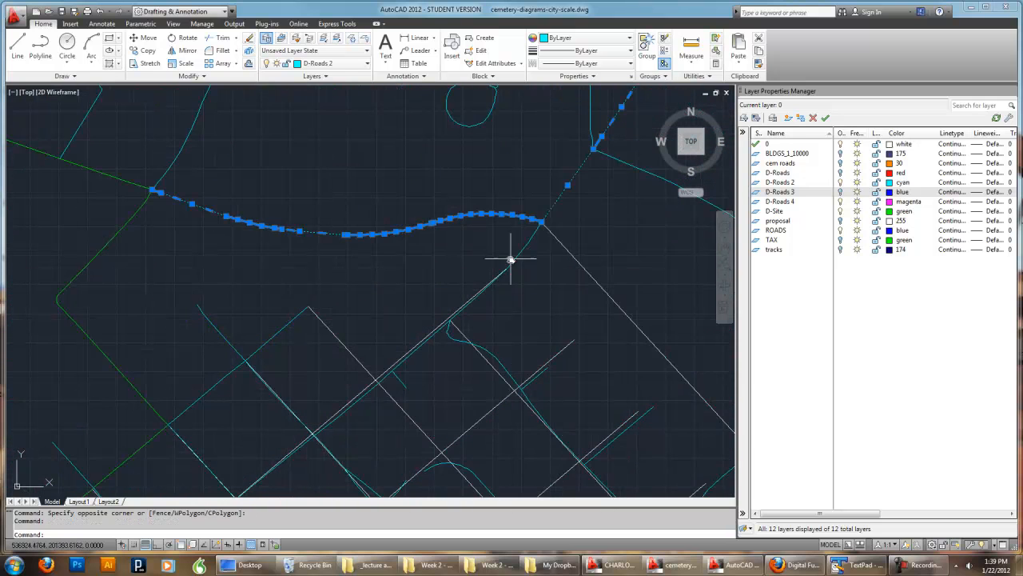
pyautogui.scroll(-5, 525, 238)
pyautogui.moveTo(376, 339); pyautogui.dragTo(427, 282, button='middle')
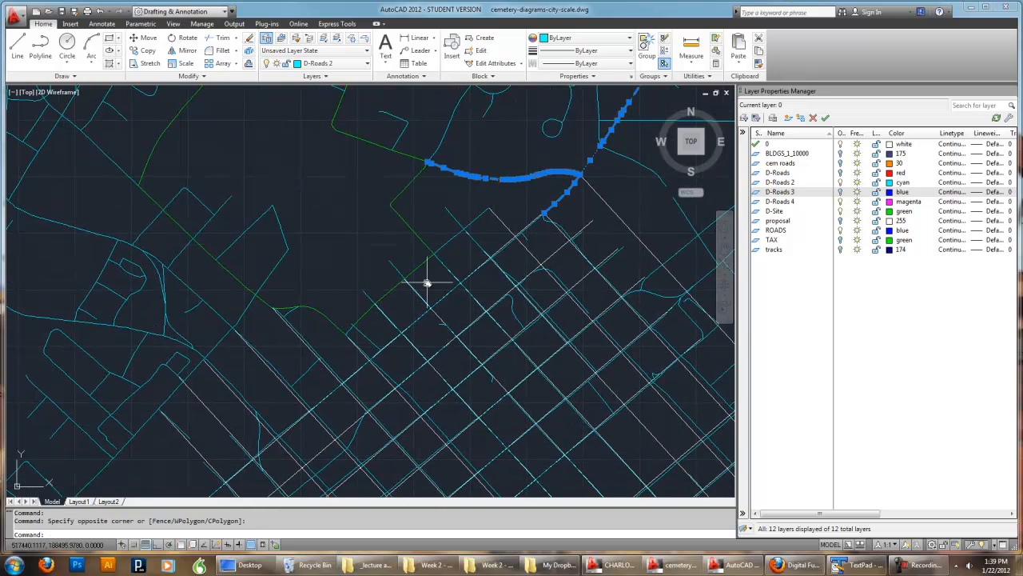
# Add the straight road segments running northwest from the site's western corner to the selection
pyautogui.moveTo(326, 306); pyautogui.dragTo(421, 330, button='middle')
pyautogui.moveTo(205, 166); pyautogui.dragTo(316, 269, button='middle')
pyautogui.click(319, 277)
pyautogui.click(286, 267)
pyautogui.click(276, 252)
pyautogui.click(326, 298)
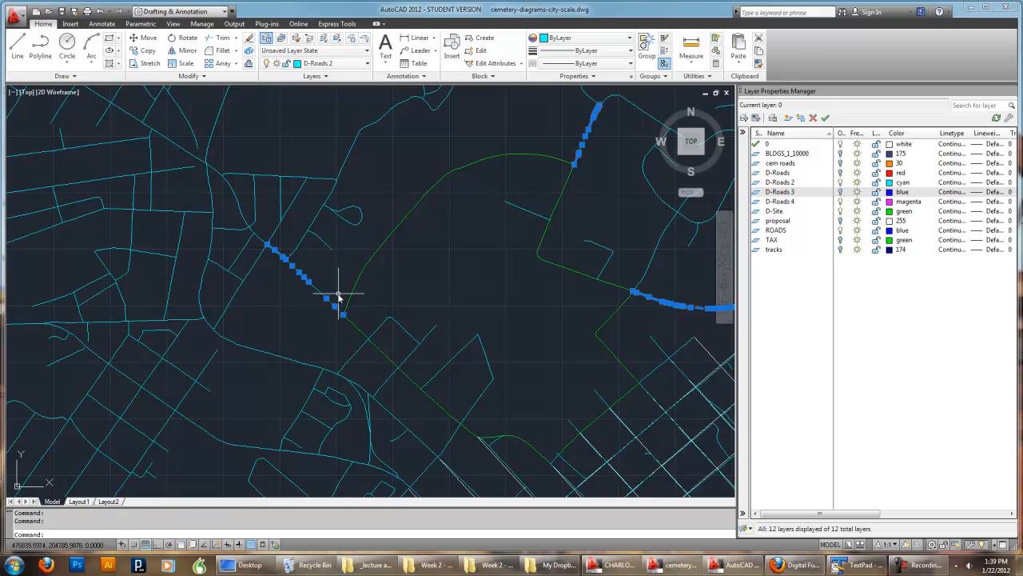
pyautogui.scroll(5, 312, 314)
pyautogui.click(344, 288)
pyautogui.click(317, 238)
# Add the first road segments running southwest from the site's southern corner to the selection
pyautogui.scroll(-6, 317, 243)
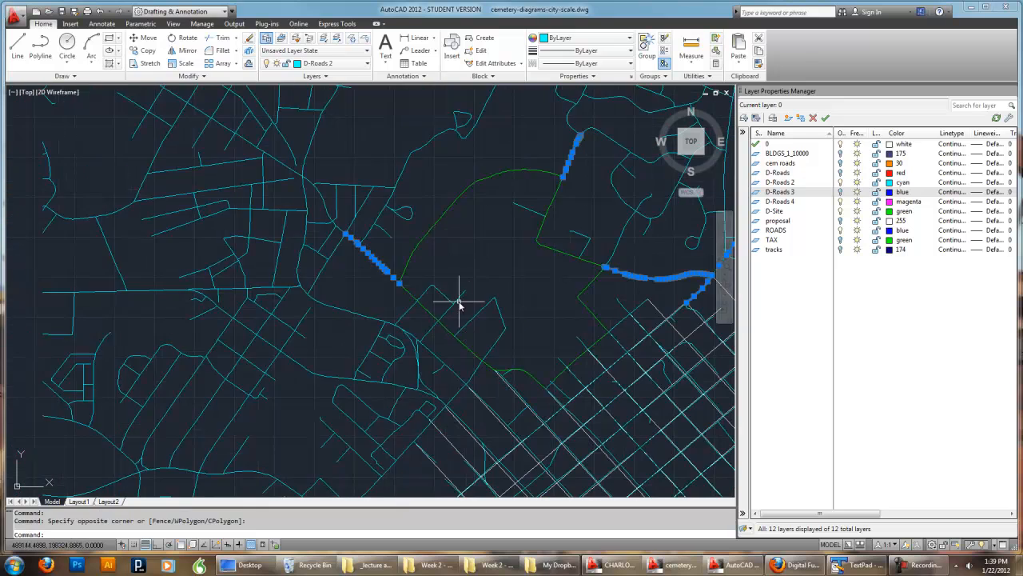
pyautogui.moveTo(458, 296); pyautogui.dragTo(392, 242, button='middle')
pyautogui.scroll(2, 404, 297)
pyautogui.moveTo(403, 296)
pyautogui.mouseDown(button='middle')
pyautogui.moveTo(382, 375)
pyautogui.moveTo(409, 270)
pyautogui.mouseUp(button='middle')
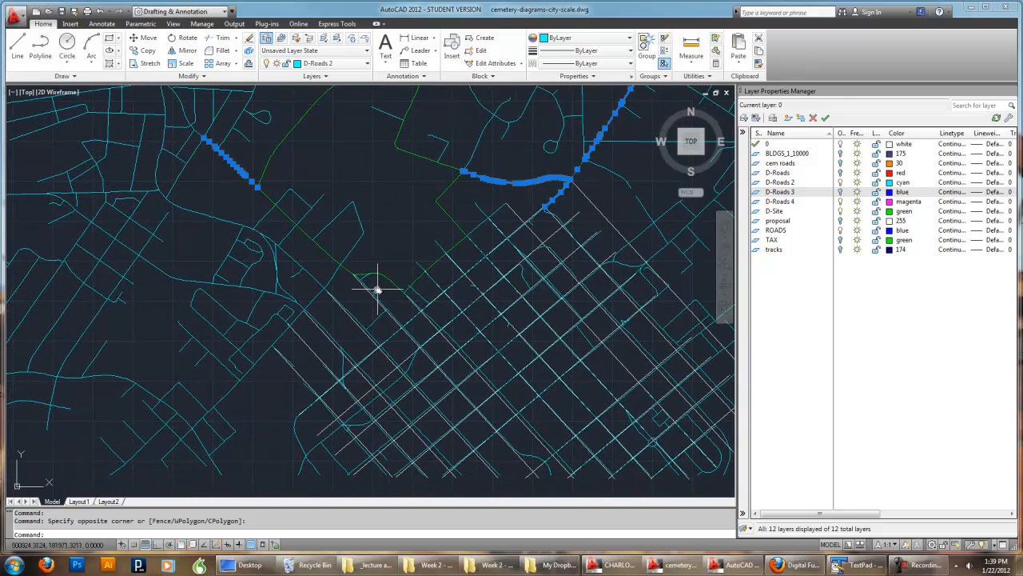
pyautogui.scroll(3, 340, 285)
pyautogui.click(340, 285)
pyautogui.click(312, 259)
pyautogui.click(292, 320)
pyautogui.click(273, 297)
# Extend the selection along the remaining southwest road segments beside the grid's western edge
pyautogui.scroll(-2, 272, 297)
pyautogui.moveTo(273, 298); pyautogui.dragTo(339, 267, button='middle')
pyautogui.click(321, 296)
pyautogui.click(292, 324)
pyautogui.click(305, 322)
pyautogui.click(305, 322)
pyautogui.click(296, 316)
pyautogui.click(276, 350)
pyautogui.click(272, 347)
pyautogui.click(236, 379)
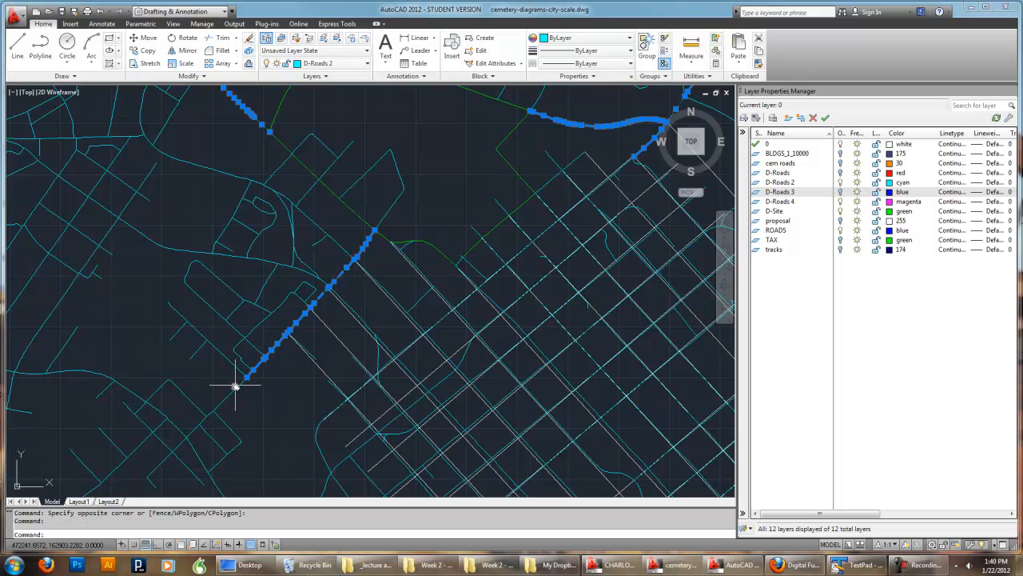
# Add the curved road segments continuing northwest of the straight road from the site's western corner to the selection
pyautogui.scroll(-5, 375, 353)
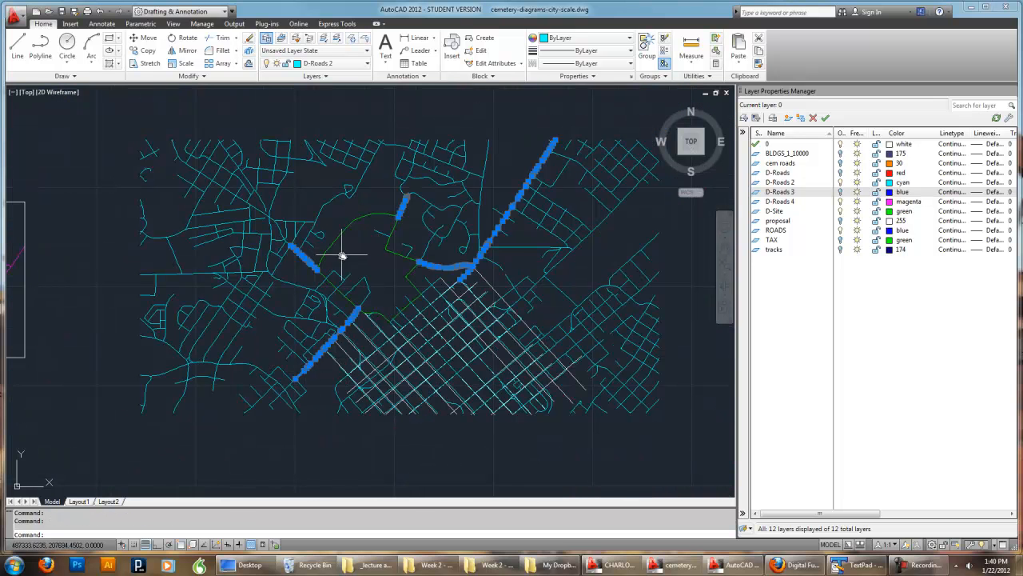
pyautogui.scroll(8, 240, 220)
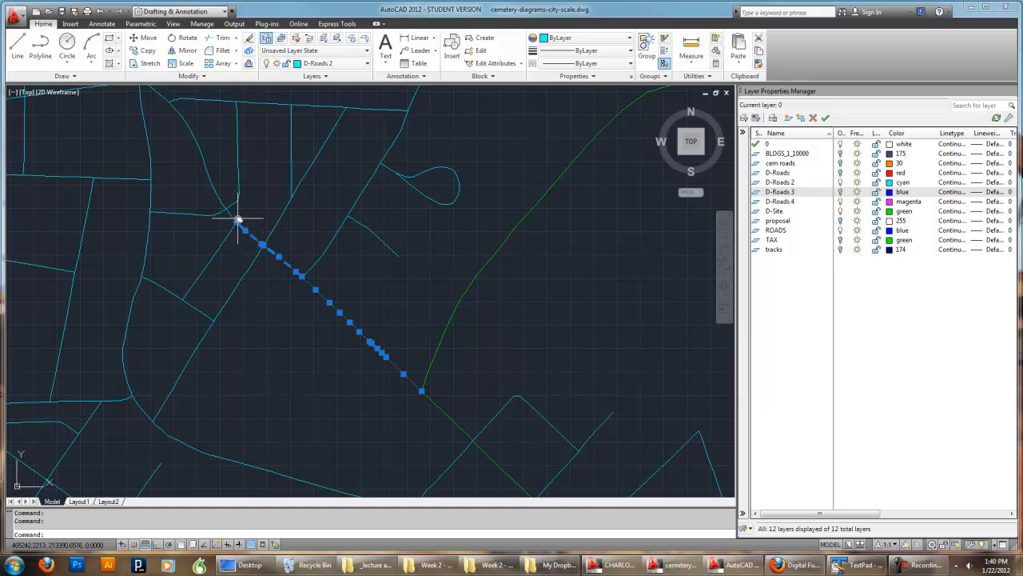
pyautogui.scroll(2, 282, 241)
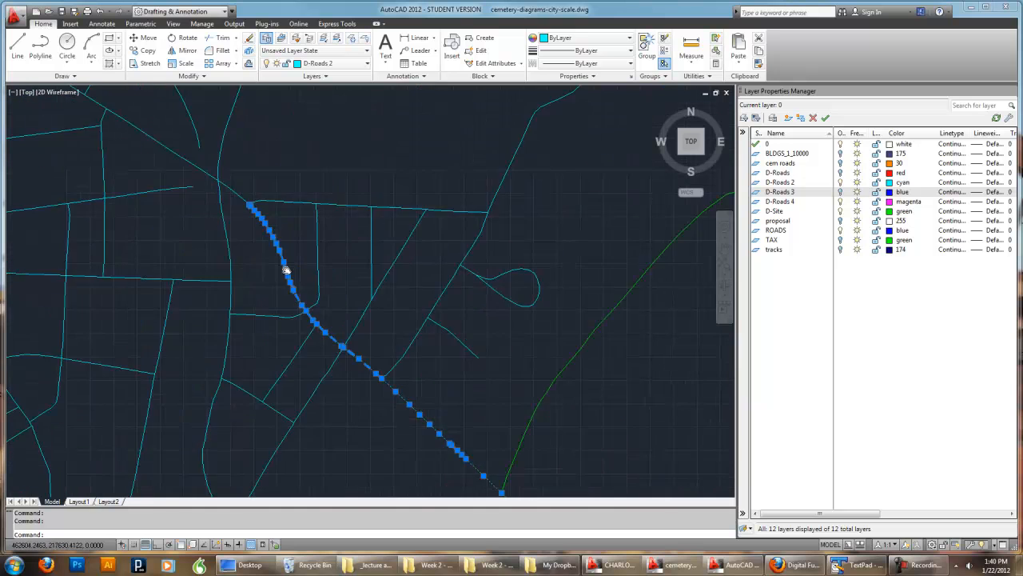
pyautogui.click(275, 253)
pyautogui.click(271, 244)
pyautogui.click(255, 236)
# Extend the selection along the straight road segments running northwest beyond the curve, toward the map's northwest corner
pyautogui.moveTo(157, 169); pyautogui.dragTo(349, 290, button='middle')
pyautogui.click(291, 257)
pyautogui.click(239, 220)
pyautogui.click(229, 223)
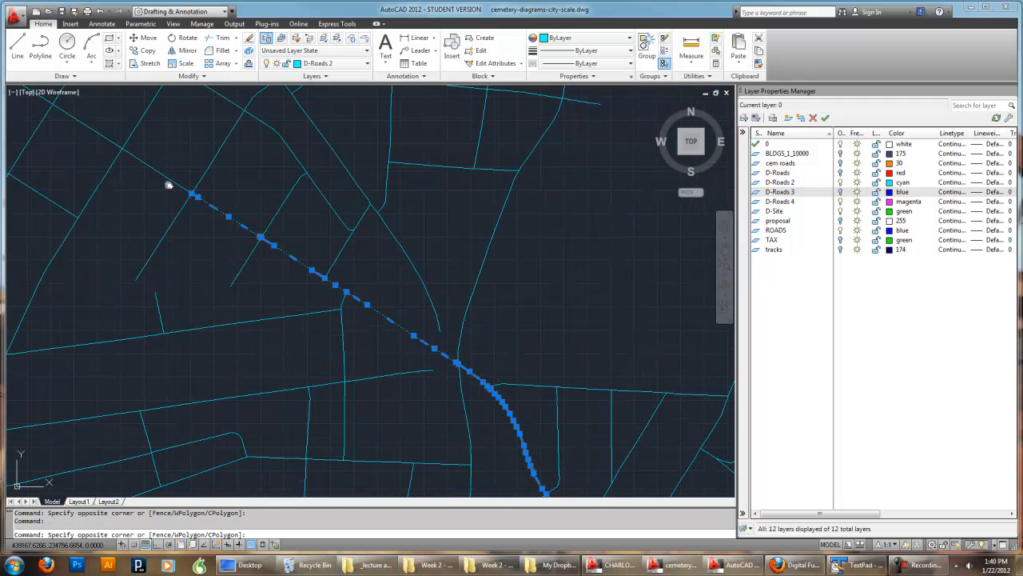
pyautogui.moveTo(167, 183); pyautogui.dragTo(274, 251, button='middle')
pyautogui.click(258, 249)
pyautogui.click(232, 221)
pyautogui.click(216, 214)
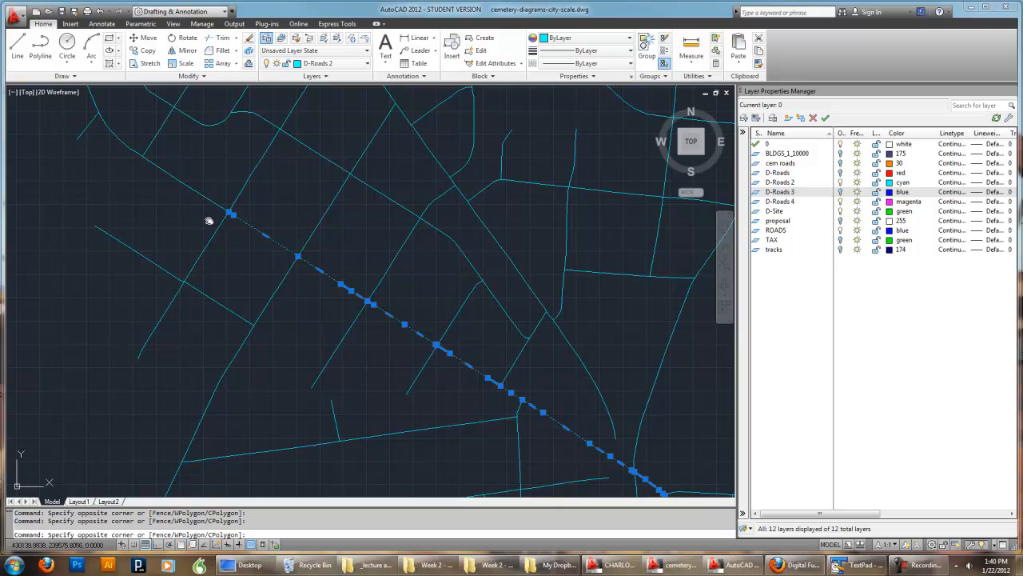
pyautogui.click(171, 179)
pyautogui.scroll(-5, 175, 179)
pyautogui.moveTo(514, 336)
pyautogui.mouseDown(button='middle')
pyautogui.moveTo(450, 275)
pyautogui.moveTo(424, 290)
pyautogui.mouseUp(button='middle')
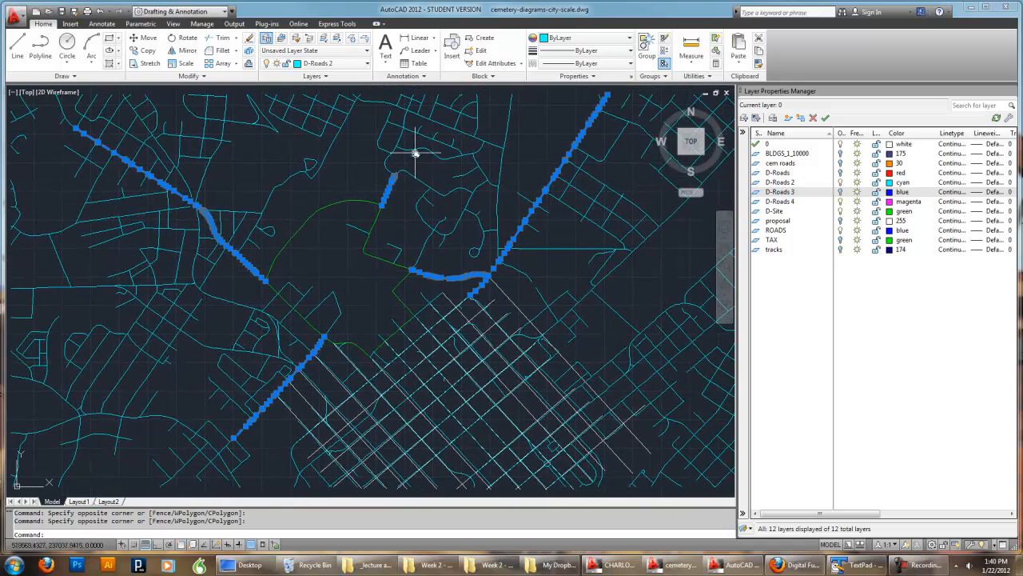
# Create a new layer named D-Roads 5 and set its color to yellow
pyautogui.scroll(6, 411, 154)
pyautogui.scroll(-5, 361, 237)
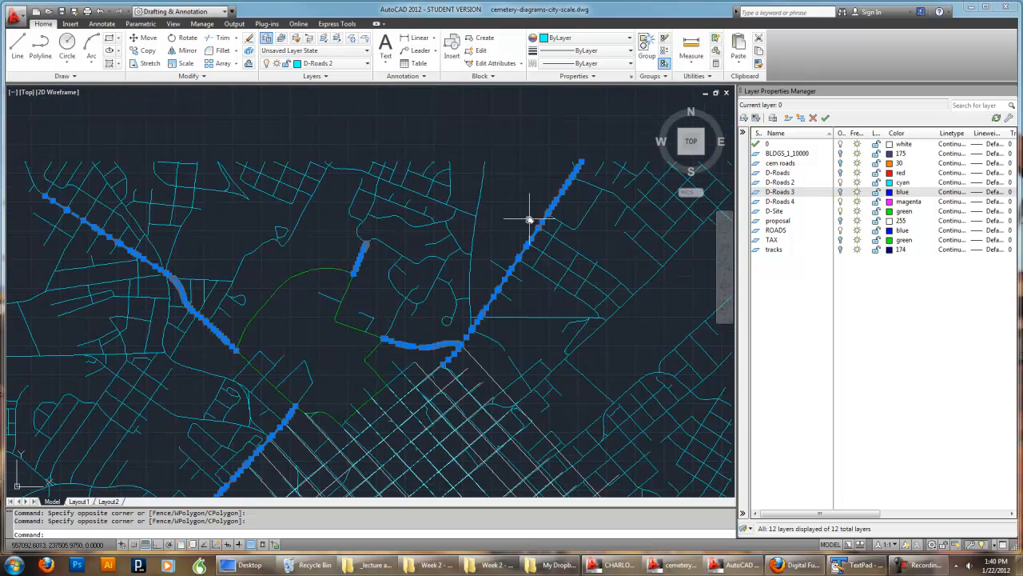
pyautogui.moveTo(542, 279)
pyautogui.mouseDown(button='middle')
pyautogui.moveTo(562, 207)
pyautogui.moveTo(525, 274)
pyautogui.moveTo(530, 327)
pyautogui.mouseUp(button='middle')
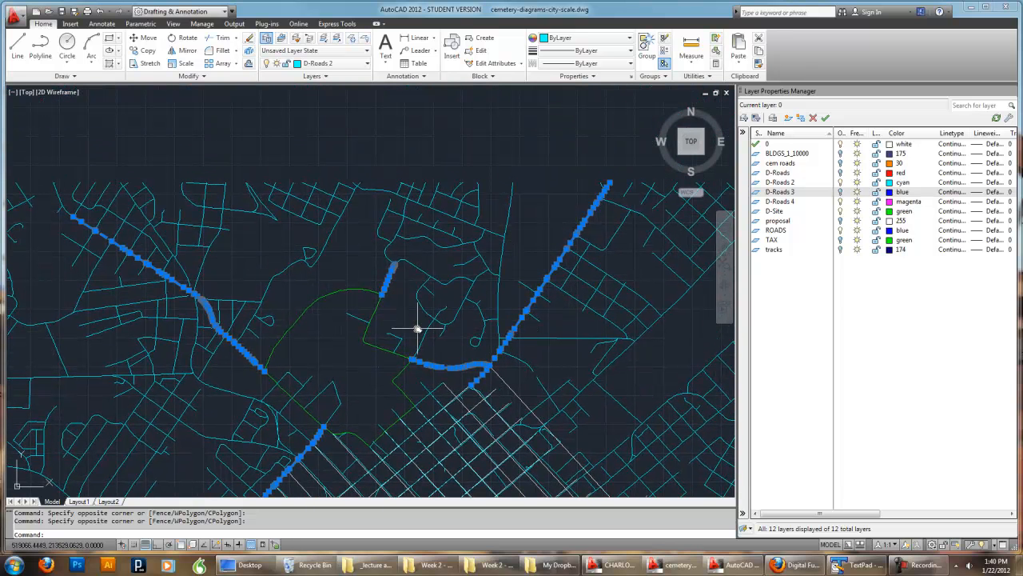
pyautogui.moveTo(418, 328); pyautogui.dragTo(460, 218, button='middle')
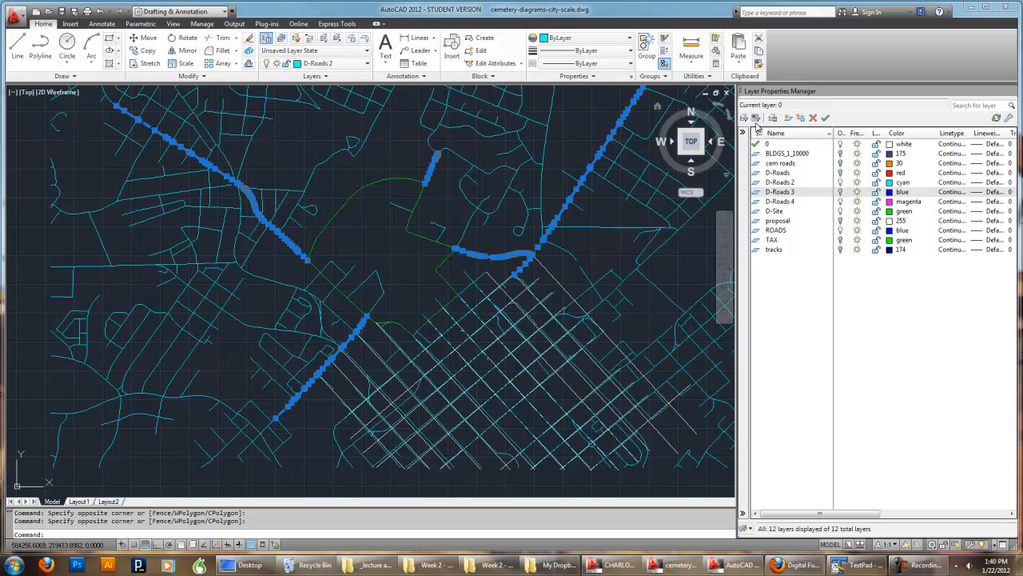
pyautogui.click(787, 118)
pyautogui.write('D0Rao')
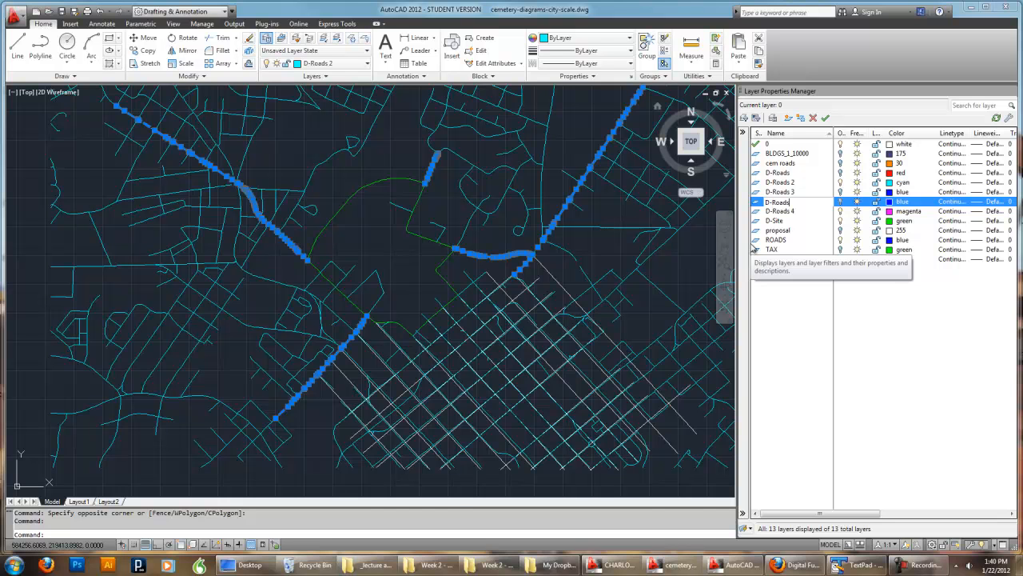
pyautogui.press('Return')
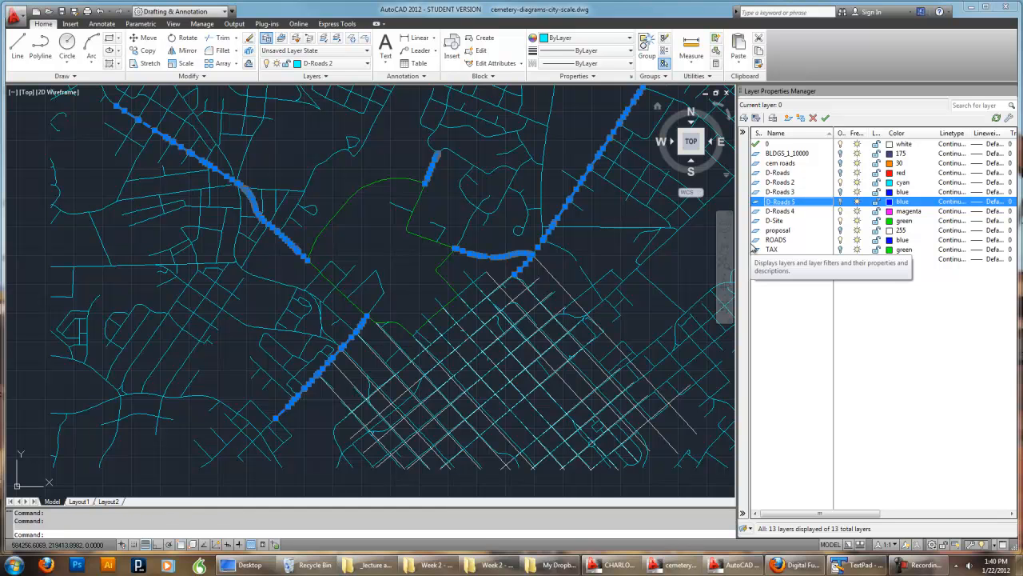
pyautogui.click(903, 203)
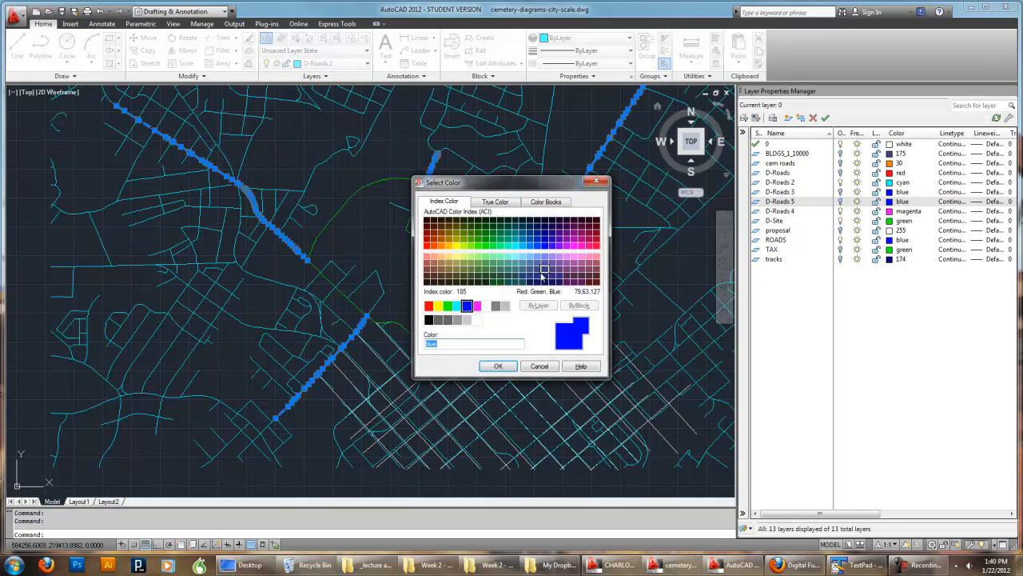
pyautogui.click(438, 306)
pyautogui.click(500, 366)
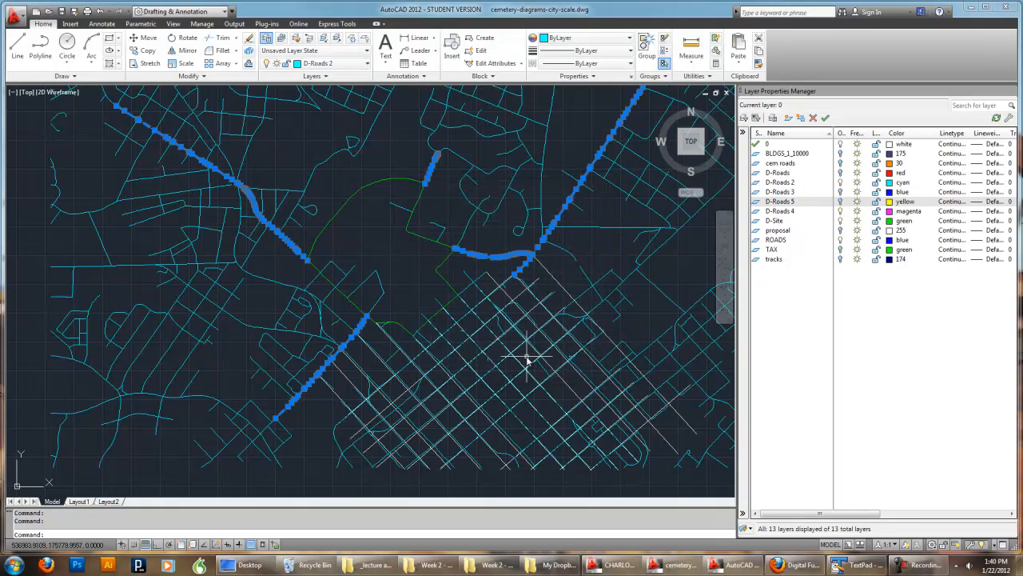
# Move the selected connecting roads to the D-Roads 5 layer and turn that layer on
pyautogui.click(332, 63)
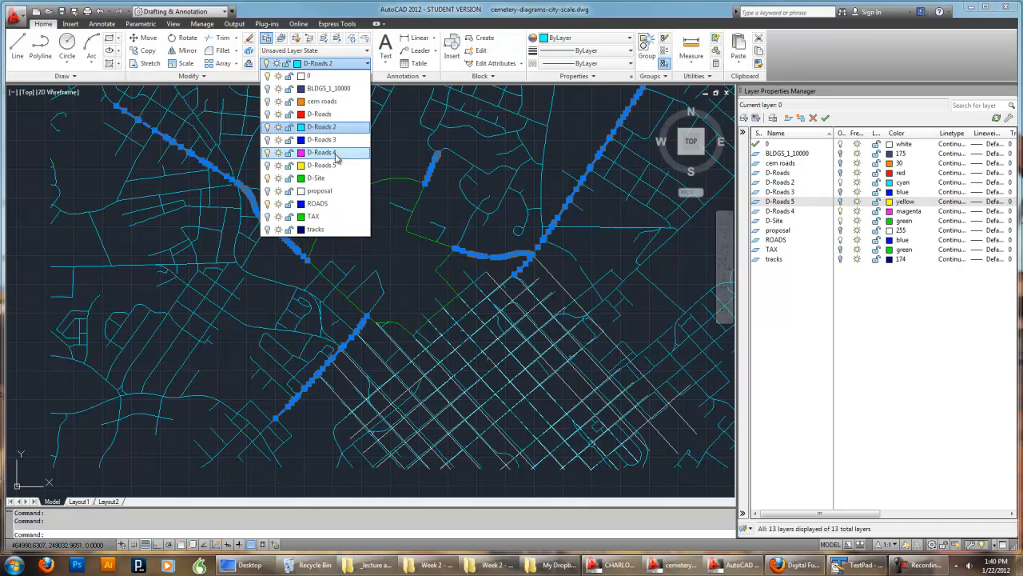
pyautogui.click(337, 164)
pyautogui.click(577, 295)
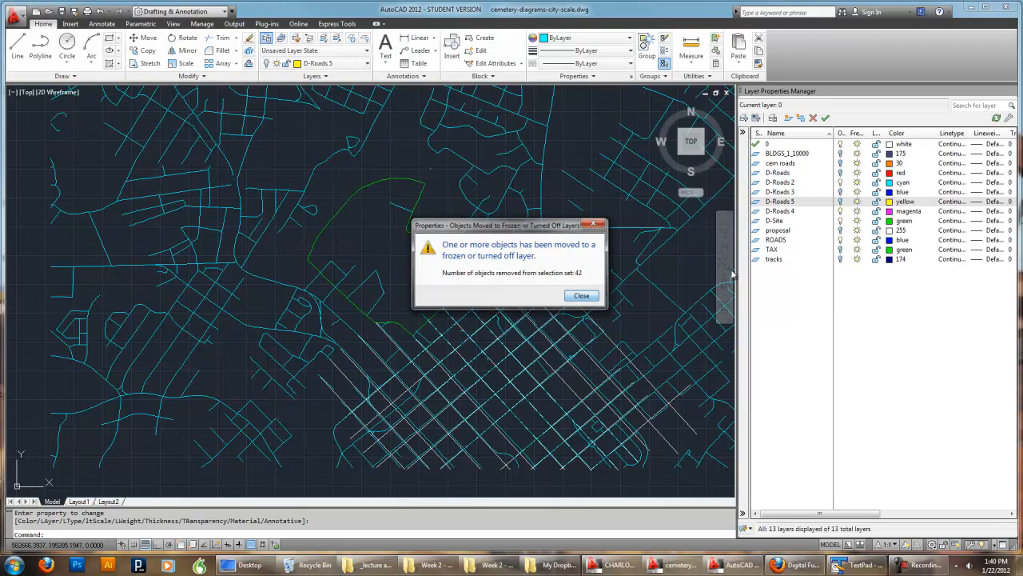
pyautogui.click(841, 201)
pyautogui.moveTo(493, 292); pyautogui.dragTo(544, 287, button='middle')
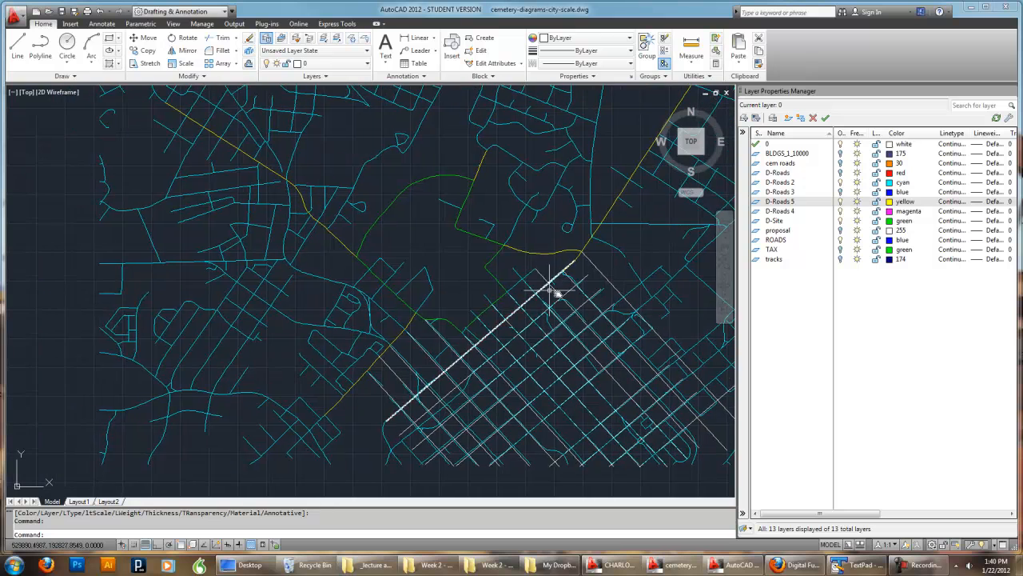
# Turn off the D-Roads 2 layer and turn on the D-Roads layer
pyautogui.moveTo(641, 286); pyautogui.dragTo(599, 287, button='middle')
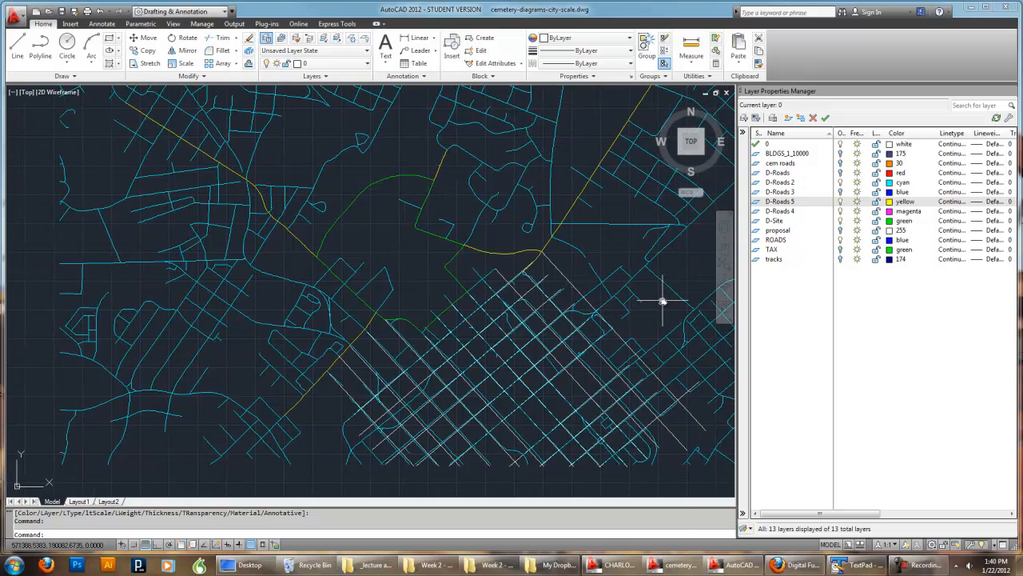
pyautogui.moveTo(662, 293); pyautogui.dragTo(629, 309, button='middle')
pyautogui.click(840, 182)
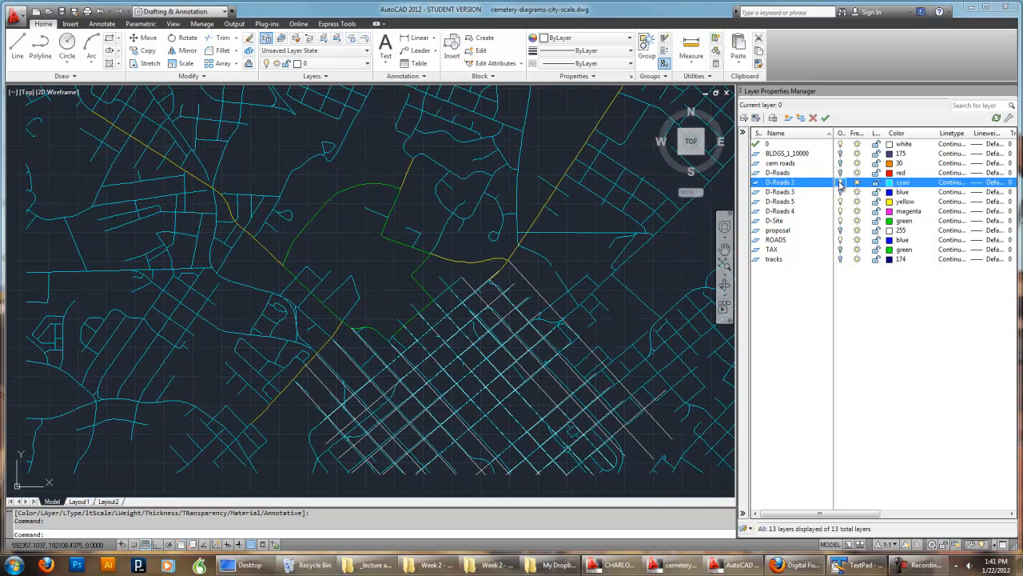
pyautogui.moveTo(596, 258); pyautogui.dragTo(618, 274, button='middle')
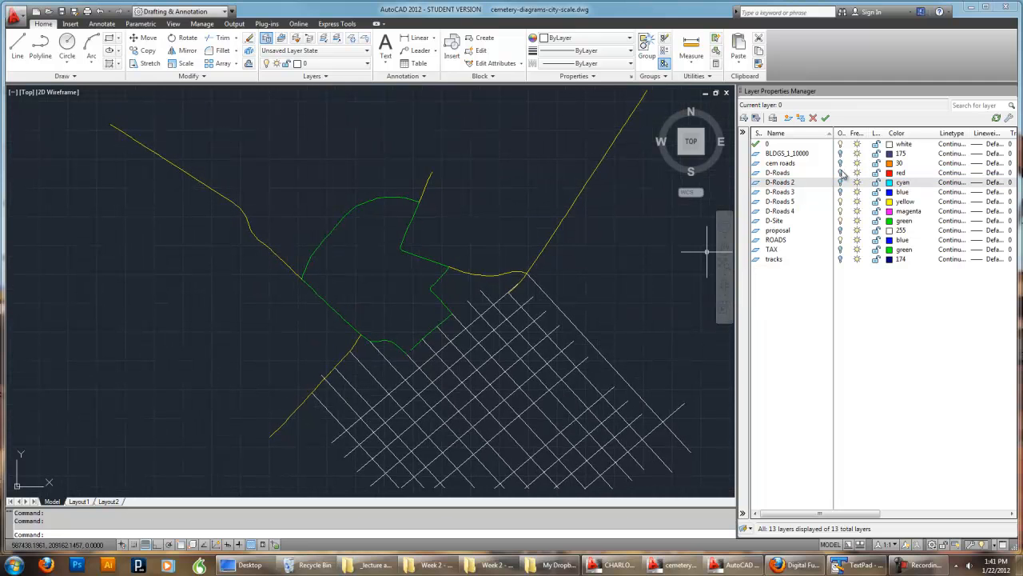
pyautogui.click(841, 173)
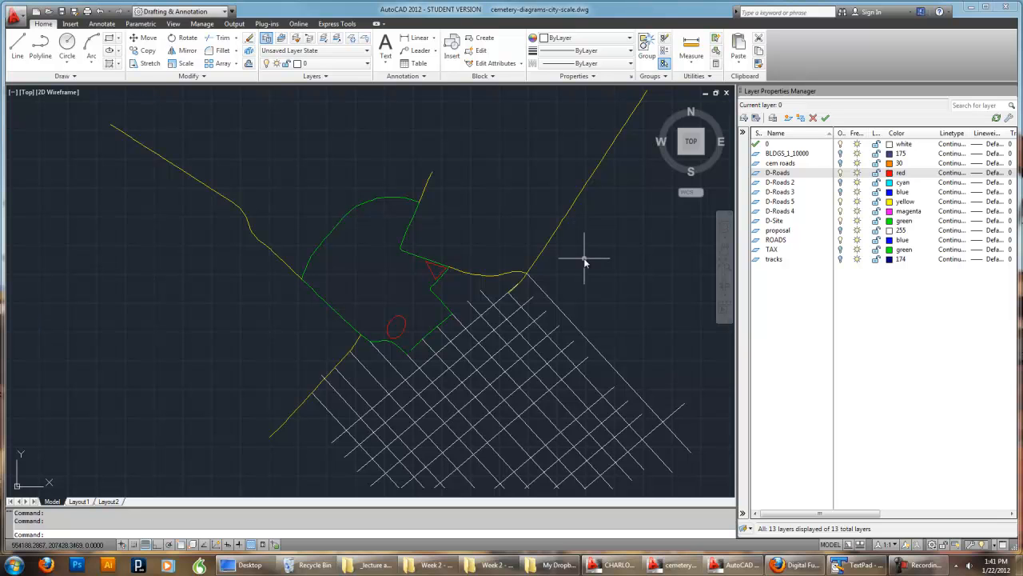
pyautogui.moveTo(585, 262)
pyautogui.mouseDown(button='middle')
pyautogui.moveTo(671, 292)
pyautogui.moveTo(612, 286)
pyautogui.moveTo(548, 206)
pyautogui.moveTo(562, 232)
pyautogui.moveTo(618, 274)
pyautogui.mouseUp(button='middle')
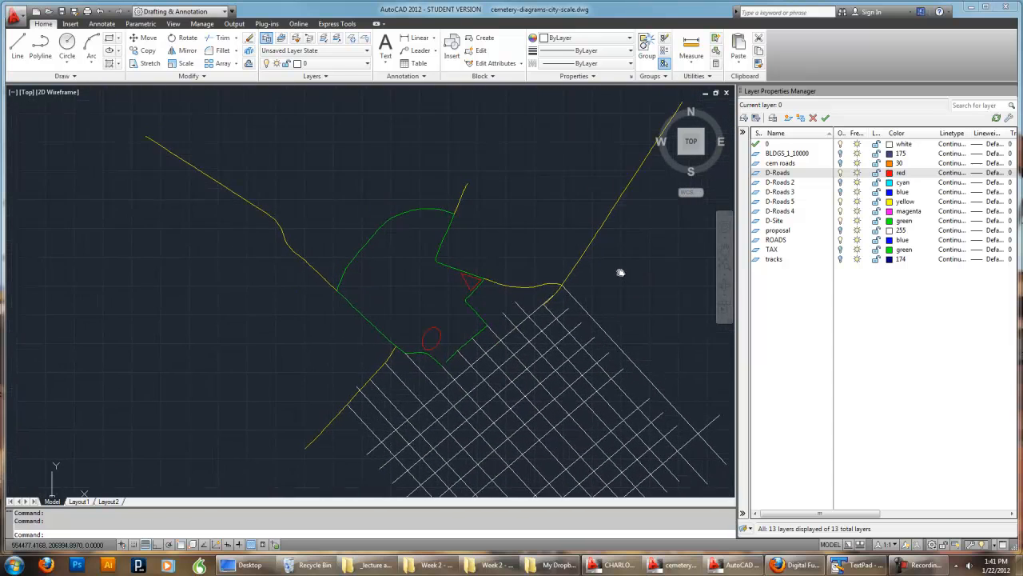
# Switch the D-Roads 2 layer on and off to compare the diagram with the full street network, leaving it on
pyautogui.click(840, 182)
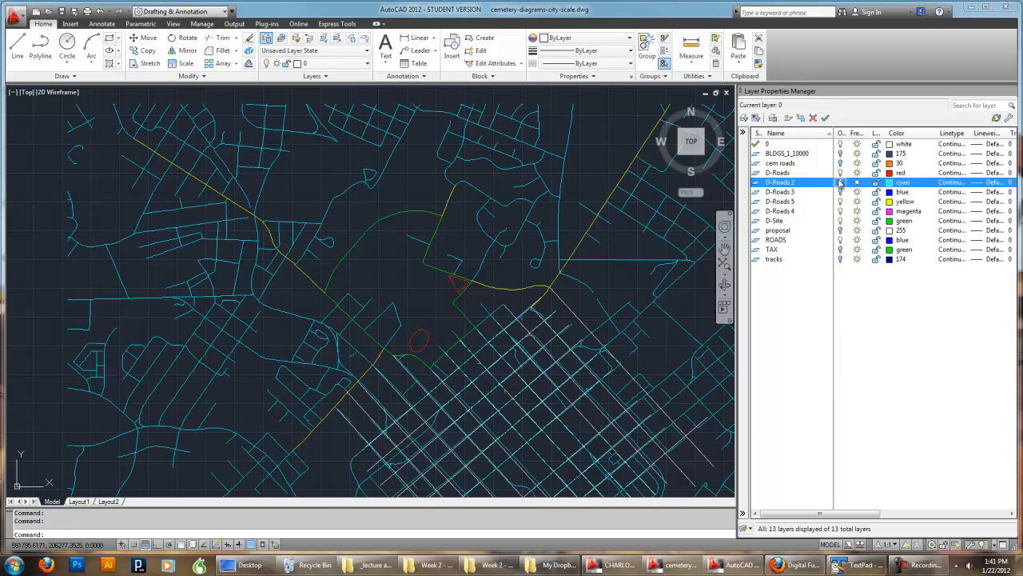
pyautogui.click(841, 183)
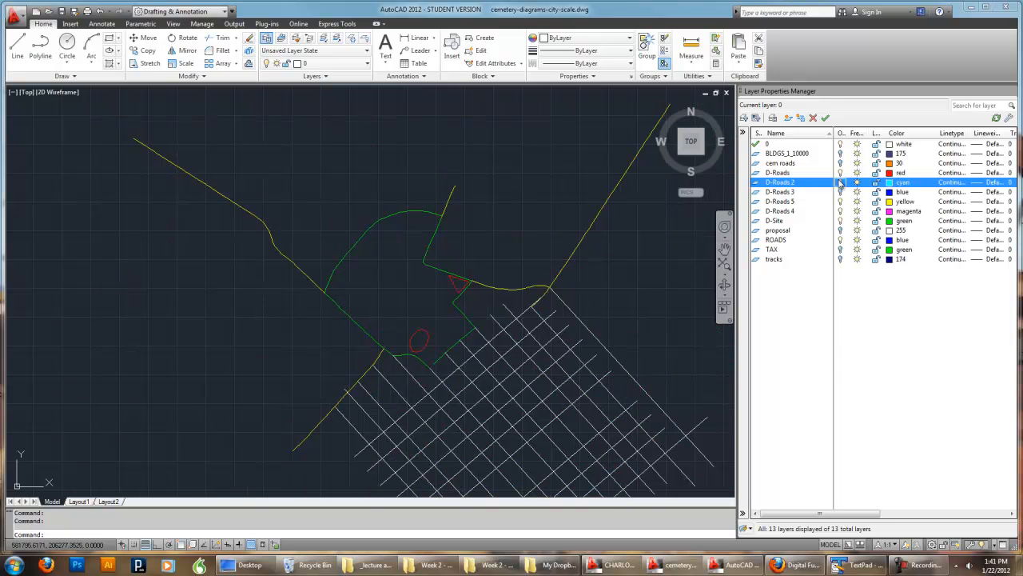
pyautogui.click(840, 182)
# Select the D-Roads 2 road segments running north-south across the yellow northwest road, west of the site
pyautogui.scroll(2, 263, 256)
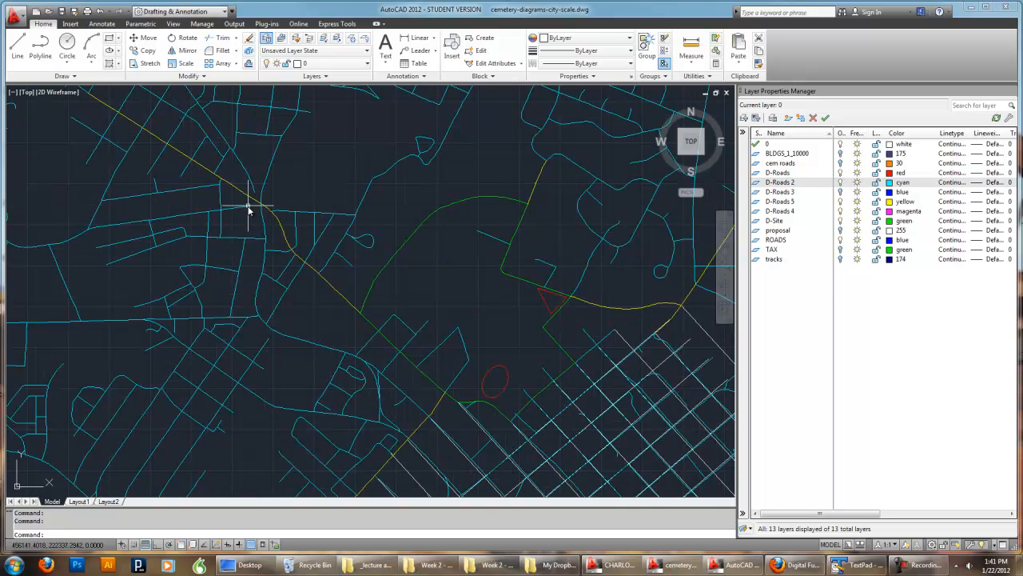
pyautogui.click(264, 185)
pyautogui.moveTo(279, 158)
pyautogui.mouseDown(button='middle')
pyautogui.moveTo(275, 274)
pyautogui.moveTo(315, 230)
pyautogui.moveTo(313, 172)
pyautogui.mouseUp(button='middle')
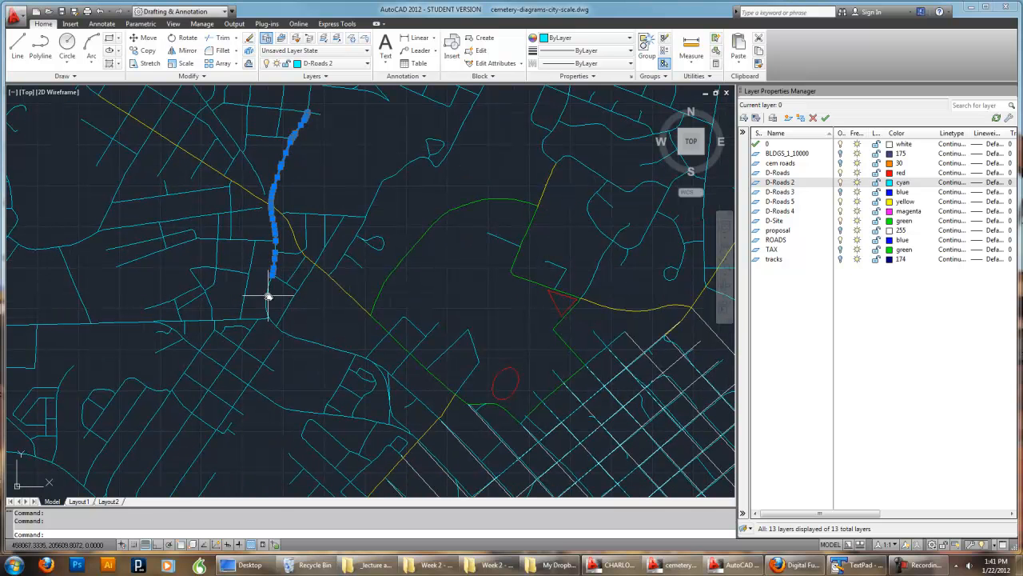
pyautogui.click(269, 296)
# Add the curved segments that turn southeast from the lower end of the north-south road to the selection
pyautogui.click(327, 310)
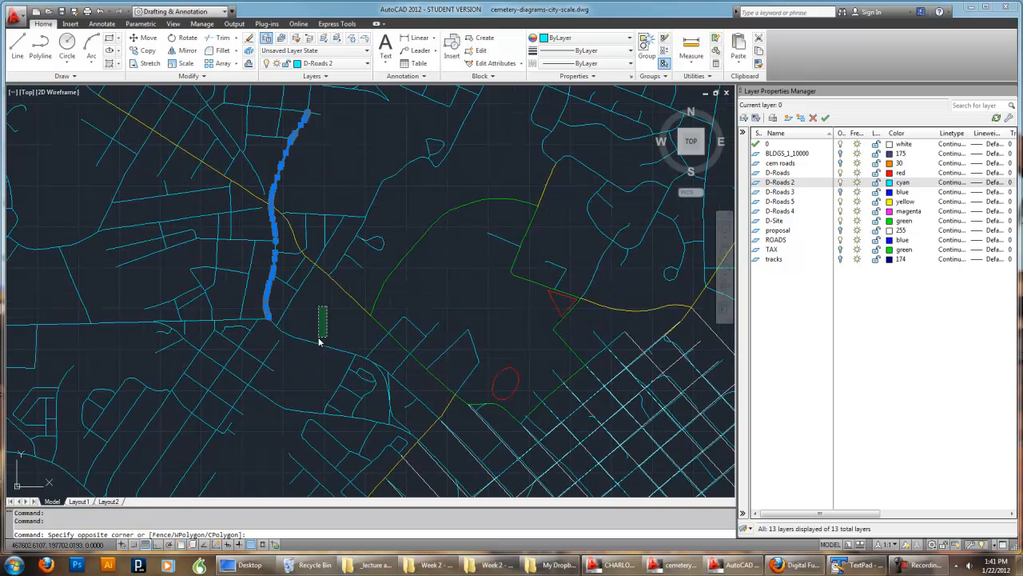
pyautogui.click(320, 341)
pyautogui.click(323, 345)
pyautogui.click(293, 337)
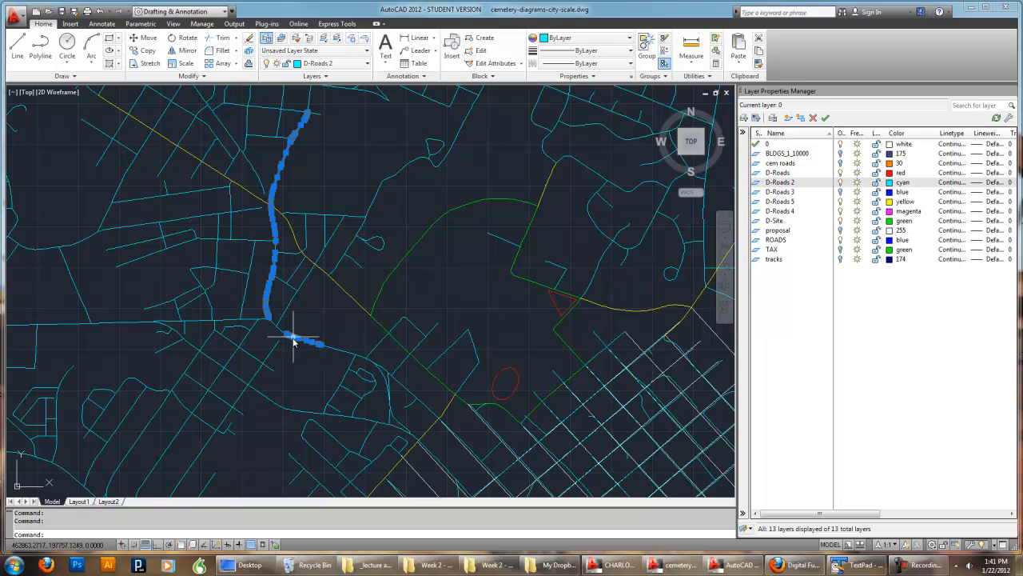
pyautogui.scroll(5, 282, 336)
pyautogui.click(271, 322)
pyautogui.click(267, 312)
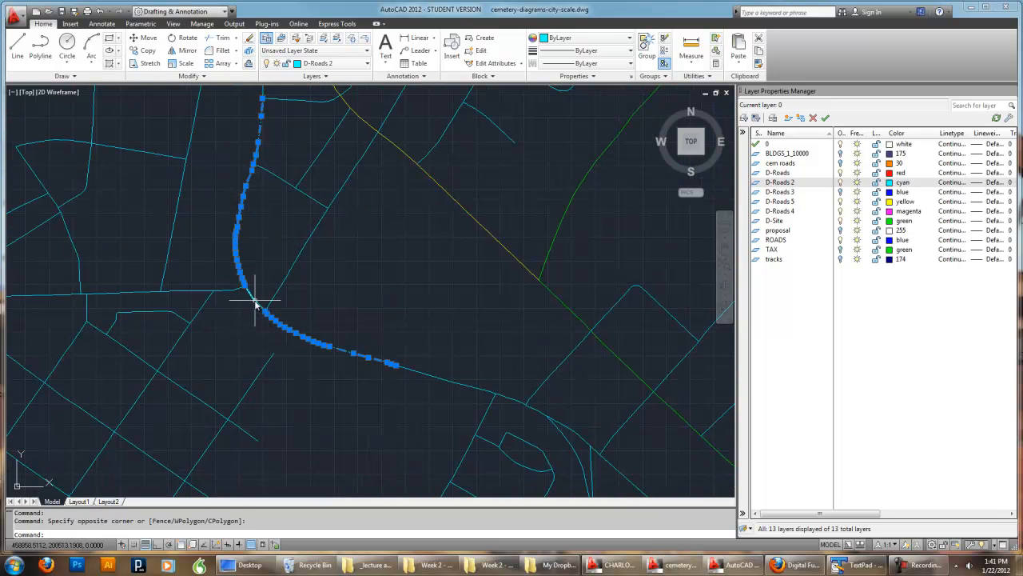
# Extend the selection along the curved road segments running southeast toward the fork southwest of the site
pyautogui.moveTo(389, 361); pyautogui.dragTo(344, 272, button='middle')
pyautogui.click(364, 252)
pyautogui.click(406, 267)
pyautogui.click(471, 301)
pyautogui.scroll(3, 472, 301)
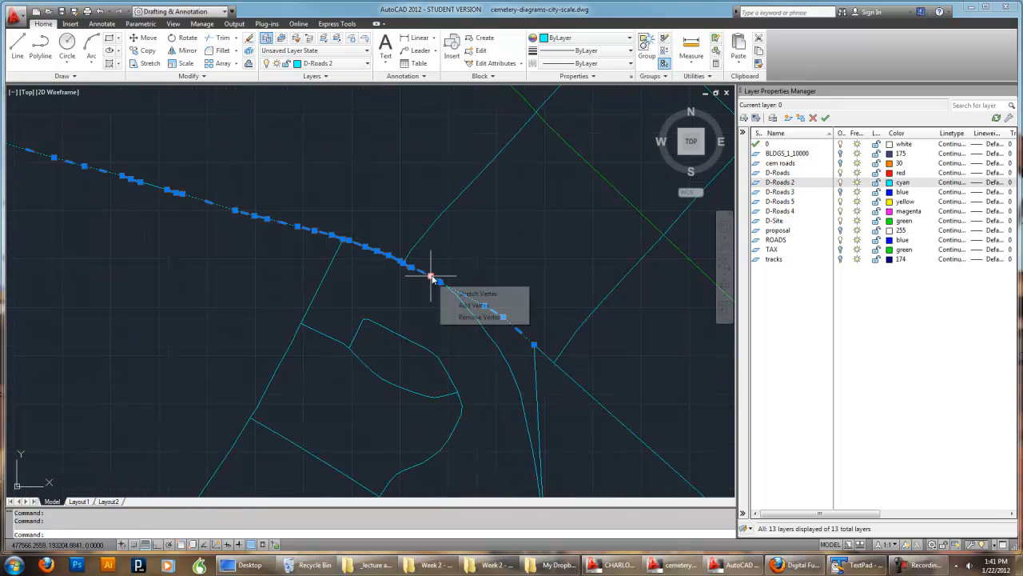
# Add the straight segments from the fork to the yellow road at the site's southern corner to the selection
pyautogui.moveTo(528, 354); pyautogui.dragTo(449, 269, button='middle')
pyautogui.click(449, 269)
pyautogui.click(423, 235)
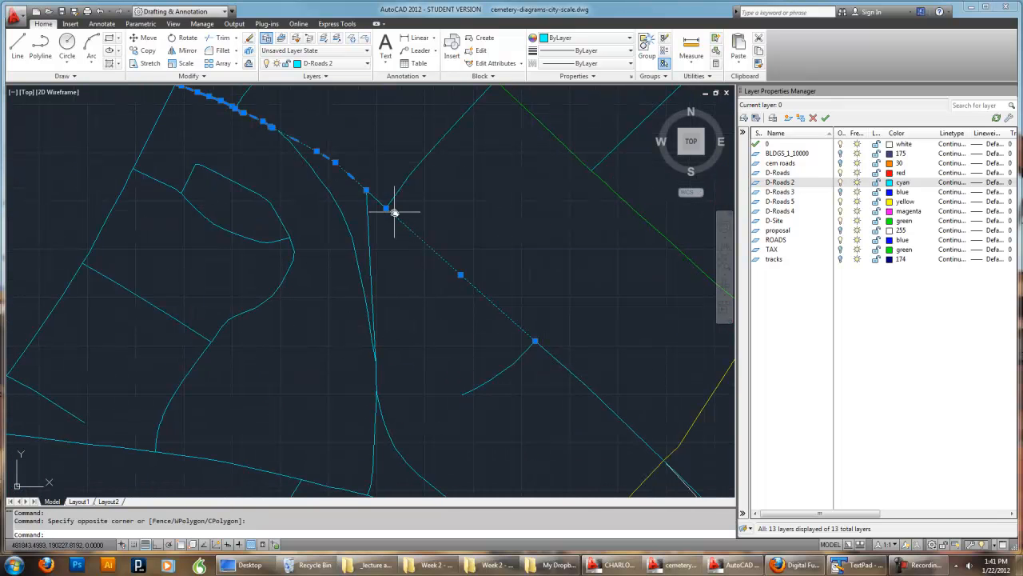
pyautogui.scroll(-3, 504, 302)
pyautogui.click(544, 343)
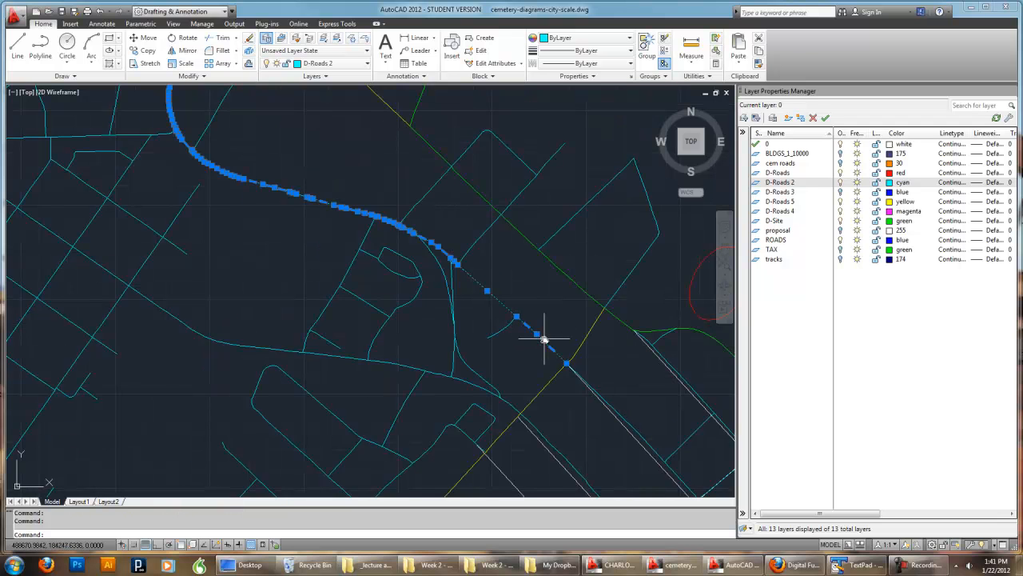
# Move the selected road west of the site to the D-Roads 5 layer and clear the selection
pyautogui.scroll(-2, 670, 331)
pyautogui.moveTo(658, 309); pyautogui.dragTo(499, 303, button='middle')
pyautogui.click(331, 64)
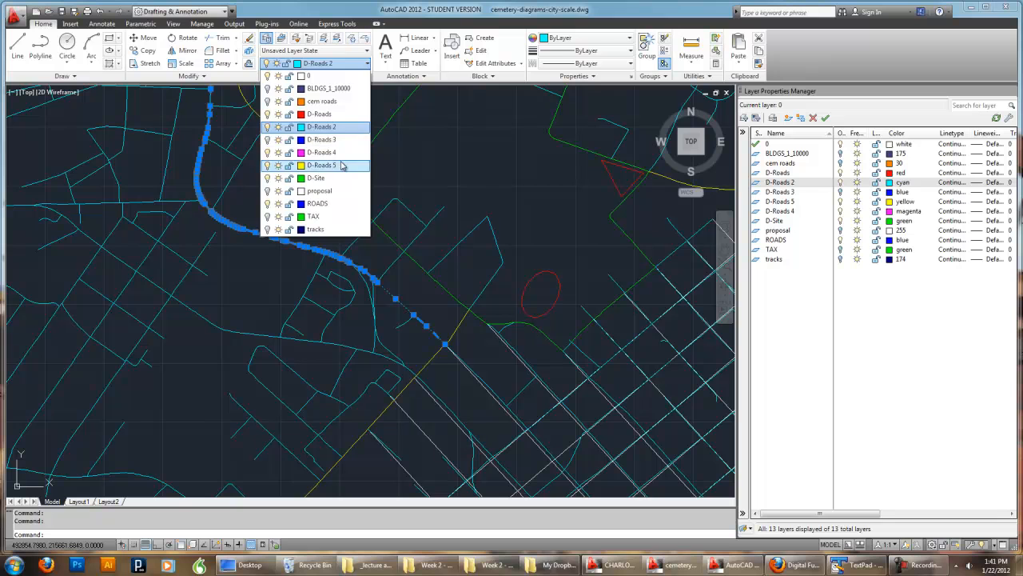
pyautogui.click(340, 153)
pyautogui.press('Escape')
# Move the short leftover segment of the north-south road west of the site to the D-Roads 5 layer and clear the selection
pyautogui.scroll(-5, 519, 241)
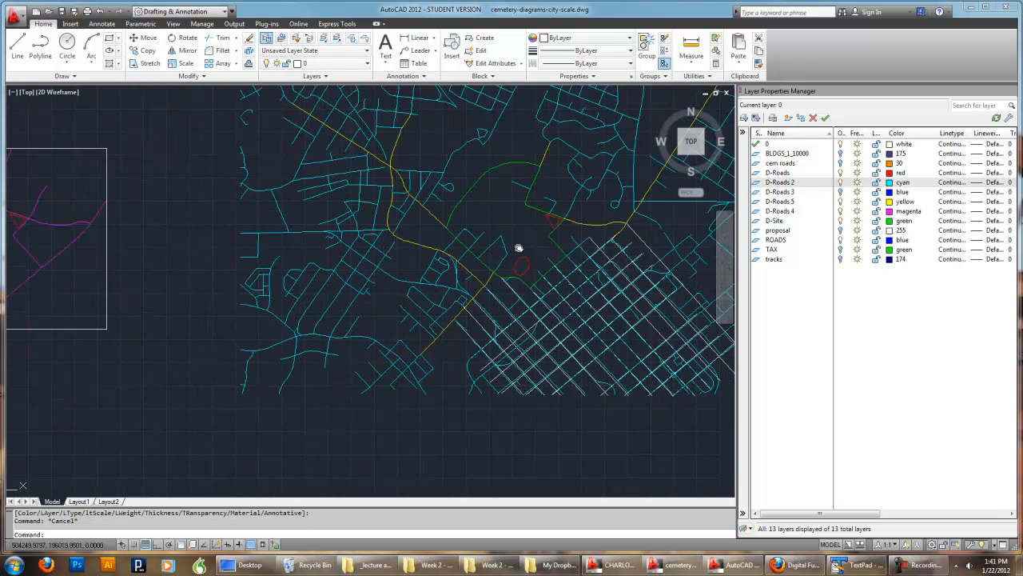
pyautogui.scroll(8, 322, 264)
pyautogui.click(283, 313)
pyautogui.click(239, 290)
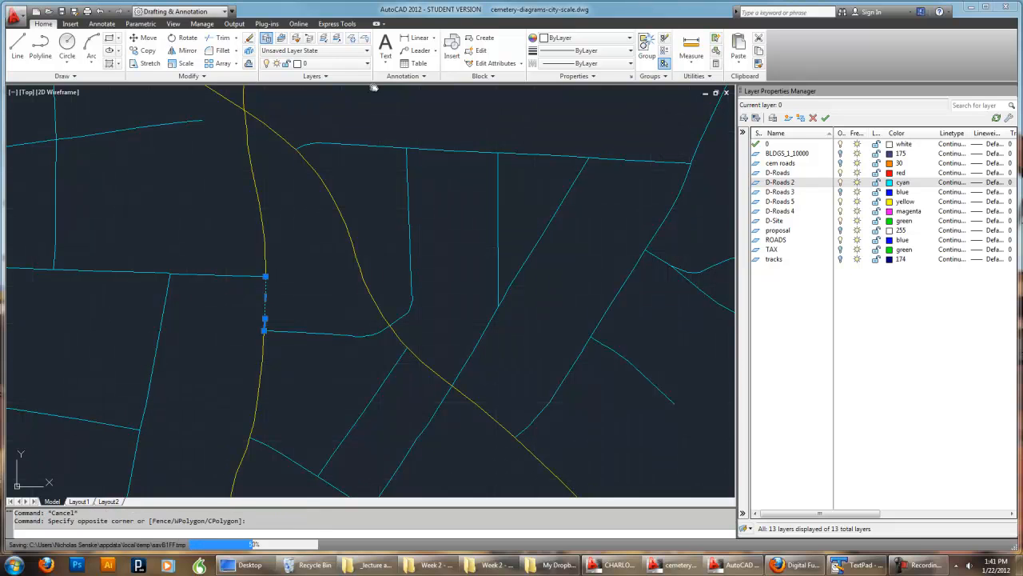
pyautogui.click(356, 64)
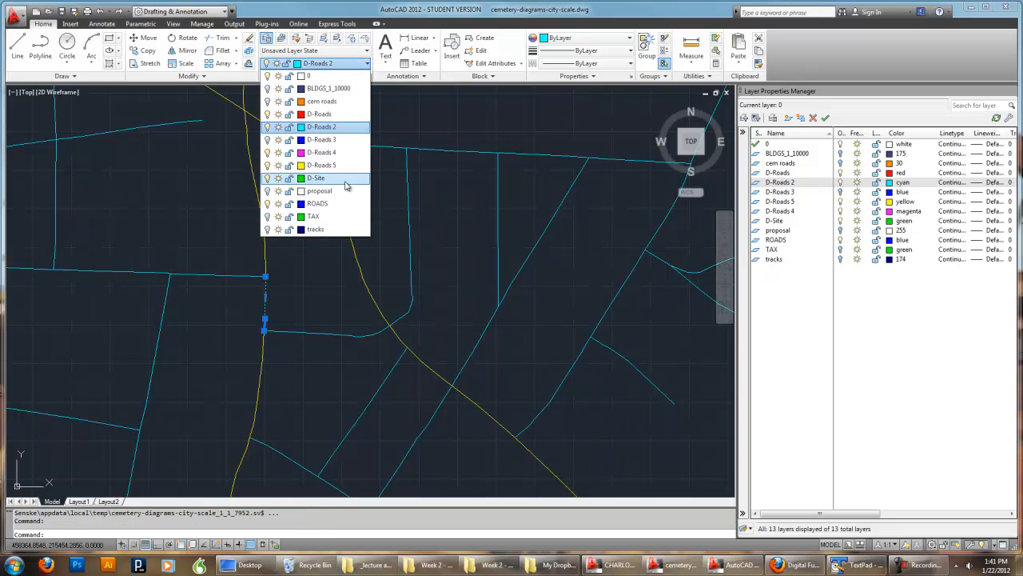
pyautogui.press('Escape')
pyautogui.press('Escape')
# Select the lower segments of the diagonal road running northeast from the edge of the street grid, east of the site
pyautogui.scroll(-8, 560, 258)
pyautogui.moveTo(578, 262)
pyautogui.mouseDown(button='middle')
pyautogui.moveTo(359, 201)
pyautogui.moveTo(345, 221)
pyautogui.moveTo(350, 235)
pyautogui.moveTo(354, 224)
pyautogui.moveTo(394, 231)
pyautogui.moveTo(411, 250)
pyautogui.moveTo(304, 208)
pyautogui.moveTo(309, 258)
pyautogui.moveTo(288, 245)
pyautogui.moveTo(233, 265)
pyautogui.mouseUp(button='middle')
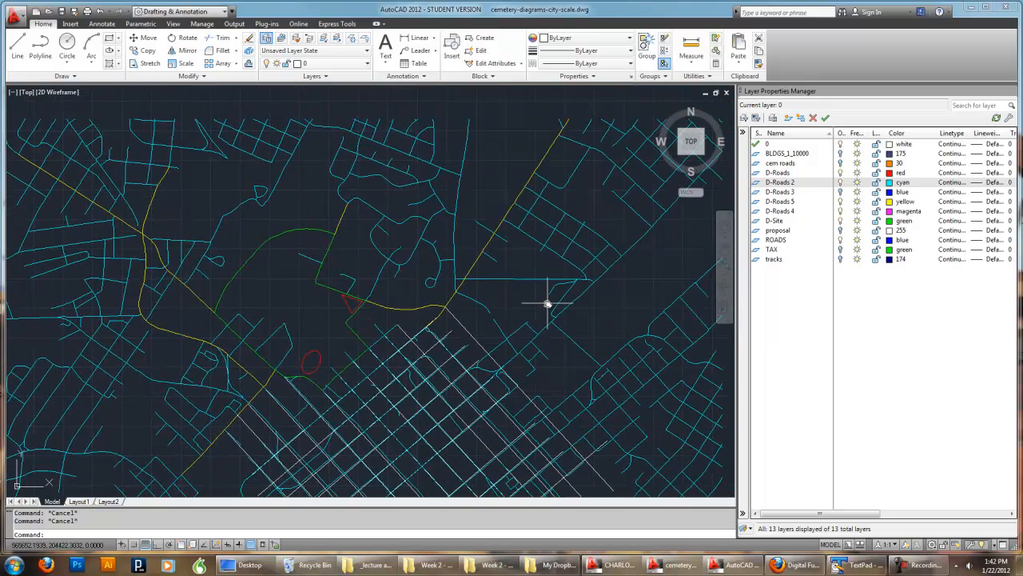
pyautogui.scroll(-1, 547, 304)
pyautogui.moveTo(605, 303); pyautogui.dragTo(561, 335, button='middle')
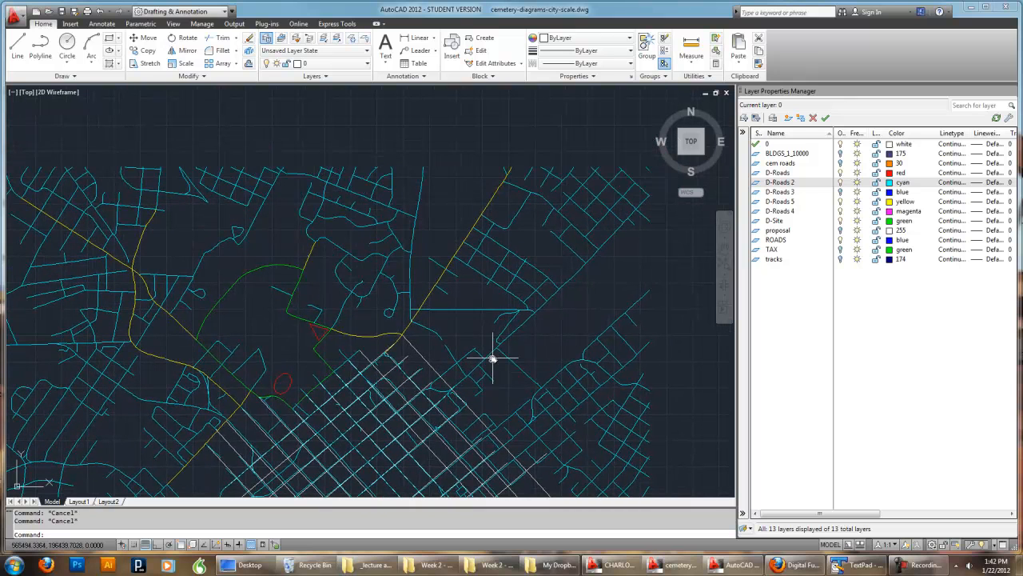
pyautogui.click(492, 352)
pyautogui.scroll(3, 484, 358)
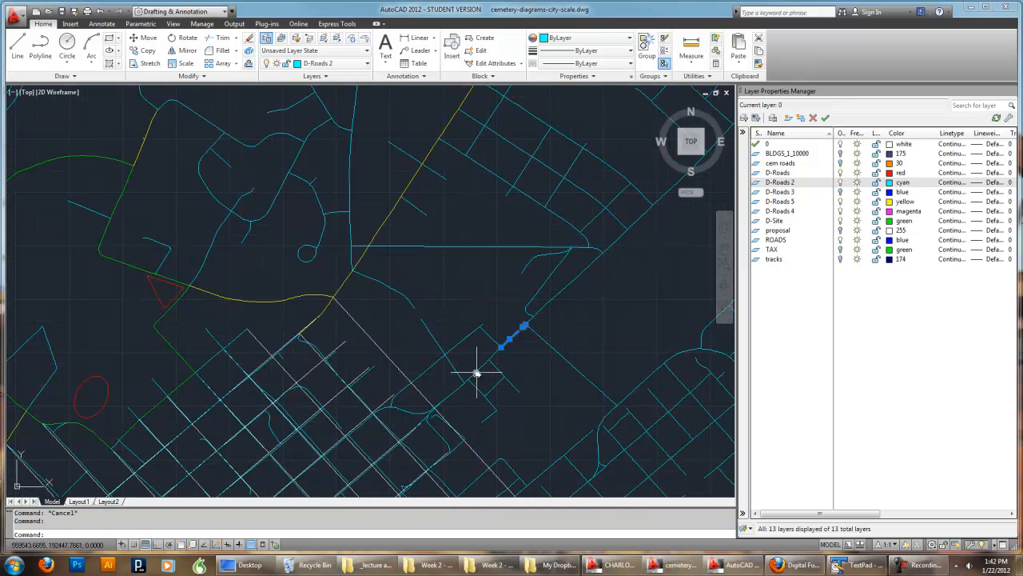
pyautogui.click(495, 351)
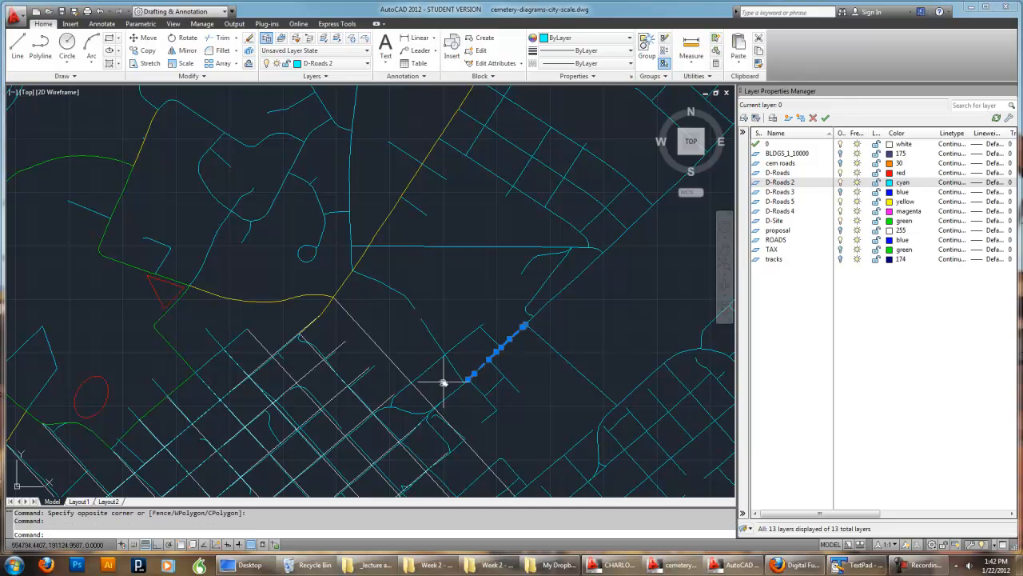
pyautogui.click(453, 393)
# Extend the selection along the diagonal road's remaining segments northeast toward the edge of the road map
pyautogui.moveTo(549, 350); pyautogui.dragTo(442, 450, button='middle')
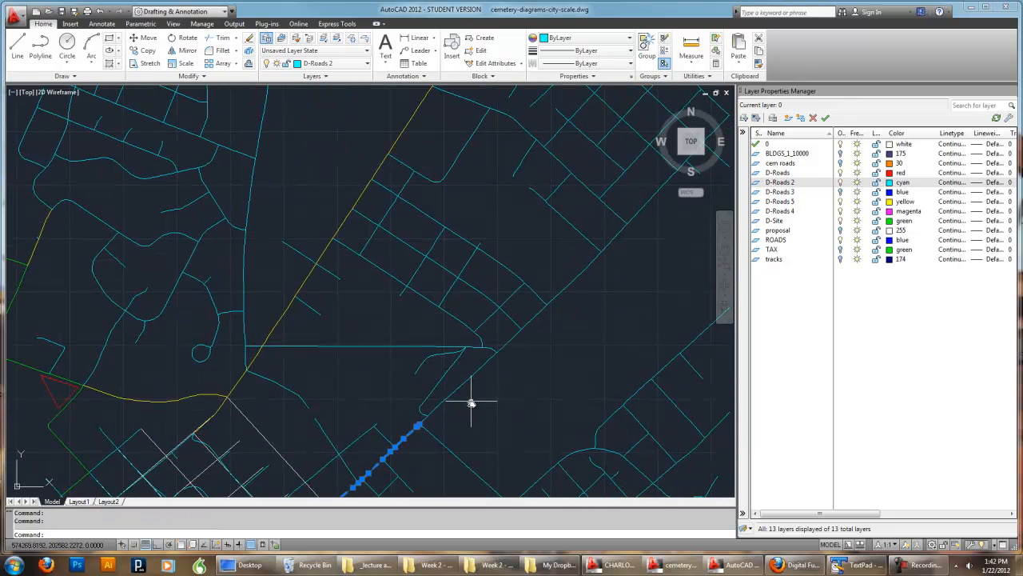
pyautogui.click(440, 403)
pyautogui.scroll(1, 423, 418)
pyautogui.scroll(-3, 600, 338)
pyautogui.scroll(3, 605, 327)
pyautogui.click(598, 323)
pyautogui.click(579, 307)
pyautogui.click(615, 280)
pyautogui.click(670, 266)
pyautogui.click(642, 228)
pyautogui.scroll(-4, 653, 234)
pyautogui.scroll(2, 644, 248)
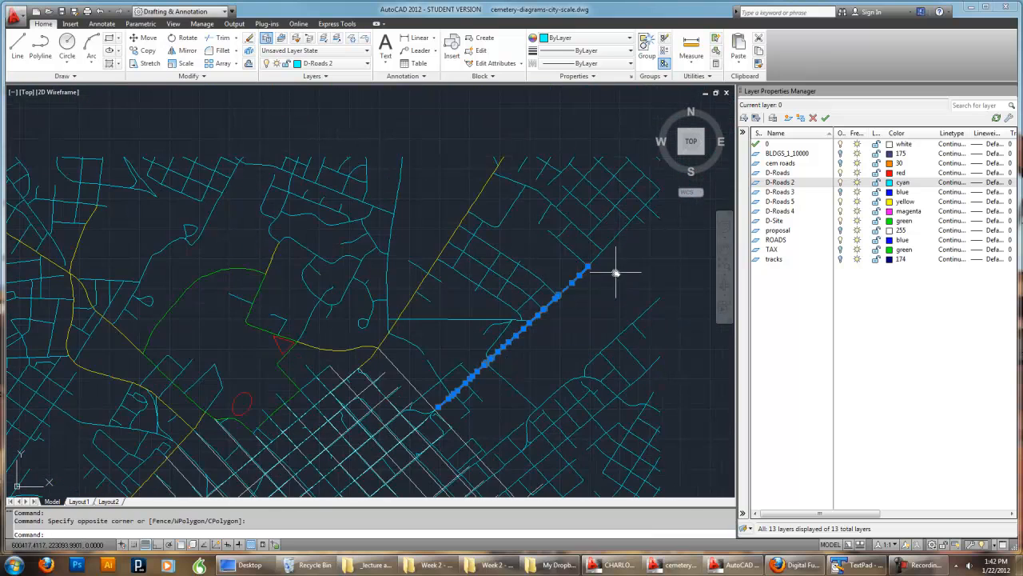
pyautogui.click(599, 255)
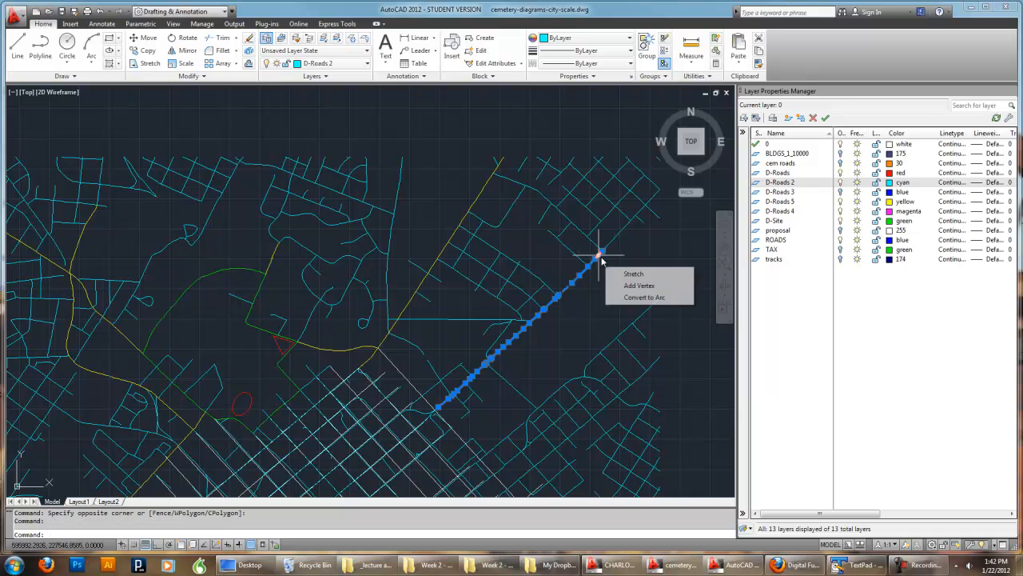
pyautogui.scroll(-1, 624, 266)
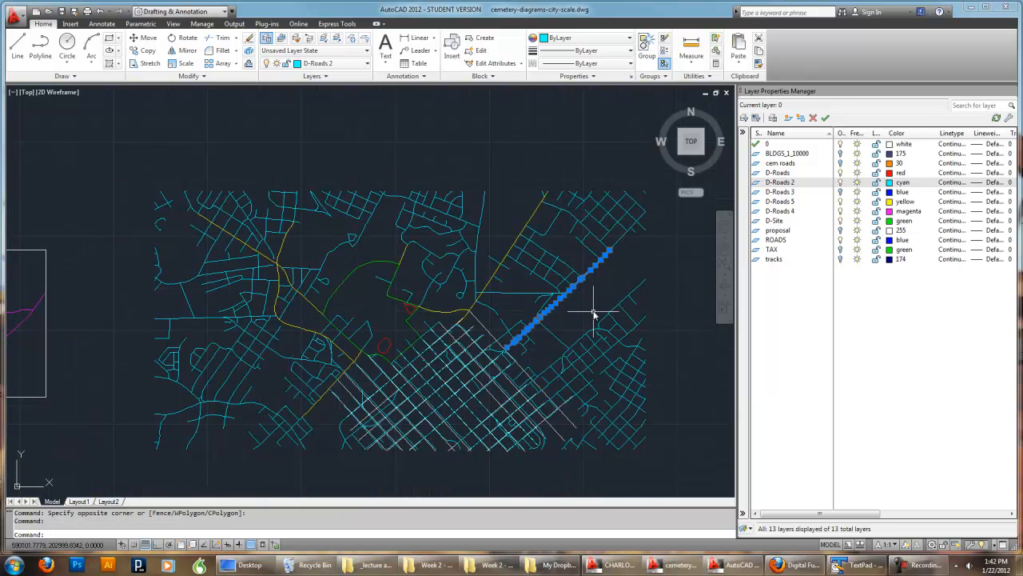
# Add the first segments of the east-west road west of the site, starting at its junction with the yellow road, to the selection
pyautogui.moveTo(383, 394); pyautogui.dragTo(480, 384, button='middle')
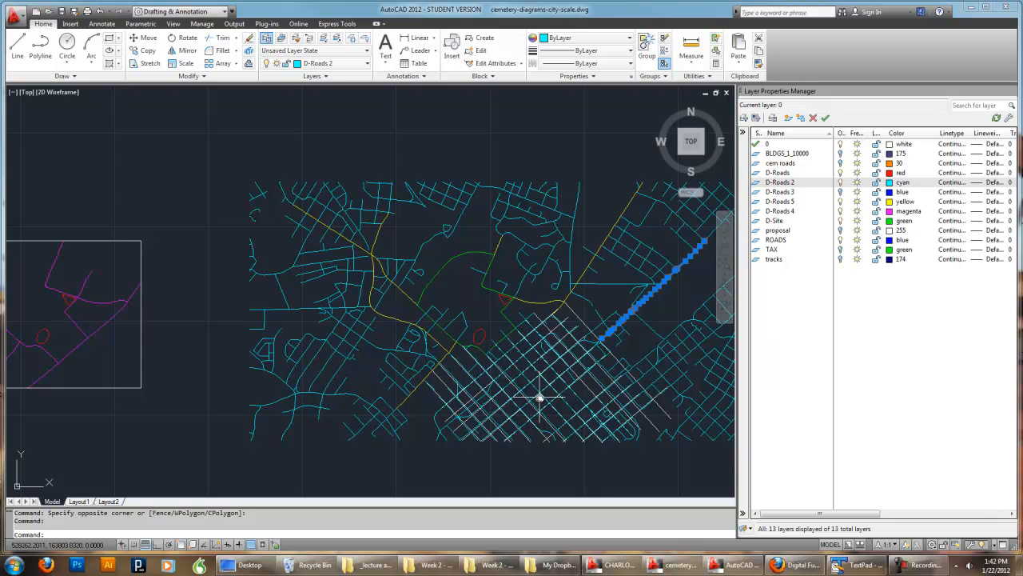
pyautogui.scroll(5, 356, 316)
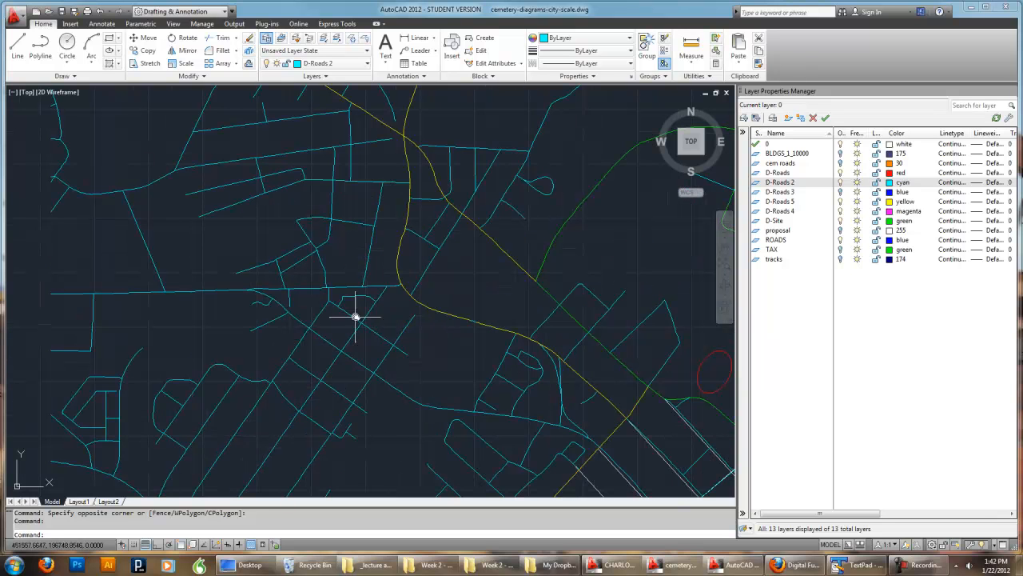
pyautogui.click(375, 286)
pyautogui.click(344, 286)
pyautogui.scroll(5, 383, 293)
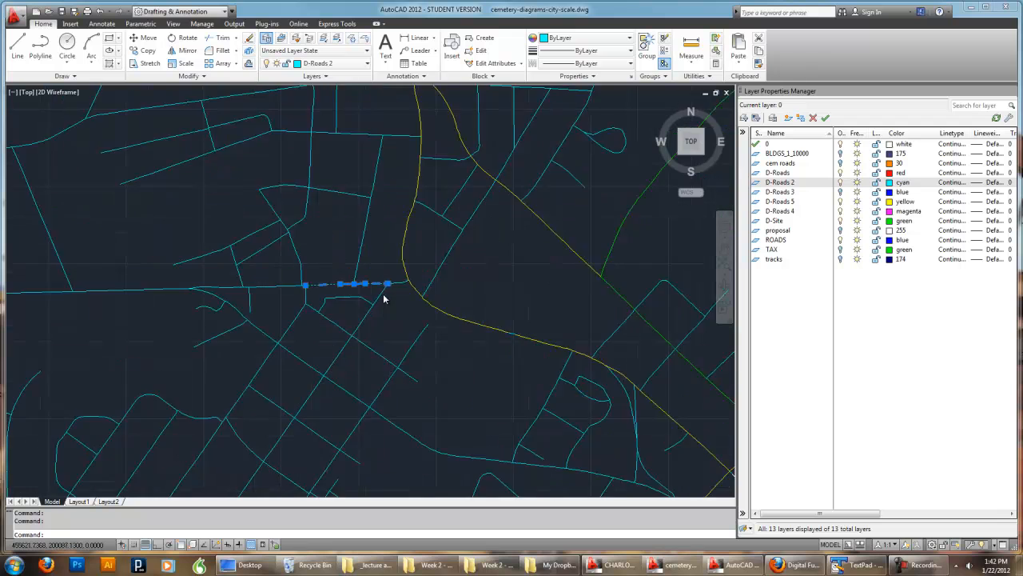
pyautogui.click(413, 277)
pyautogui.click(411, 271)
pyautogui.scroll(-4, 411, 270)
pyautogui.moveTo(279, 262); pyautogui.dragTo(401, 284, button='middle')
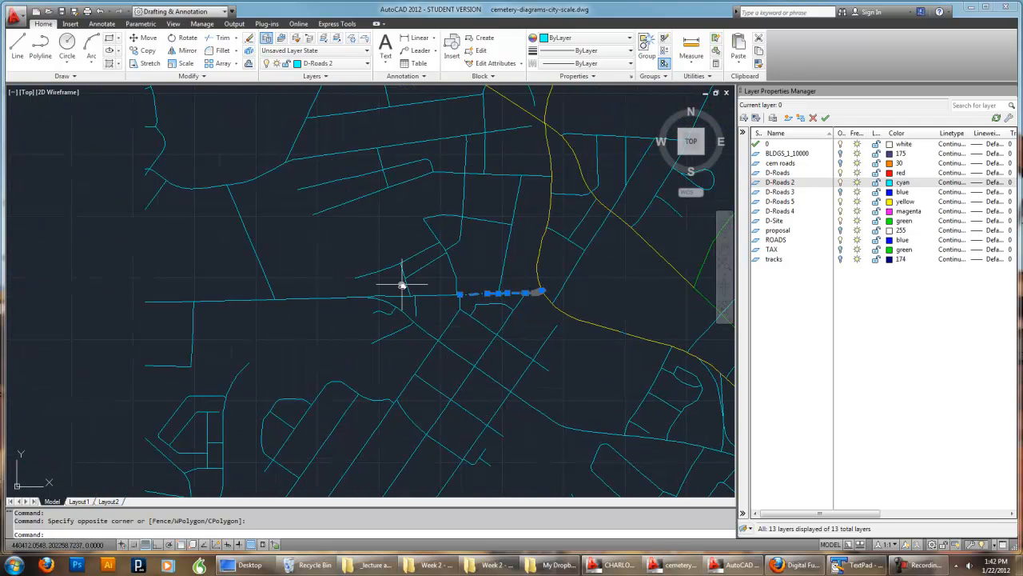
# Extend the selection along the east-west road's remaining segments to the western edge of the road map
pyautogui.click(445, 304)
pyautogui.click(434, 285)
pyautogui.scroll(3, 392, 294)
pyautogui.click(400, 308)
pyautogui.click(396, 283)
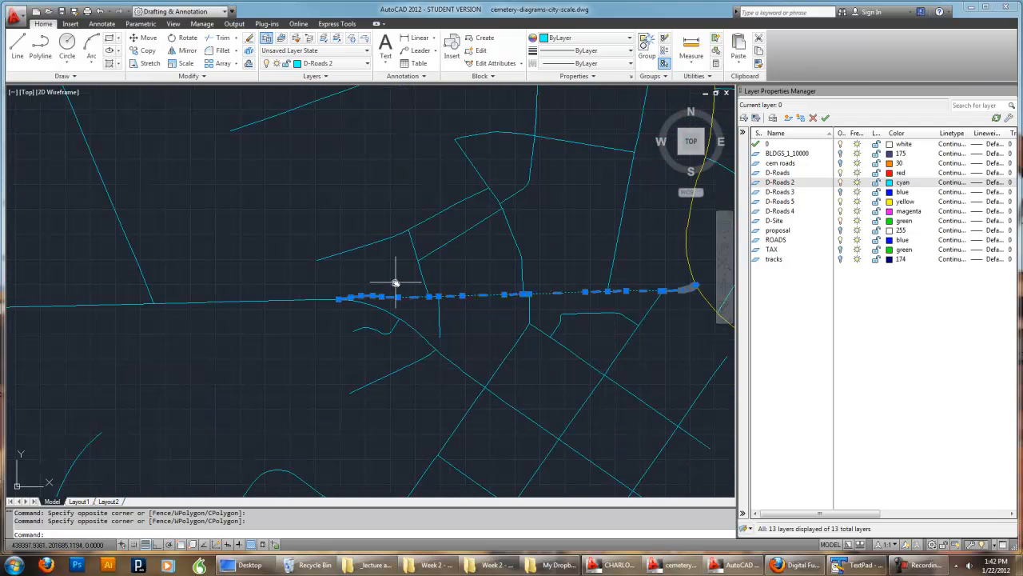
pyautogui.click(321, 310)
pyautogui.click(266, 291)
pyautogui.scroll(-3, 264, 292)
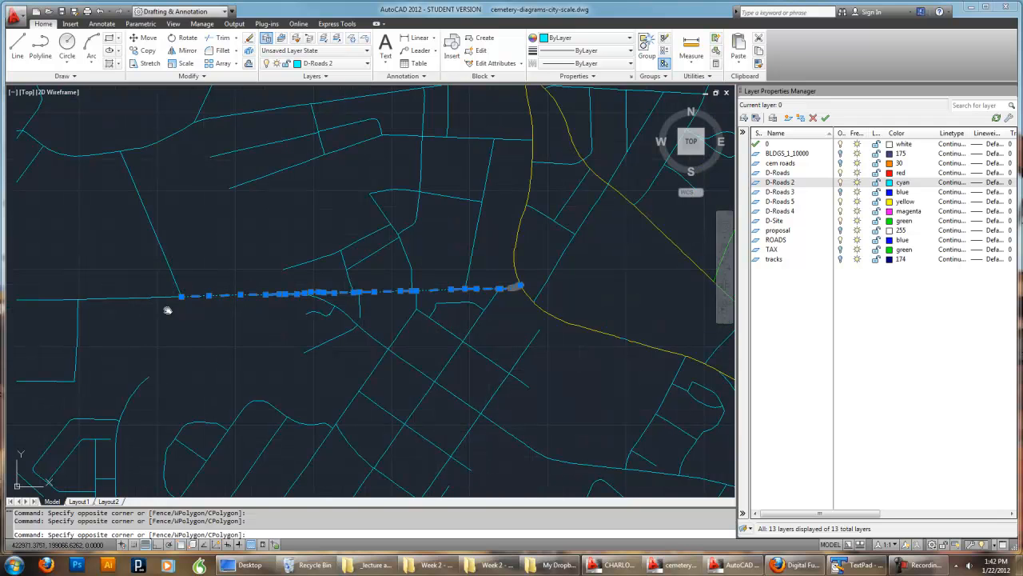
pyautogui.scroll(-2, 104, 285)
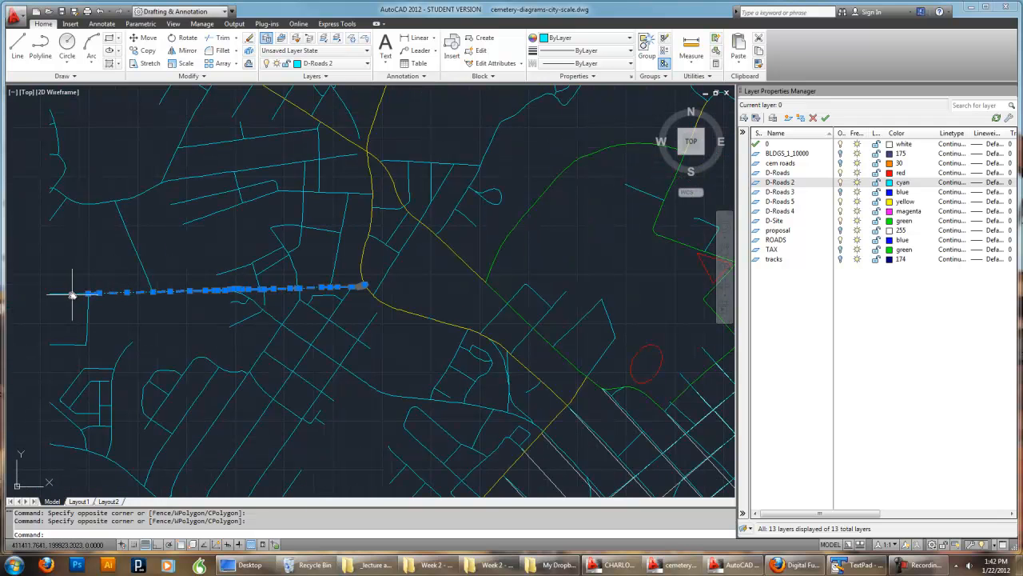
pyautogui.scroll(-3, 320, 292)
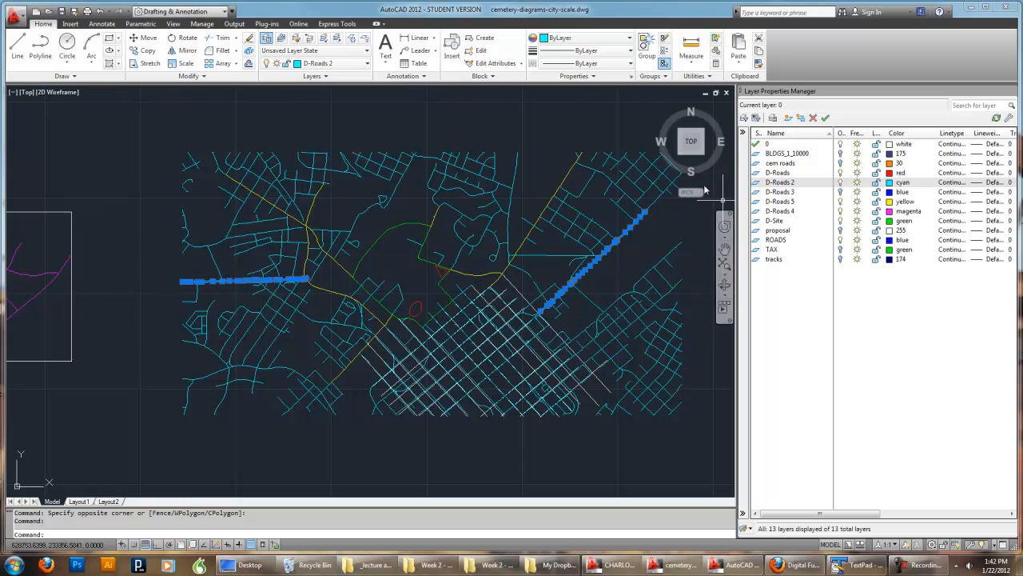
# Move the selected east-west and northeast diagonal roads to the D-Roads 5 layer and clear the selection
pyautogui.click(360, 63)
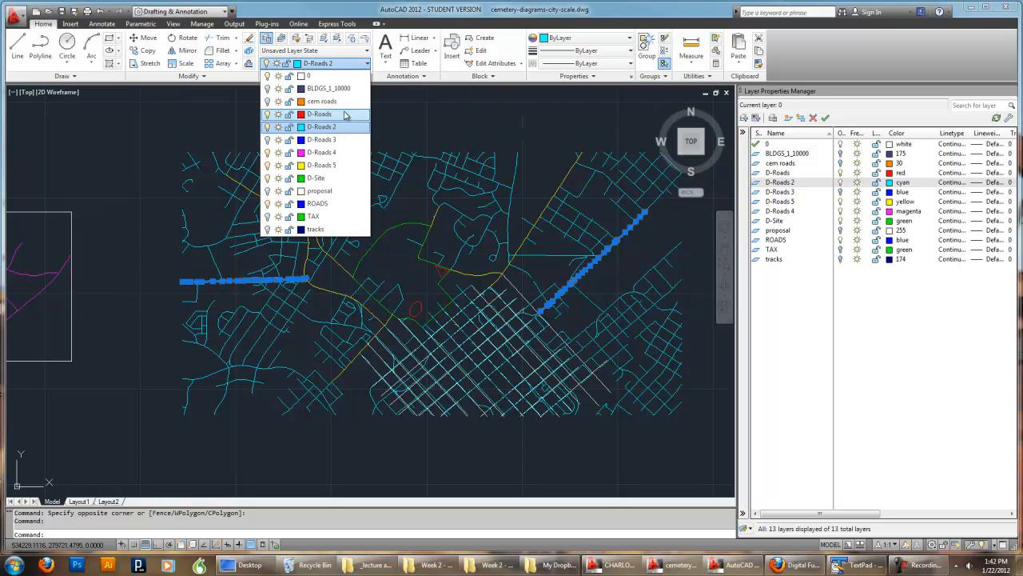
pyautogui.click(331, 165)
pyautogui.press('Escape')
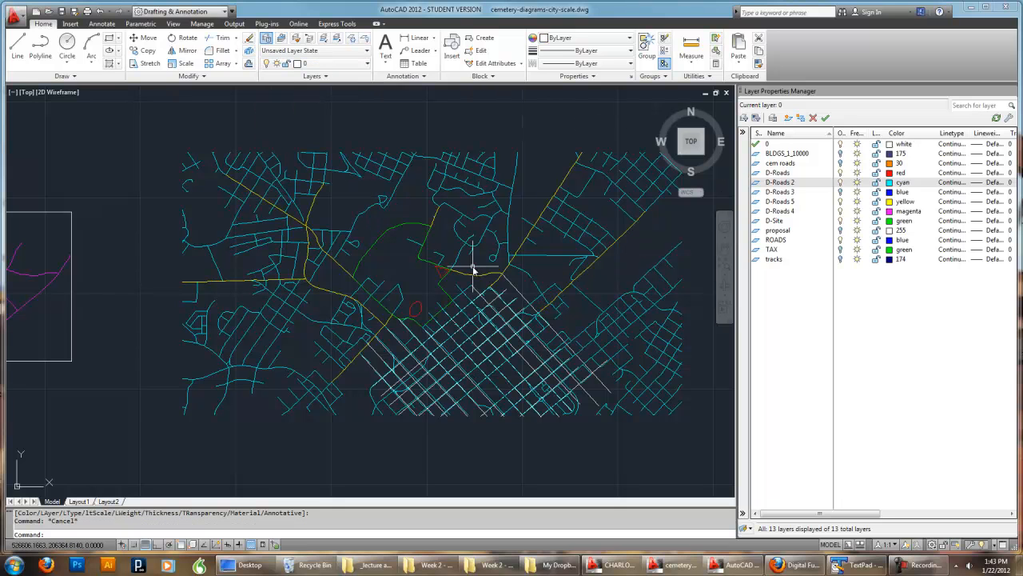
# Turn off the D-Roads 2 layer, and switch the D-Site layer off and back on to check the site outline
pyautogui.moveTo(612, 251); pyautogui.dragTo(610, 232, button='middle')
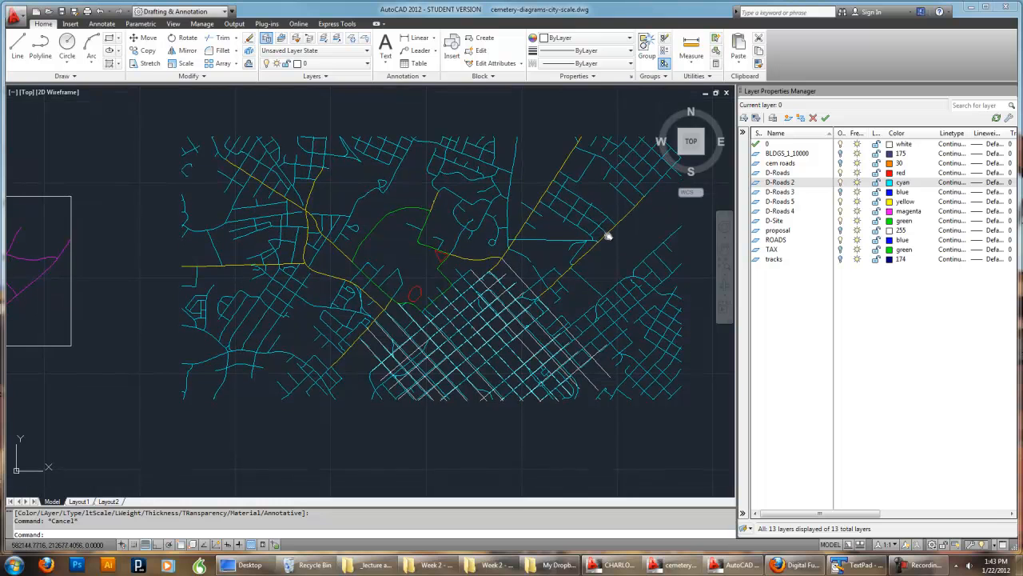
pyautogui.click(841, 184)
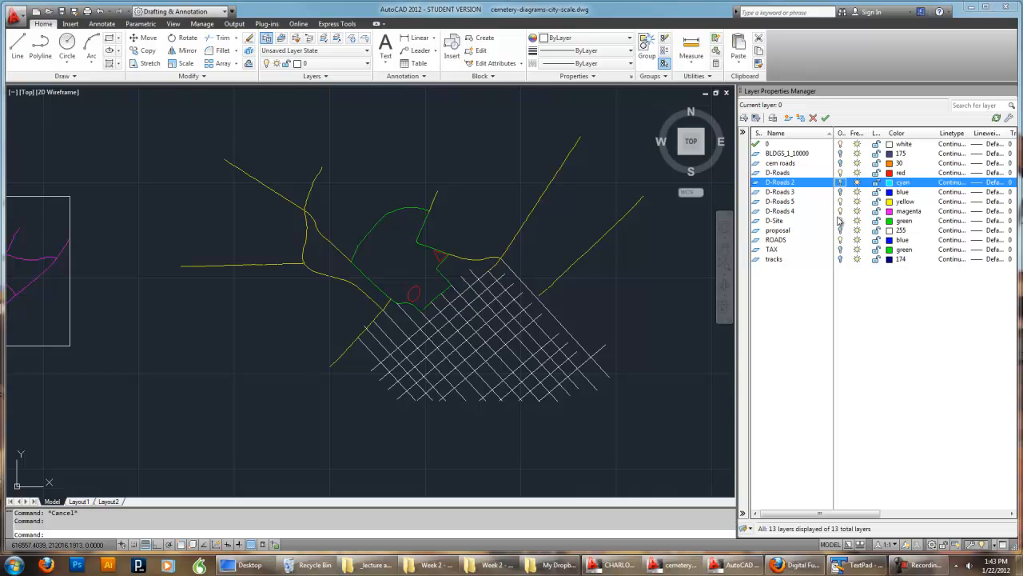
pyautogui.click(840, 221)
pyautogui.click(840, 221)
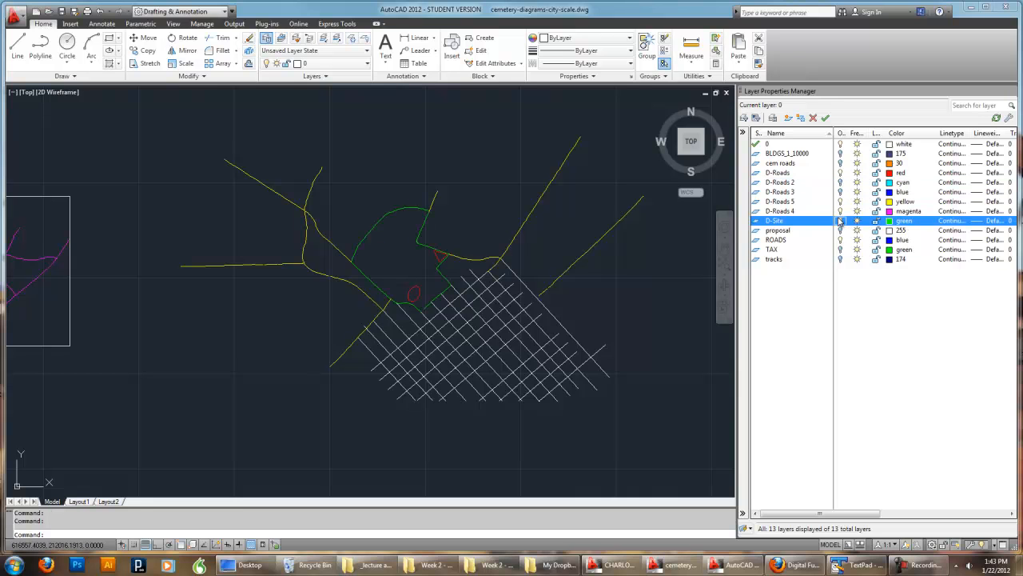
# Make D-Site the current layer and draw a line with object snap on, closing the gap at the site outline's southern corner
pyautogui.scroll(5, 472, 295)
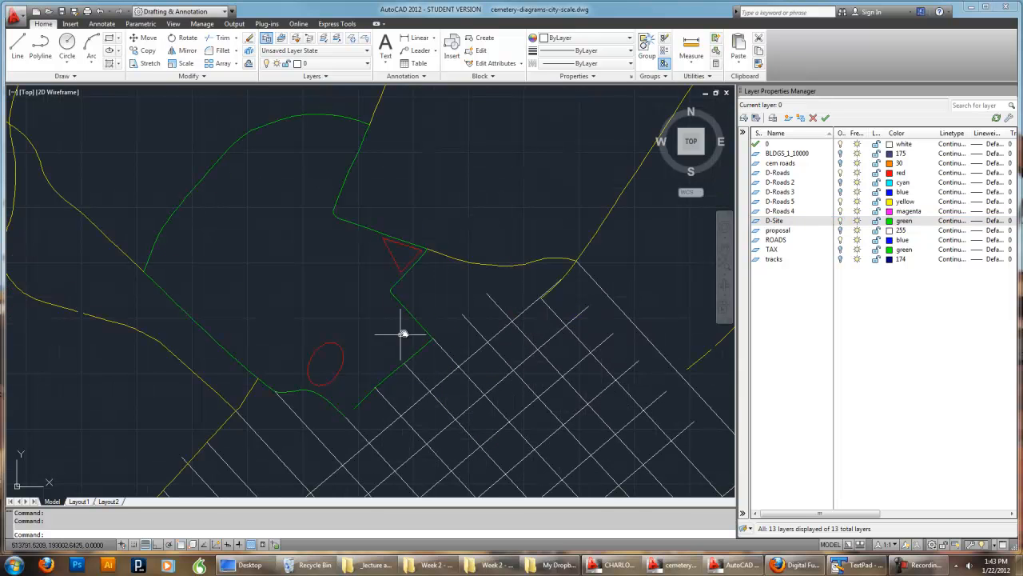
pyautogui.click(320, 63)
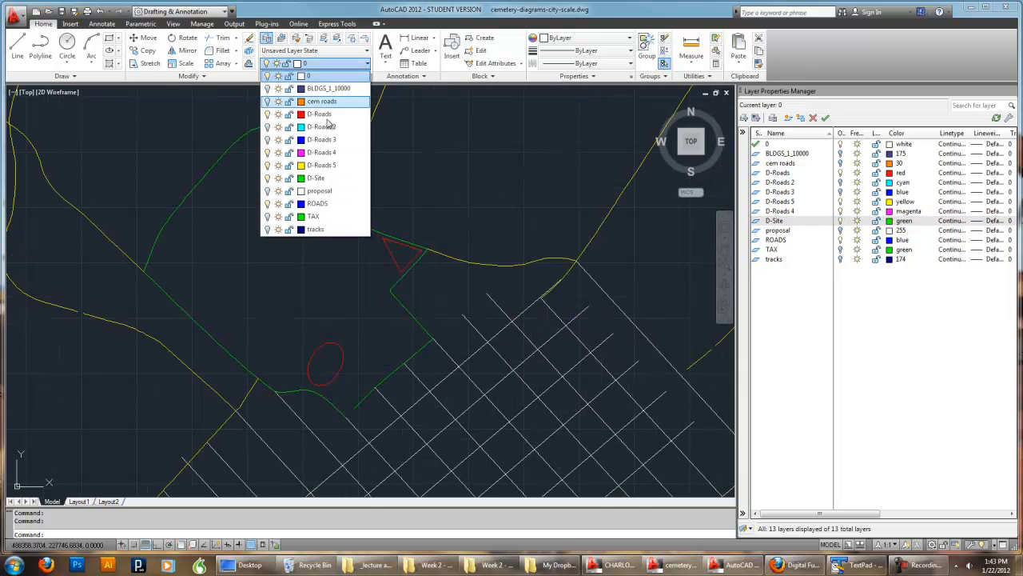
pyautogui.click(324, 177)
pyautogui.click(18, 48)
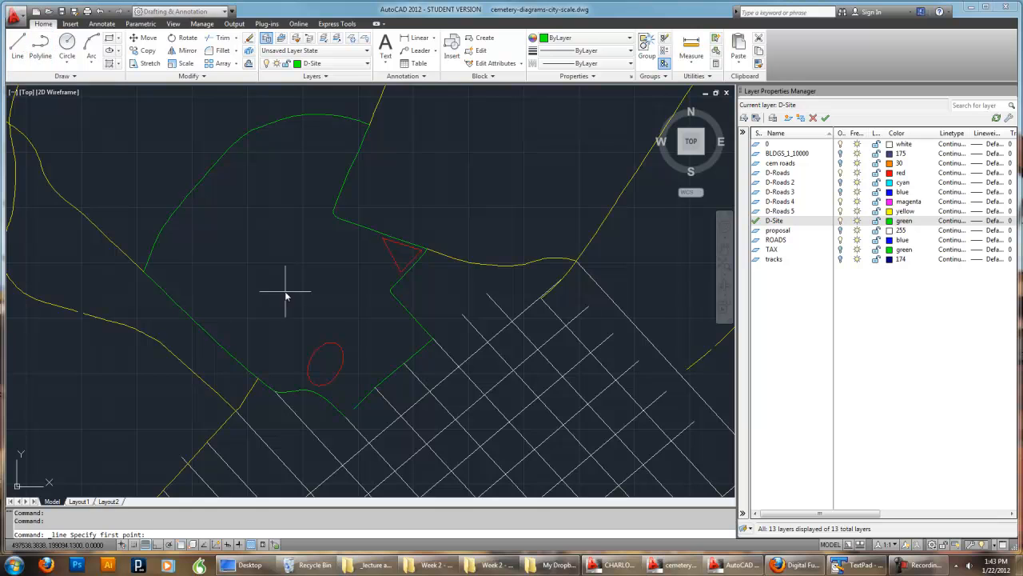
pyautogui.scroll(3, 370, 453)
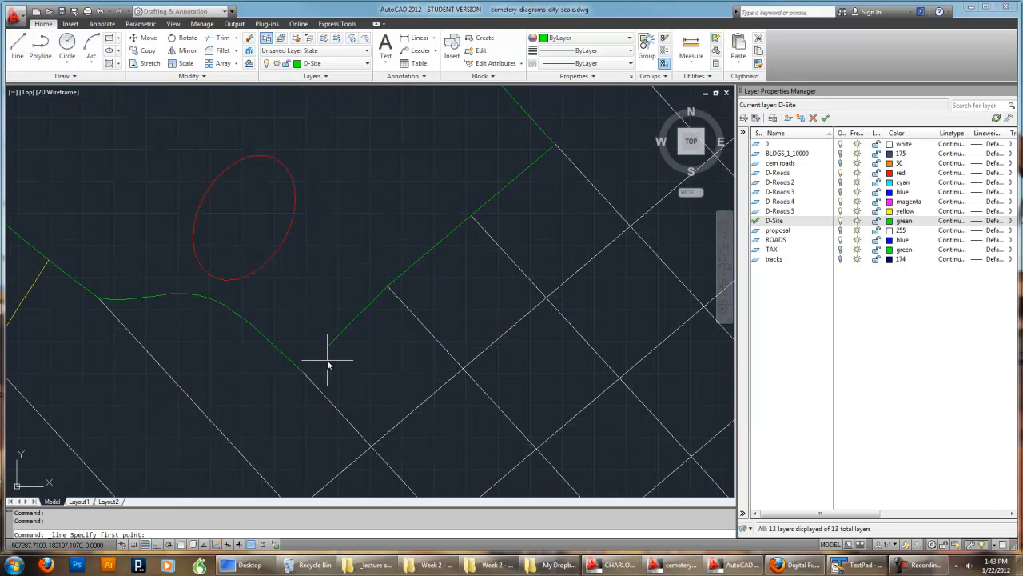
pyautogui.click(170, 545)
pyautogui.click(327, 346)
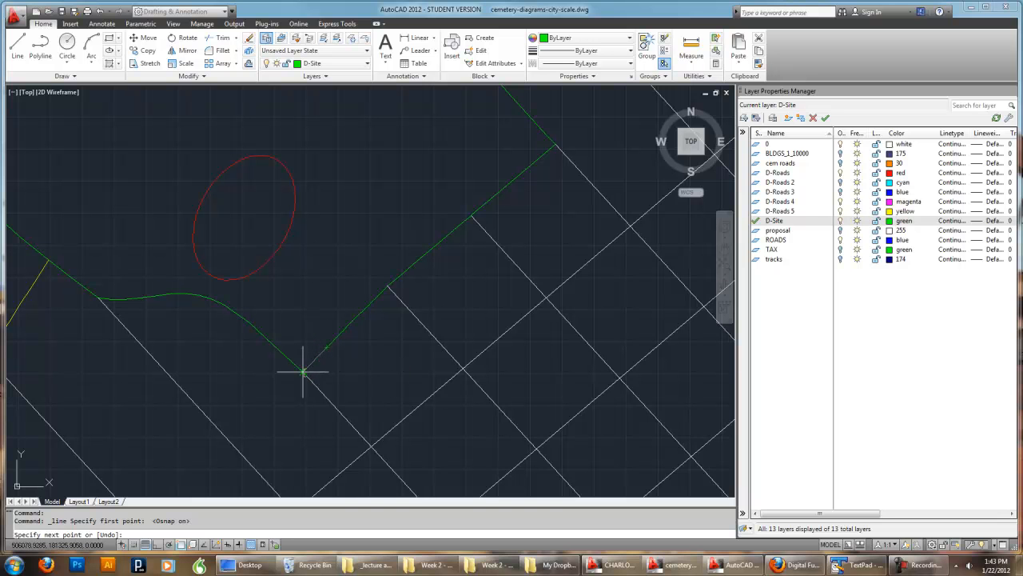
pyautogui.click(307, 372)
pyautogui.rightClick(309, 373)
pyautogui.click(321, 379)
# Turn off layers 0, D-Roads, D-Site and D-Roads 5, accepting that the current layer is hidden
pyautogui.scroll(-5, 507, 365)
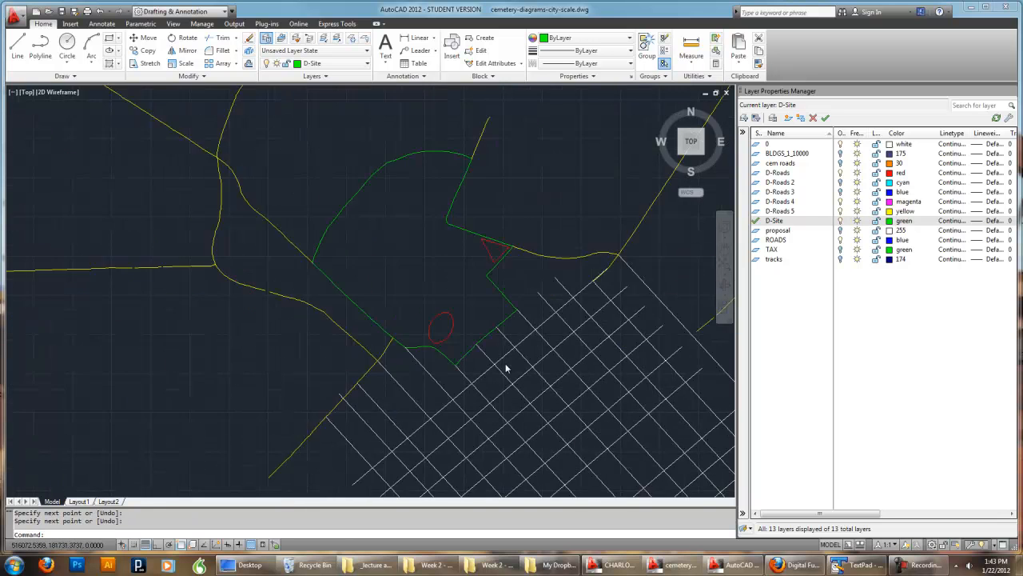
pyautogui.moveTo(582, 395)
pyautogui.mouseDown(button='middle')
pyautogui.moveTo(542, 354)
pyautogui.moveTo(618, 365)
pyautogui.mouseUp(button='middle')
pyautogui.scroll(-2, 615, 364)
pyautogui.moveTo(398, 355); pyautogui.dragTo(577, 356, button='middle')
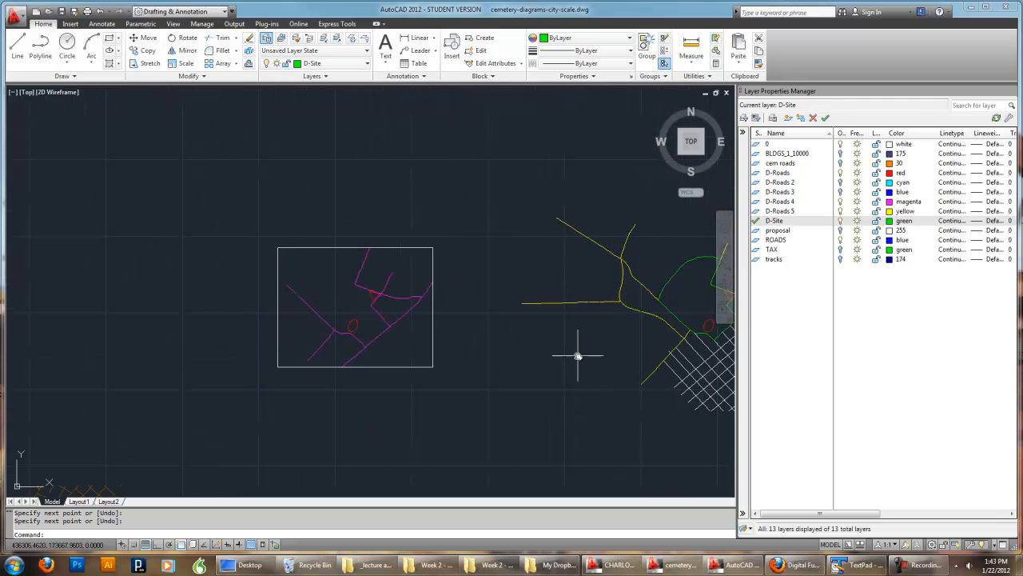
pyautogui.moveTo(509, 265); pyautogui.dragTo(372, 275, button='middle')
pyautogui.moveTo(677, 255); pyautogui.dragTo(551, 230, button='middle')
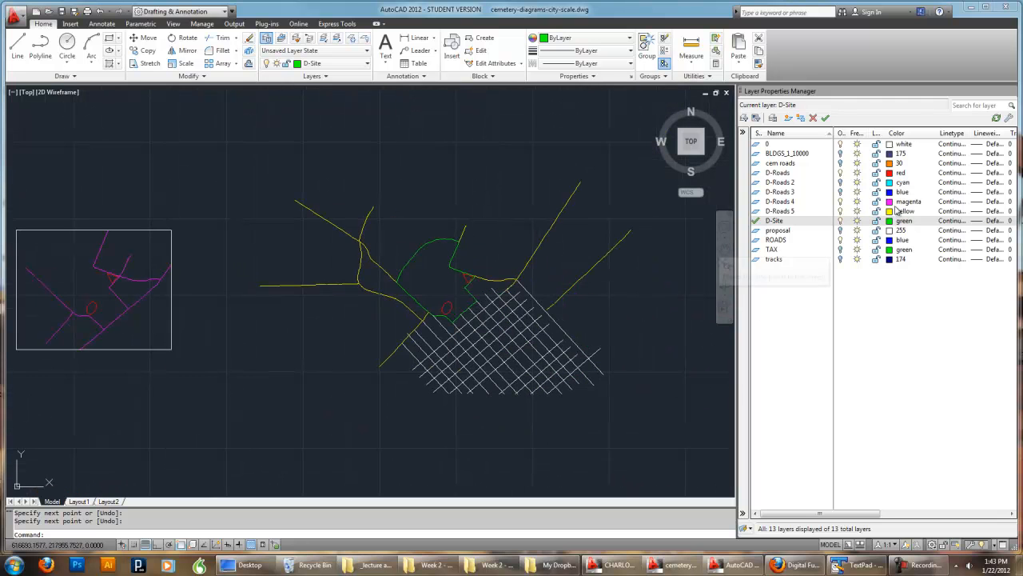
pyautogui.click(840, 144)
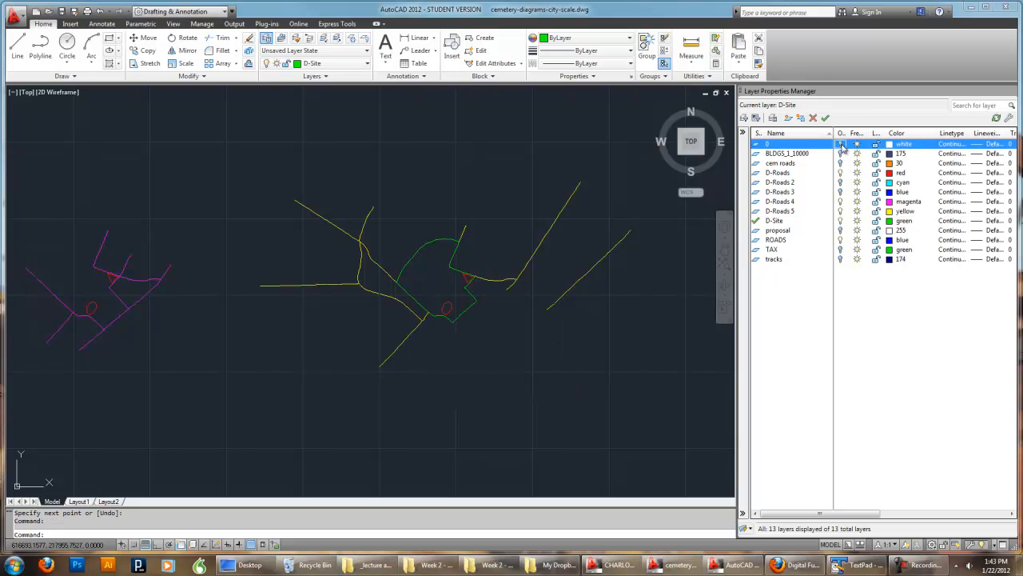
pyautogui.click(840, 173)
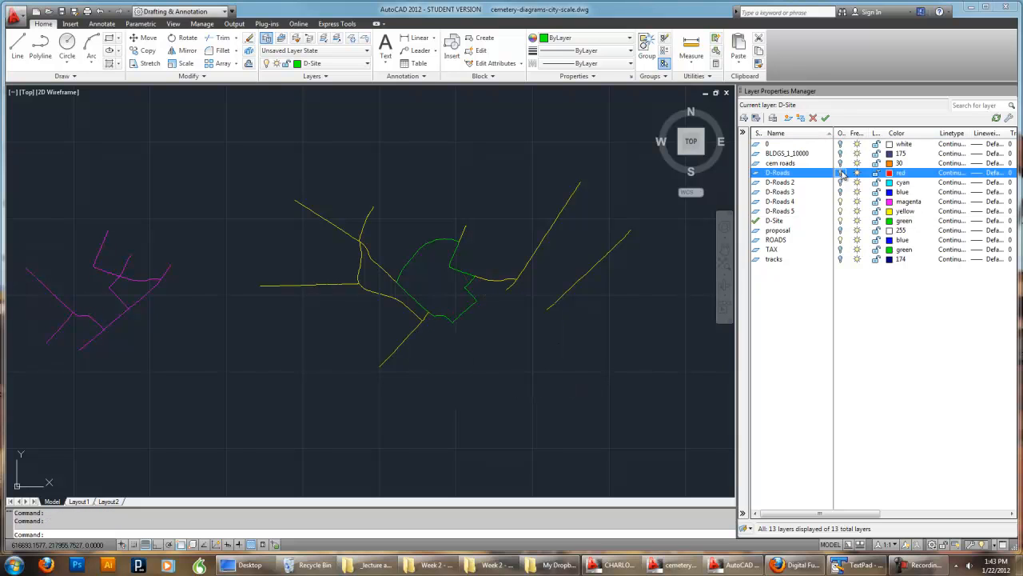
pyautogui.click(840, 221)
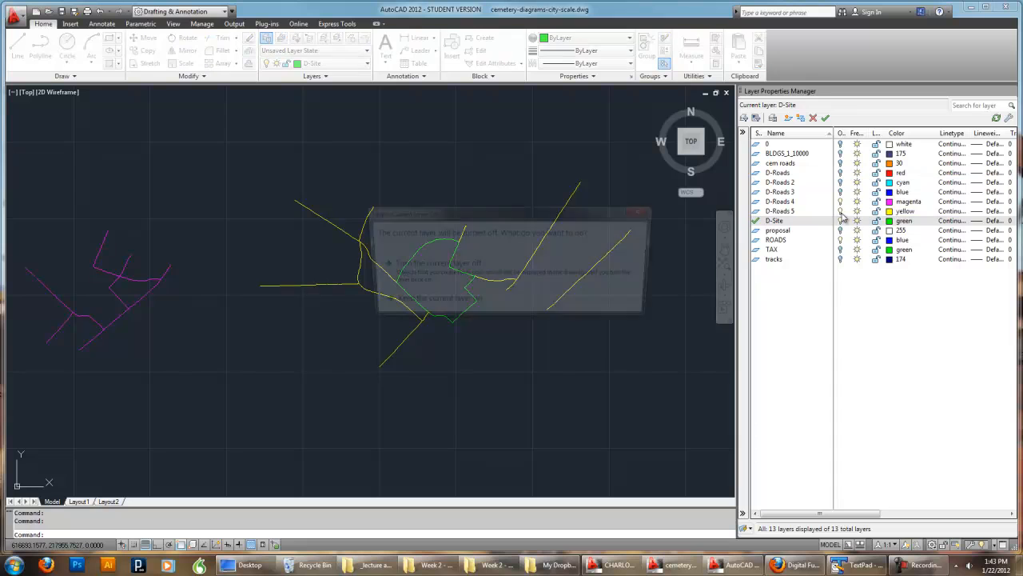
pyautogui.click(559, 275)
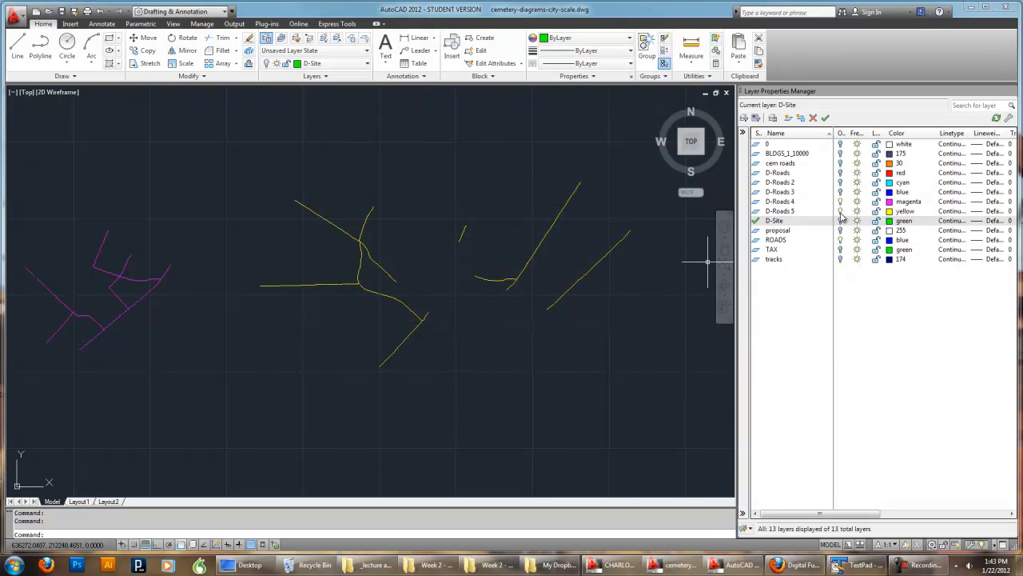
pyautogui.click(840, 211)
# Turn on the D-Roads 2 layer and erase its easternmost copy of the road network
pyautogui.click(840, 182)
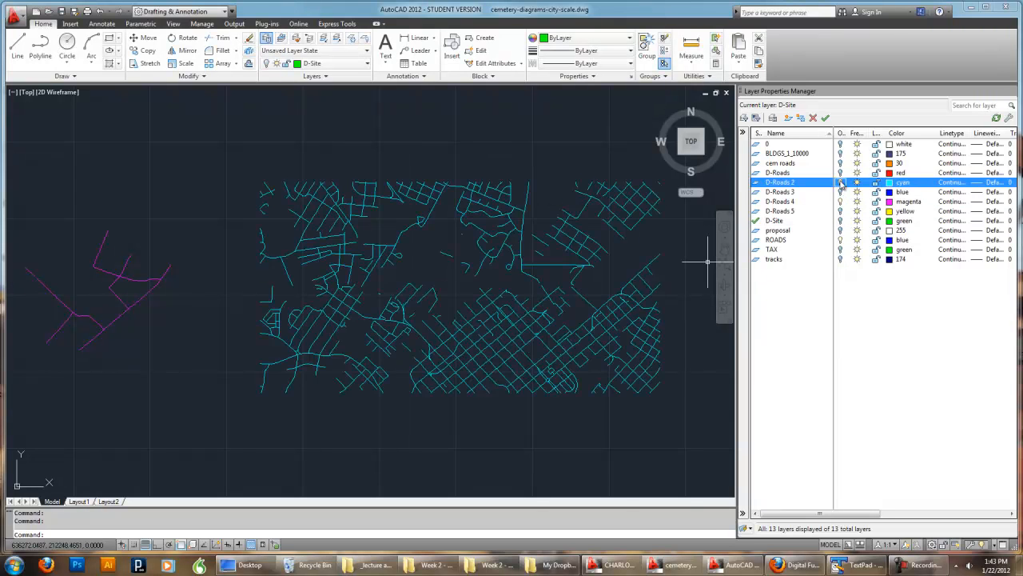
pyautogui.scroll(-3, 686, 293)
pyautogui.scroll(2, 617, 296)
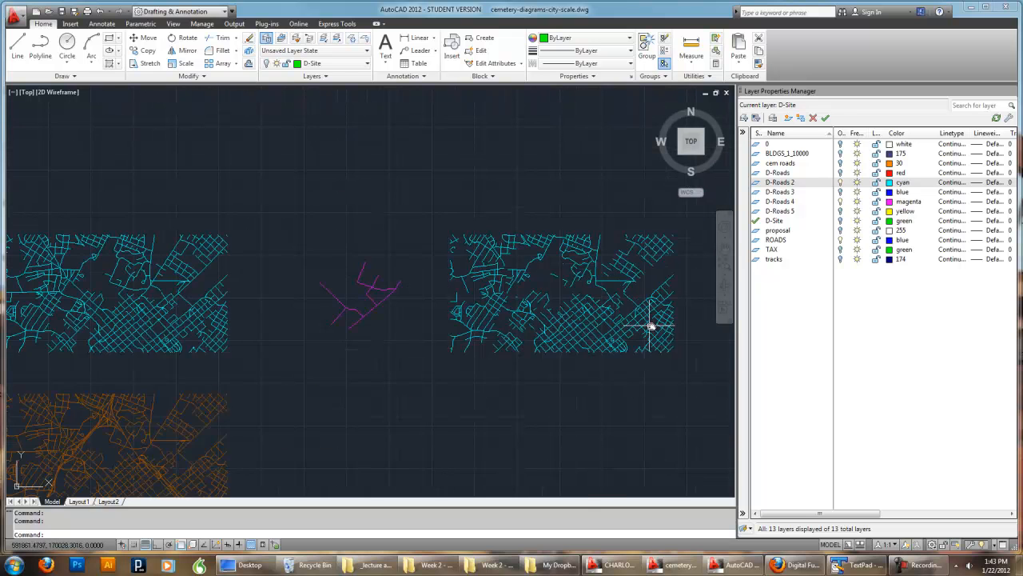
pyautogui.moveTo(648, 327); pyautogui.dragTo(543, 310, button='middle')
pyautogui.click(597, 356)
pyautogui.click(336, 167)
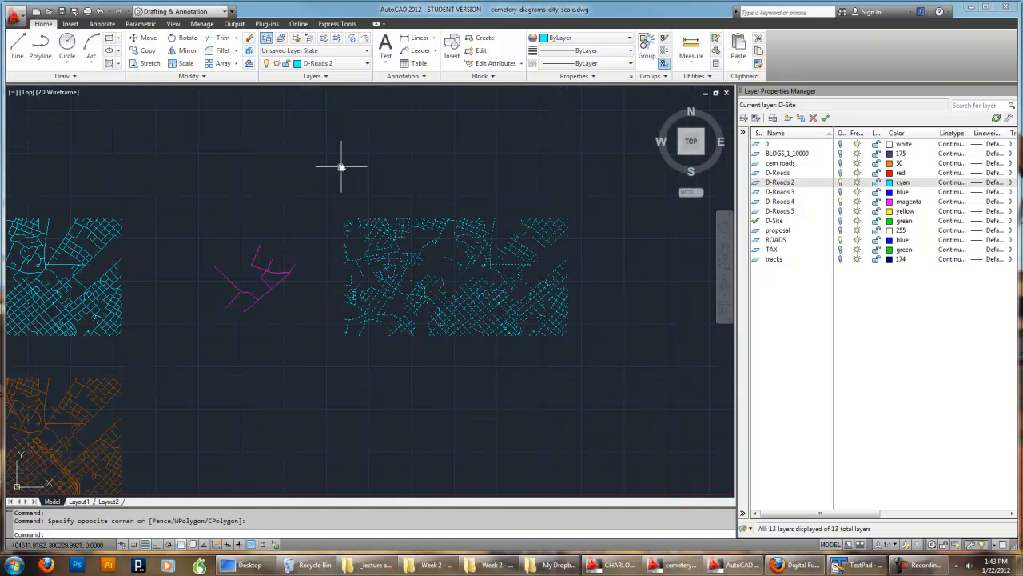
pyautogui.press('Delete')
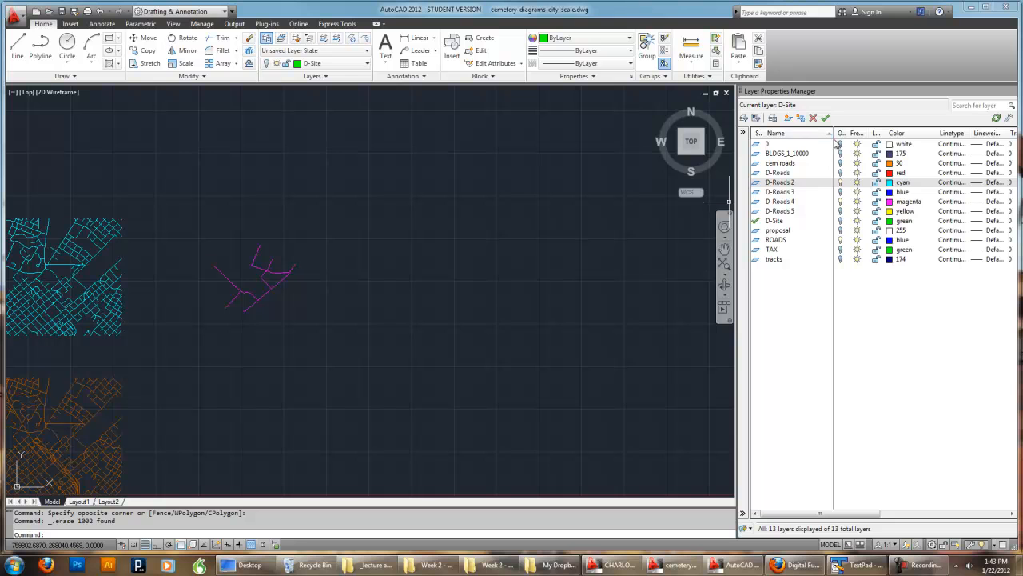
# Turn on layer 0, create a layer named D-Roads 6 with the street grid selected, and clear the selection
pyautogui.click(840, 144)
pyautogui.click(840, 144)
pyautogui.click(598, 388)
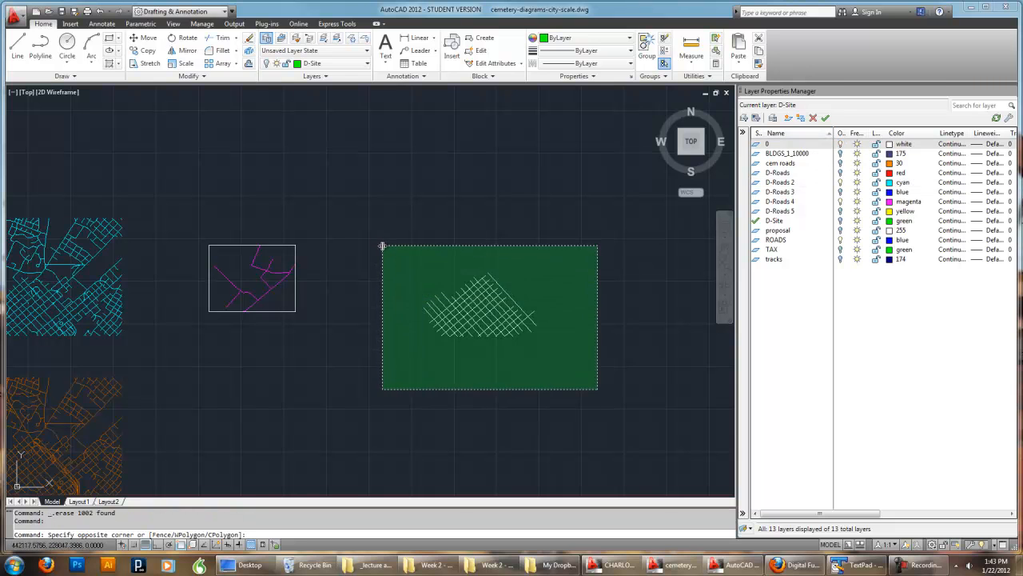
pyautogui.click(363, 223)
pyautogui.click(789, 119)
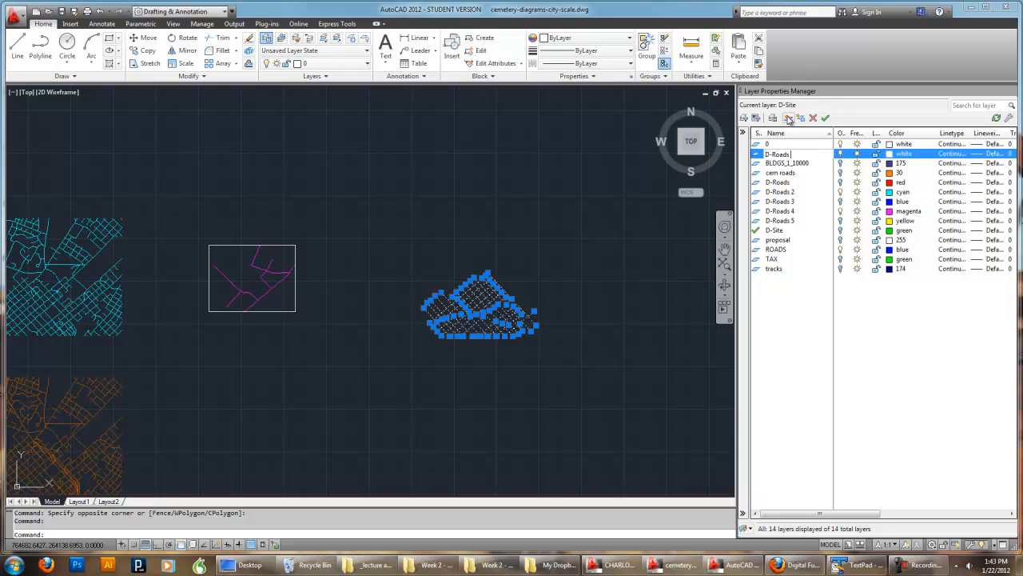
pyautogui.press('Return')
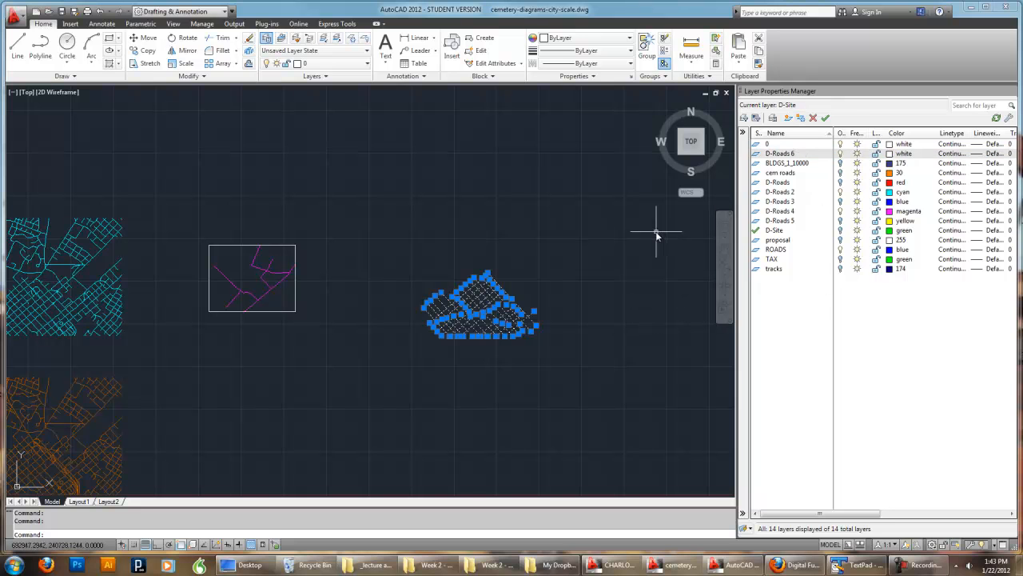
pyautogui.moveTo(413, 231); pyautogui.dragTo(462, 235, button='middle')
pyautogui.press('Escape')
pyautogui.press('Escape')
pyautogui.moveTo(523, 226); pyautogui.dragTo(502, 238, button='middle')
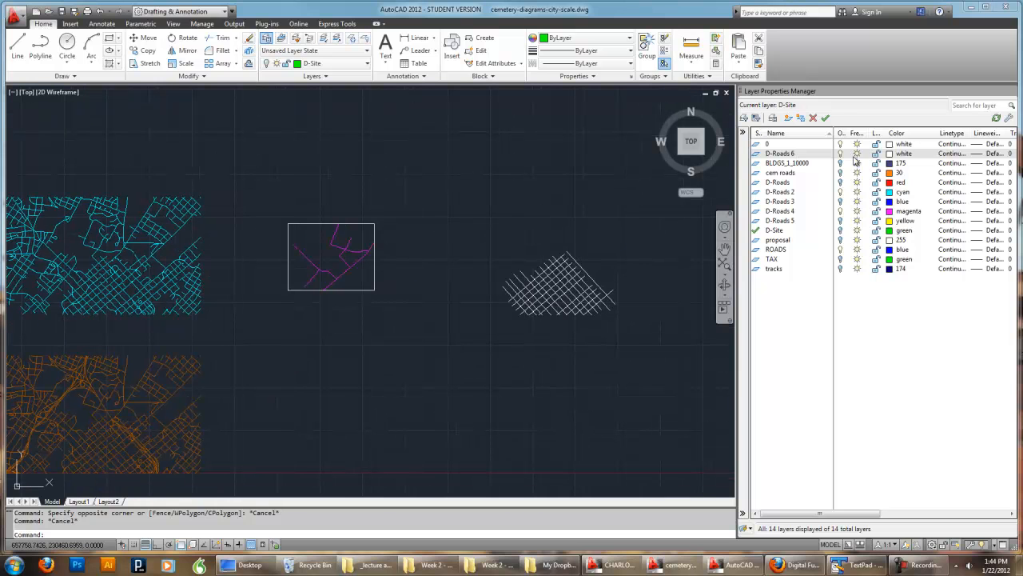
# Sort the layer list by name in descending order
pyautogui.click(814, 152)
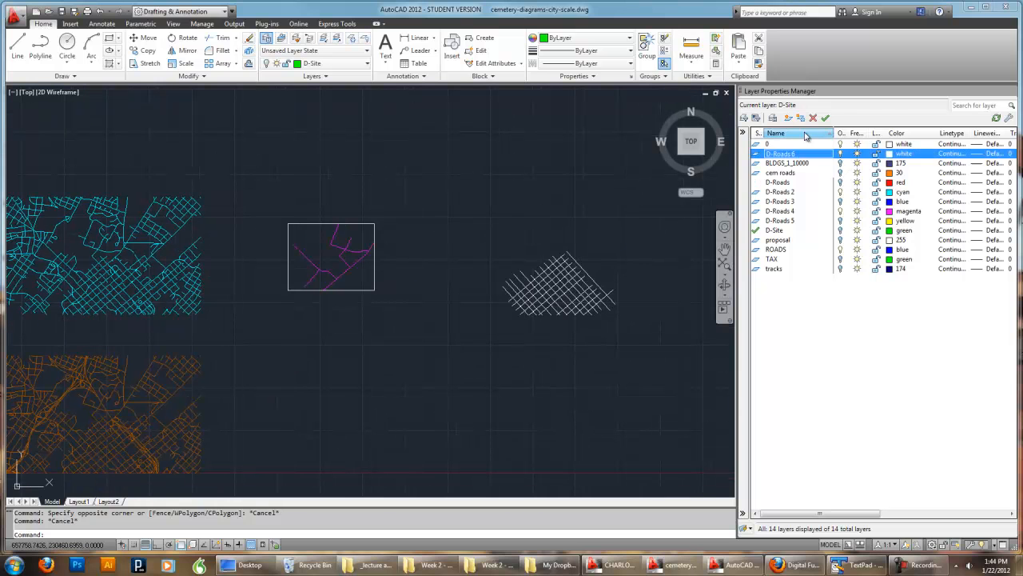
pyautogui.click(806, 134)
pyautogui.click(807, 135)
pyautogui.click(806, 134)
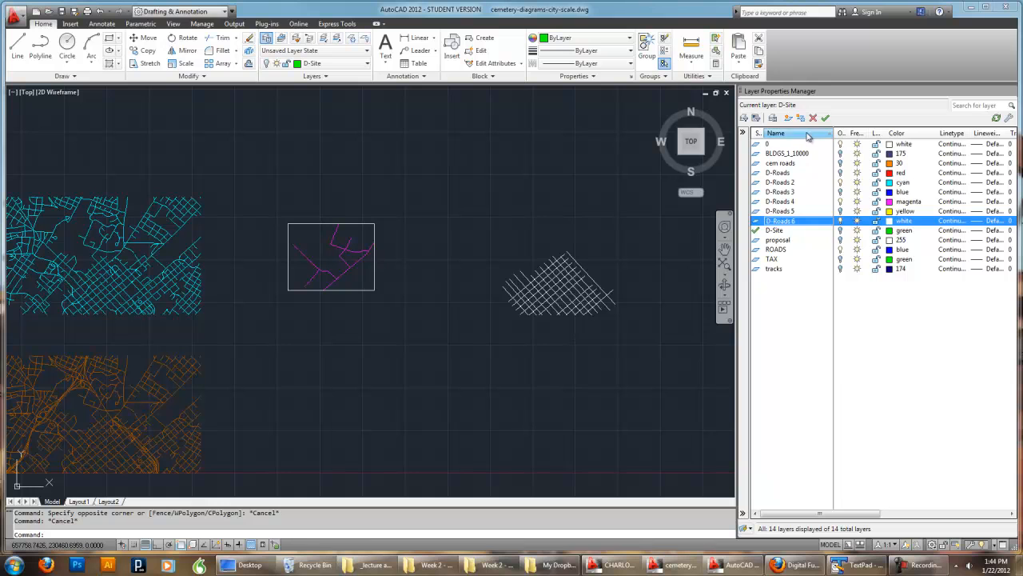
# Turn on the D-Site, D-Roads 5, D-Roads 3 and D-Roads layers
pyautogui.click(841, 182)
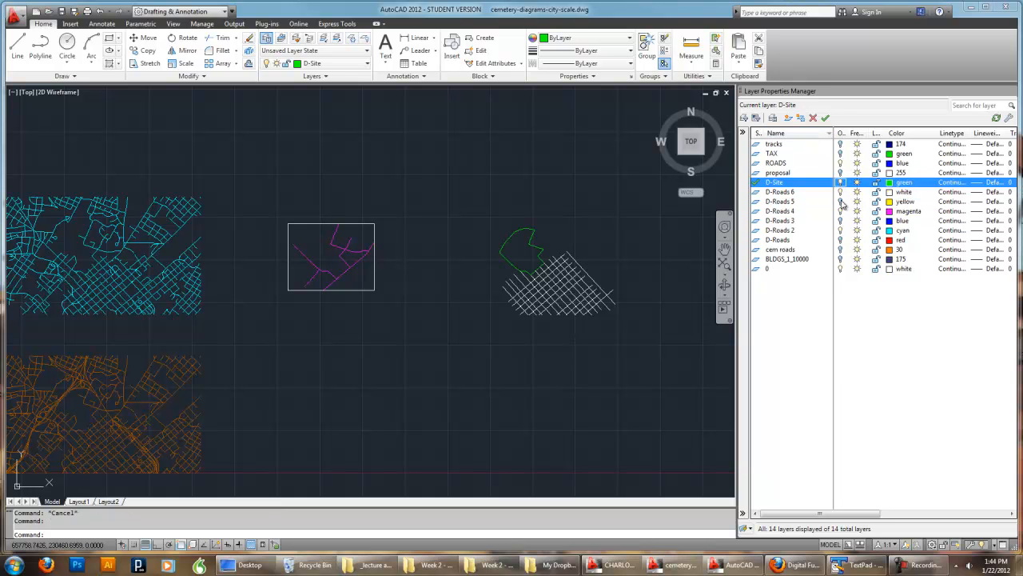
pyautogui.click(840, 202)
pyautogui.click(841, 221)
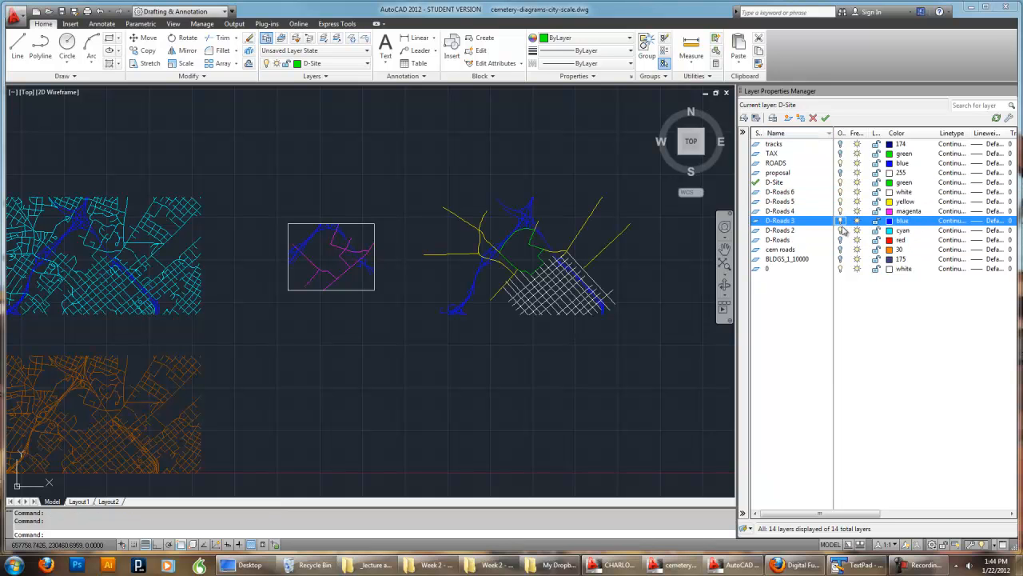
pyautogui.click(840, 240)
# Examine the set of city-scale diagrams, comparing the connecting roads and street grid with the framed close-up and the full road networks
pyautogui.moveTo(486, 359); pyautogui.dragTo(486, 394, button='middle')
pyautogui.scroll(5, 631, 303)
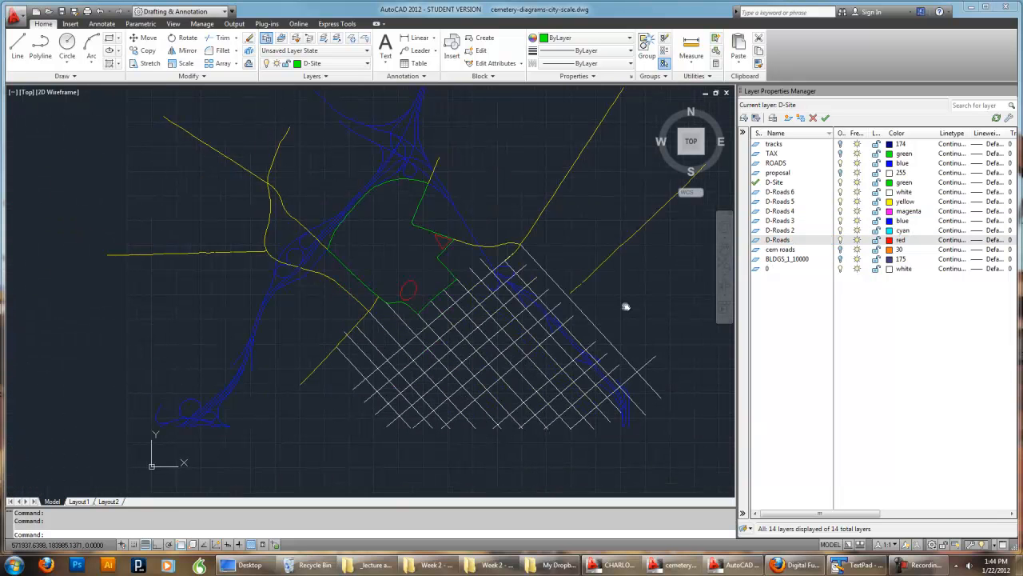
pyautogui.moveTo(626, 306); pyautogui.dragTo(623, 323, button='middle')
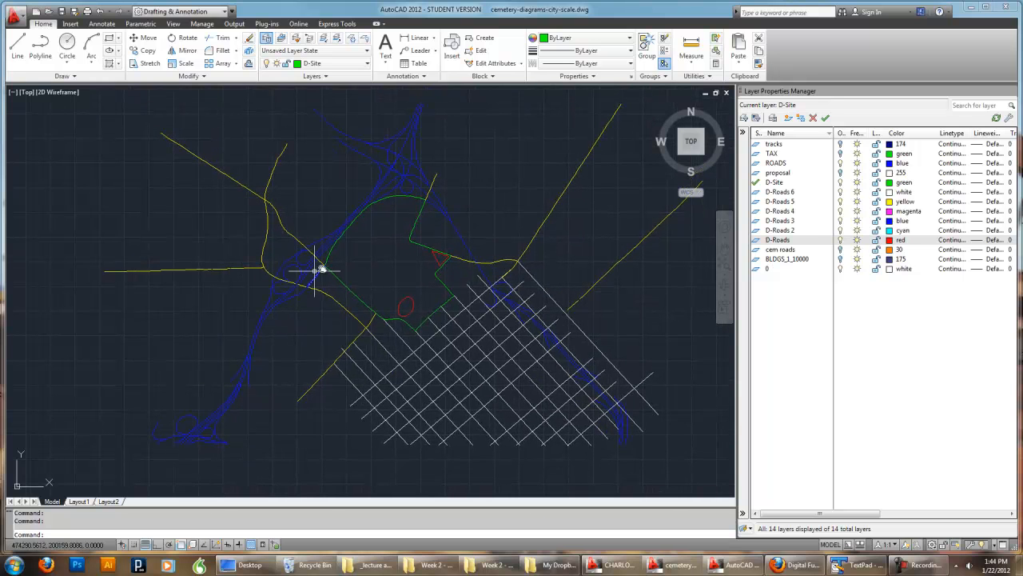
pyautogui.moveTo(258, 339)
pyautogui.mouseDown(button='middle')
pyautogui.moveTo(441, 338)
pyautogui.moveTo(304, 331)
pyautogui.mouseUp(button='middle')
pyautogui.moveTo(420, 344); pyautogui.dragTo(290, 343, button='middle')
pyautogui.scroll(-2, 290, 343)
pyautogui.moveTo(212, 338)
pyautogui.mouseDown(button='middle')
pyautogui.moveTo(372, 339)
pyautogui.moveTo(270, 349)
pyautogui.moveTo(340, 347)
pyautogui.moveTo(469, 320)
pyautogui.mouseUp(button='middle')
pyautogui.scroll(5, 469, 319)
pyautogui.moveTo(502, 224); pyautogui.dragTo(494, 409, button='middle')
pyautogui.scroll(-5, 521, 340)
pyautogui.moveTo(246, 335); pyautogui.dragTo(542, 311, button='middle')
pyautogui.moveTo(323, 346)
pyautogui.mouseDown(button='middle')
pyautogui.moveTo(452, 332)
pyautogui.moveTo(464, 357)
pyautogui.mouseUp(button='middle')
pyautogui.scroll(4, 462, 358)
pyautogui.scroll(-8, 461, 356)
pyautogui.moveTo(573, 376); pyautogui.dragTo(335, 346, button='middle')
pyautogui.moveTo(490, 362); pyautogui.dragTo(327, 342, button='middle')
pyautogui.moveTo(503, 355); pyautogui.dragTo(387, 349, button='middle')
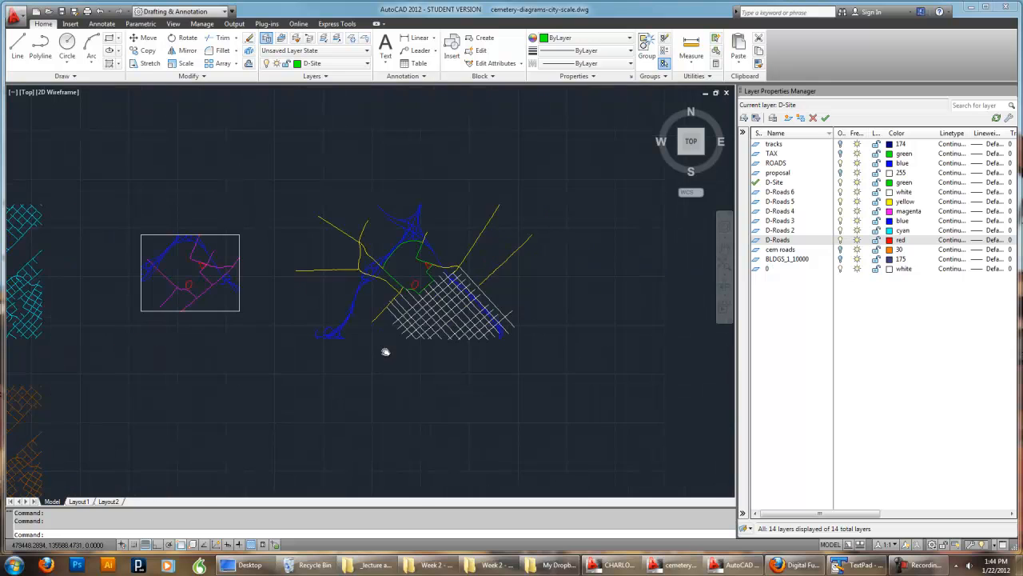
pyautogui.scroll(3, 386, 320)
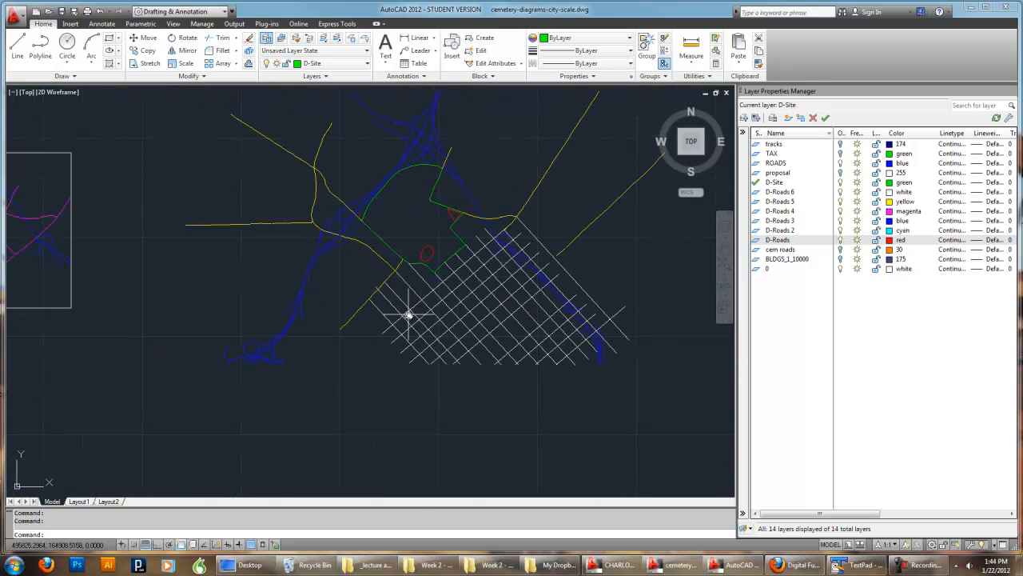
pyautogui.scroll(-6, 350, 267)
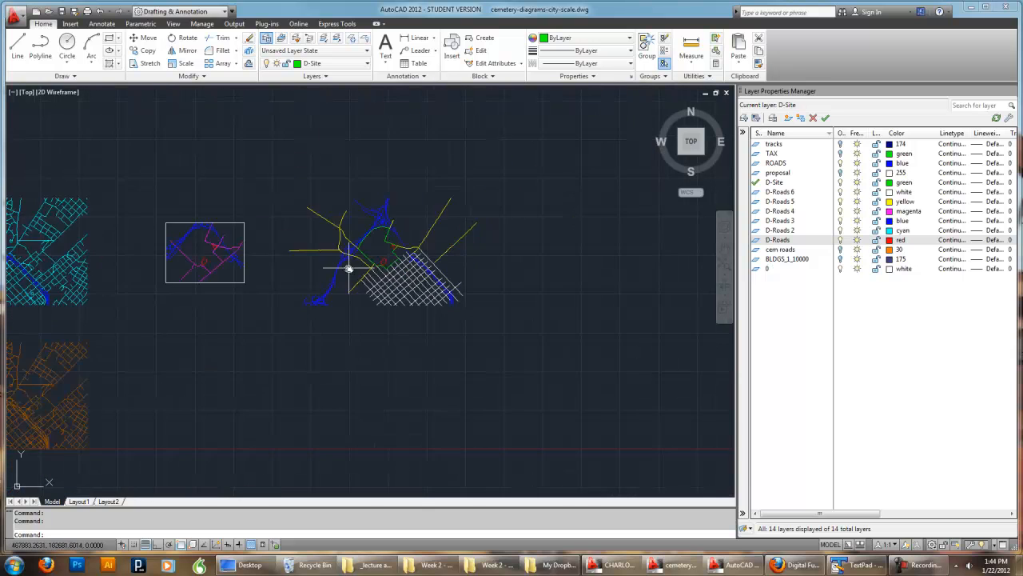
pyautogui.moveTo(206, 291); pyautogui.dragTo(358, 278, button='middle')
pyautogui.scroll(3, 358, 278)
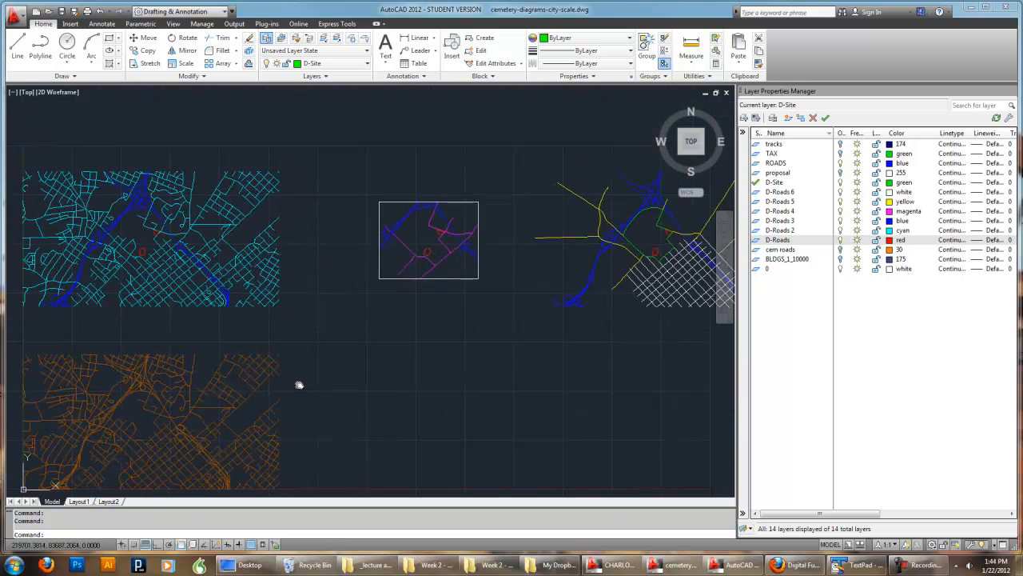
pyautogui.moveTo(283, 363); pyautogui.dragTo(284, 359, button='middle')
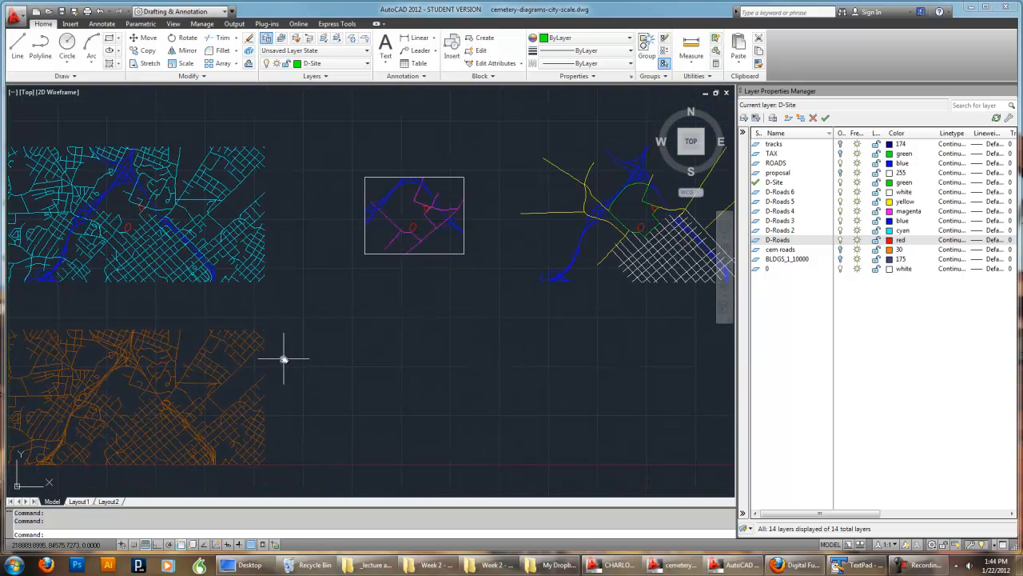
pyautogui.scroll(-2, 160, 395)
pyautogui.moveTo(144, 390); pyautogui.dragTo(229, 380, button='middle')
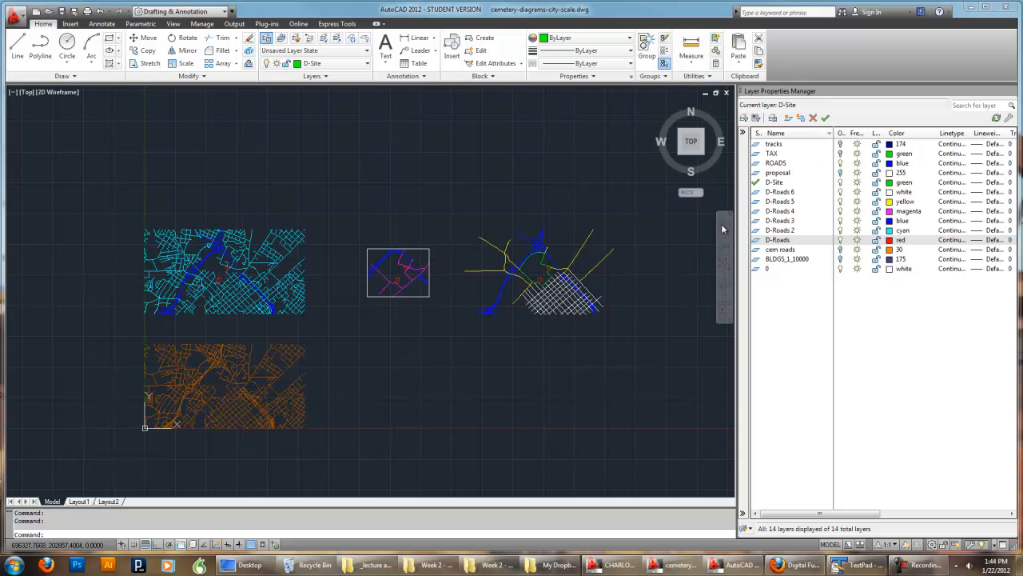
pyautogui.scroll(2, 409, 328)
pyautogui.moveTo(408, 326); pyautogui.dragTo(406, 348, button='middle')
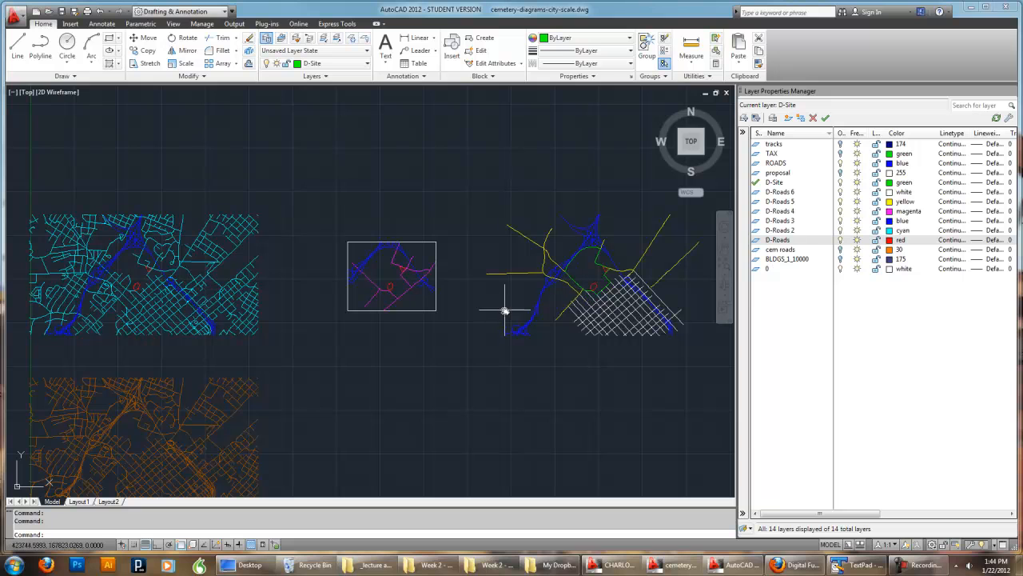
pyautogui.click(437, 325)
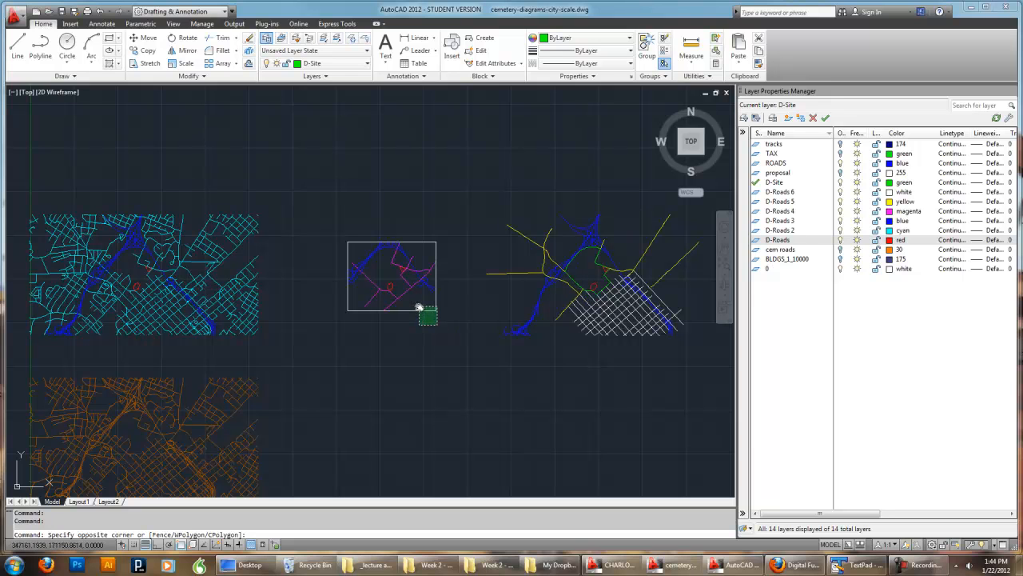
pyautogui.click(419, 308)
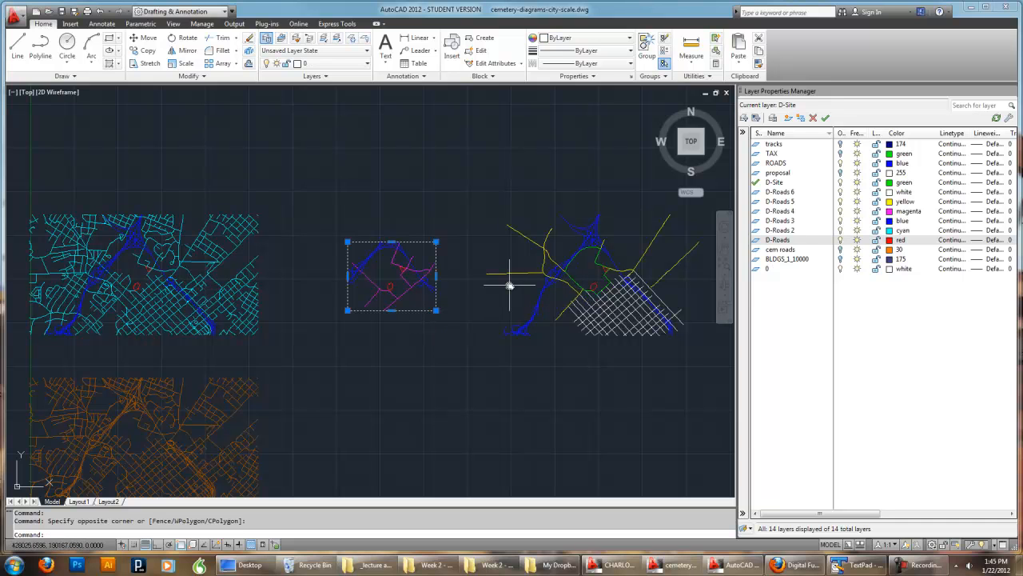
pyautogui.press('Escape')
pyautogui.click(460, 313)
pyautogui.press('Escape')
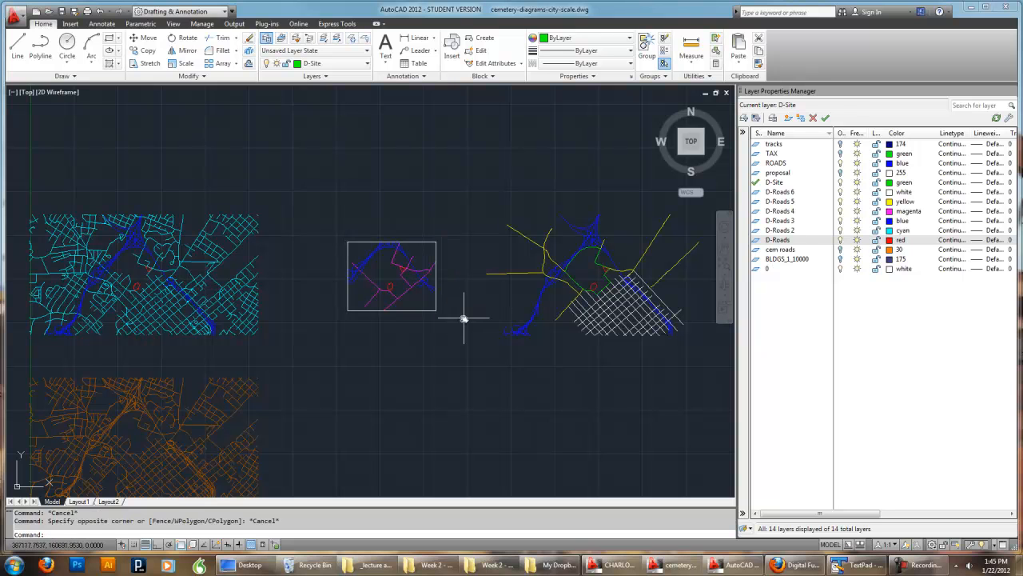
# Turn off layer 0, D-Roads, D-Roads 2, D-Roads 3, D-Roads 4, D-Roads 5 and the current D-Site layer
pyautogui.click(857, 268)
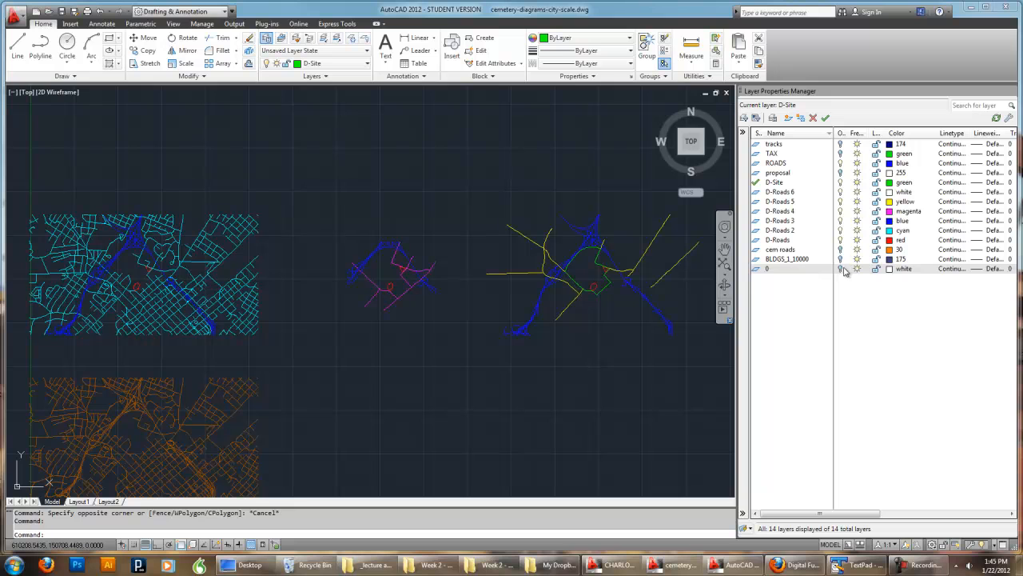
pyautogui.click(840, 240)
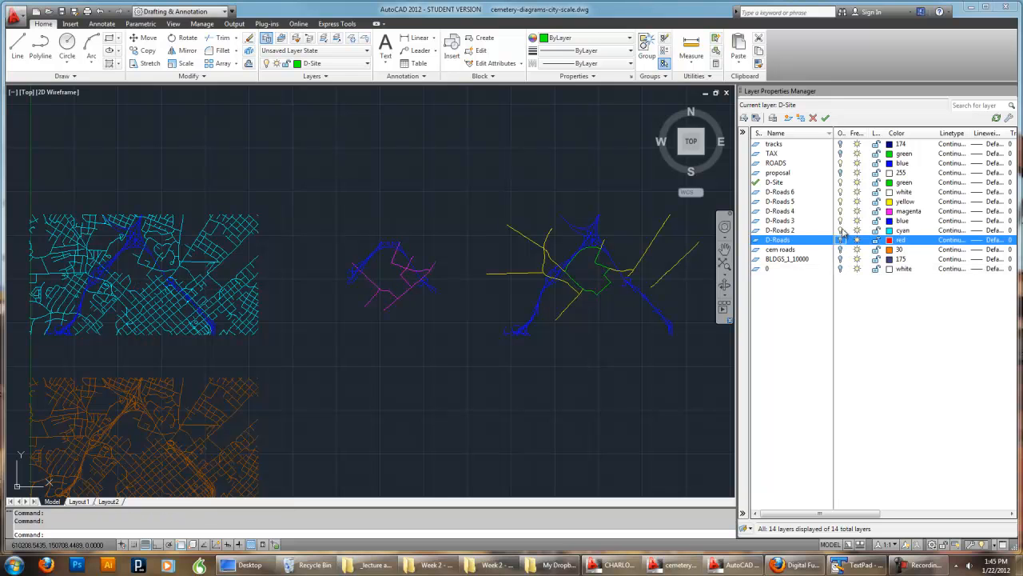
pyautogui.click(840, 230)
pyautogui.click(840, 220)
pyautogui.click(840, 211)
pyautogui.click(840, 202)
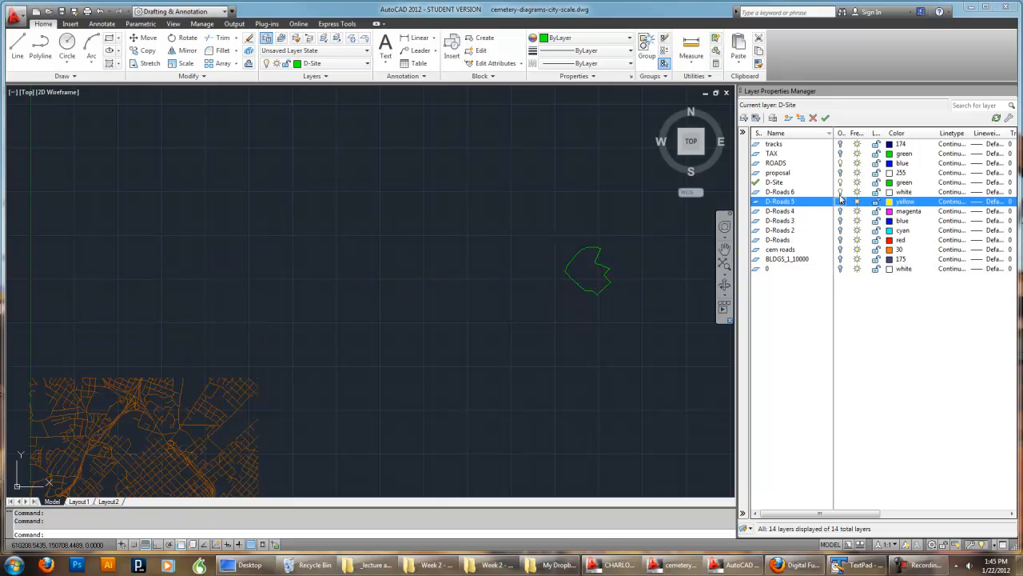
pyautogui.click(840, 182)
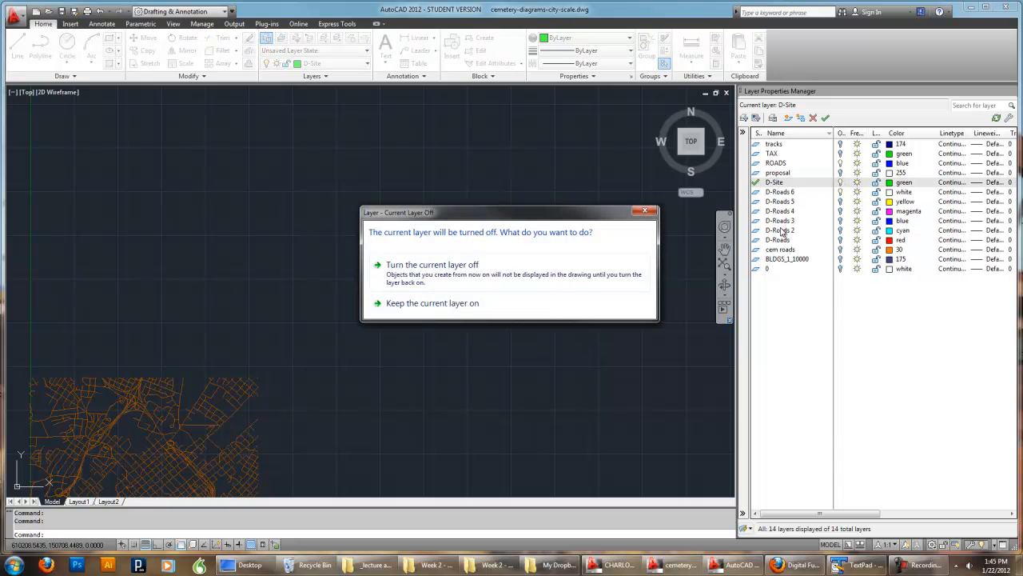
pyautogui.click(616, 276)
# Turn on layer 0, move the whole street grid onto the D-Roads 6 layer, and clear the selection
pyautogui.click(841, 269)
pyautogui.click(698, 363)
pyautogui.click(579, 256)
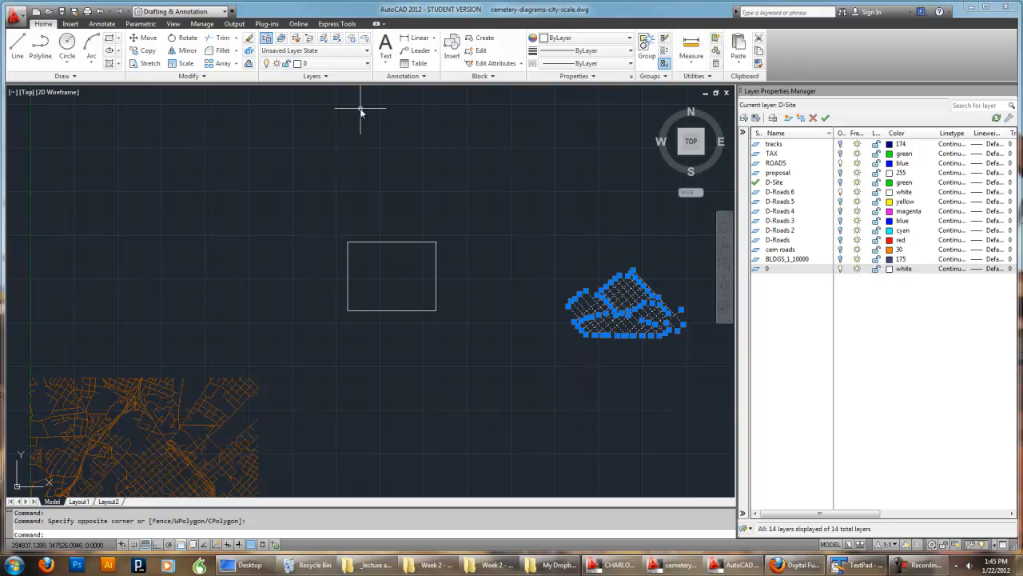
pyautogui.click(352, 63)
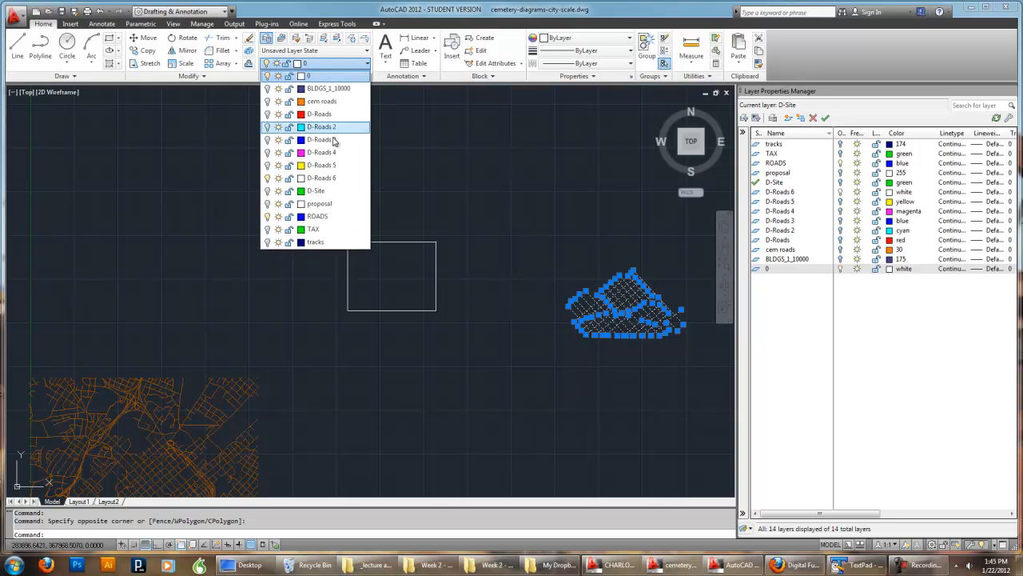
pyautogui.click(328, 177)
pyautogui.press('Escape')
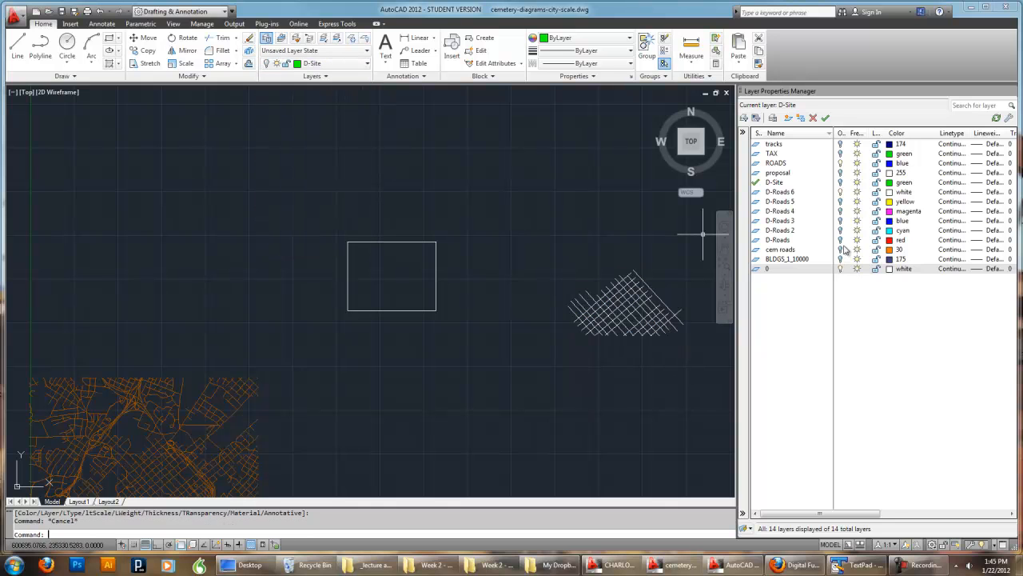
# Turn on the D-Roads, D-Roads 2, D-Roads 3, D-Roads 4, D-Roads 5 and D-Site layers
pyautogui.click(841, 240)
pyautogui.click(841, 230)
pyautogui.click(840, 221)
pyautogui.click(841, 211)
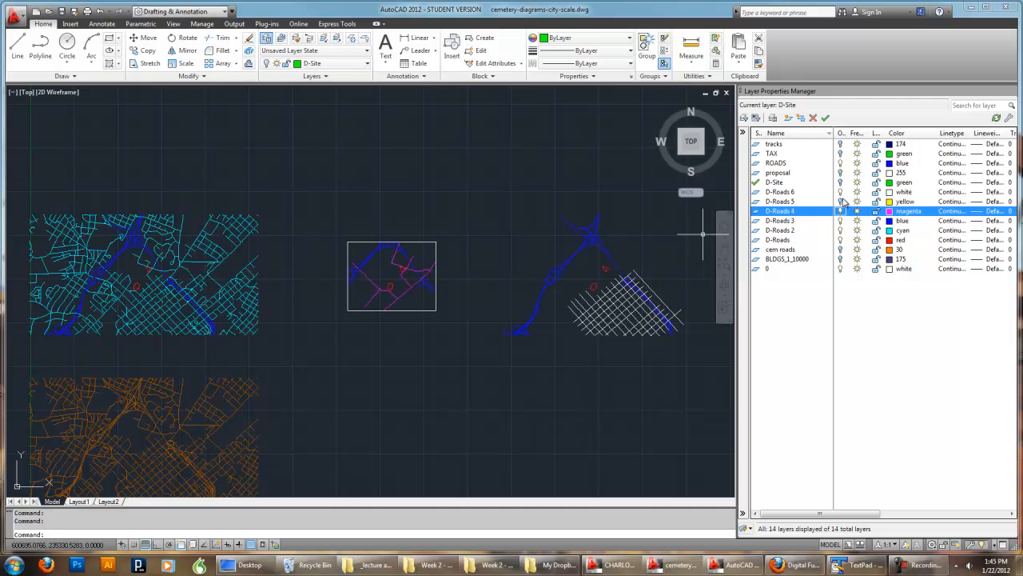
pyautogui.click(840, 202)
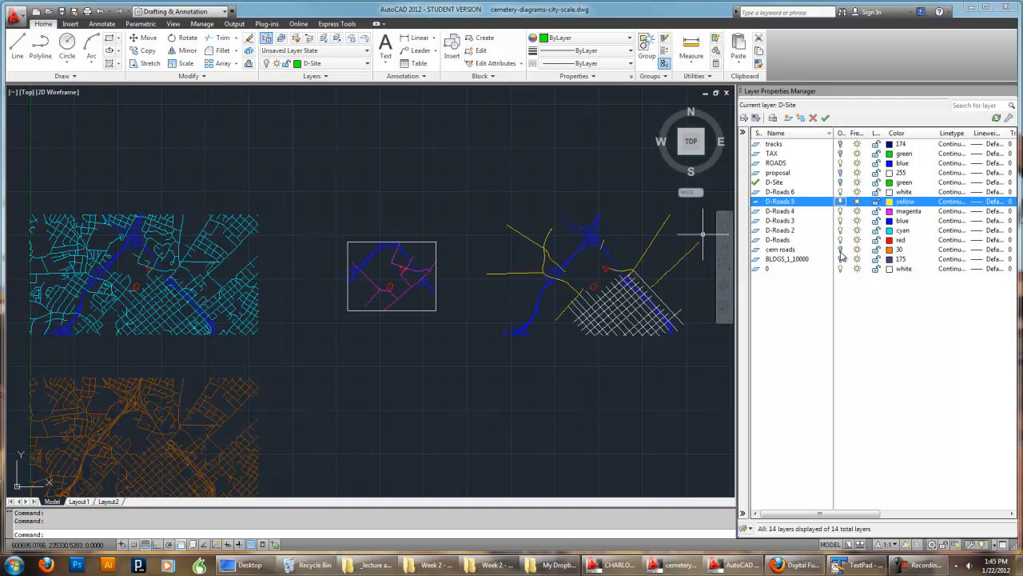
pyautogui.click(842, 183)
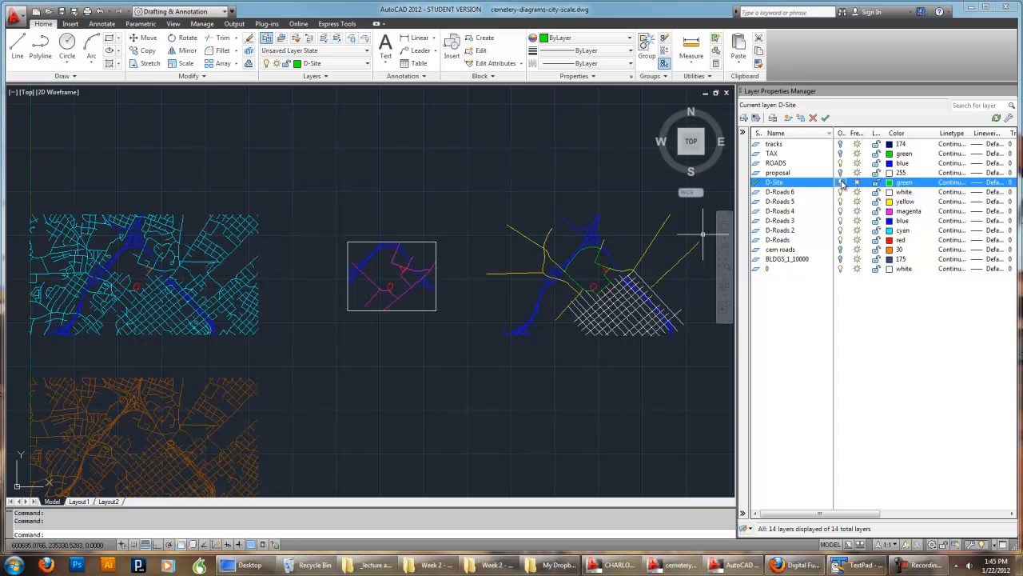
# Examine how the green site outline, yellow connecting roads, blue highways and white street grid meet in the site diagram
pyautogui.moveTo(354, 206); pyautogui.dragTo(411, 208, button='middle')
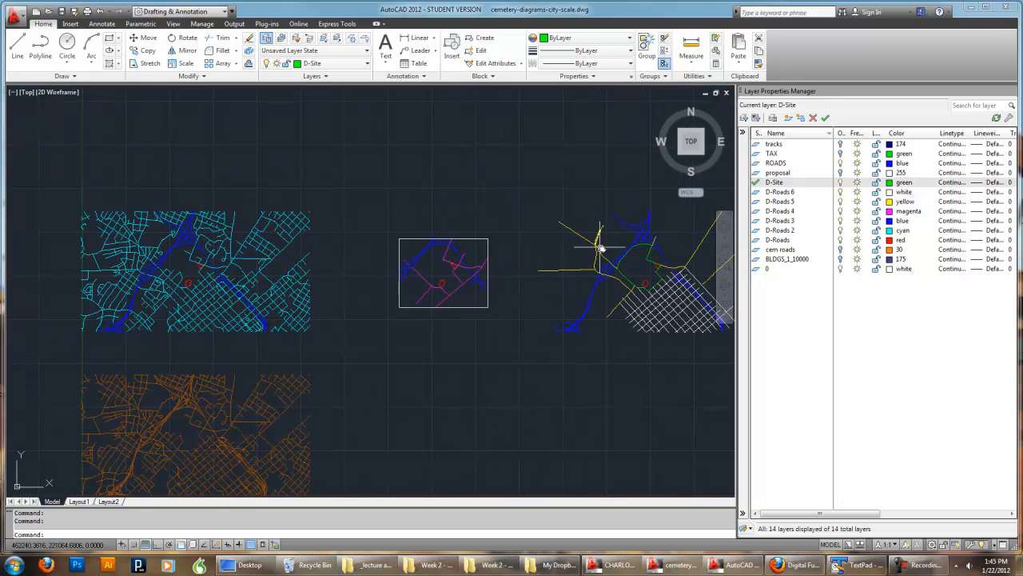
pyautogui.moveTo(675, 259); pyautogui.dragTo(520, 311, button='middle')
pyautogui.scroll(5, 521, 310)
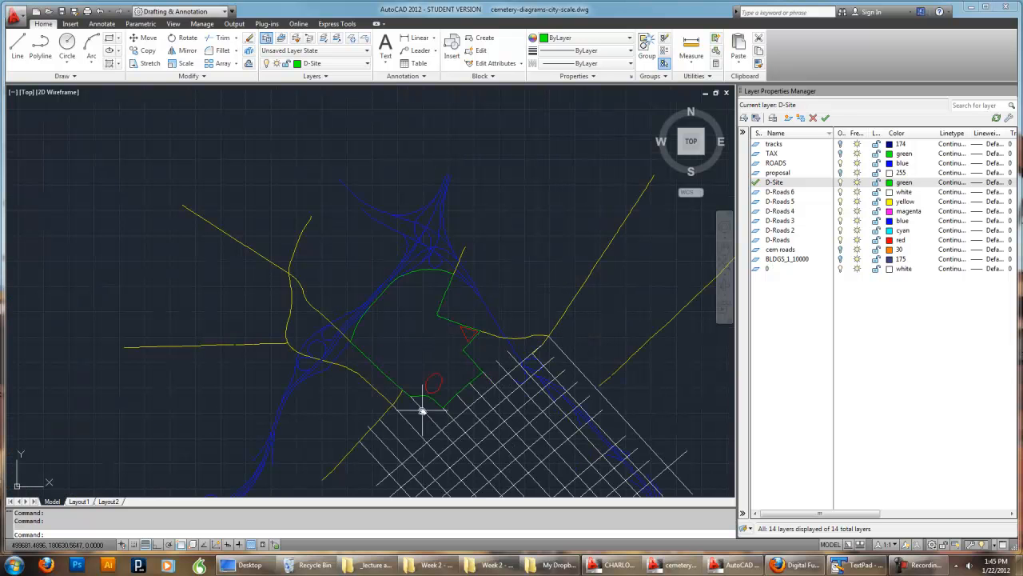
pyautogui.moveTo(566, 408); pyautogui.dragTo(586, 335, button='middle')
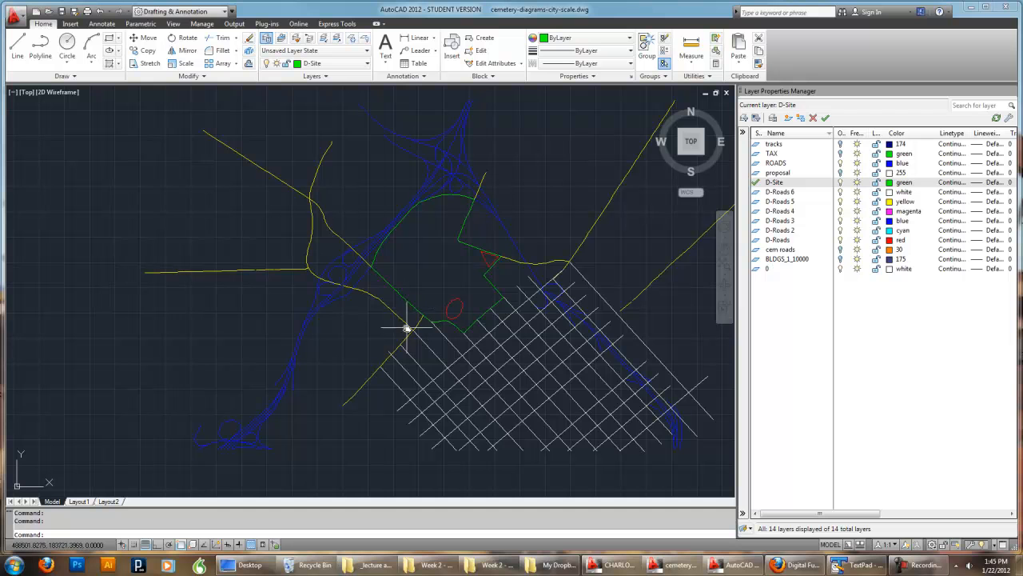
pyautogui.moveTo(588, 376); pyautogui.dragTo(582, 378, button='middle')
pyautogui.scroll(2, 583, 379)
pyautogui.scroll(-2, 426, 336)
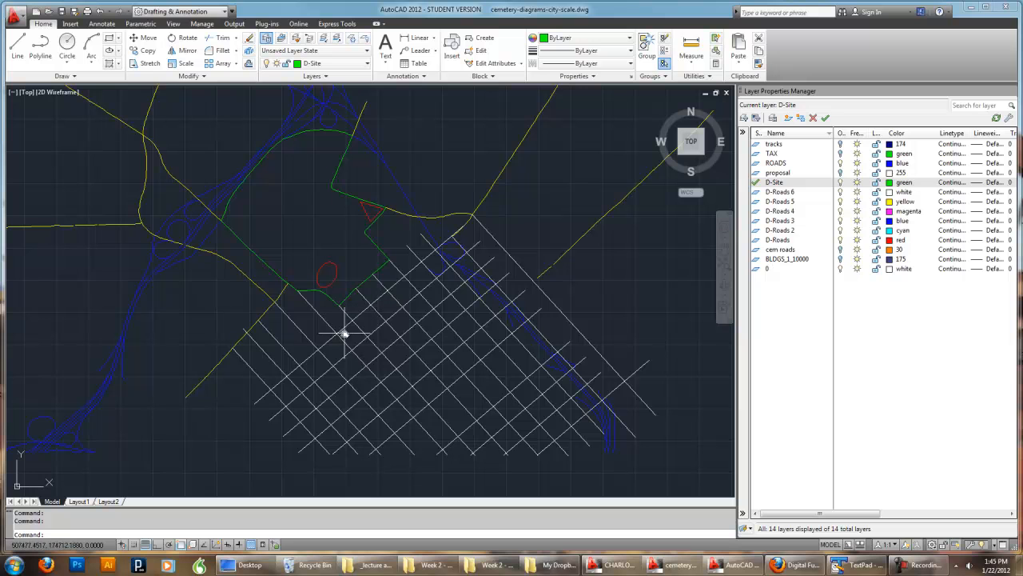
pyautogui.moveTo(480, 327)
pyautogui.mouseDown(button='middle')
pyautogui.moveTo(514, 360)
pyautogui.moveTo(502, 388)
pyautogui.mouseUp(button='middle')
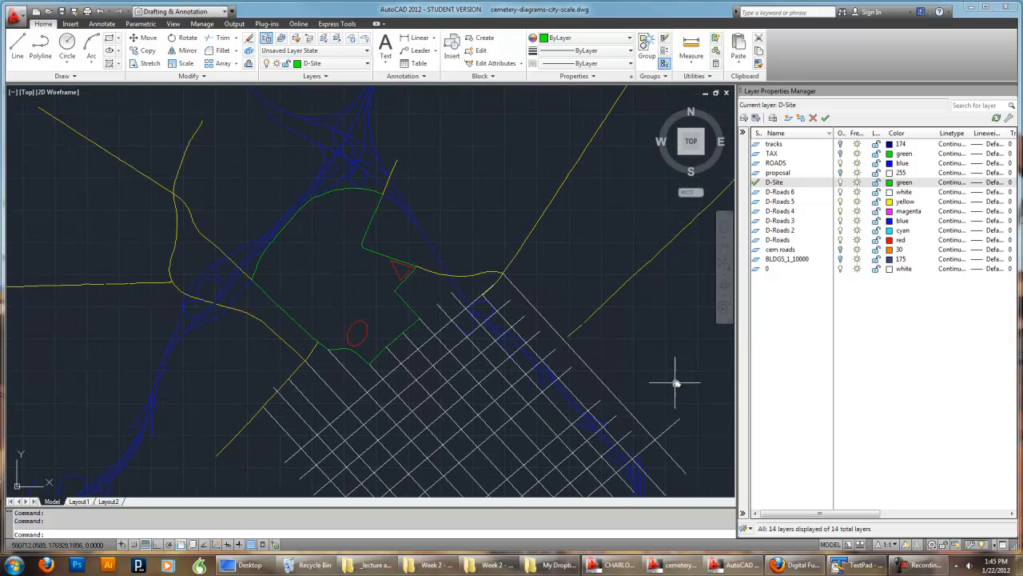
pyautogui.scroll(-2, 654, 382)
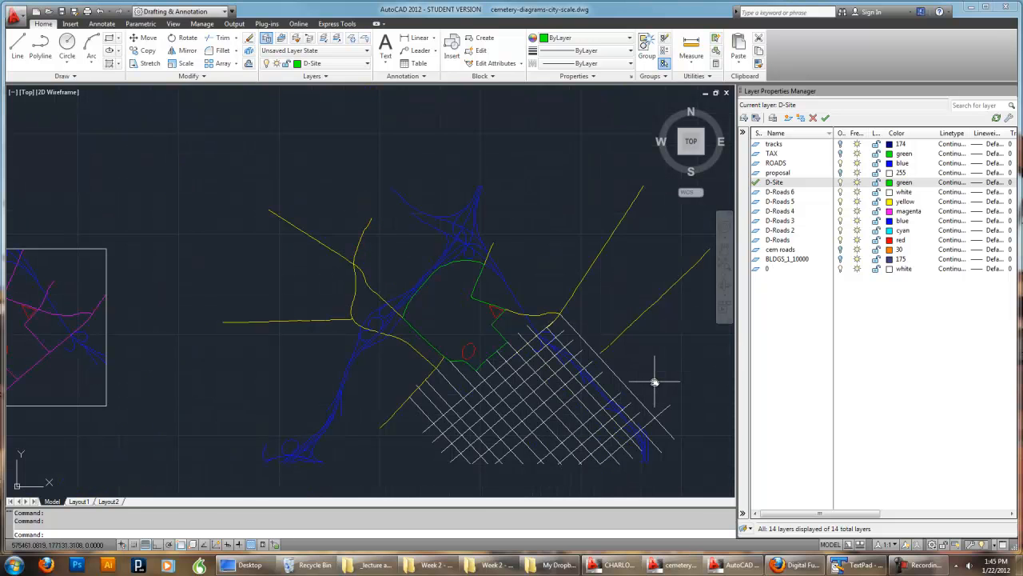
pyautogui.moveTo(626, 378); pyautogui.dragTo(586, 349, button='middle')
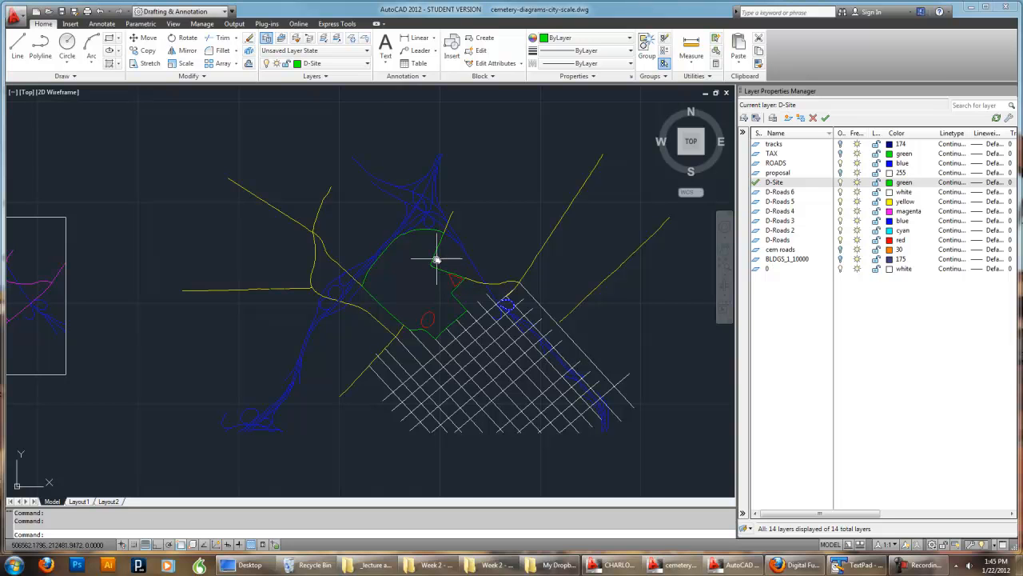
pyautogui.scroll(2, 436, 259)
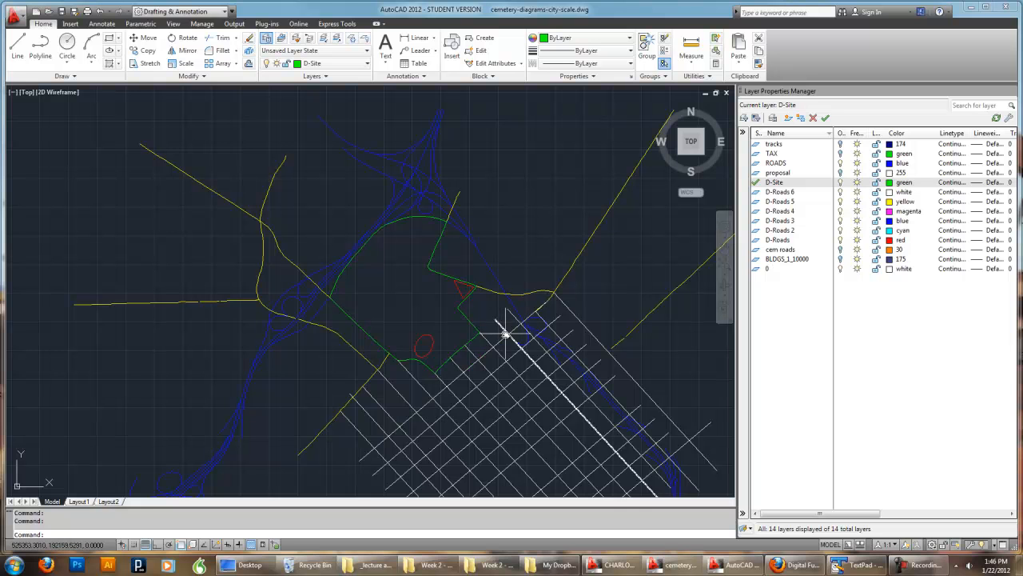
pyautogui.moveTo(405, 363); pyautogui.dragTo(461, 338, button='middle')
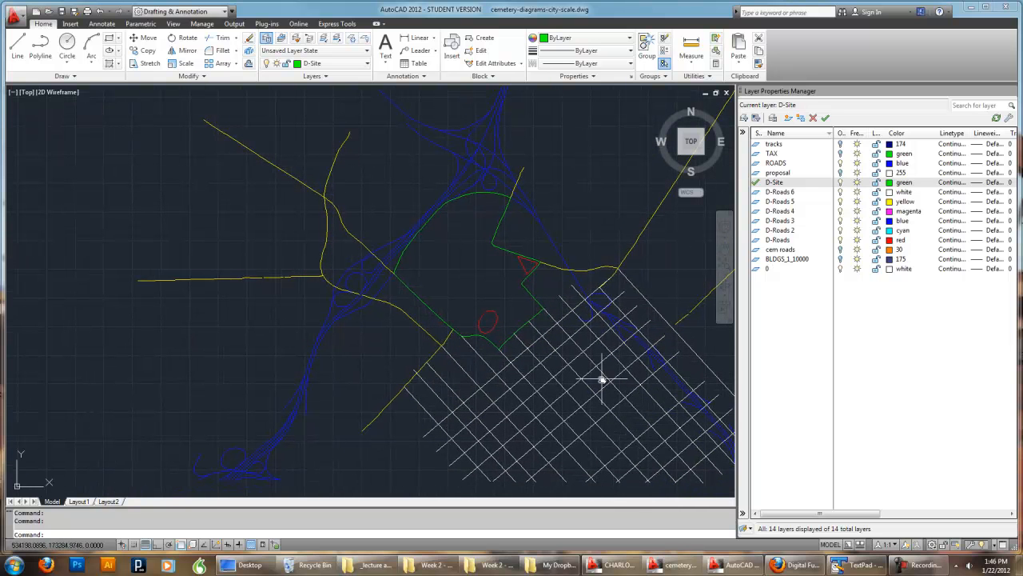
pyautogui.scroll(-2, 549, 388)
pyautogui.scroll(2, 519, 373)
pyautogui.scroll(2, 571, 373)
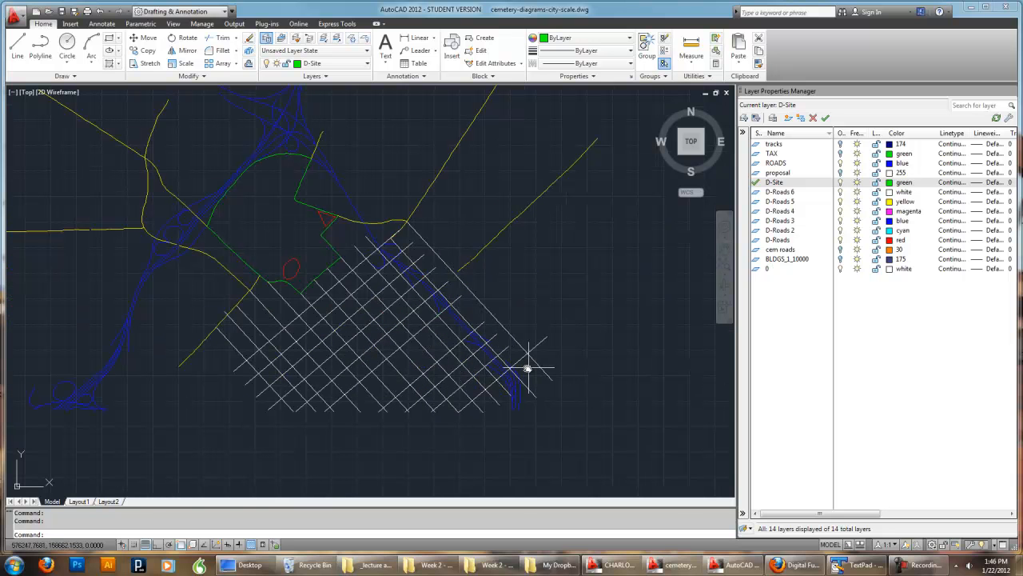
pyautogui.moveTo(414, 272); pyautogui.dragTo(507, 304, button='middle')
pyautogui.moveTo(400, 303); pyautogui.dragTo(503, 325, button='middle')
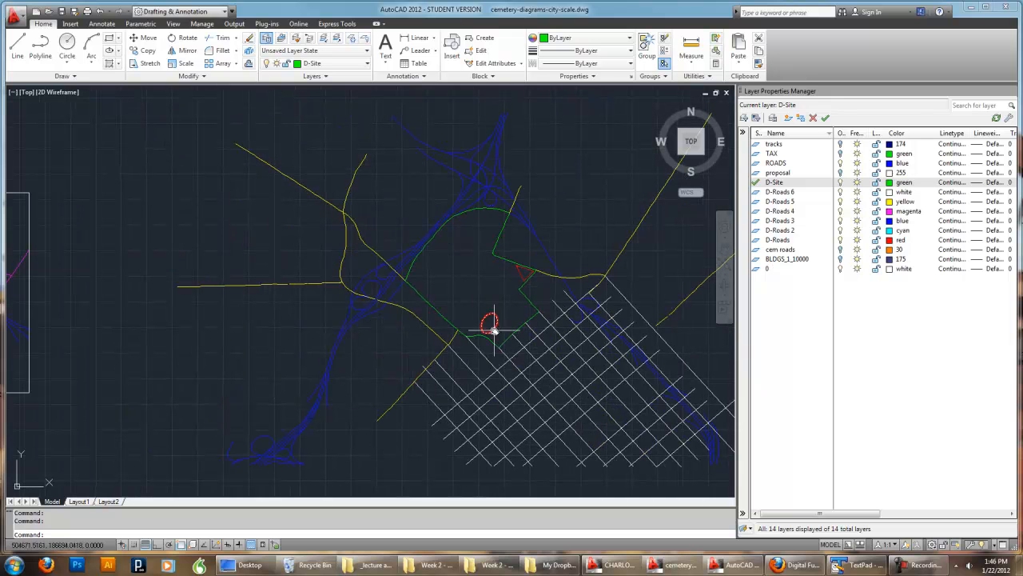
# Inspect the full cyan road network around the site and compare it with the other city-scale diagrams
pyautogui.scroll(-2, 447, 349)
pyautogui.moveTo(363, 362); pyautogui.dragTo(457, 350, button='middle')
pyautogui.moveTo(329, 364); pyautogui.dragTo(455, 332, button='middle')
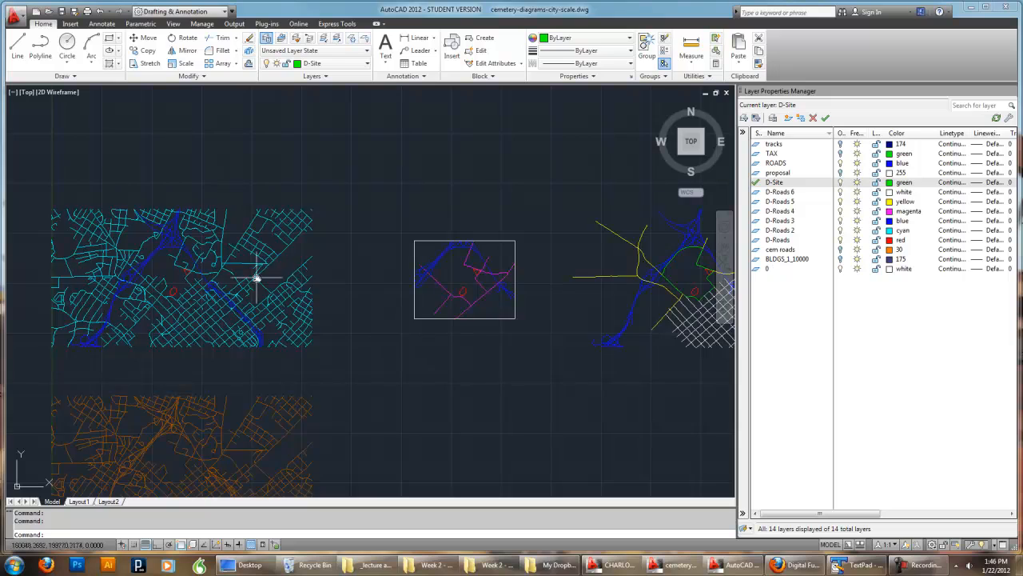
pyautogui.scroll(5, 430, 279)
pyautogui.scroll(4, 523, 248)
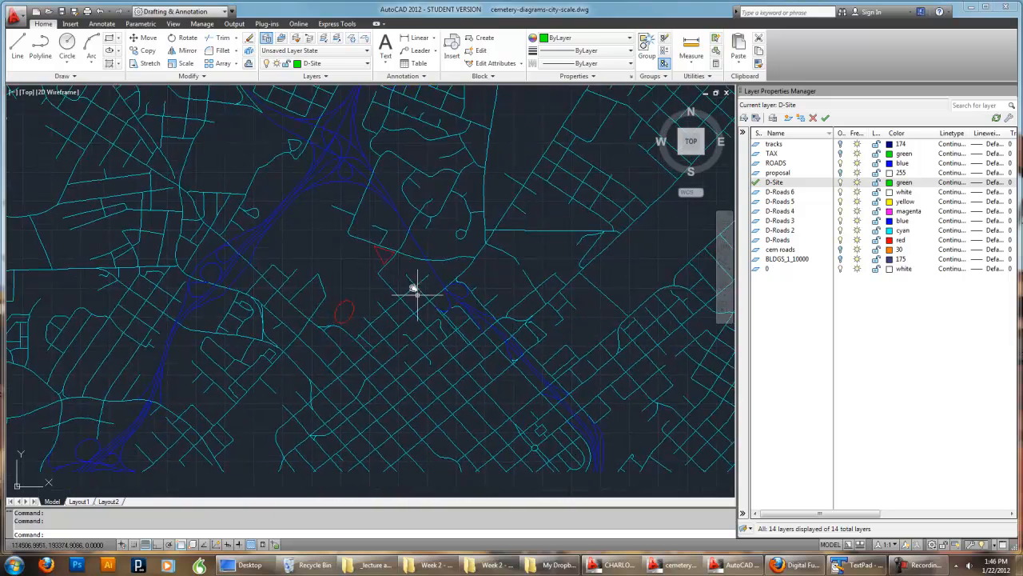
pyautogui.scroll(-10, 384, 226)
pyautogui.moveTo(603, 317); pyautogui.dragTo(367, 310, button='middle')
pyautogui.moveTo(547, 291)
pyautogui.mouseDown(button='middle')
pyautogui.moveTo(400, 293)
pyautogui.moveTo(543, 272)
pyautogui.mouseUp(button='middle')
pyautogui.moveTo(352, 301); pyautogui.dragTo(572, 275, button='middle')
pyautogui.scroll(3, 375, 336)
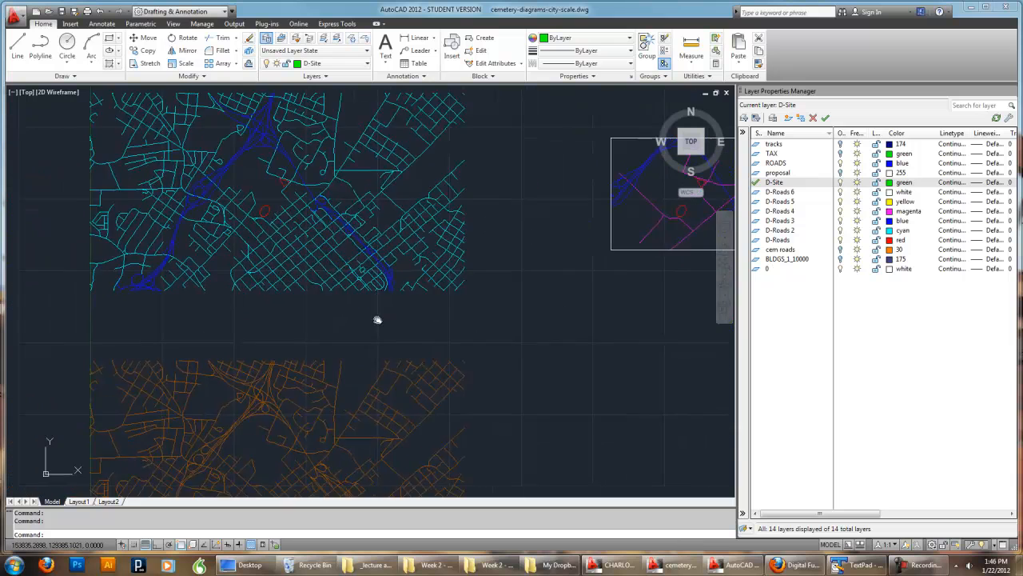
# Save the drawing to the Desktop as cemetery-diagrams-city-scale in AutoCAD 2000/LT2000 DXF format
pyautogui.scroll(-6, 354, 344)
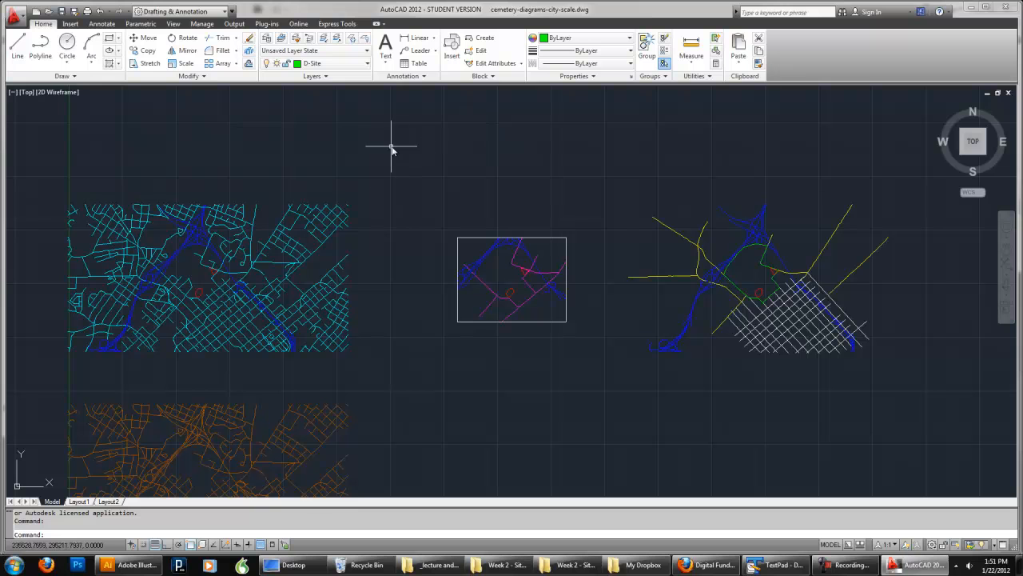
pyautogui.click(19, 22)
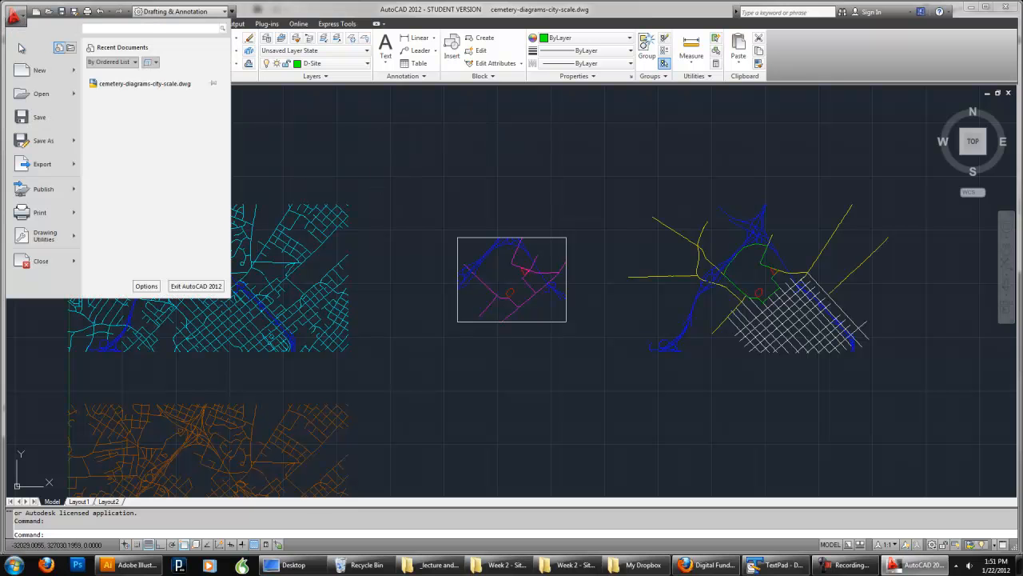
pyautogui.click(40, 140)
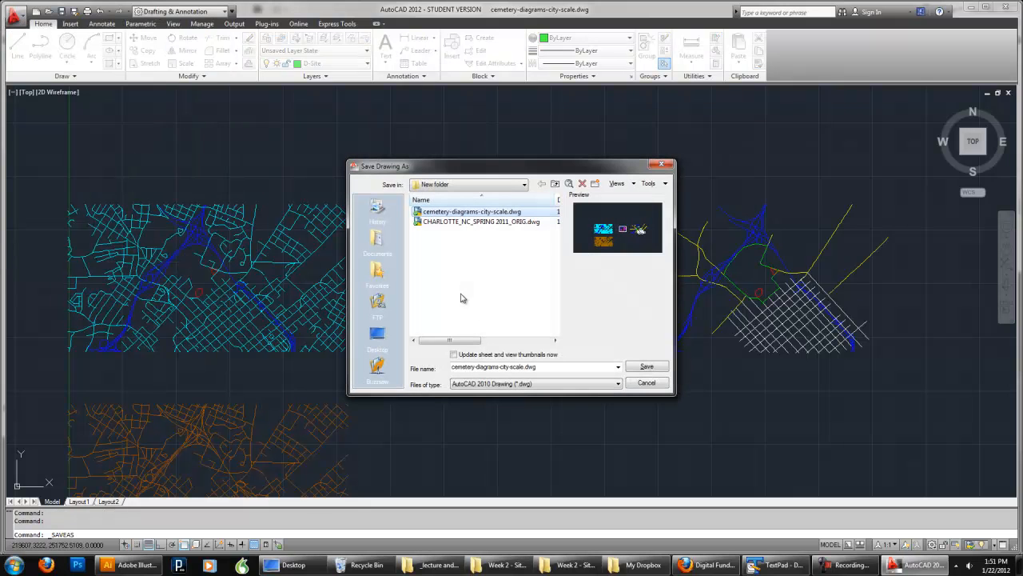
pyautogui.click(506, 384)
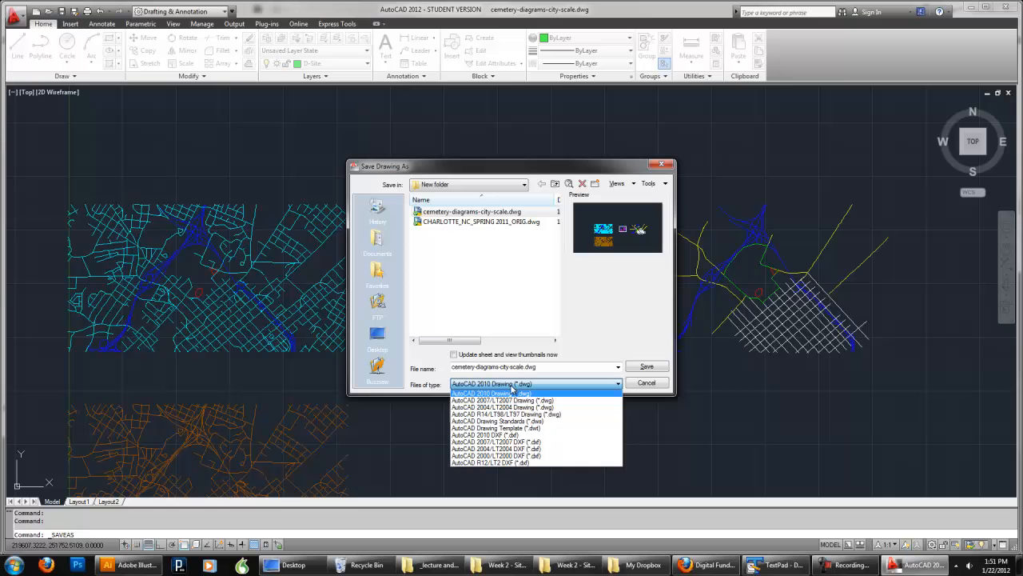
pyautogui.click(538, 457)
pyautogui.click(378, 333)
pyautogui.click(646, 367)
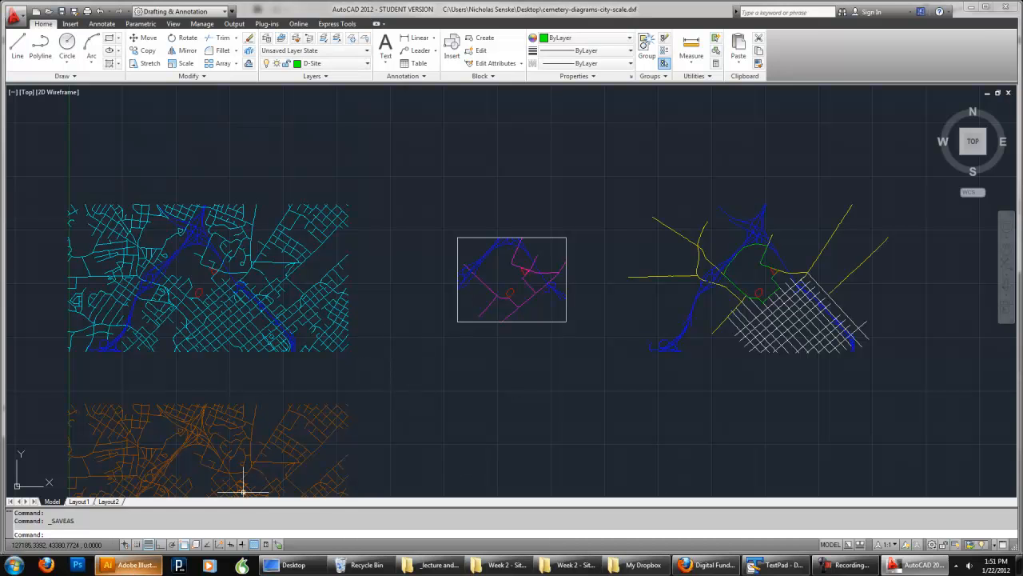
# Switch to Illustrator and open the cemetery diagrams DXF file from the Desktop, scaled to fit the artboard
pyautogui.click(128, 564)
pyautogui.click(32, 10)
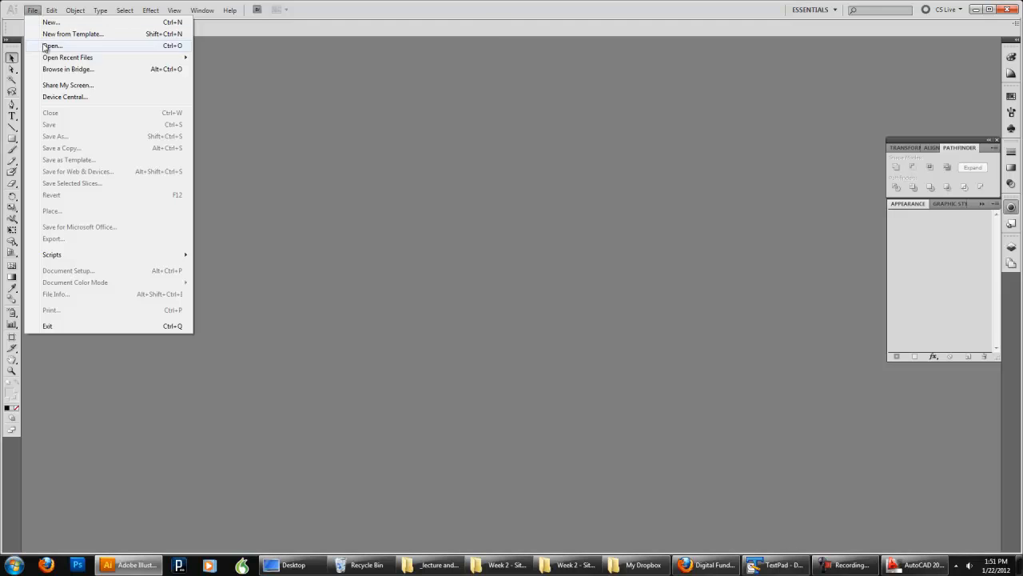
pyautogui.click(44, 44)
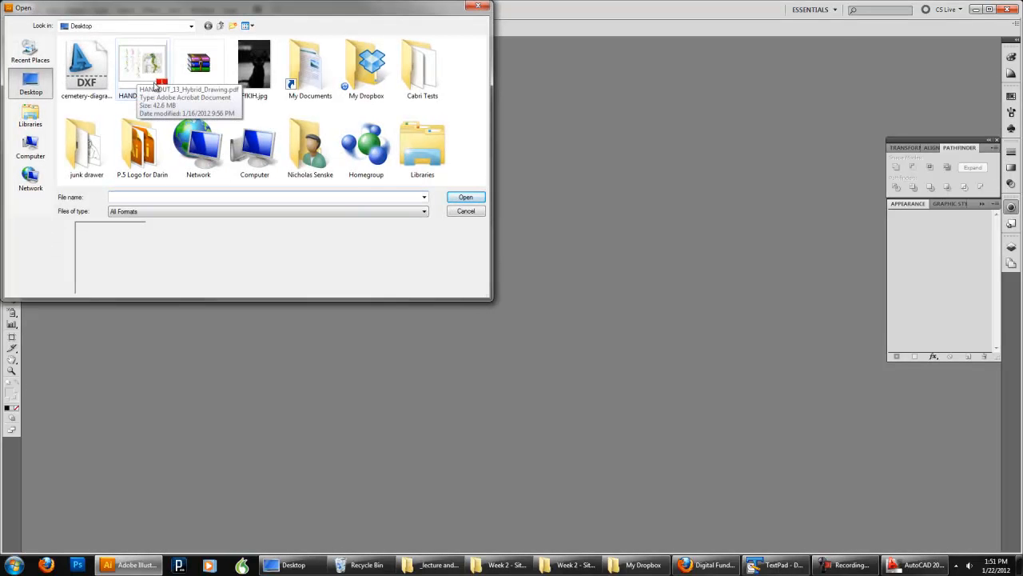
pyautogui.click(64, 67)
pyautogui.click(465, 197)
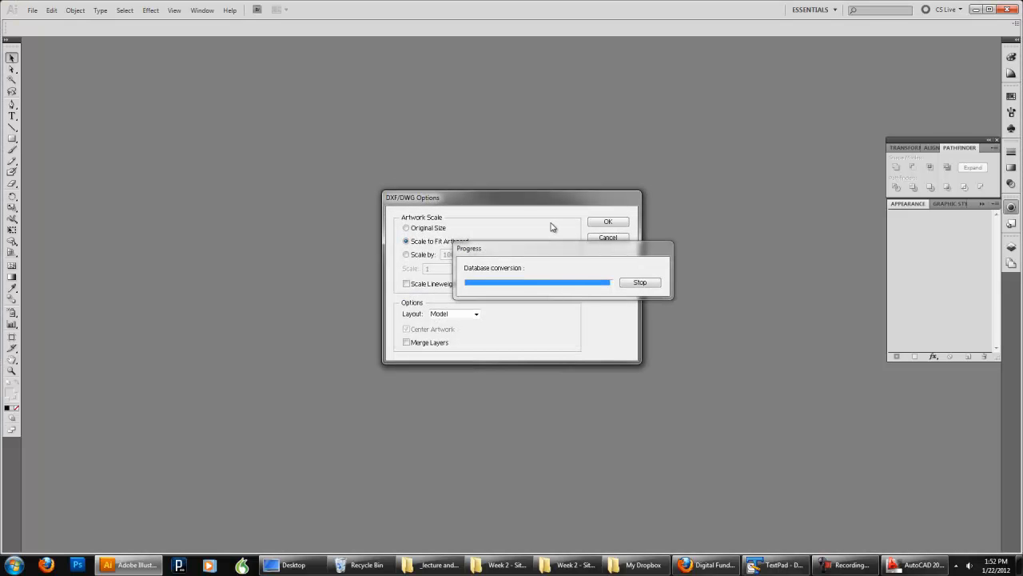
pyautogui.moveTo(521, 200); pyautogui.dragTo(511, 142)
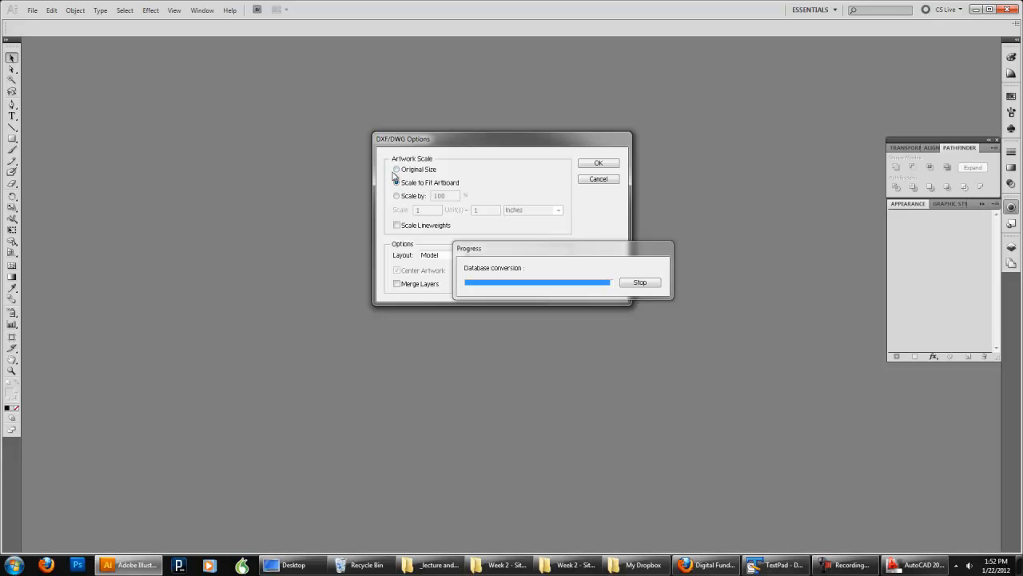
pyautogui.click(590, 164)
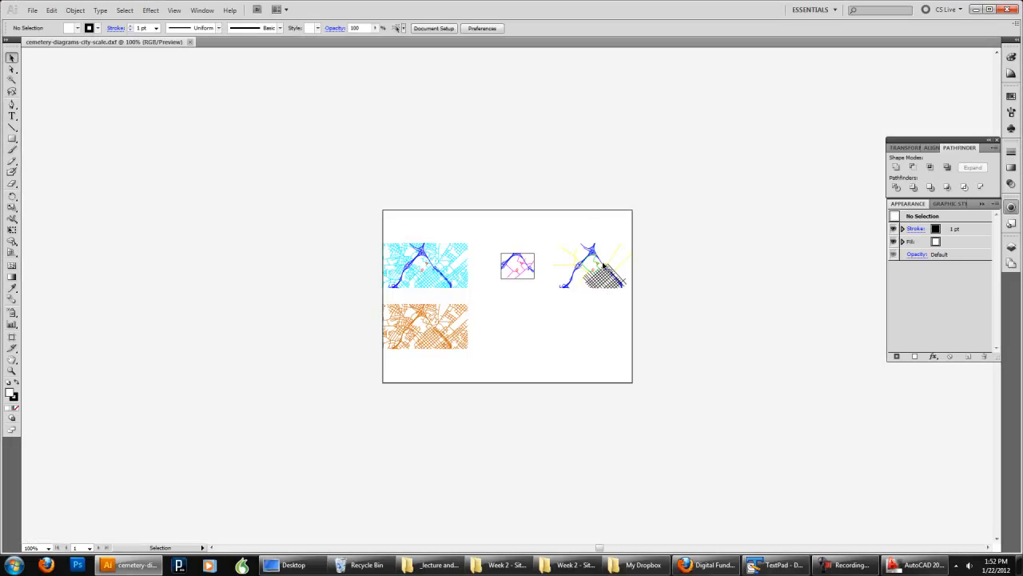
# Delete the layers from tracks through ROADS with their artwork, and hide layer 0 containing the frame around the middle diagram
pyautogui.click(12, 370)
pyautogui.moveTo(359, 218); pyautogui.dragTo(685, 386)
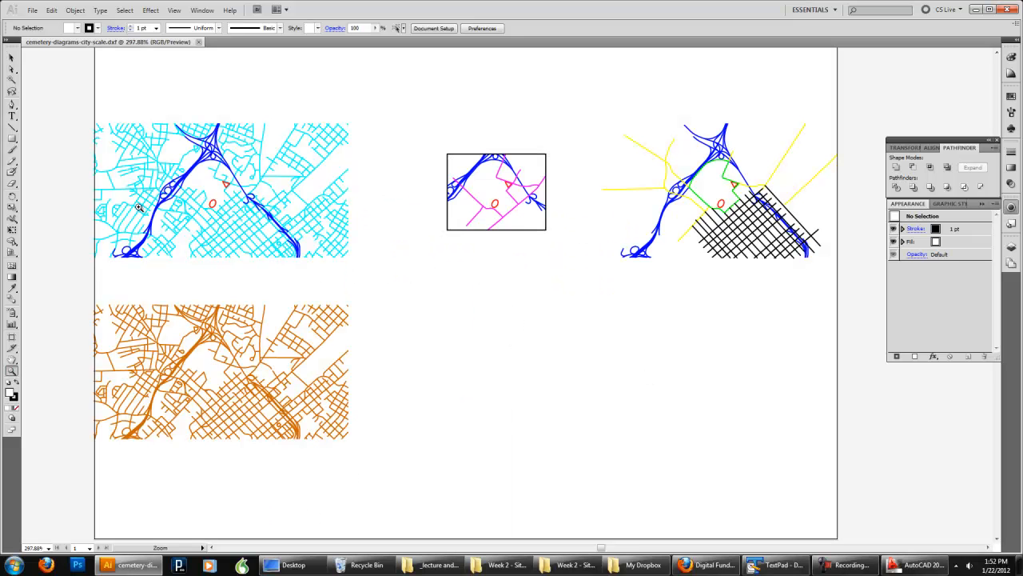
pyautogui.click(12, 56)
pyautogui.moveTo(425, 482); pyautogui.dragTo(559, 472)
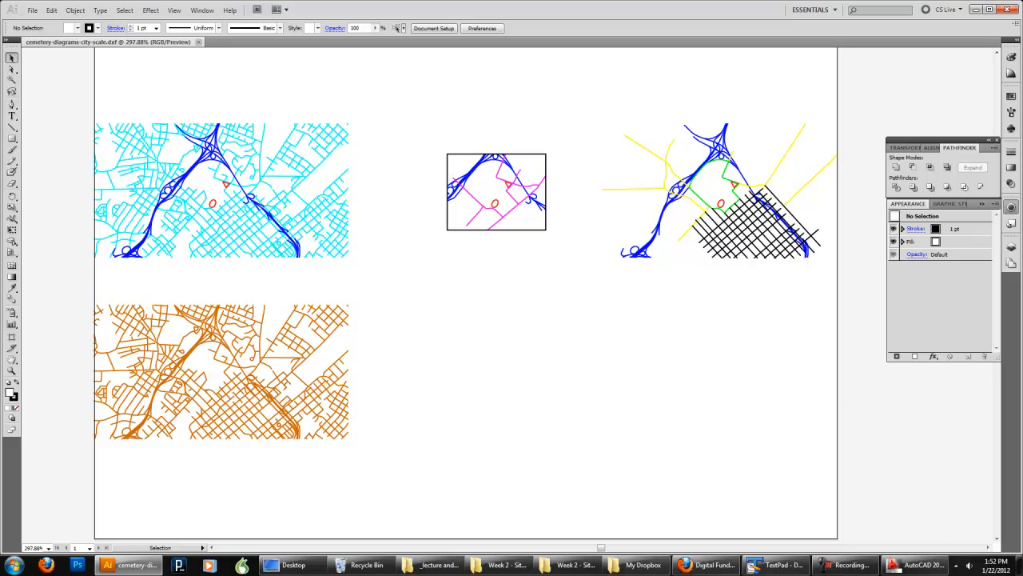
pyautogui.click(1012, 247)
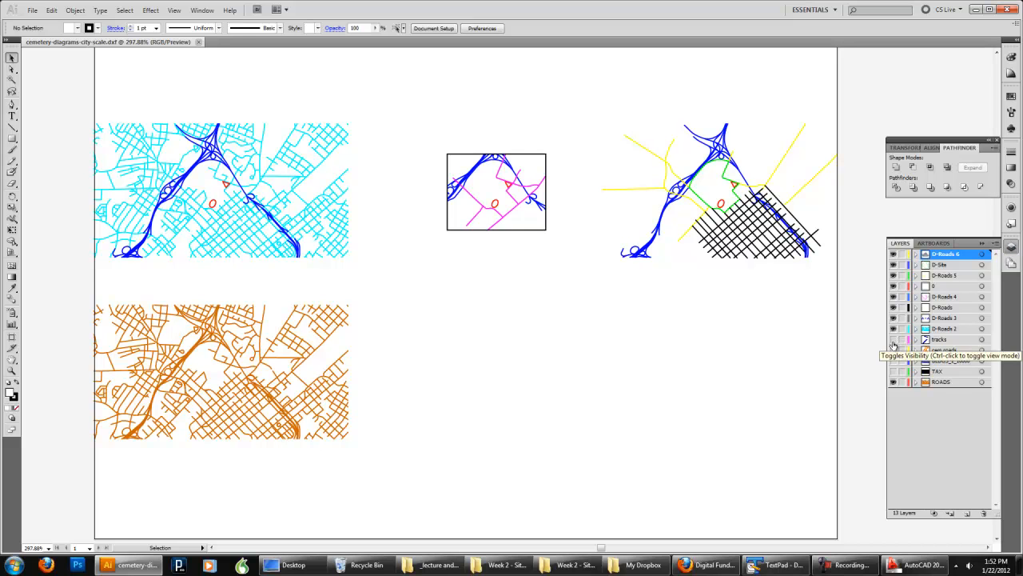
pyautogui.click(959, 339)
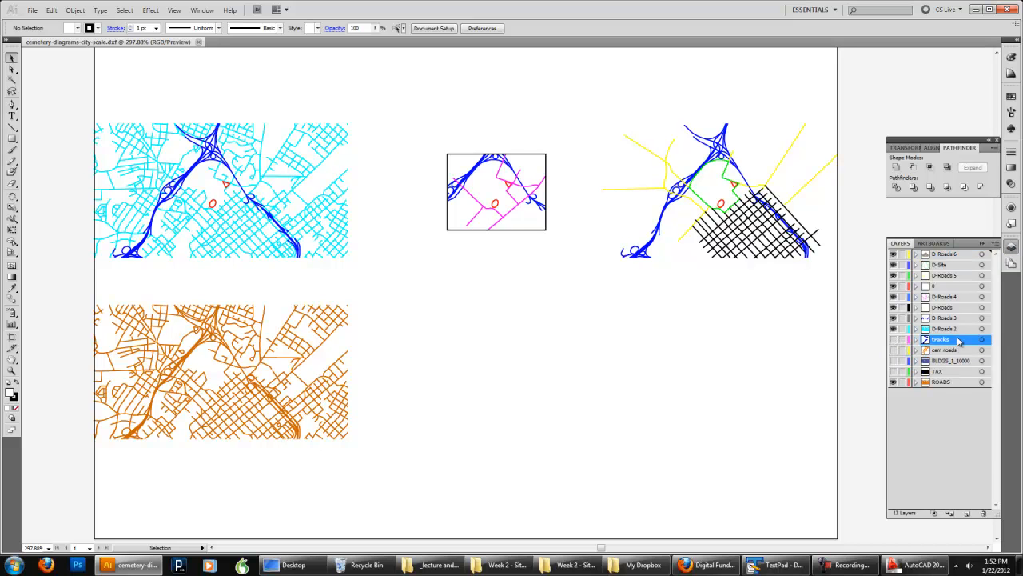
pyautogui.keyDown('shift'); pyautogui.click(953, 382); pyautogui.keyUp('shift')
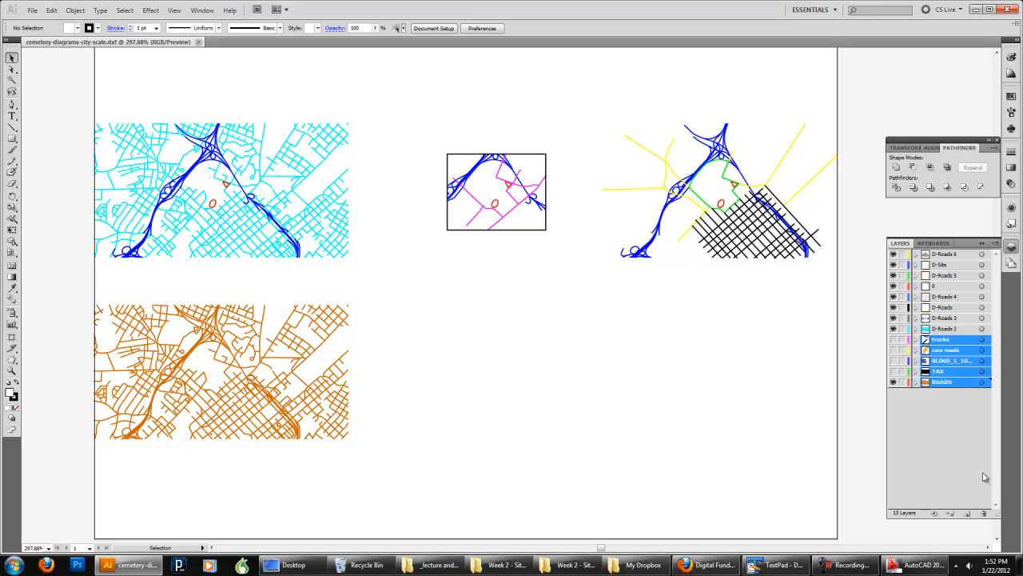
pyautogui.click(984, 514)
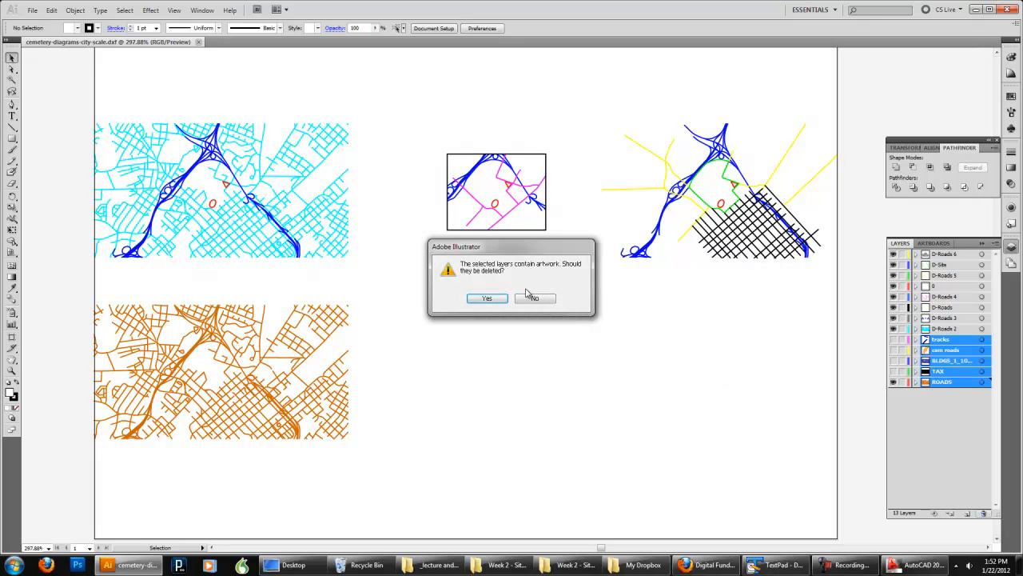
pyautogui.click(485, 298)
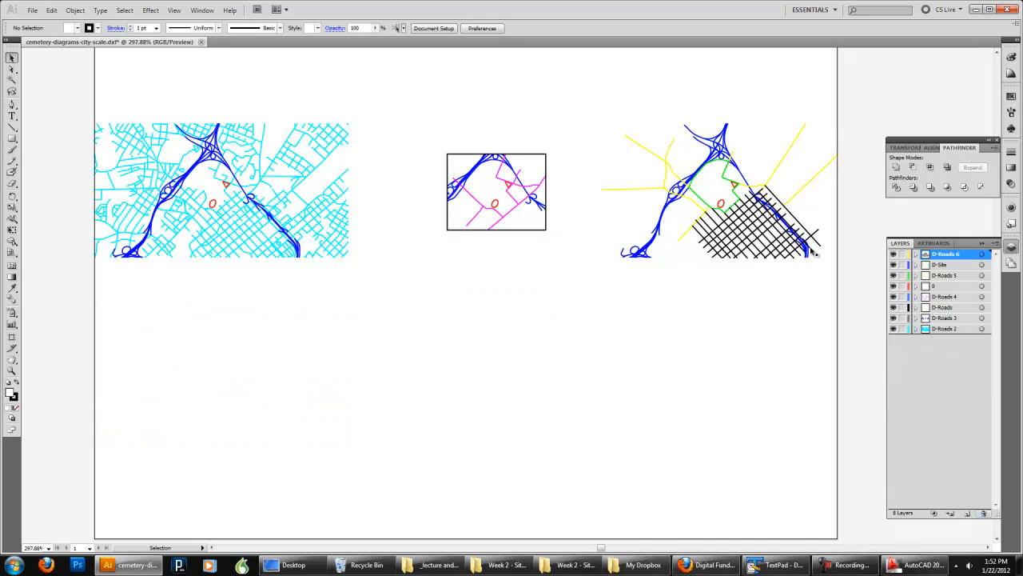
pyautogui.click(524, 230)
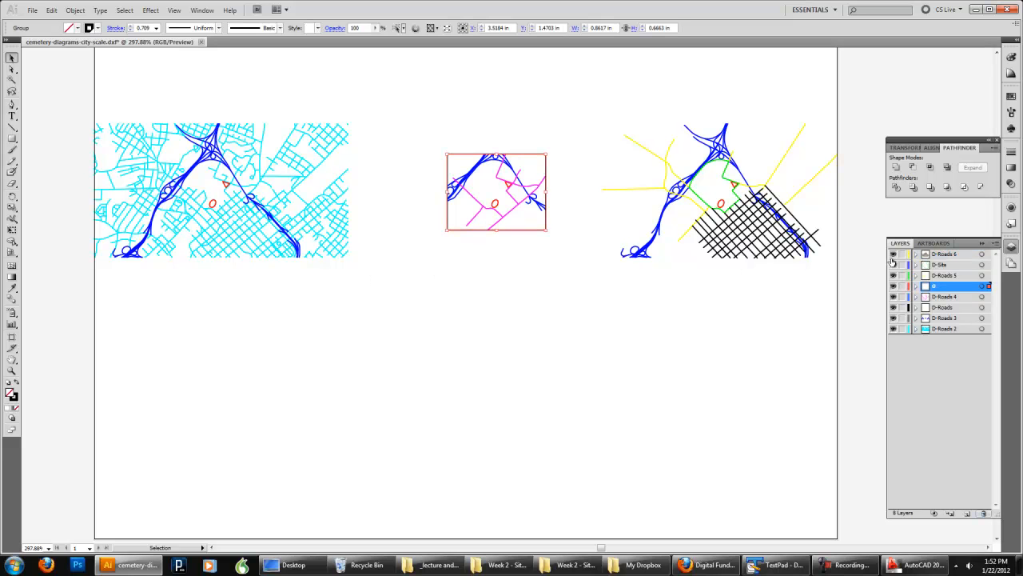
pyautogui.click(894, 286)
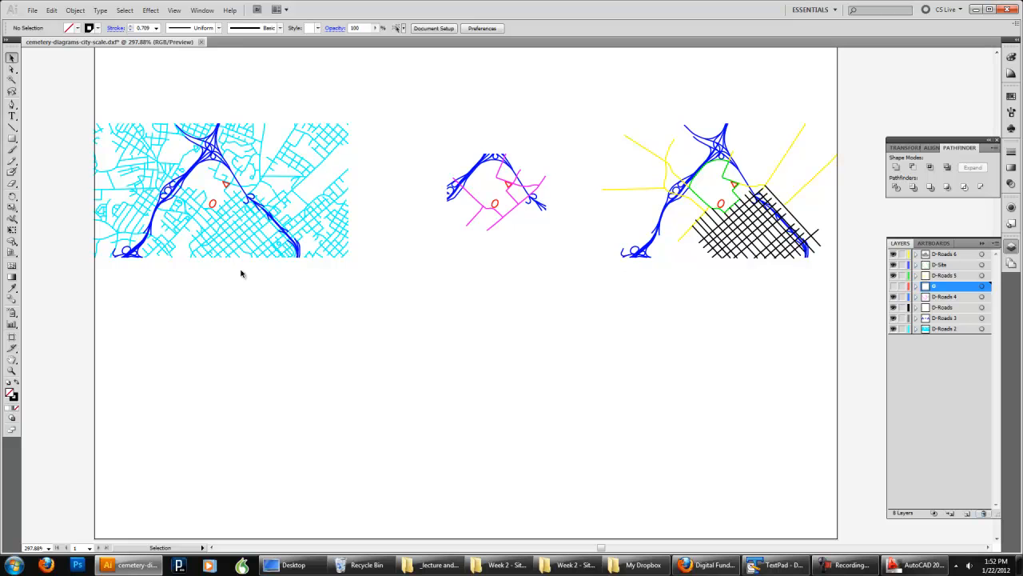
# Examine the three road diagrams across the artboard at close zoom, ending at the full street map
pyautogui.hscroll(-2, 96, 224)
pyautogui.scroll(2, 205, 221)
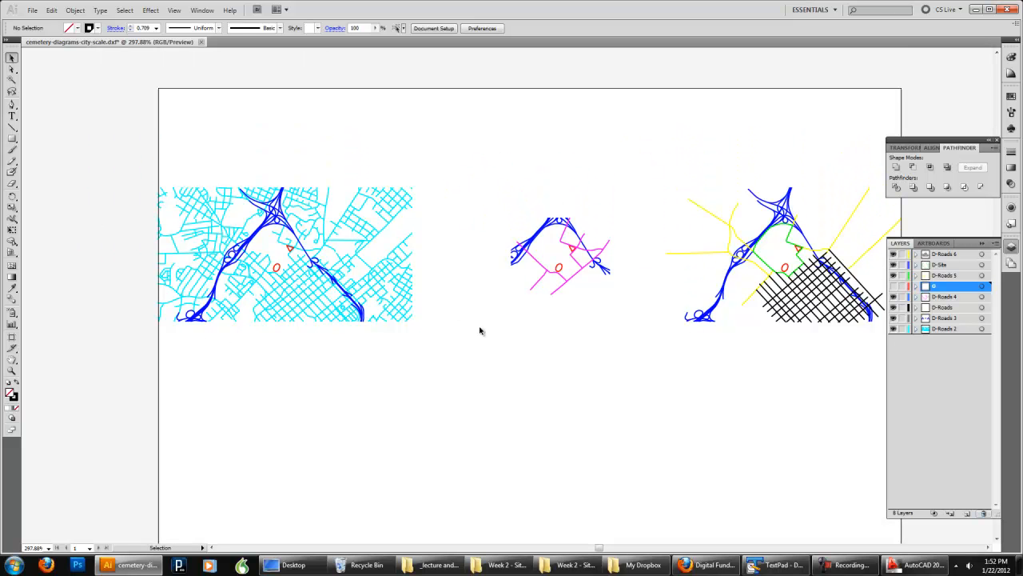
pyautogui.click(12, 369)
pyautogui.click(348, 267)
pyautogui.click(516, 299)
pyautogui.press('v')
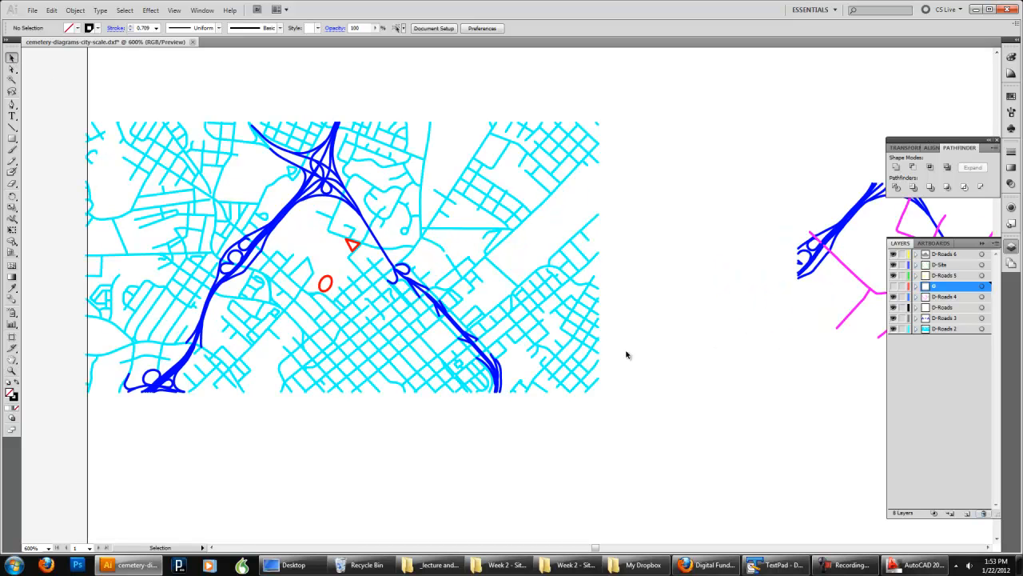
pyautogui.hscroll(5, 637, 361)
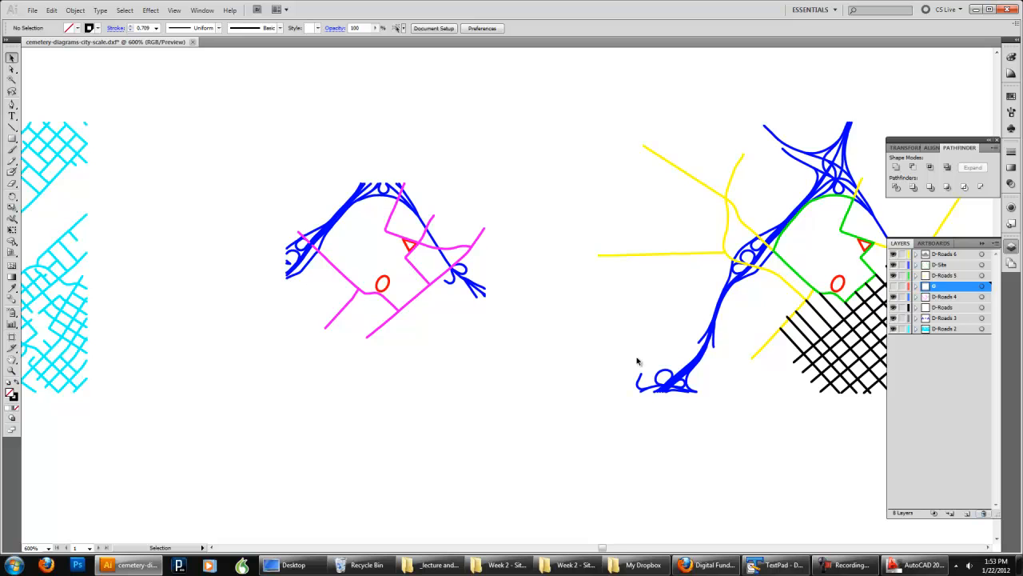
pyautogui.hscroll(3, 627, 359)
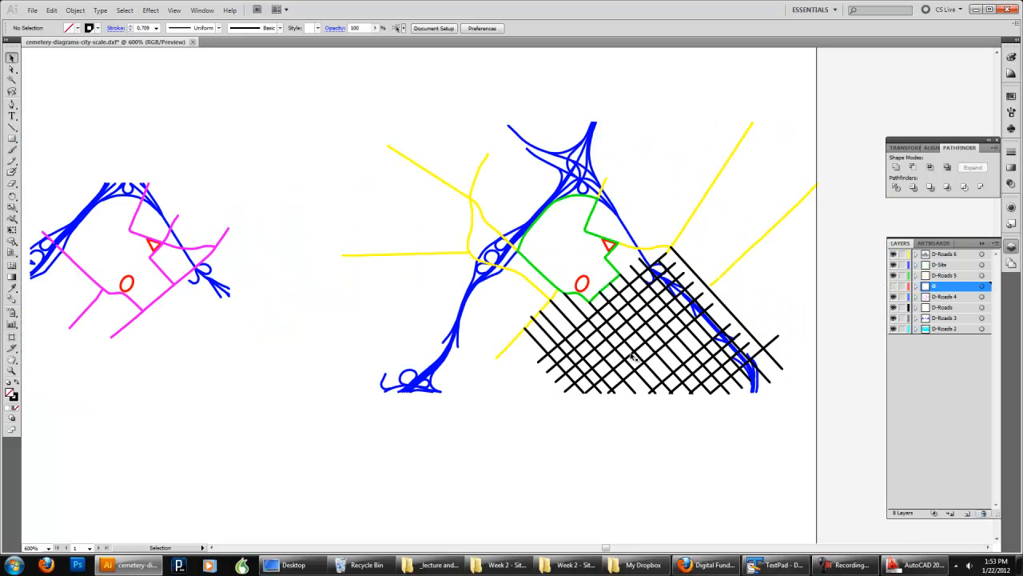
pyautogui.hscroll(-8, 631, 355)
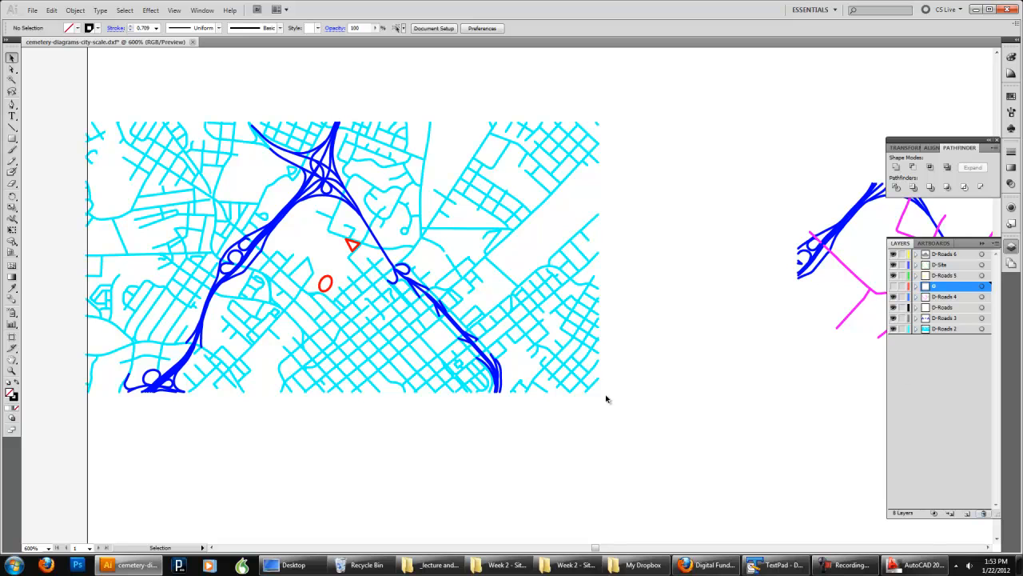
# Load the Basic RGB swatch library and set the stroke of all artwork on the D-Roads 2 layer to black
pyautogui.click(948, 329)
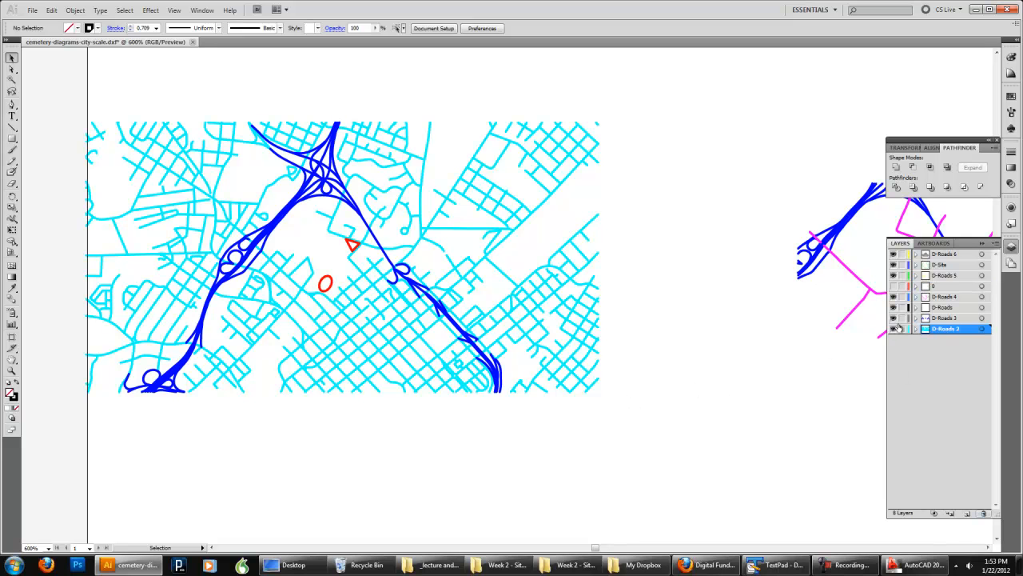
pyautogui.click(982, 330)
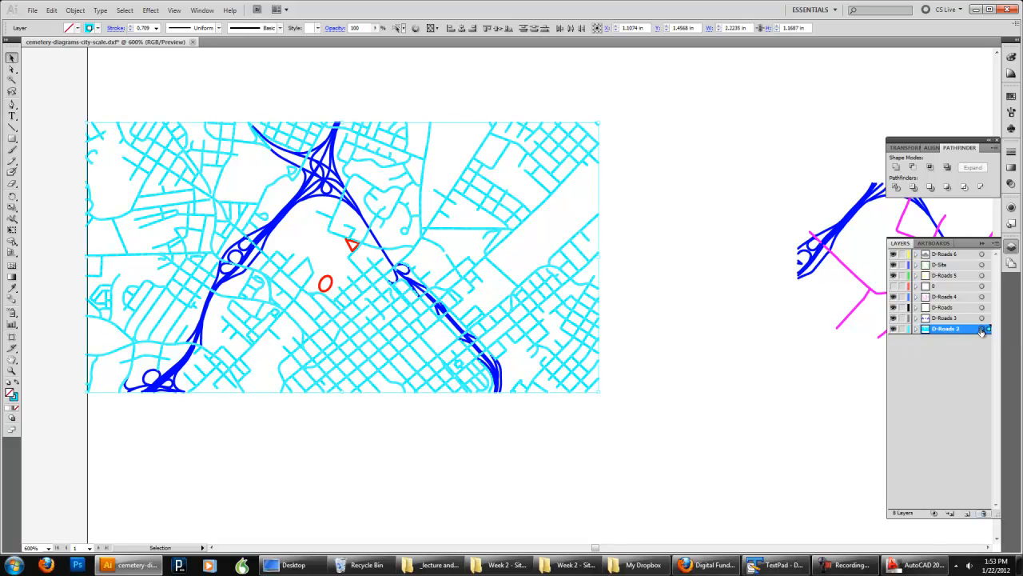
pyautogui.click(15, 396)
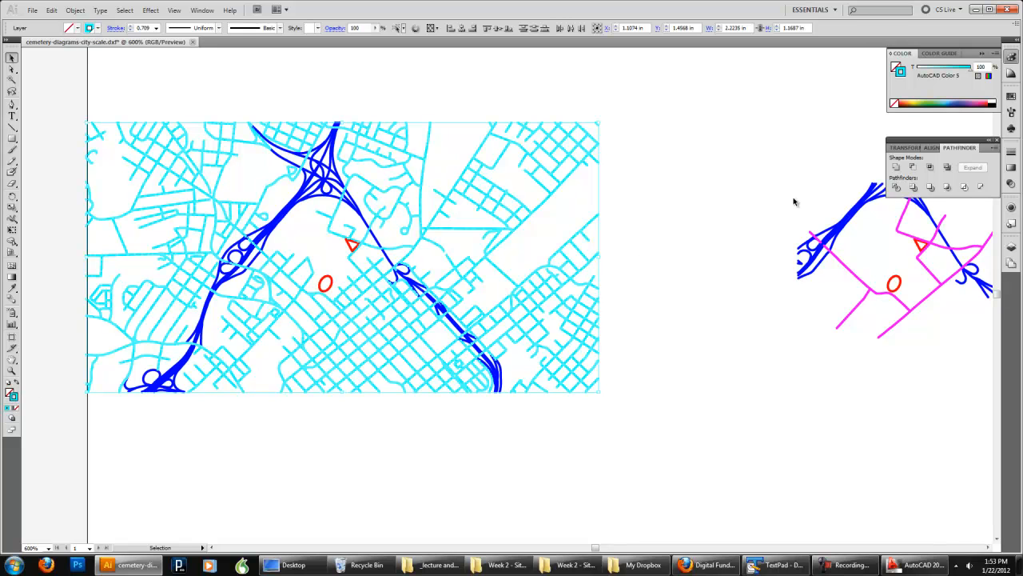
pyautogui.click(1011, 96)
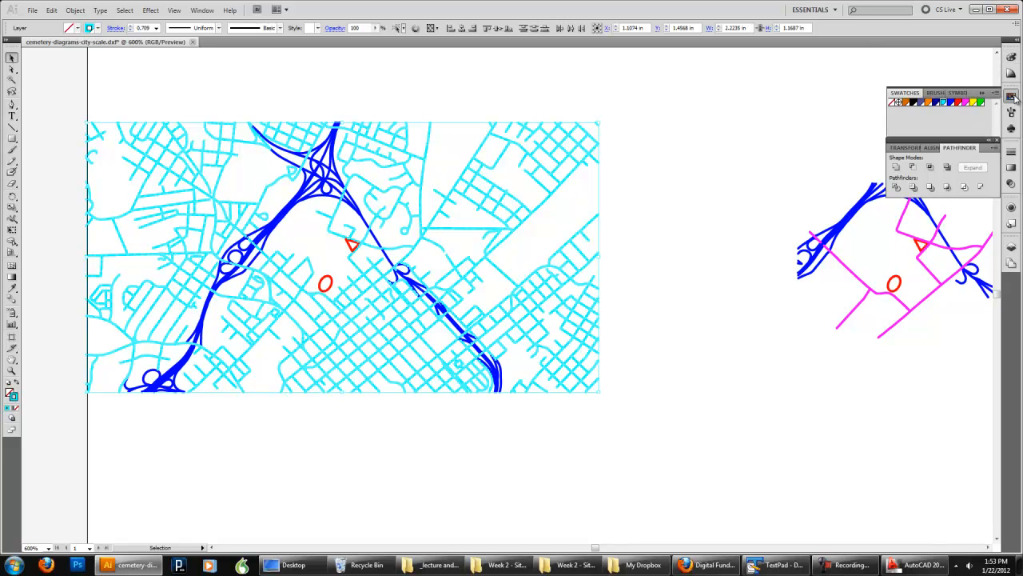
pyautogui.click(996, 94)
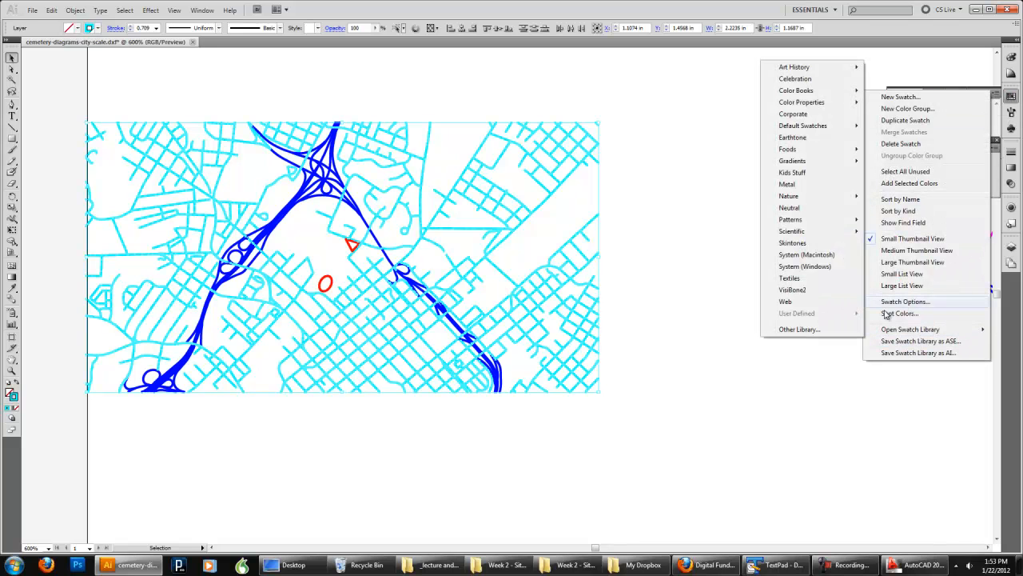
pyautogui.moveTo(815, 132)
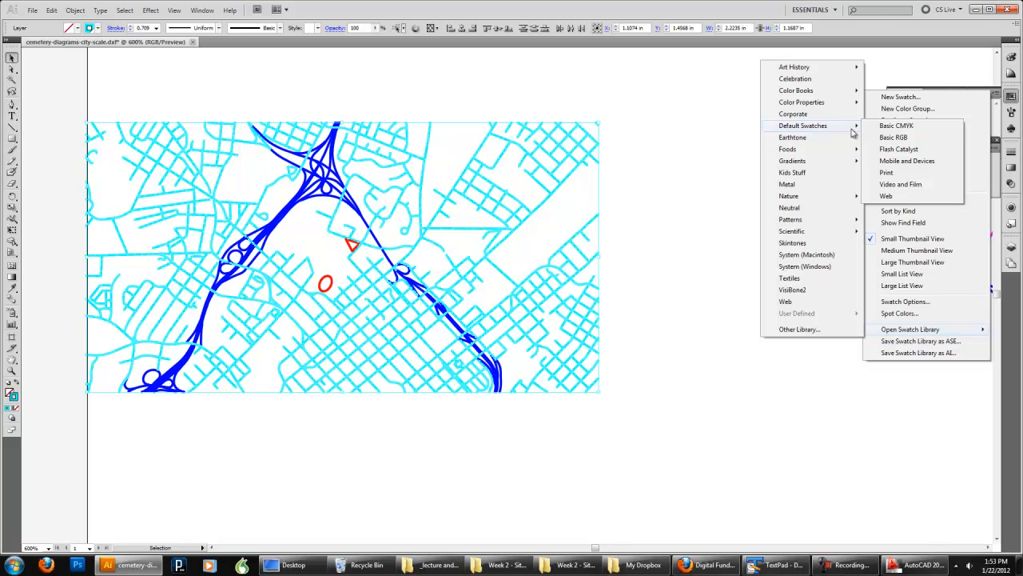
pyautogui.click(916, 142)
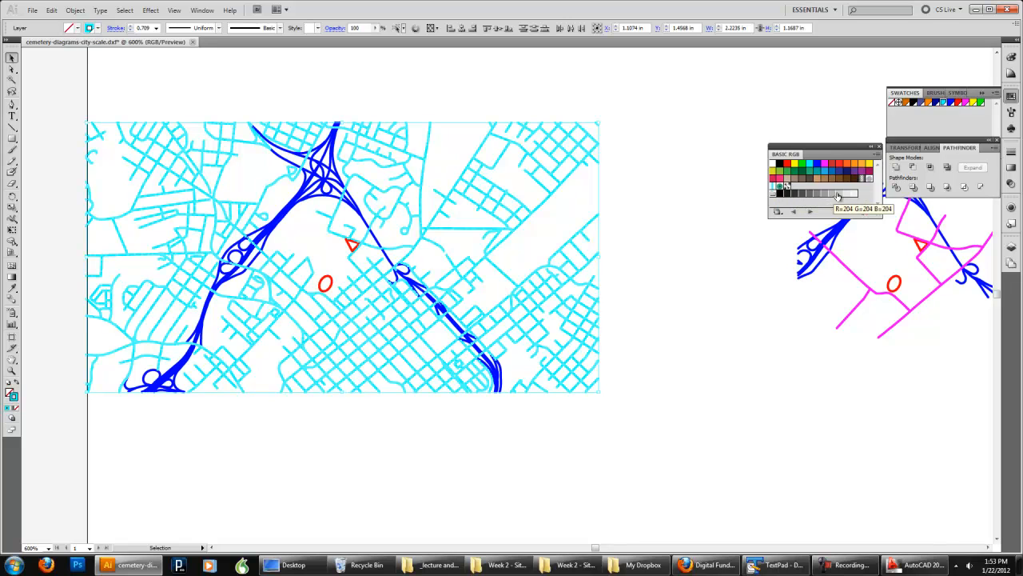
pyautogui.click(780, 164)
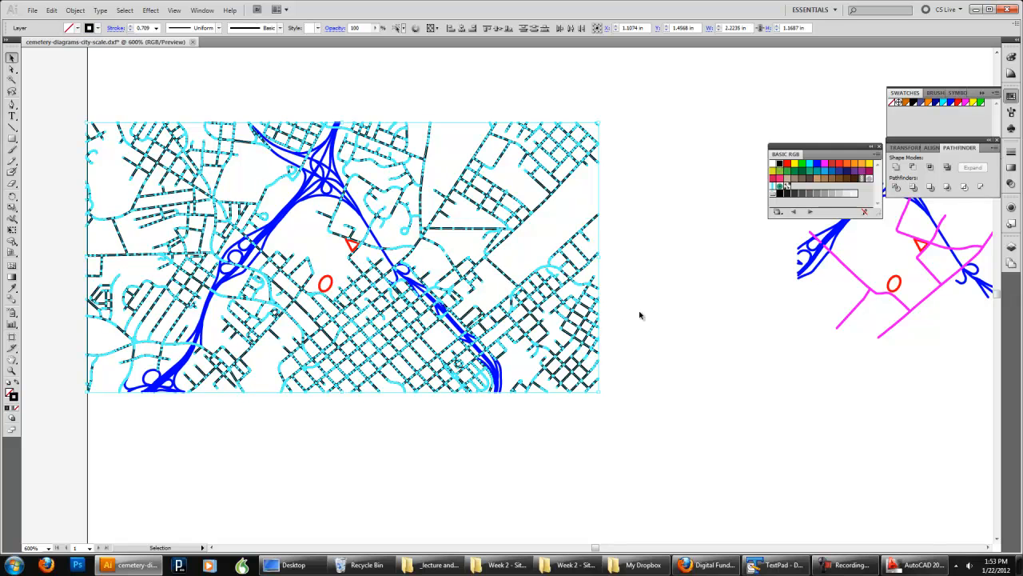
pyautogui.click(659, 421)
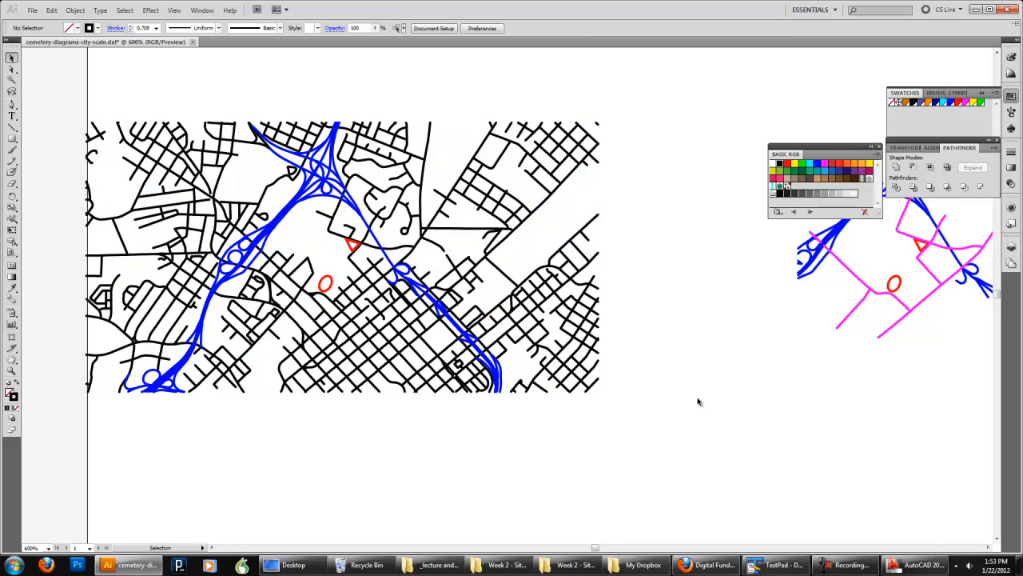
# Set the stroke weight of all artwork on the D-Roads 2 layer to 0.25 pt
pyautogui.click(1011, 246)
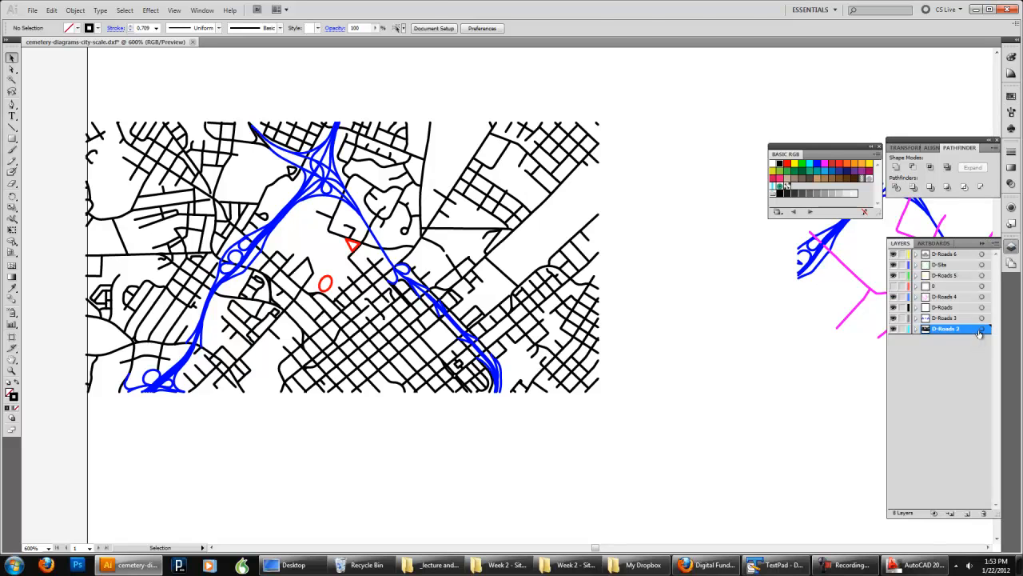
pyautogui.click(982, 329)
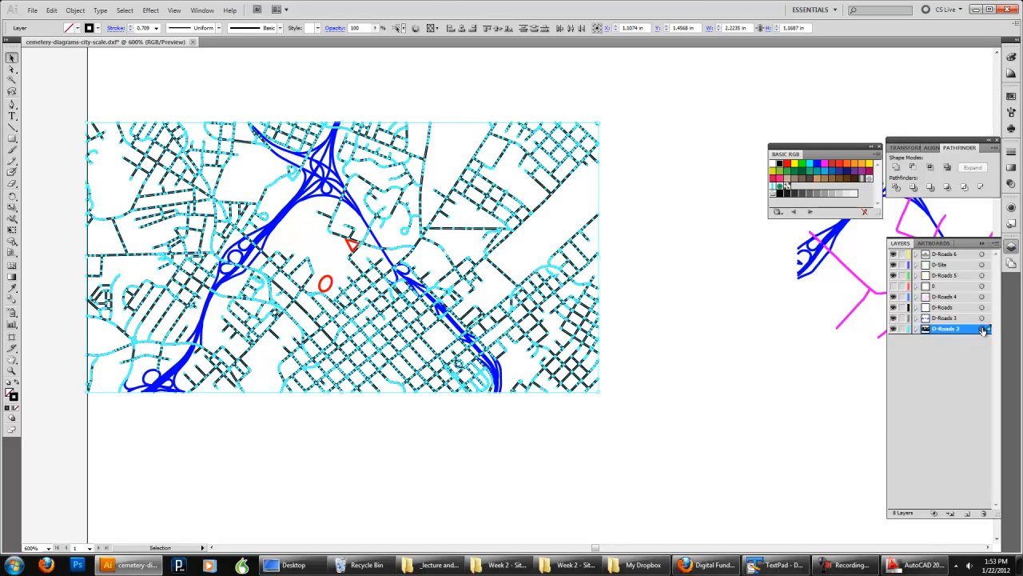
pyautogui.click(1012, 151)
pyautogui.moveTo(953, 142)
pyautogui.mouseDown()
pyautogui.moveTo(868, 428)
pyautogui.moveTo(853, 428)
pyautogui.mouseUp()
pyautogui.click(960, 162)
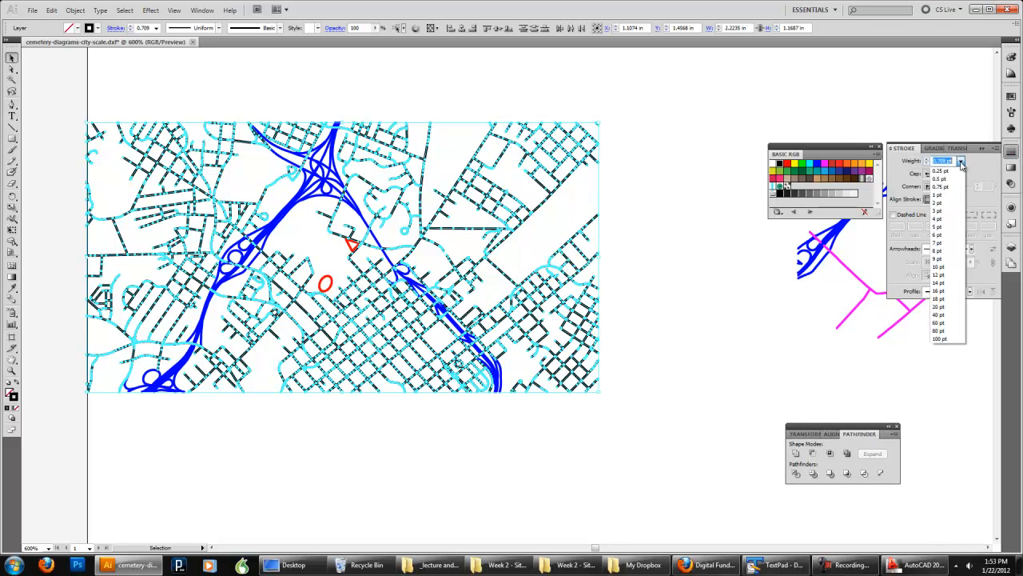
pyautogui.click(962, 179)
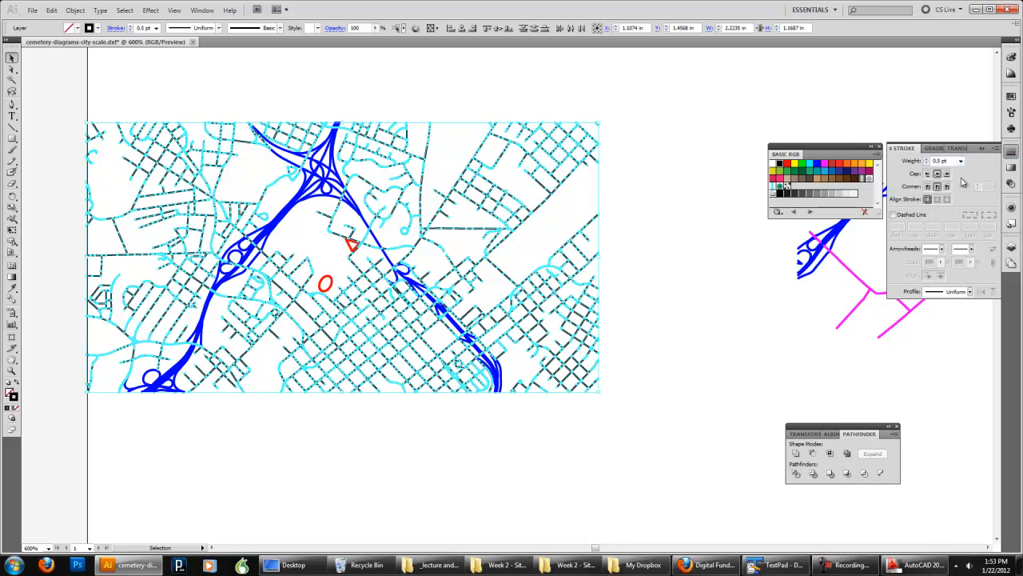
pyautogui.click(961, 160)
pyautogui.click(959, 169)
pyautogui.click(691, 221)
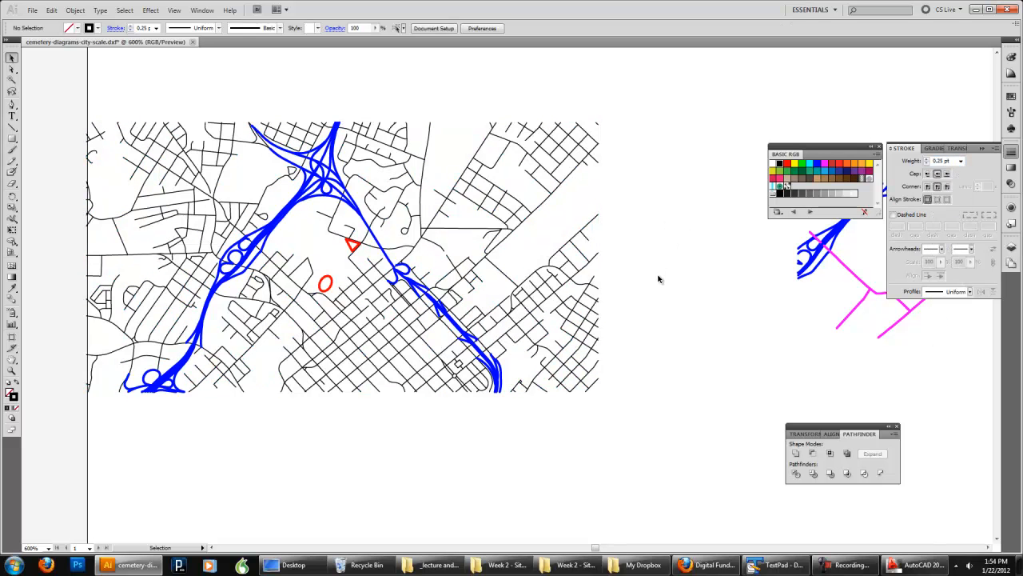
pyautogui.scroll(2, 659, 278)
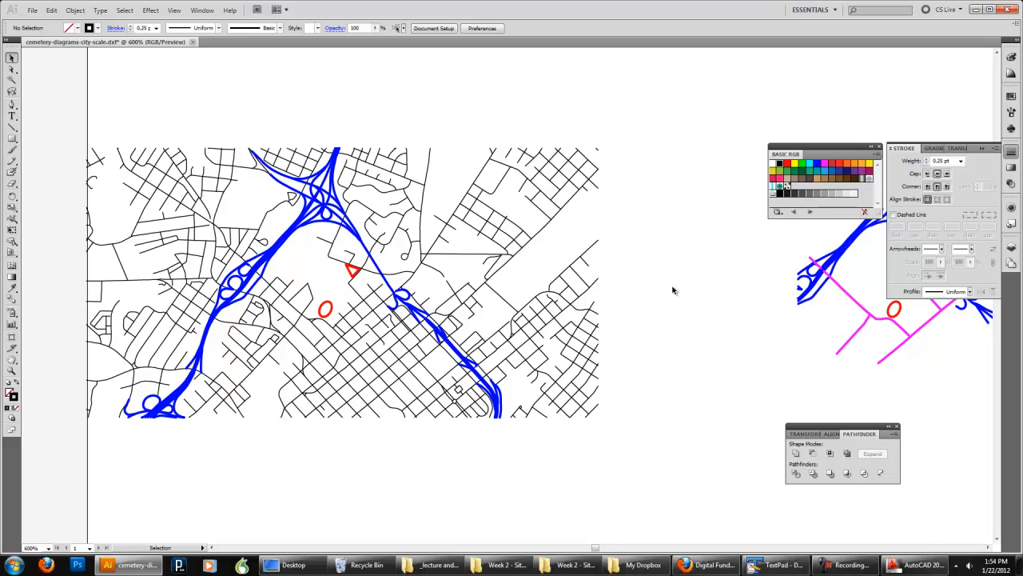
# Toggle the D-Roads 3 layer's visibility to examine which roads it holds across the three diagrams
pyautogui.click(1012, 246)
pyautogui.click(942, 318)
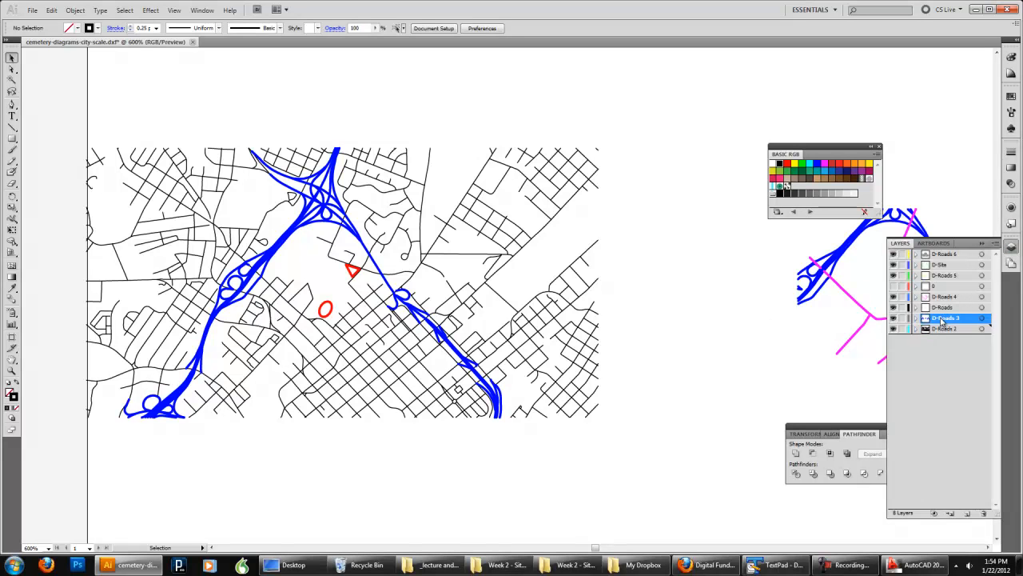
pyautogui.click(893, 319)
pyautogui.click(893, 318)
pyautogui.keyDown('ctrl'); pyautogui.hscroll(10, 682, 315); pyautogui.keyUp('ctrl')
pyautogui.keyDown('ctrl'); pyautogui.hscroll(2, 684, 318); pyautogui.keyUp('ctrl')
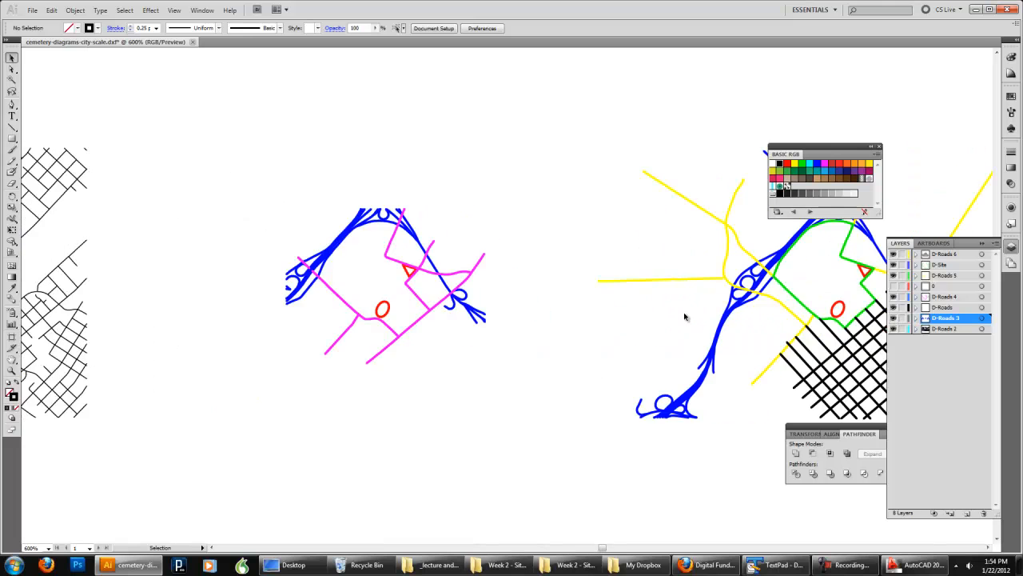
pyautogui.keyDown('ctrl'); pyautogui.hscroll(4, 685, 316); pyautogui.keyUp('ctrl')
pyautogui.click(893, 318)
pyautogui.click(893, 318)
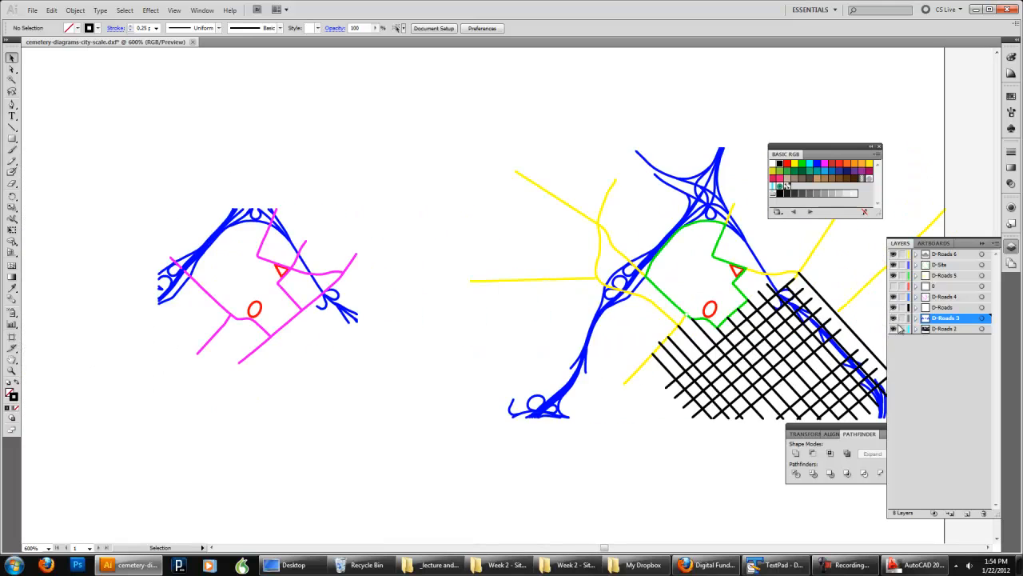
# Add two new layers above D-Roads 3 and hide every layer except D-Roads 3
pyautogui.click(968, 514)
pyautogui.click(968, 514)
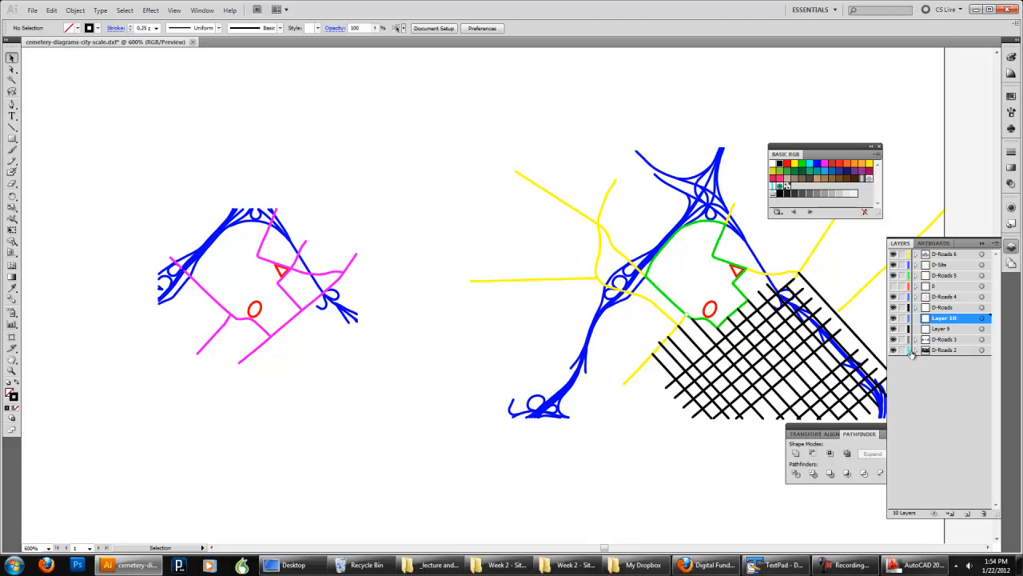
pyautogui.moveTo(894, 341); pyautogui.dragTo(891, 251)
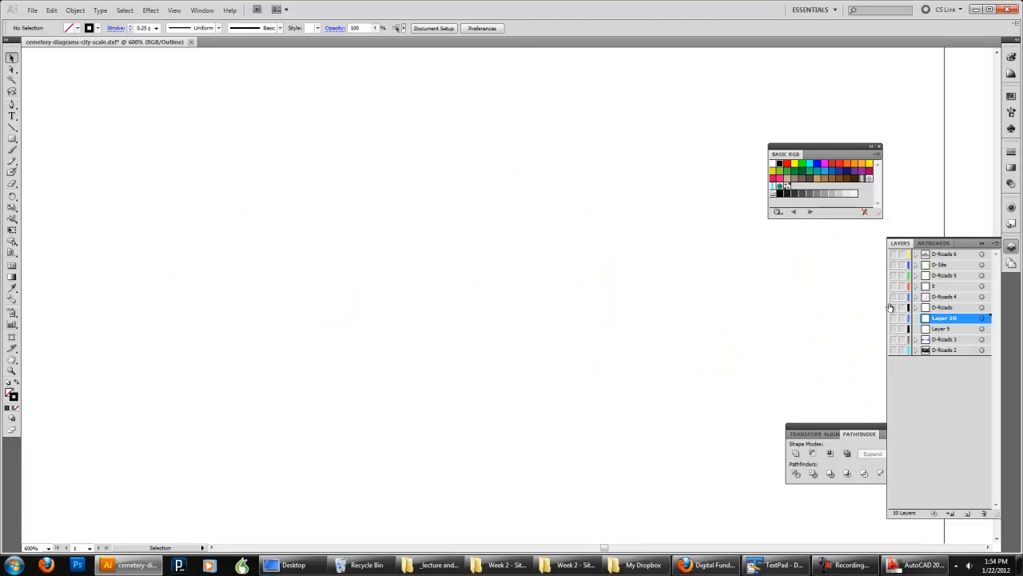
pyautogui.click(894, 340)
# Send the third diagram's blue highways from D-Roads 3 to Layer 10, check them there, and leave that layer hidden
pyautogui.moveTo(406, 349)
pyautogui.mouseDown()
pyautogui.moveTo(206, 240)
pyautogui.moveTo(137, 176)
pyautogui.moveTo(195, 350)
pyautogui.mouseUp()
pyautogui.hscroll(-10, 319, 358)
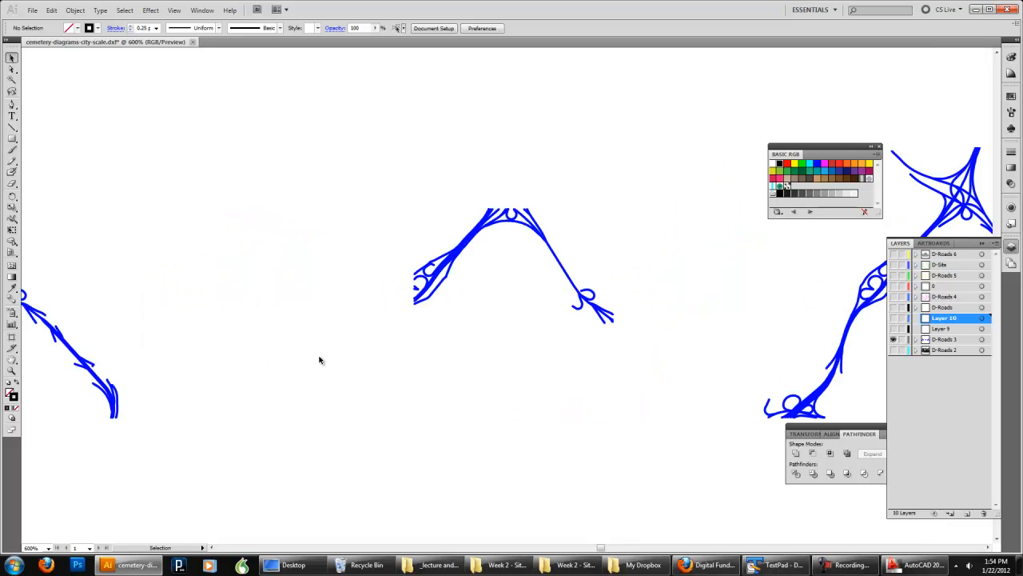
pyautogui.hscroll(-10, 319, 360)
pyautogui.hscroll(6, 319, 361)
pyautogui.moveTo(662, 480); pyautogui.dragTo(214, 112)
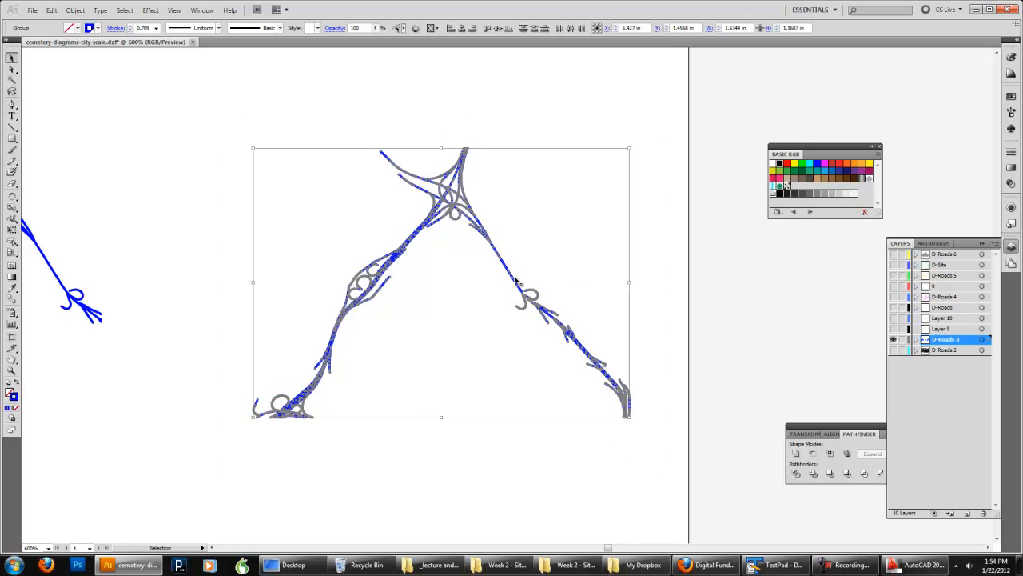
pyautogui.click(951, 320)
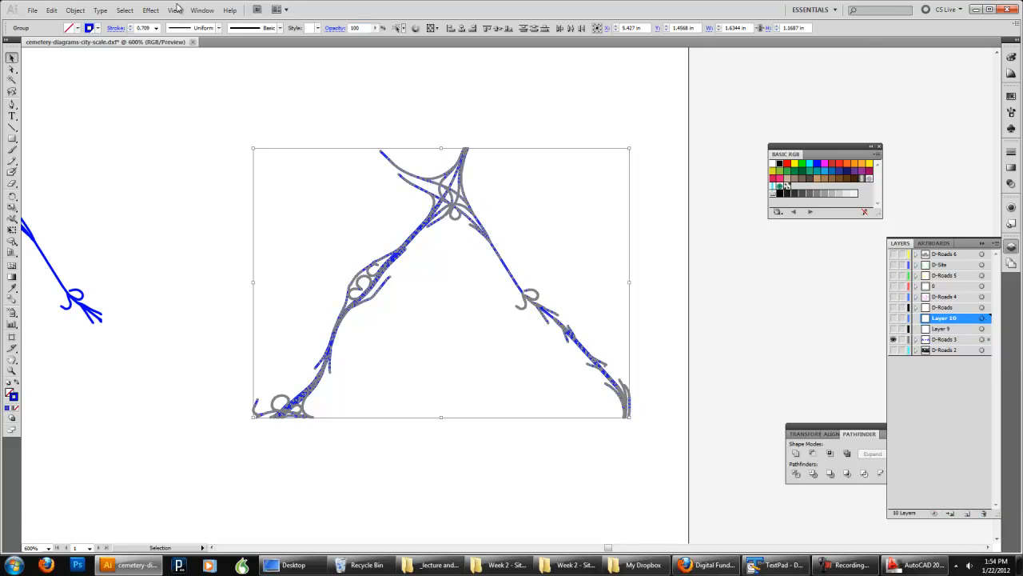
pyautogui.click(76, 11)
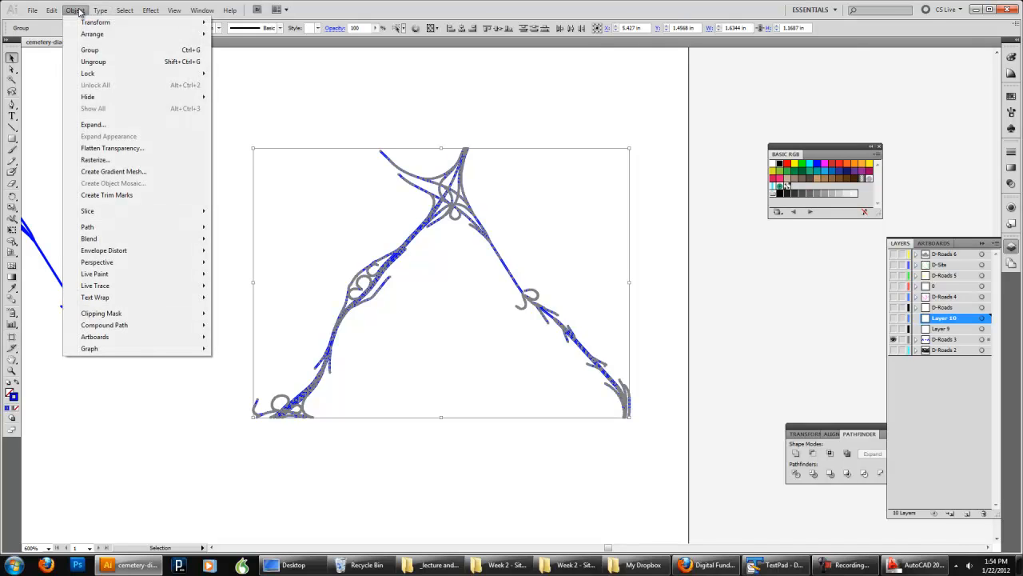
pyautogui.moveTo(101, 37)
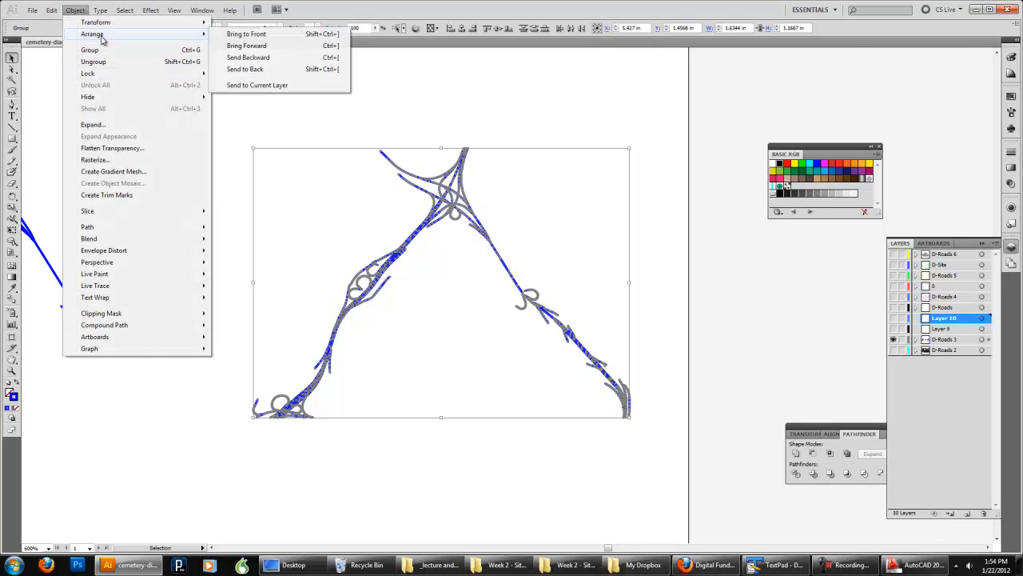
pyautogui.click(241, 85)
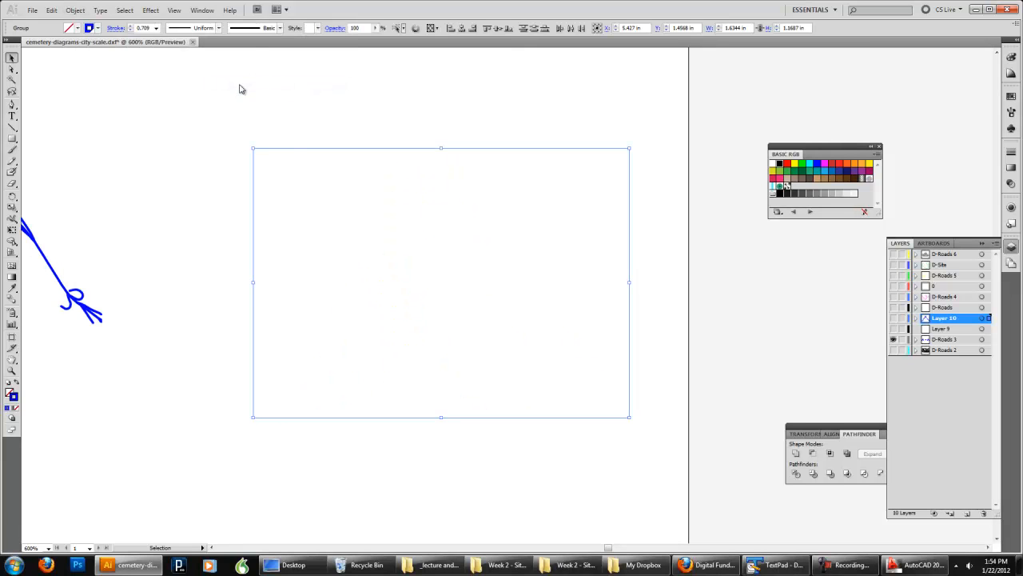
pyautogui.click(895, 319)
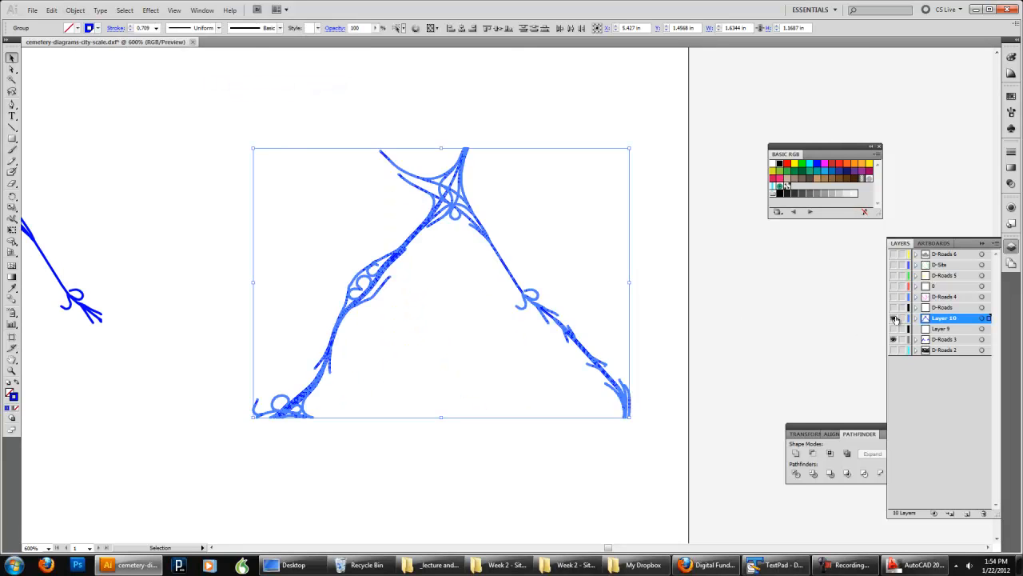
pyautogui.click(896, 319)
# Send the middle diagram's blue highways from D-Roads 3 to Layer 9, then show Layers 9 and 10 briefly and hide both again
pyautogui.hscroll(-3, 426, 248)
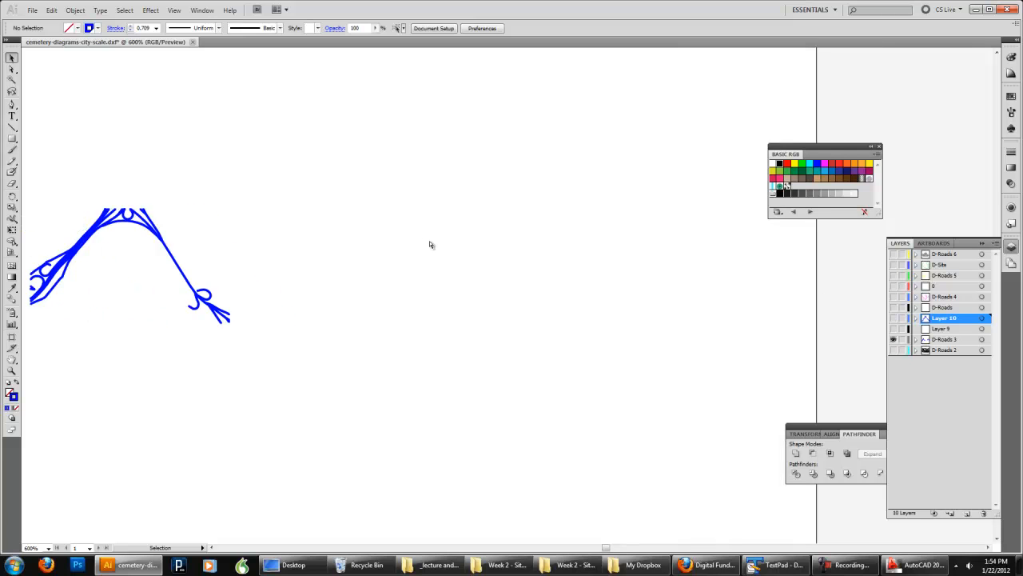
pyautogui.hscroll(-5, 429, 242)
pyautogui.moveTo(624, 373); pyautogui.dragTo(301, 158)
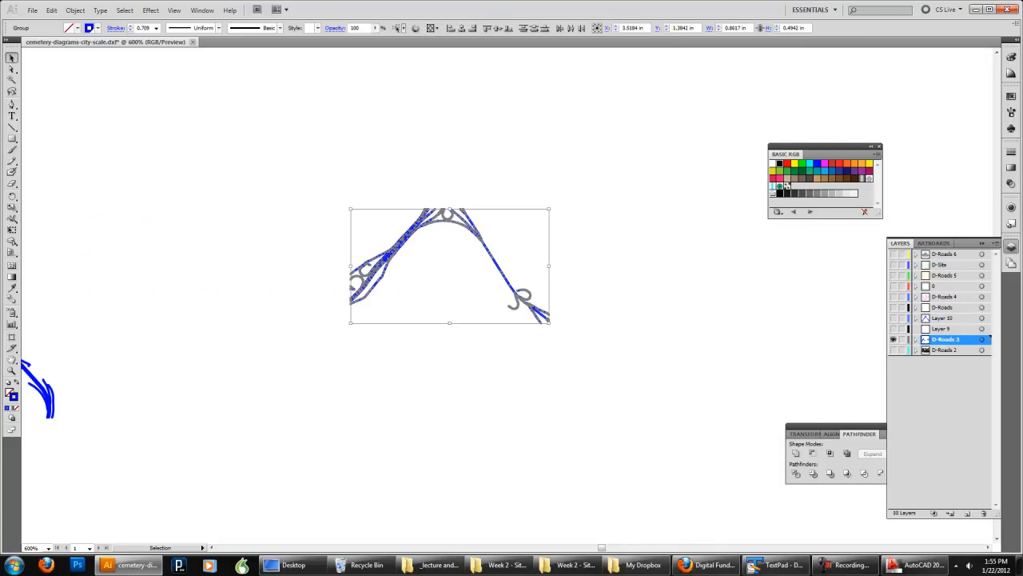
pyautogui.click(942, 329)
pyautogui.click(76, 10)
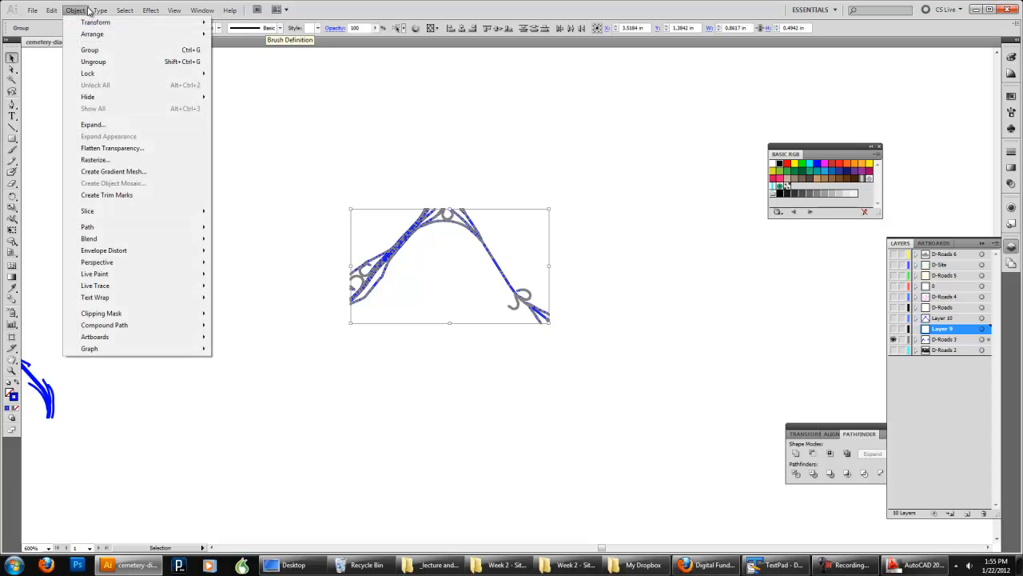
pyautogui.moveTo(92, 34)
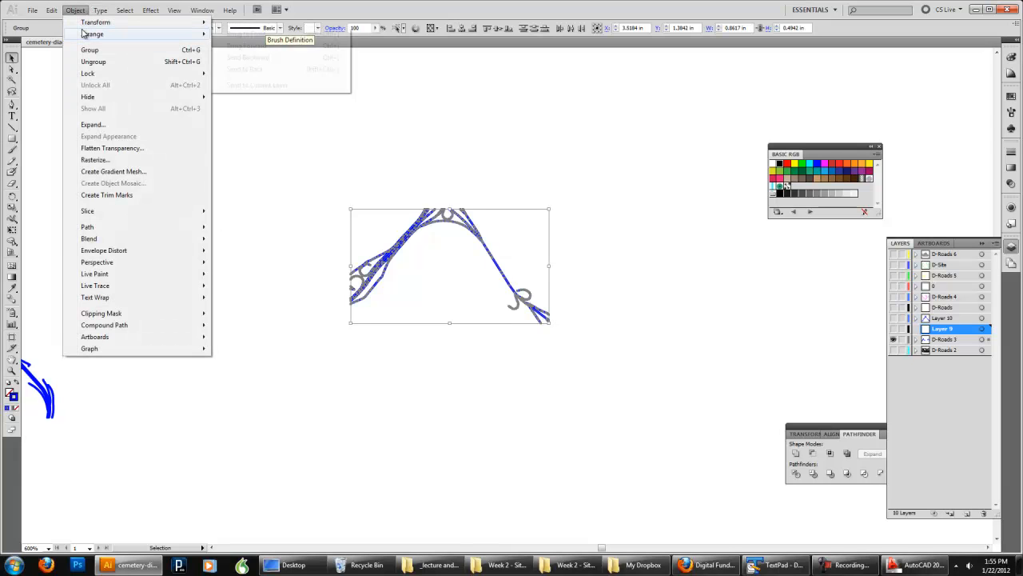
pyautogui.click(270, 85)
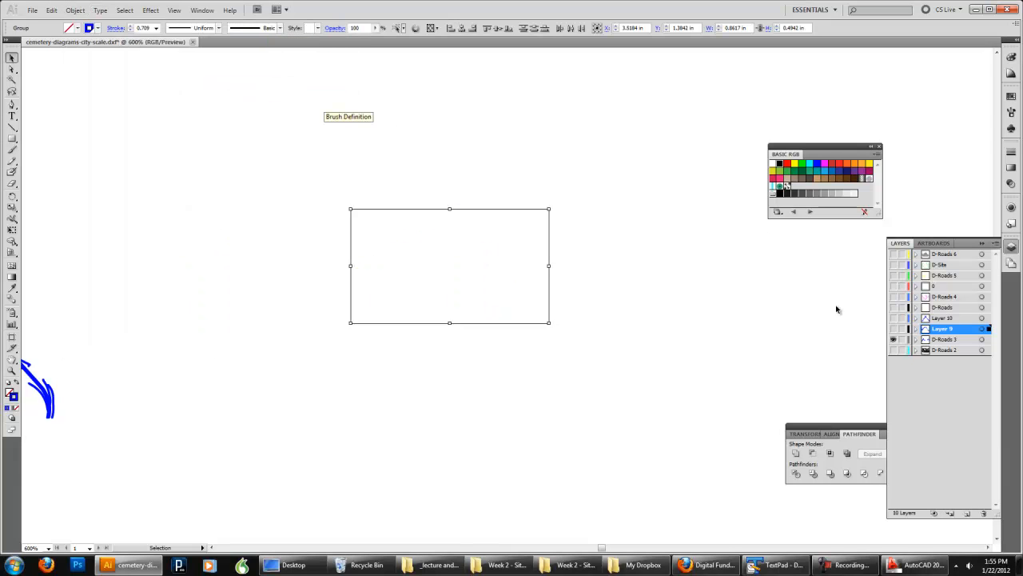
pyautogui.click(893, 329)
pyautogui.click(893, 317)
pyautogui.keyDown('ctrl'); pyautogui.hscroll(-5, 722, 331); pyautogui.keyUp('ctrl')
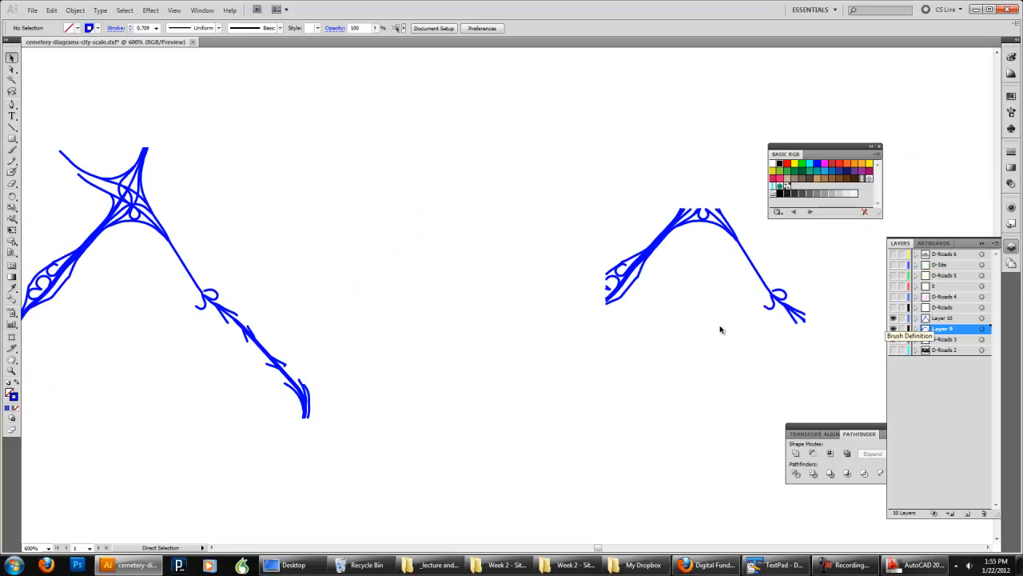
pyautogui.click(893, 317)
# Show the D-Roads layer and add two new layers above Layer 9
pyautogui.click(894, 307)
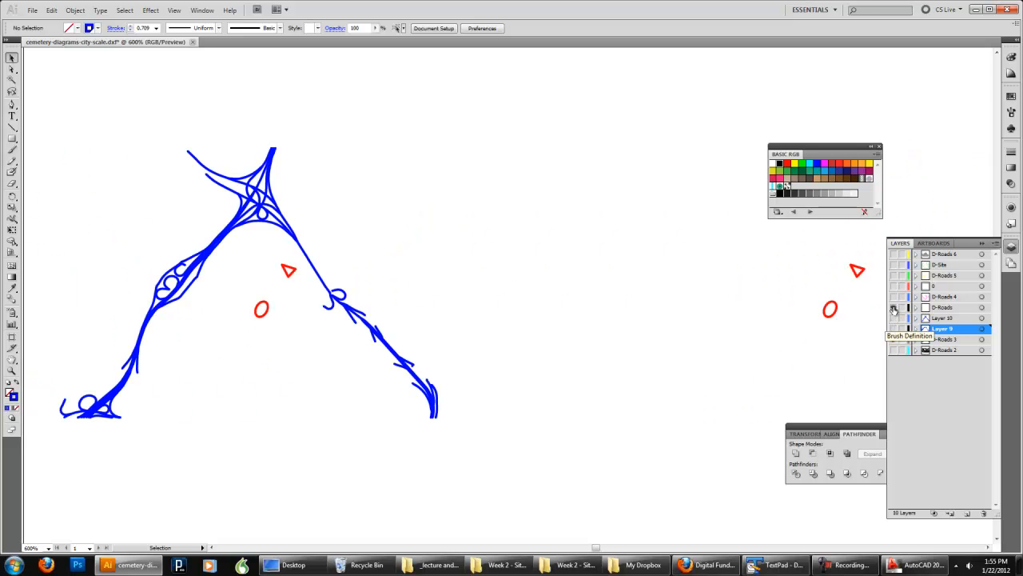
pyautogui.keyDown('ctrl'); pyautogui.hscroll(7, 644, 314); pyautogui.keyUp('ctrl')
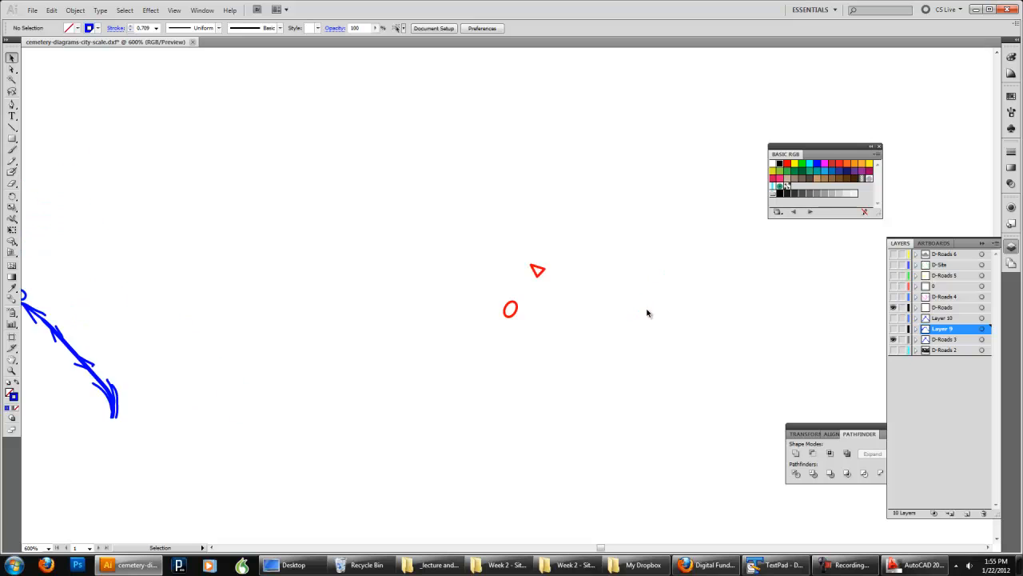
pyautogui.click(967, 514)
pyautogui.click(967, 513)
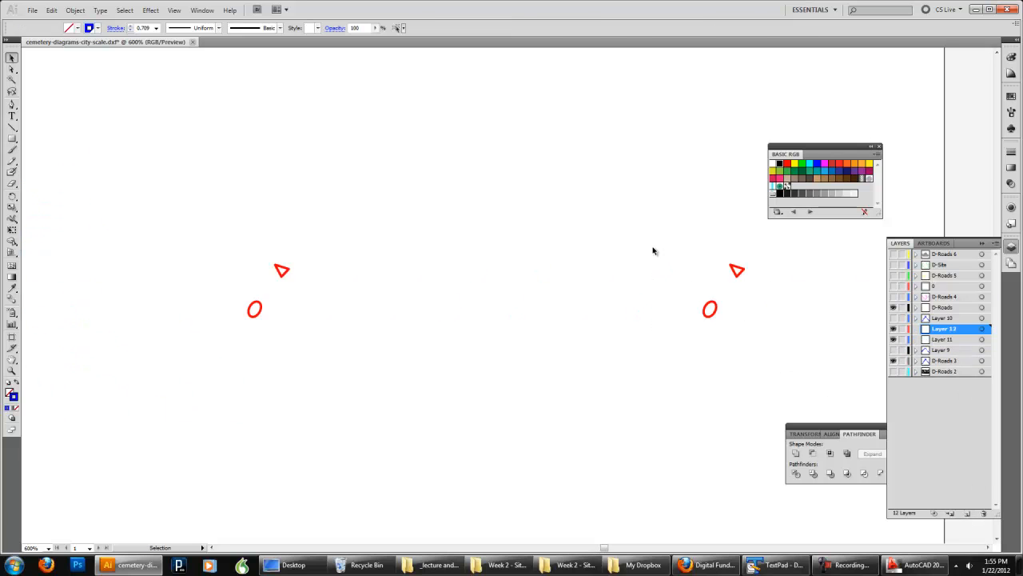
# Send the third diagram's red site outlines from D-Roads to Layer 12
pyautogui.moveTo(654, 249); pyautogui.dragTo(760, 334)
pyautogui.click(943, 333)
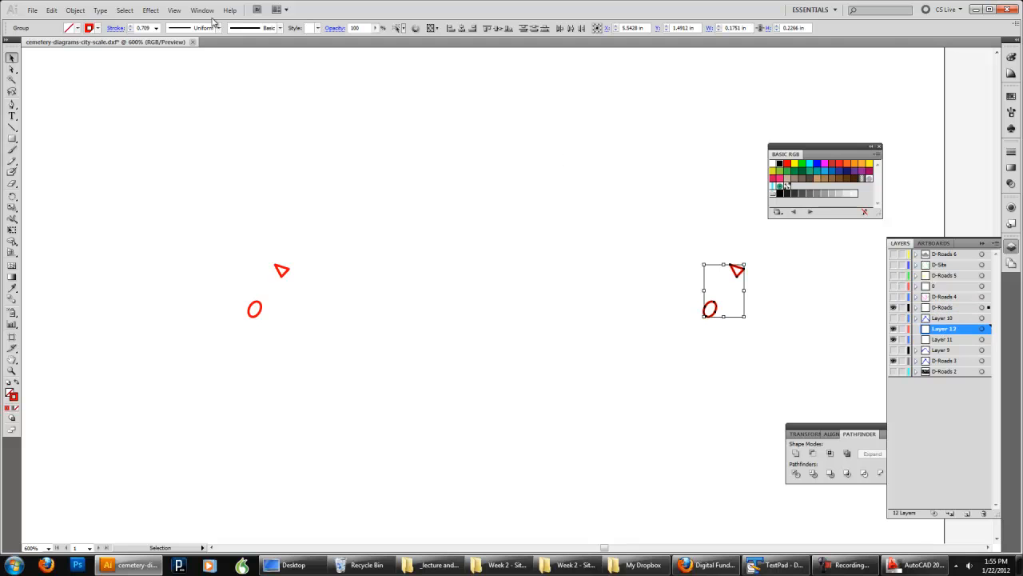
pyautogui.click(80, 10)
pyautogui.moveTo(92, 33)
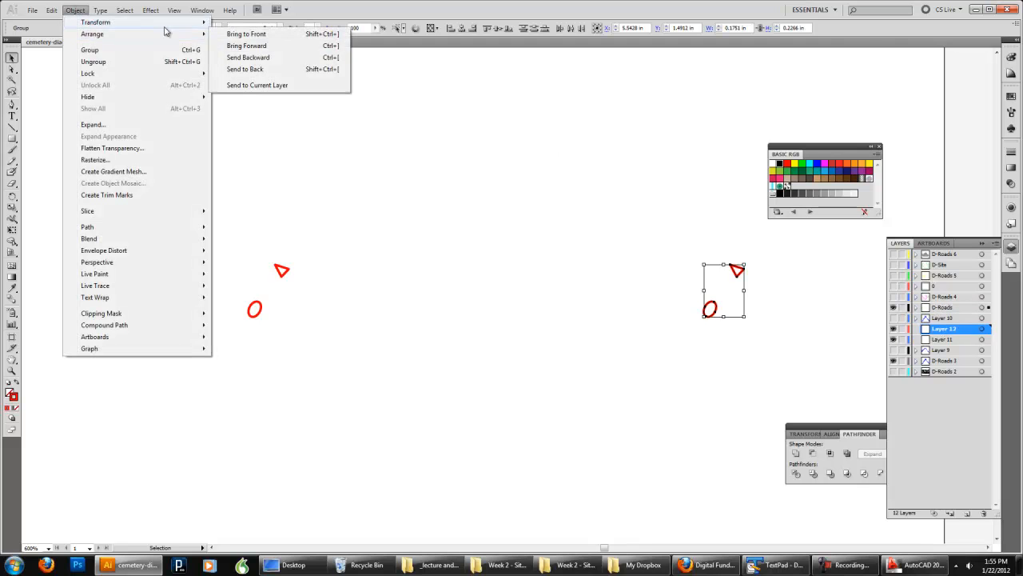
pyautogui.click(264, 91)
pyautogui.click(715, 228)
pyautogui.click(928, 339)
pyautogui.moveTo(335, 381); pyautogui.dragTo(163, 233)
pyautogui.click(79, 9)
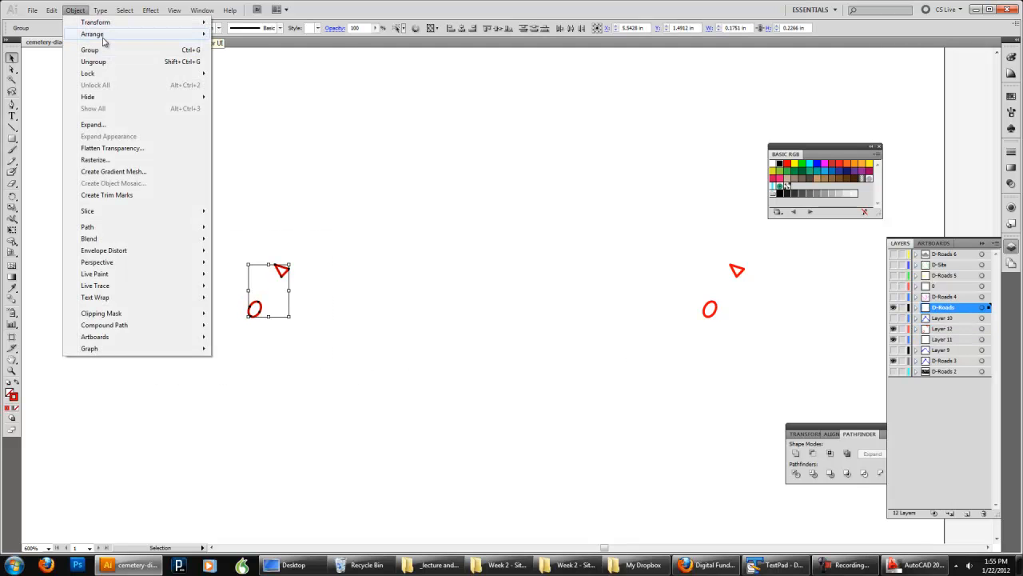
pyautogui.moveTo(96, 34)
pyautogui.click(532, 239)
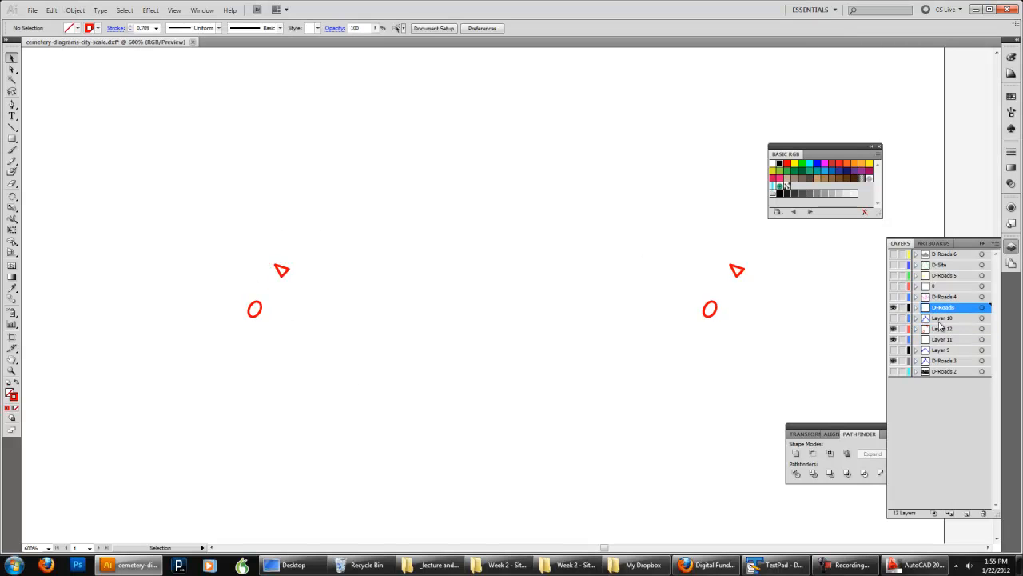
pyautogui.click(940, 323)
pyautogui.click(954, 341)
pyautogui.click(76, 10)
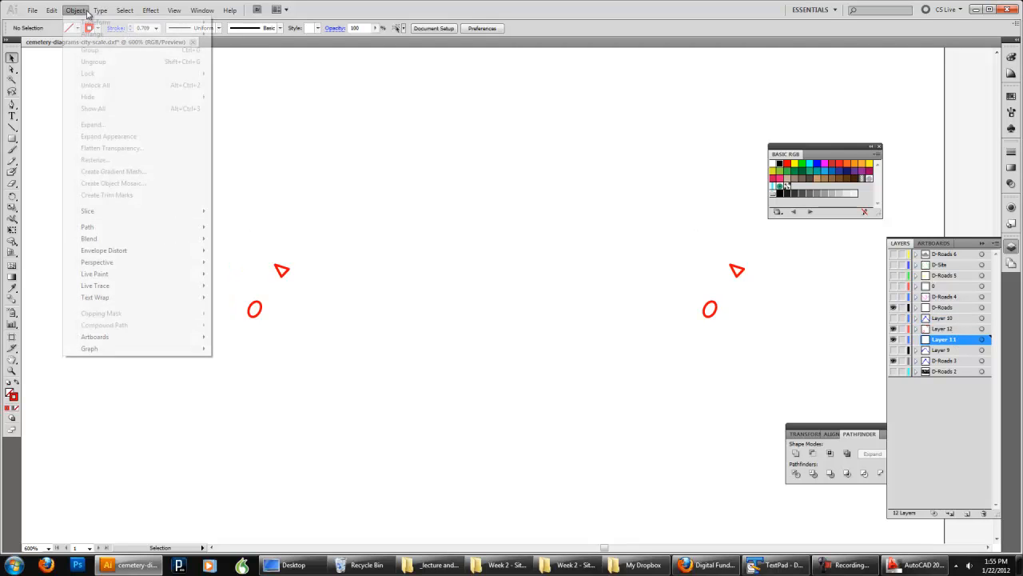
pyautogui.click(445, 376)
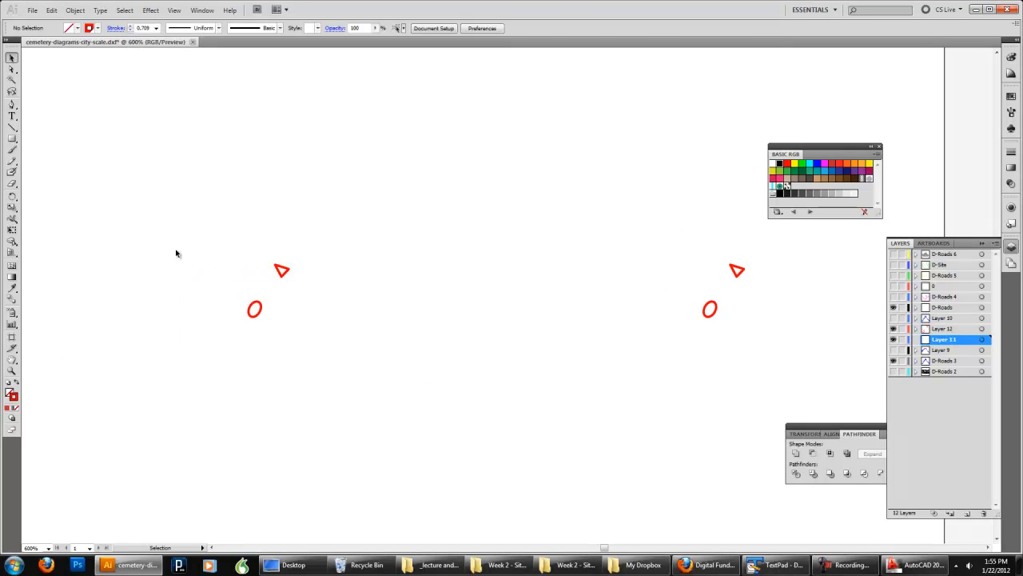
# Send the middle diagram's red site outlines from D-Roads to Layer 11
pyautogui.moveTo(177, 252); pyautogui.dragTo(169, 242)
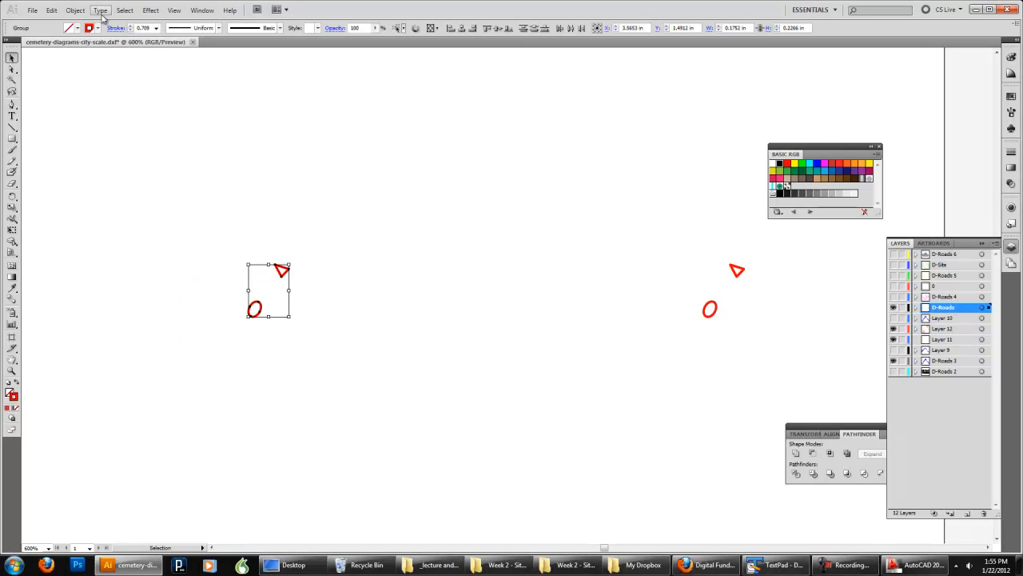
pyautogui.click(955, 339)
pyautogui.click(76, 10)
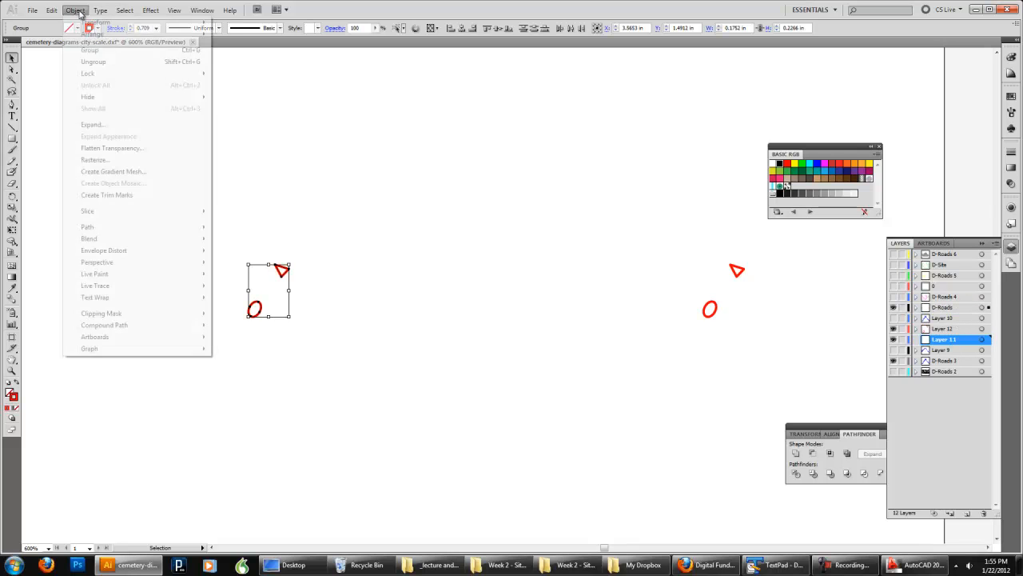
pyautogui.moveTo(92, 34)
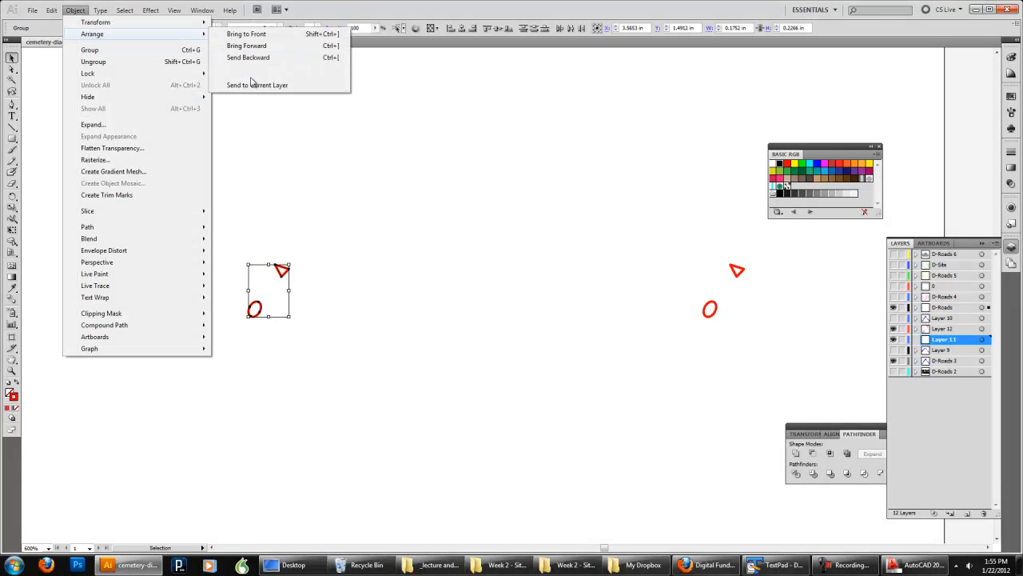
pyautogui.click(251, 84)
pyautogui.click(558, 225)
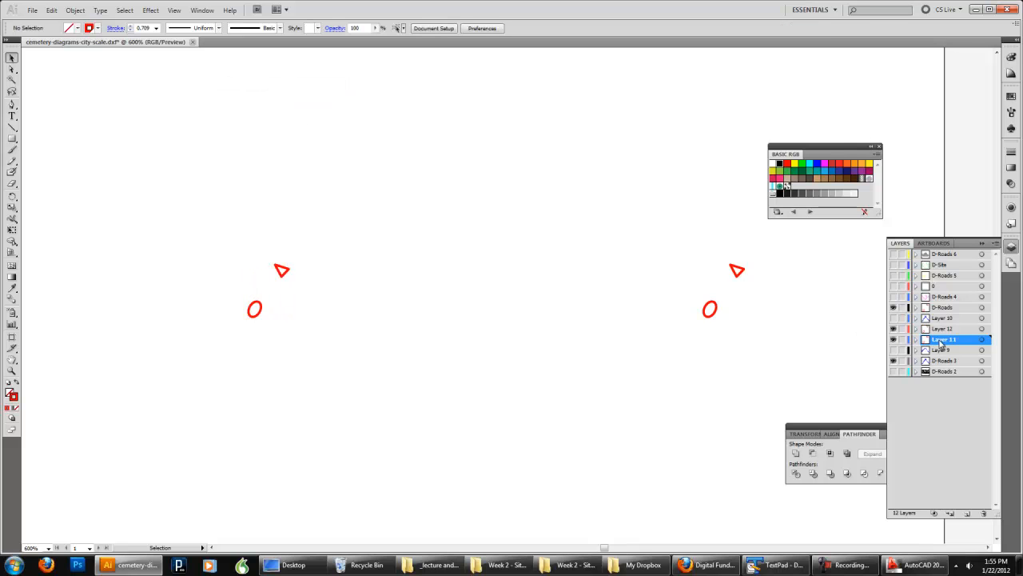
# Rename Layer 11 as Sites
pyautogui.doubleClick(941, 342)
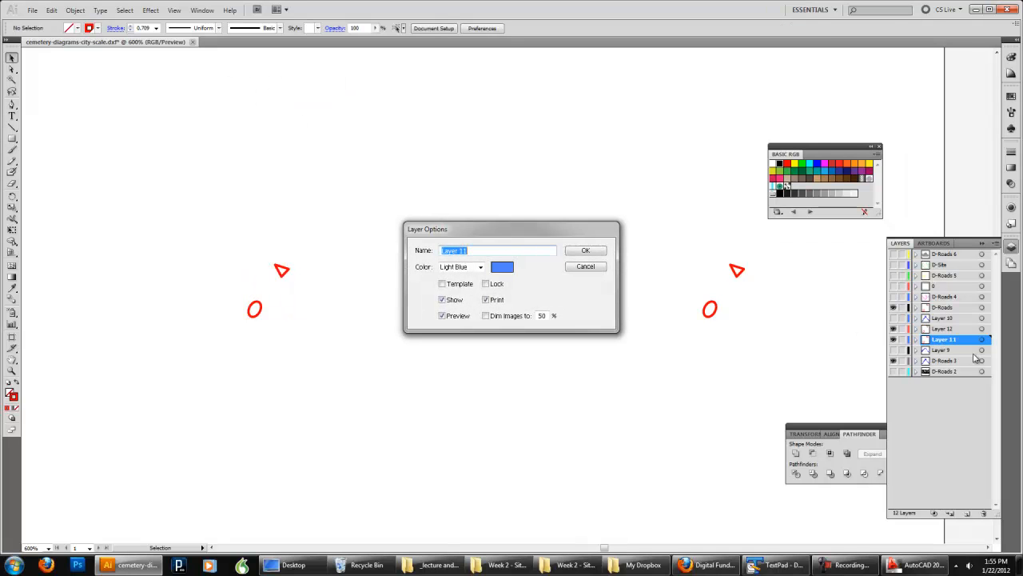
pyautogui.write('Site')
pyautogui.press('Return')
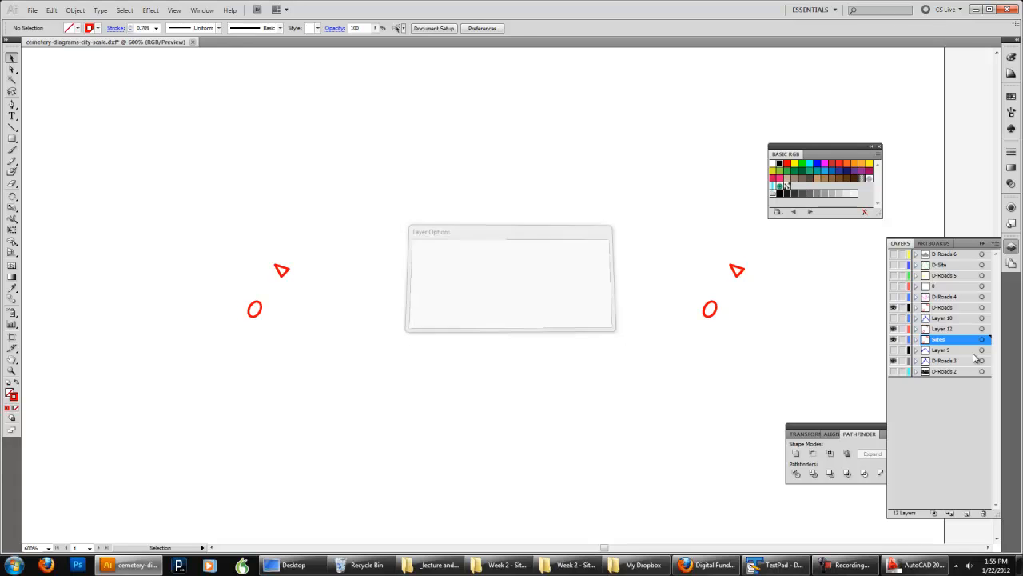
pyautogui.click(963, 426)
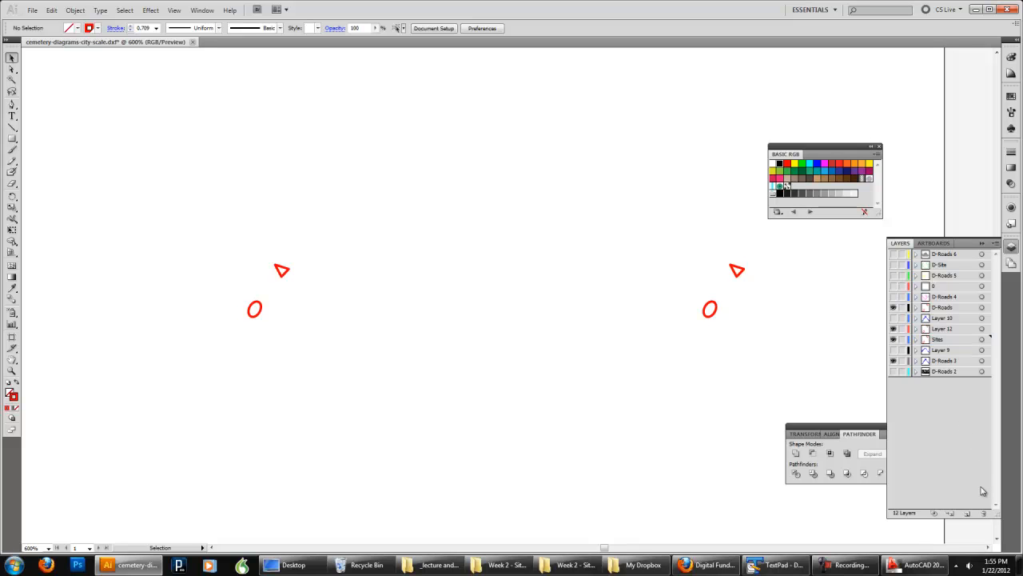
# Add a new layer above Sites and name it Major Roads
pyautogui.click(968, 512)
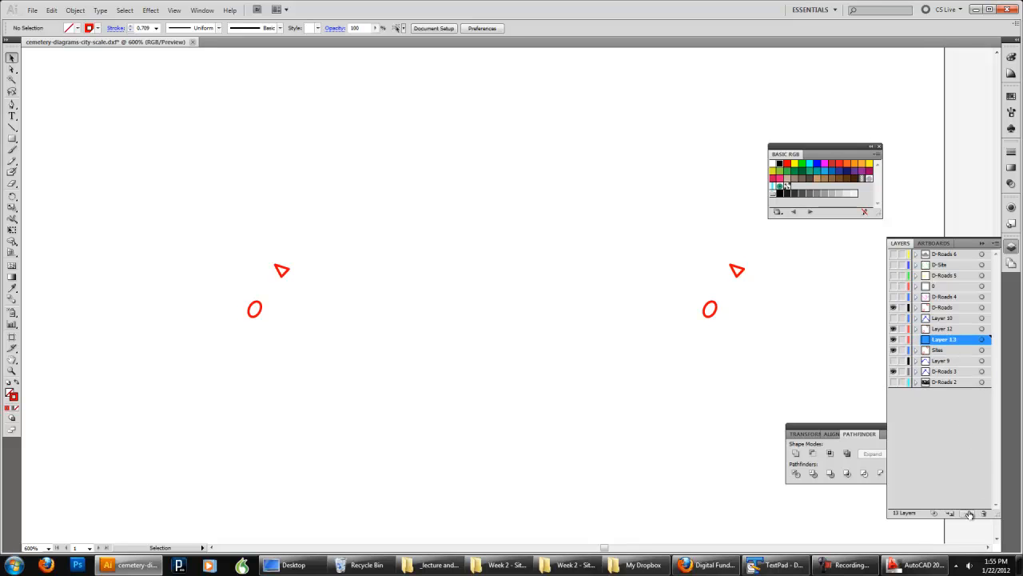
pyautogui.doubleClick(950, 344)
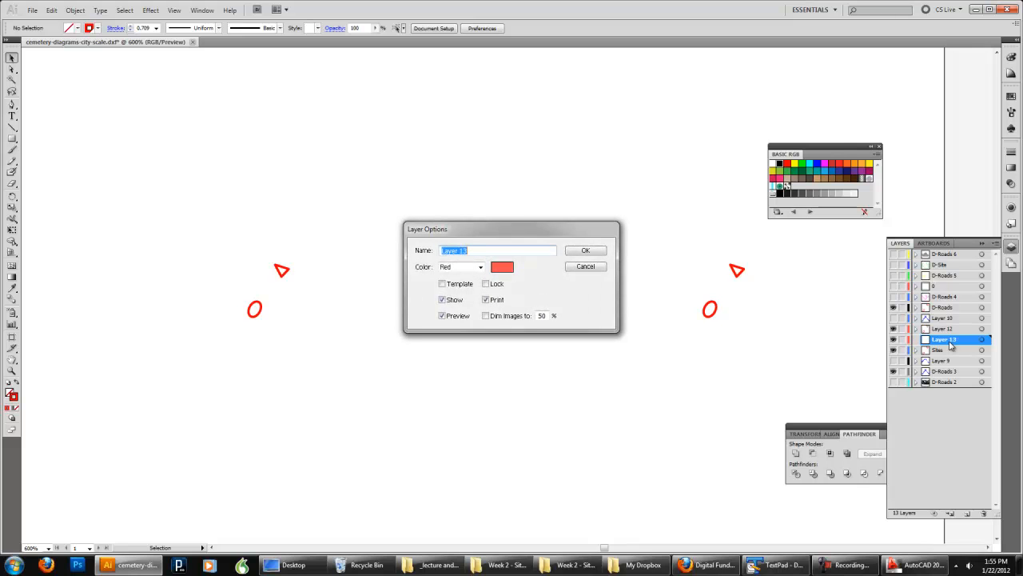
pyautogui.write('Major Roads')
pyautogui.press('Return')
# Check the contents of the hidden upper road and site layers and Layer 9, and show the D-Roads 2 street layer
pyautogui.hscroll(-3, 606, 350)
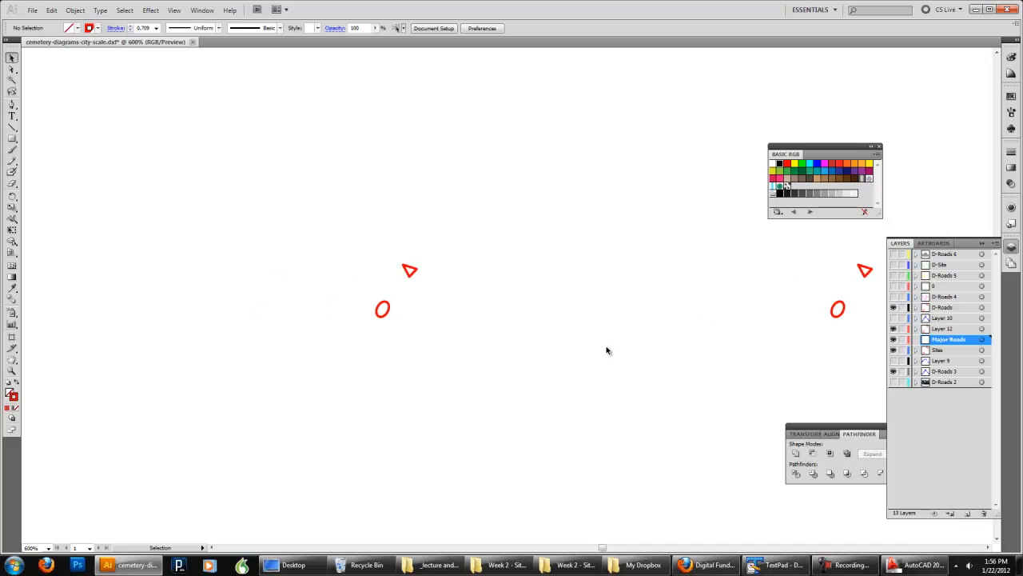
pyautogui.hscroll(-10, 588, 371)
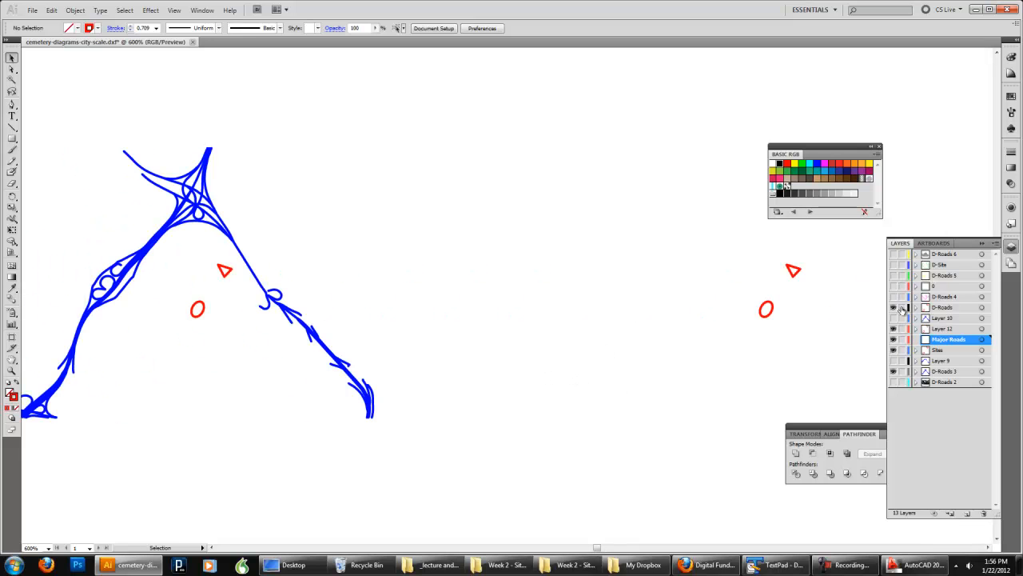
pyautogui.click(895, 275)
pyautogui.click(894, 275)
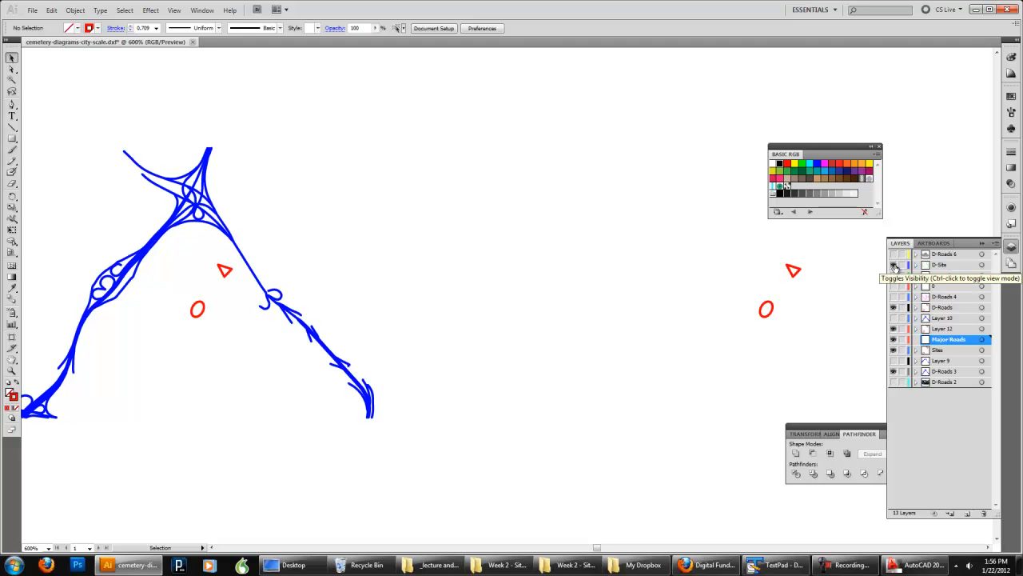
pyautogui.click(894, 254)
pyautogui.click(894, 254)
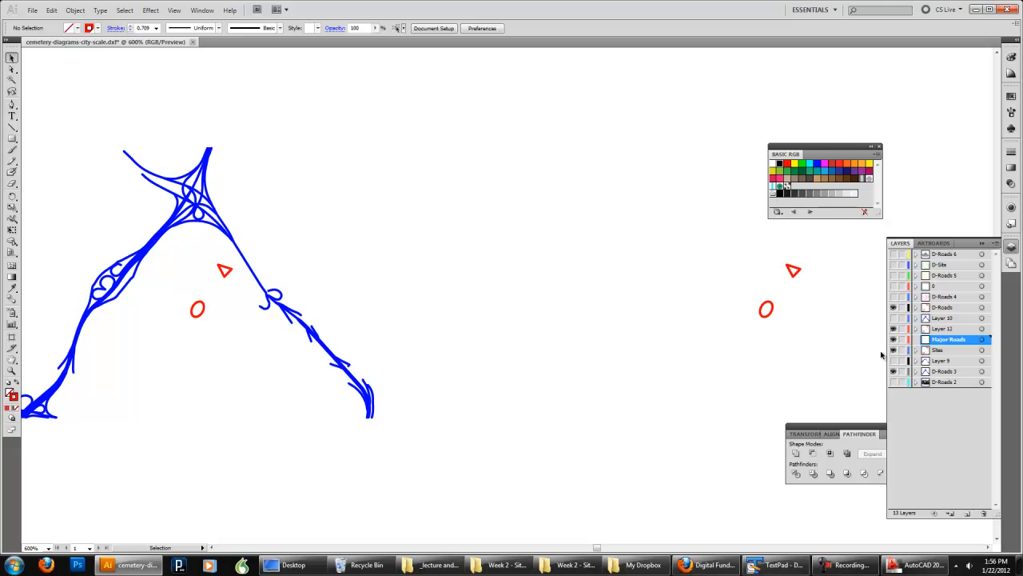
pyautogui.click(893, 361)
pyautogui.click(893, 360)
pyautogui.click(894, 381)
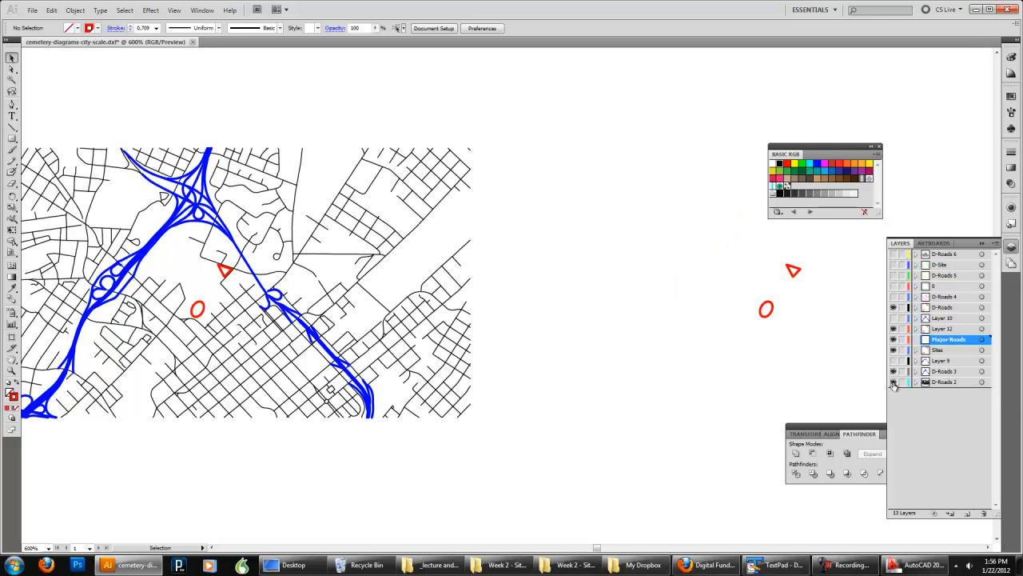
pyautogui.hscroll(-2, 535, 354)
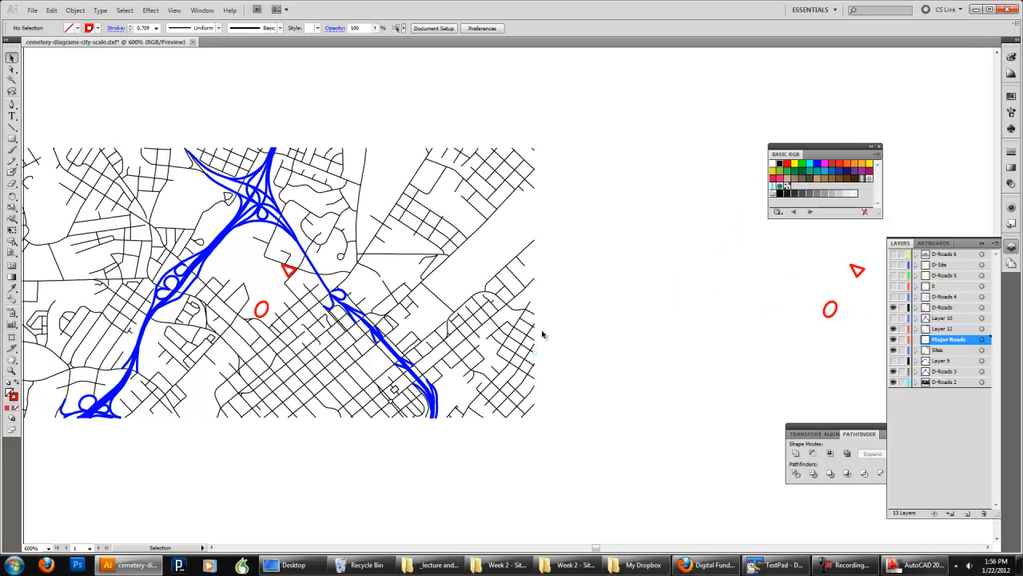
# Nest the D-Roads, D-Roads 3 and D-Roads 2 layers inside Major Roads, checking the group by toggling its visibility
pyautogui.click(955, 382)
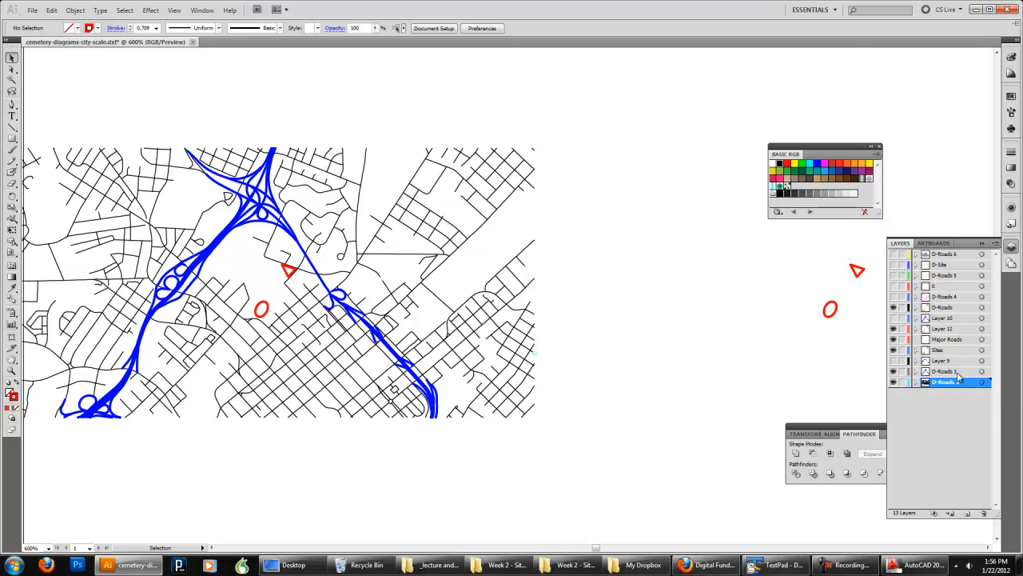
pyautogui.keyDown('shift'); pyautogui.click(958, 372); pyautogui.keyUp('shift')
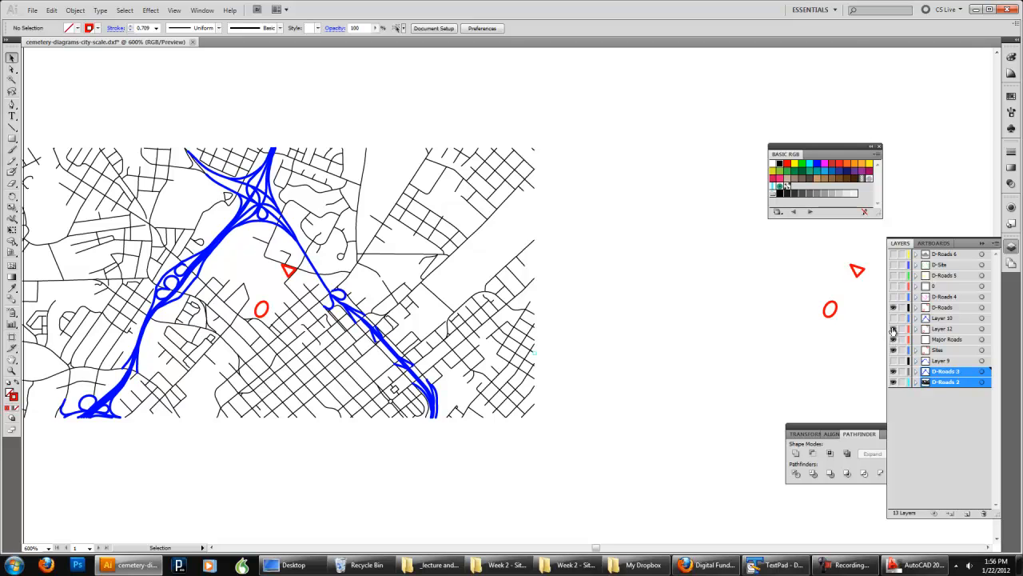
pyautogui.keyDown('ctrl'); pyautogui.click(942, 308); pyautogui.keyUp('ctrl')
pyautogui.moveTo(950, 310); pyautogui.dragTo(951, 340)
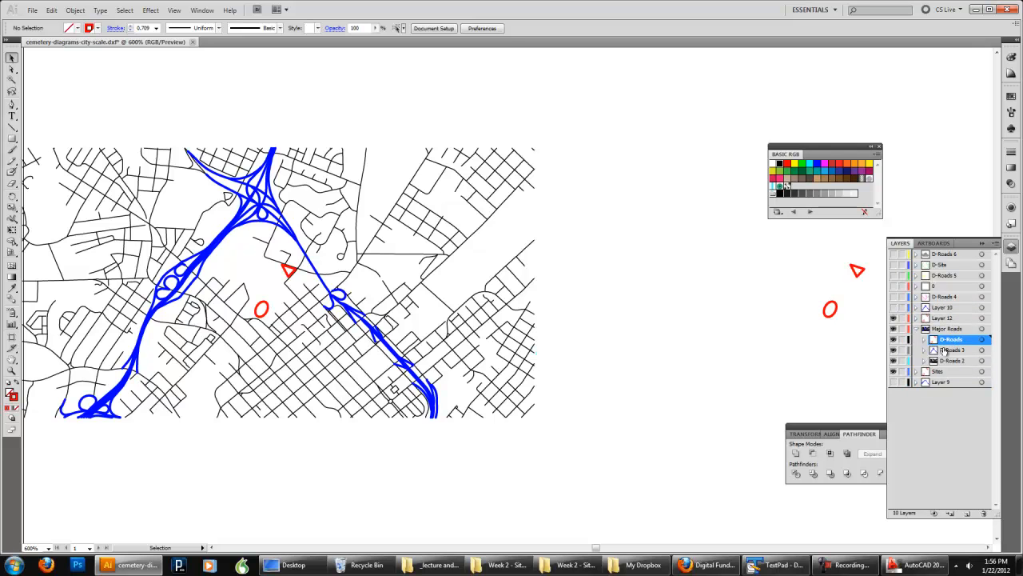
pyautogui.click(893, 330)
pyautogui.click(893, 329)
pyautogui.hscroll(-2, 594, 373)
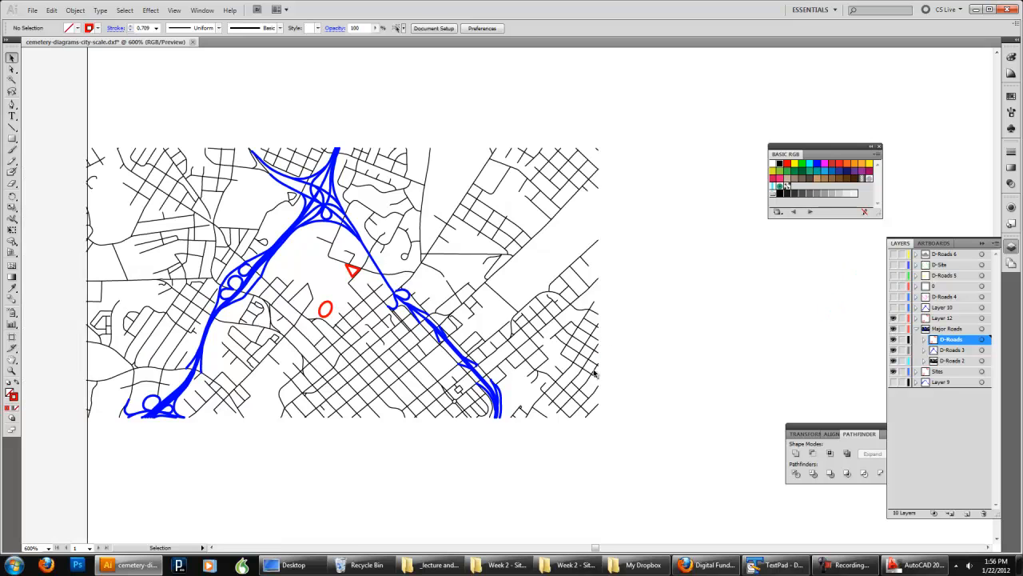
# Change the stroke colour of the first diagram's blue highways on D-Roads 3 to black
pyautogui.click(982, 349)
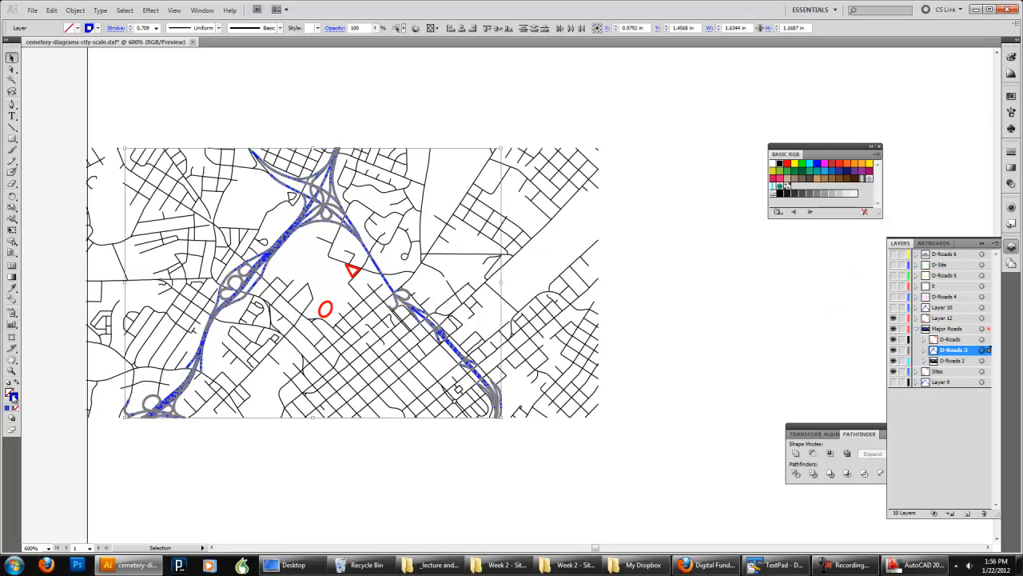
pyautogui.doubleClick(13, 395)
pyautogui.click(628, 238)
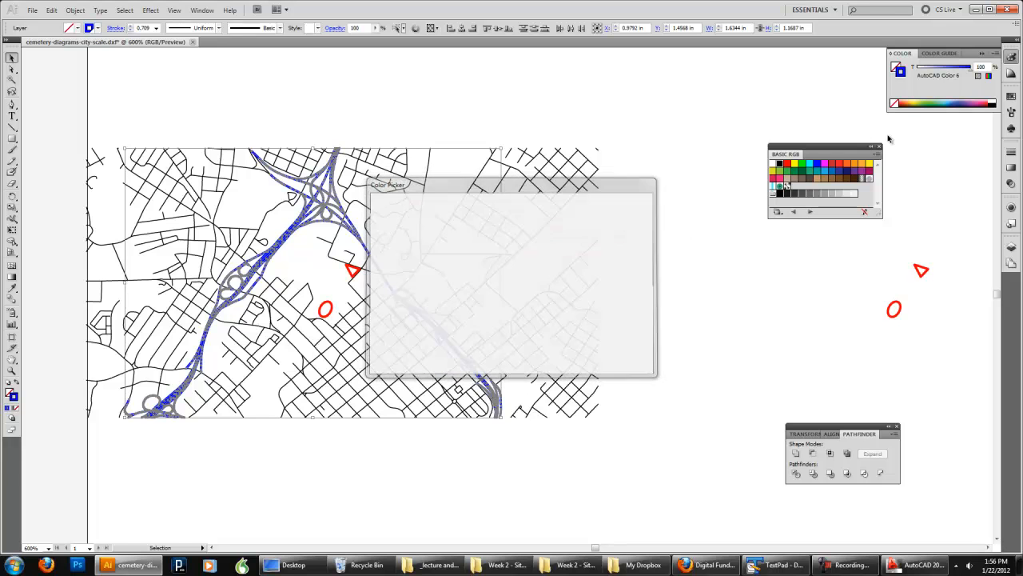
pyautogui.click(1011, 95)
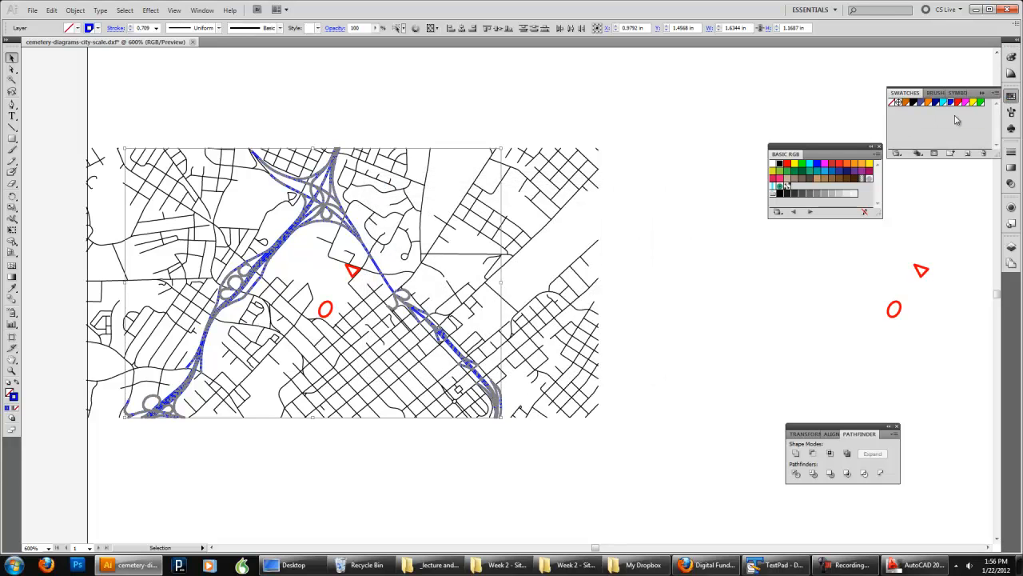
pyautogui.click(780, 194)
pyautogui.click(669, 335)
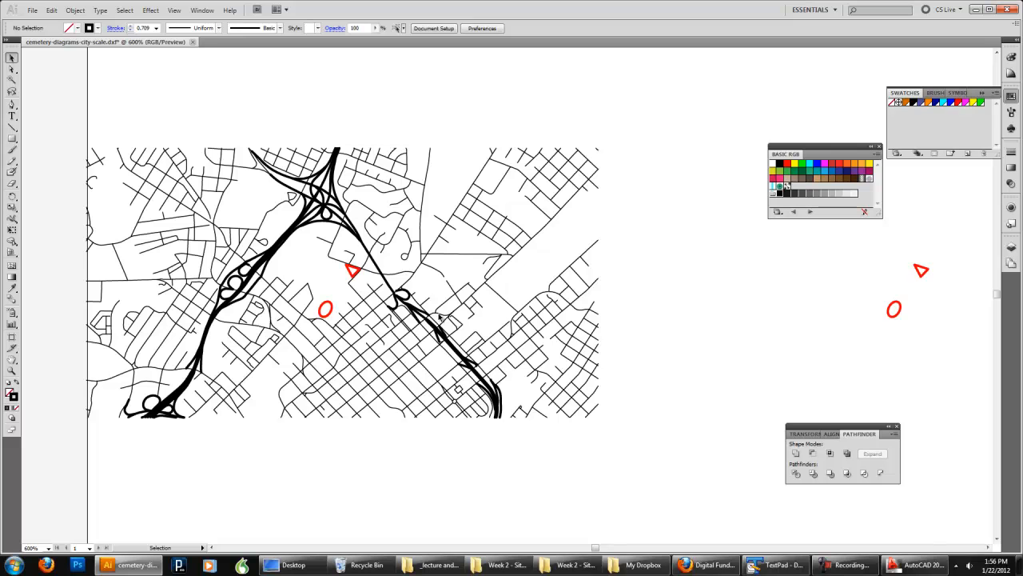
# Set the stroke weight of the red site outlines on D-Roads to 0.5 pt
pyautogui.click(1011, 247)
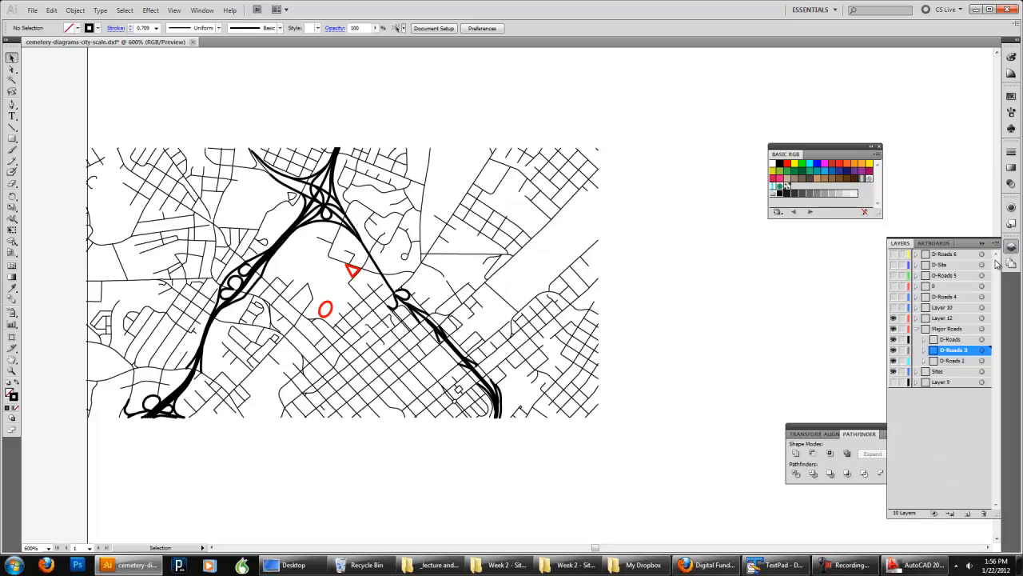
pyautogui.click(945, 340)
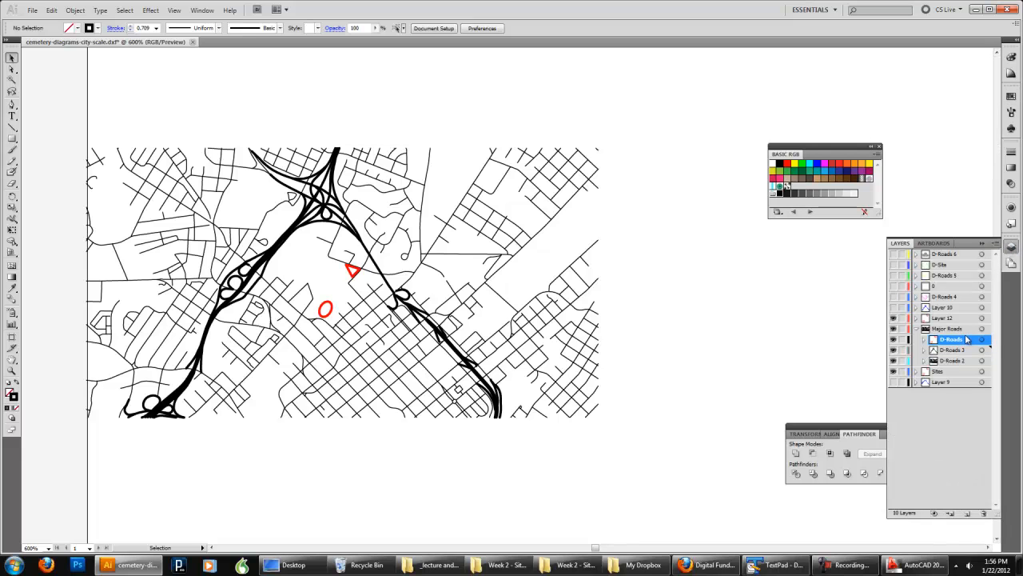
pyautogui.click(983, 339)
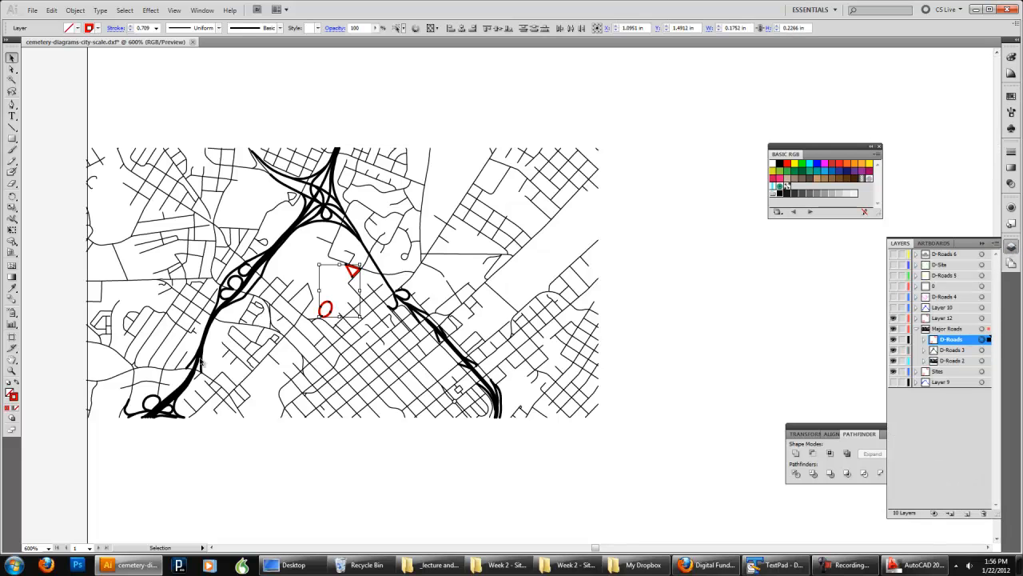
pyautogui.click(1011, 151)
pyautogui.click(962, 161)
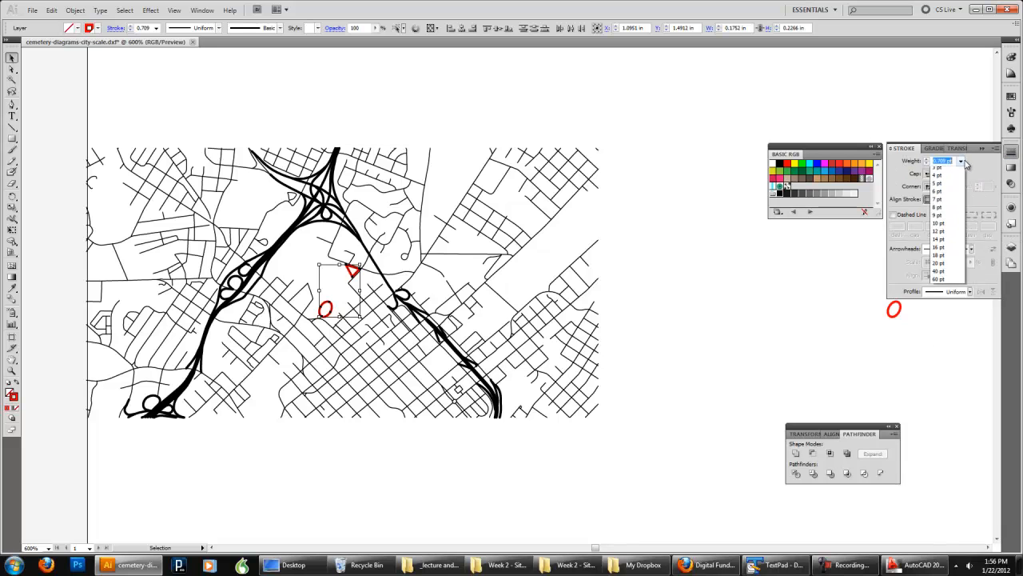
pyautogui.click(961, 180)
pyautogui.click(665, 343)
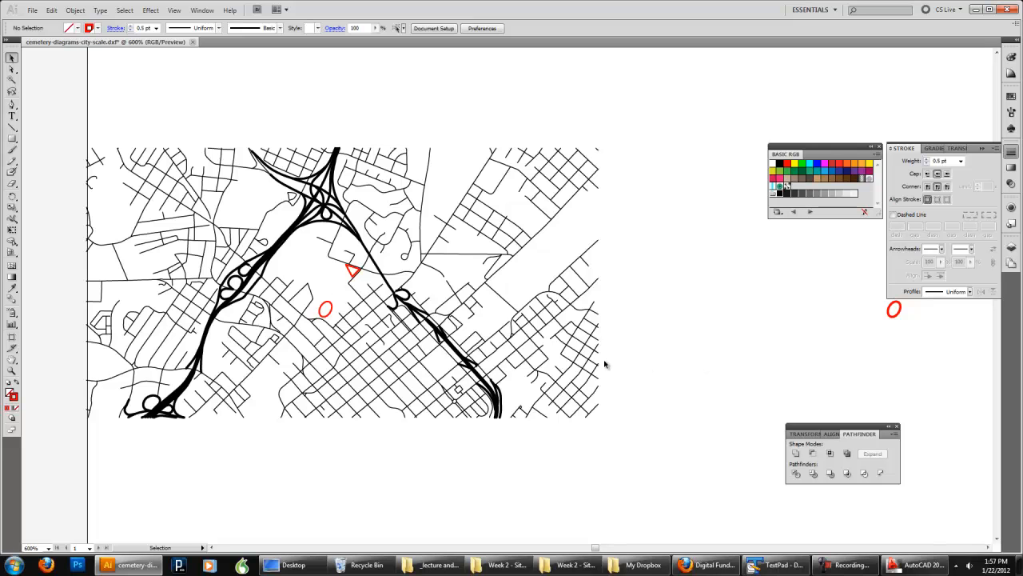
# Swap fill and stroke on the first diagram's two site outlines so they are solid red without a stroke
pyautogui.scroll(1, 352, 274)
pyautogui.click(349, 295)
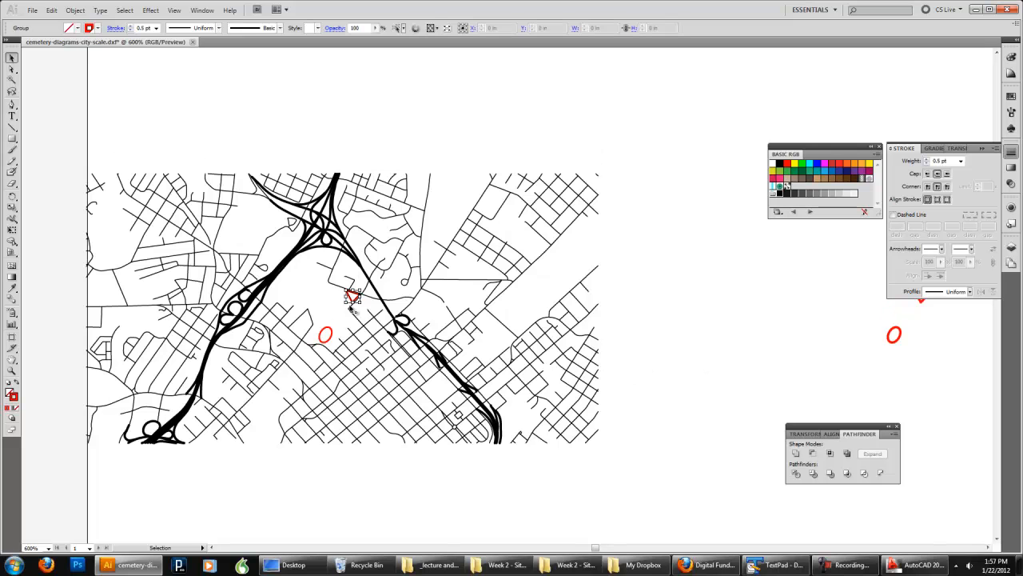
pyautogui.keyDown('shift'); pyautogui.click(333, 336); pyautogui.keyUp('shift')
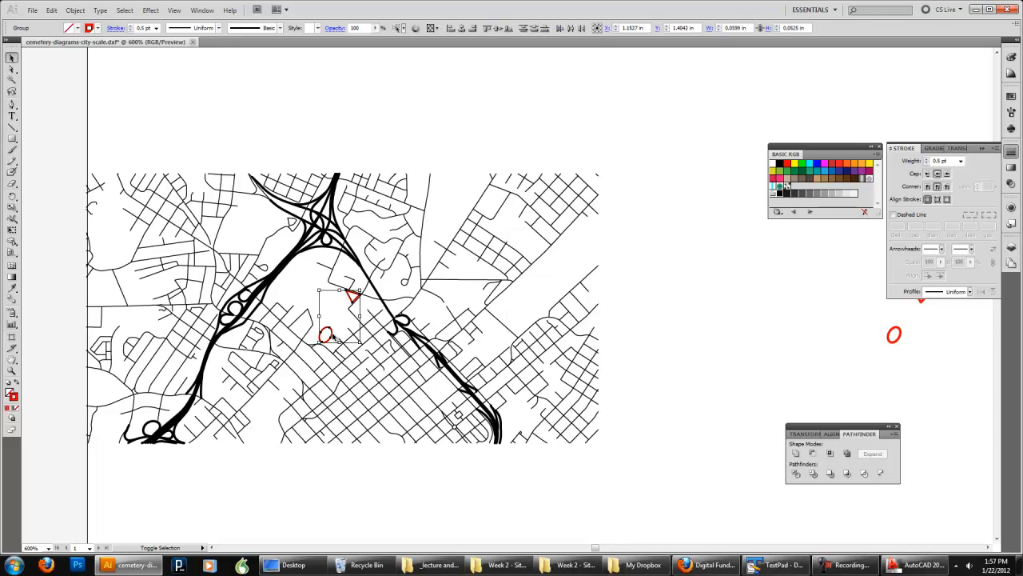
pyautogui.click(17, 386)
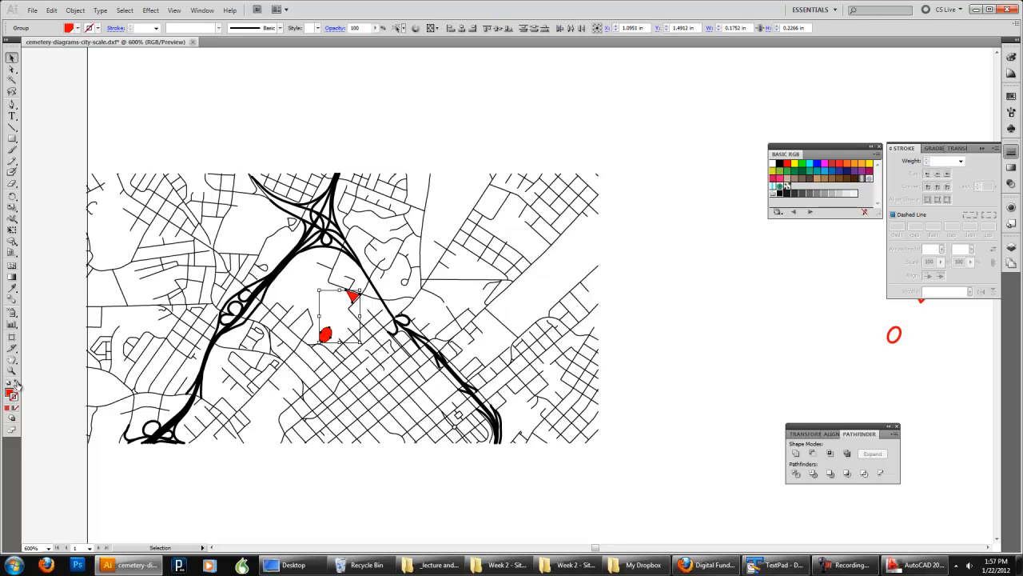
pyautogui.click(16, 385)
pyautogui.click(17, 386)
pyautogui.click(279, 156)
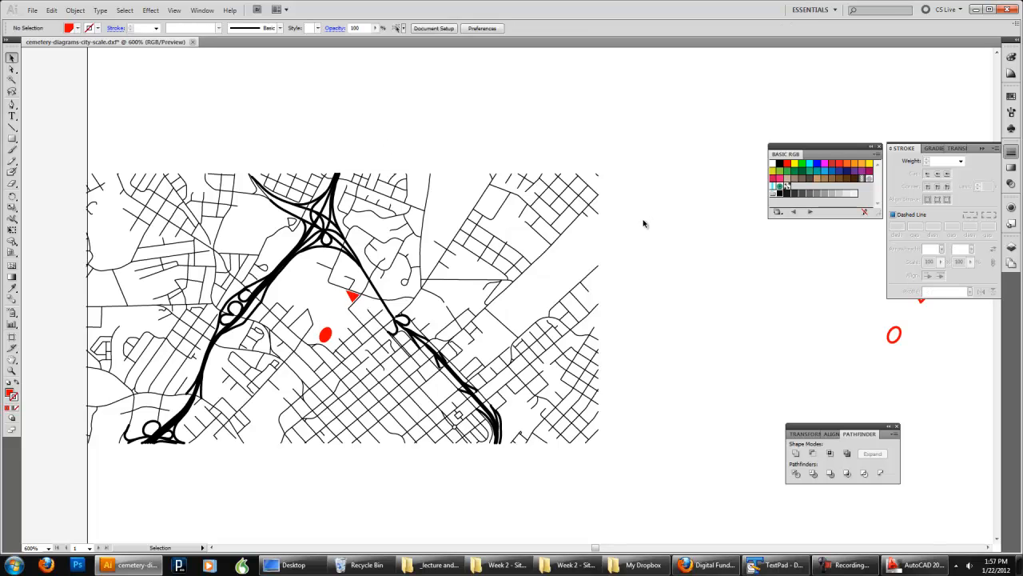
# Set the stroke weight of the first diagram's black highways on D-Roads 3 to 0.5 pt
pyautogui.click(1010, 250)
pyautogui.click(986, 351)
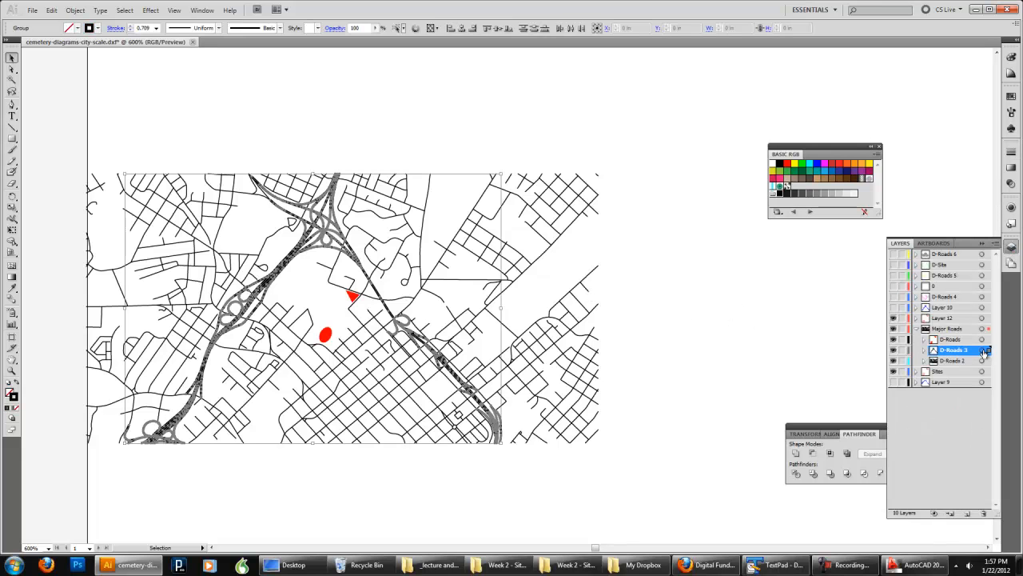
pyautogui.click(1010, 150)
pyautogui.click(947, 160)
pyautogui.click(961, 160)
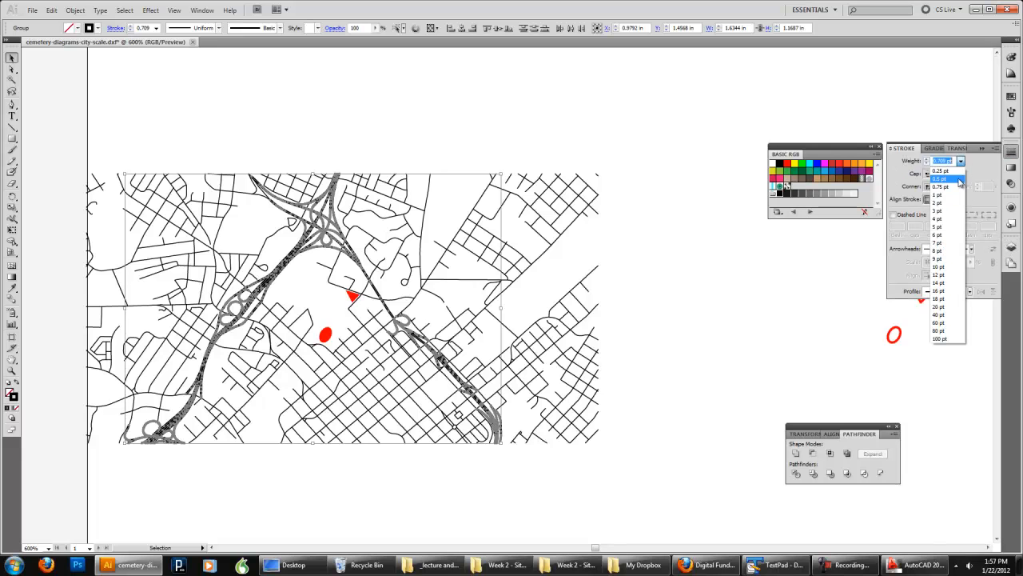
pyautogui.click(959, 179)
pyautogui.click(714, 296)
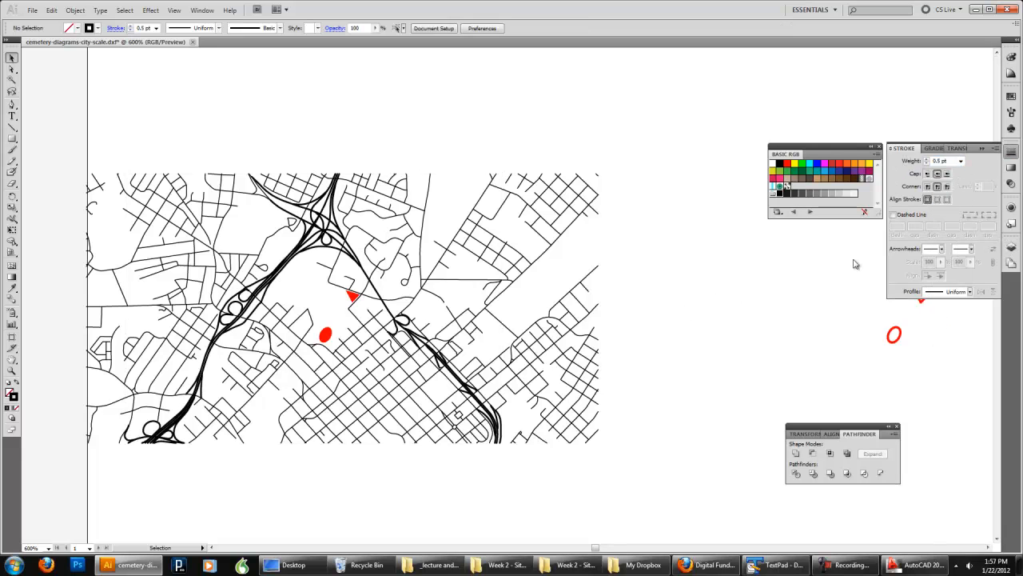
# Set the stroke weight of the first diagram's street grid on D-Roads 2 to 0.1 pt
pyautogui.click(1011, 247)
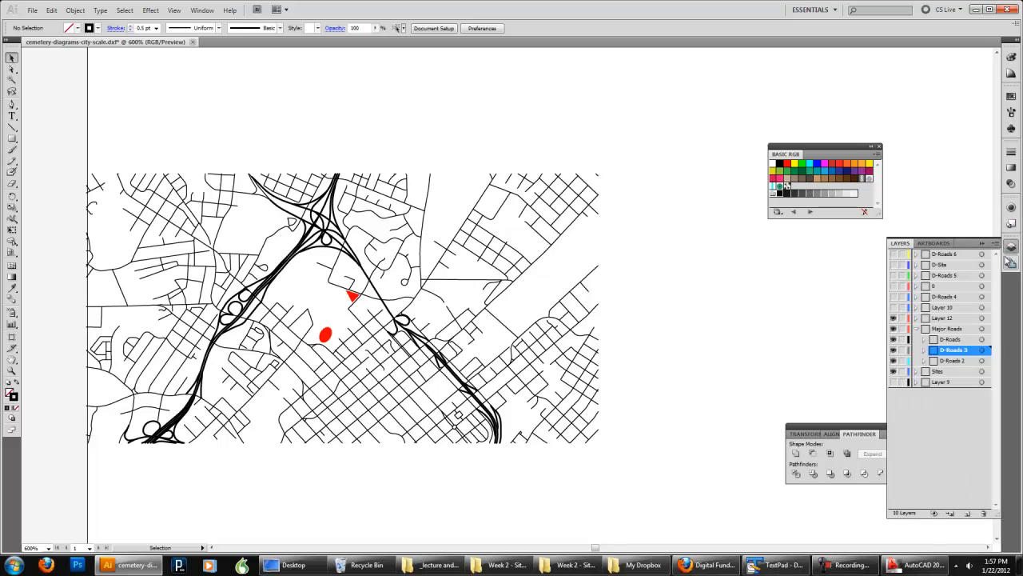
pyautogui.click(970, 360)
pyautogui.click(982, 361)
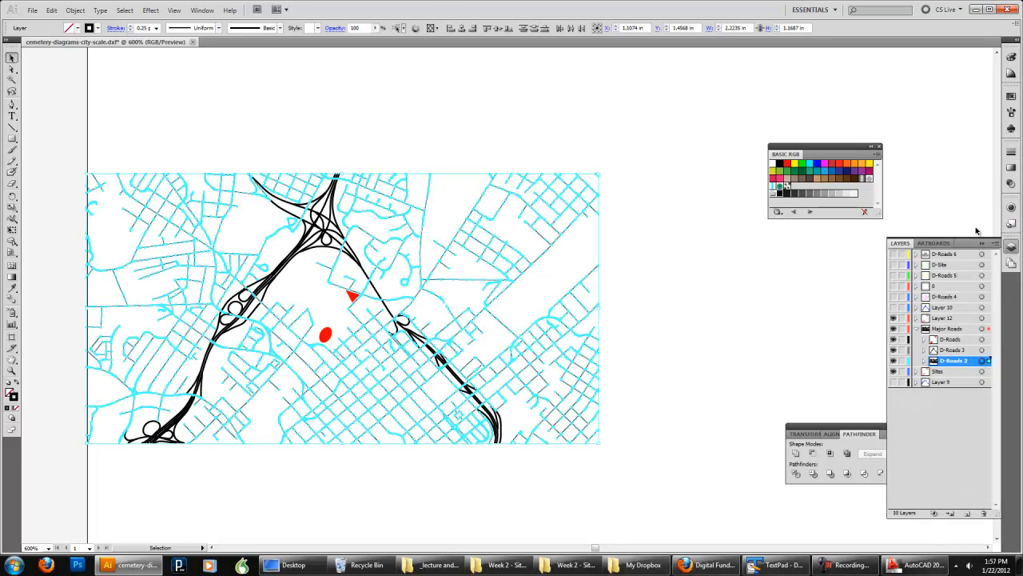
pyautogui.click(1011, 151)
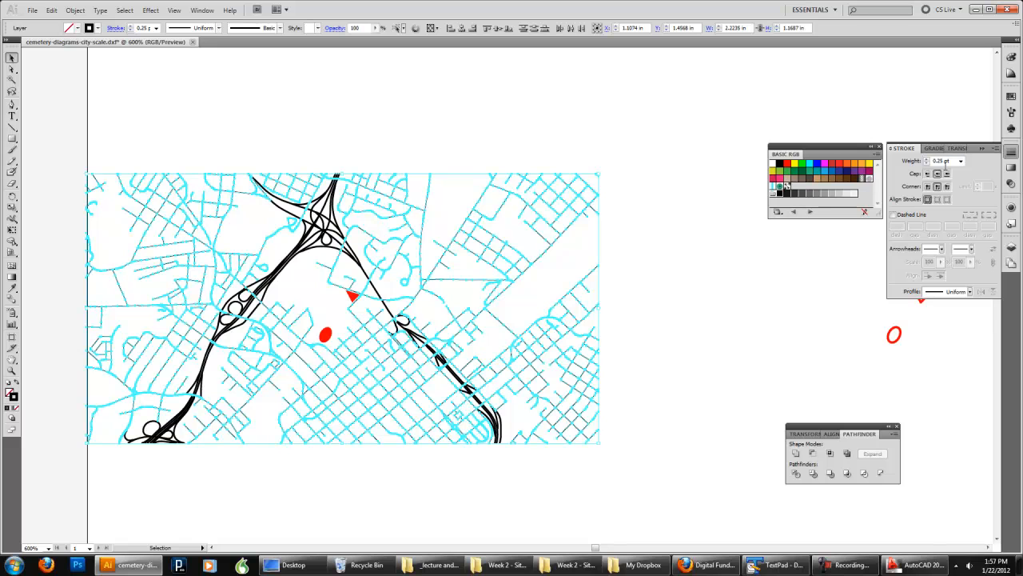
pyautogui.click(961, 160)
pyautogui.click(962, 162)
pyautogui.write('0.1')
pyautogui.press('Return')
pyautogui.click(607, 143)
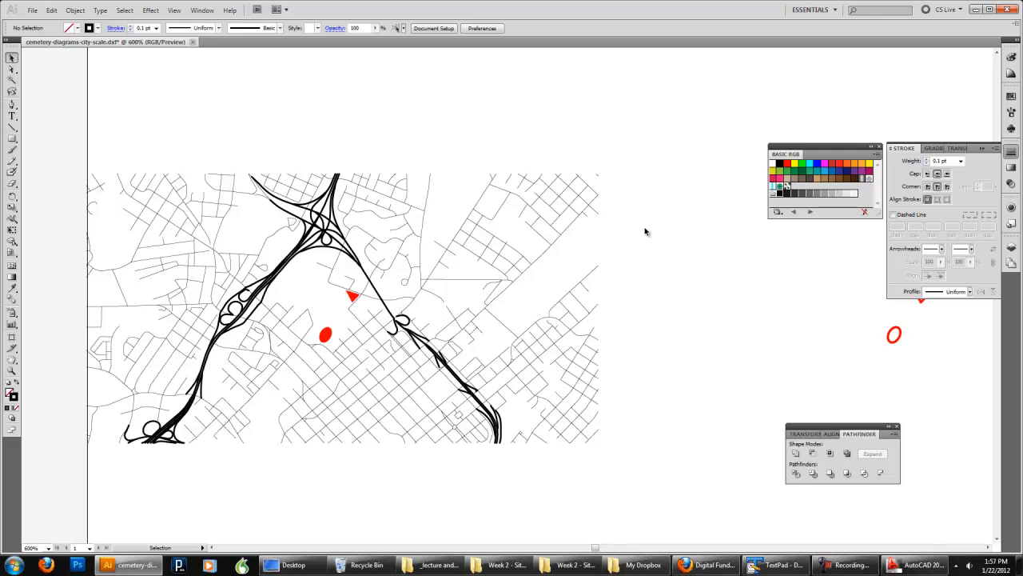
# Add a new top-level layer directly above Major Roads and name it Site Access
pyautogui.keyDown('ctrl'); pyautogui.scroll(-12, 647, 232); pyautogui.keyUp('ctrl')
pyautogui.keyDown('ctrl'); pyautogui.scroll(1, 643, 229); pyautogui.keyUp('ctrl')
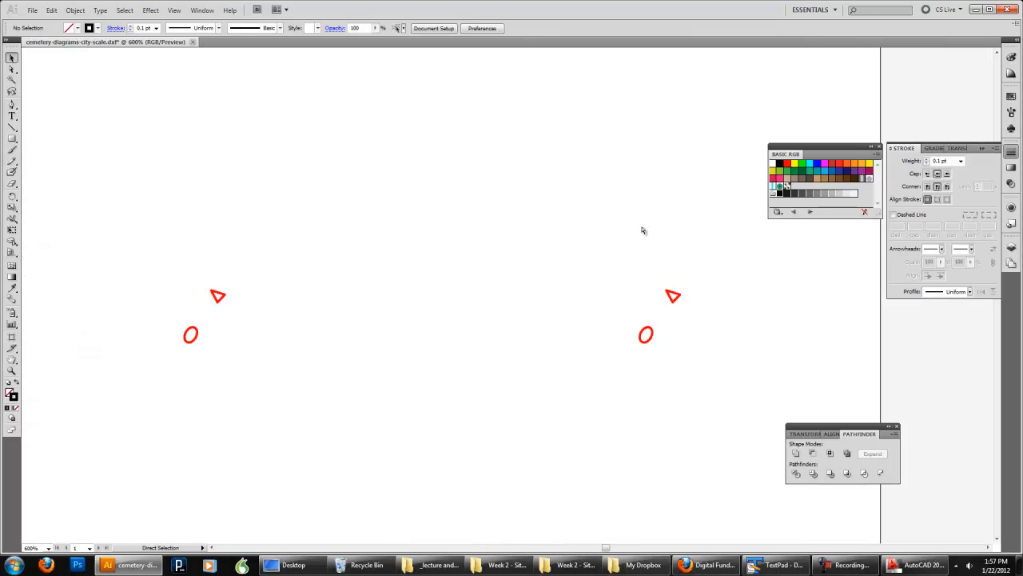
pyautogui.keyDown('ctrl'); pyautogui.scroll(4, 642, 230); pyautogui.keyUp('ctrl')
pyautogui.click(1012, 248)
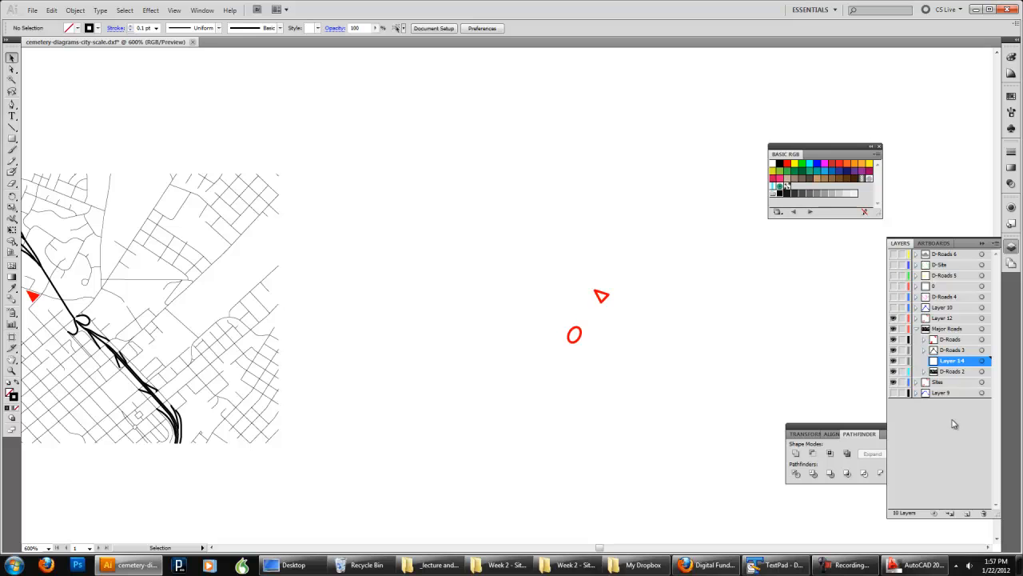
pyautogui.moveTo(956, 363); pyautogui.dragTo(955, 332)
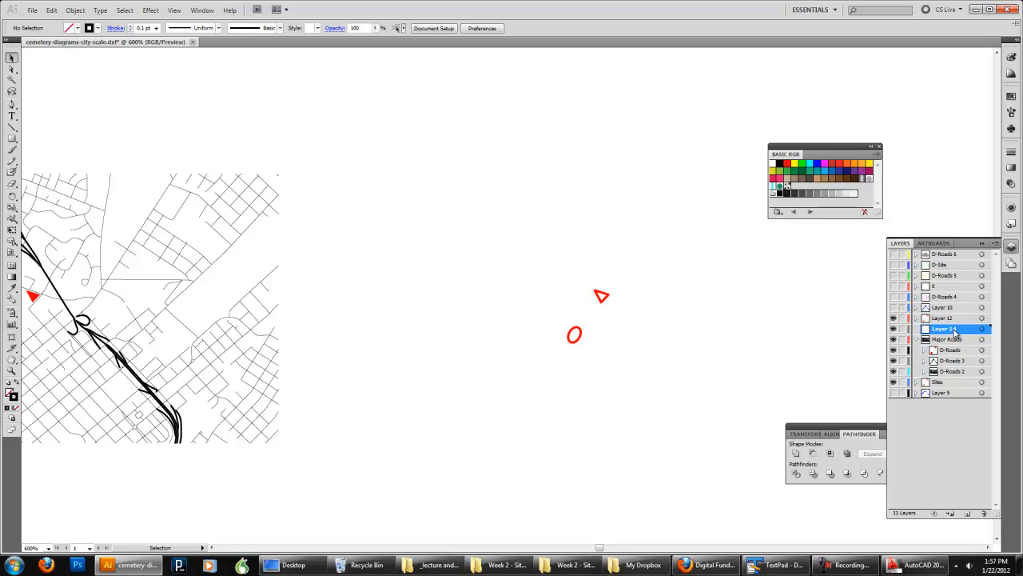
pyautogui.doubleClick(954, 332)
pyautogui.write('Si')
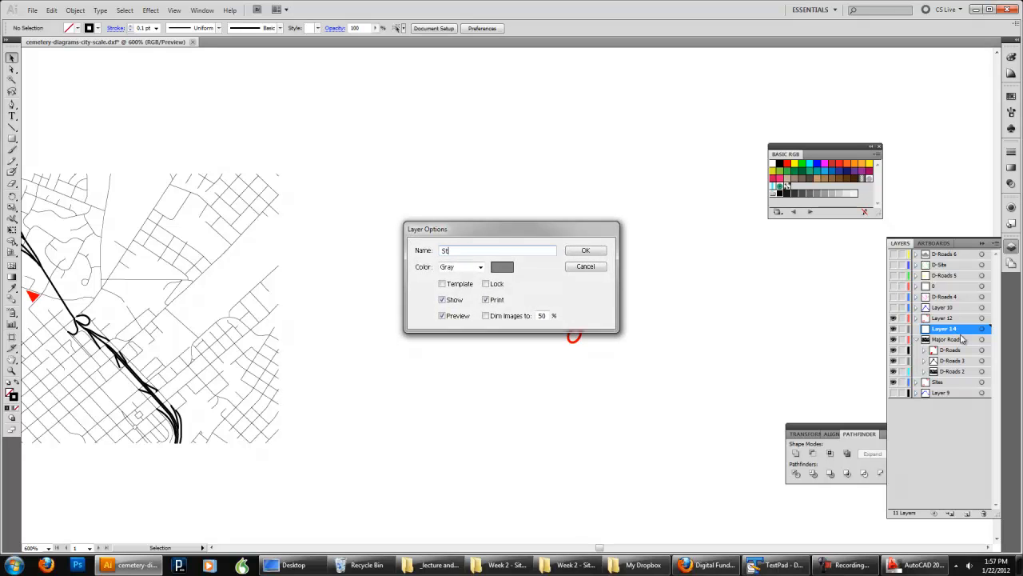
pyautogui.write('te Access')
pyautogui.press('Return')
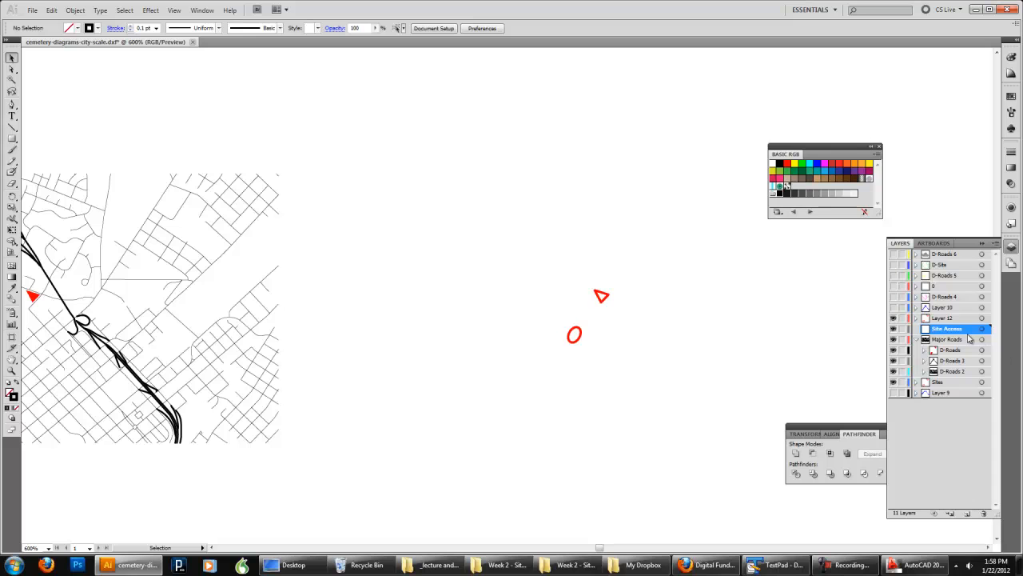
# Move the Sites layer into Site Access and hide Layer 12 and Major Roads, keeping Site Access shown
pyautogui.click(894, 328)
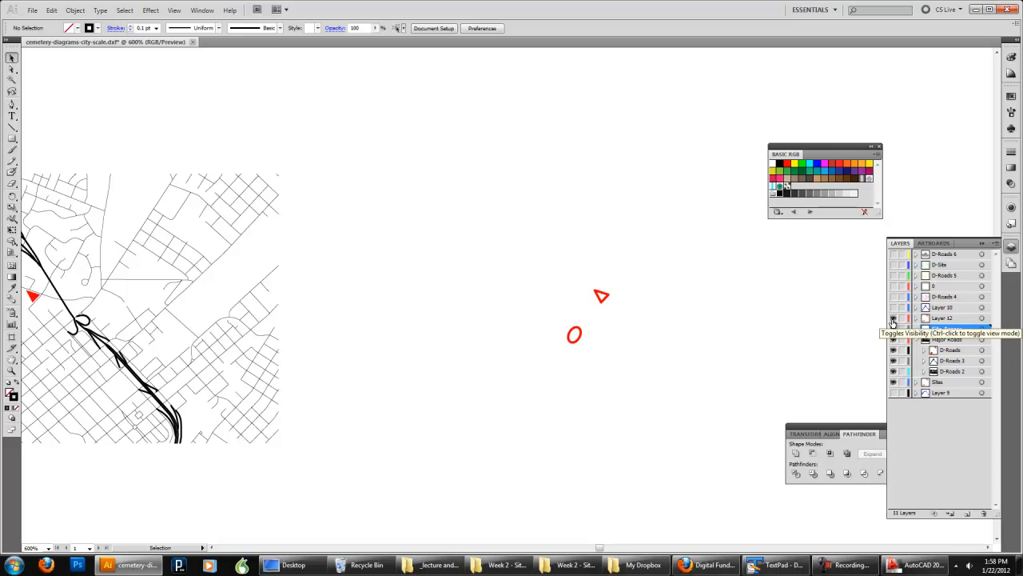
pyautogui.click(941, 387)
pyautogui.moveTo(941, 387); pyautogui.dragTo(933, 335)
pyautogui.click(894, 329)
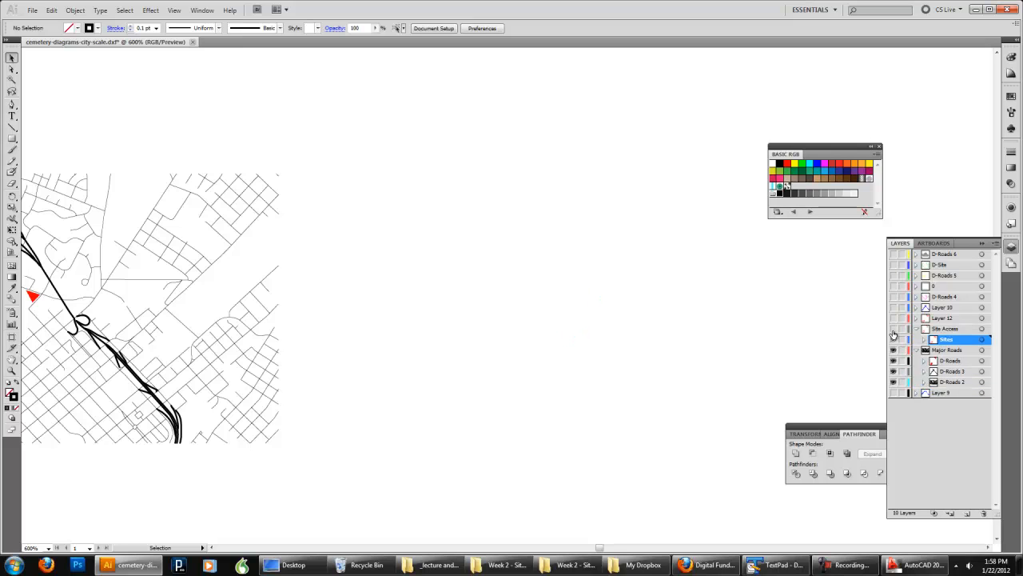
pyautogui.click(894, 350)
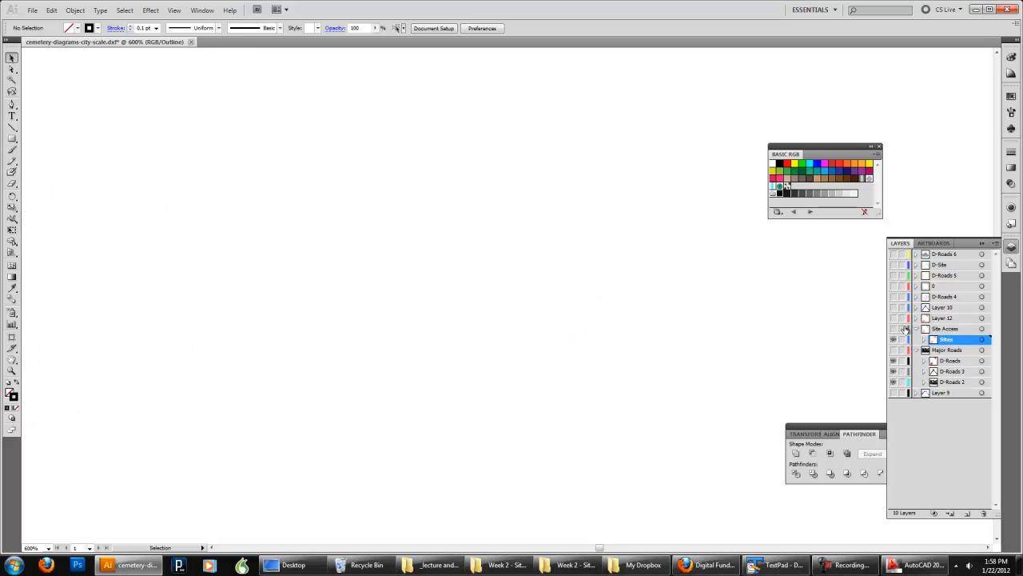
pyautogui.click(893, 328)
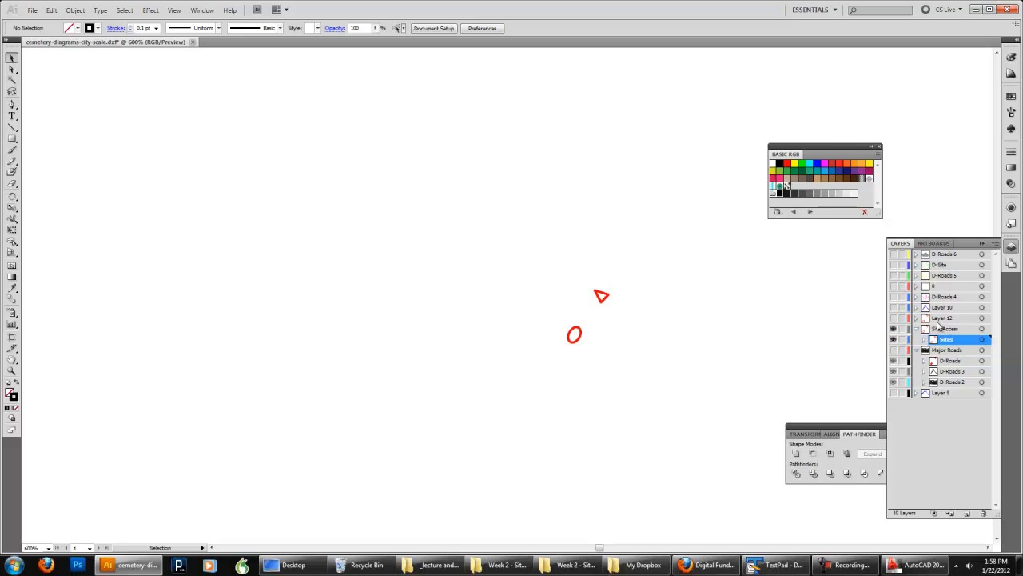
# Check the contents of Layer 10 and D-Roads 4 by toggling visibility, and move D-Roads 4 into Site Access
pyautogui.click(893, 307)
pyautogui.click(893, 308)
pyautogui.click(893, 297)
pyautogui.click(893, 297)
pyautogui.click(946, 296)
pyautogui.moveTo(946, 301); pyautogui.dragTo(948, 331)
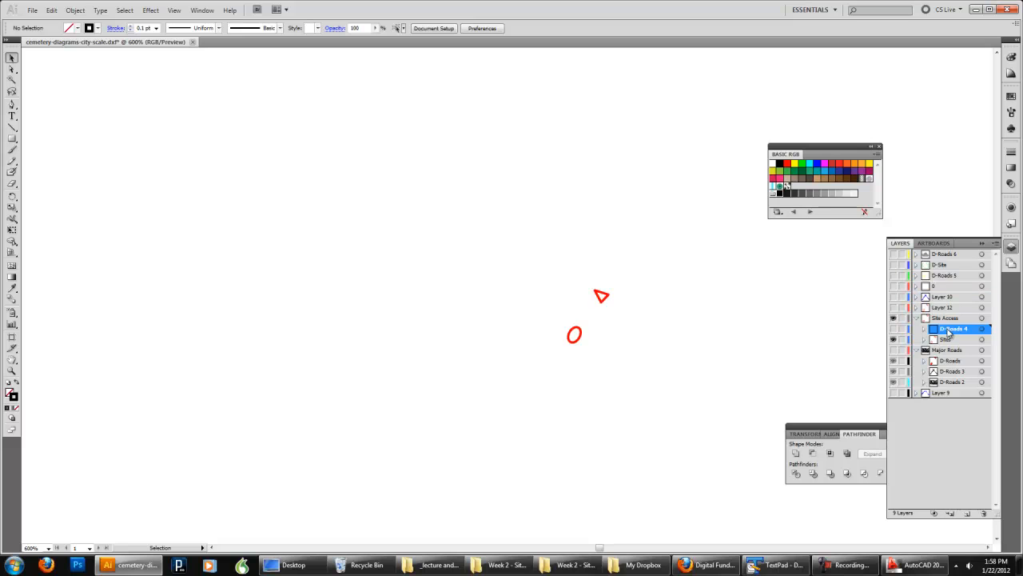
# Check D-Roads 5 and Layer 9 by toggling visibility, and move Layer 9 into Site Access
pyautogui.click(943, 276)
pyautogui.click(893, 276)
pyautogui.click(893, 276)
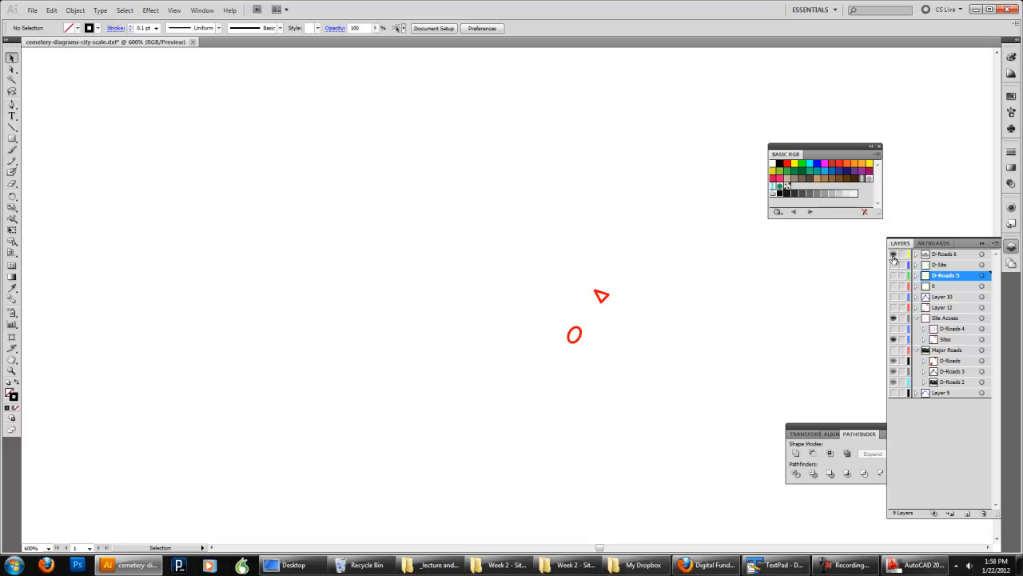
pyautogui.click(893, 393)
pyautogui.click(893, 392)
pyautogui.moveTo(918, 393); pyautogui.dragTo(894, 347)
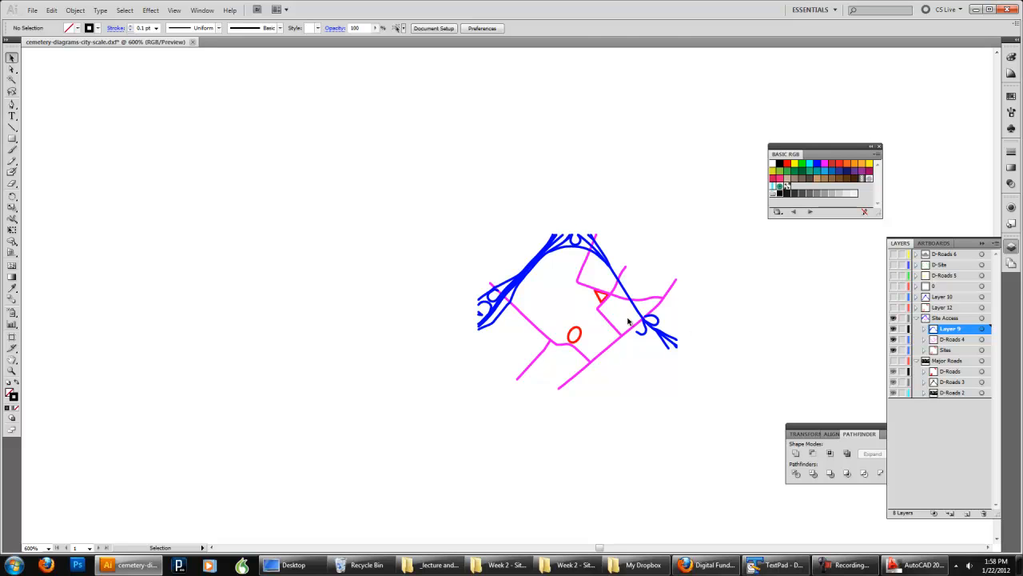
# Swap fill and stroke on the Site Access diagram's two site outlines so they are solid red without a stroke
pyautogui.click(601, 301)
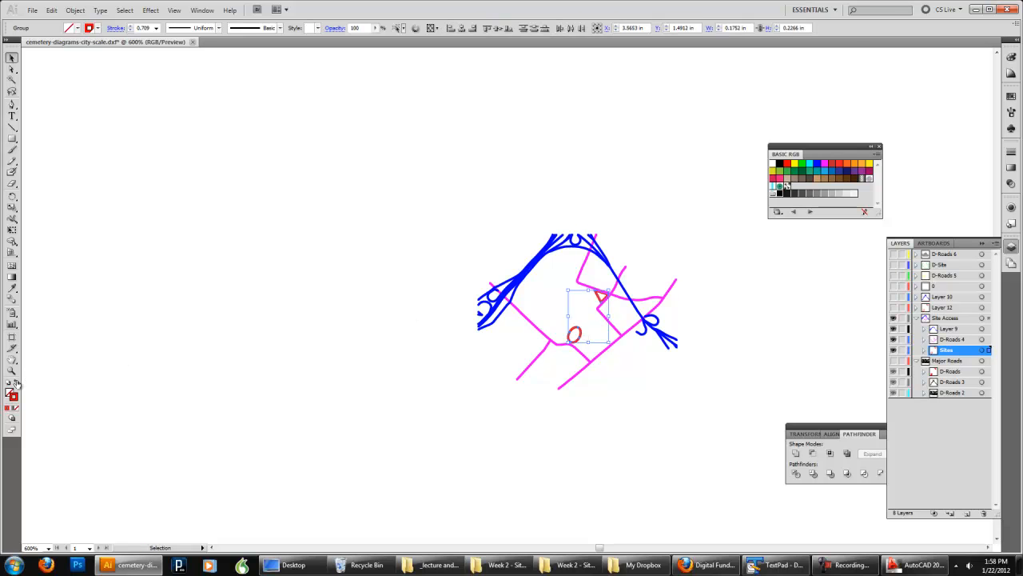
pyautogui.click(18, 383)
pyautogui.click(387, 323)
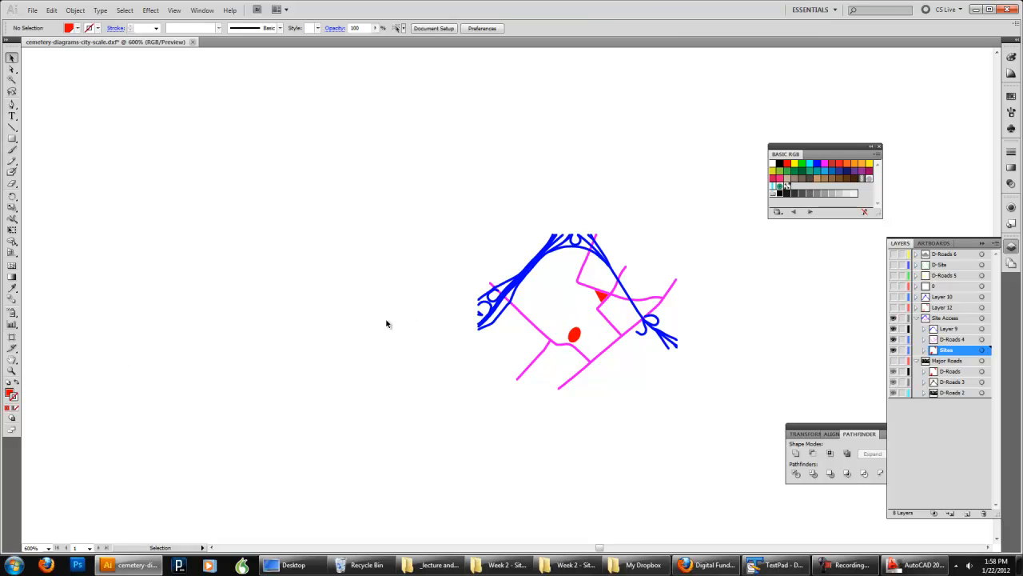
# Give the magenta access roads on D-Roads 4 a black stroke with a weight of 0.5 pt
pyautogui.click(955, 339)
pyautogui.click(982, 339)
pyautogui.click(780, 193)
pyautogui.click(1012, 152)
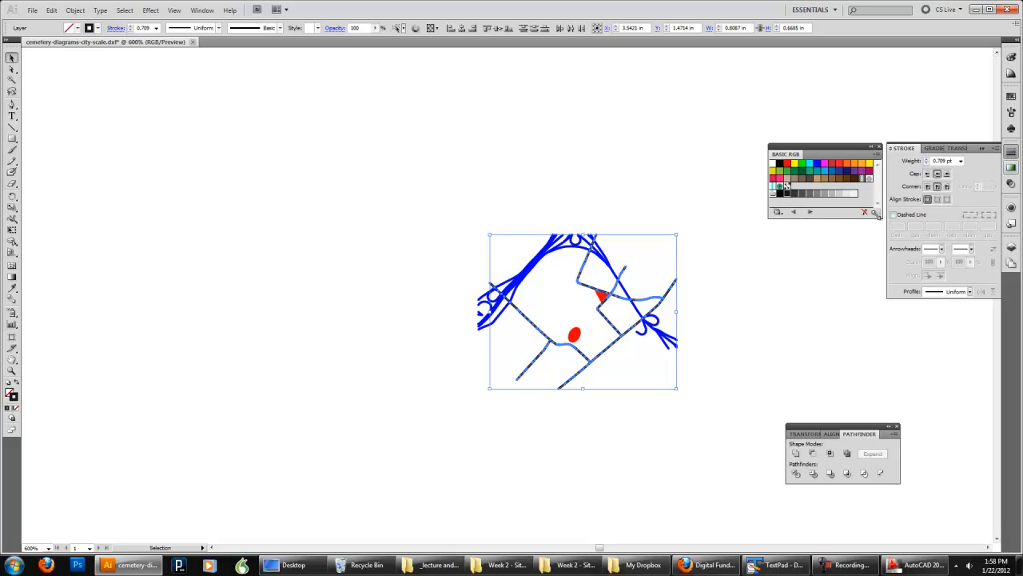
pyautogui.click(961, 161)
pyautogui.click(940, 178)
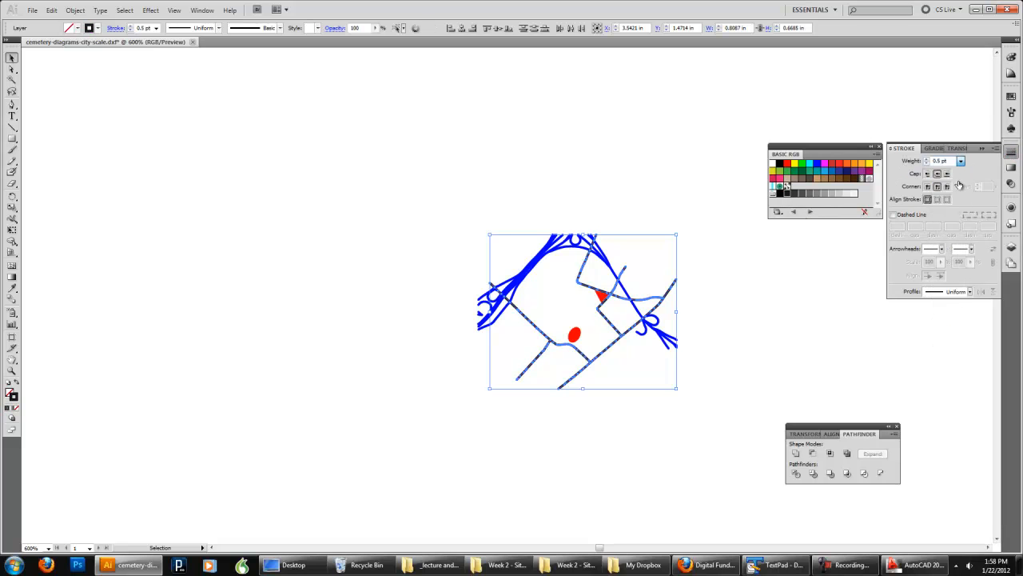
pyautogui.click(696, 184)
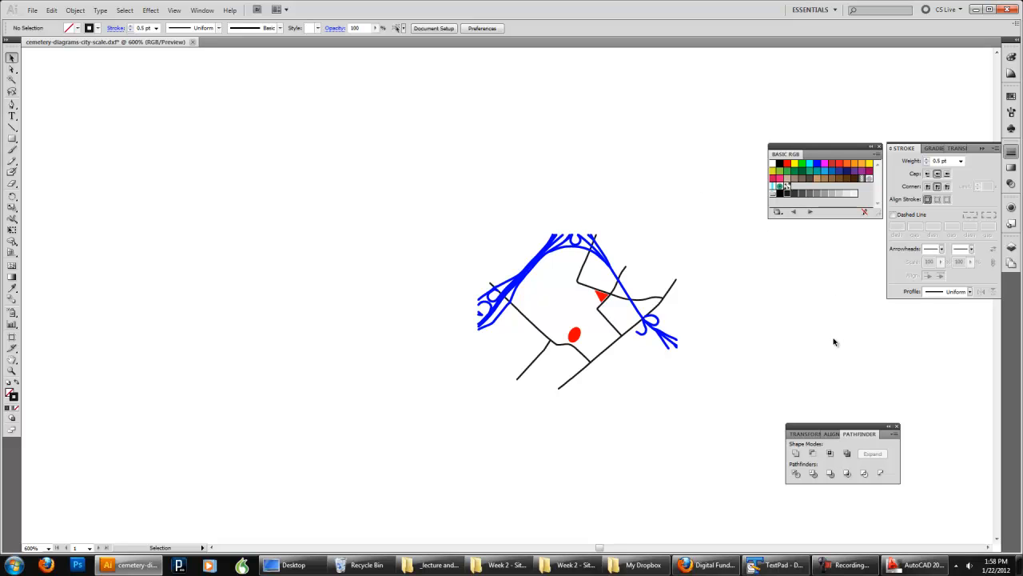
# Give the blue highways on Layer 9 a black stroke with a weight of 0.25 pt
pyautogui.click(1011, 246)
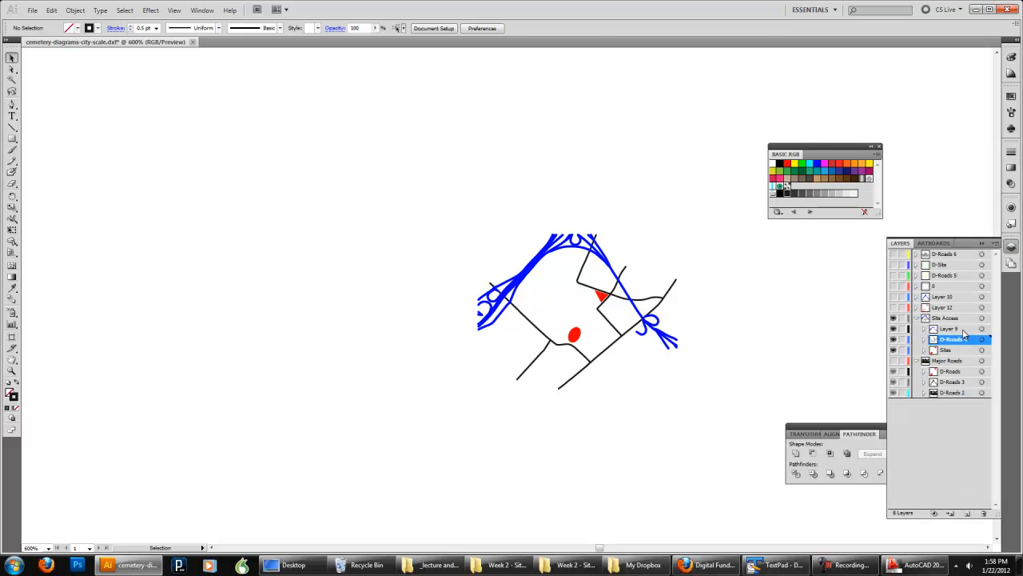
pyautogui.click(965, 330)
pyautogui.click(982, 331)
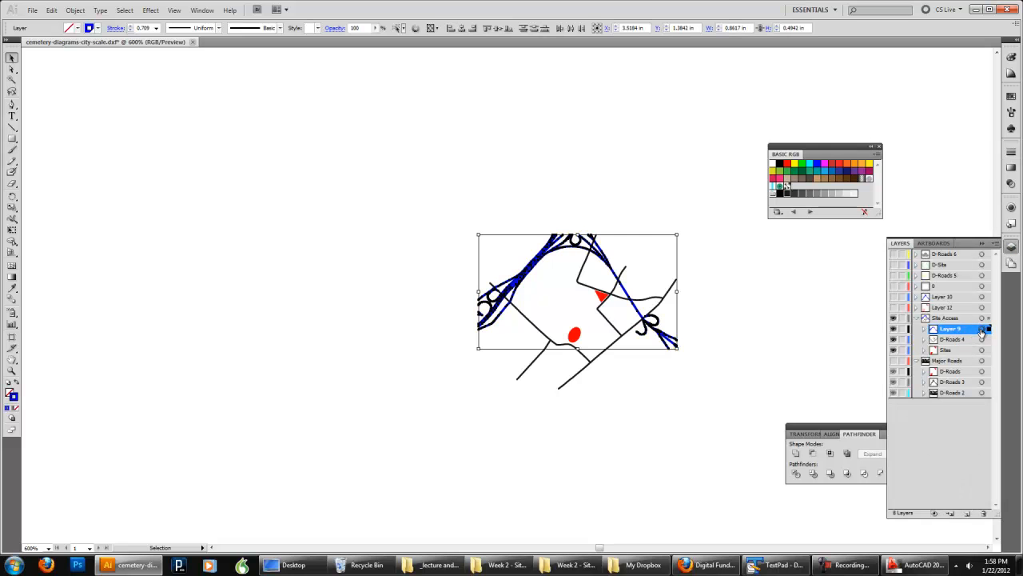
pyautogui.click(781, 193)
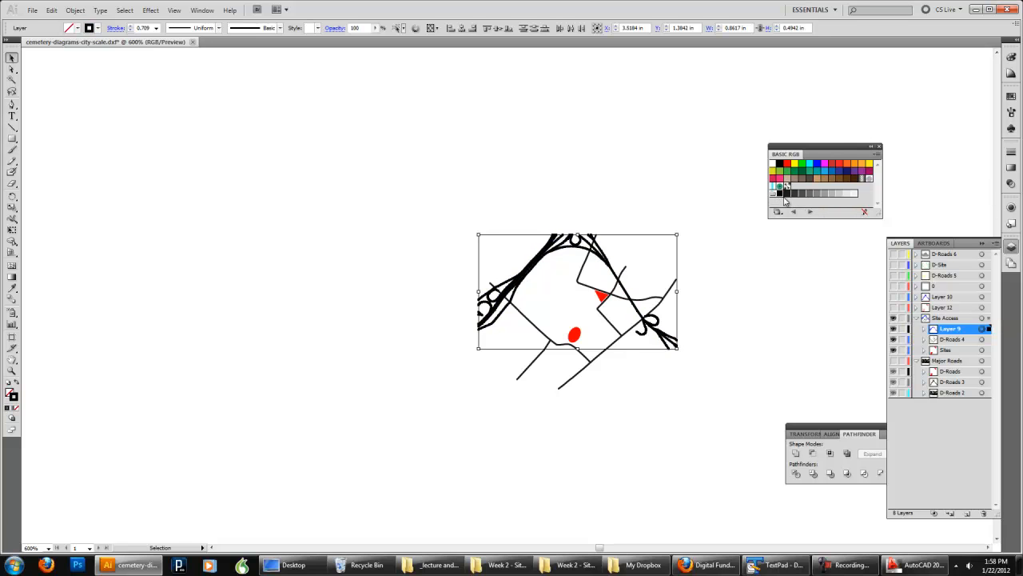
pyautogui.click(1013, 153)
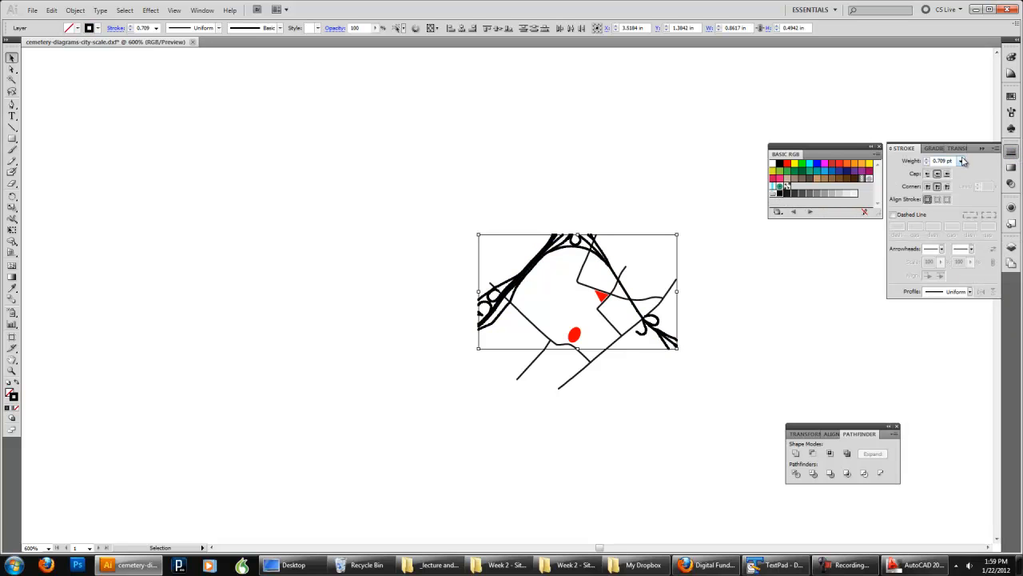
pyautogui.click(961, 161)
pyautogui.click(961, 173)
pyautogui.click(688, 175)
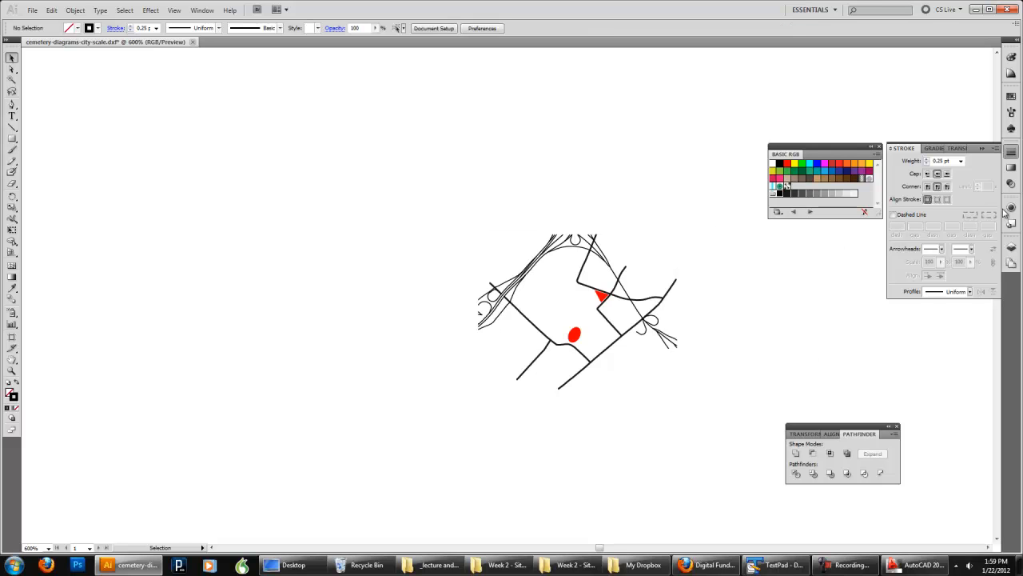
# Change the stroke colour of the Layer 9 highways to light gray
pyautogui.click(1011, 246)
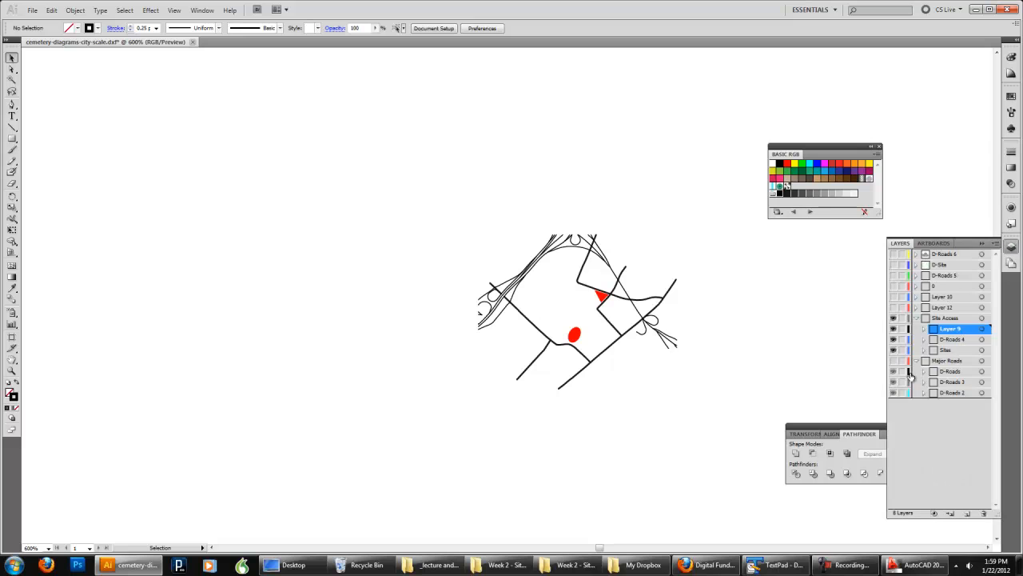
pyautogui.click(985, 331)
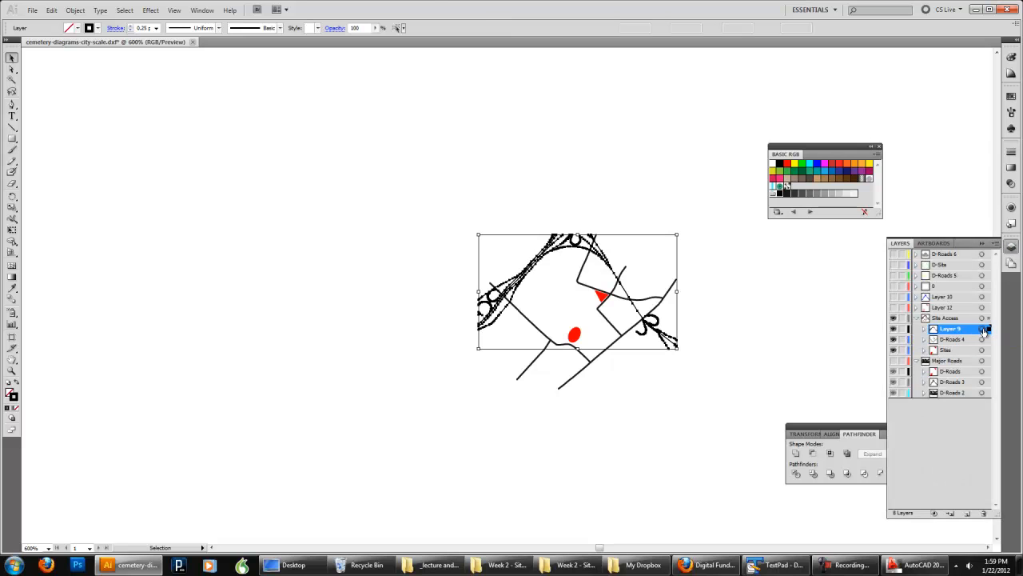
pyautogui.click(834, 195)
pyautogui.click(870, 315)
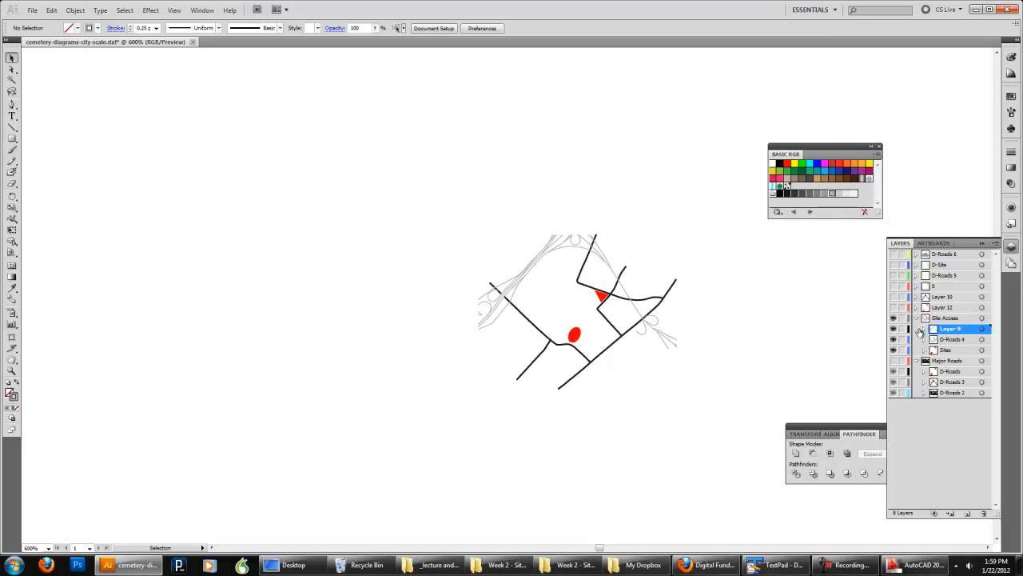
# Try stacking Layer 9 beneath D-Roads 4 and return it above D-Roads 4 after checking the road crossings
pyautogui.moveTo(953, 329); pyautogui.dragTo(950, 350)
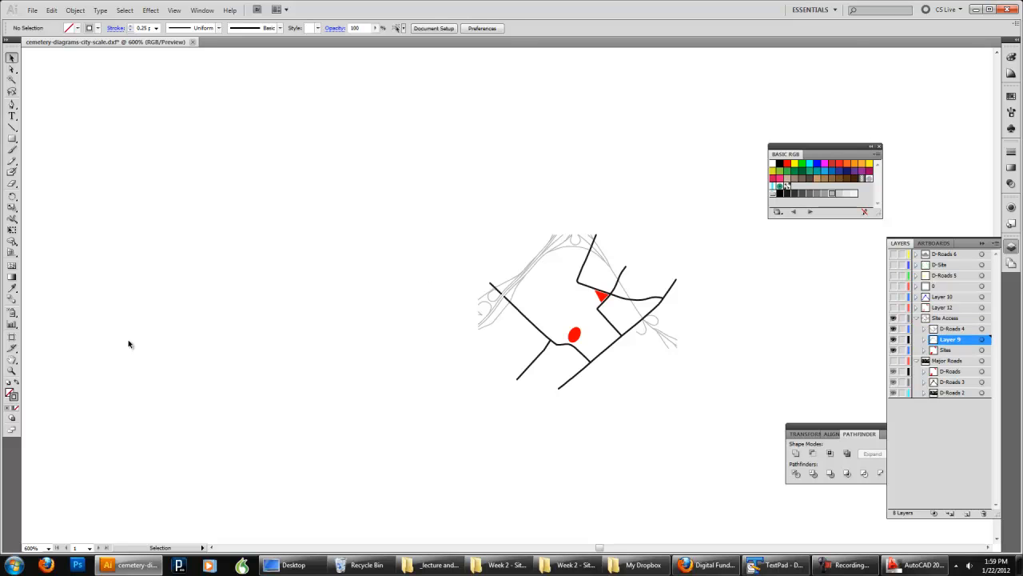
pyautogui.click(12, 370)
pyautogui.moveTo(422, 207)
pyautogui.mouseDown()
pyautogui.moveTo(594, 347)
pyautogui.moveTo(726, 390)
pyautogui.mouseUp()
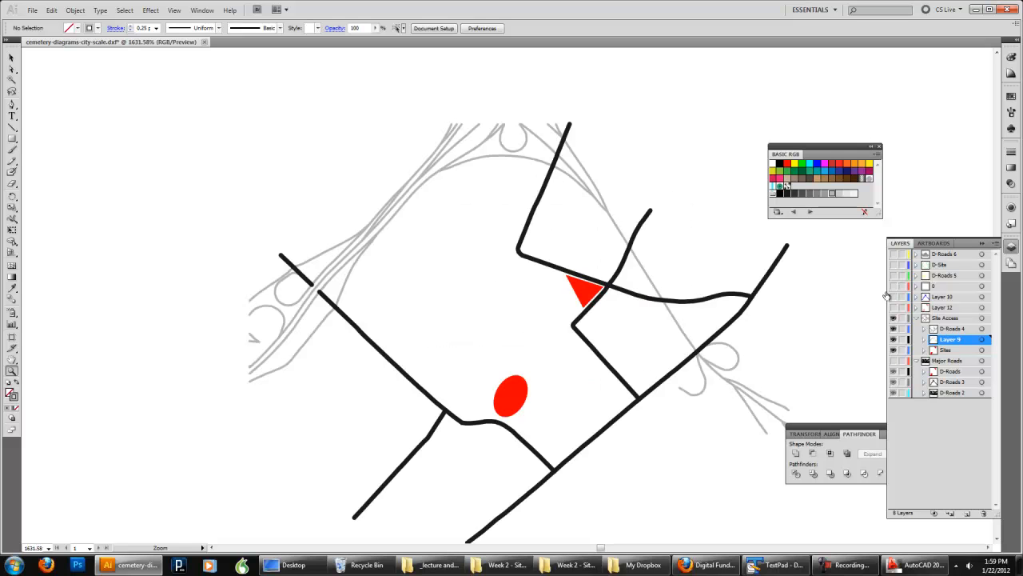
pyautogui.moveTo(956, 344); pyautogui.dragTo(956, 324)
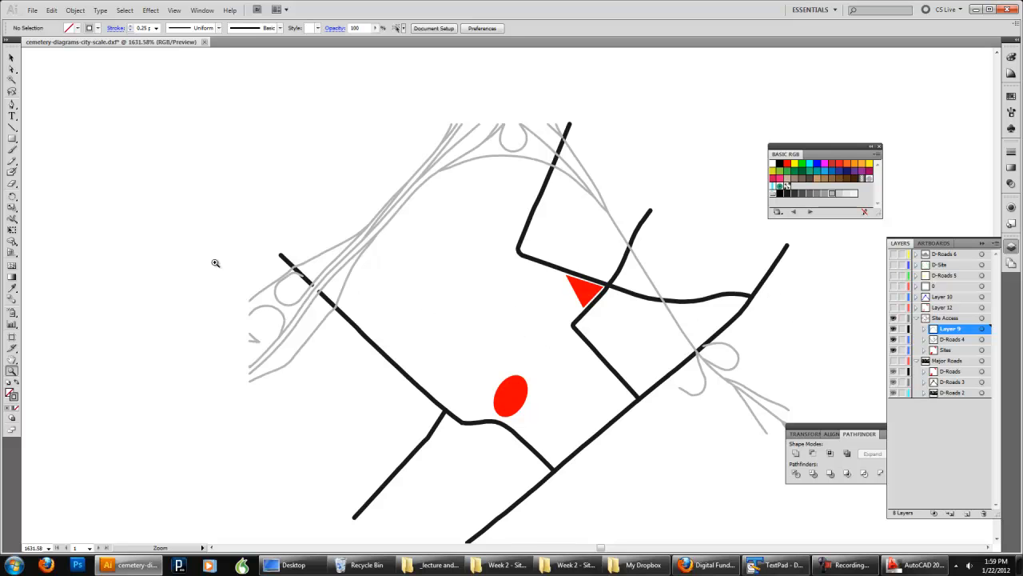
# Hide the Sites and Layer 9 sublayers of Site Access so that only the D-Roads 4 access roads are shown
pyautogui.click(12, 57)
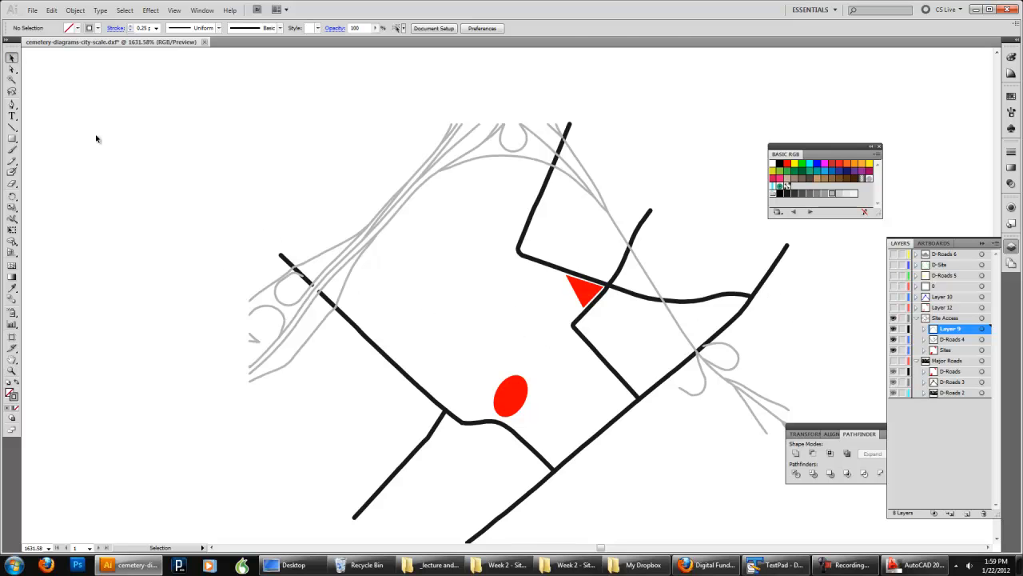
pyautogui.click(282, 256)
pyautogui.click(233, 220)
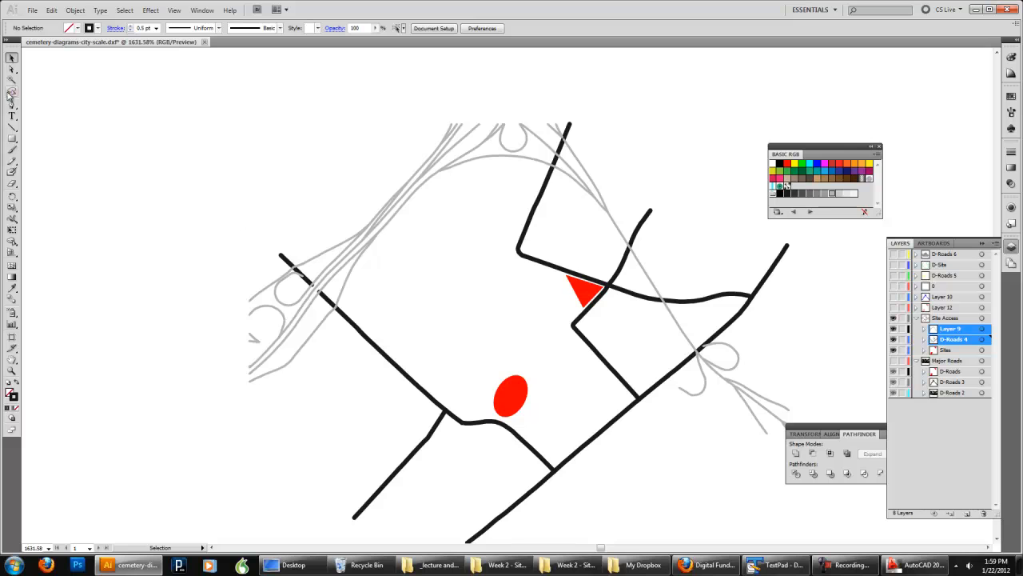
pyautogui.click(893, 349)
pyautogui.click(893, 339)
pyautogui.click(893, 339)
pyautogui.click(893, 328)
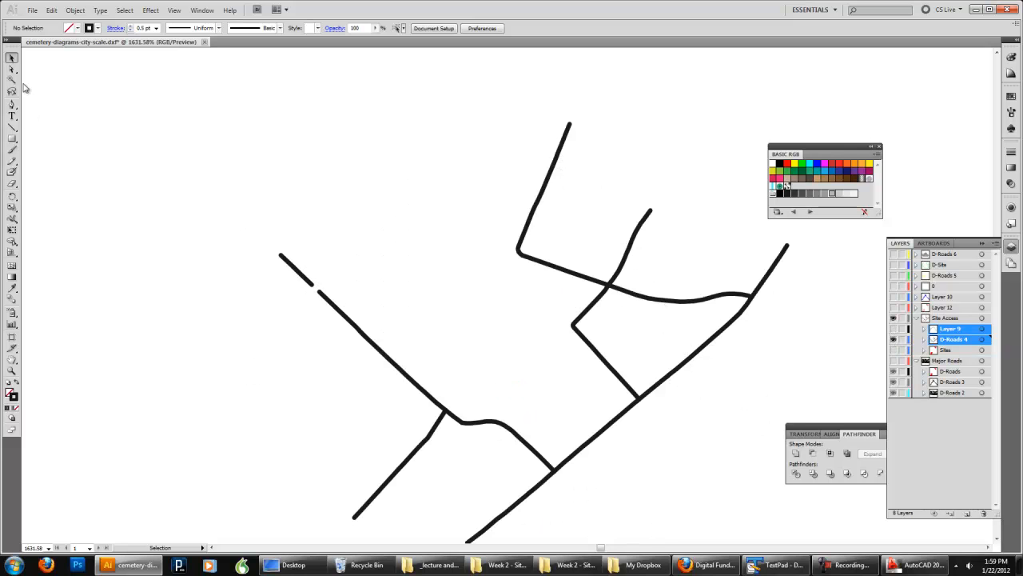
# Bridge the small gap in the upper-left access road of D-Roads 4 with a short Pen tool segment
pyautogui.click(12, 105)
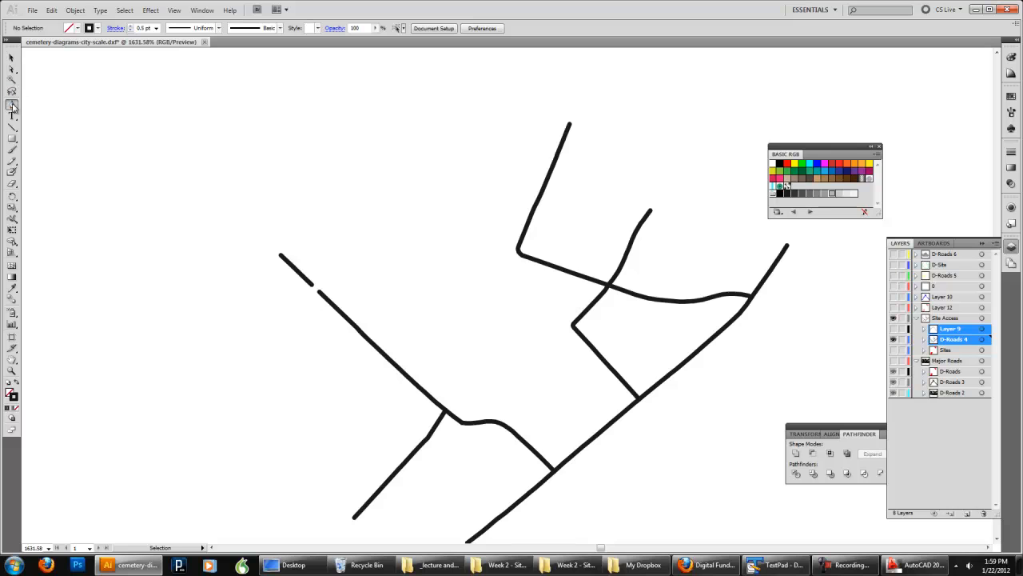
pyautogui.click(311, 286)
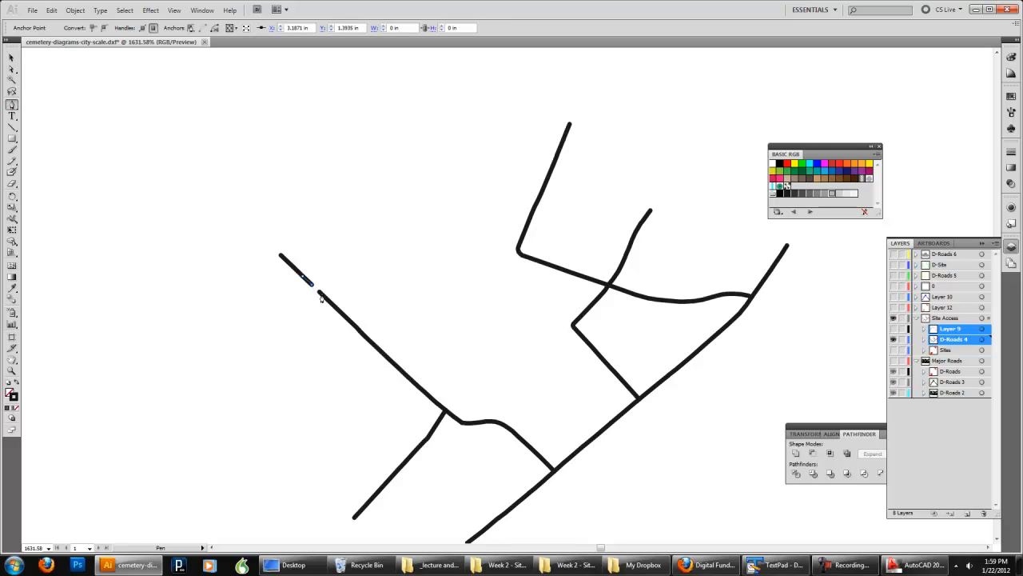
pyautogui.click(319, 294)
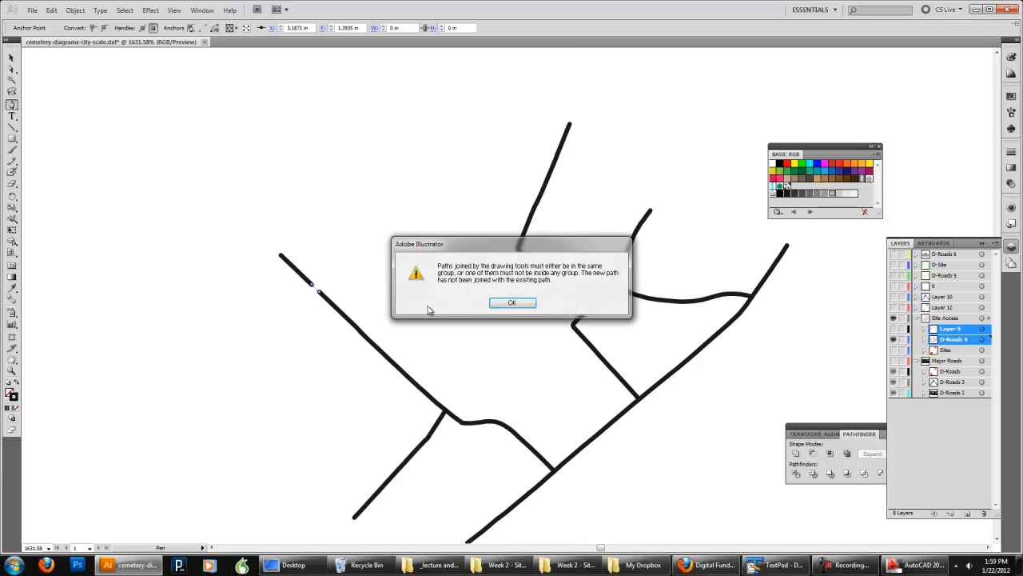
pyautogui.click(516, 308)
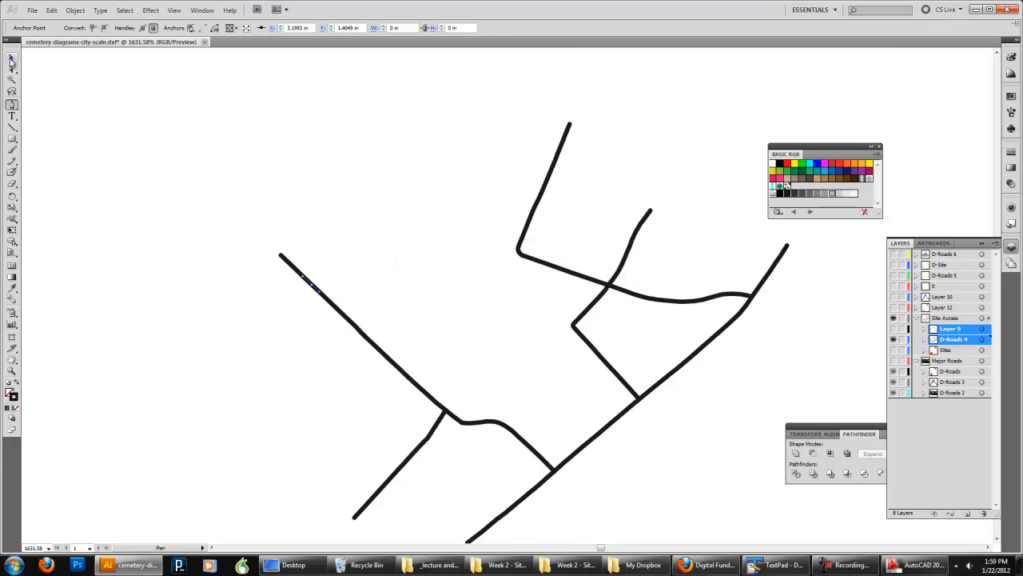
pyautogui.click(12, 57)
pyautogui.click(702, 240)
# Show the Layer 9 and Sites sublayers again to bring back the complete Site Access diagram
pyautogui.click(893, 329)
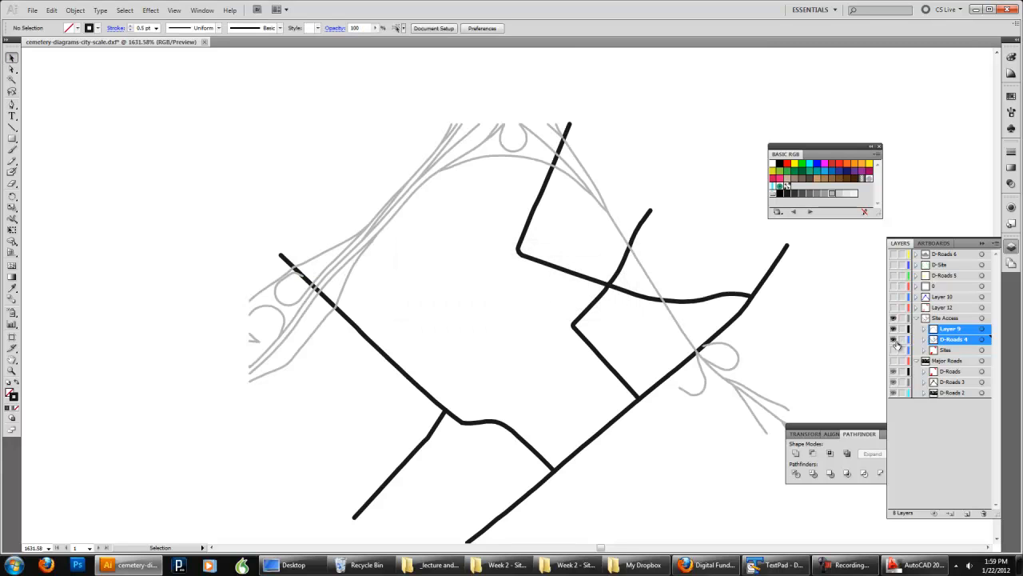
pyautogui.click(893, 349)
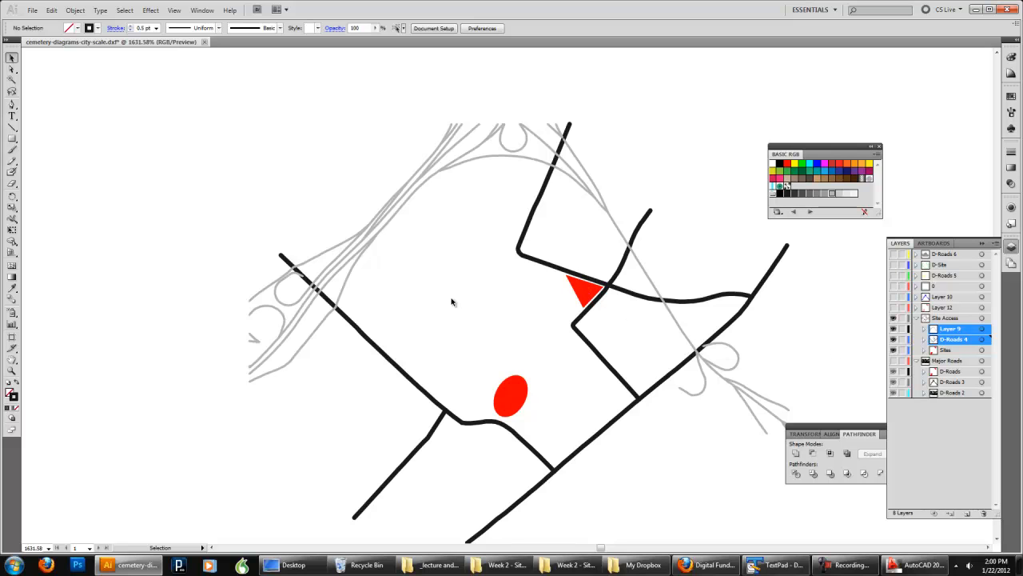
pyautogui.click(12, 370)
pyautogui.press('super')
pyautogui.click(453, 323)
pyautogui.keyDown('alt'); pyautogui.click(456, 328); pyautogui.keyUp('alt')
pyautogui.keyDown('alt'); pyautogui.click(541, 331); pyautogui.keyUp('alt')
pyautogui.keyDown('alt'); pyautogui.click(540, 331); pyautogui.keyUp('alt')
pyautogui.keyDown('alt'); pyautogui.click(541, 331); pyautogui.keyUp('alt')
pyautogui.scroll(3, 559, 339)
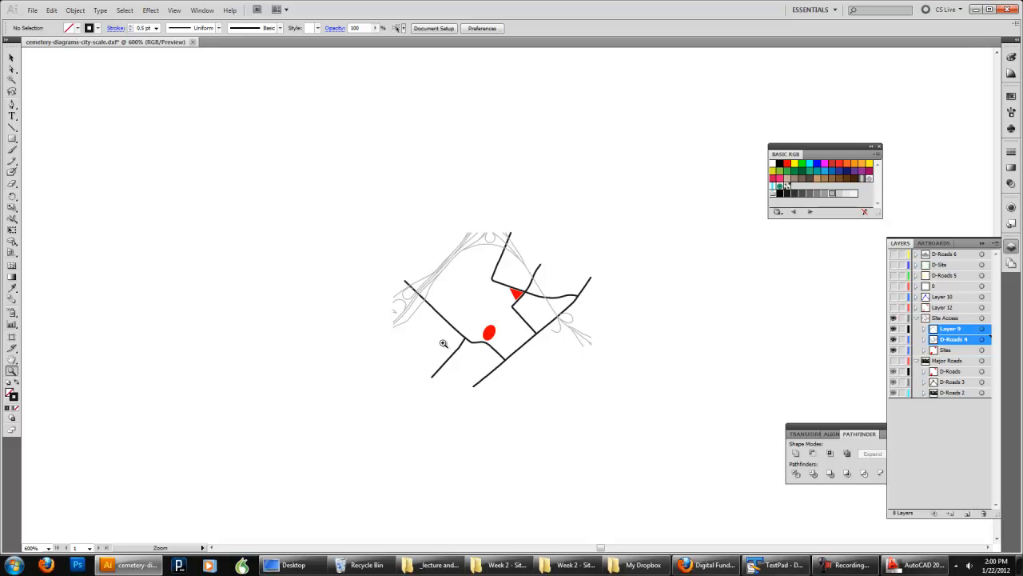
# Add a new sublayer above Layer 9 inside Site Access and lock Layer 9
pyautogui.click(964, 327)
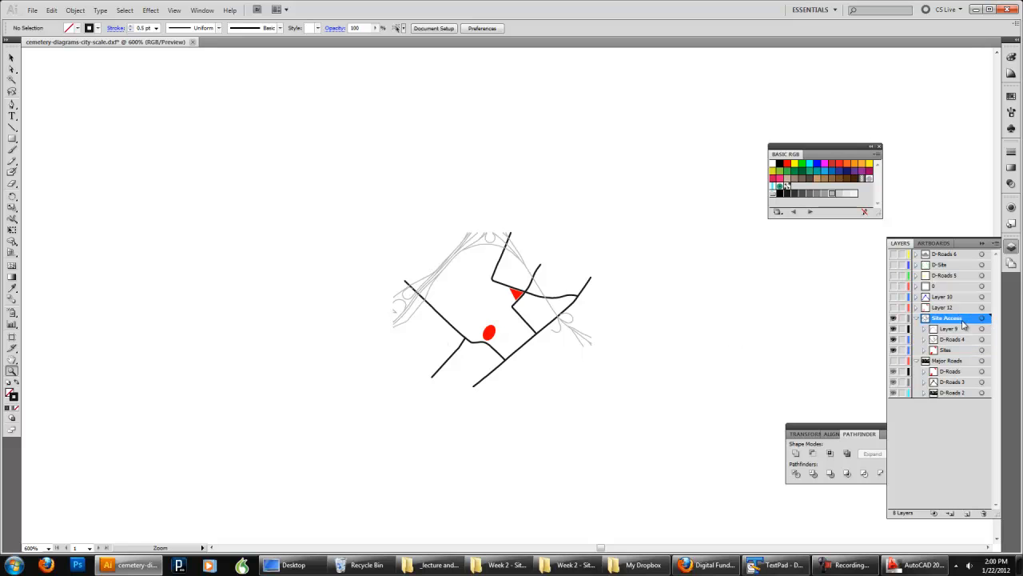
pyautogui.click(964, 513)
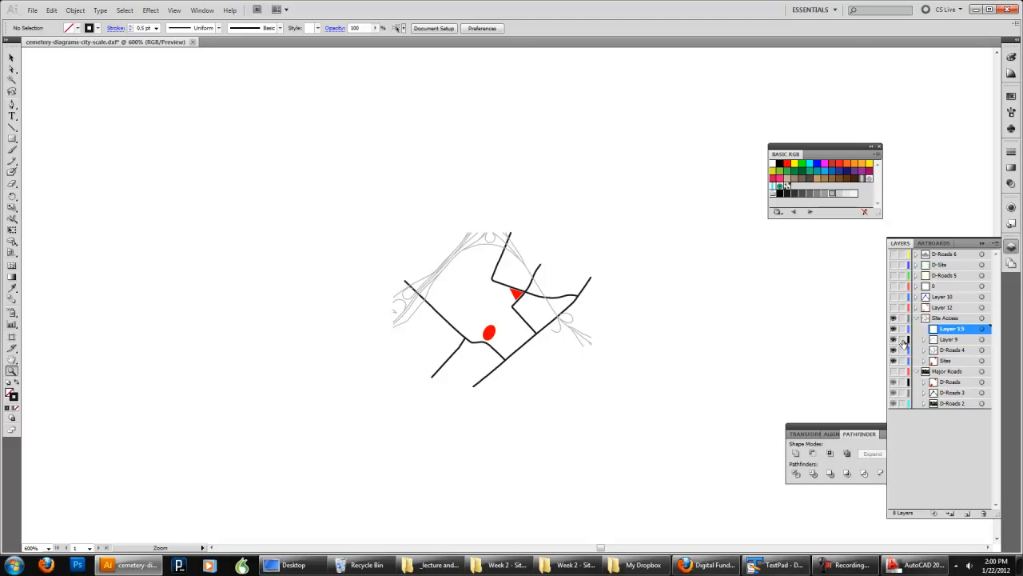
pyautogui.click(895, 340)
pyautogui.click(895, 340)
# Trace the highways as one simplified path with the Pen tool on the new sublayer, curving it around the upper interchange
pyautogui.click(11, 104)
pyautogui.click(388, 322)
pyautogui.click(473, 241)
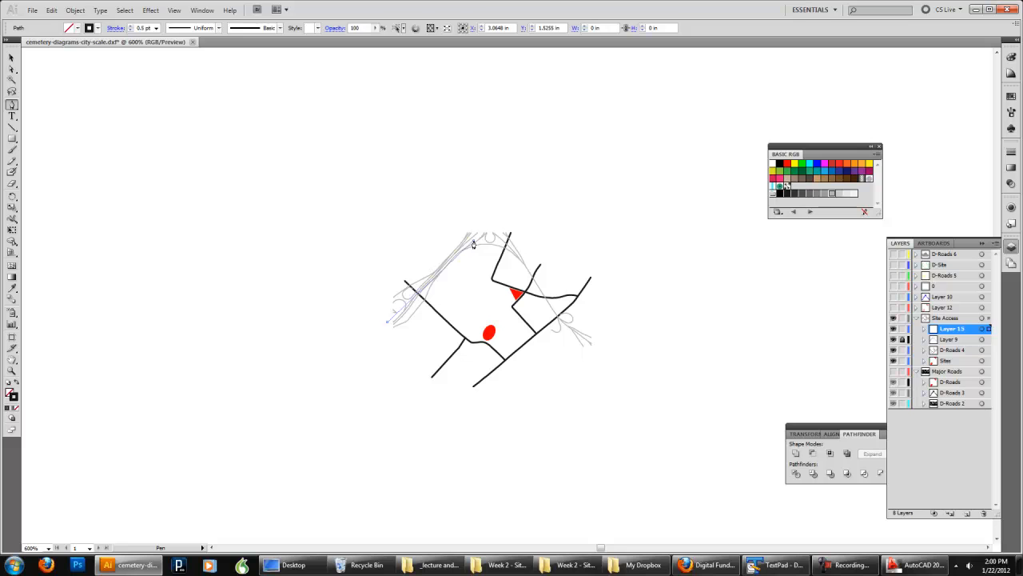
pyautogui.moveTo(510, 243); pyautogui.dragTo(528, 262)
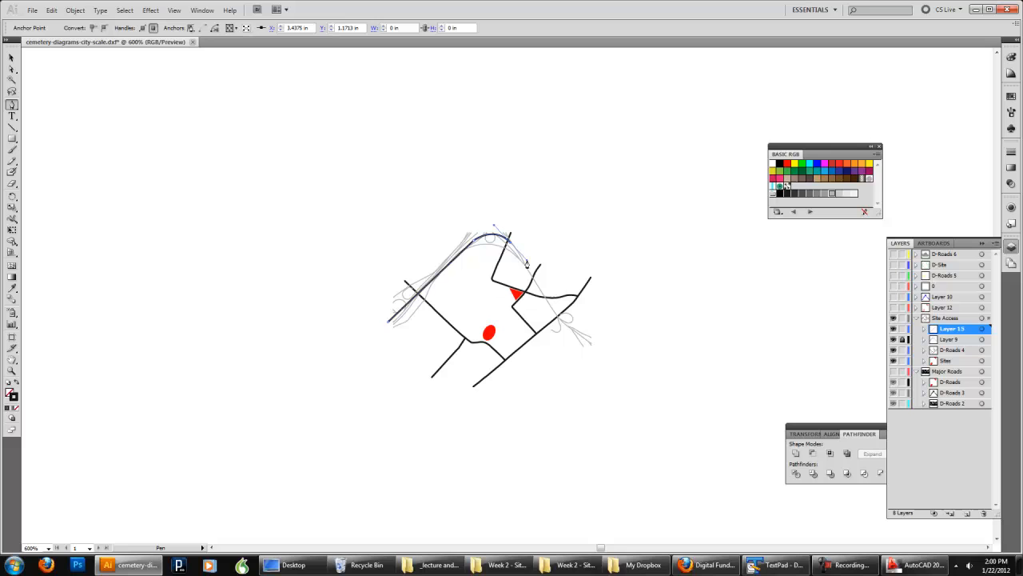
pyautogui.click(580, 357)
pyautogui.click(13, 57)
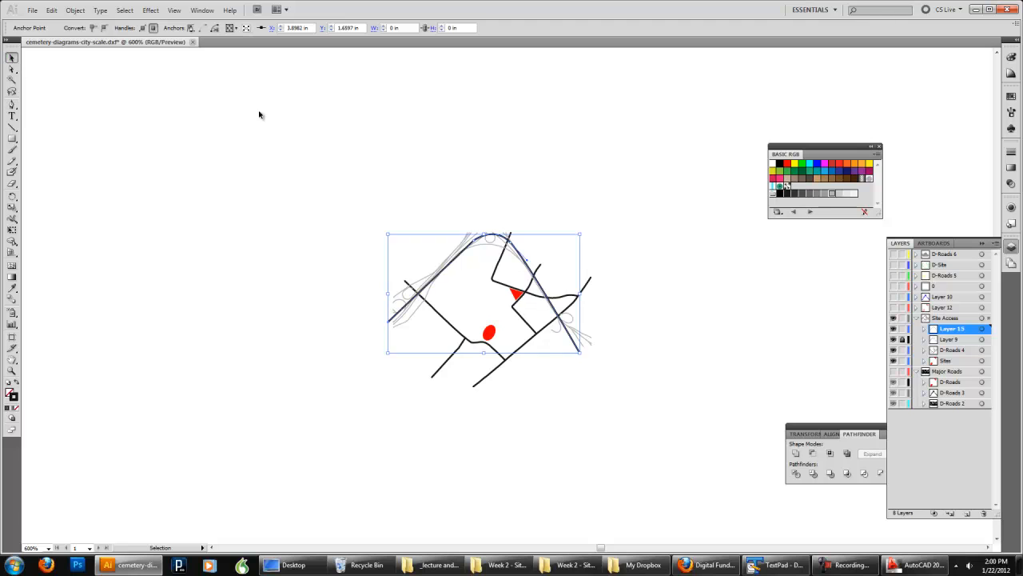
pyautogui.click(264, 115)
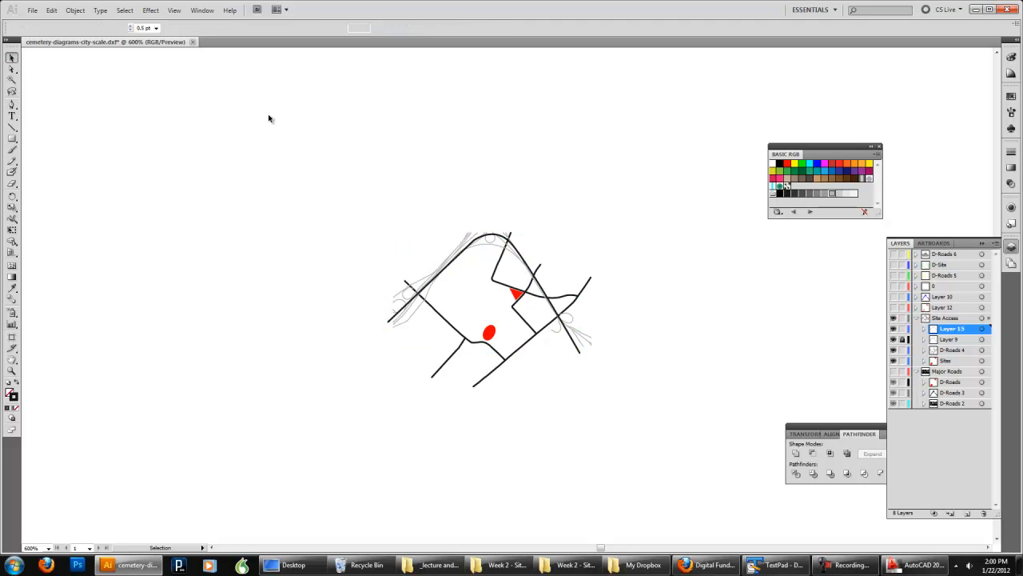
# Hide the detailed highways on Layer 9 and give the simplified highway path a gray stroke of R=179 G=179 B=179
pyautogui.click(893, 339)
pyautogui.click(576, 345)
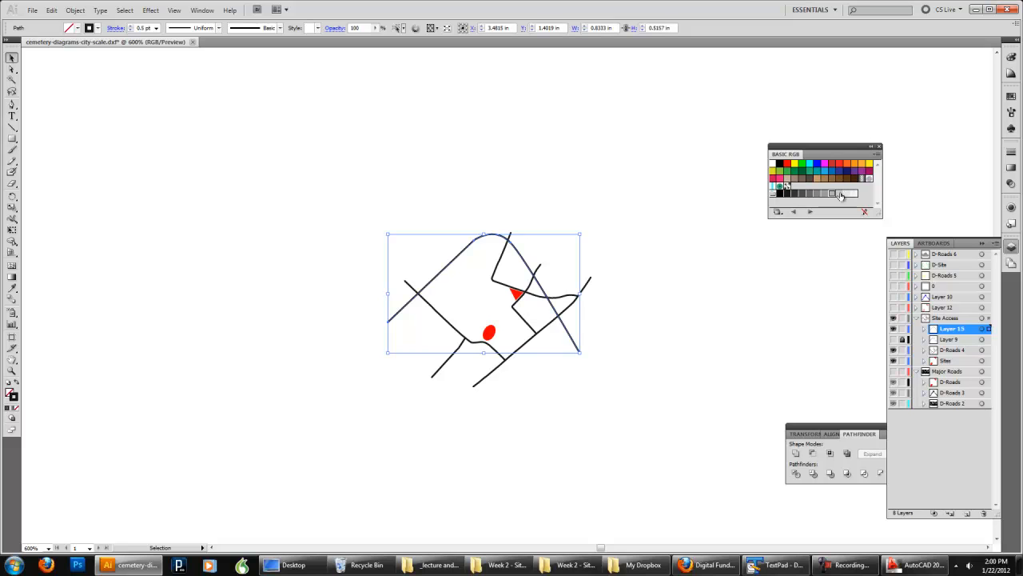
pyautogui.click(833, 194)
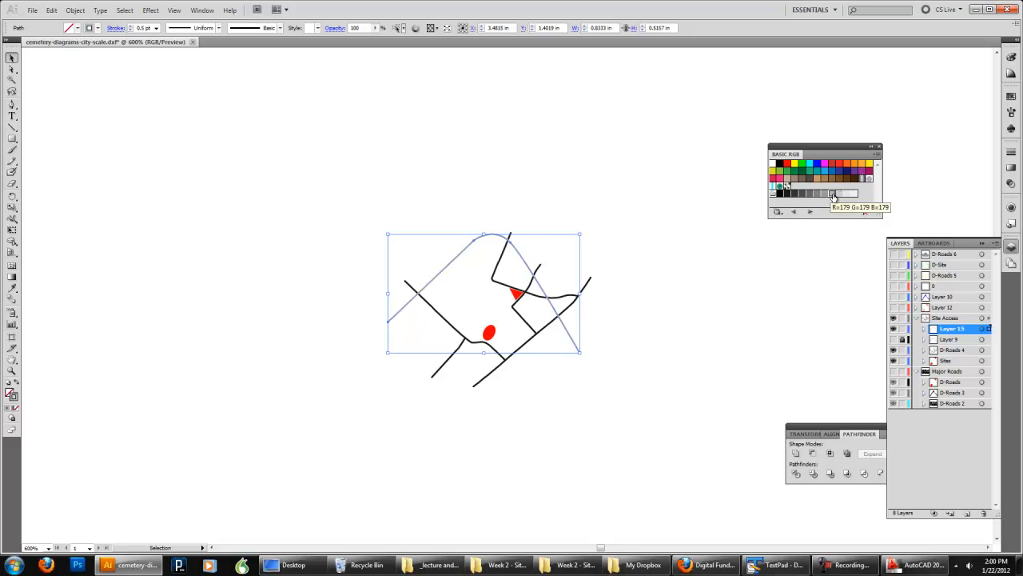
# Try a stroke weight of 3 pt on the simplified highway path
pyautogui.click(1011, 151)
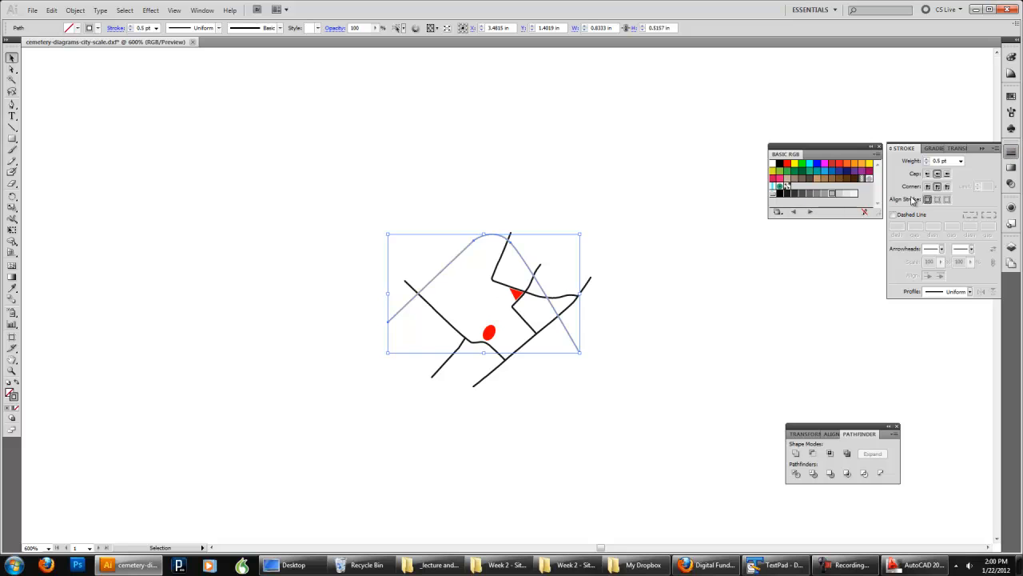
pyautogui.click(961, 161)
pyautogui.click(955, 217)
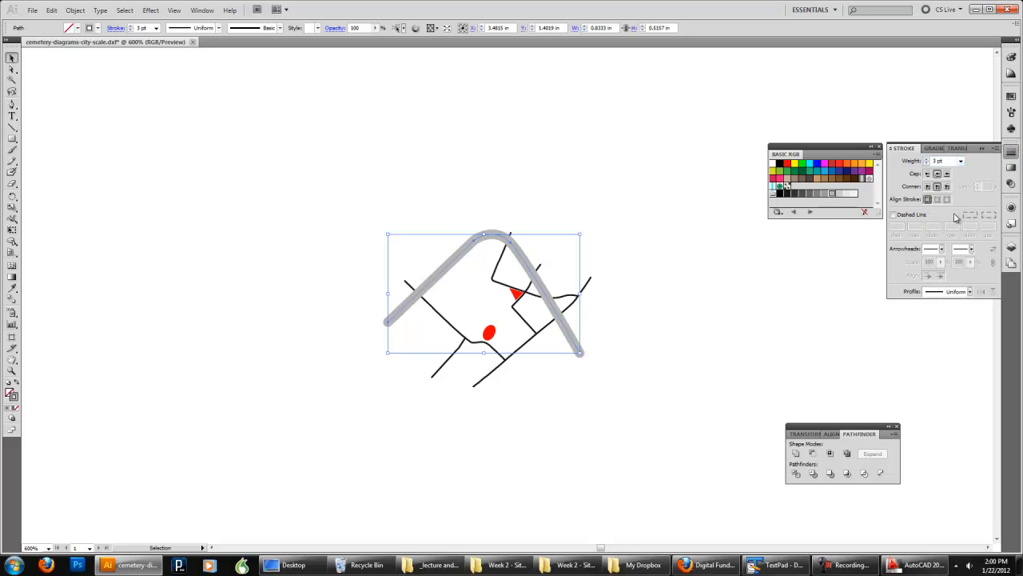
pyautogui.click(740, 311)
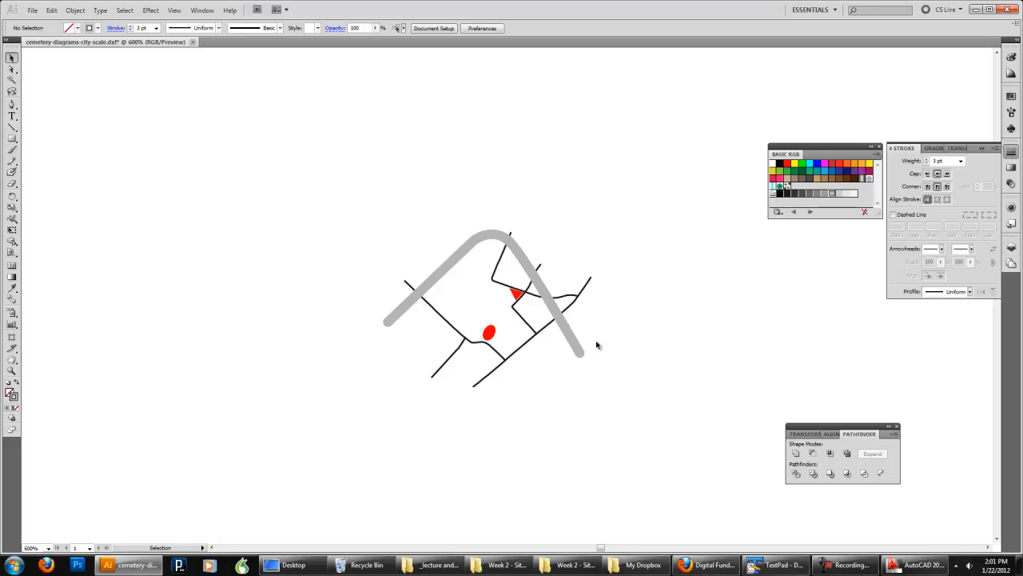
# Set the stroke weight of the simplified highway path to 2 pt
pyautogui.click(564, 333)
pyautogui.click(961, 161)
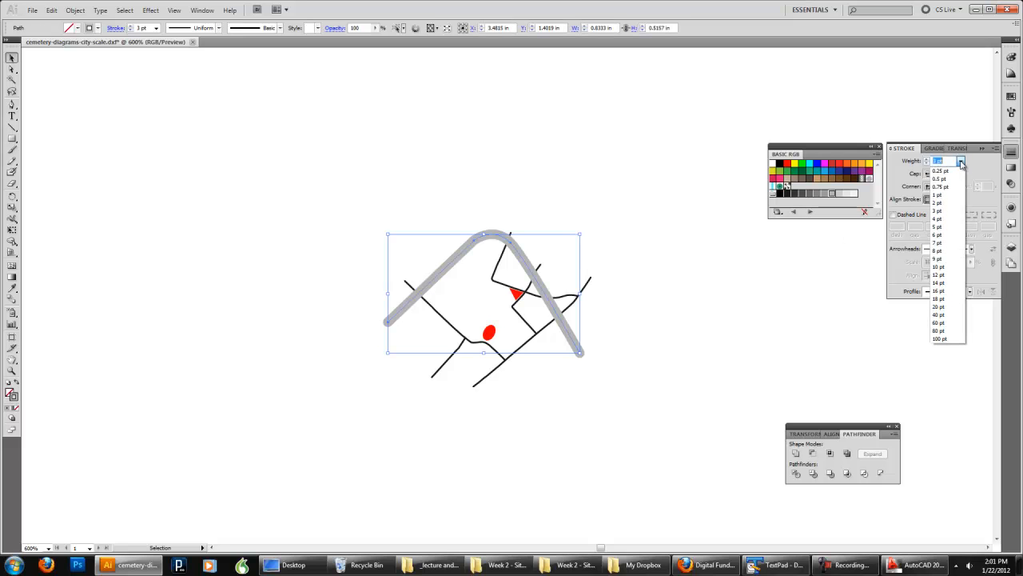
pyautogui.click(937, 202)
pyautogui.click(727, 308)
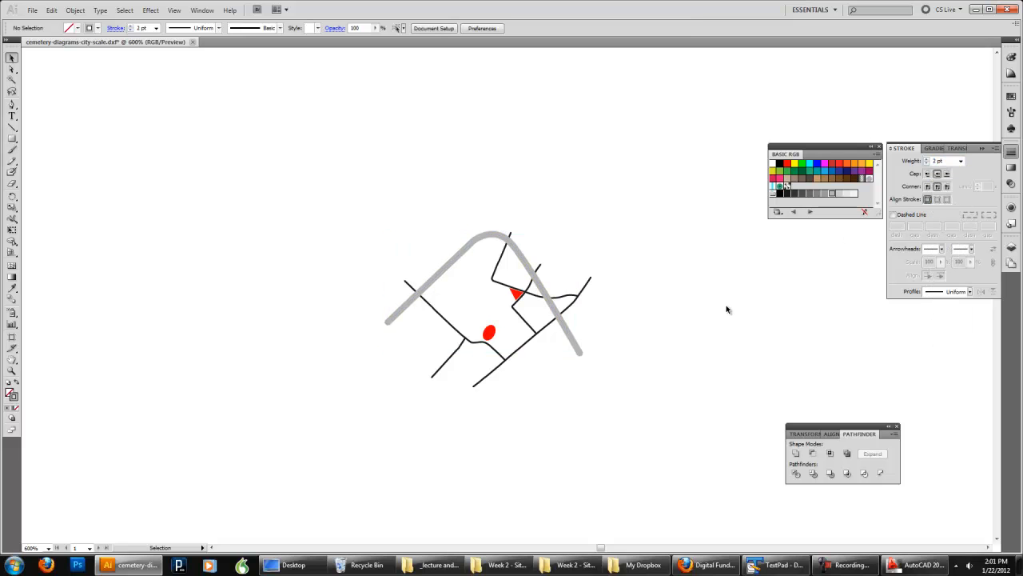
# Recolour the simplified highway path's stroke with a very light gray swatch
pyautogui.click(572, 342)
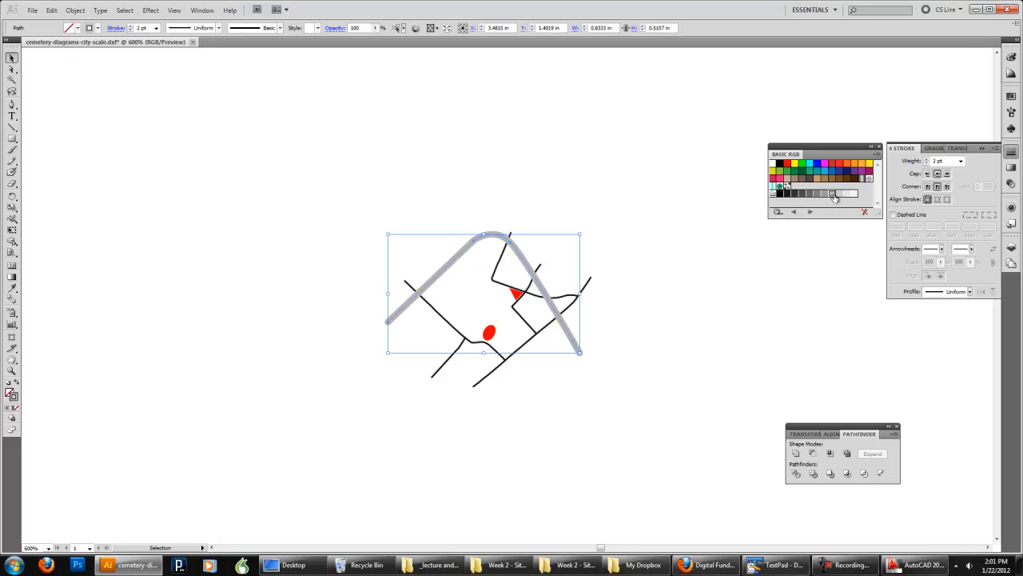
pyautogui.click(745, 281)
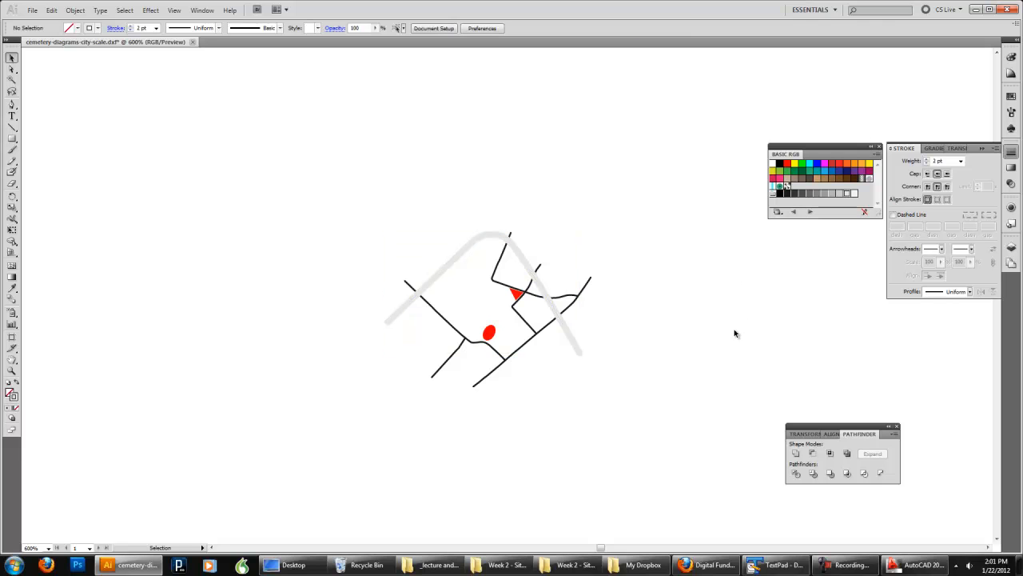
pyautogui.hscroll(-3, 733, 331)
pyautogui.hscroll(2, 720, 327)
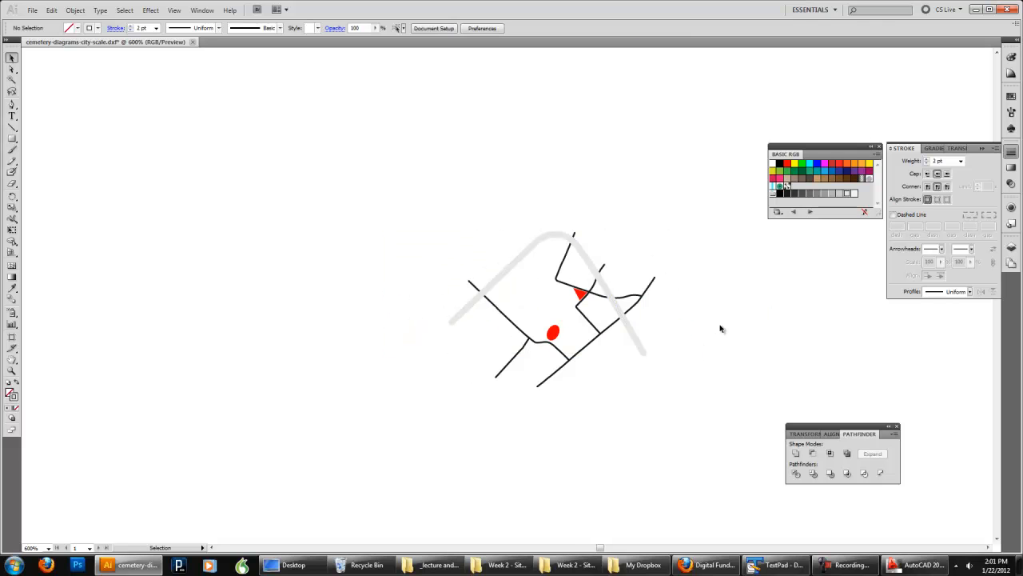
# Show the Major Roads layer and compare its diagram with the Site Access diagram
pyautogui.click(1011, 247)
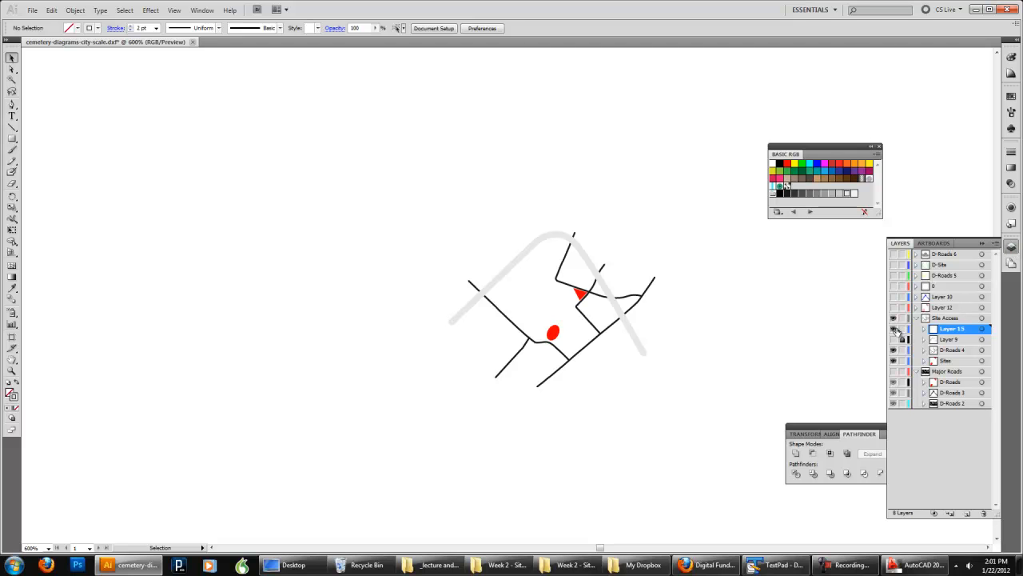
pyautogui.click(894, 372)
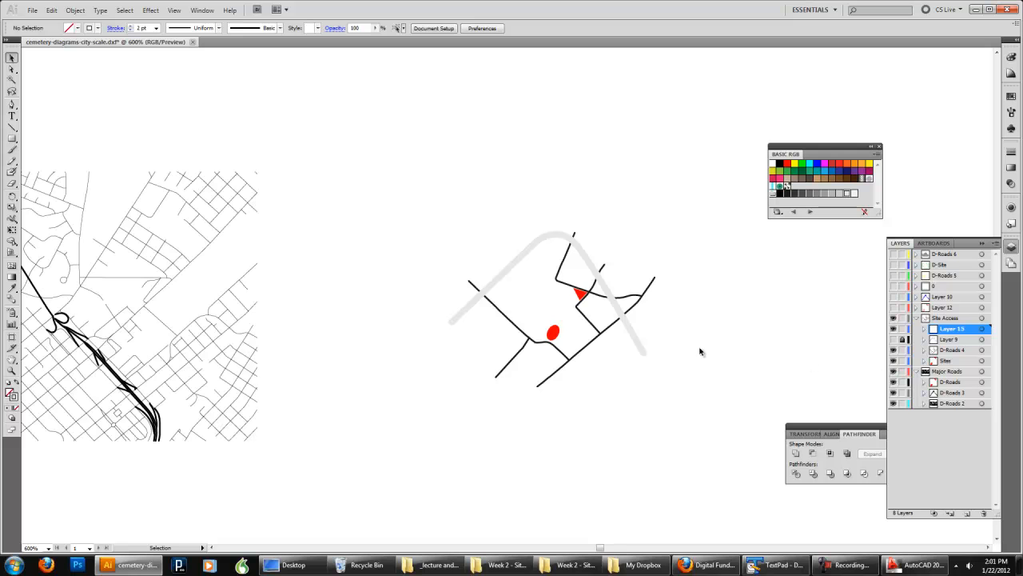
pyautogui.hscroll(-4, 608, 349)
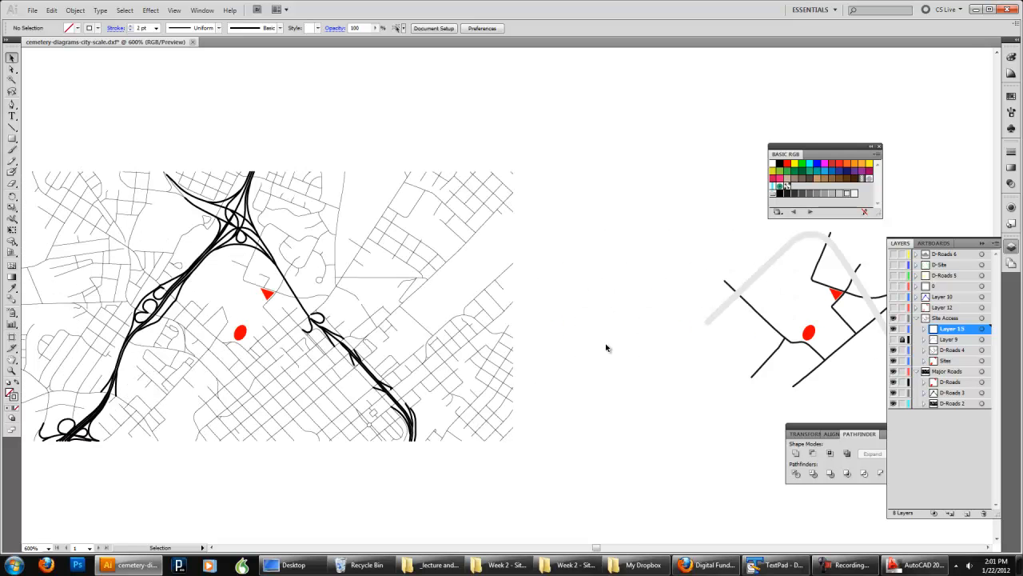
pyautogui.hscroll(1, 592, 346)
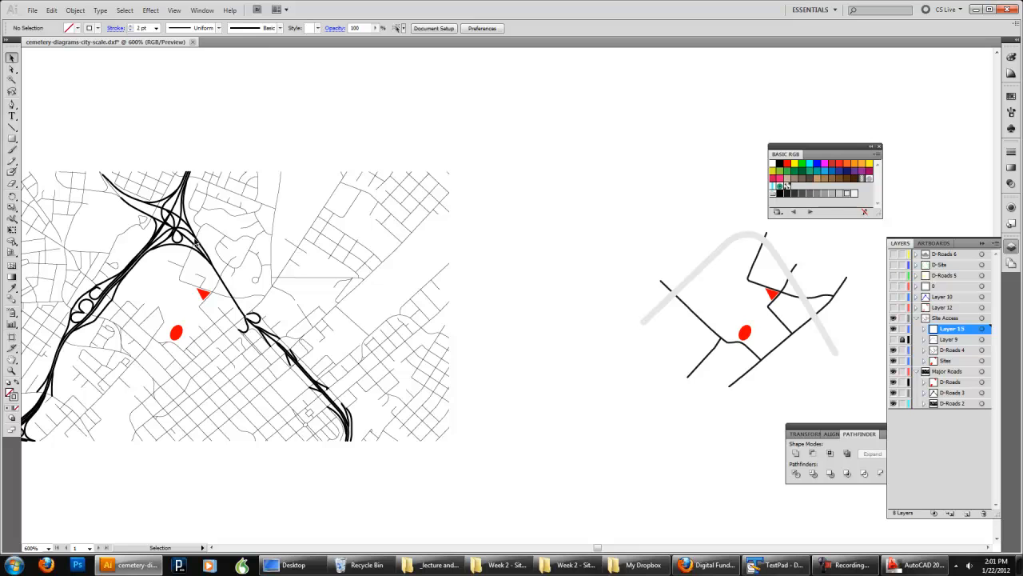
pyautogui.hscroll(3, 559, 385)
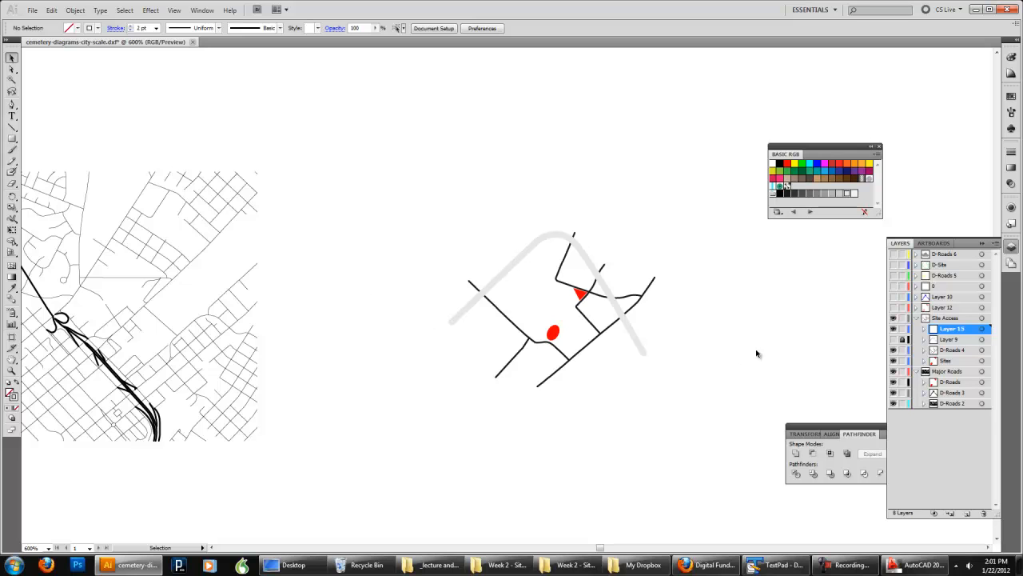
pyautogui.hscroll(4, 710, 358)
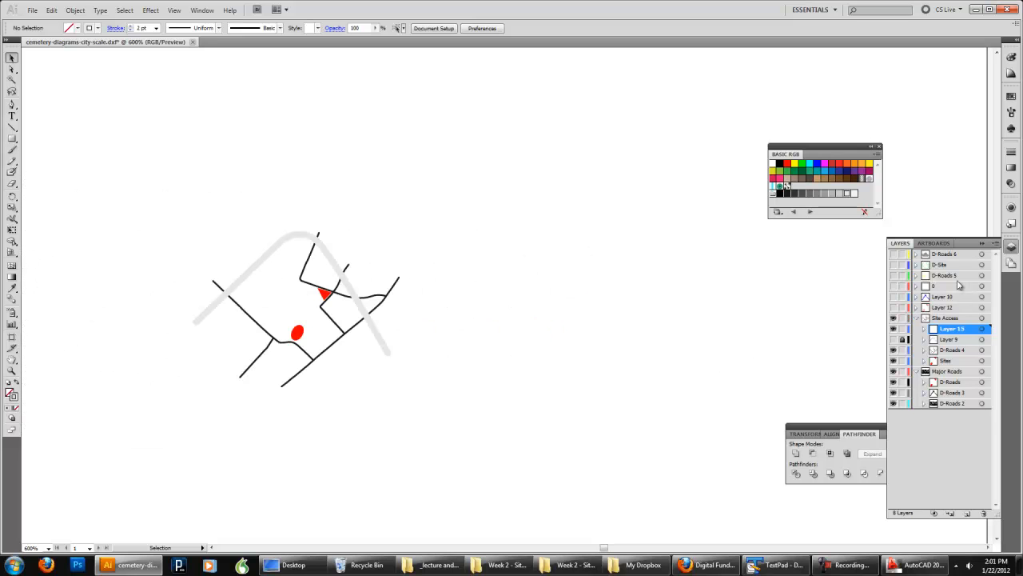
# Create a new layer above D-Roads 6 and name it Site Grid
pyautogui.click(956, 254)
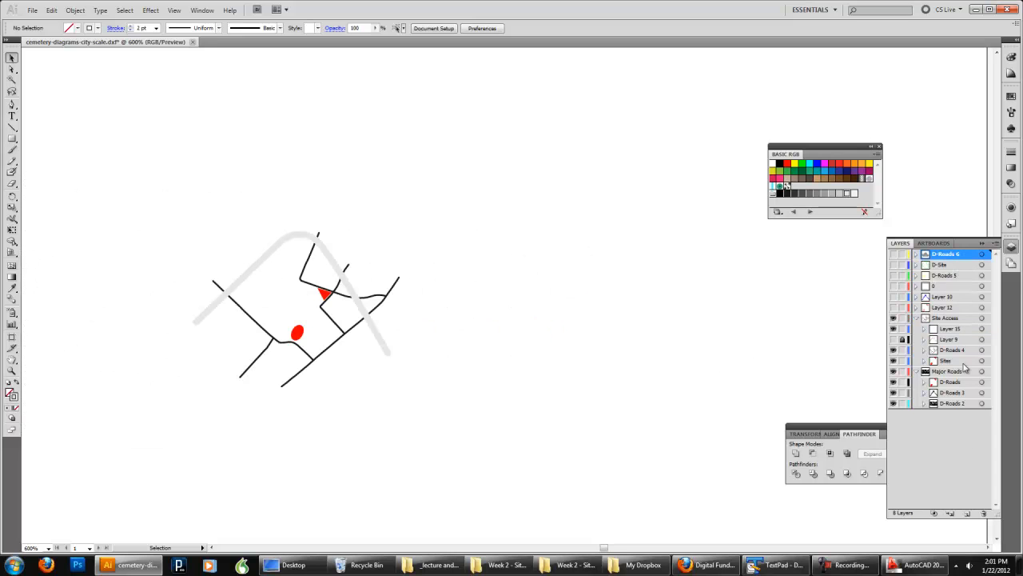
pyautogui.click(967, 513)
pyautogui.doubleClick(957, 256)
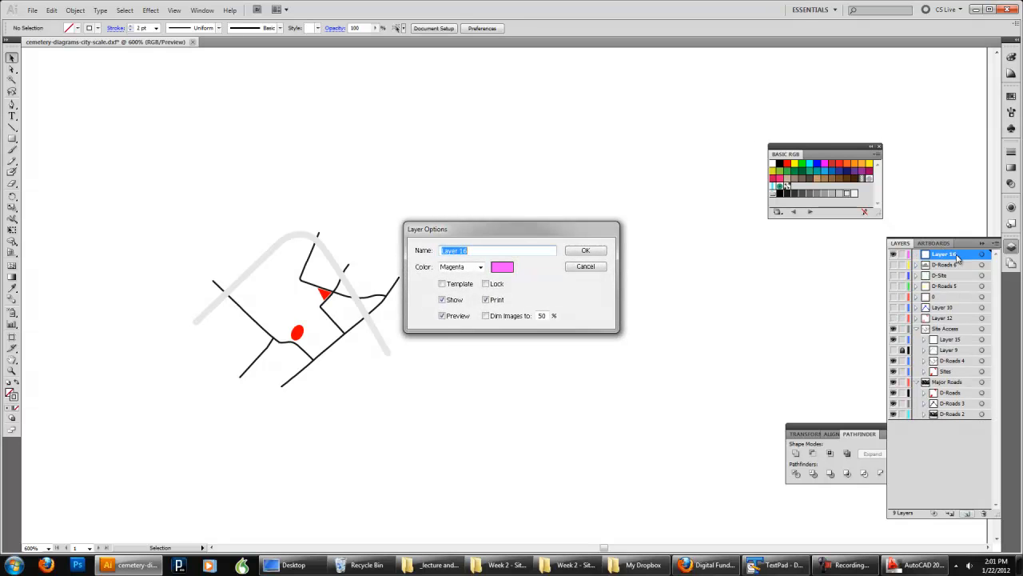
pyautogui.write('Site Grid')
pyautogui.press('Return')
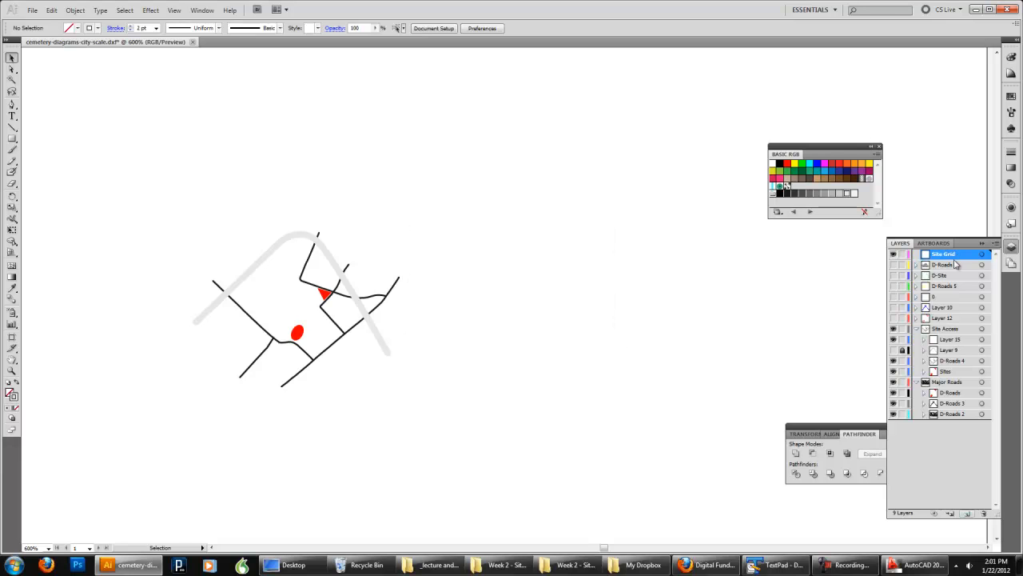
# Show the D-Roads 6, D-Site, D-Roads 5, Layer 10 and Layer 12 layers, keeping layer 0 hidden
pyautogui.click(893, 264)
pyautogui.click(893, 275)
pyautogui.click(893, 285)
pyautogui.click(893, 296)
pyautogui.click(893, 308)
pyautogui.click(893, 297)
pyautogui.hscroll(1, 724, 325)
pyautogui.click(893, 318)
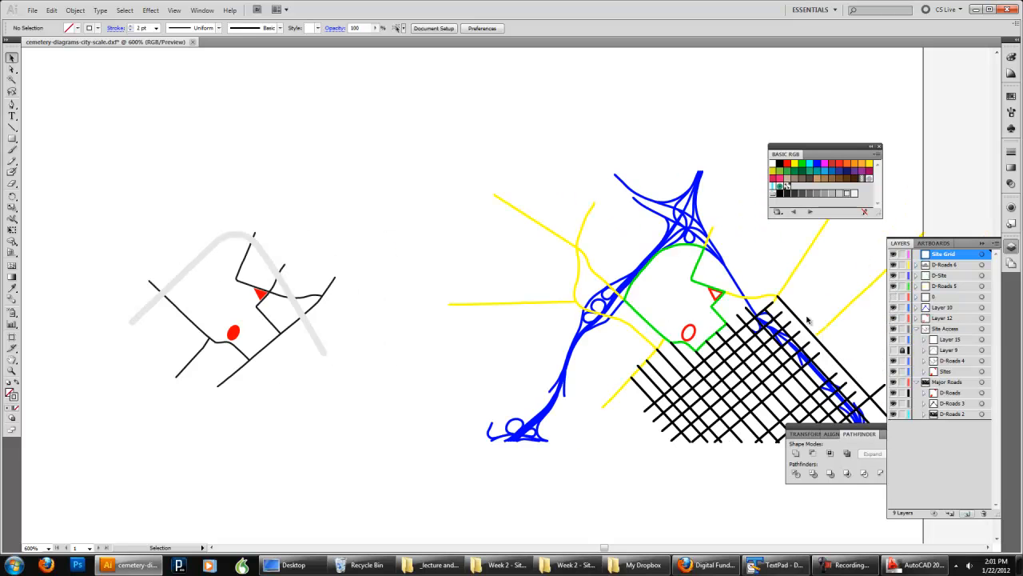
# Move the D-Roads 6, D-Site, D-Roads 5, Layer 10 and Layer 12 layers into the Site Grid layer
pyautogui.hscroll(1, 817, 321)
pyautogui.click(945, 322)
pyautogui.keyDown('shift'); pyautogui.click(947, 269); pyautogui.keyUp('shift')
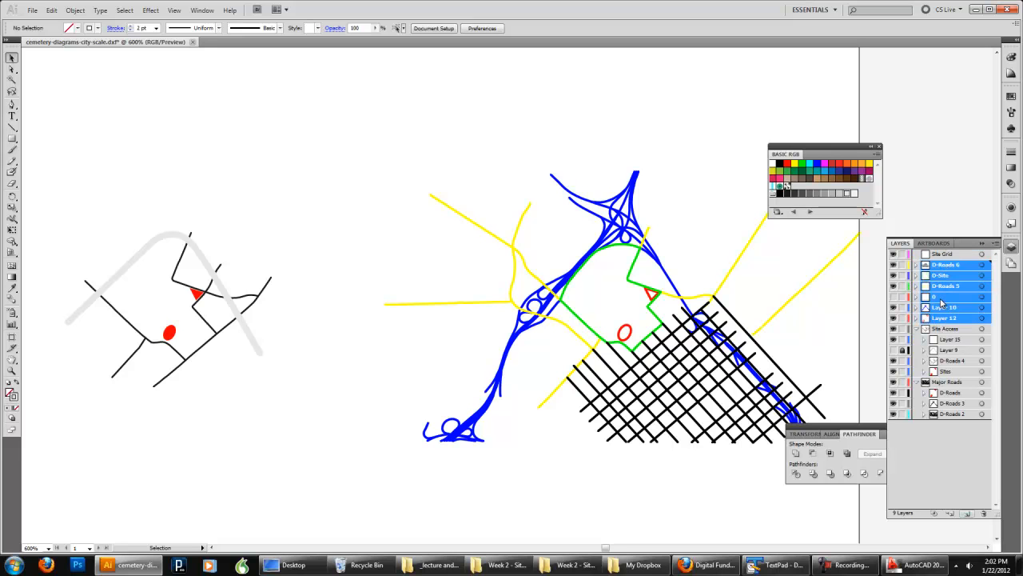
pyautogui.keyDown('ctrl'); pyautogui.click(941, 299); pyautogui.keyUp('ctrl')
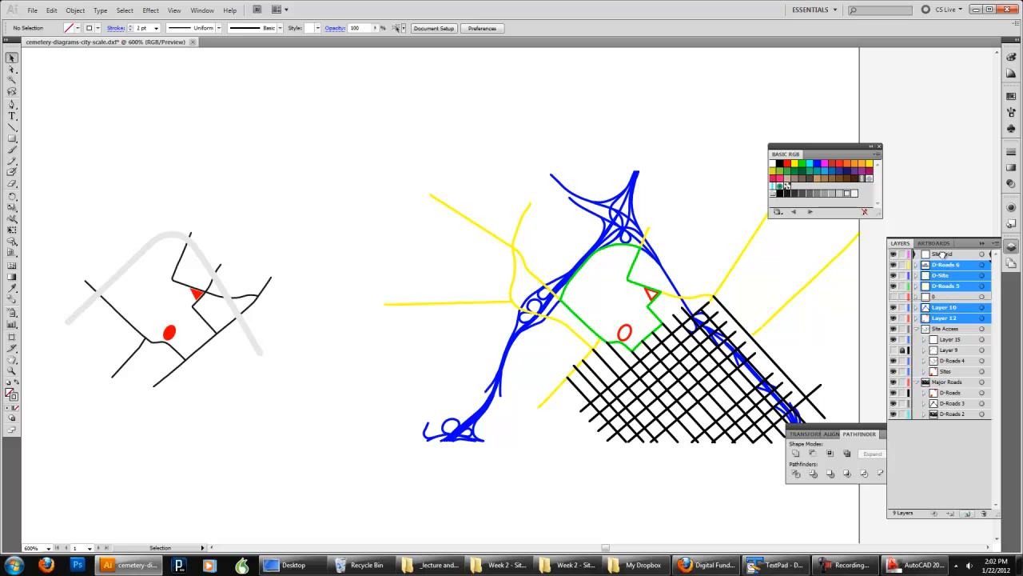
pyautogui.moveTo(943, 254); pyautogui.dragTo(943, 256)
# Delete the hidden layer 0 together with its contents
pyautogui.click(944, 319)
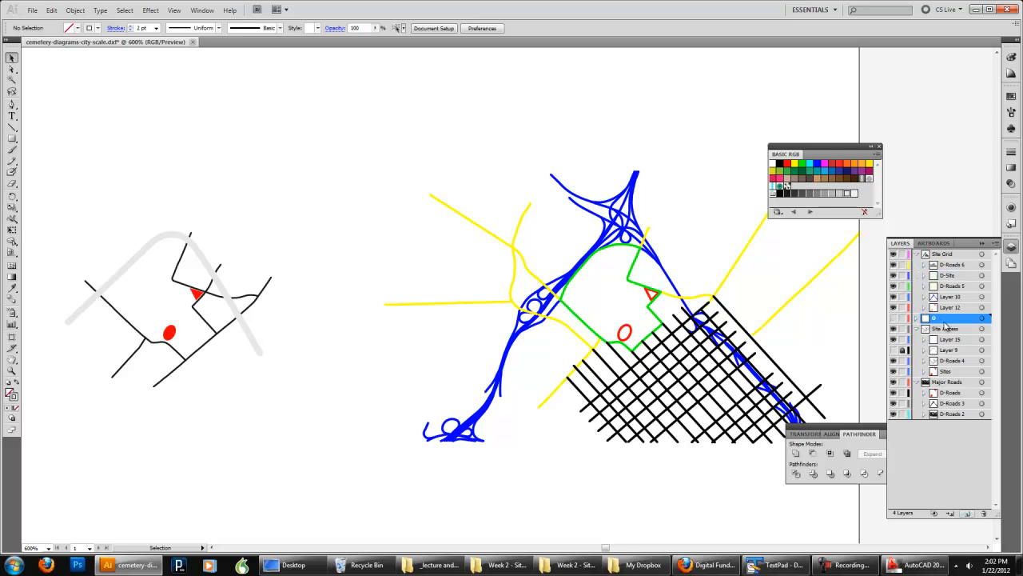
pyautogui.click(984, 512)
pyautogui.click(500, 298)
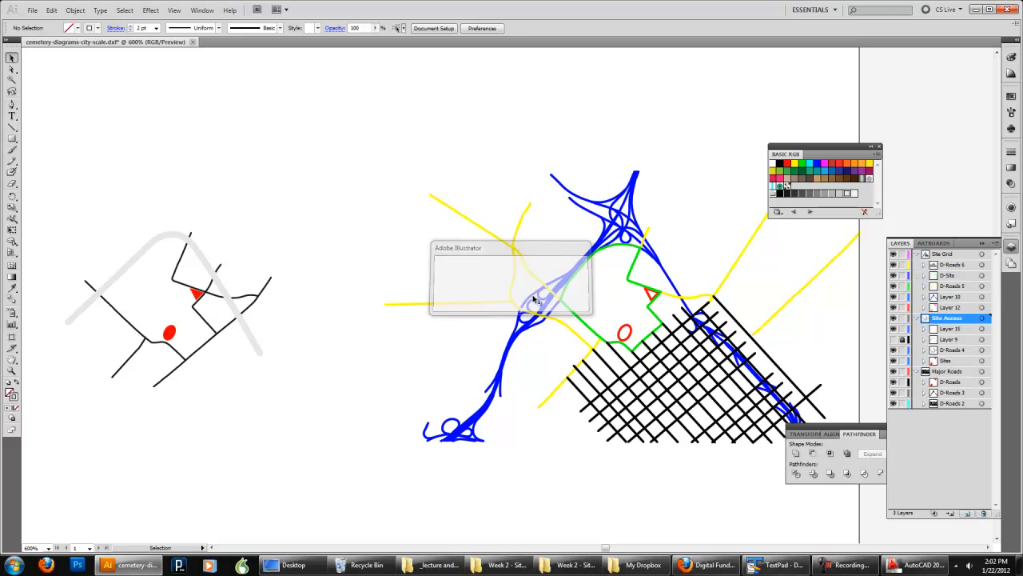
# Save the document to the Desktop as cemetery-diagrams-city-scale.ai in Illustrator CS5 format with the default options
pyautogui.click(32, 10)
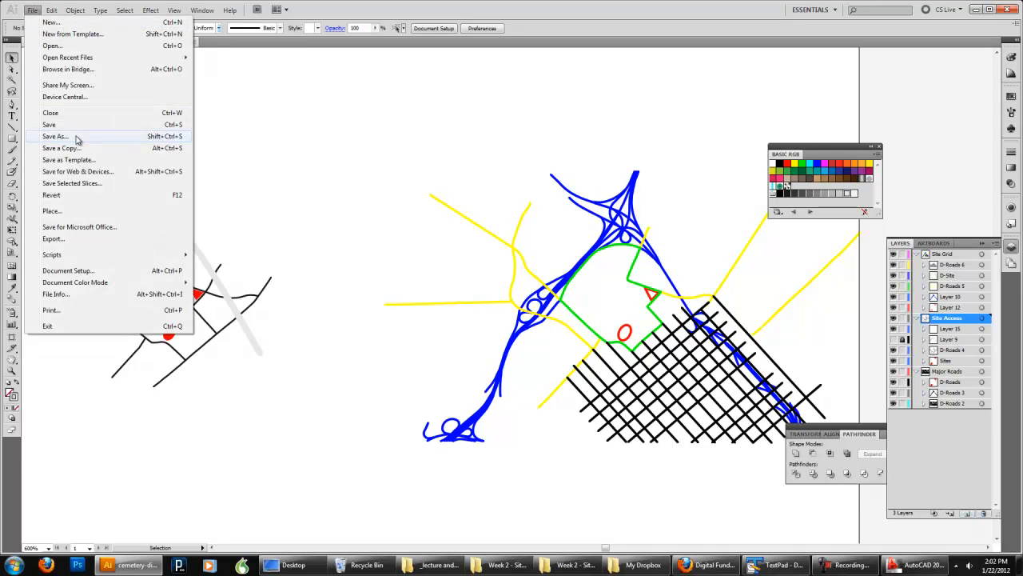
pyautogui.click(77, 140)
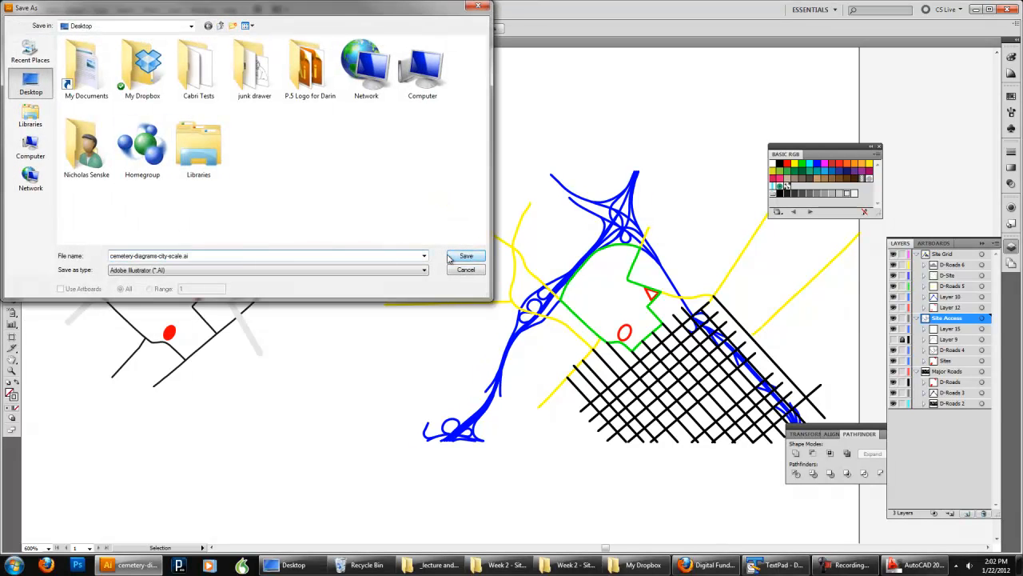
pyautogui.click(465, 255)
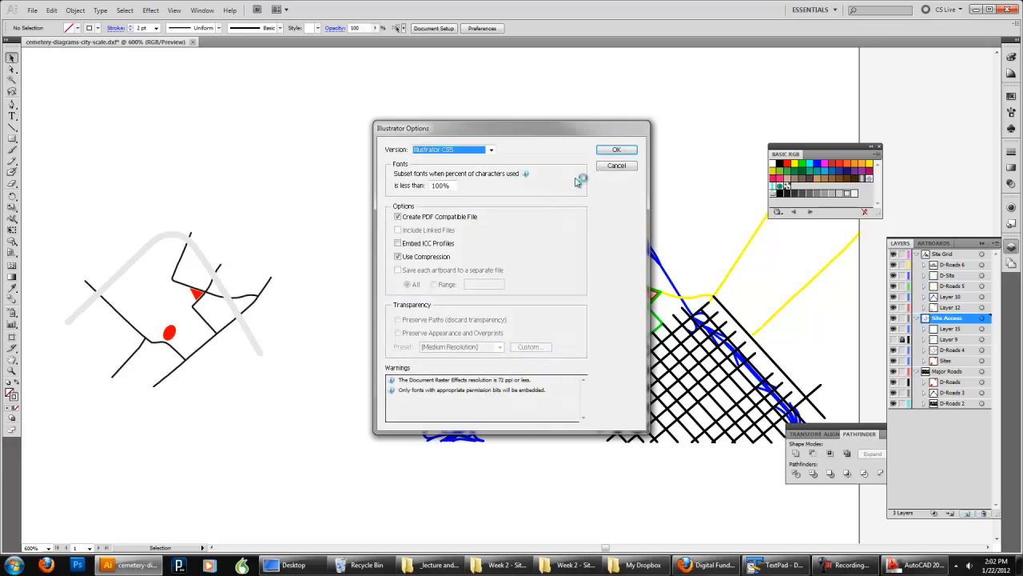
pyautogui.click(613, 153)
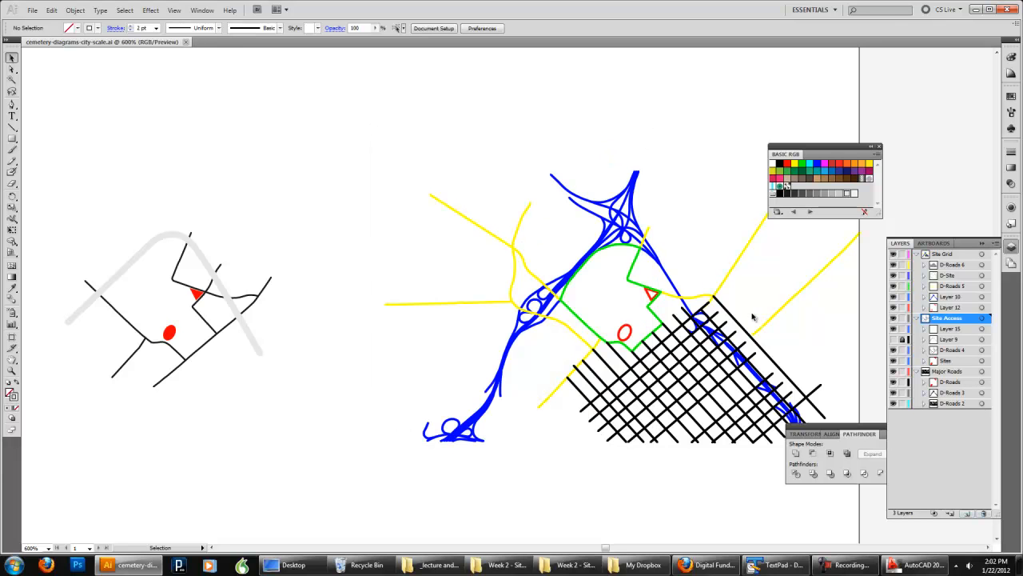
# Swap fill and stroke on the red triangle and ellipse in the Site Grid diagram to make them solid red
pyautogui.click(645, 298)
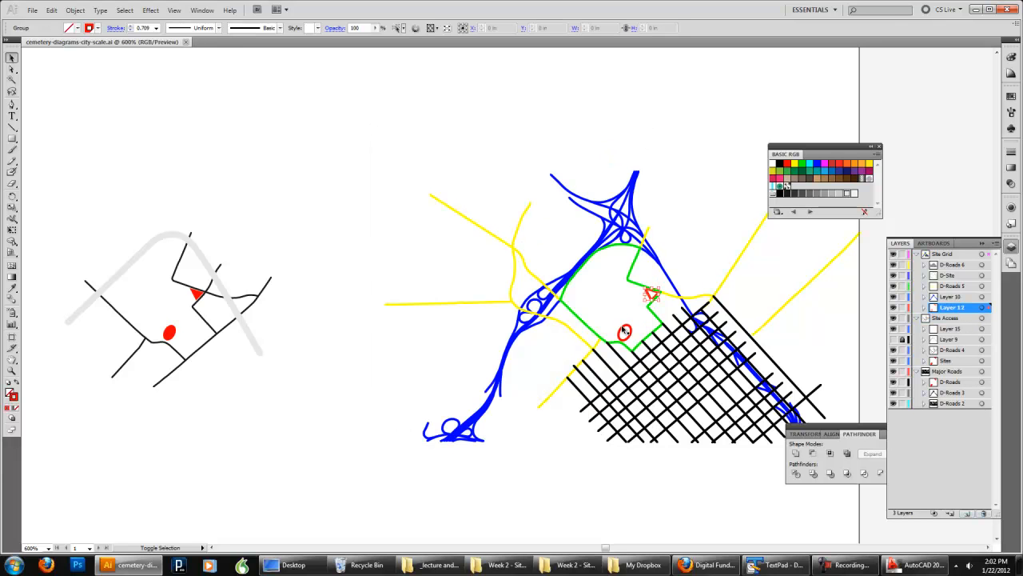
pyautogui.click(17, 382)
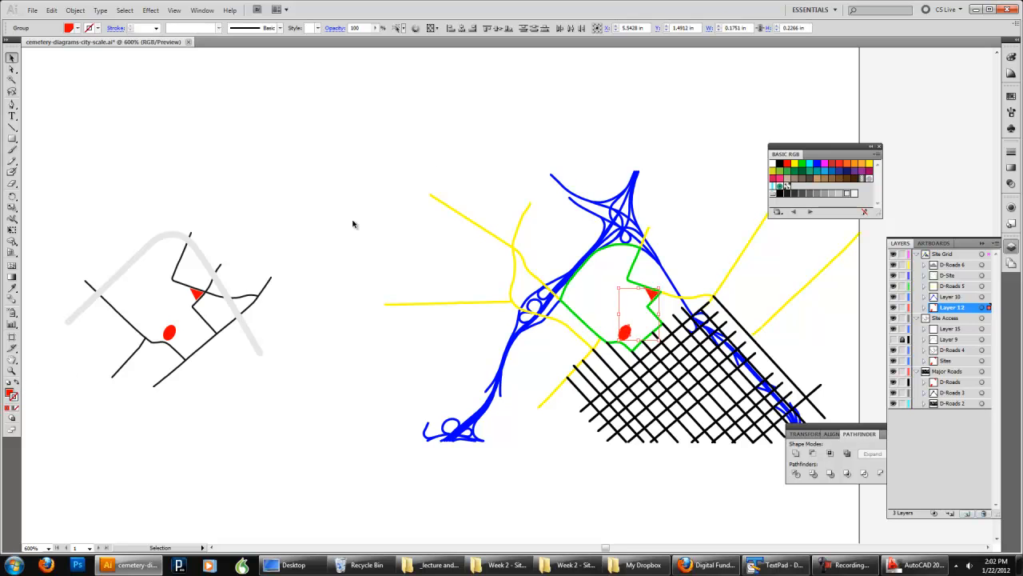
pyautogui.click(438, 164)
# Set the stroke weight of all the street grid lines on D-Roads 6 to 0.25 pt
pyautogui.keyDown('ctrl'); pyautogui.scroll(-1, 598, 246); pyautogui.keyUp('ctrl')
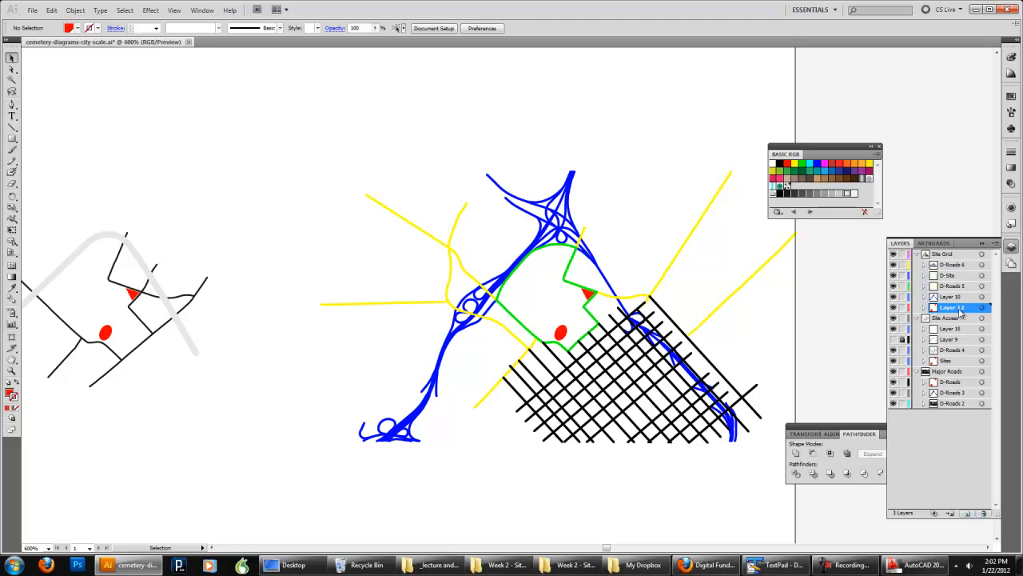
pyautogui.click(981, 264)
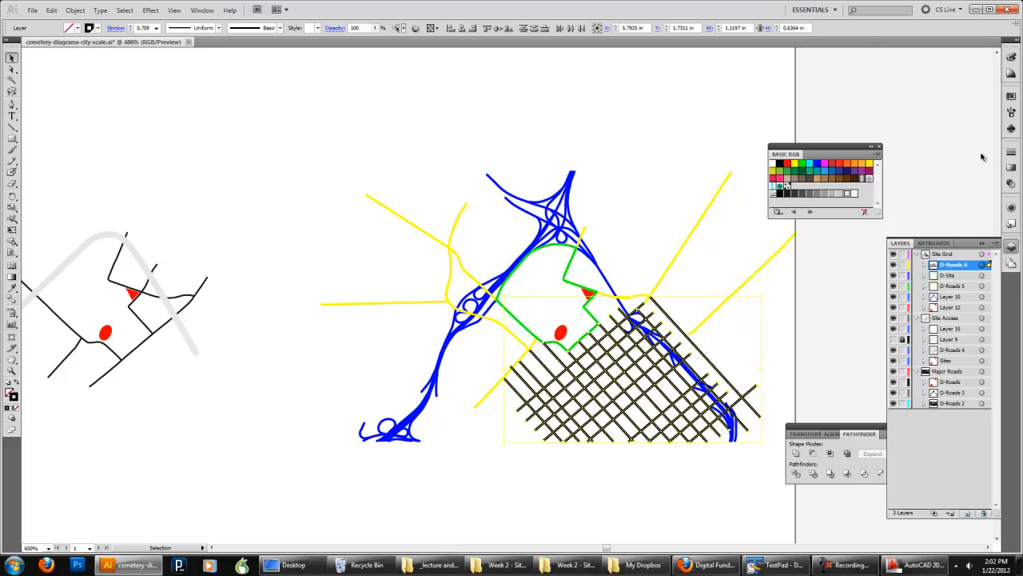
pyautogui.click(1012, 151)
pyautogui.click(961, 160)
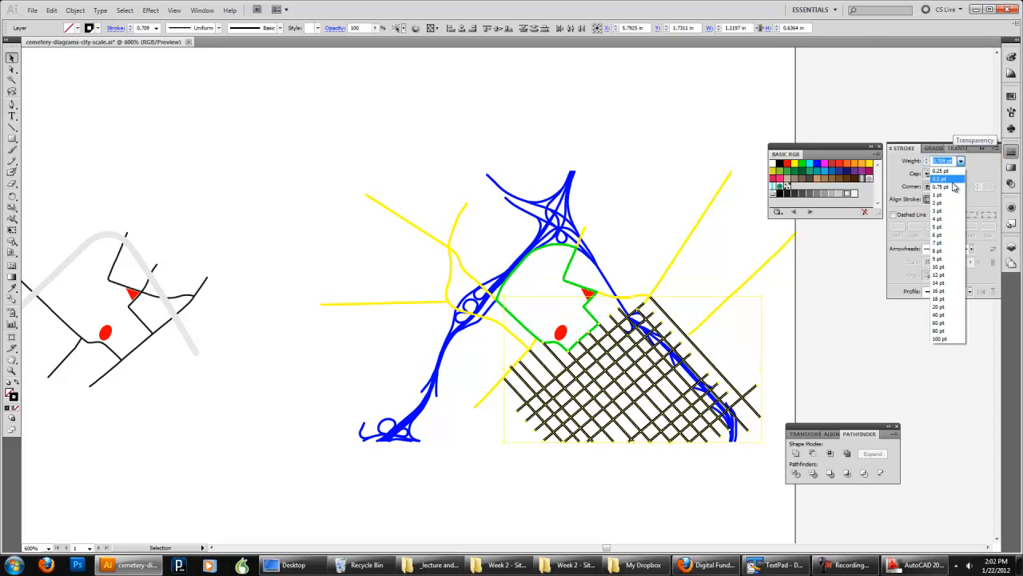
pyautogui.click(951, 179)
pyautogui.click(961, 161)
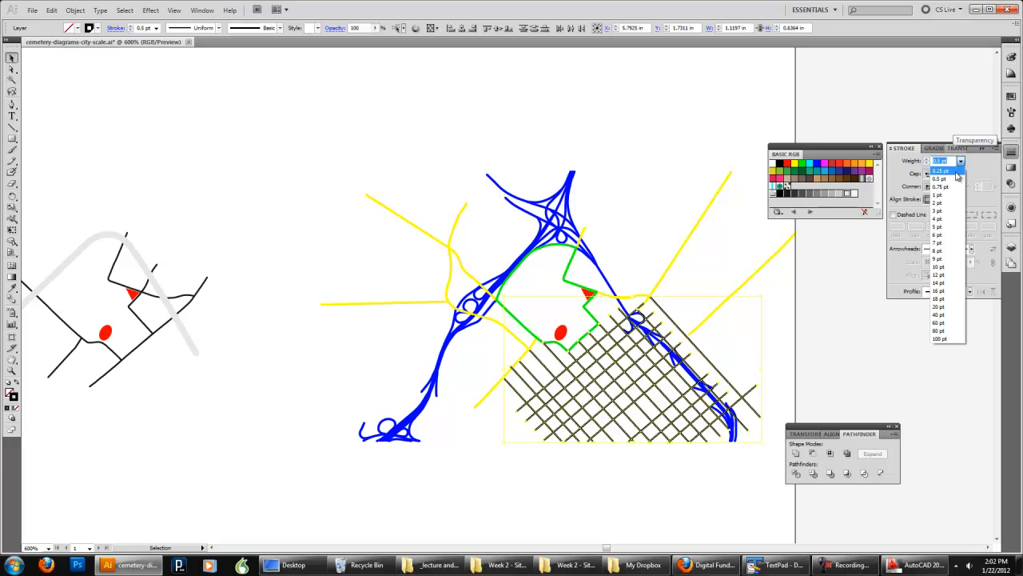
pyautogui.click(956, 170)
pyautogui.click(677, 149)
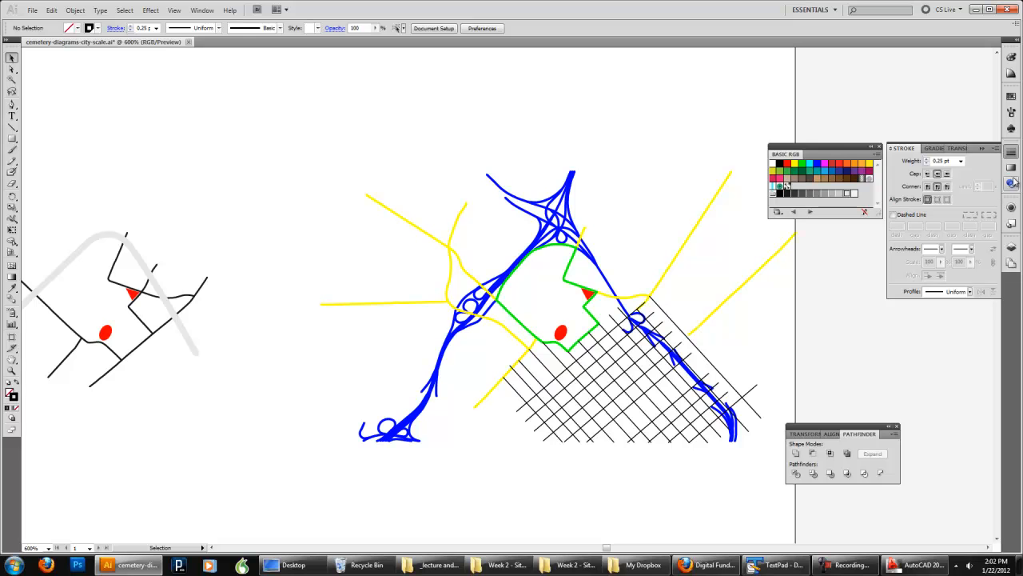
# Recolour the yellow D-Roads 5 lines black and set their stroke weight to 0.5 pt
pyautogui.click(1013, 152)
pyautogui.click(1013, 151)
pyautogui.click(1012, 247)
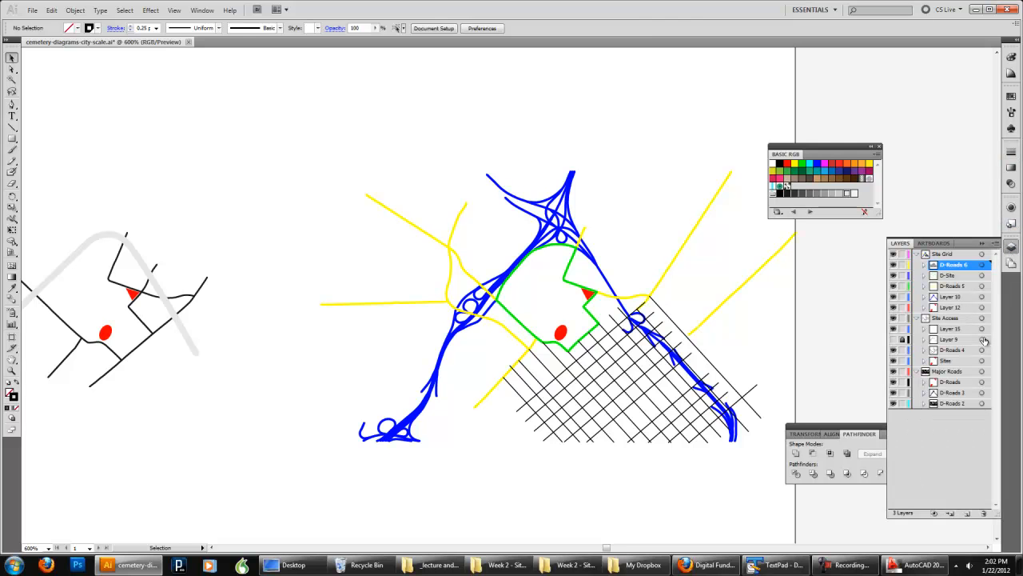
pyautogui.click(958, 286)
pyautogui.click(894, 285)
pyautogui.click(894, 286)
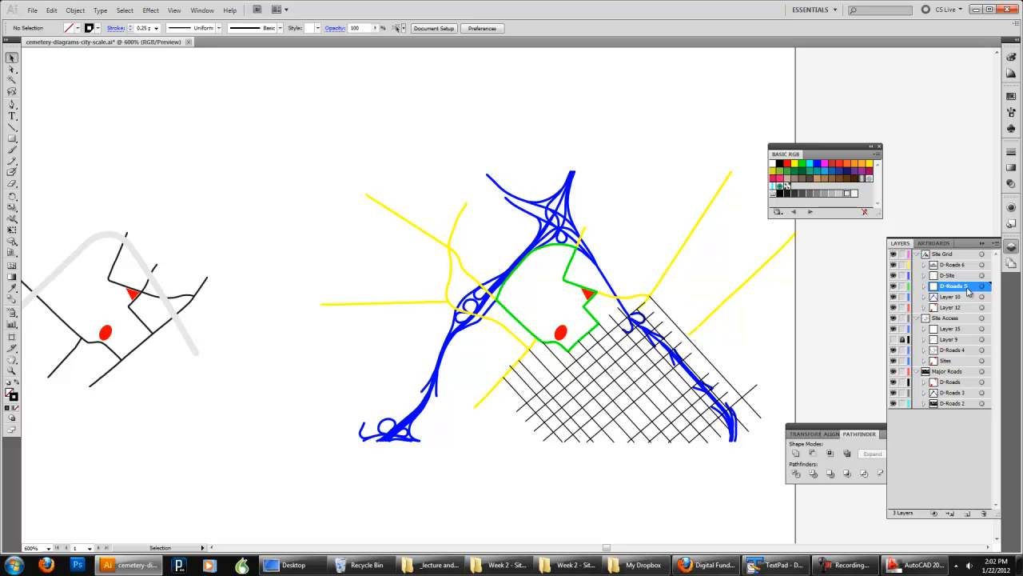
pyautogui.click(984, 285)
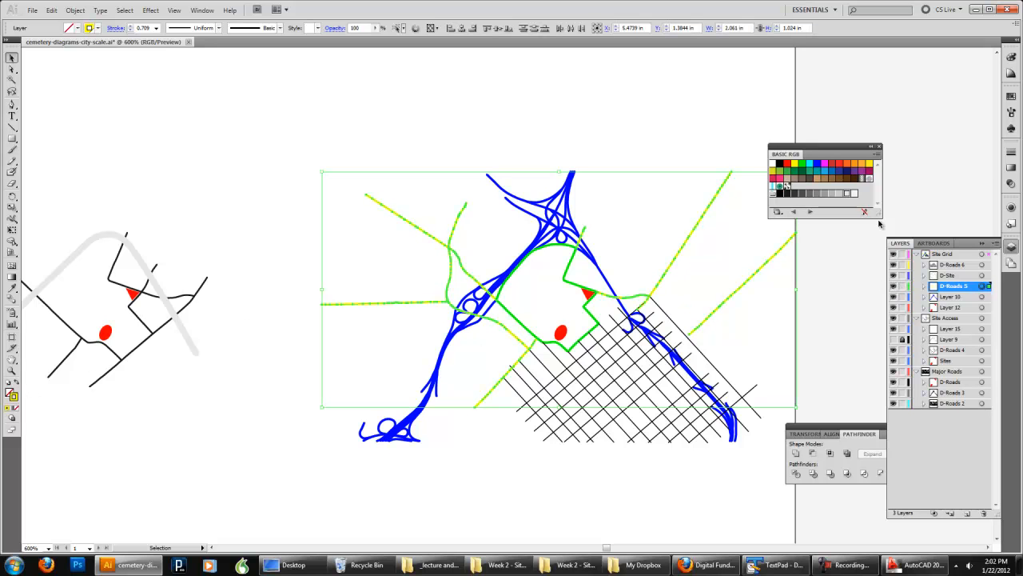
pyautogui.click(783, 193)
pyautogui.click(1010, 155)
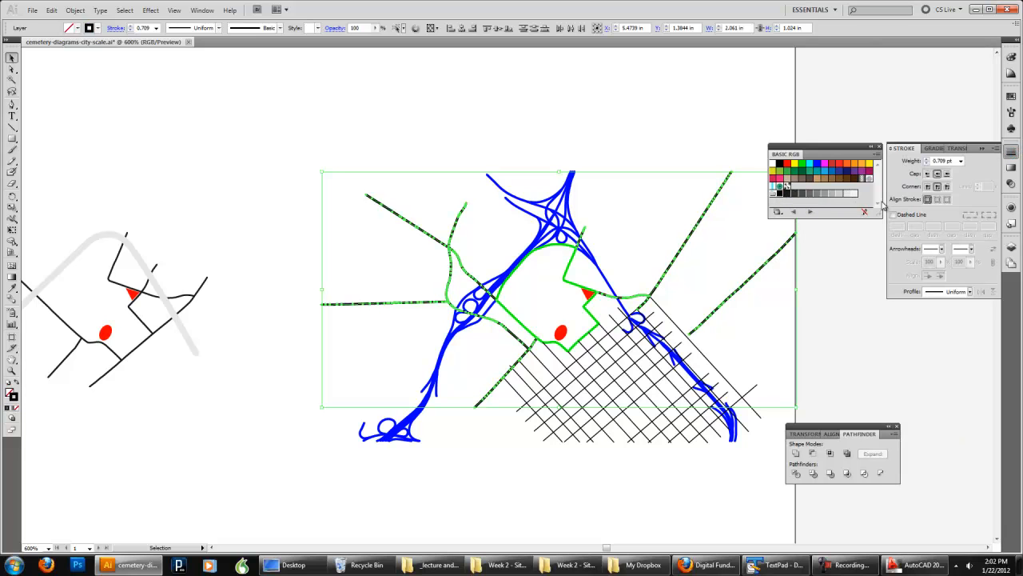
pyautogui.click(963, 162)
pyautogui.click(959, 178)
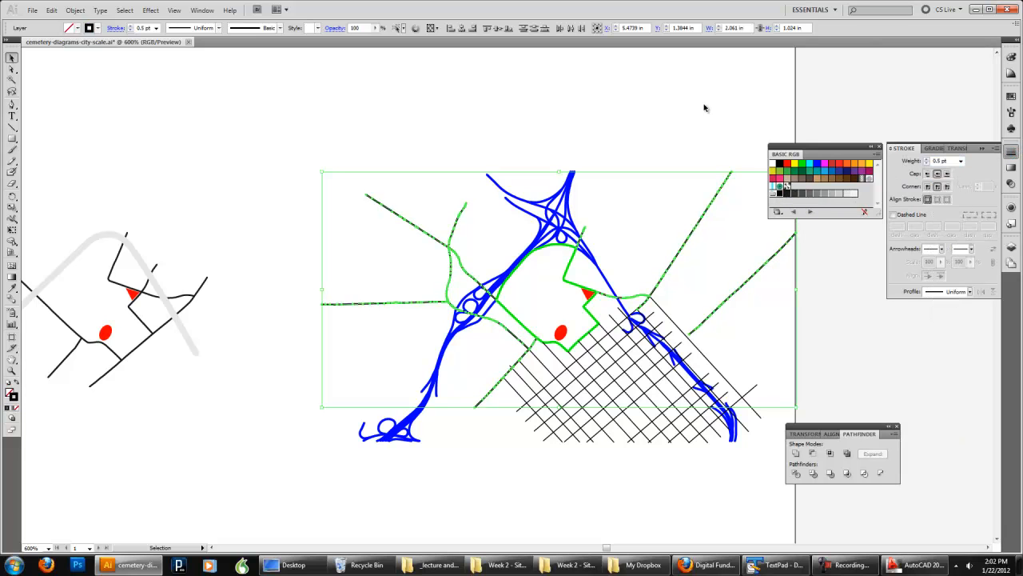
pyautogui.click(706, 109)
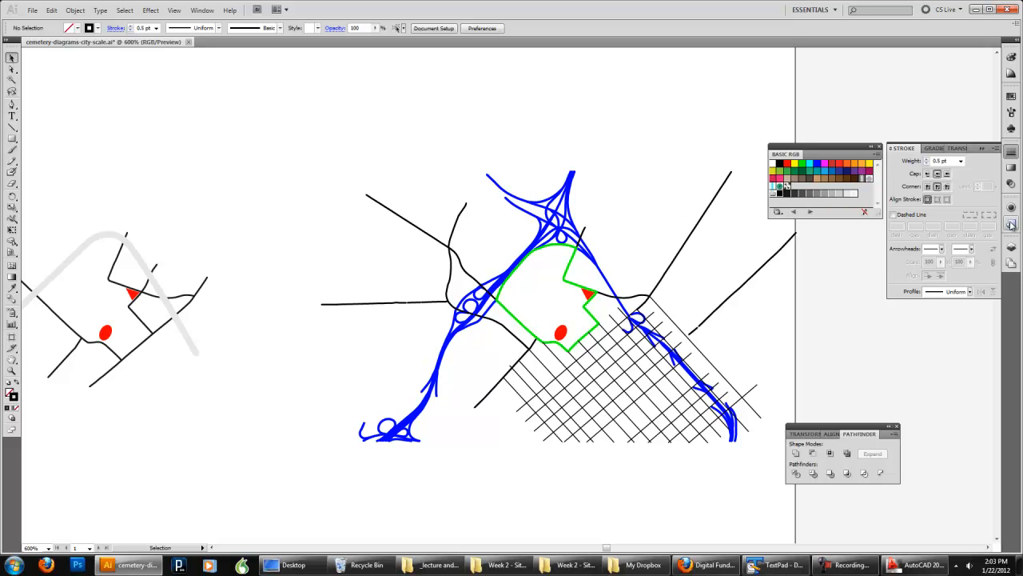
# Recolour the blue highway lines on Layer 10 near-black and set their stroke weight to 0.5 pt
pyautogui.click(1012, 244)
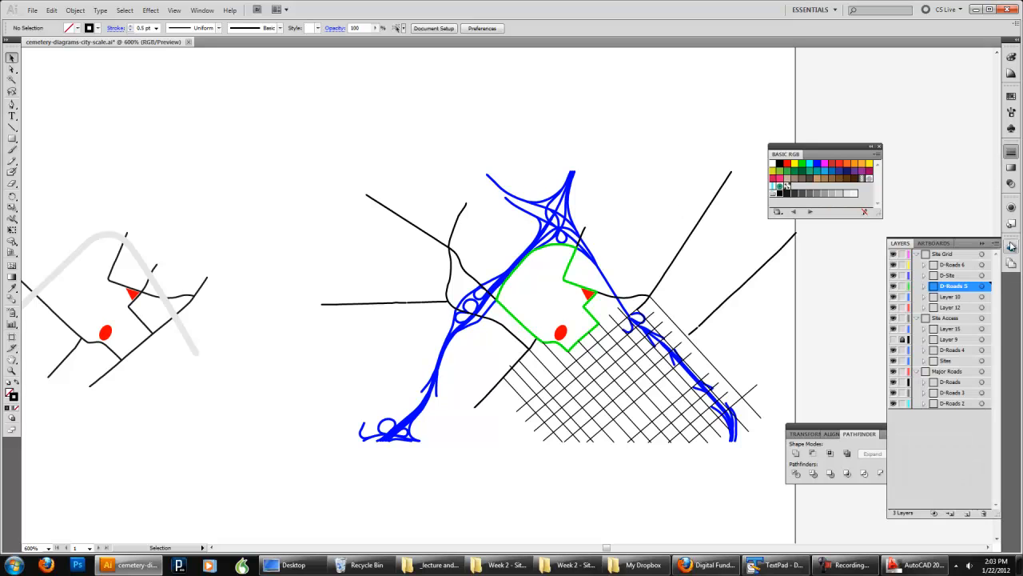
pyautogui.click(981, 297)
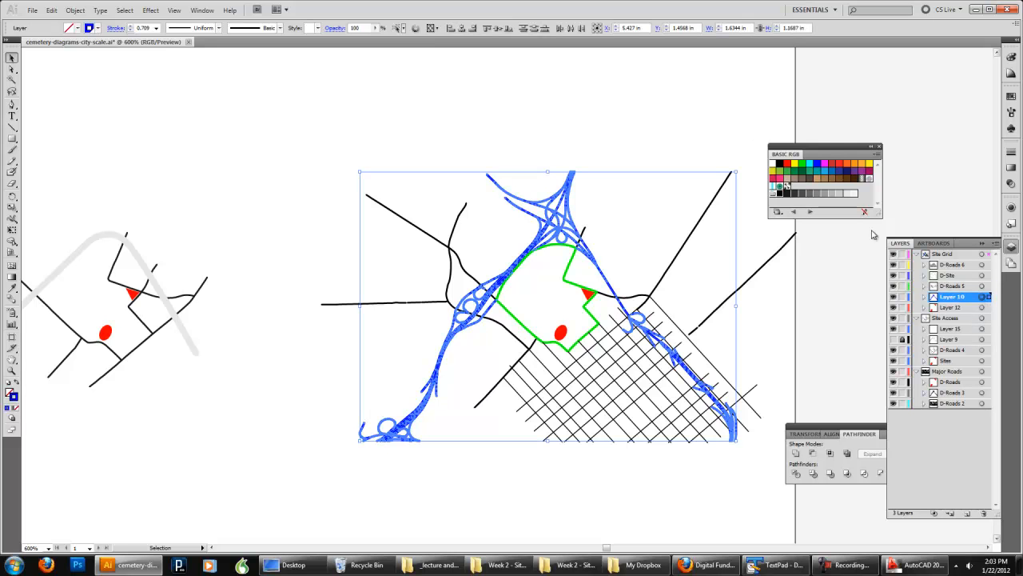
pyautogui.click(1011, 151)
pyautogui.click(961, 160)
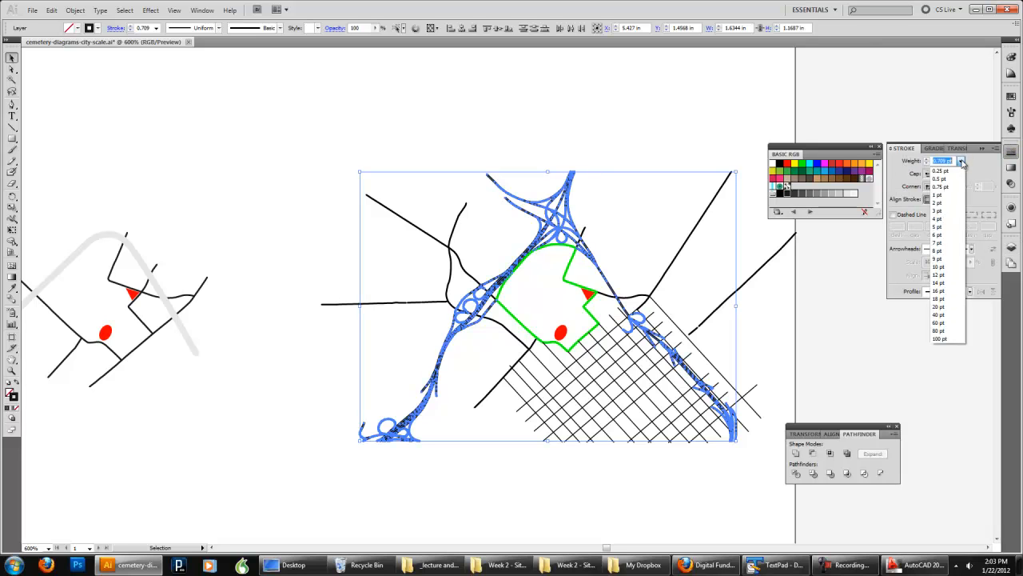
pyautogui.click(938, 228)
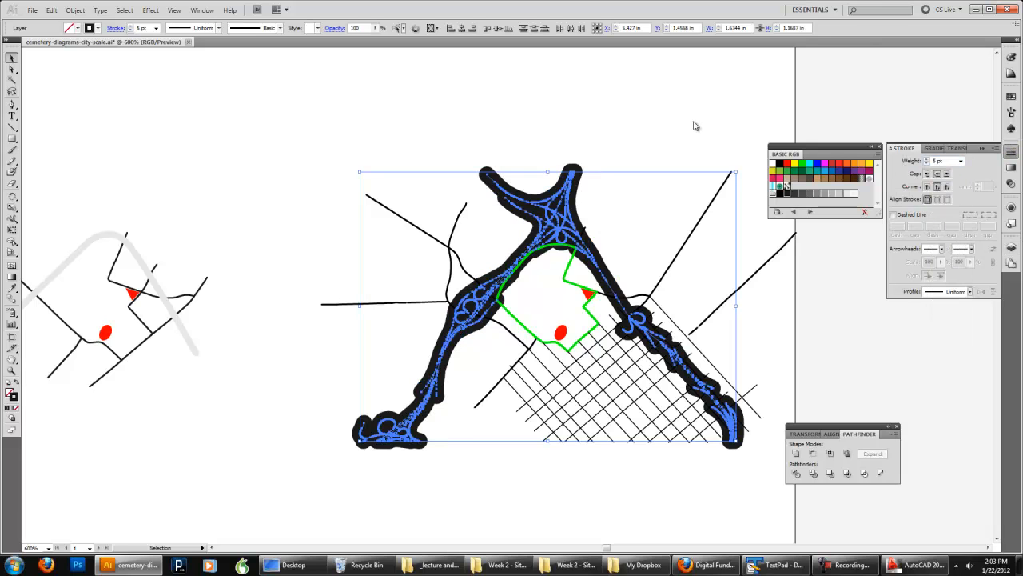
pyautogui.click(960, 162)
pyautogui.click(957, 179)
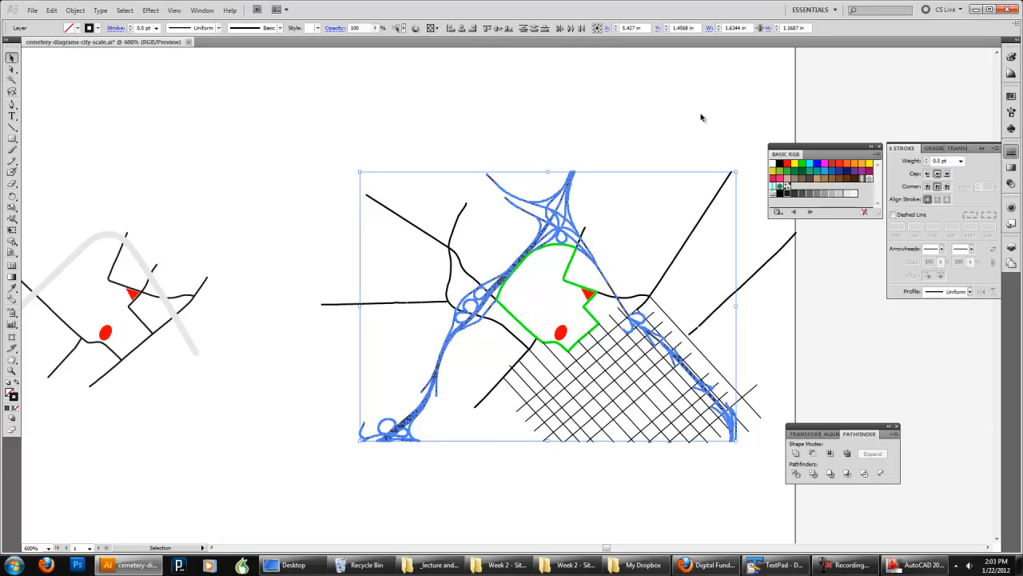
pyautogui.click(704, 119)
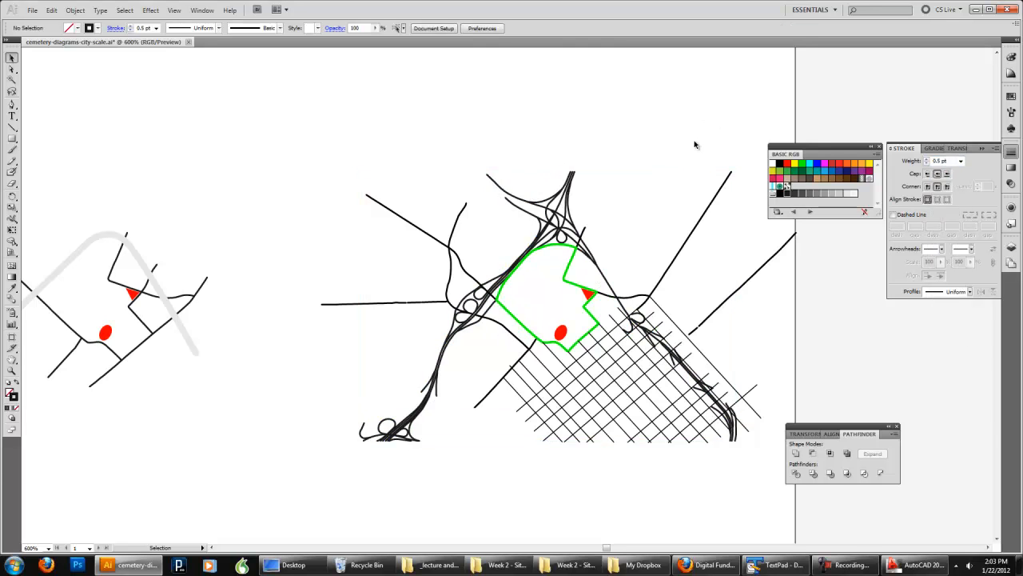
# Recolour the Layer 10 highway lines with a light gray swatch
pyautogui.click(818, 193)
pyautogui.click(1011, 247)
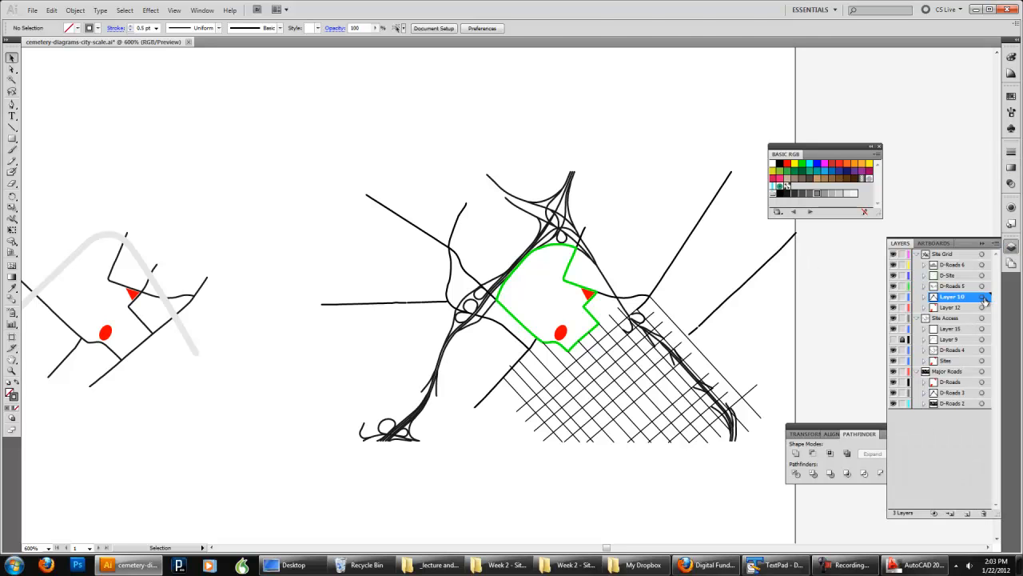
pyautogui.click(983, 297)
pyautogui.click(832, 194)
pyautogui.click(706, 89)
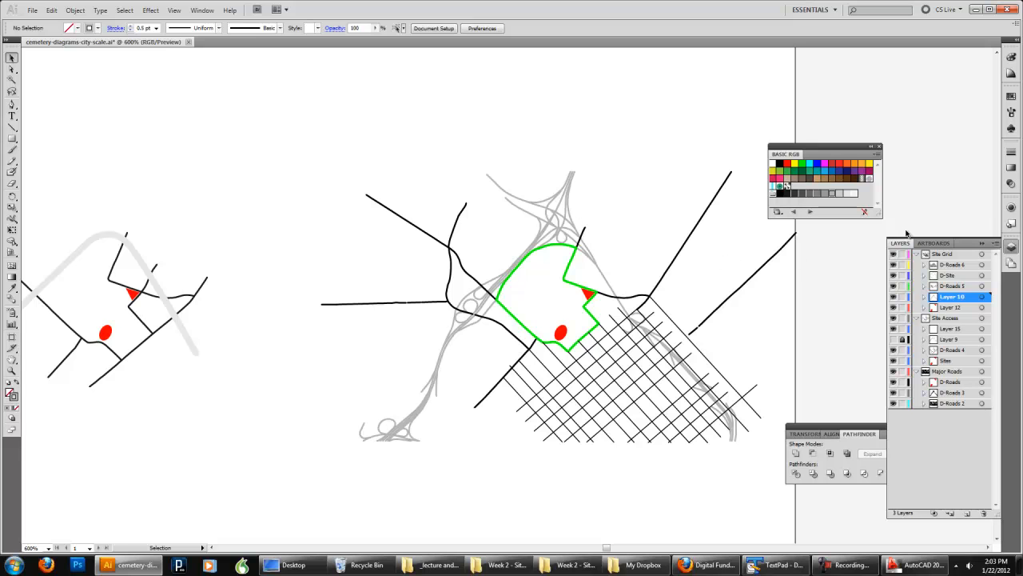
# Recolour the green D-Site boundary's stroke black and turn on a dashed line with a 2 pt dash
pyautogui.click(982, 275)
pyautogui.click(780, 194)
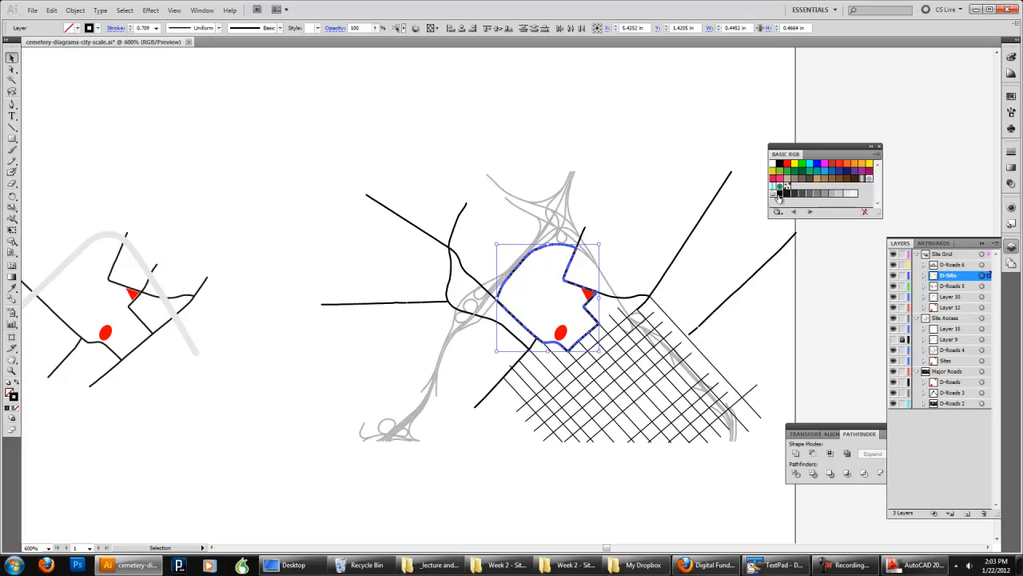
pyautogui.click(1011, 151)
pyautogui.click(920, 216)
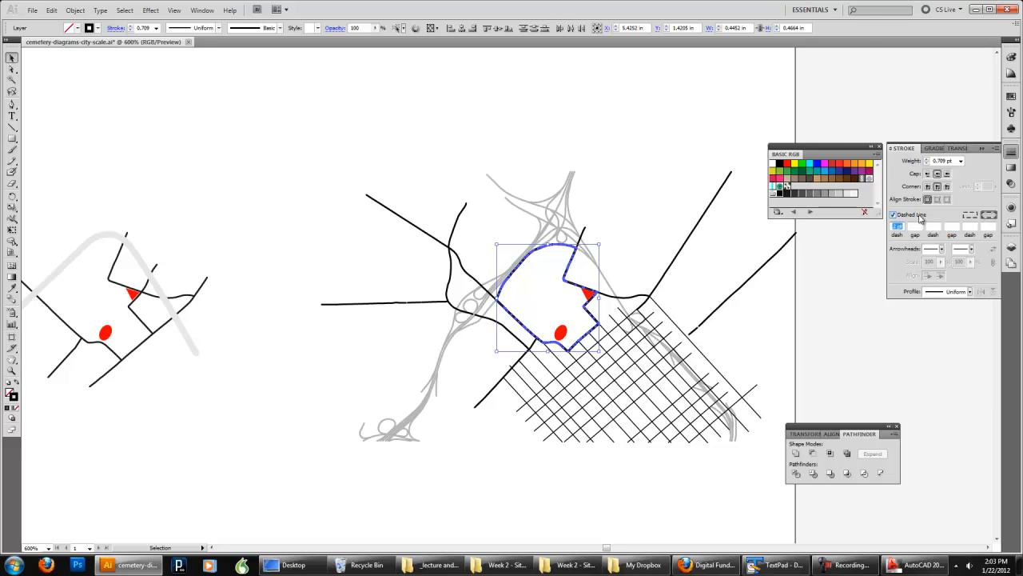
pyautogui.write('2')
pyautogui.click(663, 141)
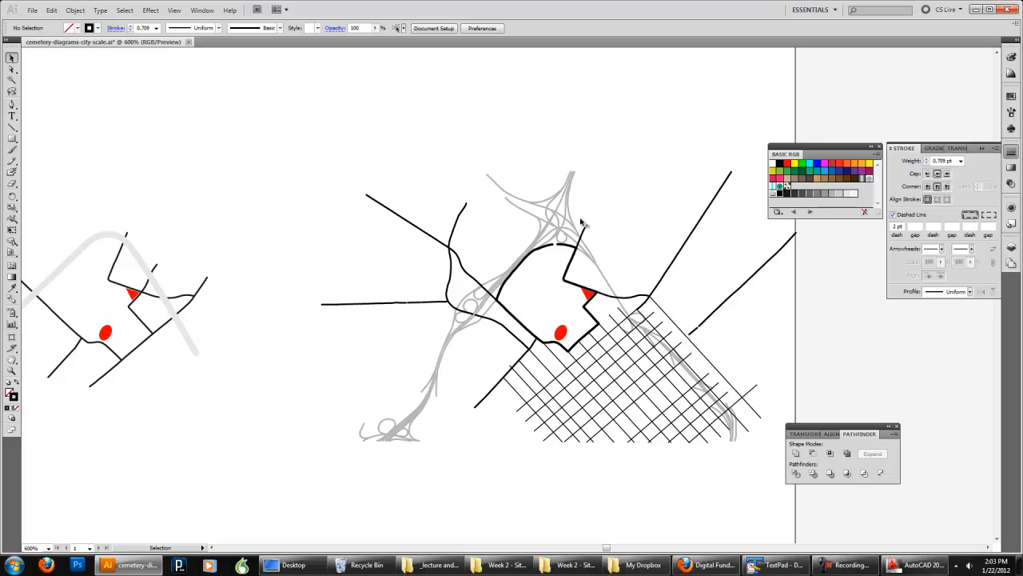
# Select everything on the D-Site layer and join the site boundary's separate segments
pyautogui.click(554, 246)
pyautogui.click(860, 258)
pyautogui.click(1011, 246)
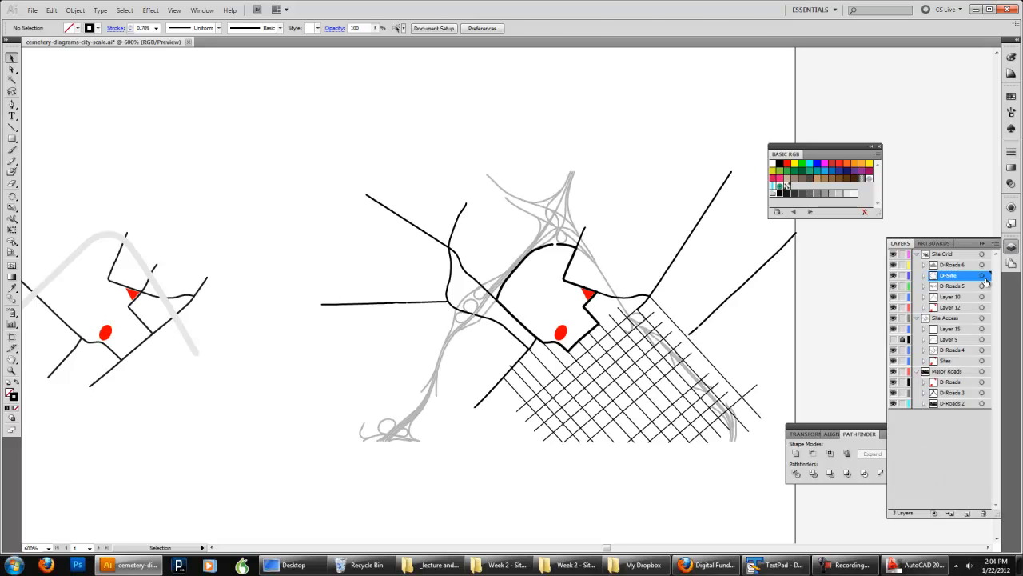
pyautogui.click(984, 276)
pyautogui.click(74, 11)
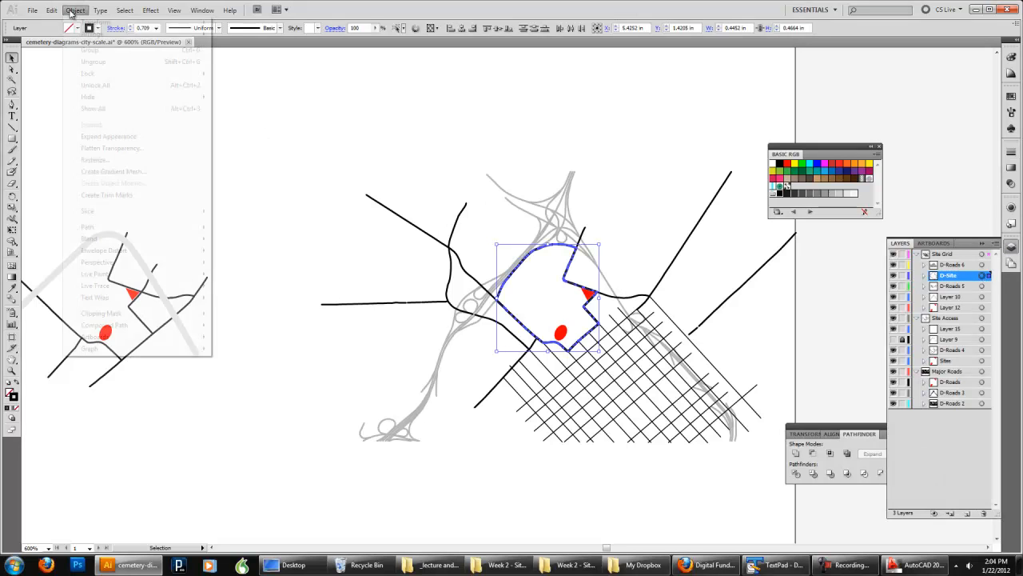
pyautogui.moveTo(120, 228)
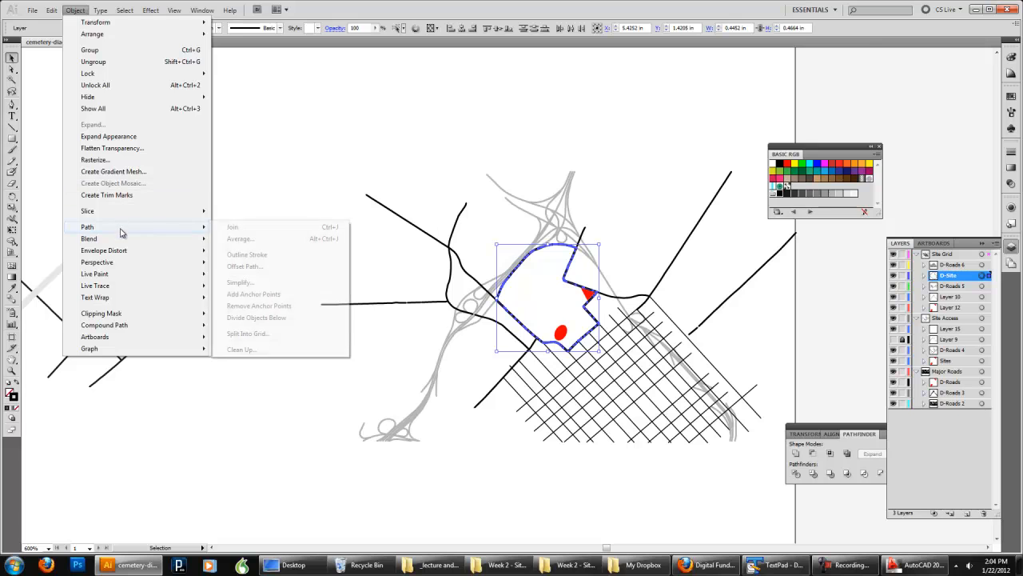
pyautogui.click(240, 227)
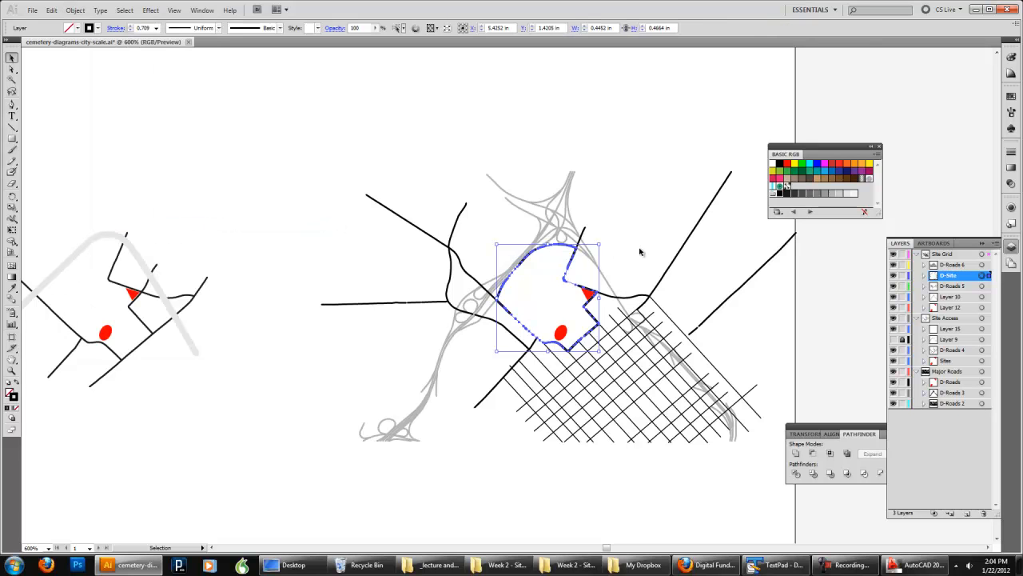
# Apply a dashed stroke with a 2 pt dash to the joined D-Site boundary
pyautogui.click(1012, 150)
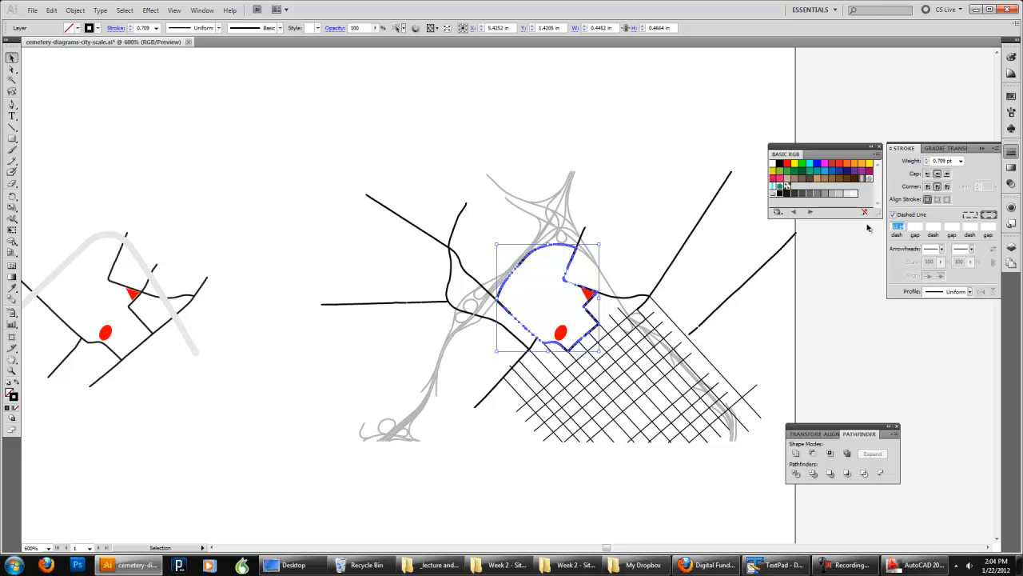
pyautogui.write('2')
pyautogui.press('Return')
pyautogui.click(673, 180)
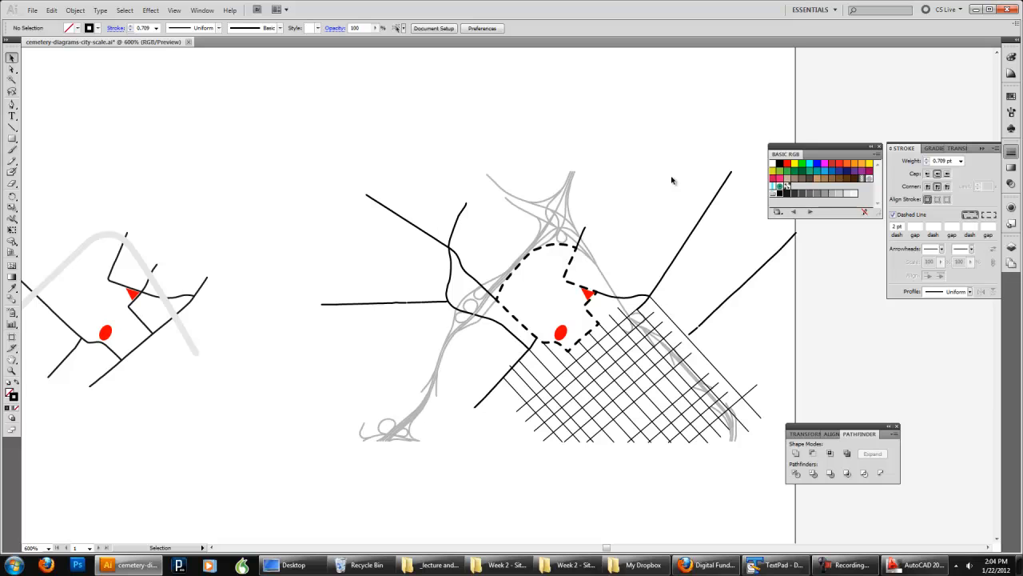
# Set the site boundary's dash to 1 pt and its gap to 3 pt
pyautogui.click(553, 250)
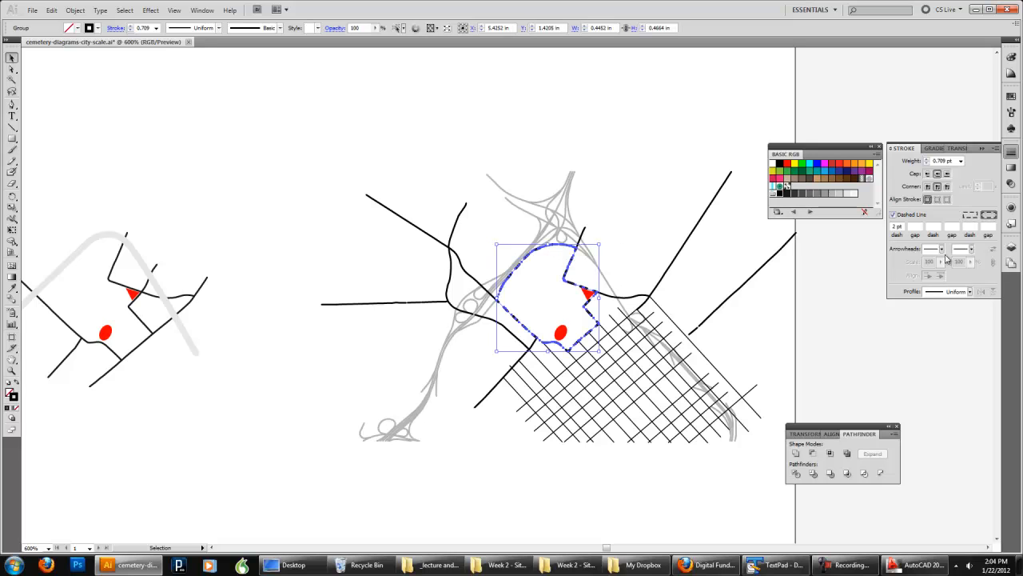
pyautogui.click(900, 227)
pyautogui.write('1')
pyautogui.press('Return')
pyautogui.click(697, 154)
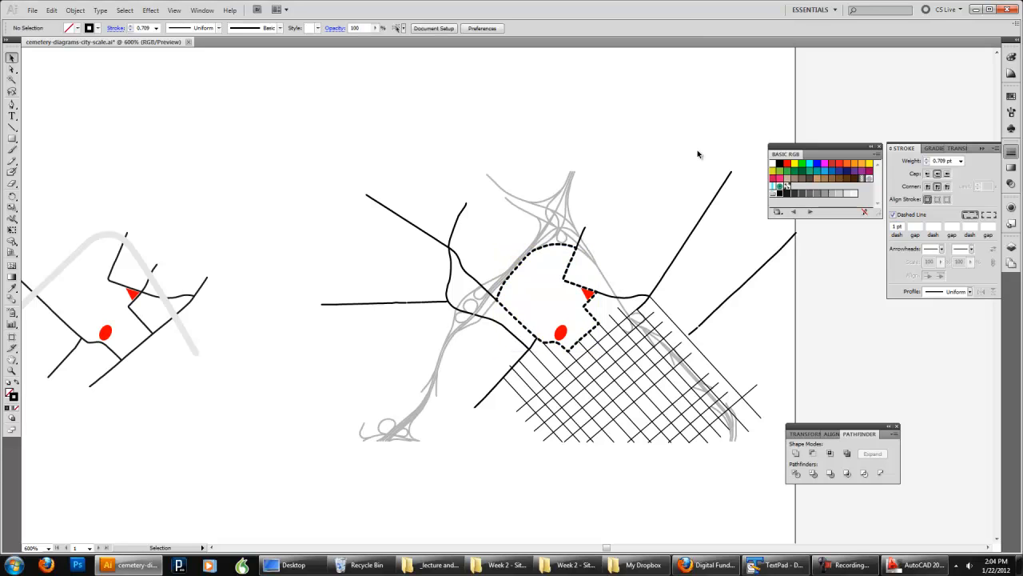
pyautogui.click(560, 248)
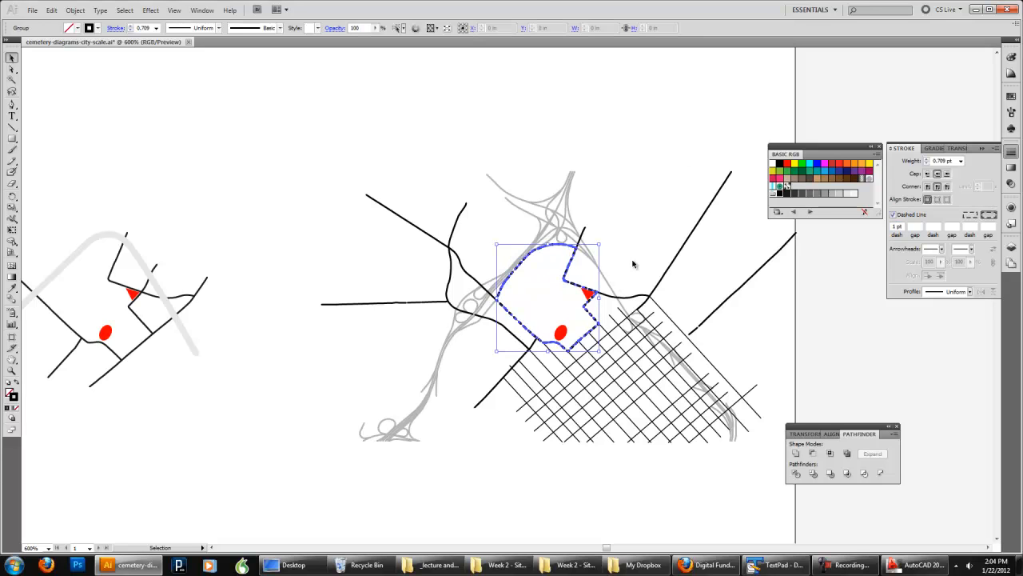
pyautogui.click(912, 227)
pyautogui.write('1')
pyautogui.press('Return')
pyautogui.click(659, 166)
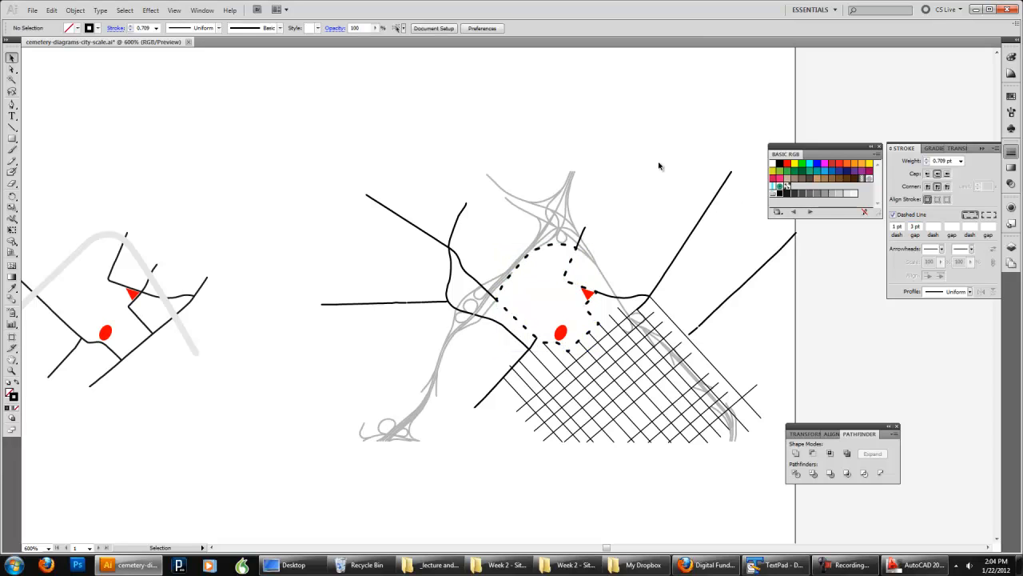
# Set the site boundary's gap to 1.5 pt and preserve exact dash and gap lengths
pyautogui.click(565, 247)
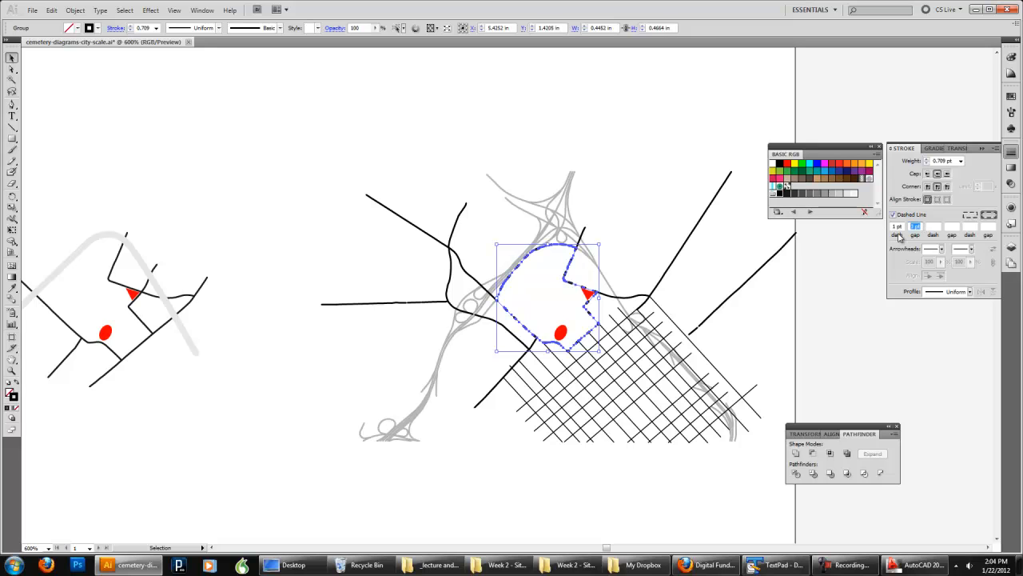
pyautogui.click(644, 167)
pyautogui.click(557, 248)
pyautogui.click(969, 215)
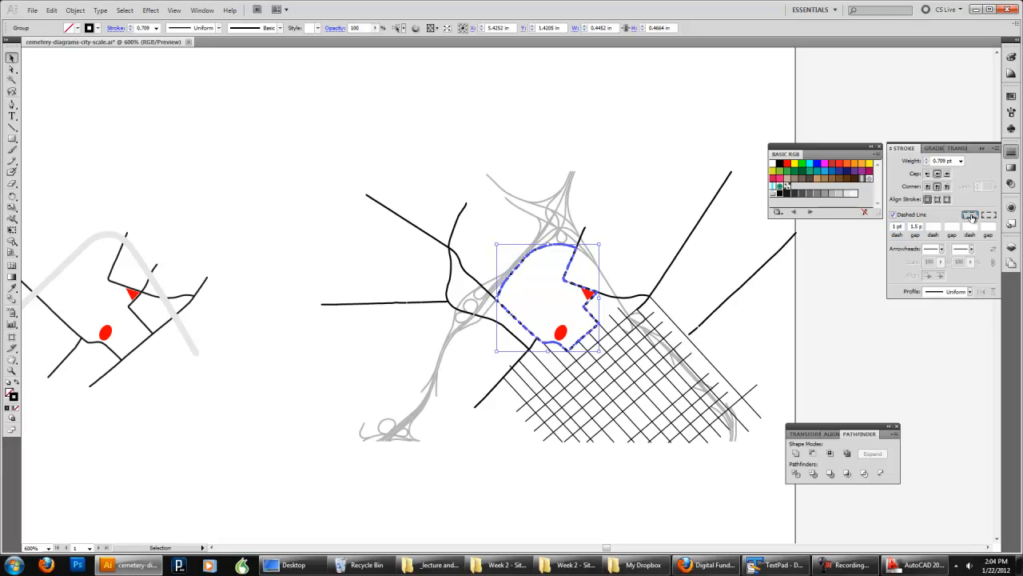
pyautogui.click(711, 209)
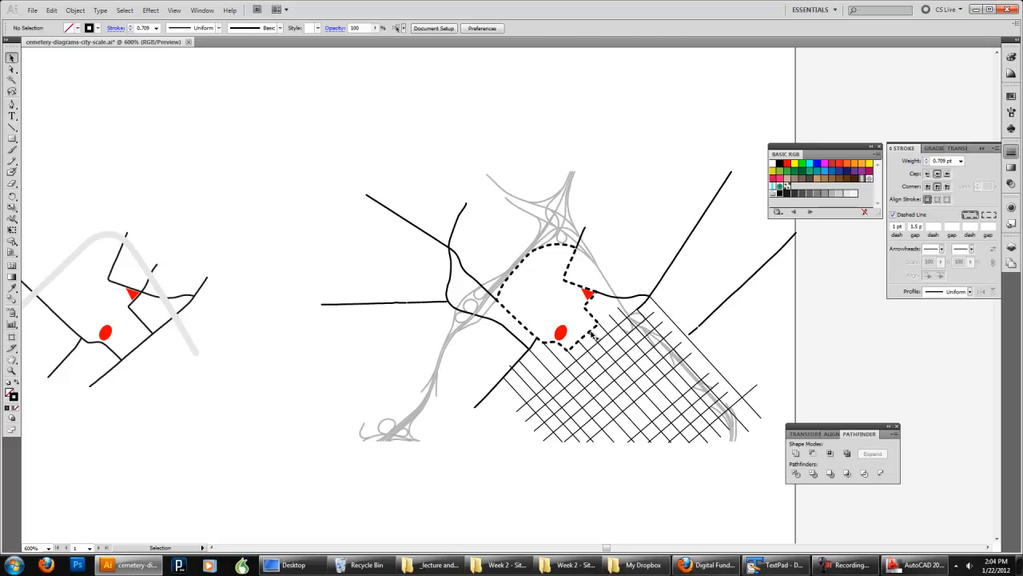
# Shorten the site boundary's dash to 0.5 pt
pyautogui.click(598, 330)
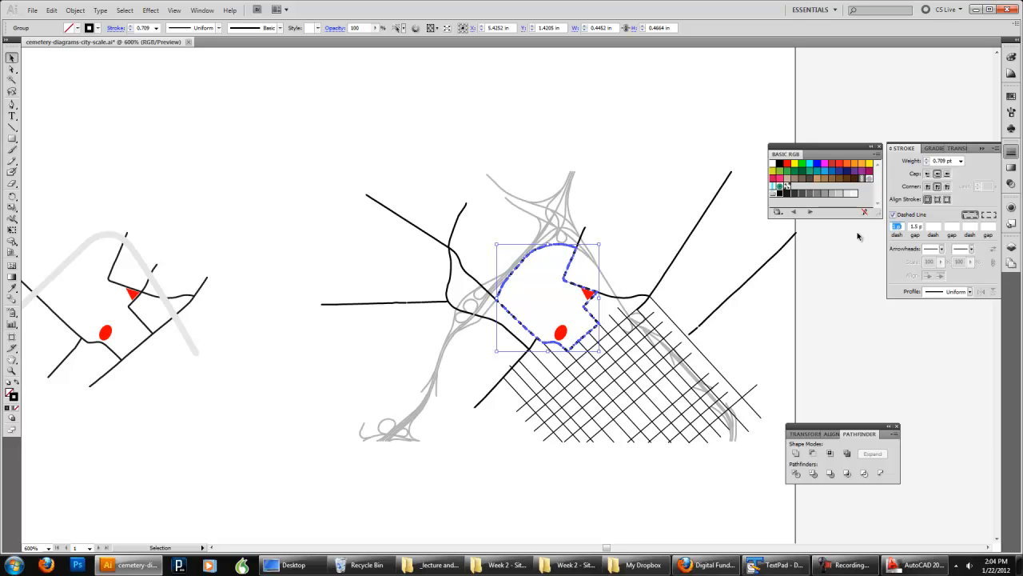
pyautogui.write('0.5')
pyautogui.press('Return')
pyautogui.click(734, 178)
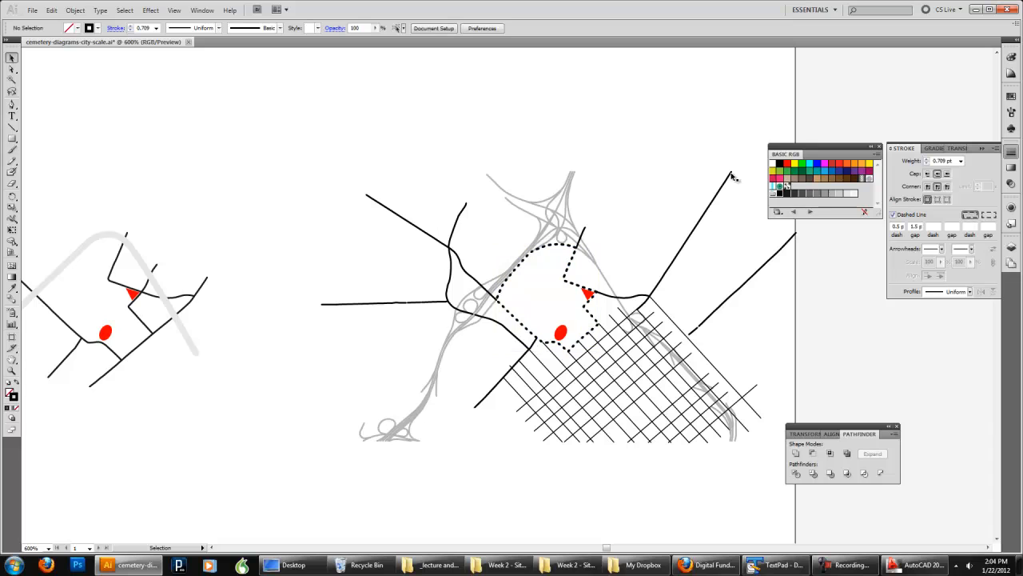
# Try butt caps and mitered corners on the dashed site boundary
pyautogui.click(597, 322)
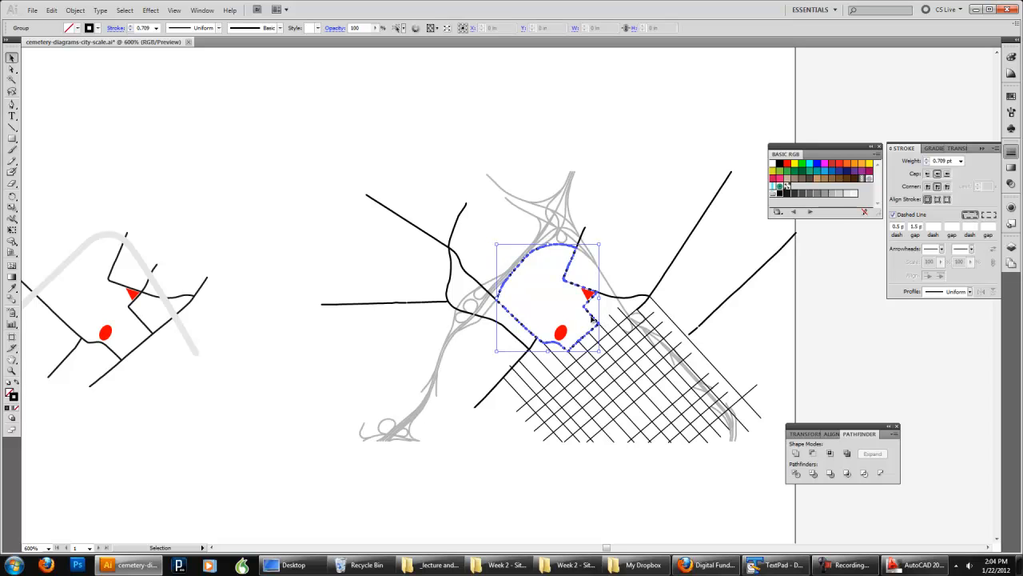
pyautogui.click(927, 174)
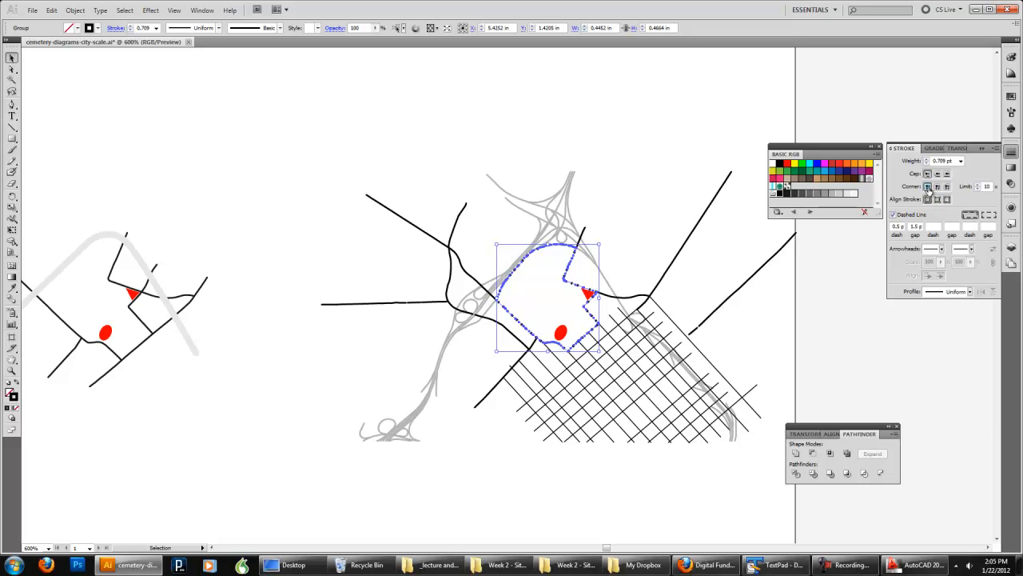
pyautogui.click(565, 185)
pyautogui.click(668, 229)
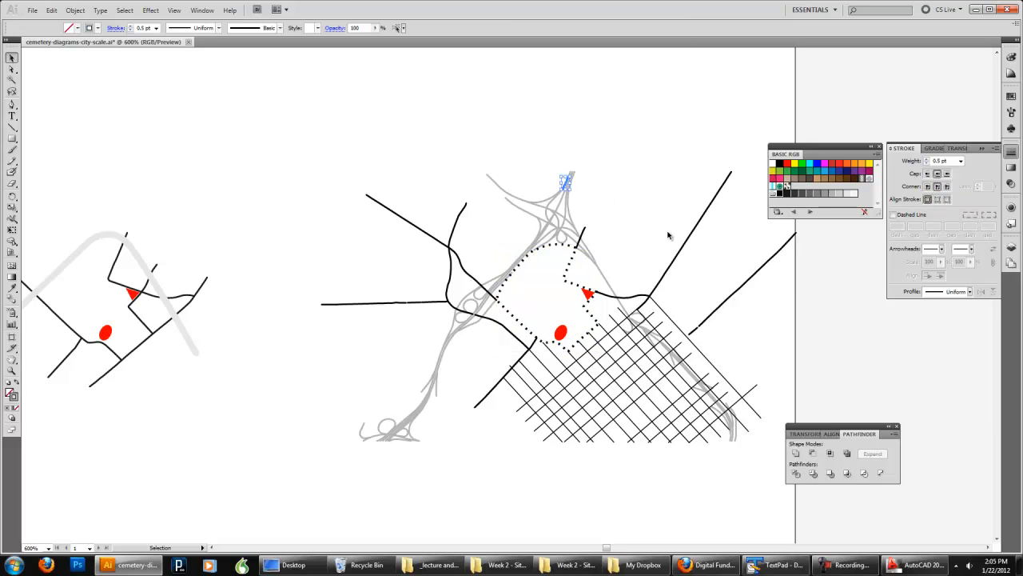
# Return the dashed site boundary to round caps and round corners
pyautogui.click(592, 317)
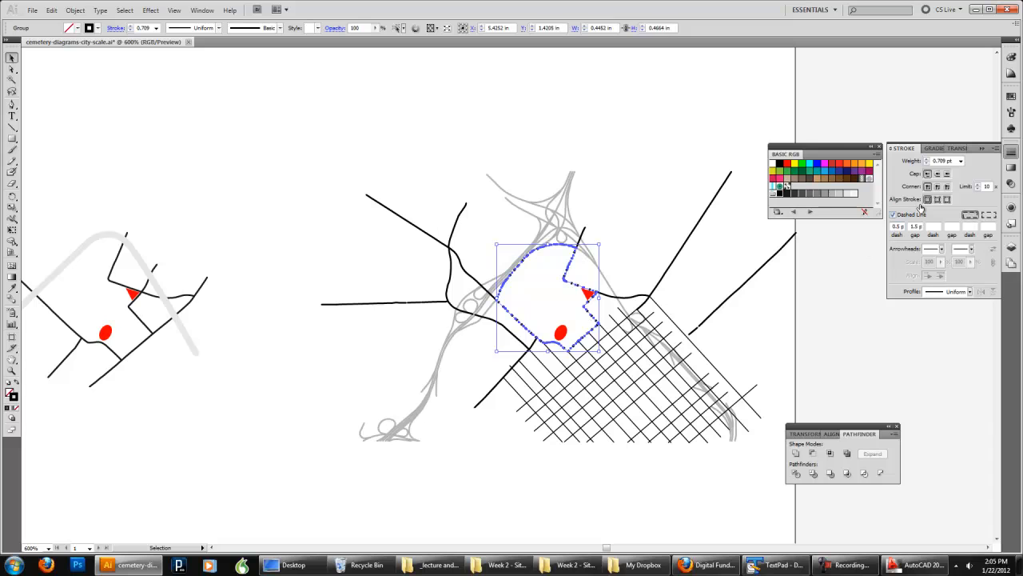
pyautogui.click(937, 185)
pyautogui.click(671, 162)
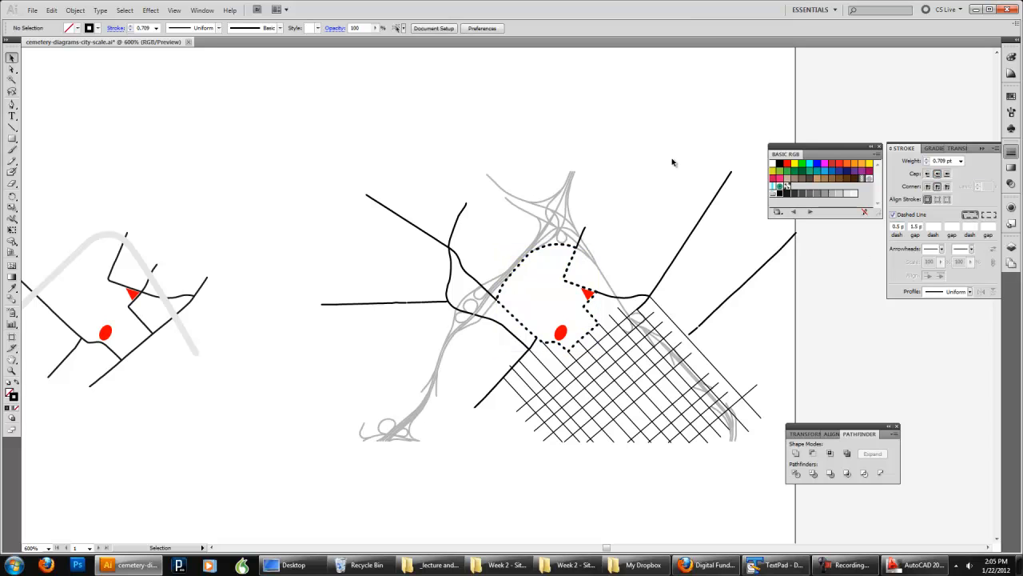
# Set the dashed site boundary's stroke weight to 0.5 pt
pyautogui.click(597, 324)
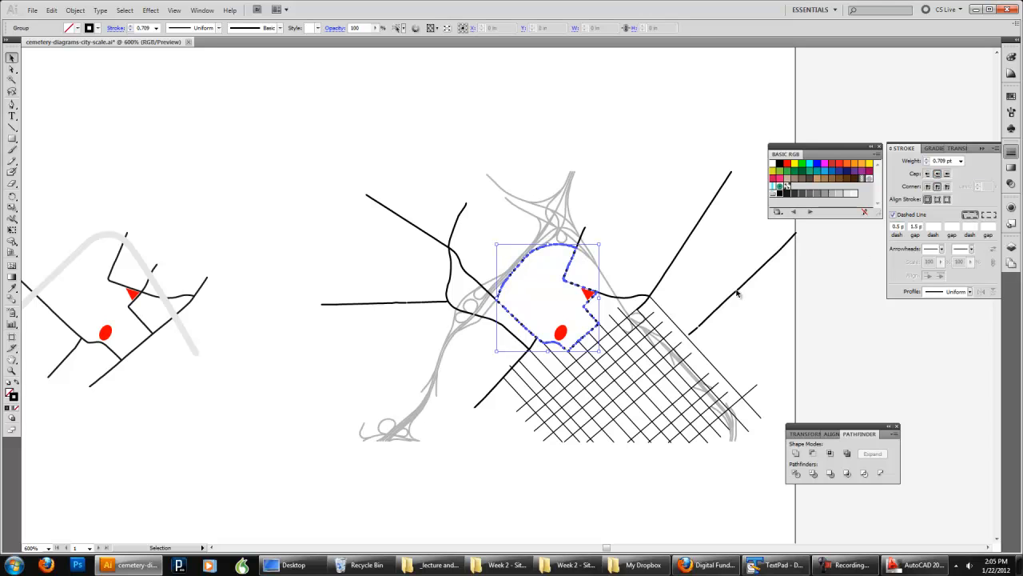
pyautogui.click(961, 161)
pyautogui.click(943, 180)
pyautogui.click(686, 175)
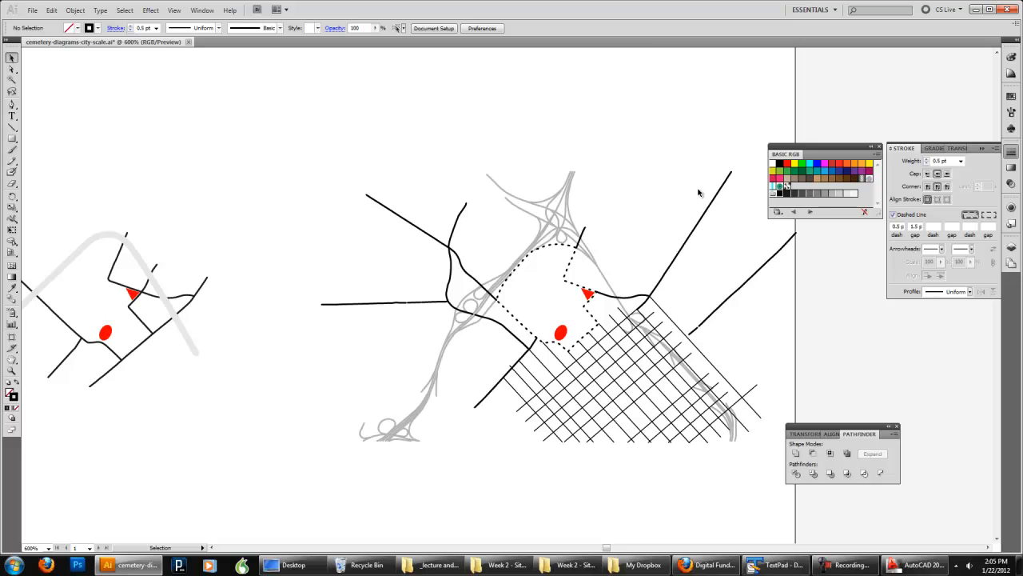
# Nudge the red triangle slightly left, inward from the corner of the dashed site boundary
pyautogui.scroll(1, 593, 307)
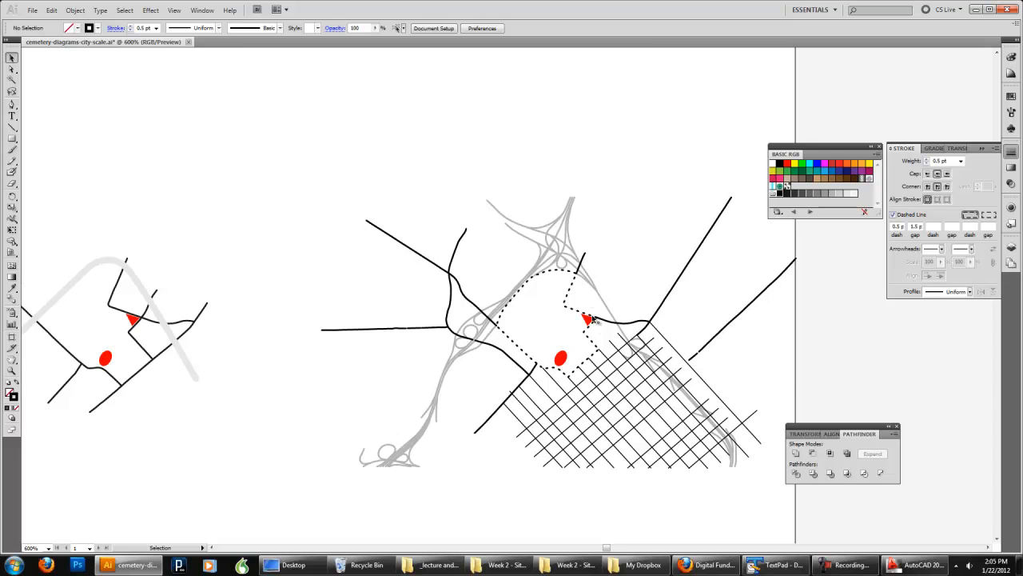
pyautogui.click(12, 371)
pyautogui.moveTo(464, 254); pyautogui.dragTo(665, 399)
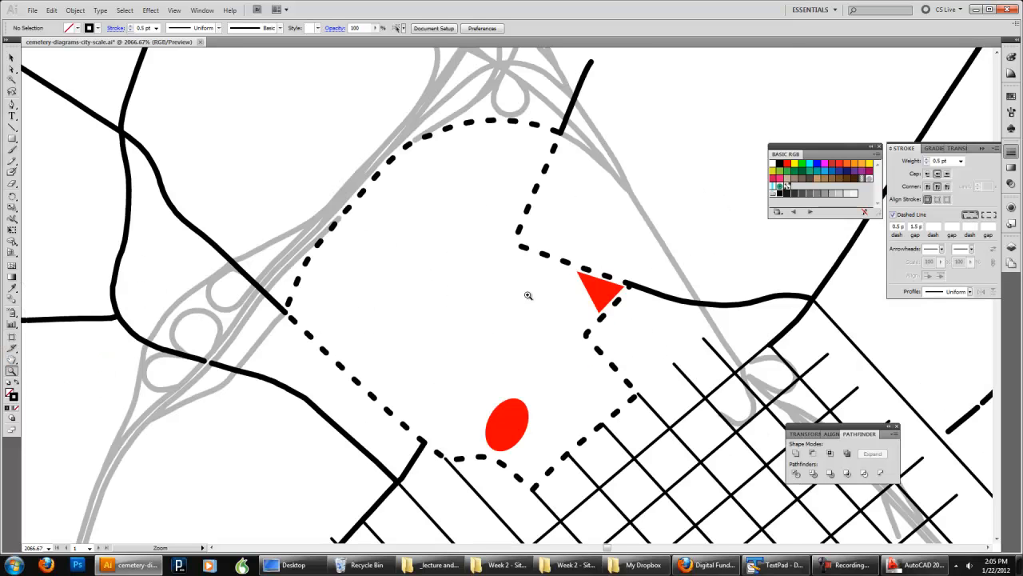
pyautogui.click(10, 59)
pyautogui.moveTo(596, 291); pyautogui.dragTo(592, 291)
pyautogui.click(644, 230)
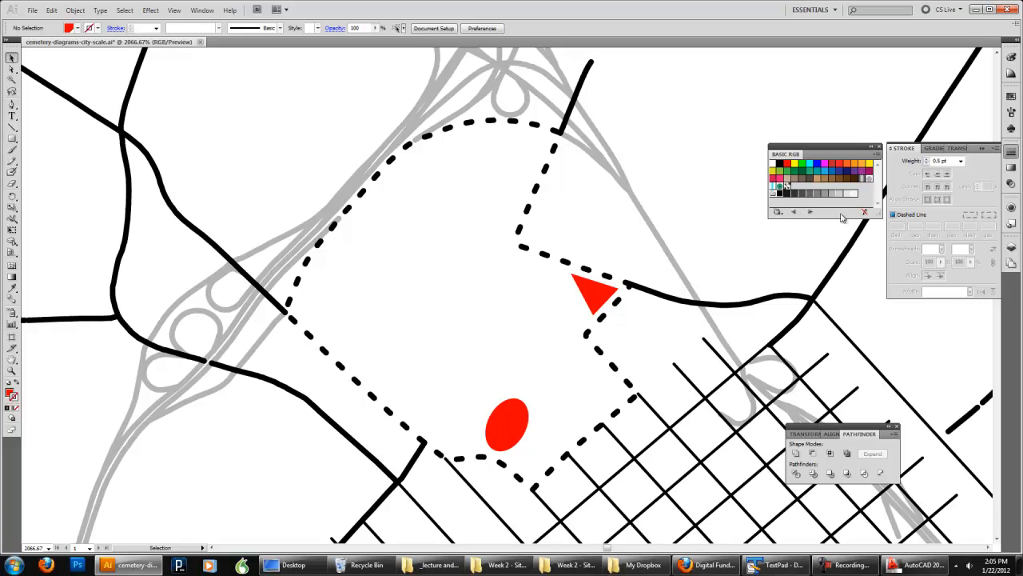
# Try to extend the detached diagonal road east of the site with the Pen tool
pyautogui.scroll(-1, 652, 277)
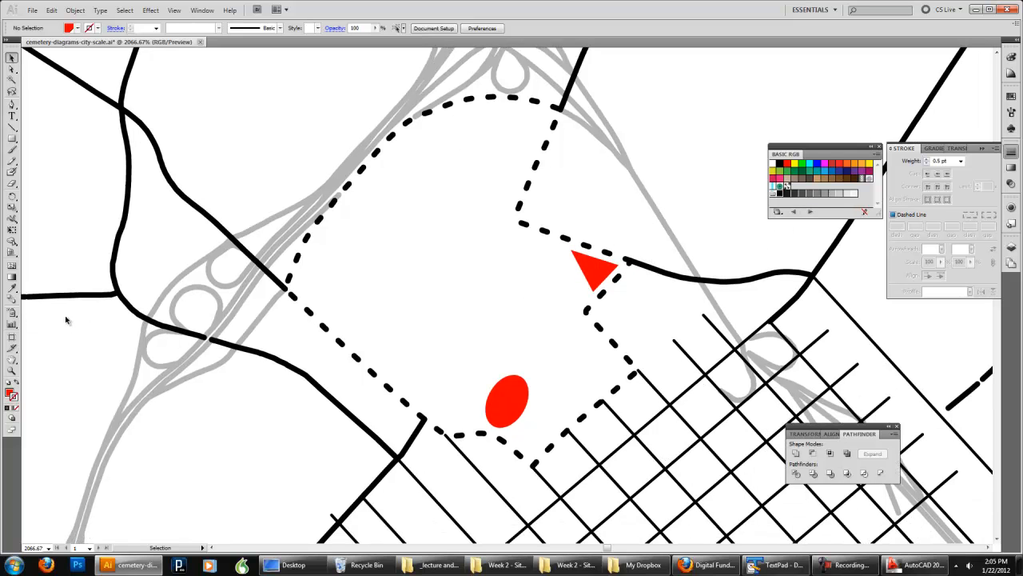
pyautogui.click(12, 370)
pyautogui.press('super')
pyautogui.click(485, 282)
pyautogui.keyDown('alt'); pyautogui.click(490, 285); pyautogui.keyUp('alt')
pyautogui.keyDown('alt'); pyautogui.click(503, 290); pyautogui.keyUp('alt')
pyautogui.keyDown('alt'); pyautogui.click(503, 289); pyautogui.keyUp('alt')
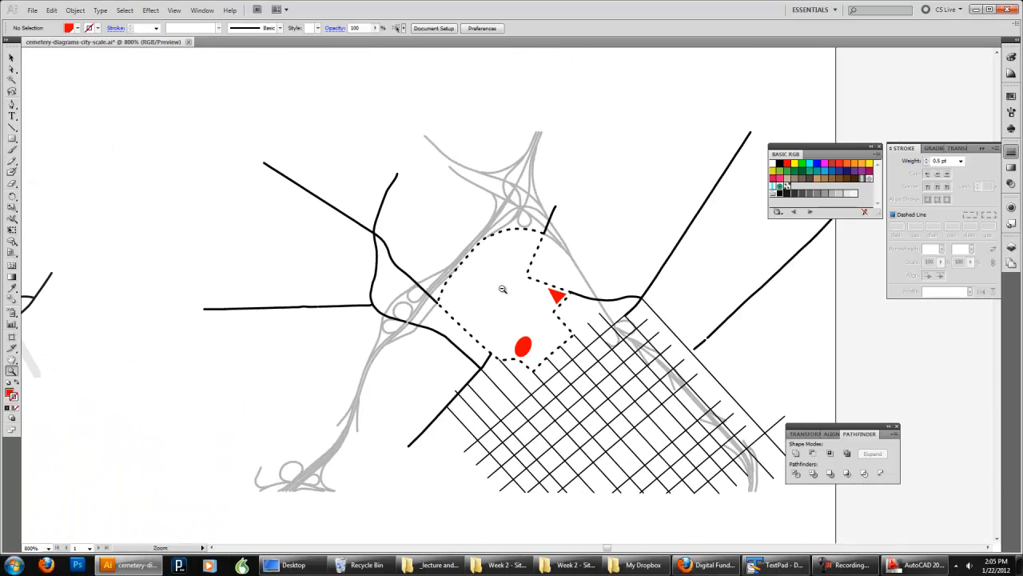
pyautogui.keyDown('alt'); pyautogui.click(503, 290); pyautogui.keyUp('alt')
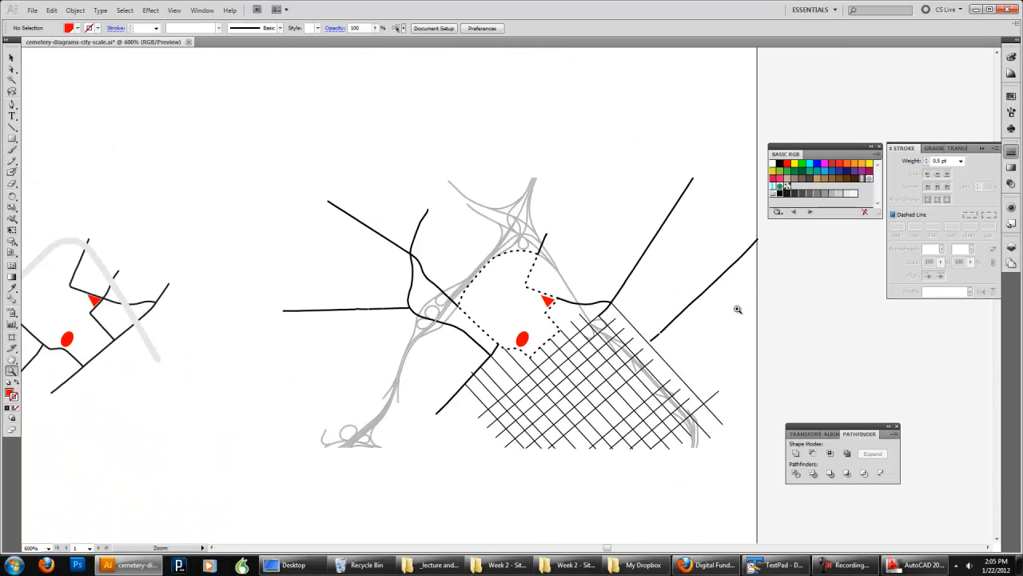
pyautogui.click(12, 104)
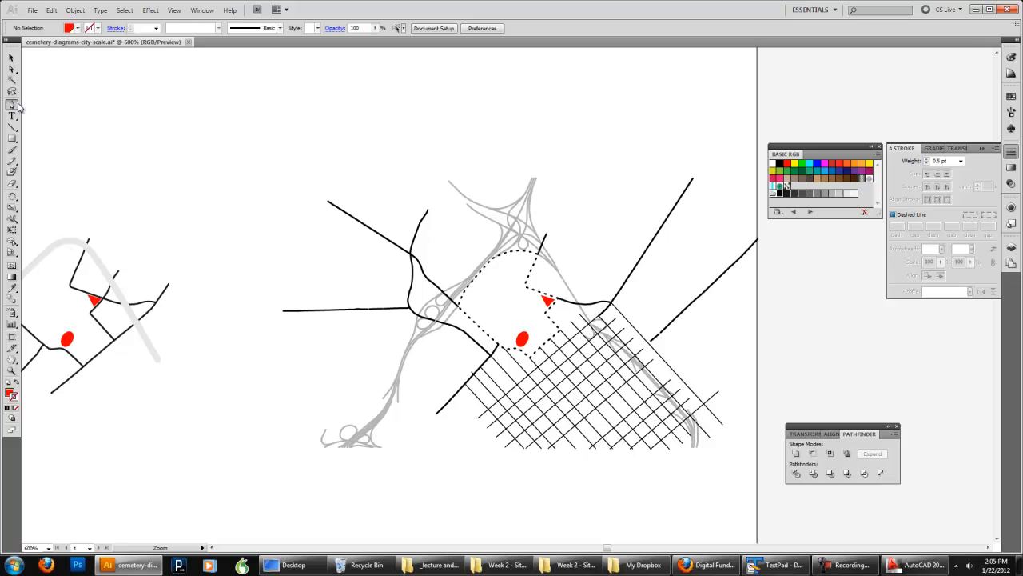
pyautogui.click(659, 338)
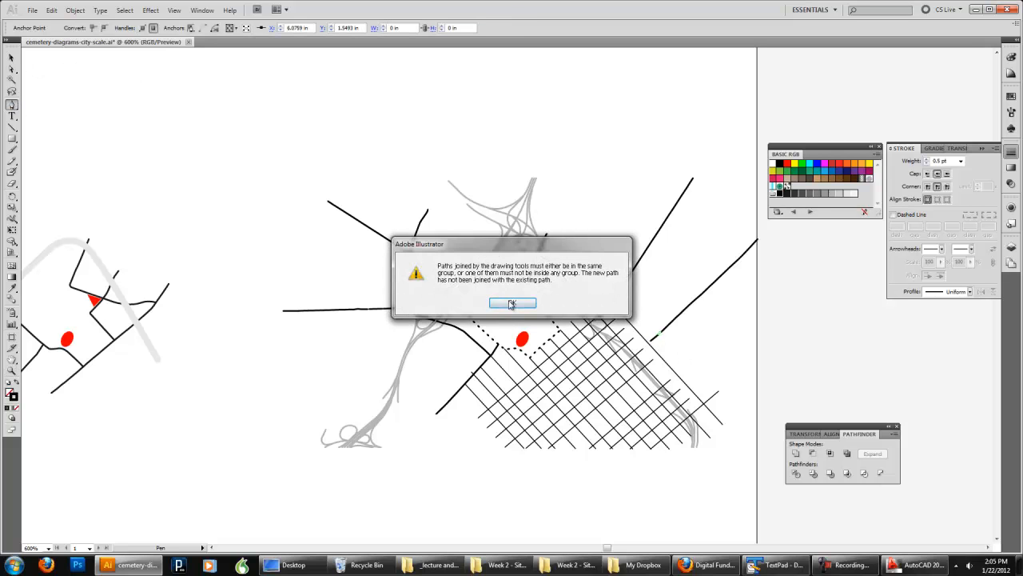
pyautogui.click(512, 304)
pyautogui.click(12, 58)
pyautogui.click(231, 117)
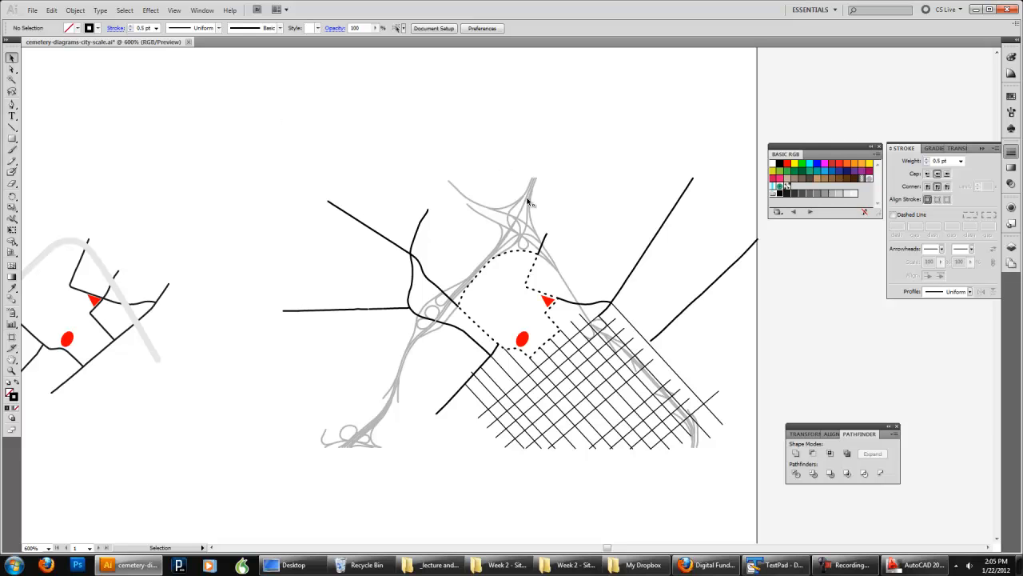
pyautogui.click(545, 240)
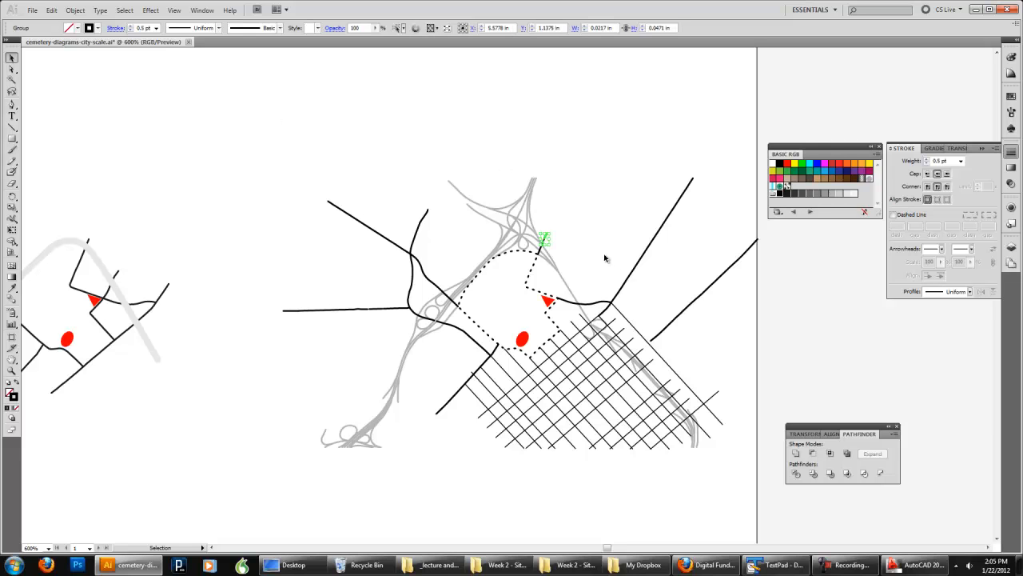
pyautogui.scroll(1, 553, 261)
pyautogui.click(575, 257)
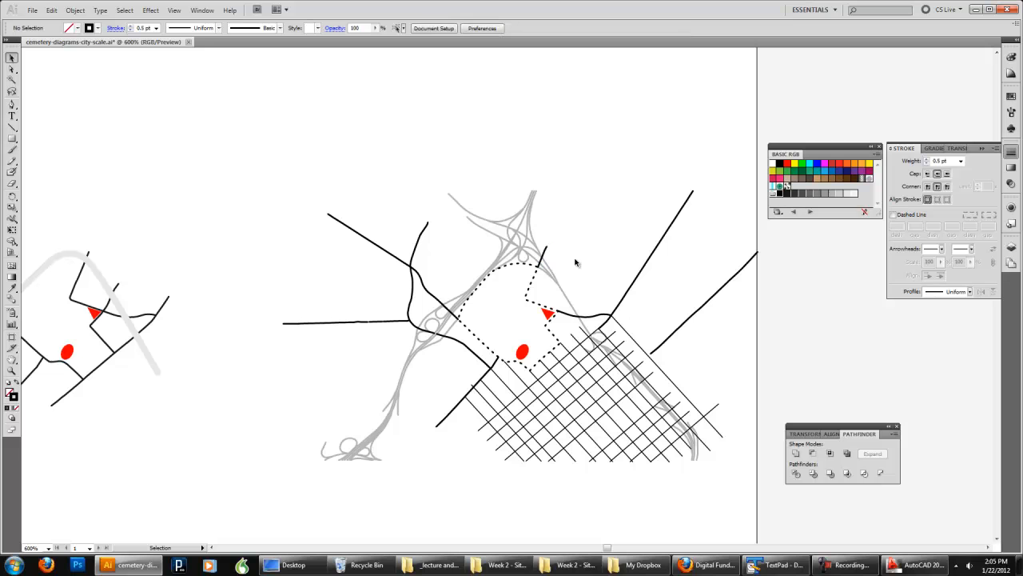
pyautogui.keyDown('ctrl'); pyautogui.hscroll(-5, 607, 261); pyautogui.keyUp('ctrl')
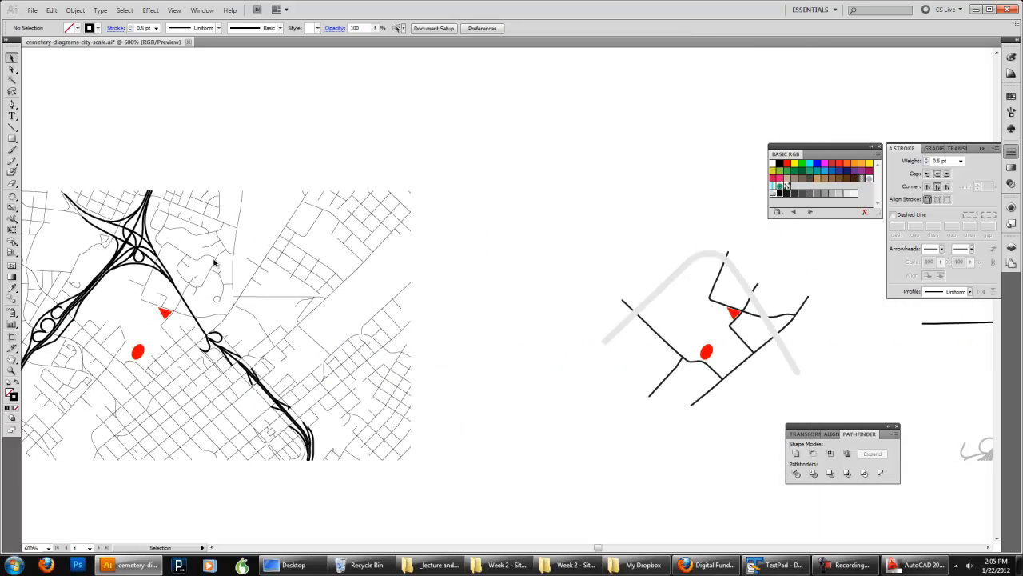
pyautogui.keyDown('ctrl'); pyautogui.hscroll(6, 248, 258); pyautogui.keyUp('ctrl')
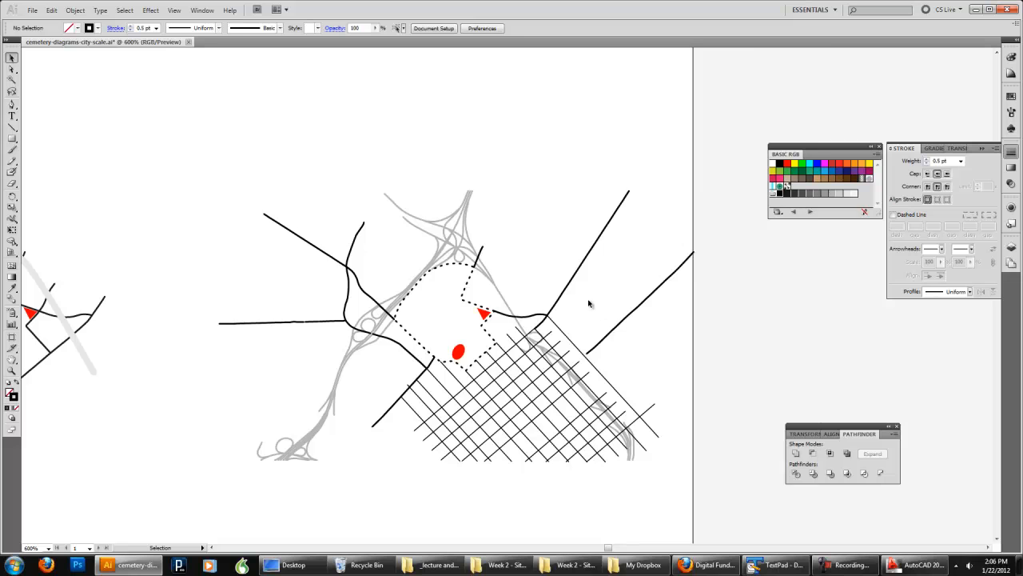
# Set the stroke weight of all the grey highways on Layer 10 to 0.25 pt
pyautogui.keyDown('ctrl'); pyautogui.hscroll(-1, 592, 302); pyautogui.keyUp('ctrl')
pyautogui.keyDown('ctrl'); pyautogui.hscroll(1, 674, 333); pyautogui.keyUp('ctrl')
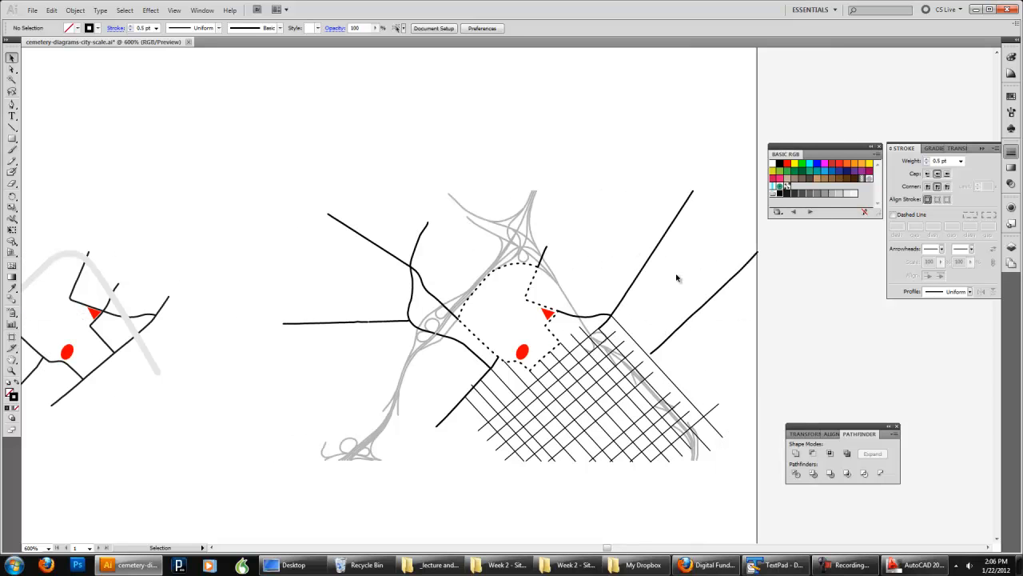
pyautogui.click(1012, 248)
pyautogui.click(982, 297)
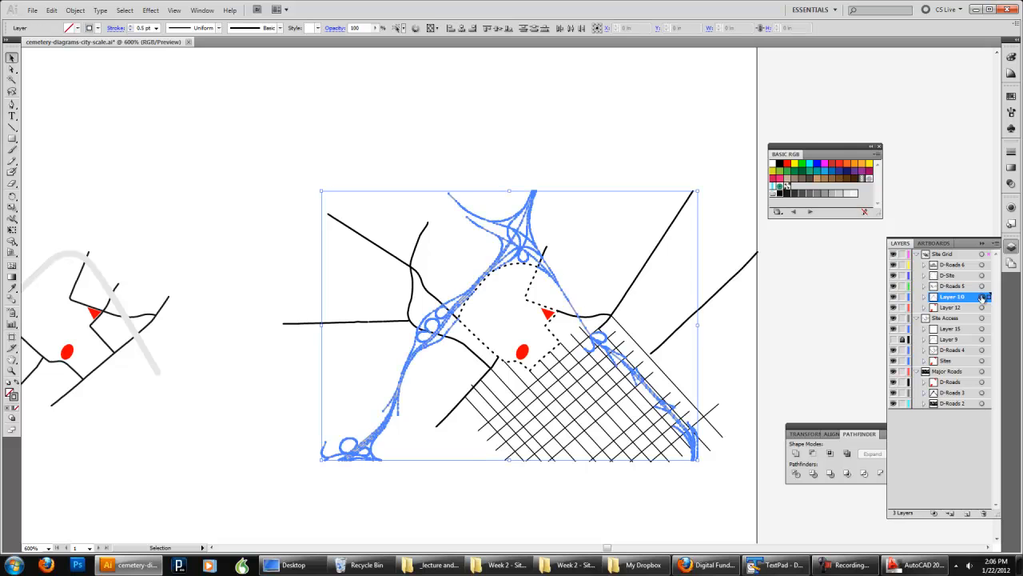
pyautogui.click(1012, 153)
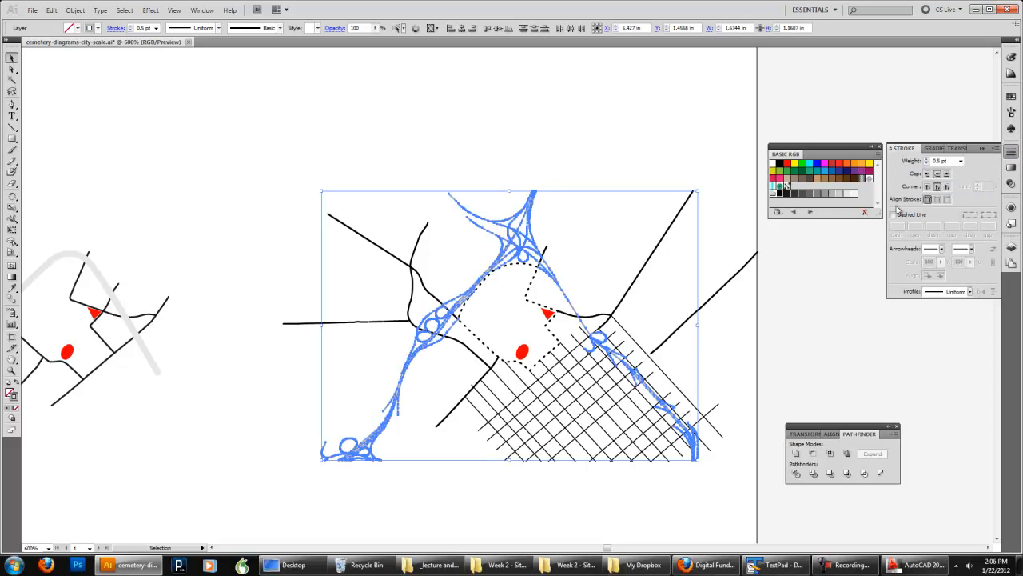
pyautogui.click(961, 161)
pyautogui.click(948, 172)
pyautogui.click(642, 137)
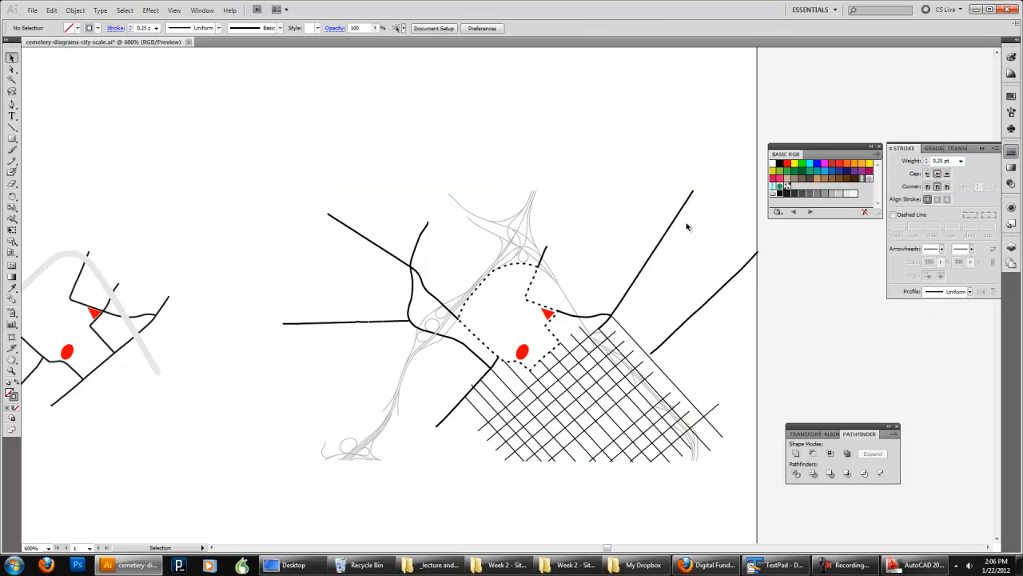
# Set the stroke weight of every road on the D-Roads 5 layer to 0.25 pt
pyautogui.click(676, 222)
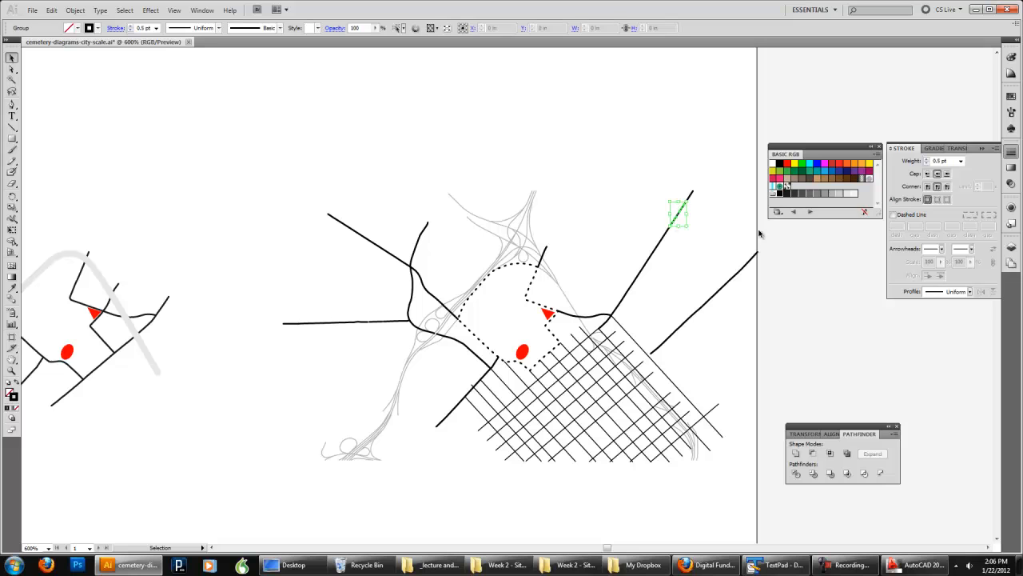
pyautogui.click(1011, 246)
pyautogui.click(1012, 153)
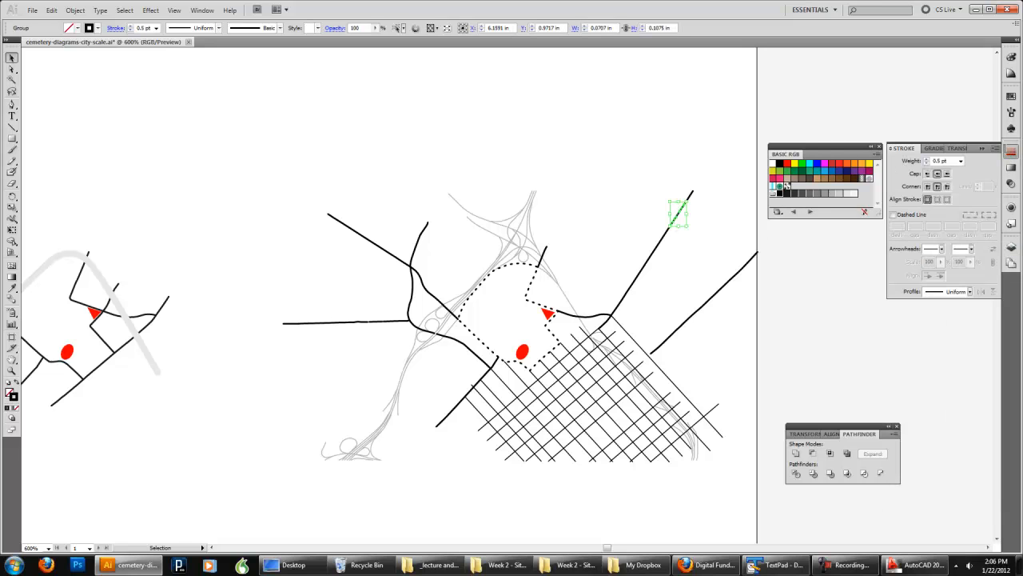
pyautogui.click(961, 161)
pyautogui.click(948, 173)
pyautogui.click(1011, 247)
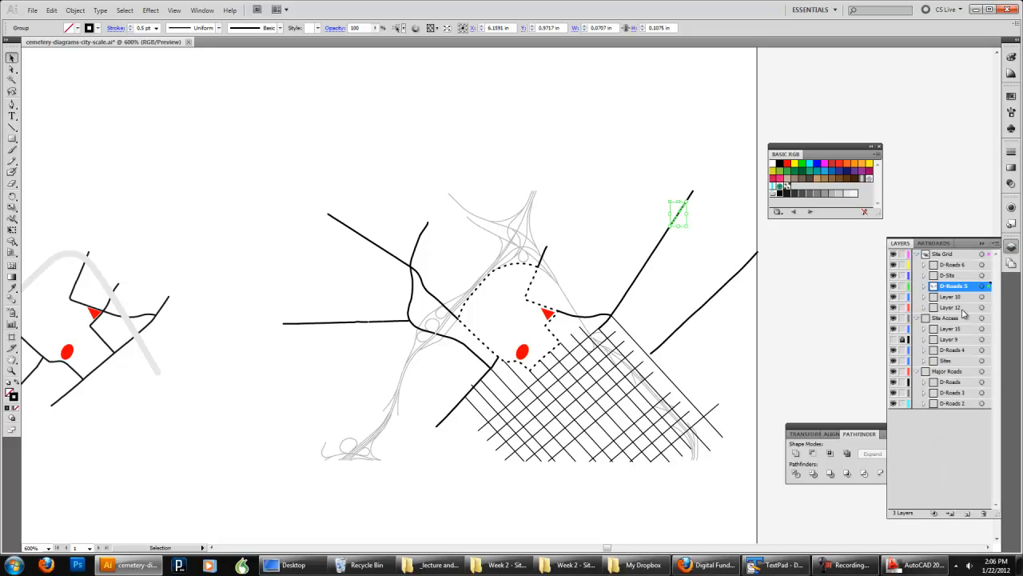
pyautogui.click(982, 286)
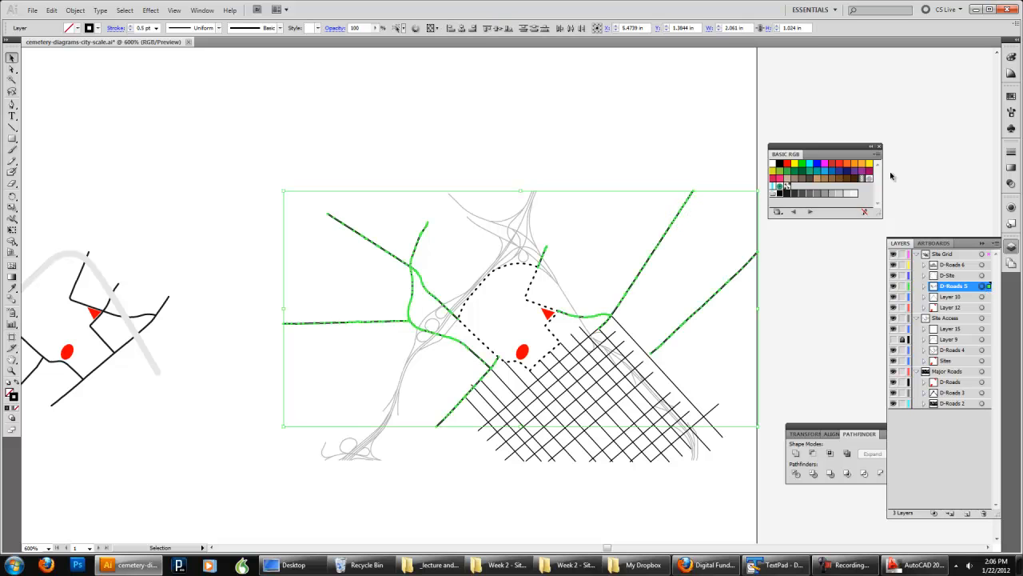
pyautogui.click(1012, 152)
pyautogui.click(961, 161)
pyautogui.click(940, 171)
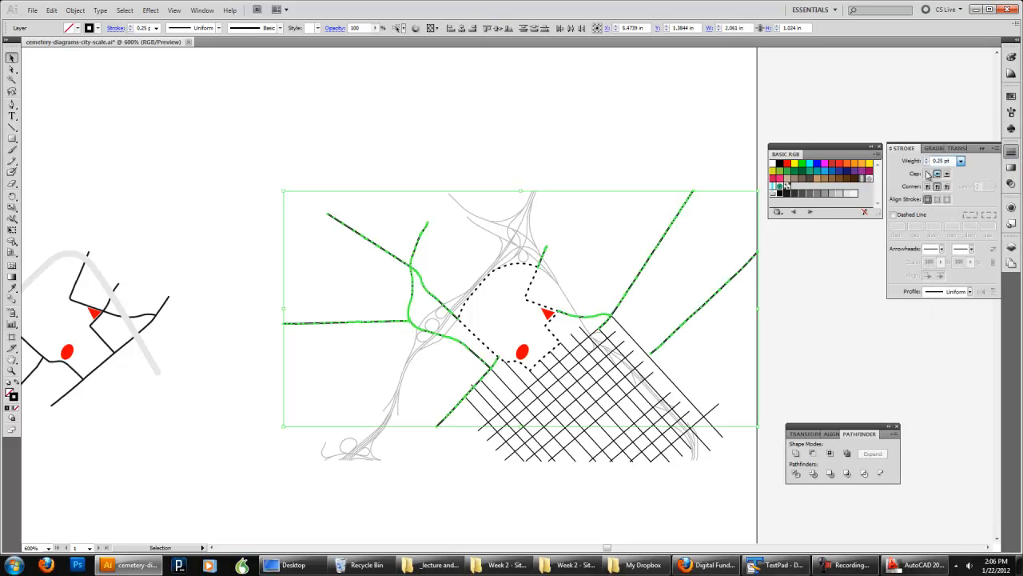
pyautogui.click(664, 115)
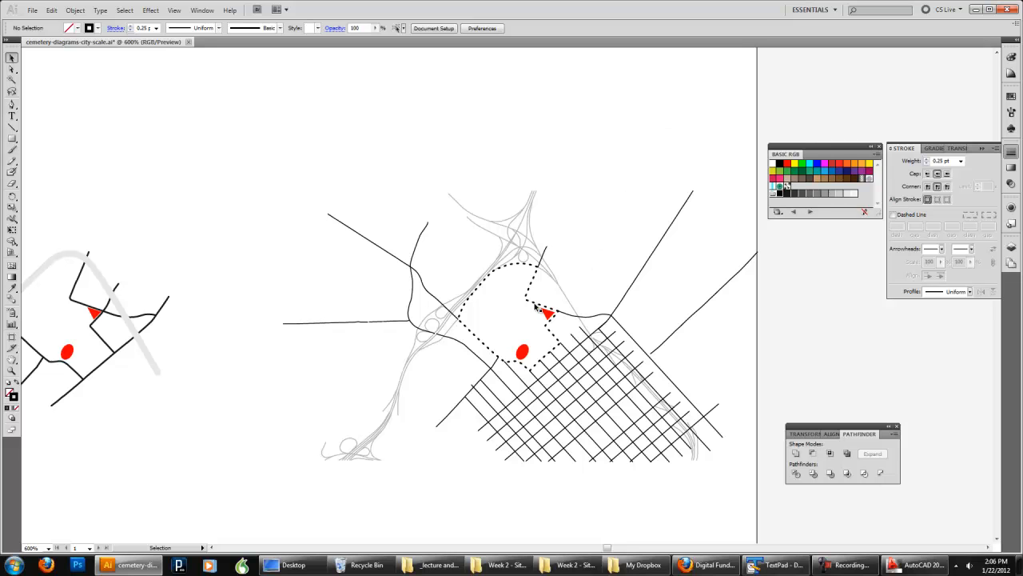
# Thin the dashed site boundary's stroke to 0.25 pt
pyautogui.click(547, 307)
pyautogui.click(961, 161)
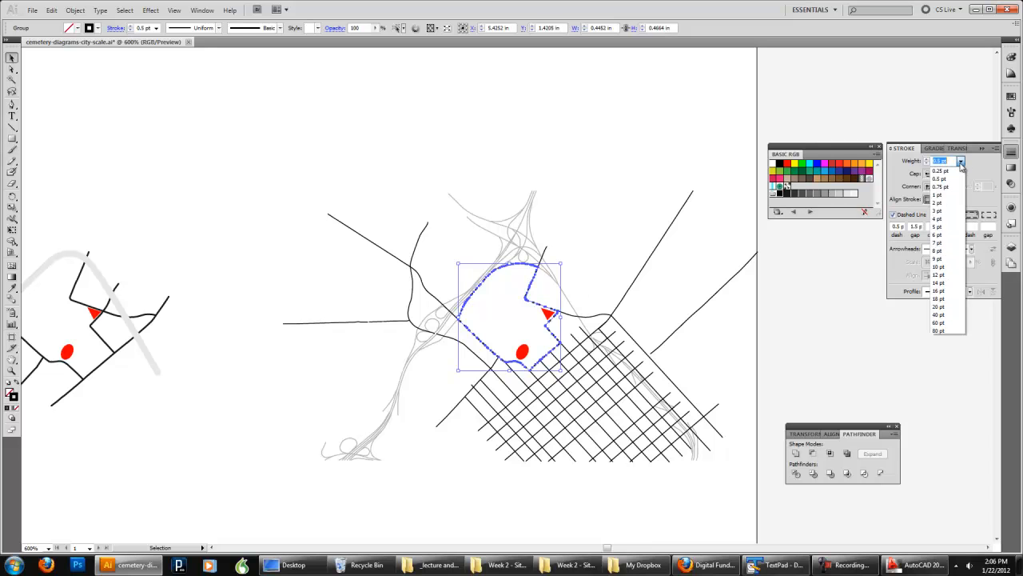
pyautogui.click(959, 171)
pyautogui.click(630, 162)
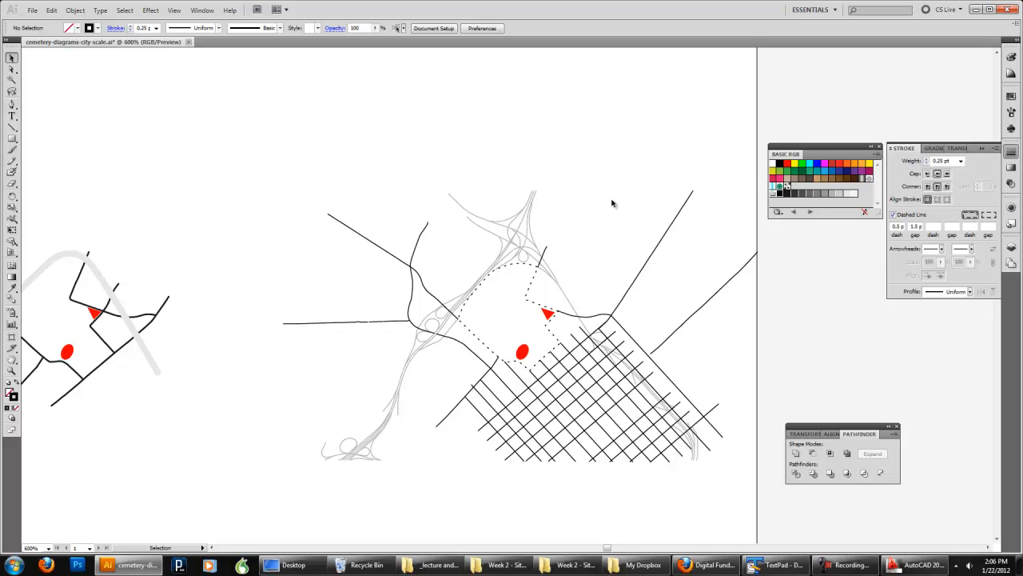
# Try a black stroke colour on all the highways of Layer 10
pyautogui.click(1011, 246)
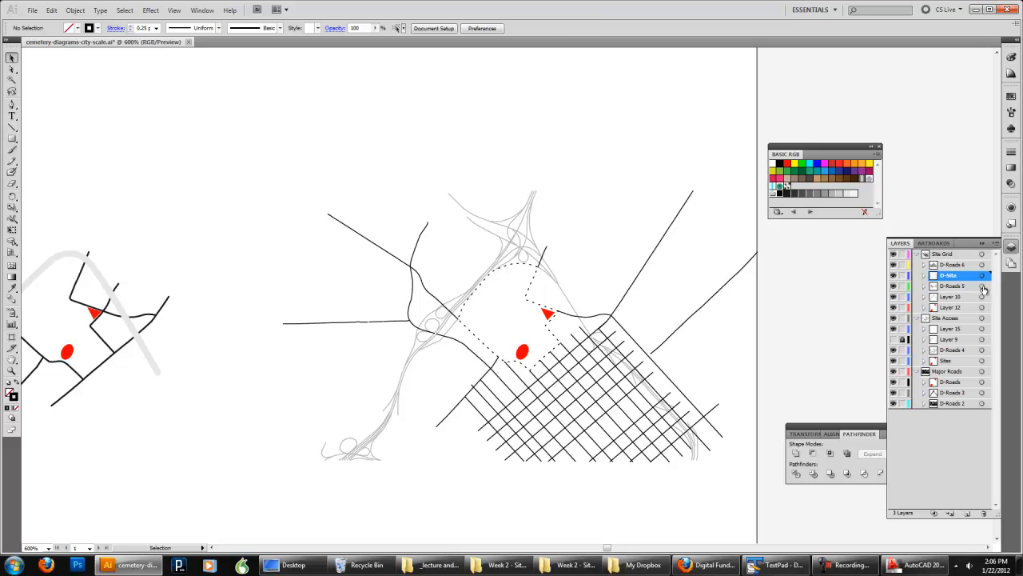
pyautogui.click(982, 286)
pyautogui.click(983, 297)
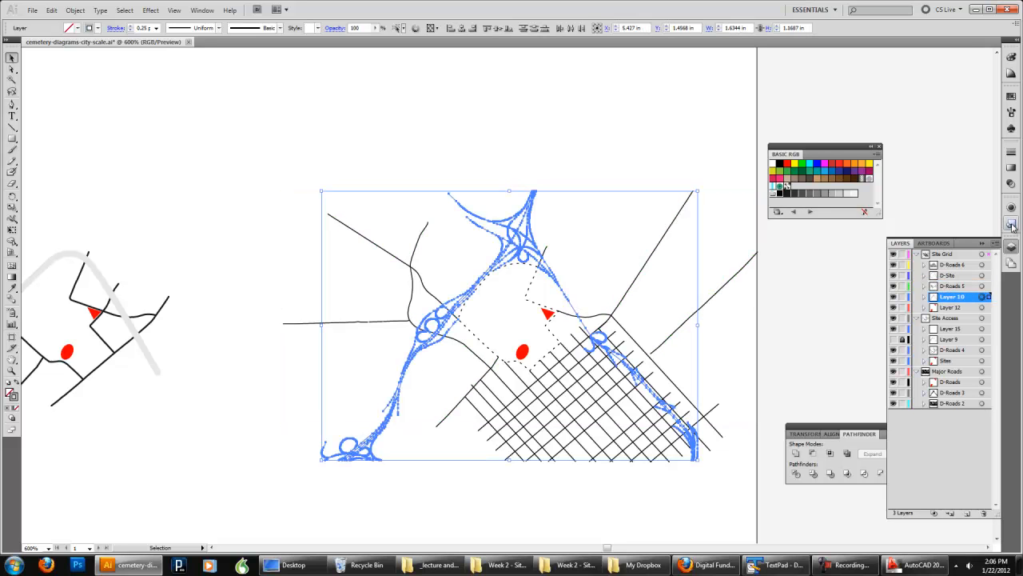
pyautogui.click(787, 192)
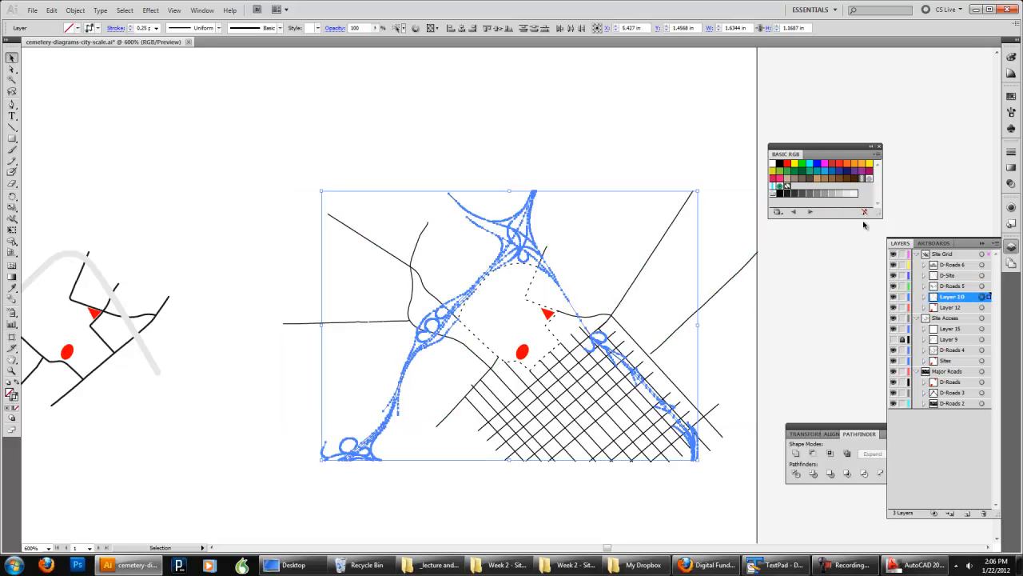
pyautogui.click(677, 158)
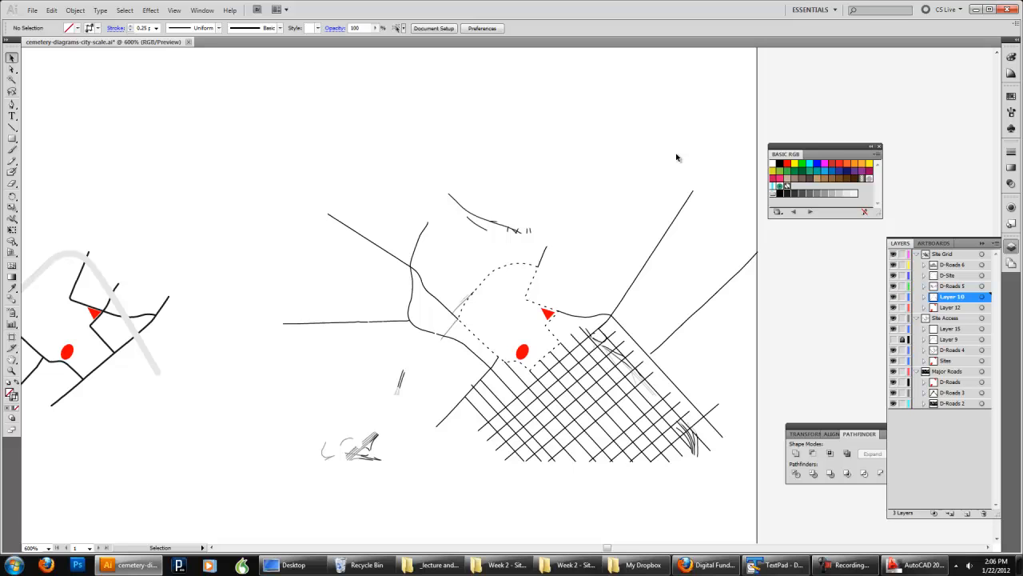
pyautogui.click(982, 297)
pyautogui.click(780, 193)
pyautogui.click(634, 135)
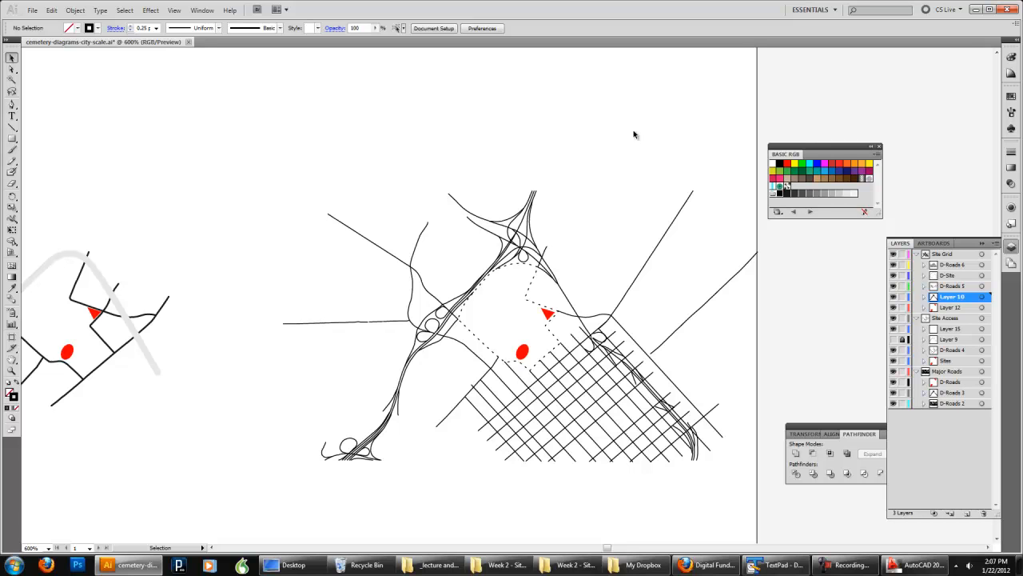
# Try a grey stroke on the D-Roads 6 street grid, and undo both the grid and highway recolouring
pyautogui.click(982, 265)
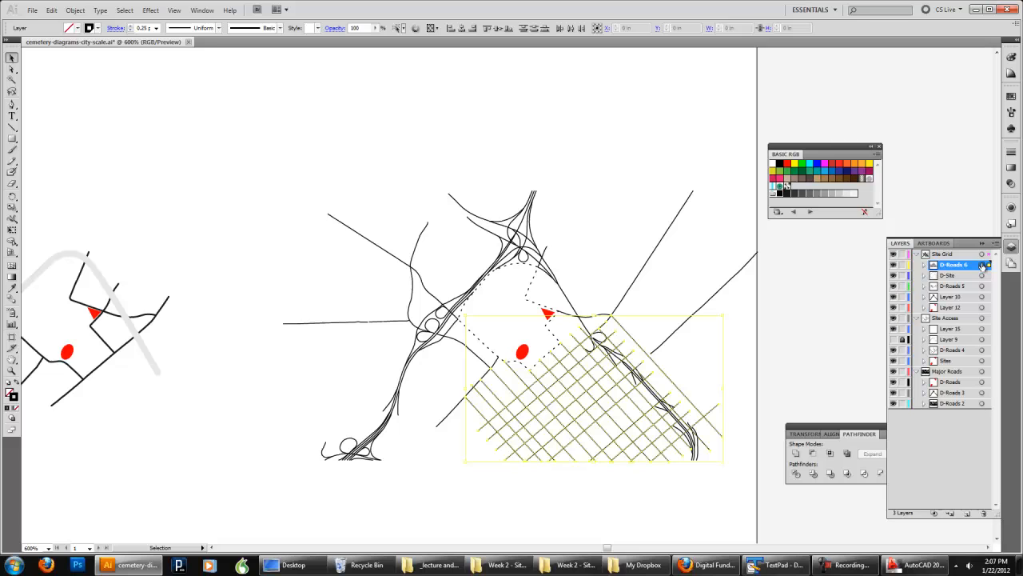
pyautogui.click(627, 143)
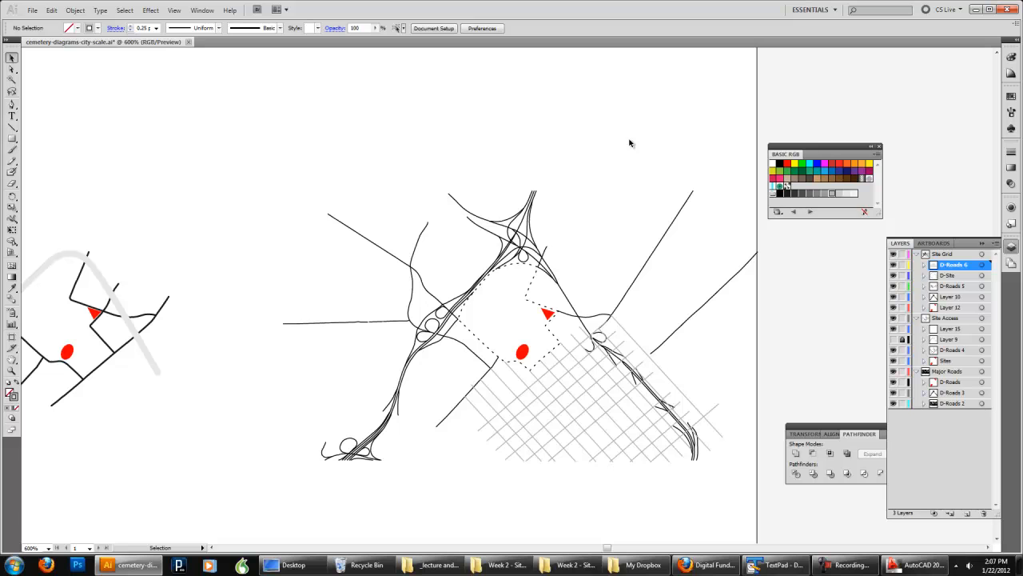
pyautogui.hotkey('ctrl', 'z')
pyautogui.hotkey('ctrl', 'z')
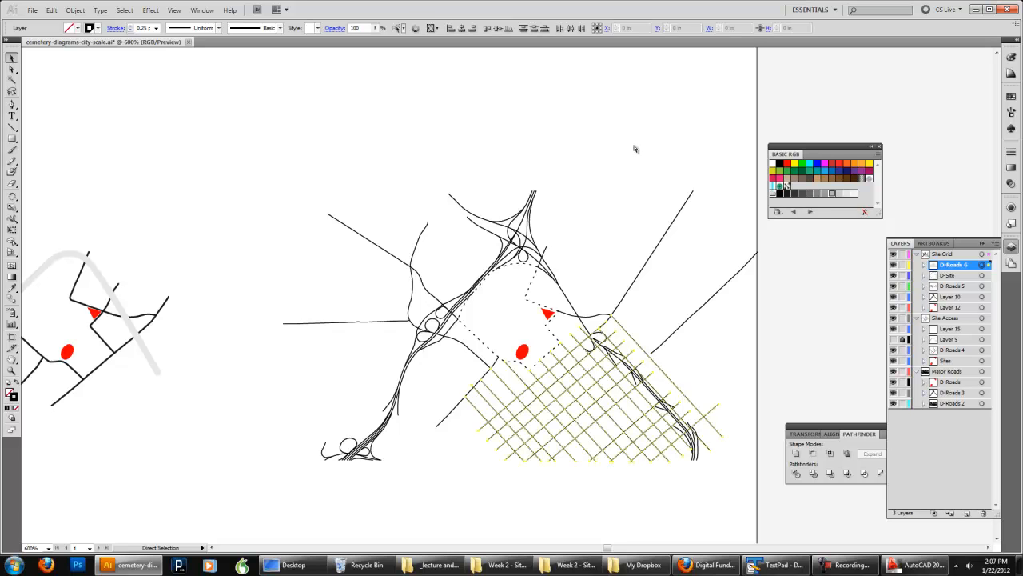
pyautogui.click(636, 147)
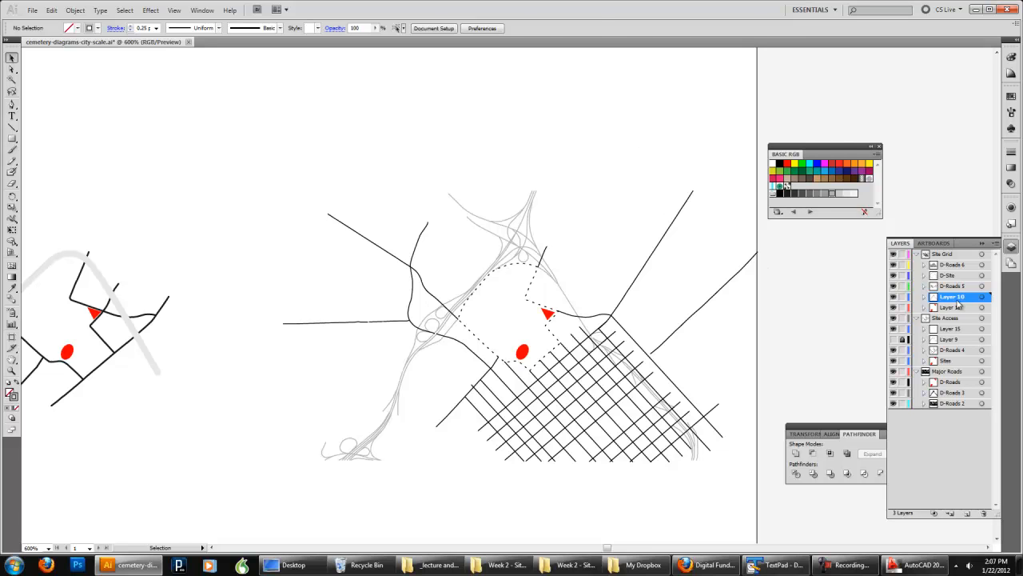
# Try a grey stroke on the D-Roads 5 roads and undo it
pyautogui.click(982, 285)
pyautogui.click(832, 194)
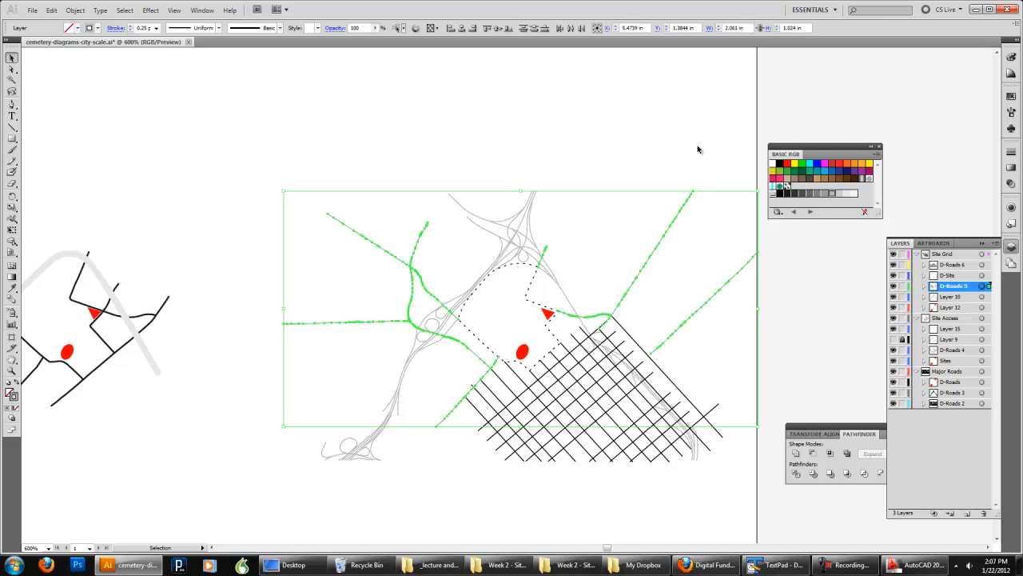
pyautogui.click(637, 130)
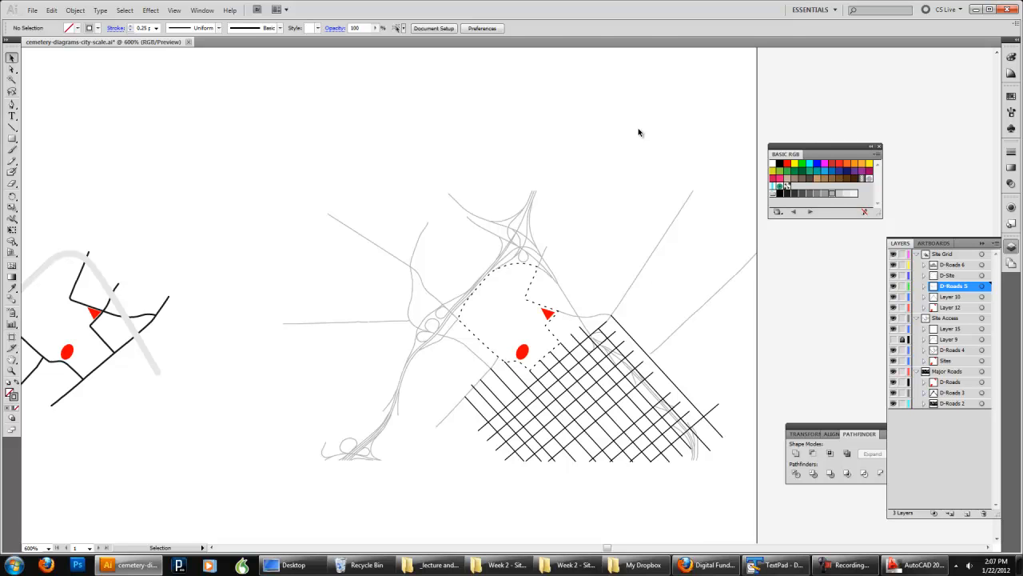
pyautogui.hotkey('ctrl', 'z')
pyautogui.click(641, 135)
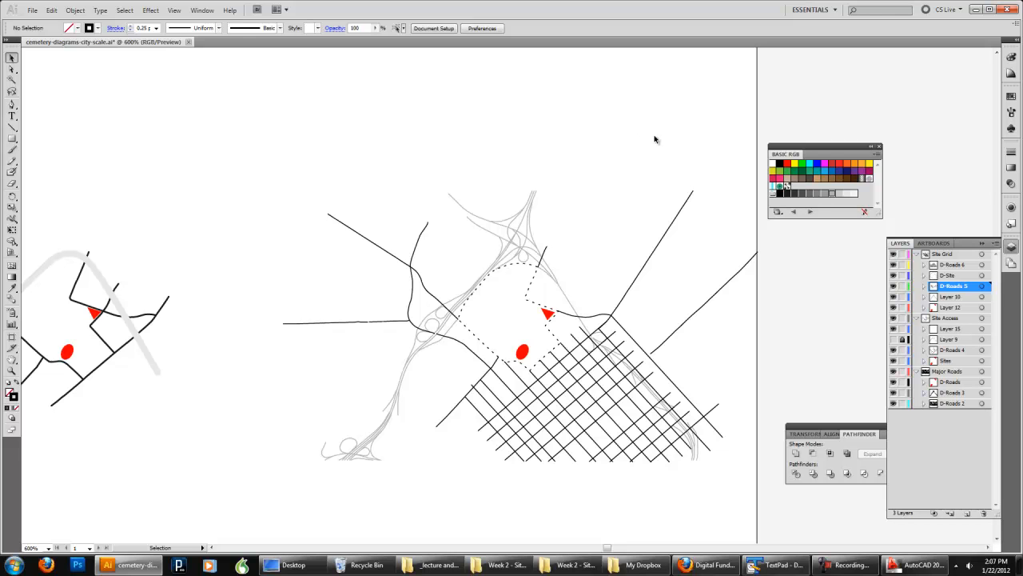
# Hide and show Site Grid sublayers, including D-Roads 6 and Layer 10, to compare the diagram with and without them
pyautogui.click(893, 277)
pyautogui.click(893, 264)
pyautogui.click(893, 265)
pyautogui.click(894, 298)
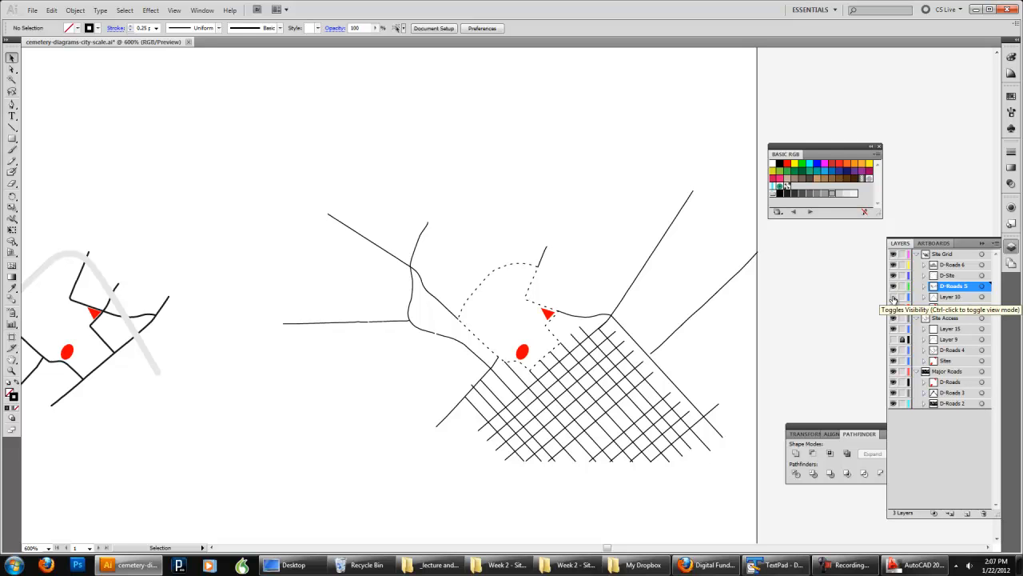
pyautogui.click(894, 298)
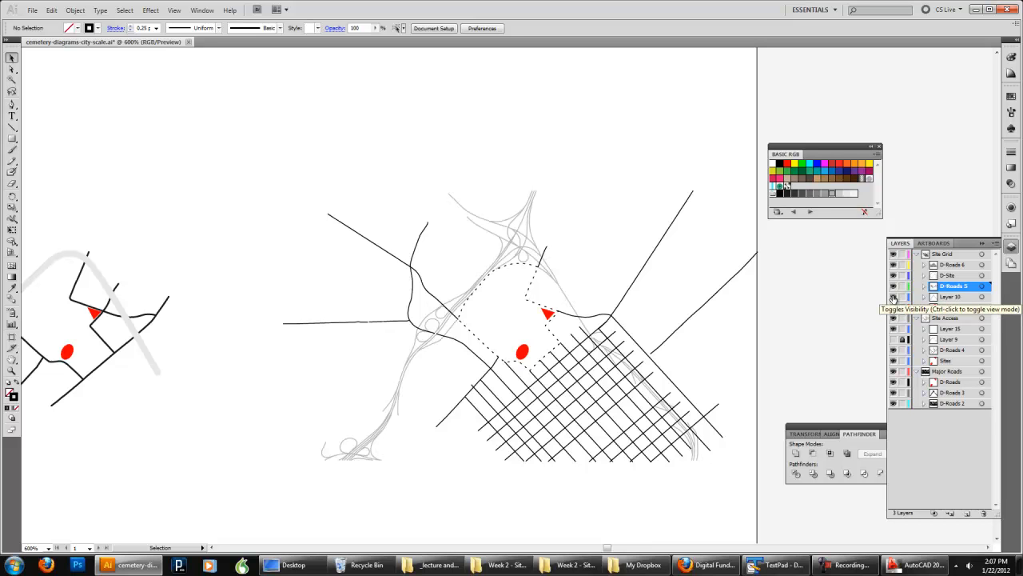
# Recolour the Layer 10 highways a very light grey and hide that layer
pyautogui.click(952, 297)
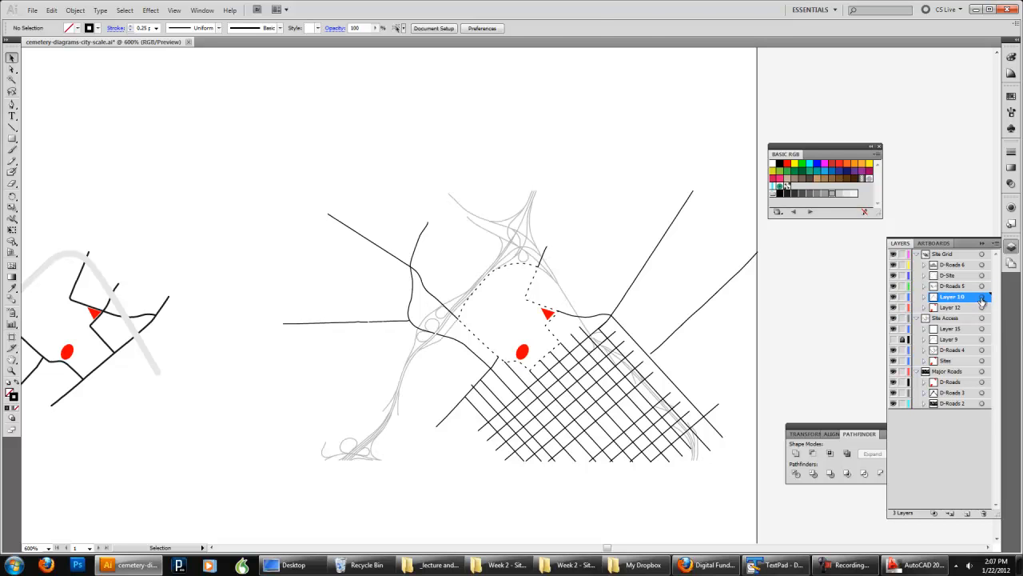
pyautogui.click(984, 296)
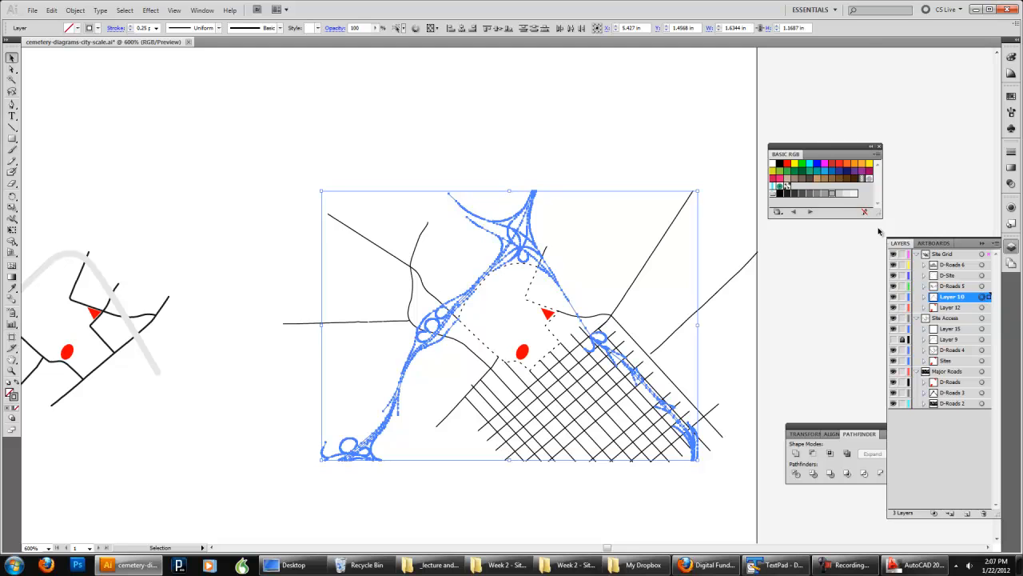
pyautogui.click(619, 111)
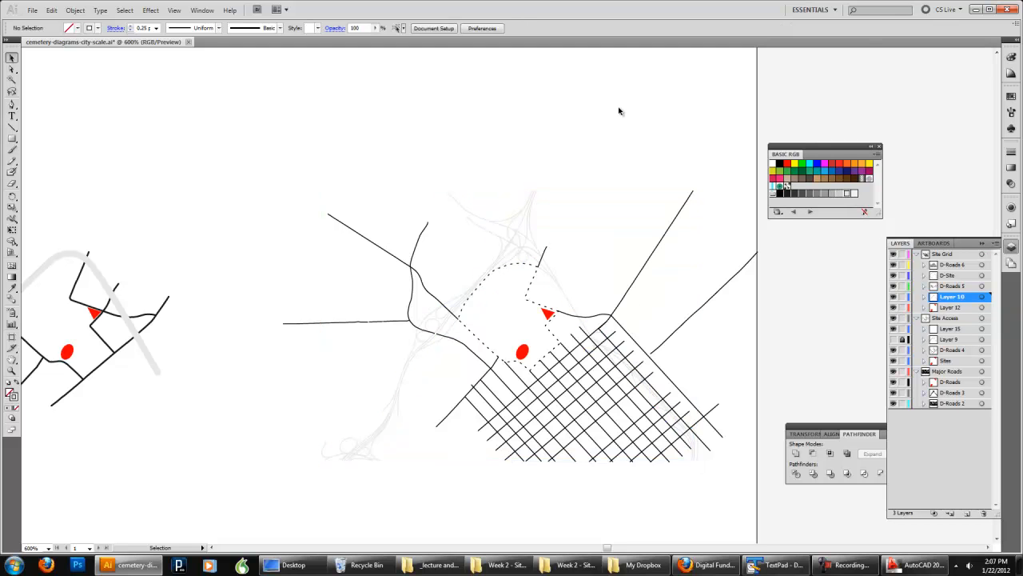
pyautogui.click(893, 297)
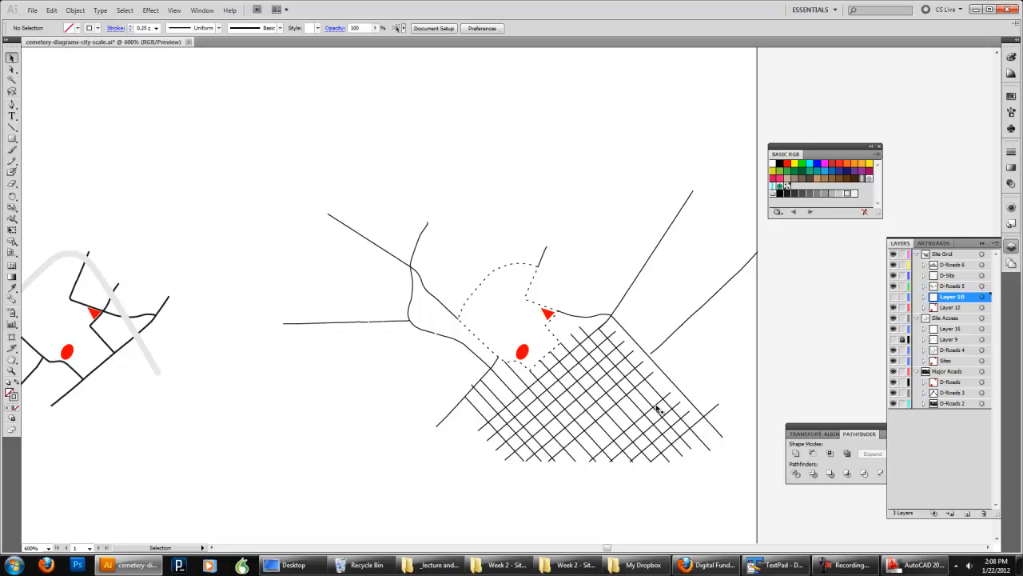
# Review the three road diagrams across the artboard at 400% zoom to compare their line weights
pyautogui.hscroll(-3, 652, 411)
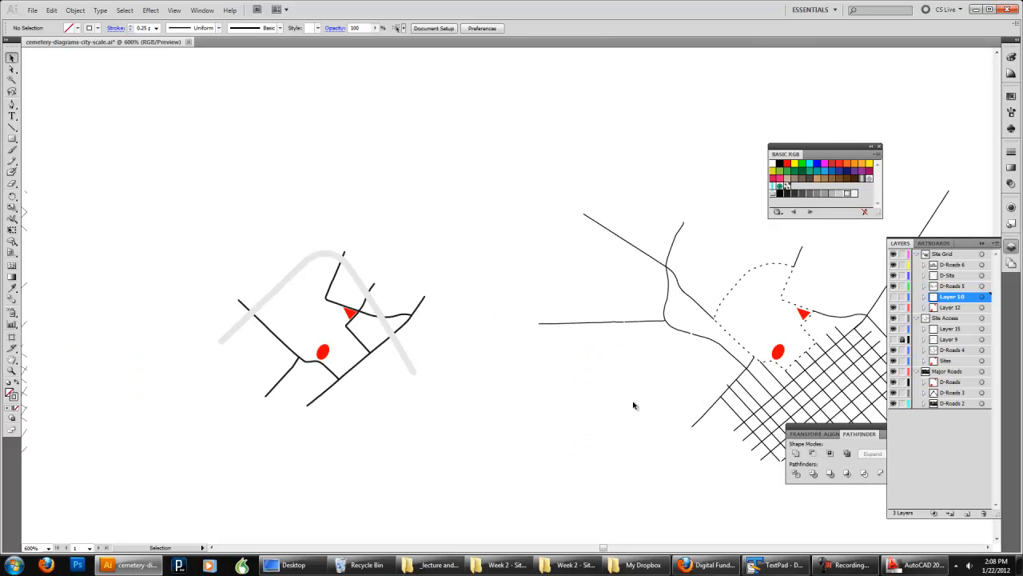
pyautogui.hscroll(-4, 594, 394)
pyautogui.hscroll(-1, 585, 389)
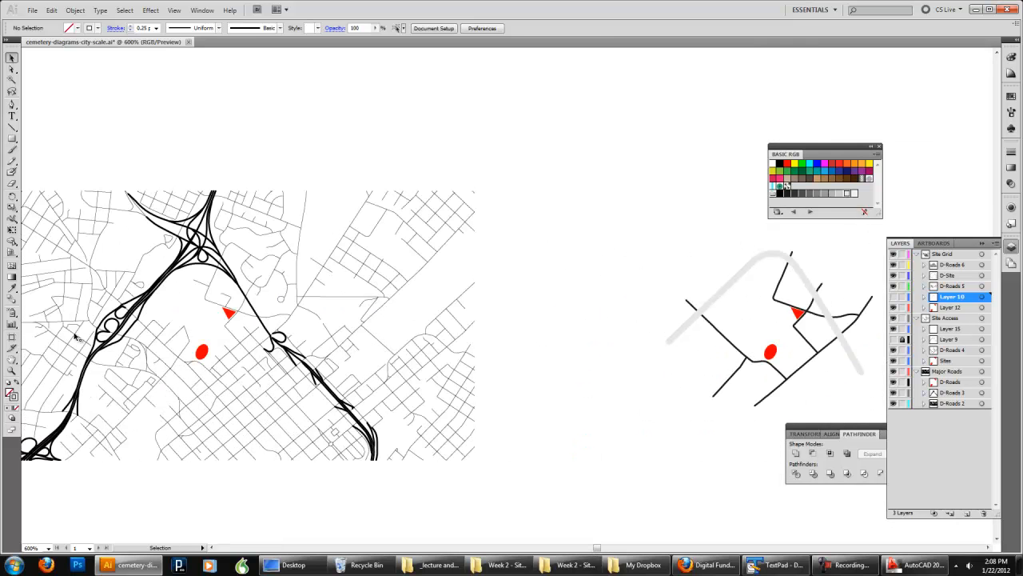
pyautogui.click(12, 371)
pyautogui.press('super')
pyautogui.press('super')
pyautogui.scroll(-1, 574, 357)
pyautogui.hscroll(1, 574, 357)
pyautogui.keyDown('alt'); pyautogui.click(574, 357); pyautogui.keyUp('alt')
pyautogui.keyDown('alt'); pyautogui.click(576, 358); pyautogui.keyUp('alt')
pyautogui.keyDown('alt'); pyautogui.click(575, 359); pyautogui.keyUp('alt')
pyautogui.scroll(3, 577, 359)
pyautogui.click(567, 270)
pyautogui.click(606, 281)
pyautogui.hscroll(-2, 629, 306)
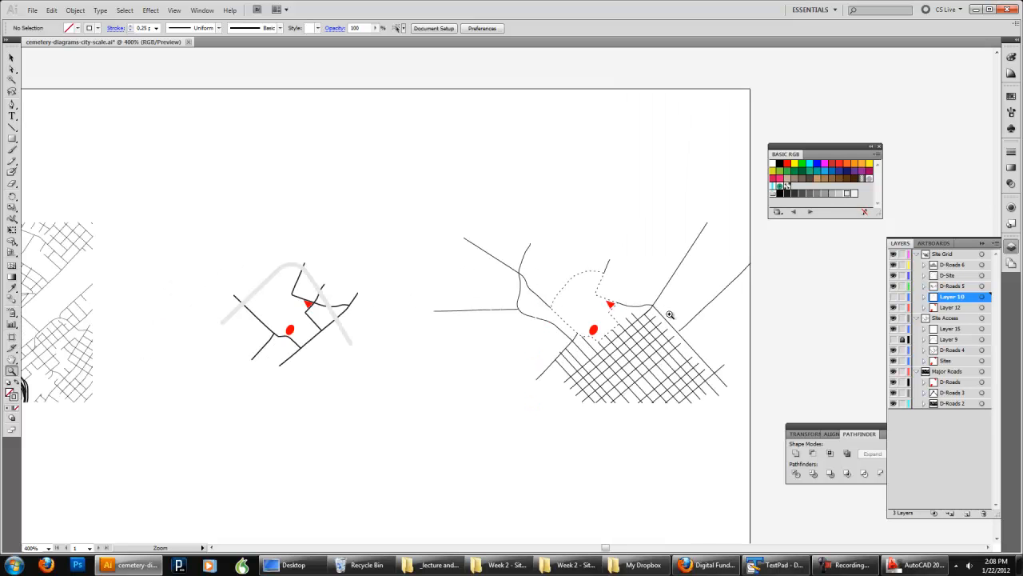
pyautogui.hscroll(-7, 671, 315)
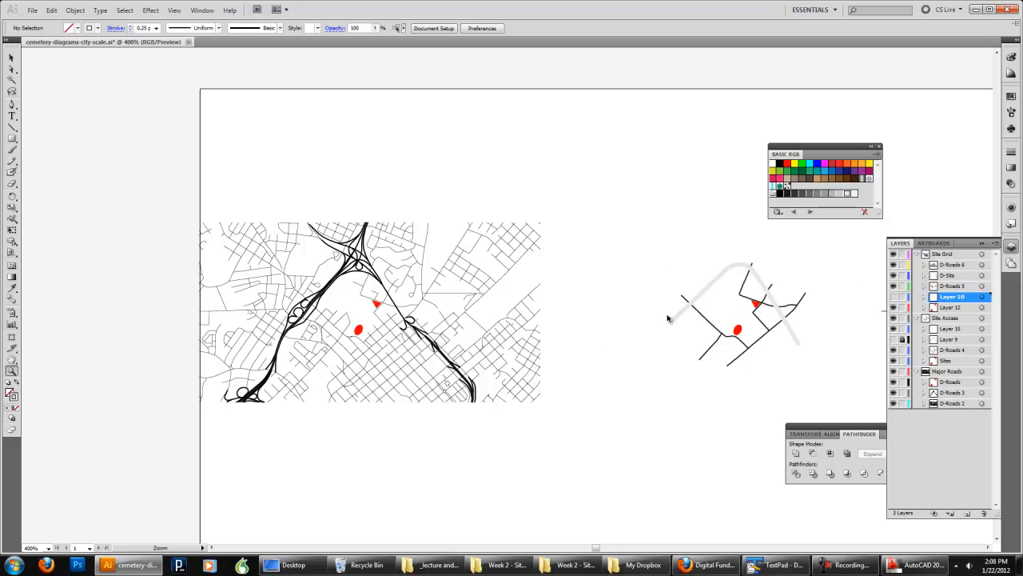
pyautogui.hscroll(5, 667, 317)
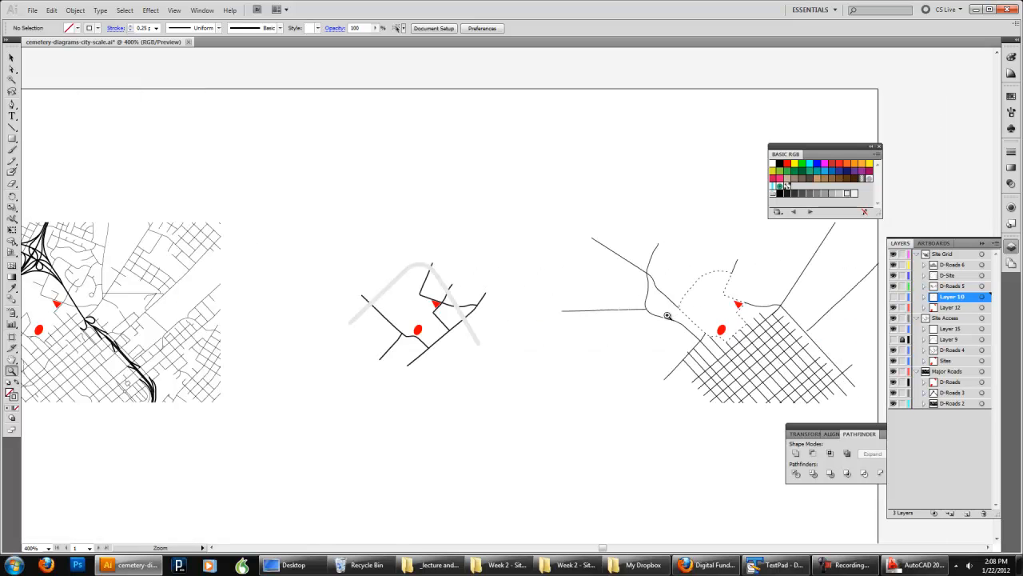
# Fill the red triangle and oval markers in the Site Grid diagram with black, leaving them without a stroke
pyautogui.hscroll(-4, 668, 316)
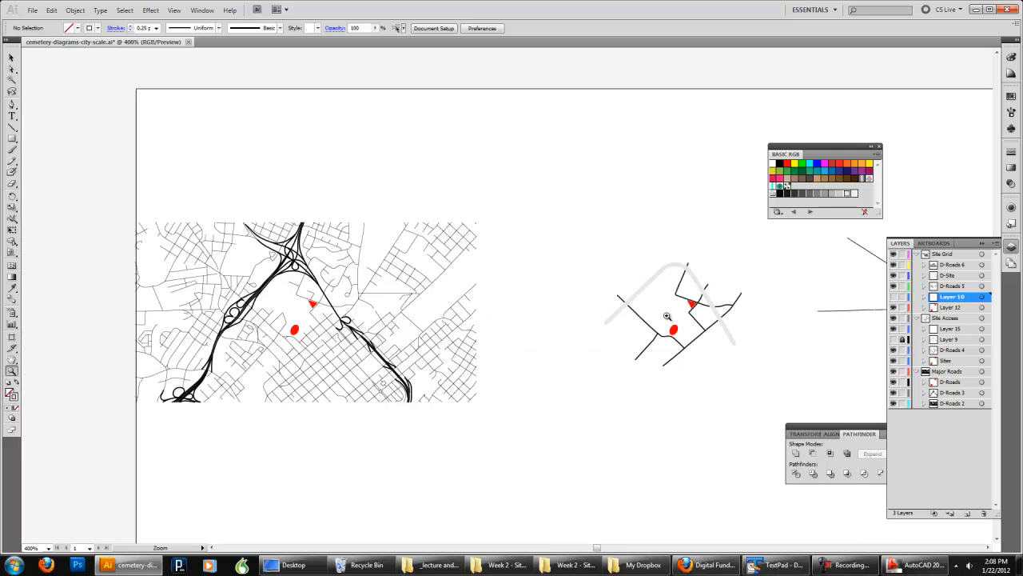
pyautogui.hscroll(1, 667, 316)
pyautogui.hscroll(4, 672, 317)
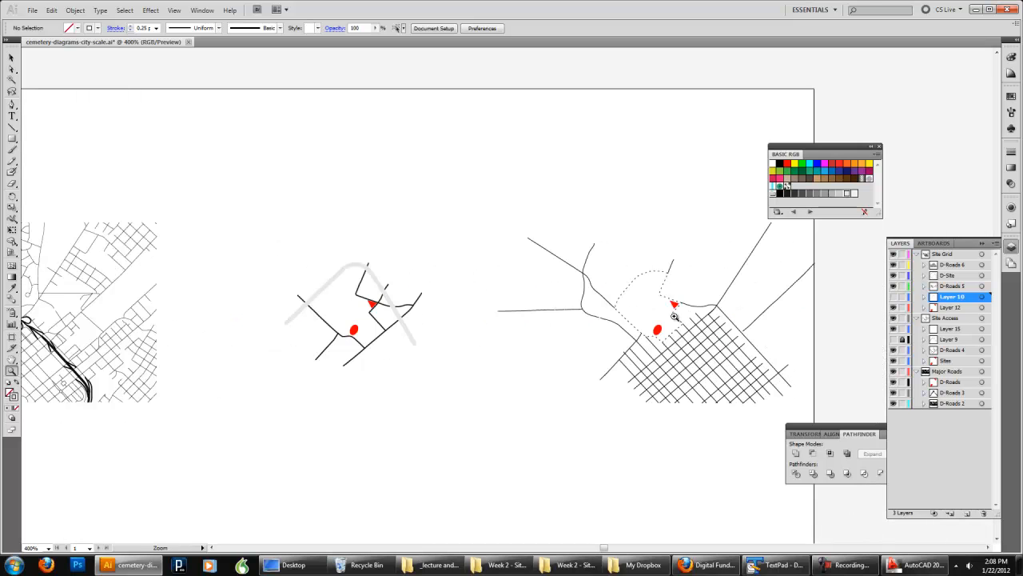
pyautogui.click(12, 58)
pyautogui.click(676, 308)
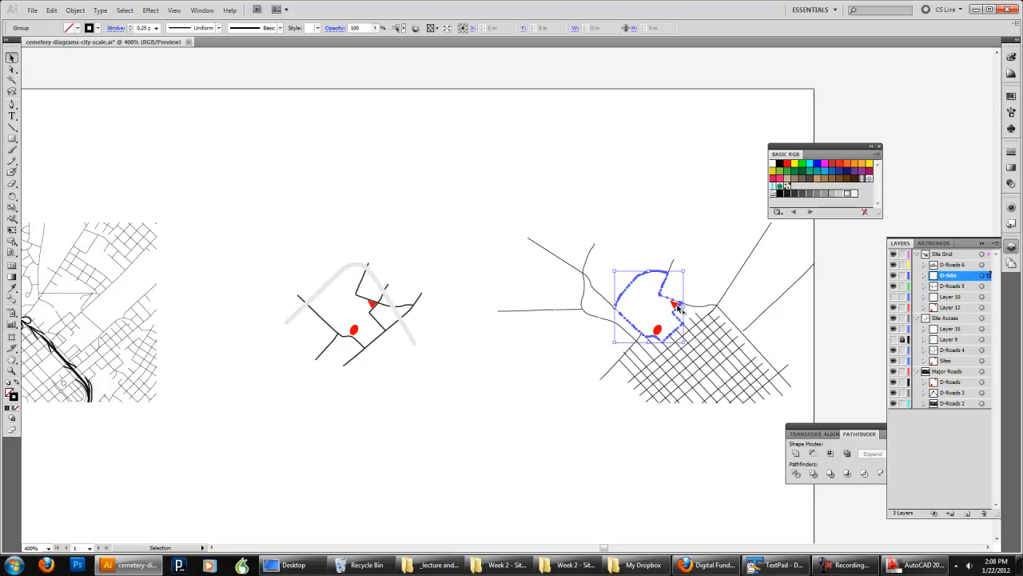
pyautogui.click(674, 304)
pyautogui.keyDown('shift'); pyautogui.click(659, 331); pyautogui.keyUp('shift')
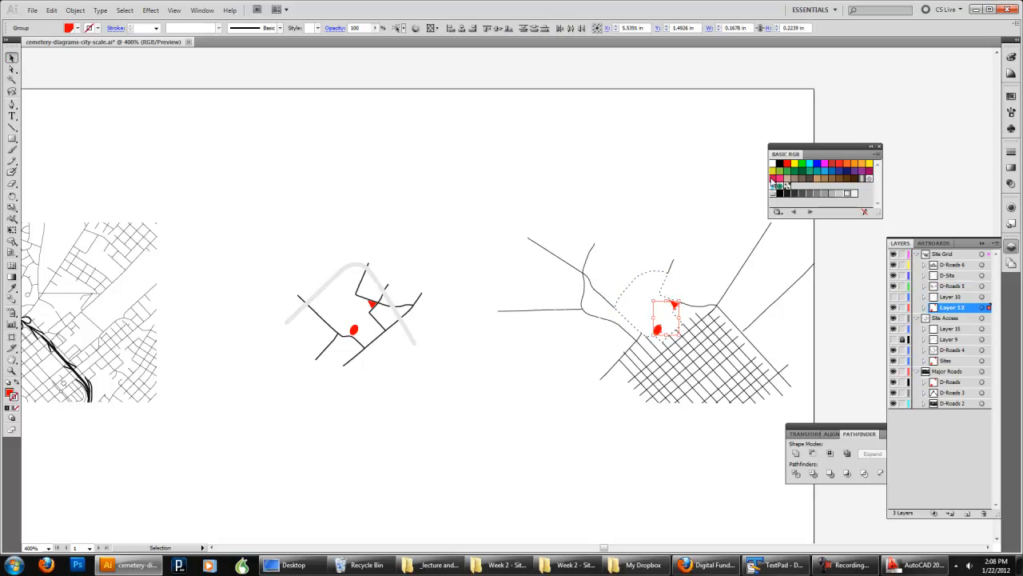
pyautogui.click(16, 383)
pyautogui.click(14, 397)
pyautogui.click(15, 408)
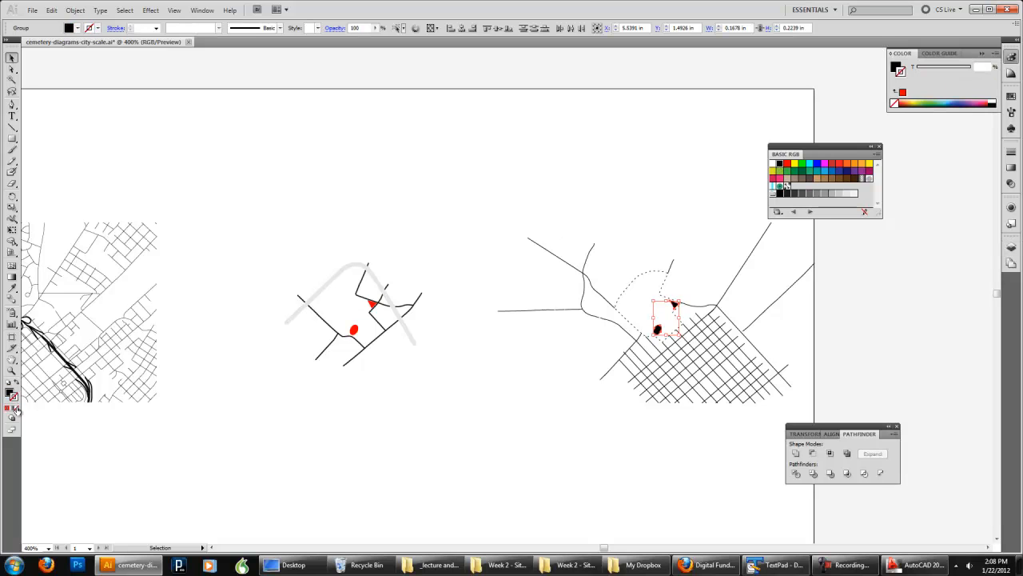
pyautogui.click(374, 444)
# Recolour the red triangle and oval markers in the Site Access diagram black
pyautogui.hscroll(-3, 492, 456)
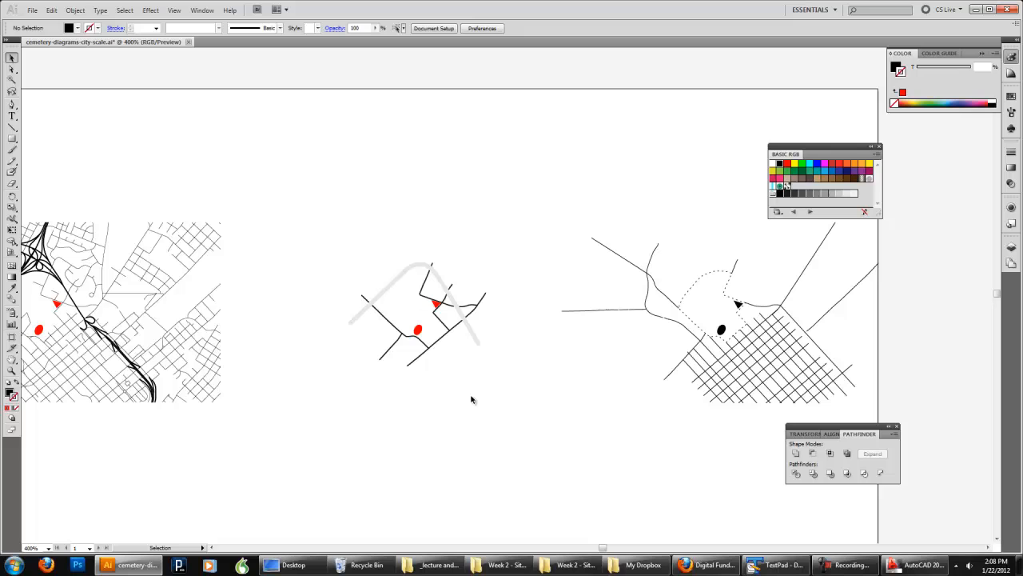
pyautogui.click(435, 304)
pyautogui.keyDown('shift'); pyautogui.click(418, 331); pyautogui.keyUp('shift')
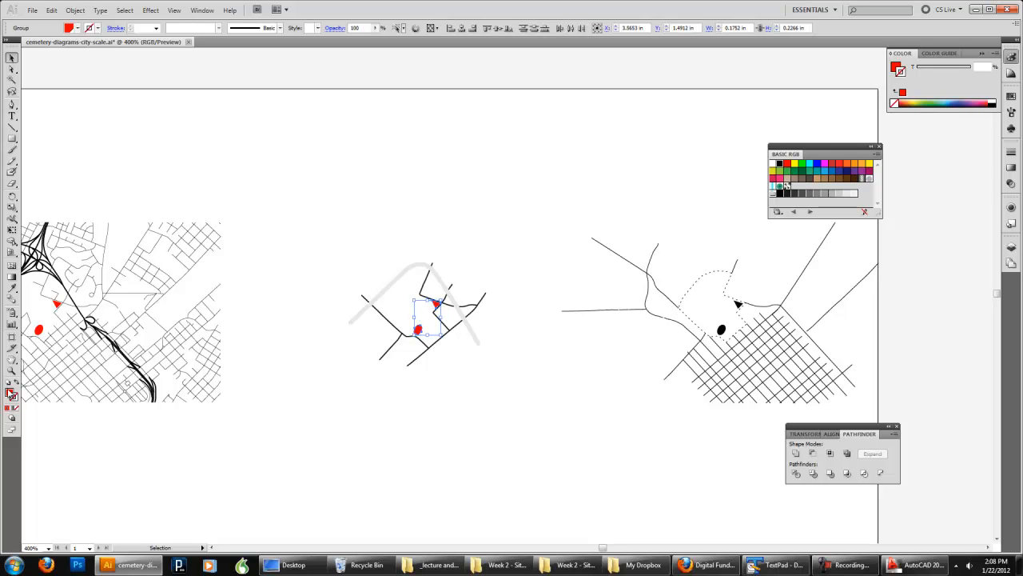
pyautogui.click(780, 194)
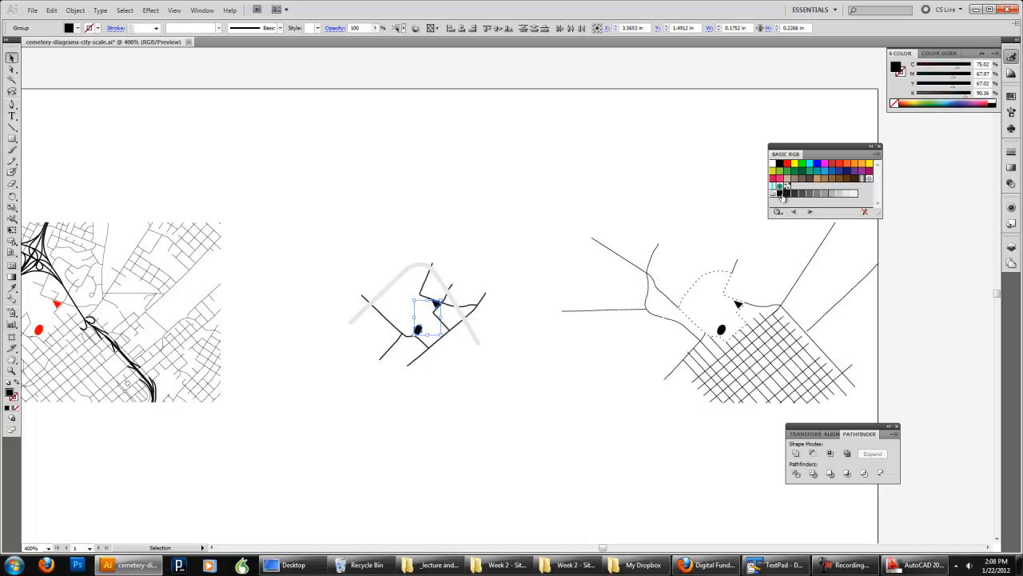
pyautogui.click(491, 176)
# Recolour the red triangle and oval markers in the Major Roads diagram black
pyautogui.hscroll(-8, 531, 235)
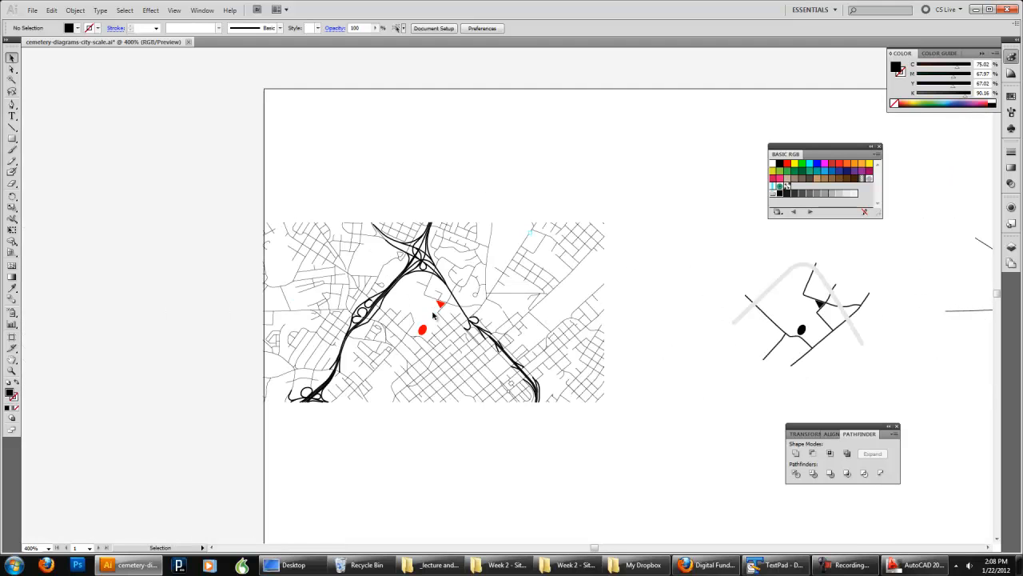
pyautogui.click(441, 310)
pyautogui.keyDown('shift'); pyautogui.click(422, 330); pyautogui.keyUp('shift')
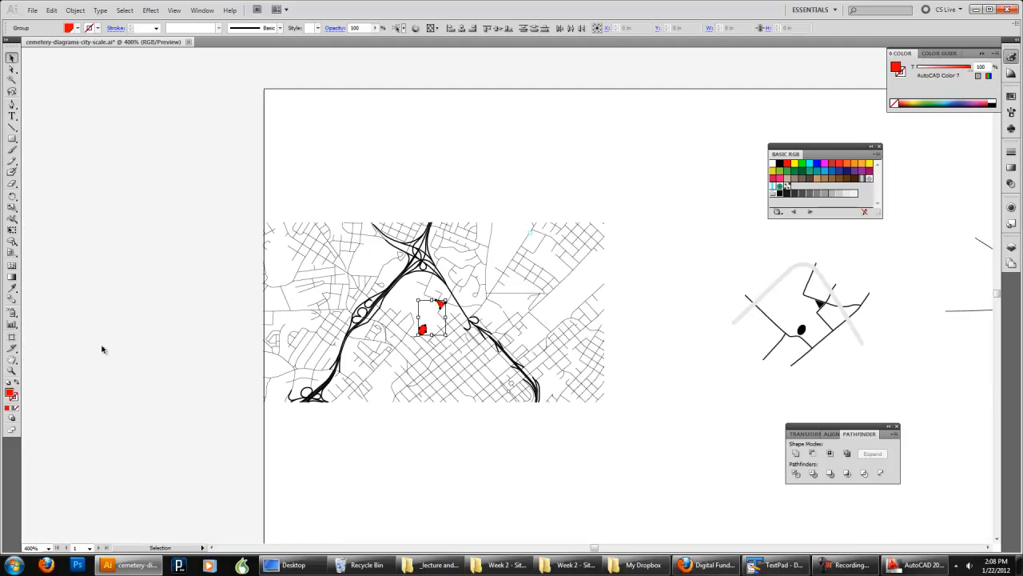
pyautogui.click(779, 164)
pyautogui.click(680, 178)
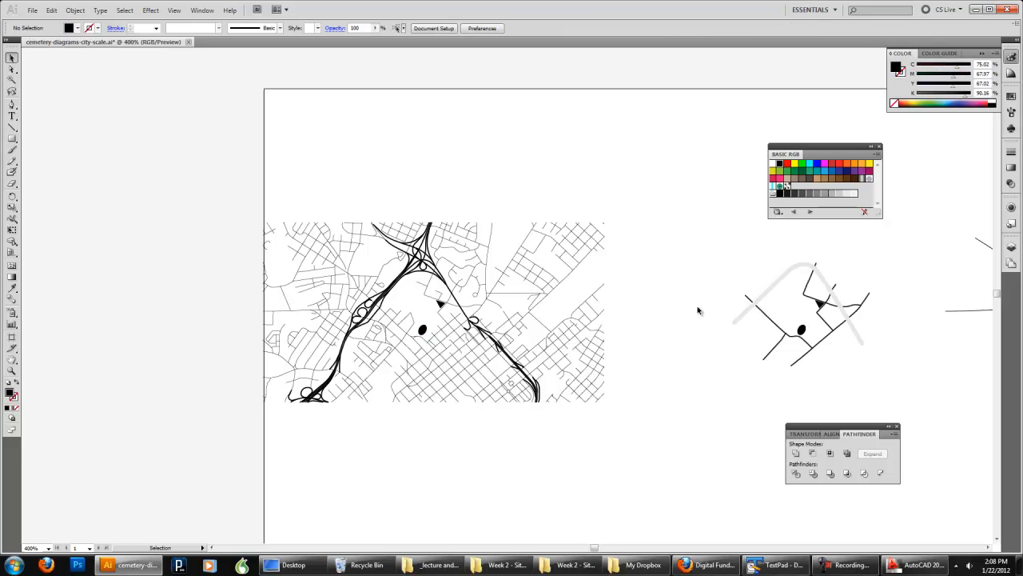
# Inspect the black triangle and oval markers of the Major Roads and Site Access diagrams at close zoom
pyautogui.hscroll(4, 763, 318)
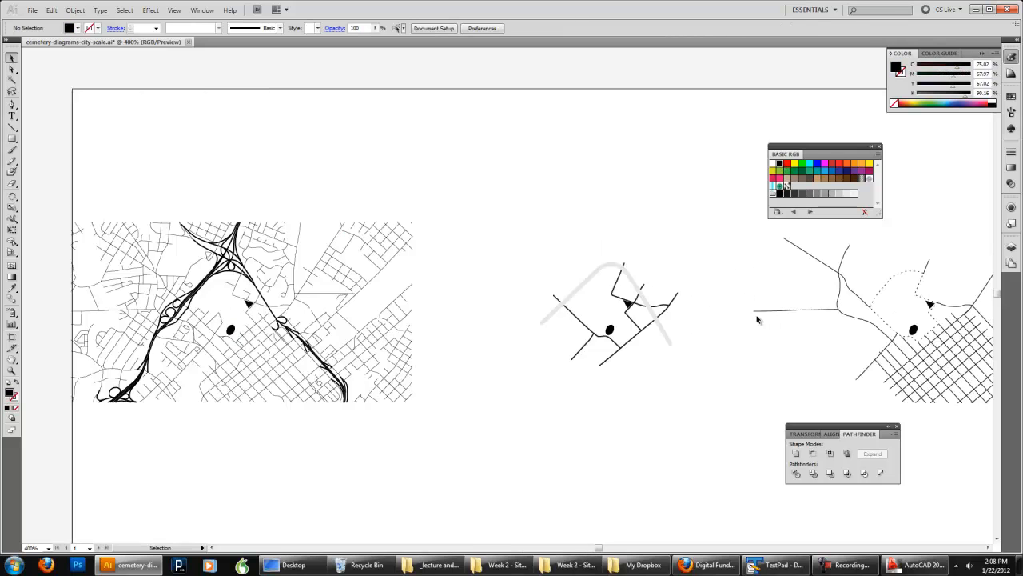
pyautogui.scroll(2, 623, 332)
pyautogui.click(12, 370)
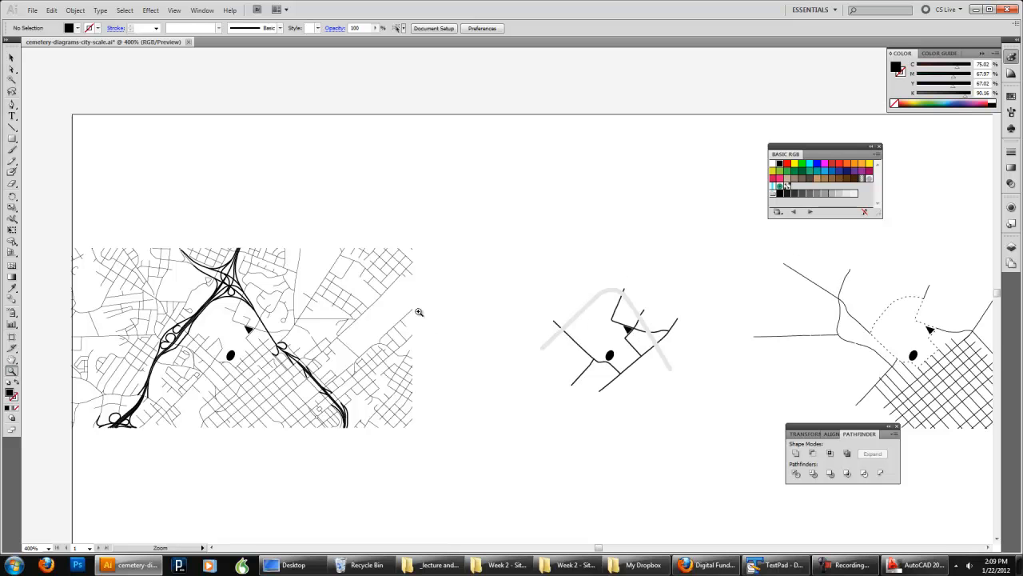
pyautogui.moveTo(193, 240); pyautogui.dragTo(709, 388)
pyautogui.click(12, 57)
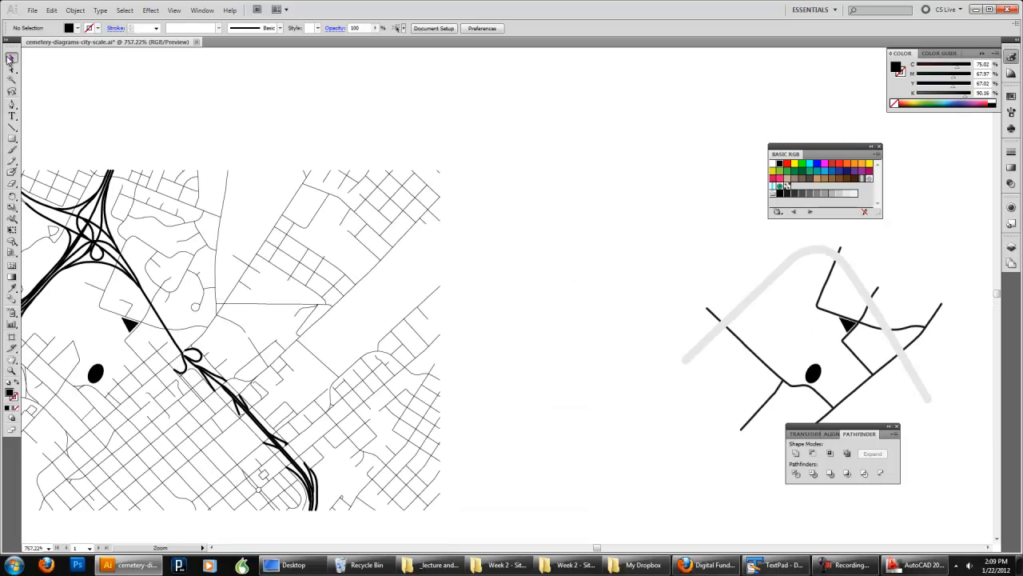
pyautogui.moveTo(852, 331); pyautogui.dragTo(847, 324)
pyautogui.click(863, 371)
pyautogui.click(900, 347)
pyautogui.moveTo(134, 326); pyautogui.dragTo(127, 323)
pyautogui.click(594, 354)
# Review the three diagrams one after another at close zoom and side by side at 300%
pyautogui.hscroll(5, 594, 354)
pyautogui.hscroll(4, 594, 352)
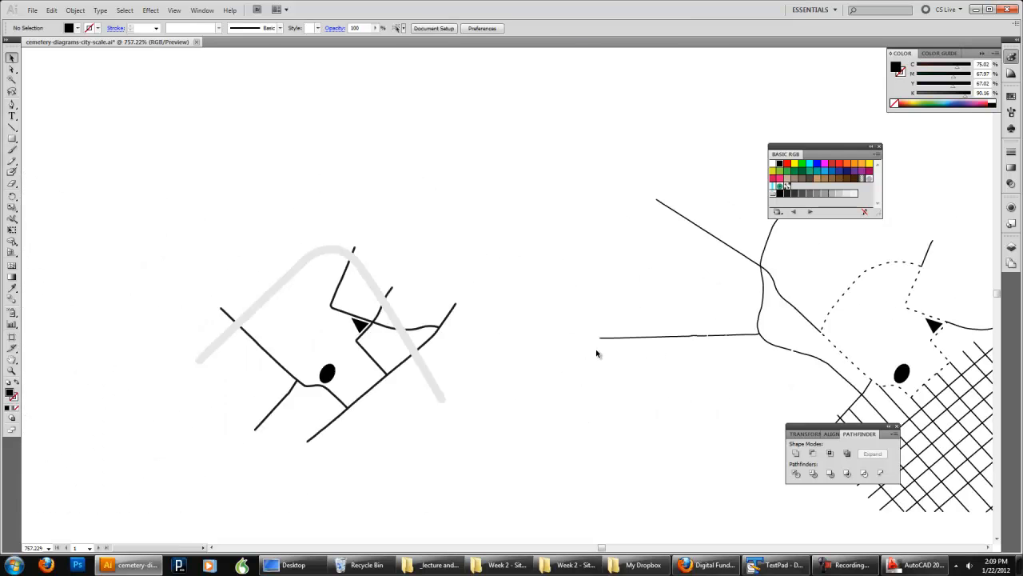
pyautogui.hscroll(-2, 596, 348)
pyautogui.hscroll(2, 594, 360)
pyautogui.hscroll(-10, 592, 359)
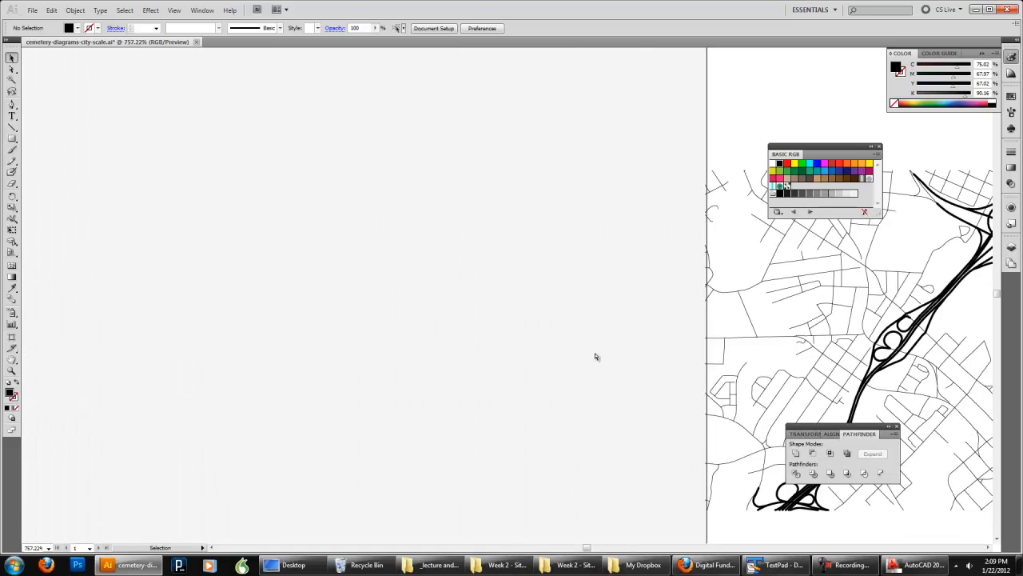
pyautogui.hscroll(8, 595, 356)
pyautogui.click(12, 370)
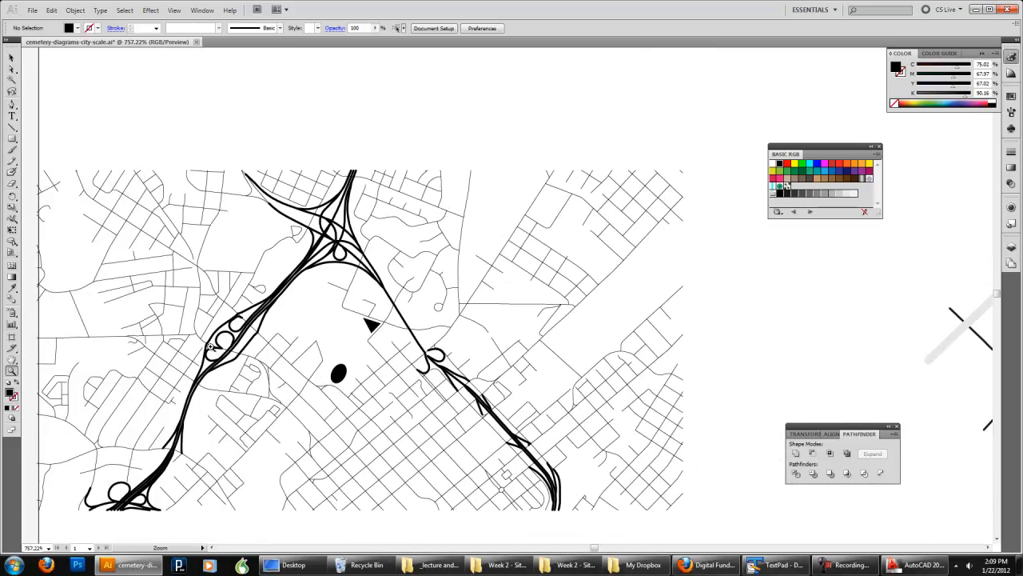
pyautogui.press('super')
pyautogui.keyDown('alt'); pyautogui.click(707, 286); pyautogui.keyUp('alt')
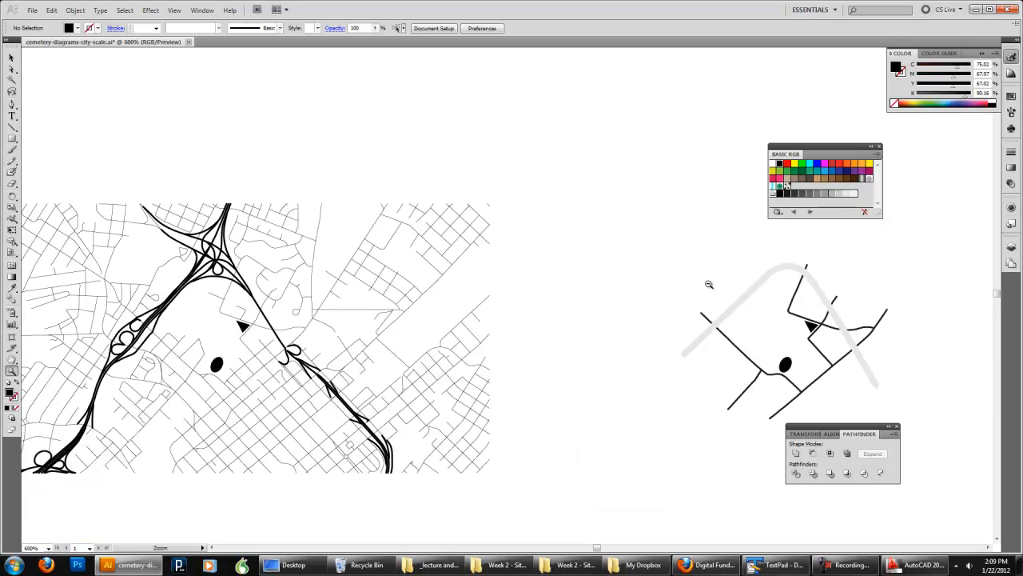
pyautogui.keyDown('alt'); pyautogui.click(717, 285); pyautogui.keyUp('alt')
pyautogui.keyDown('alt'); pyautogui.click(638, 288); pyautogui.keyUp('alt')
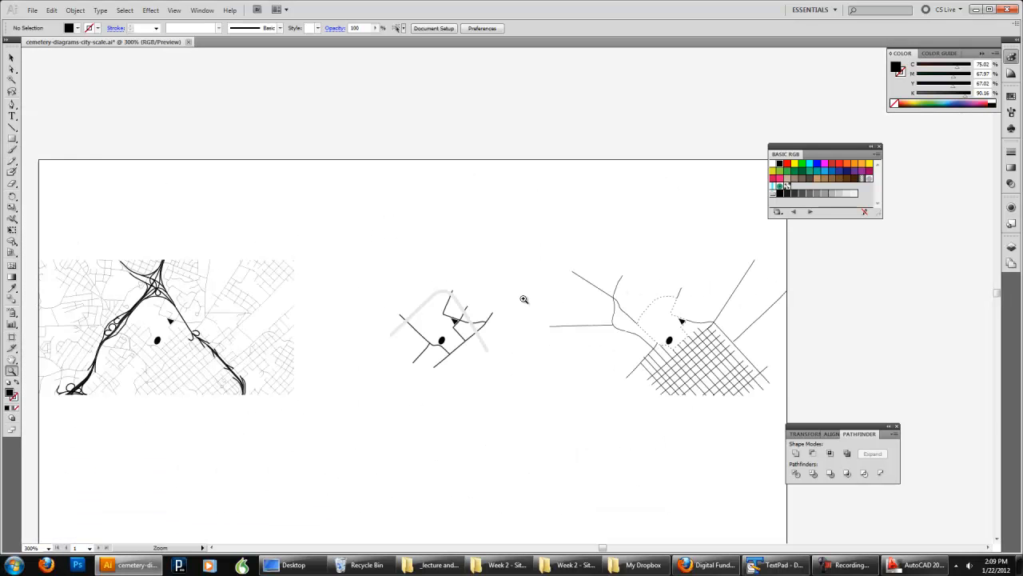
pyautogui.hscroll(-1, 516, 295)
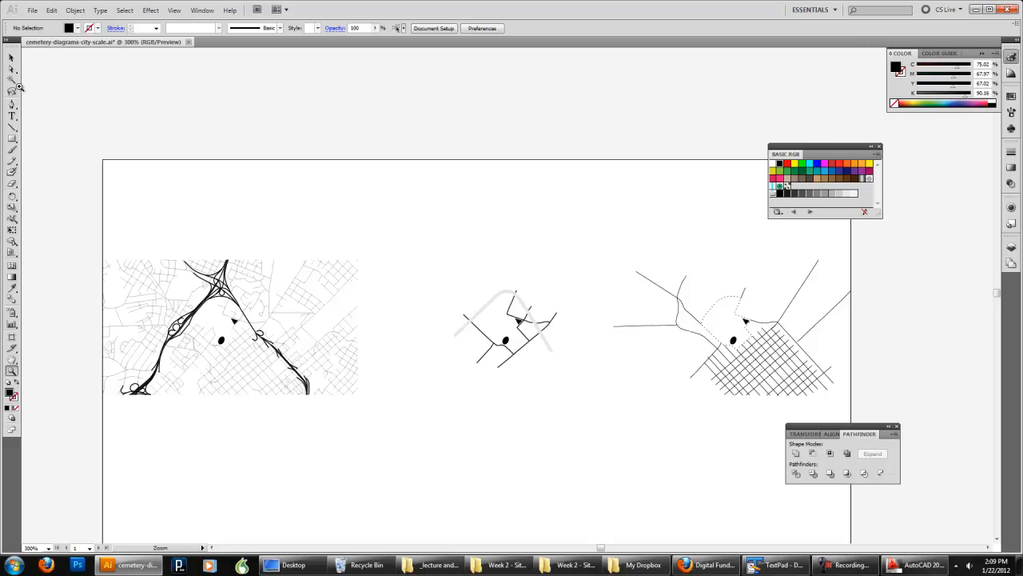
# Select the whole Major Roads diagram, try moving it up over the artboard corner, and undo the move
pyautogui.click(11, 57)
pyautogui.moveTo(387, 200); pyautogui.dragTo(62, 436)
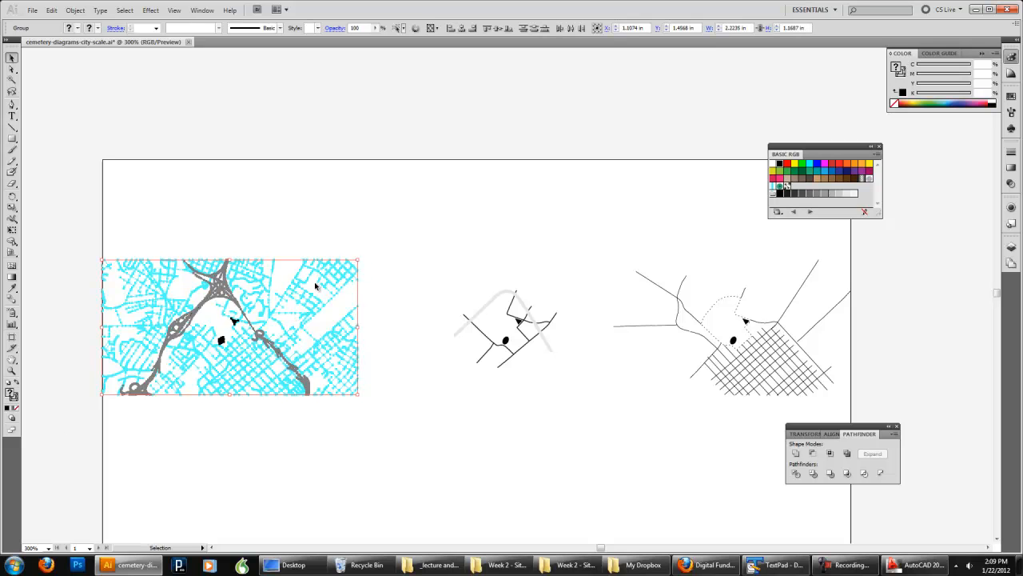
pyautogui.moveTo(315, 285); pyautogui.dragTo(454, 150)
pyautogui.moveTo(425, 206); pyautogui.dragTo(32, 215)
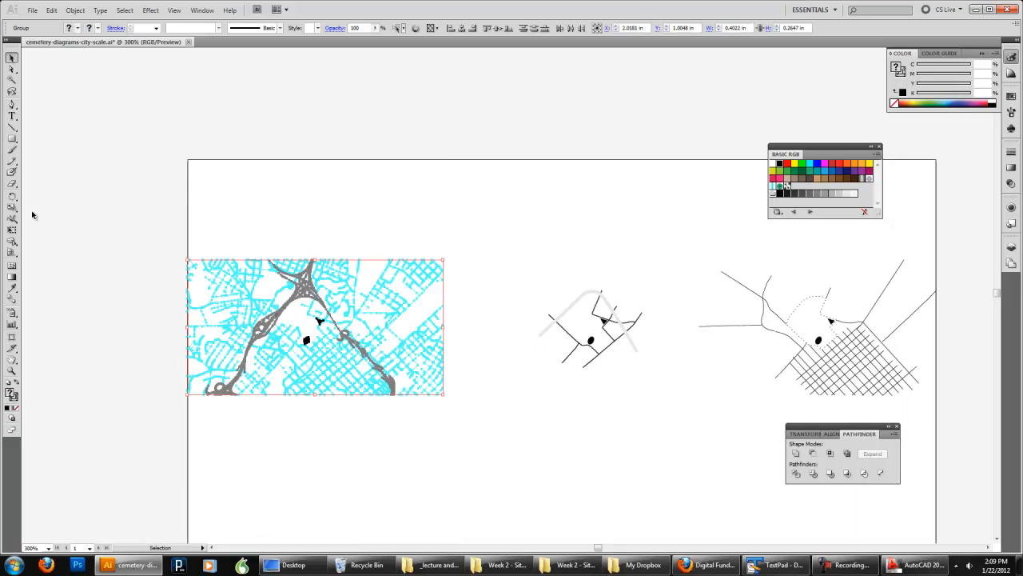
pyautogui.moveTo(301, 294); pyautogui.dragTo(236, 167)
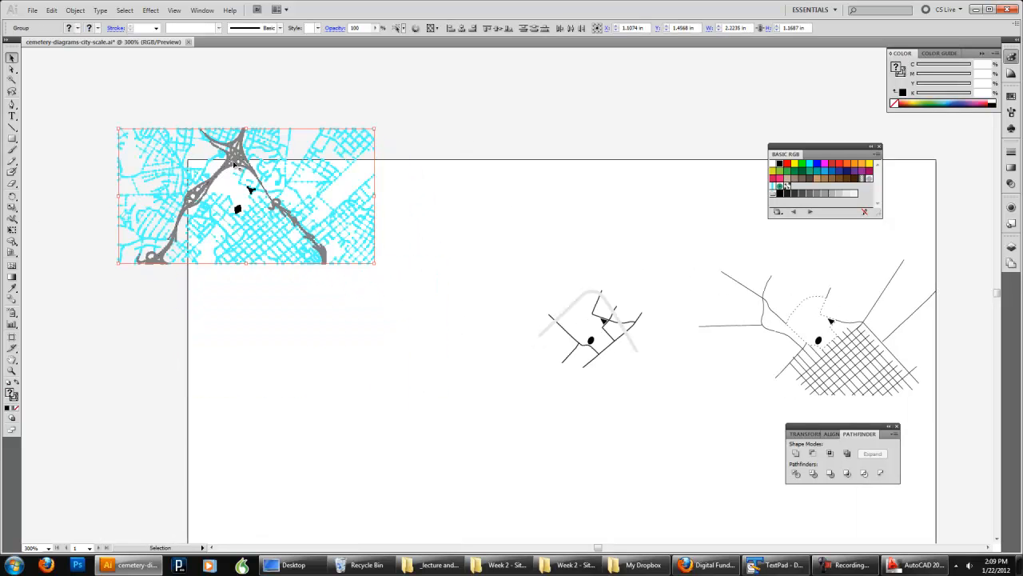
pyautogui.hotkey('ctrl', 'z')
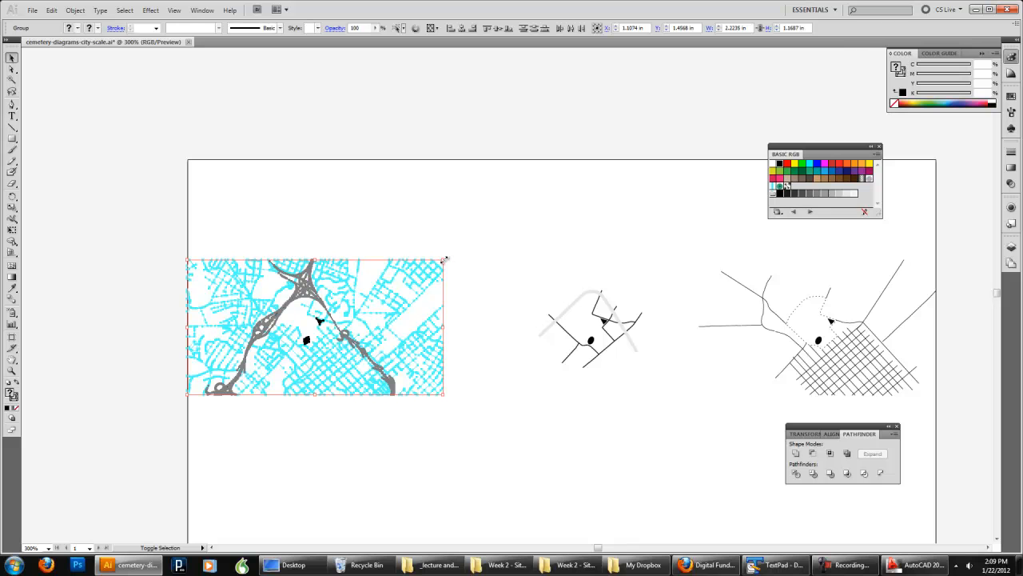
# Try shrinking the Major Roads diagram proportionally from its upper corner and undo it
pyautogui.keyDown('shift'); pyautogui.moveTo(444, 259); pyautogui.dragTo(368, 318); pyautogui.keyUp('shift')
pyautogui.click(369, 320)
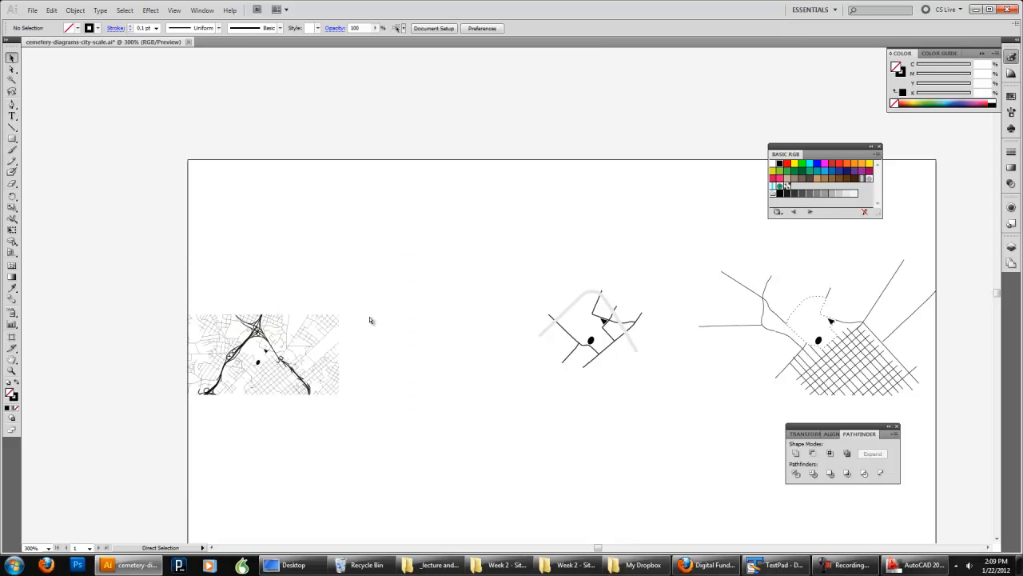
pyautogui.hotkey('ctrl', 'z')
# Try enlarging the whole Major Roads diagram proportionally to about twice its size and undo it
pyautogui.click(521, 272)
pyautogui.moveTo(473, 233); pyautogui.dragTo(35, 498)
pyautogui.keyDown('shift'); pyautogui.moveTo(444, 259); pyautogui.dragTo(719, 111); pyautogui.keyUp('shift')
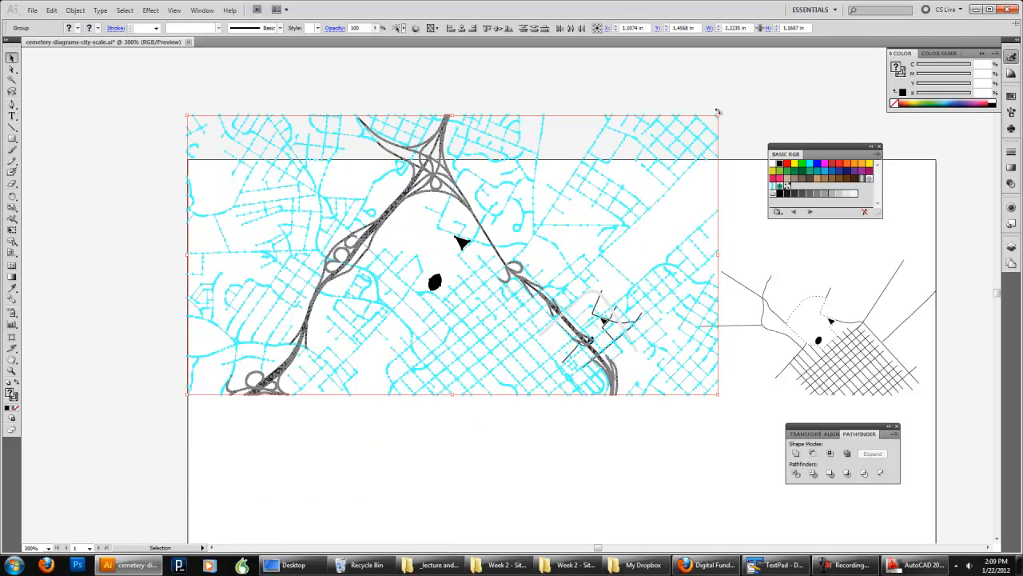
pyautogui.click(755, 153)
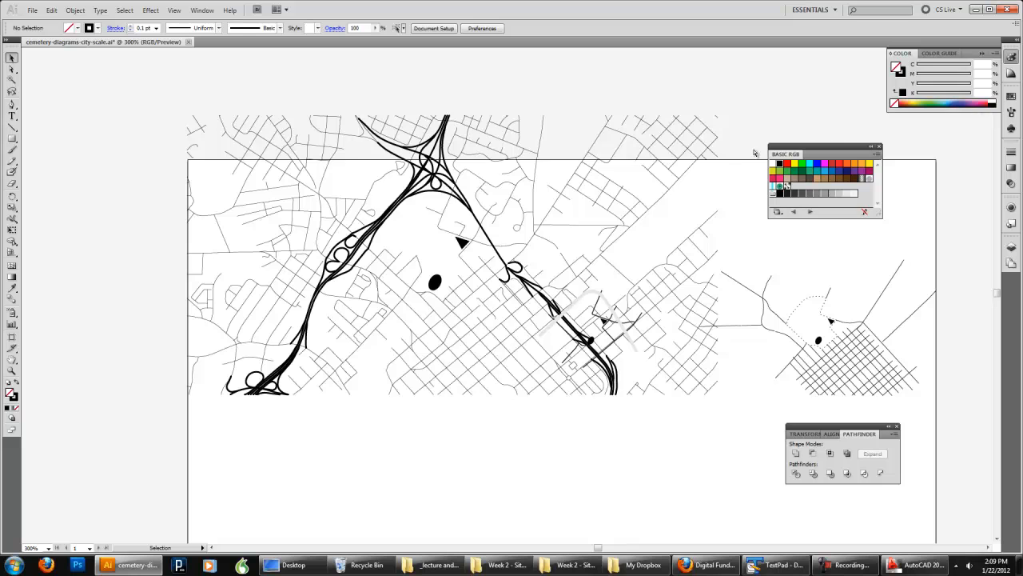
pyautogui.hotkey('ctrl', 'z')
pyautogui.click(670, 234)
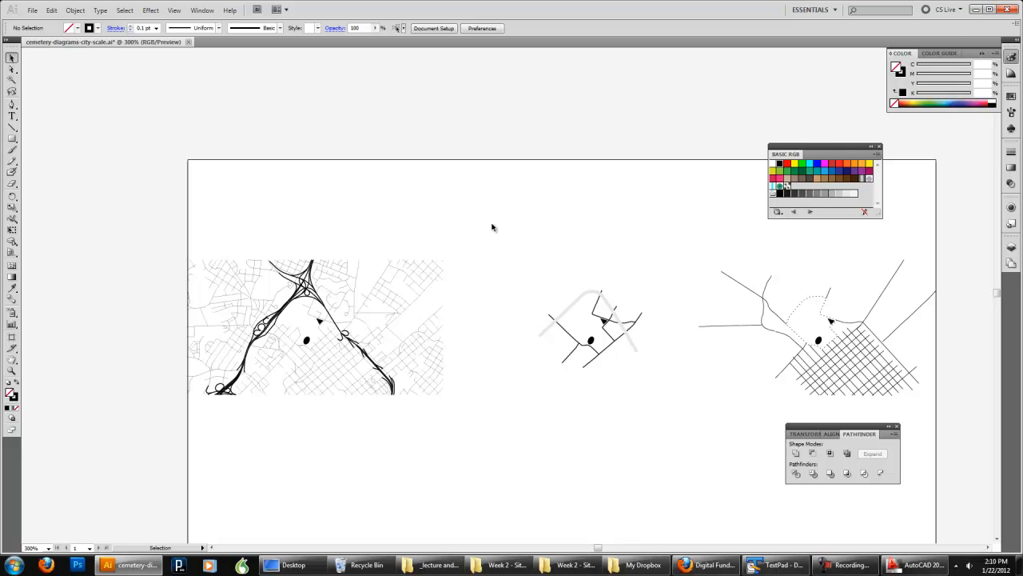
# Try a uniform scale of the Major Roads diagram to half its size with Scale Strokes & Effects on, and undo it
pyautogui.hscroll(2, 495, 226)
pyautogui.moveTo(432, 210); pyautogui.dragTo(108, 459)
pyautogui.hscroll(2, 211, 439)
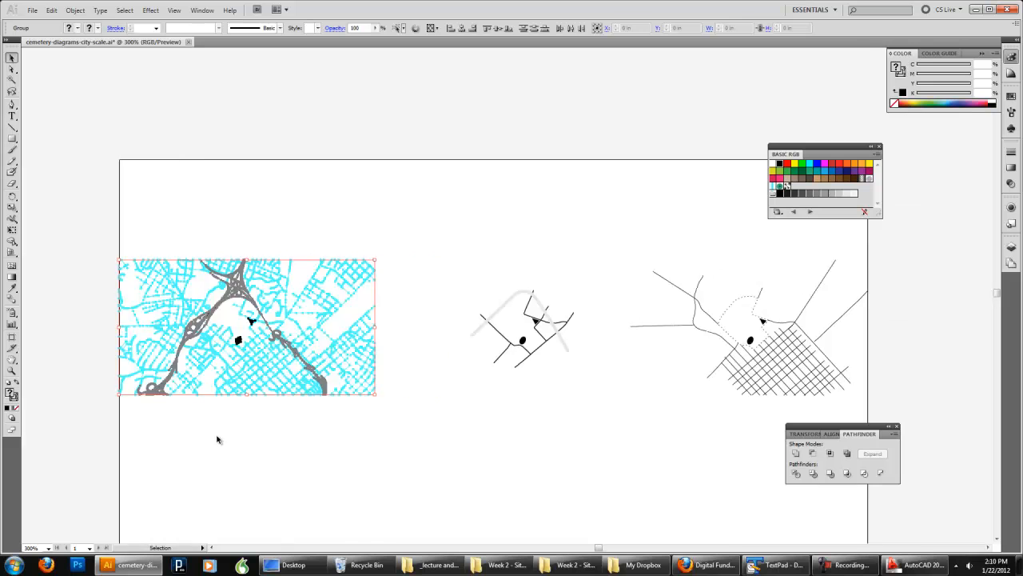
pyautogui.hscroll(4, 217, 440)
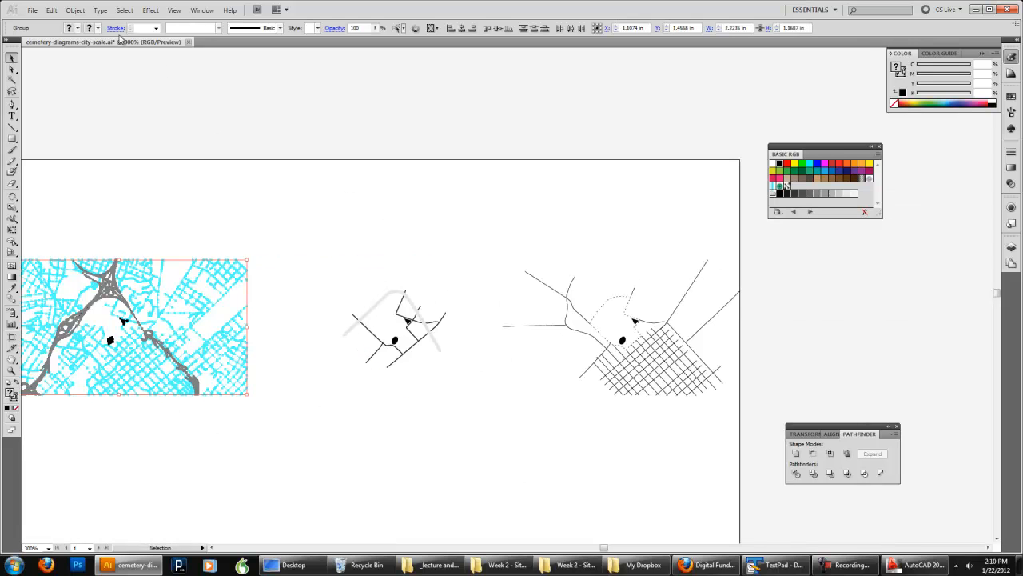
pyautogui.click(75, 9)
pyautogui.moveTo(89, 23)
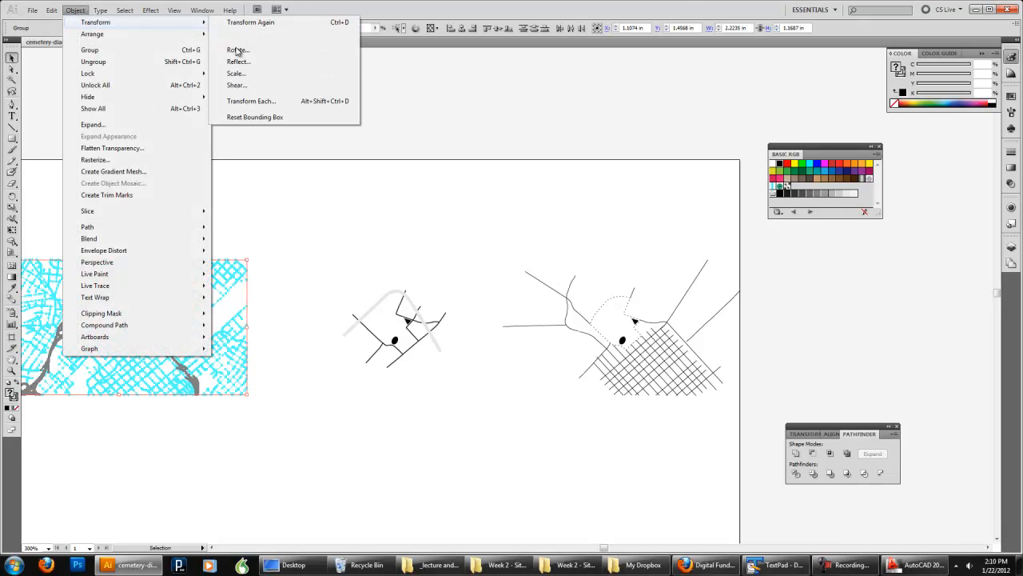
pyautogui.click(236, 73)
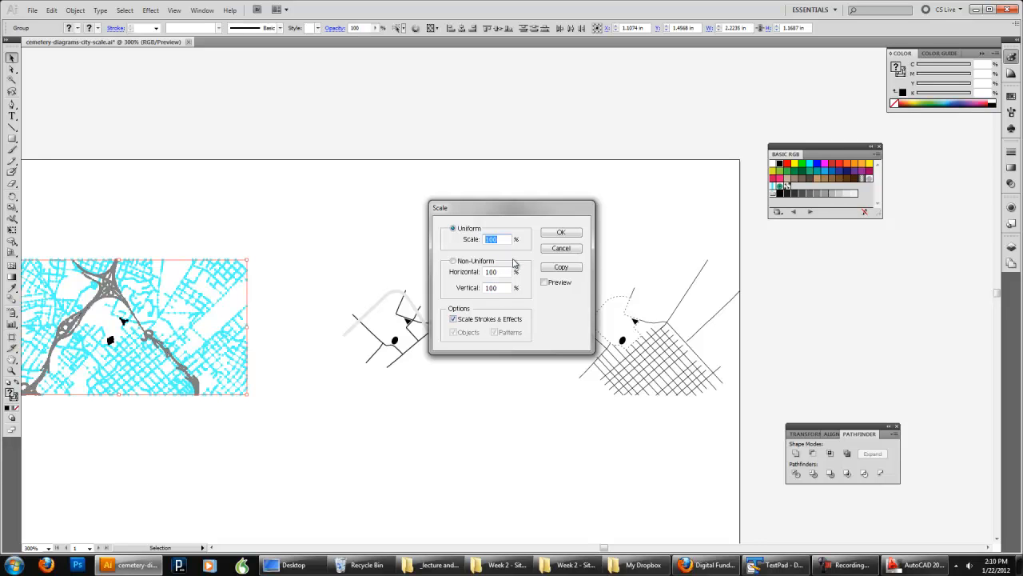
pyautogui.click(552, 232)
pyautogui.hscroll(-2, 361, 263)
pyautogui.click(362, 265)
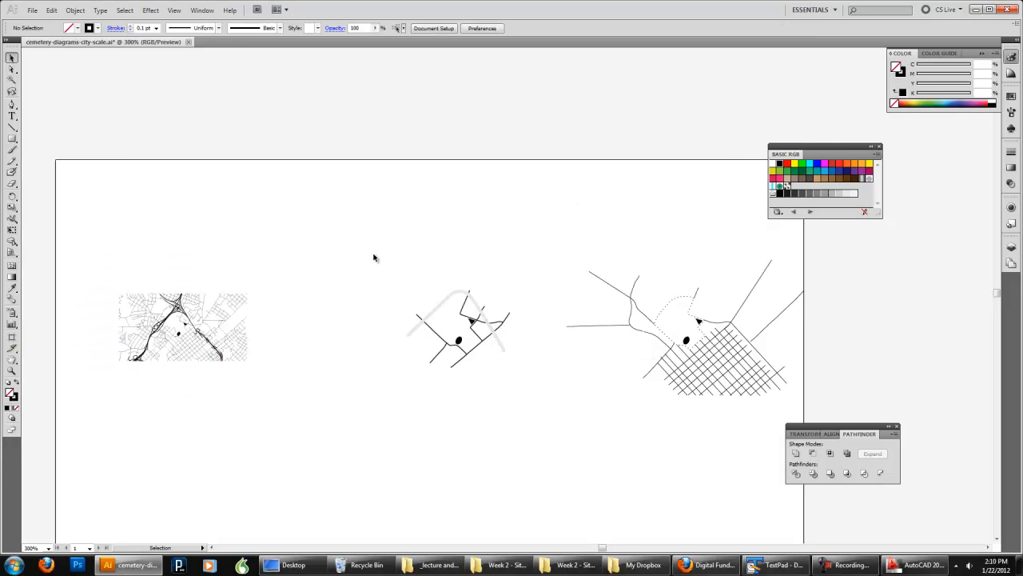
pyautogui.hotkey('ctrl', 'z')
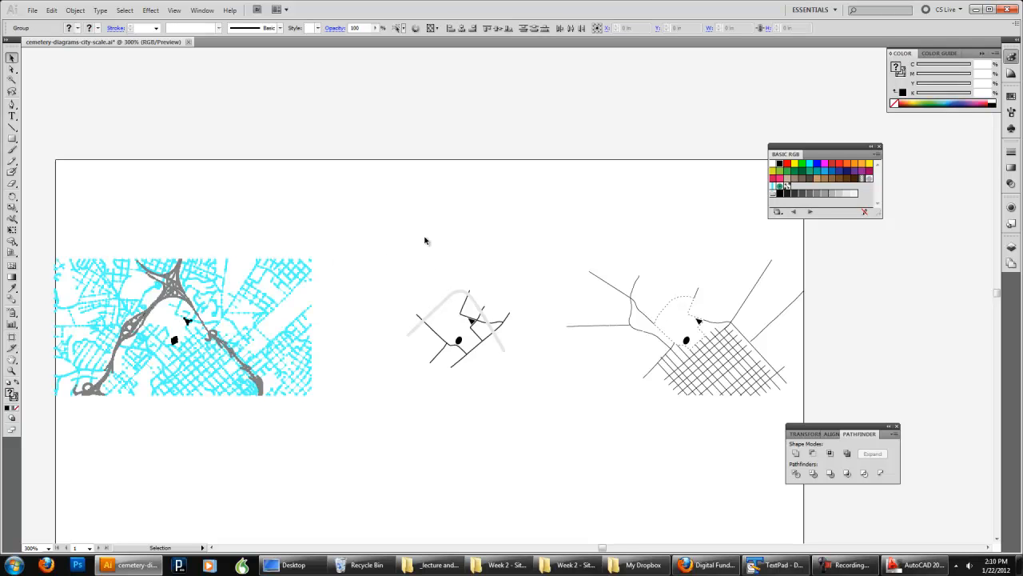
# Try making a half-size uniform copy of the Major Roads diagram with Scale Strokes & Effects off, and place it below the original
pyautogui.click(75, 10)
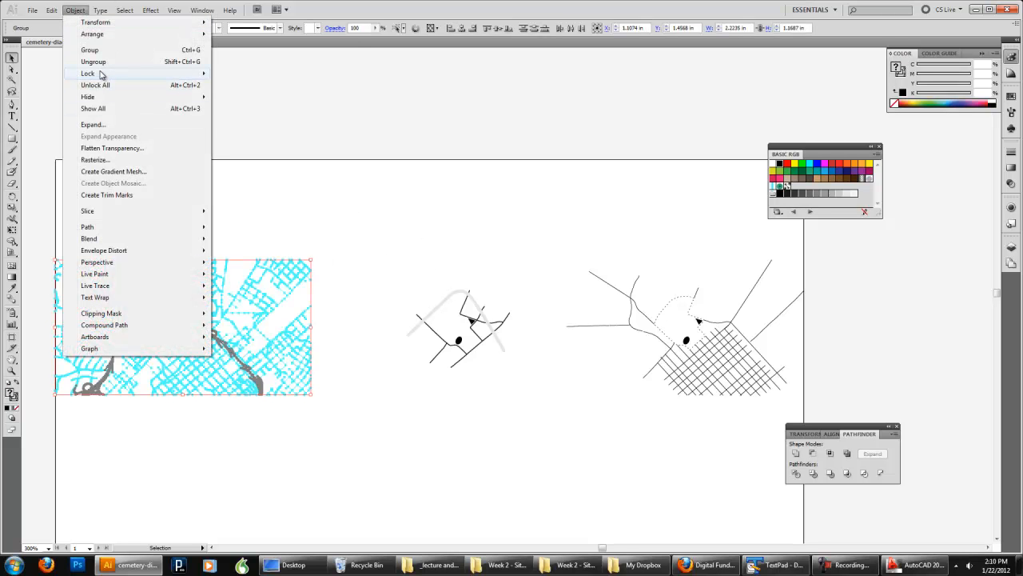
pyautogui.moveTo(103, 23)
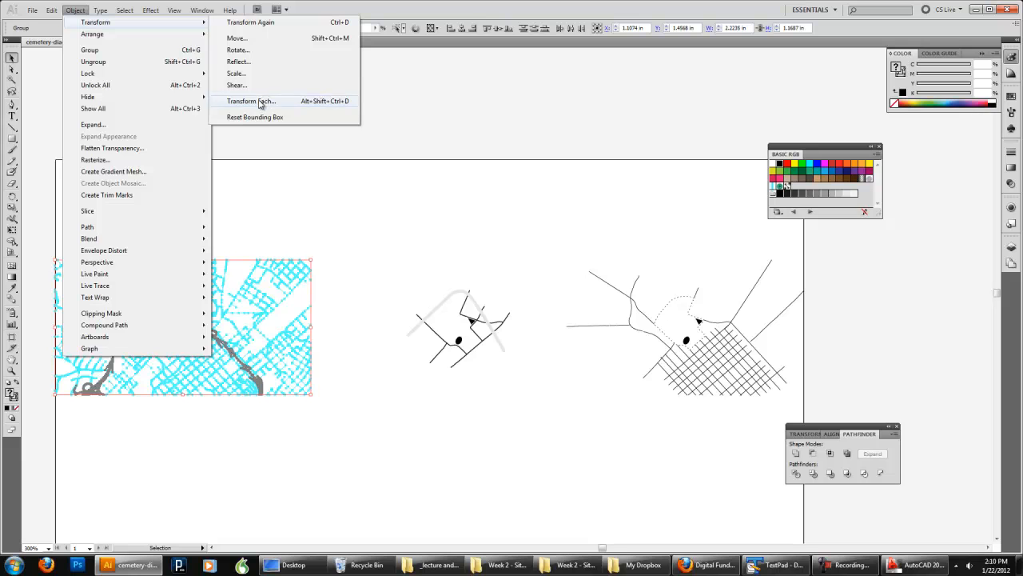
pyautogui.click(237, 72)
pyautogui.click(494, 323)
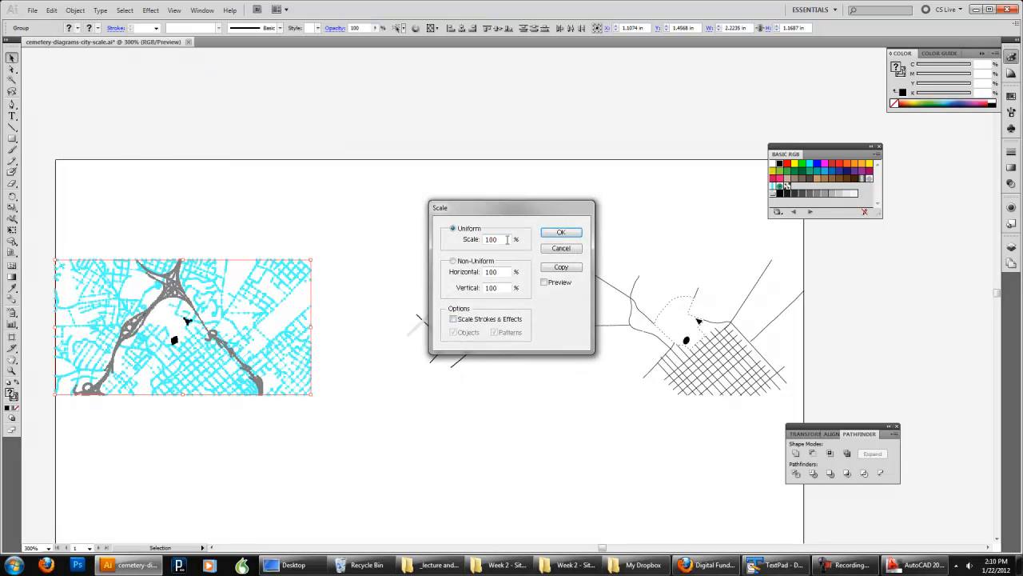
pyautogui.click(557, 267)
pyautogui.moveTo(192, 344); pyautogui.dragTo(188, 470)
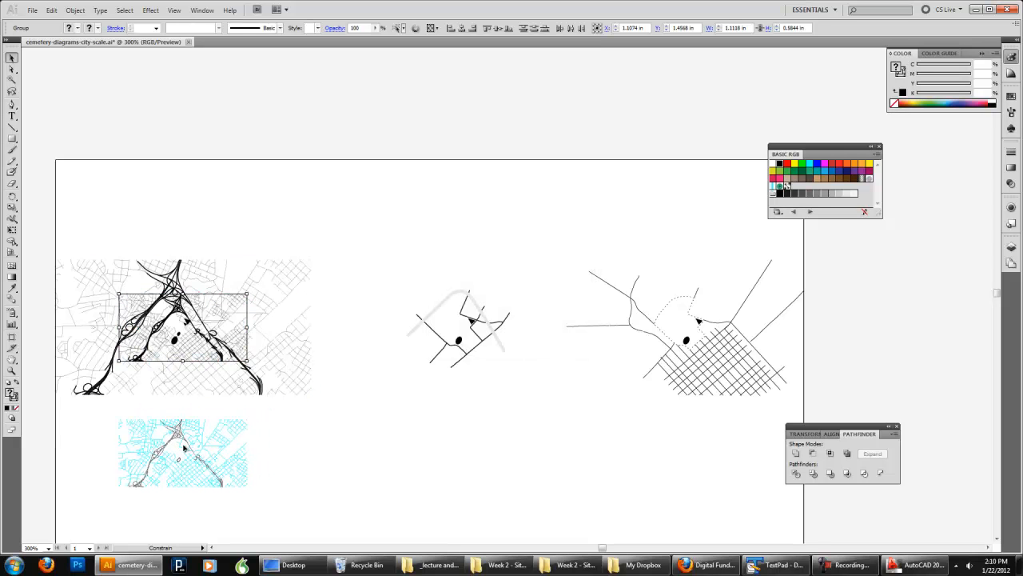
pyautogui.click(304, 450)
pyautogui.scroll(-1, 316, 375)
# Try scaling the original Major Roads diagram uniformly to 50% with Scale Strokes & Effects on
pyautogui.moveTo(331, 378); pyautogui.dragTo(131, 201)
pyautogui.scroll(-1, 249, 123)
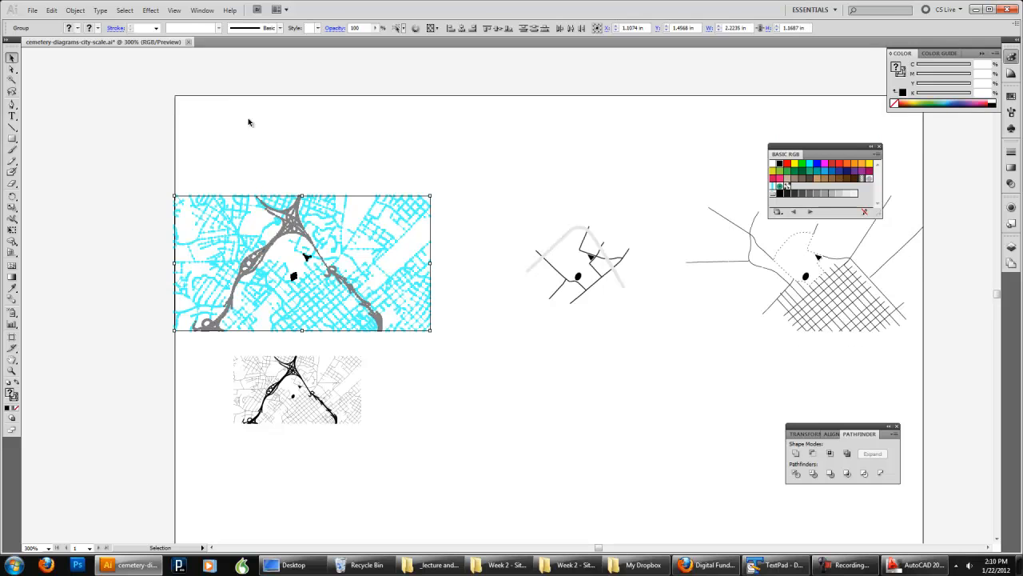
pyautogui.click(75, 10)
pyautogui.moveTo(95, 21)
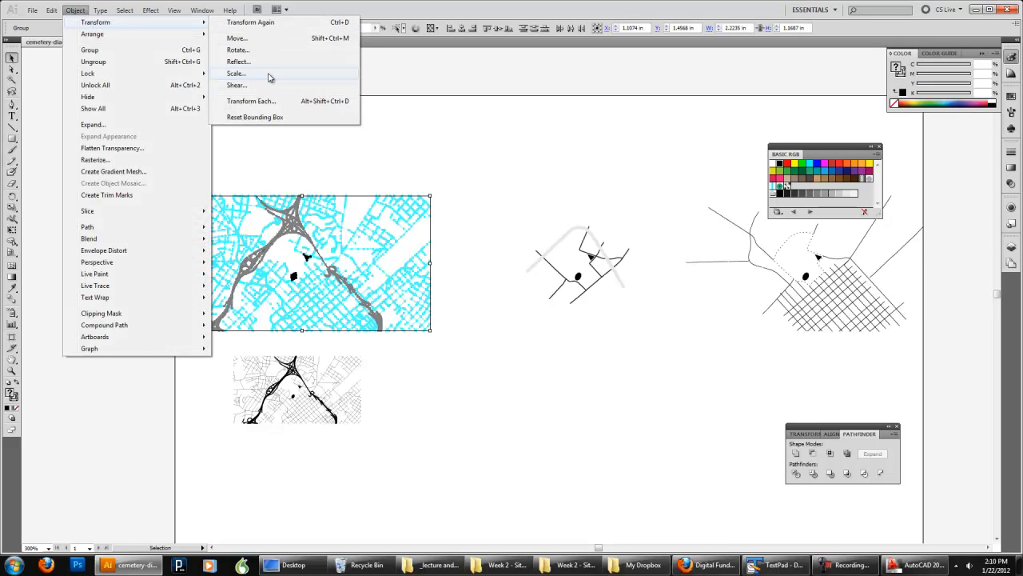
pyautogui.click(268, 74)
pyautogui.click(502, 319)
pyautogui.click(558, 234)
pyautogui.click(75, 9)
pyautogui.moveTo(96, 23)
pyautogui.click(253, 80)
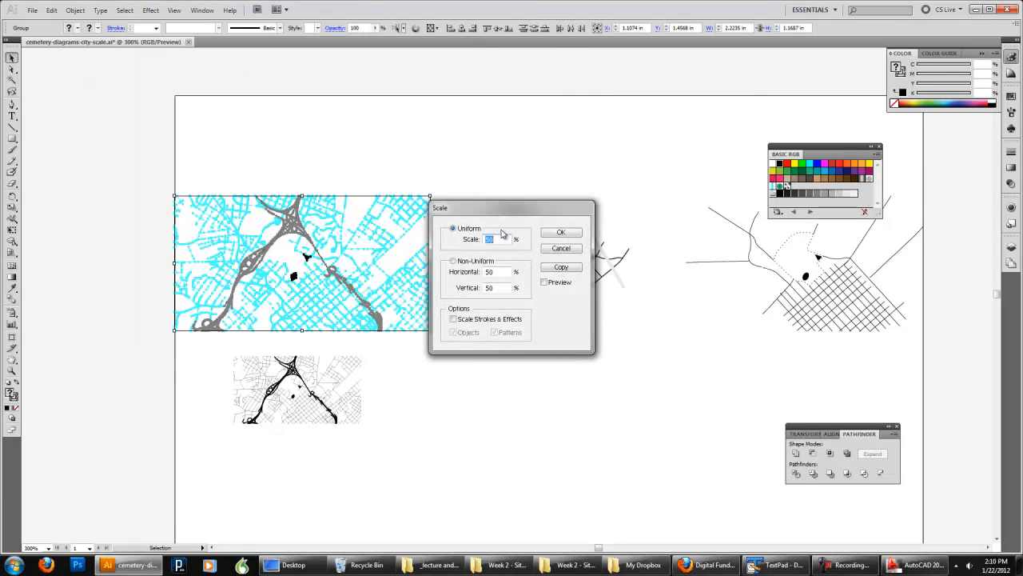
pyautogui.click(509, 318)
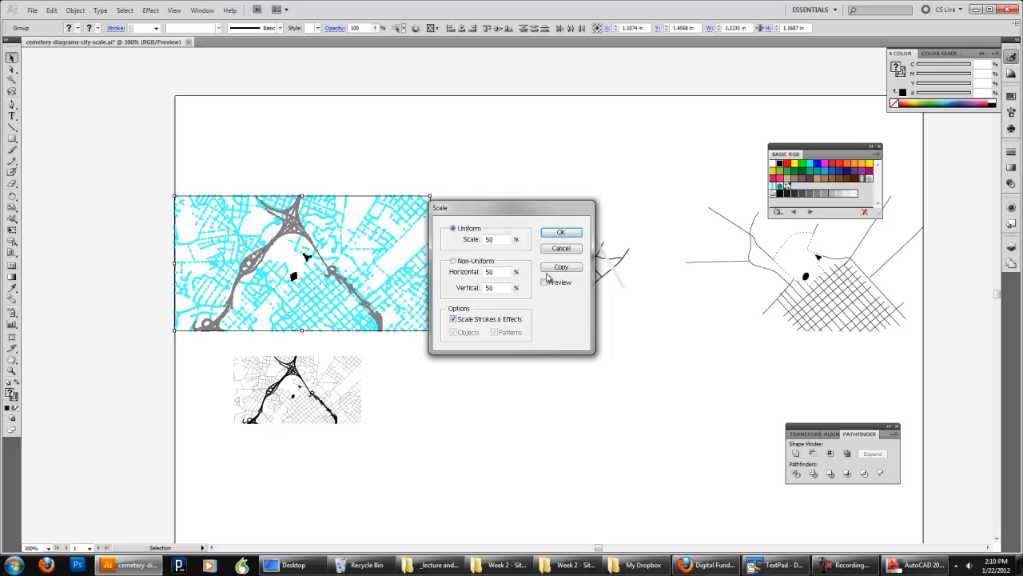
pyautogui.click(560, 233)
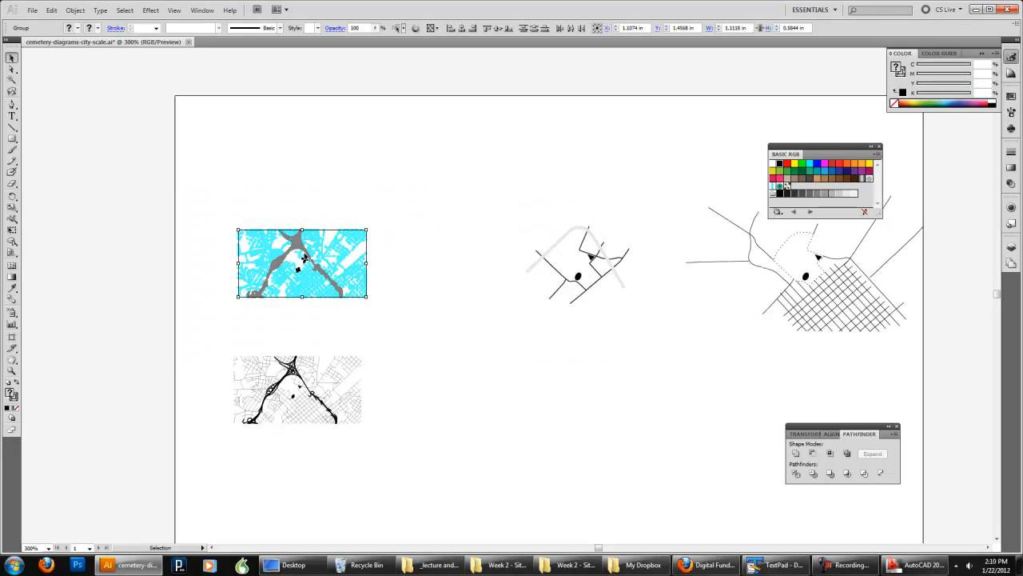
pyautogui.click(413, 354)
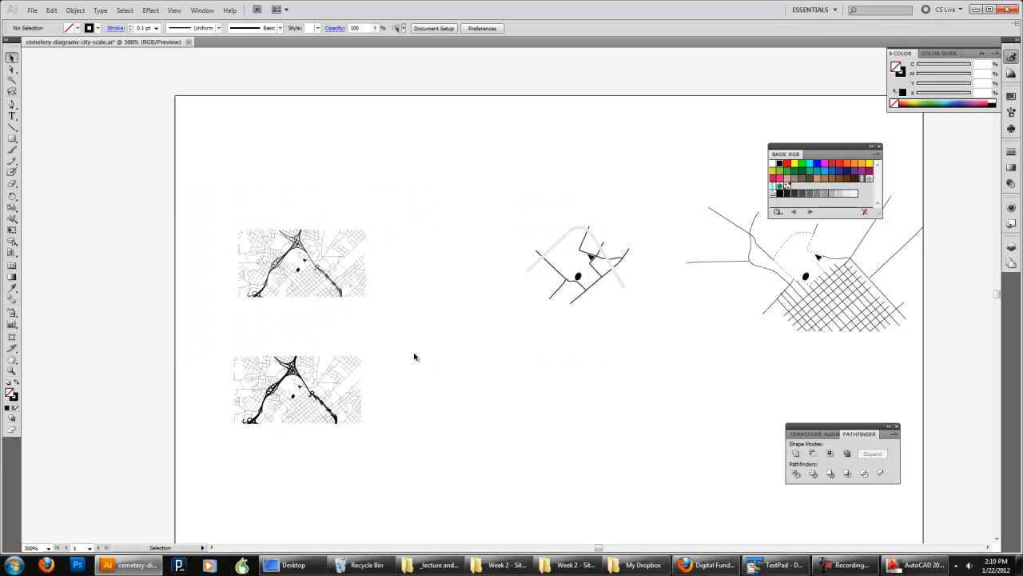
# Inspect the stroke weights of a street group and the site marker area in the lower half-size diagram
pyautogui.scroll(1, 417, 358)
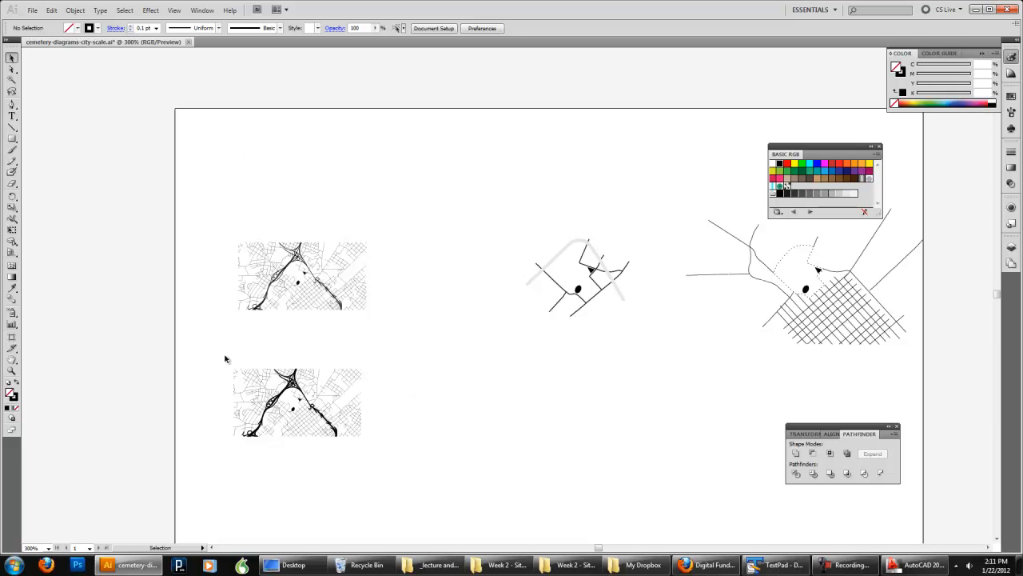
pyautogui.click(354, 384)
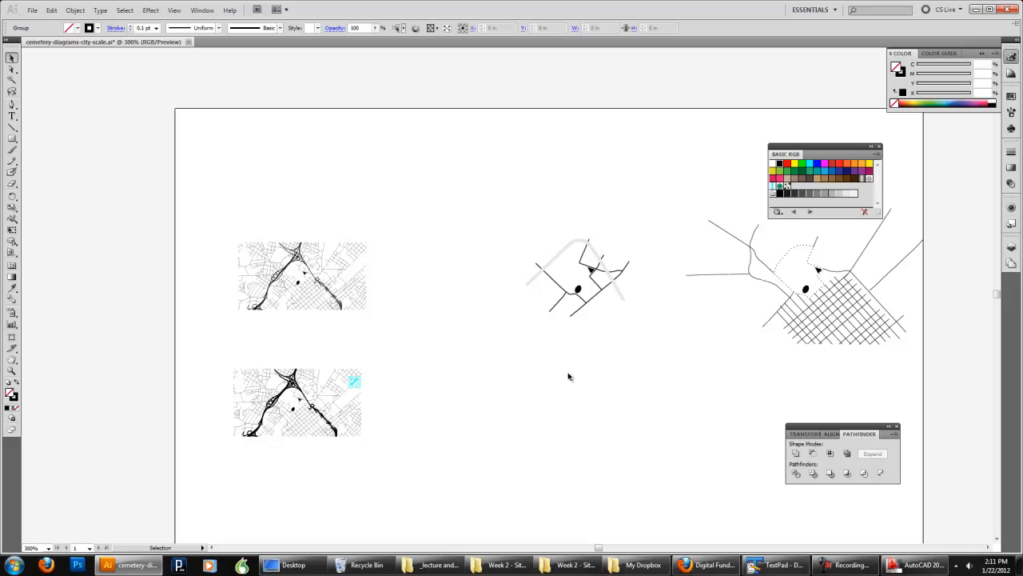
pyautogui.click(1012, 154)
pyautogui.click(388, 405)
pyautogui.click(302, 394)
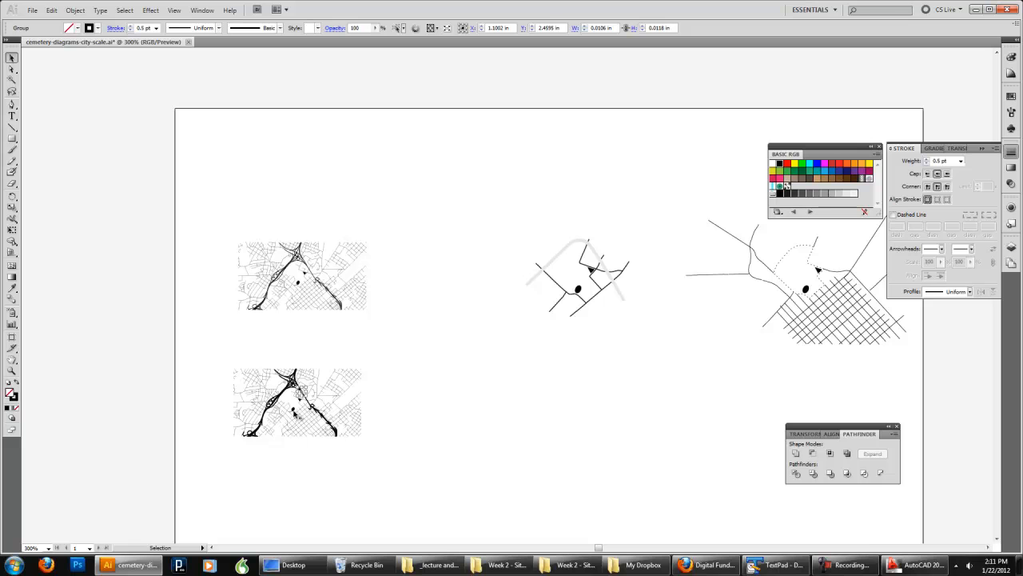
pyautogui.click(459, 423)
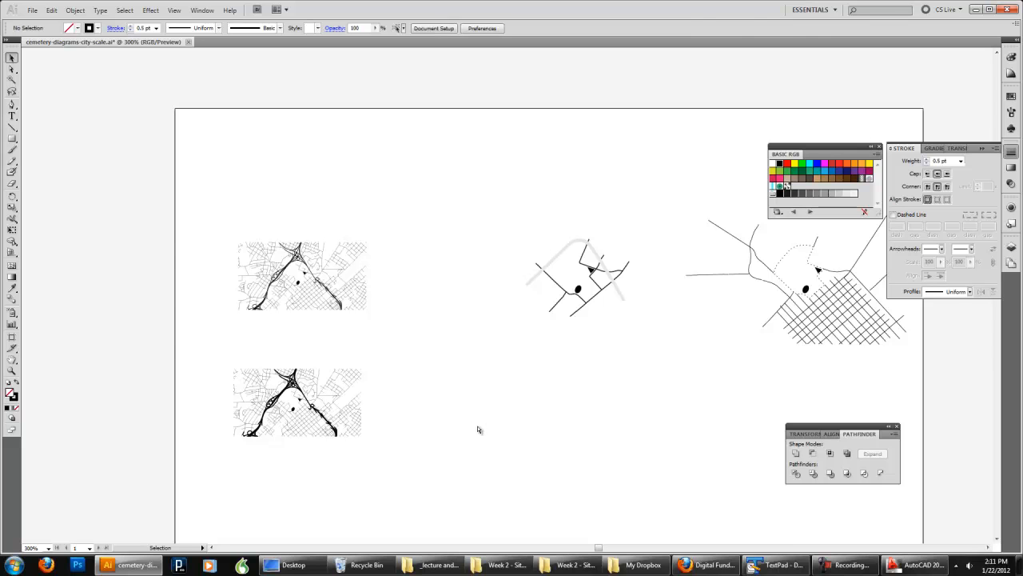
# Undo the half-size copy and the 50% scaling of the Major Roads diagram
pyautogui.hotkey('ctrl', 'z')
pyautogui.hotkey('ctrl', 'z')
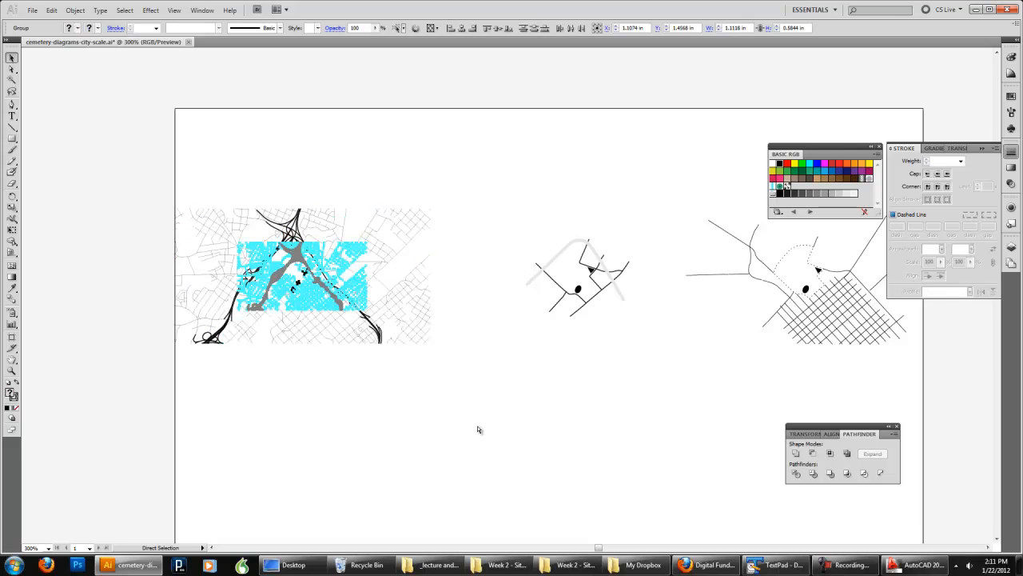
pyautogui.hotkey('ctrl', 'z')
pyautogui.hscroll(2, 476, 427)
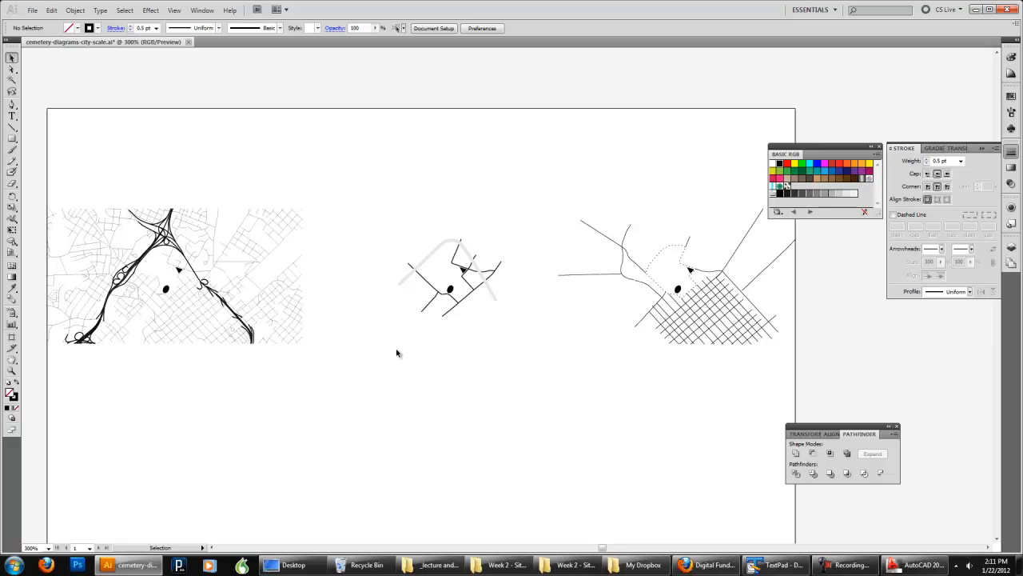
# Set the stroke weight of everything on the D-Roads 2 layer to 0.25 pt
pyautogui.click(285, 315)
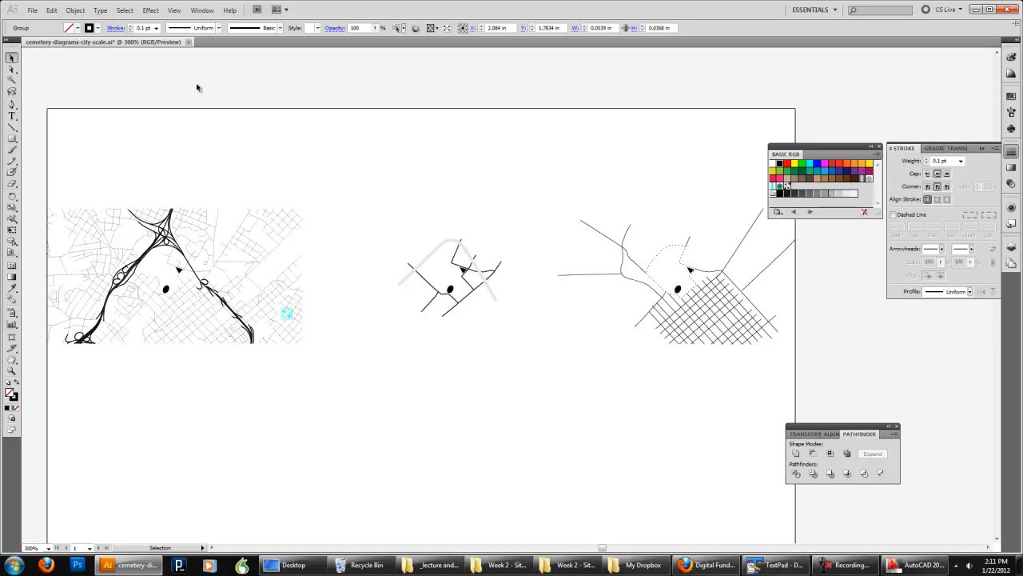
pyautogui.click(1011, 245)
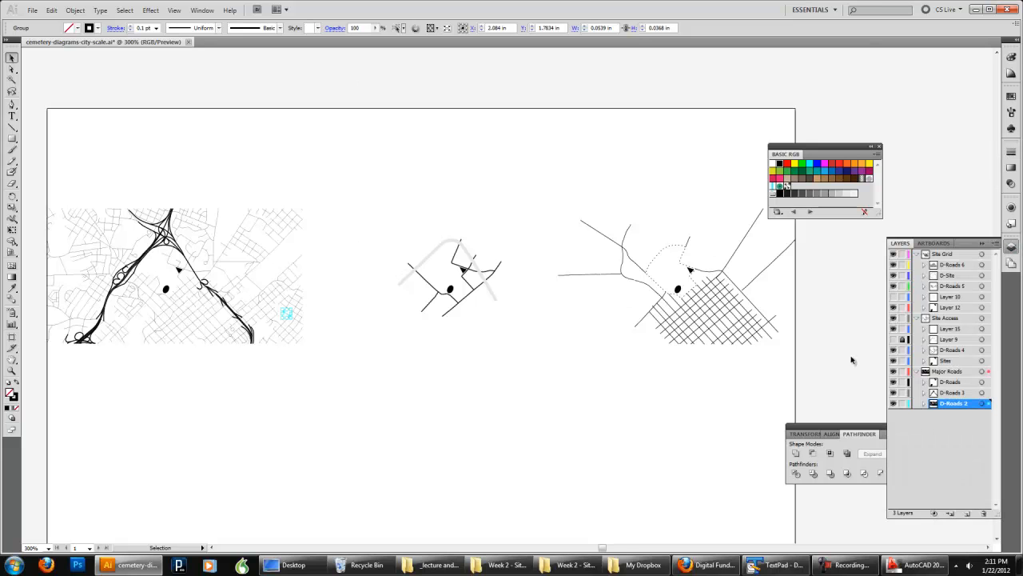
pyautogui.click(983, 402)
pyautogui.click(156, 28)
pyautogui.click(146, 33)
pyautogui.click(385, 155)
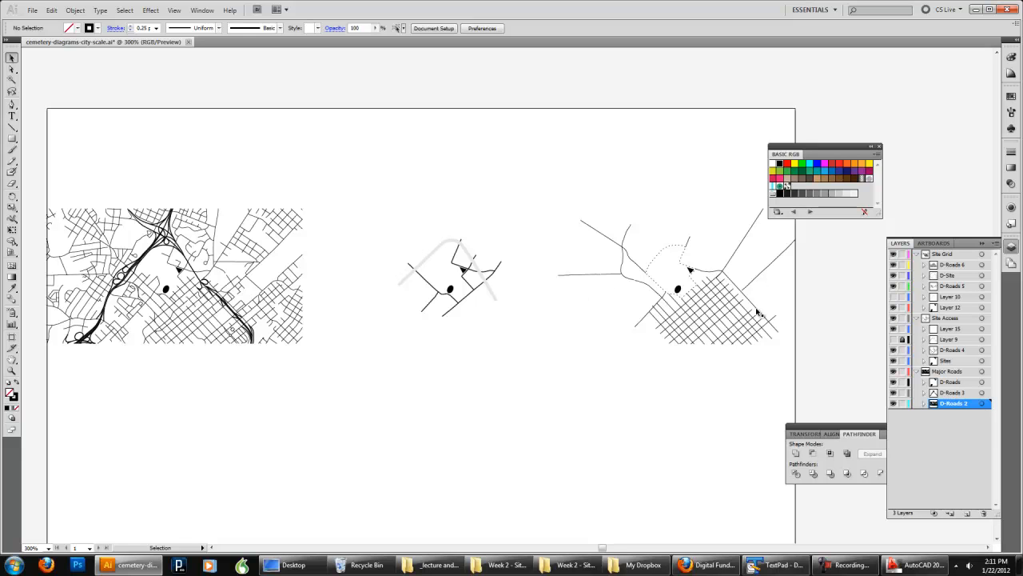
# Try matching the grey curved road in the Site Access diagram to the black highway style of the Major Roads diagram with the Eyedropper
pyautogui.click(496, 299)
pyautogui.click(11, 287)
pyautogui.click(175, 215)
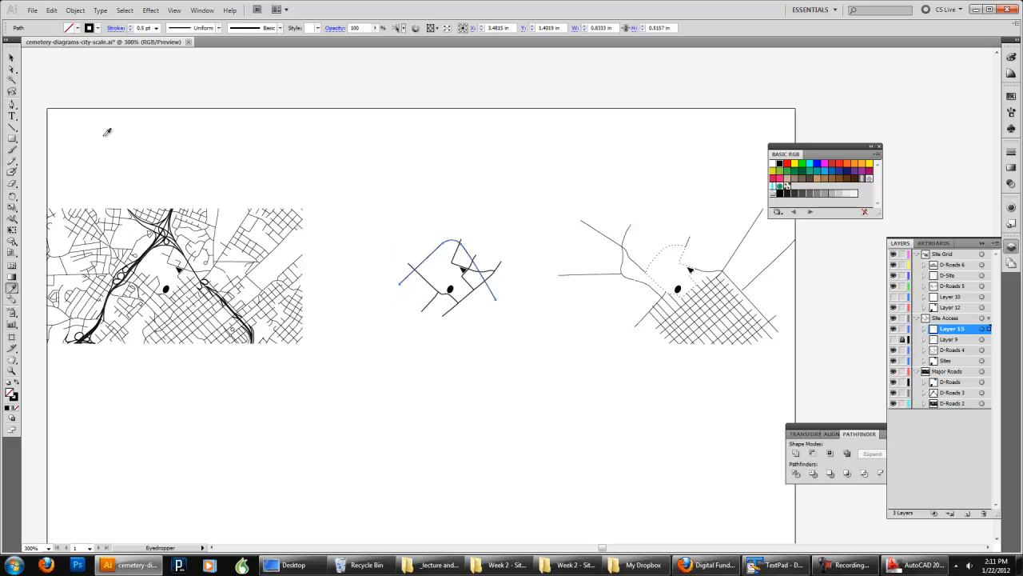
pyautogui.click(12, 57)
pyautogui.click(257, 148)
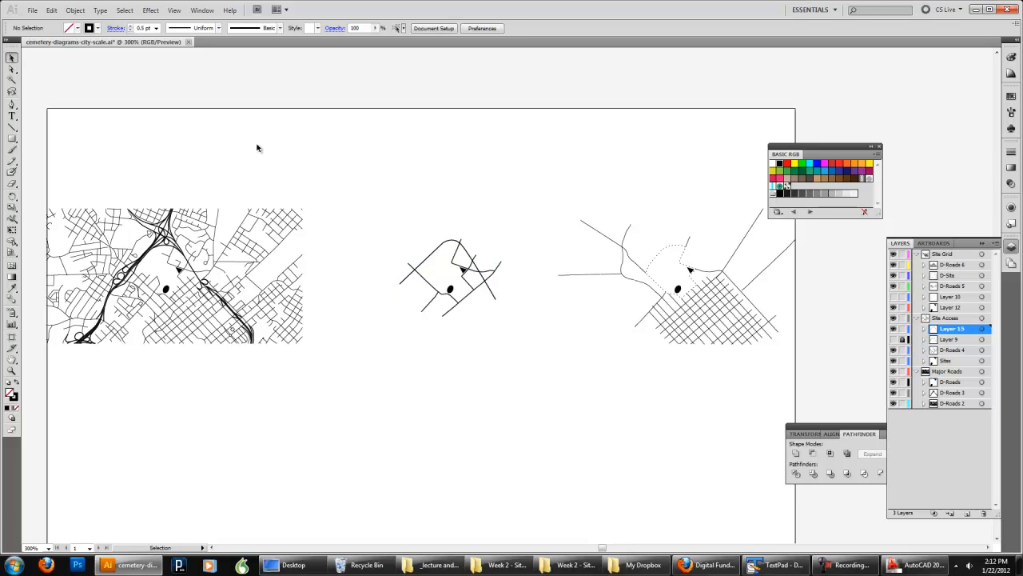
# Try restyling the curved road in the Site Access diagram with the thin 0.25 pt road style sampled from the Site Grid diagram
pyautogui.moveTo(469, 330); pyautogui.dragTo(456, 366)
pyautogui.click(495, 282)
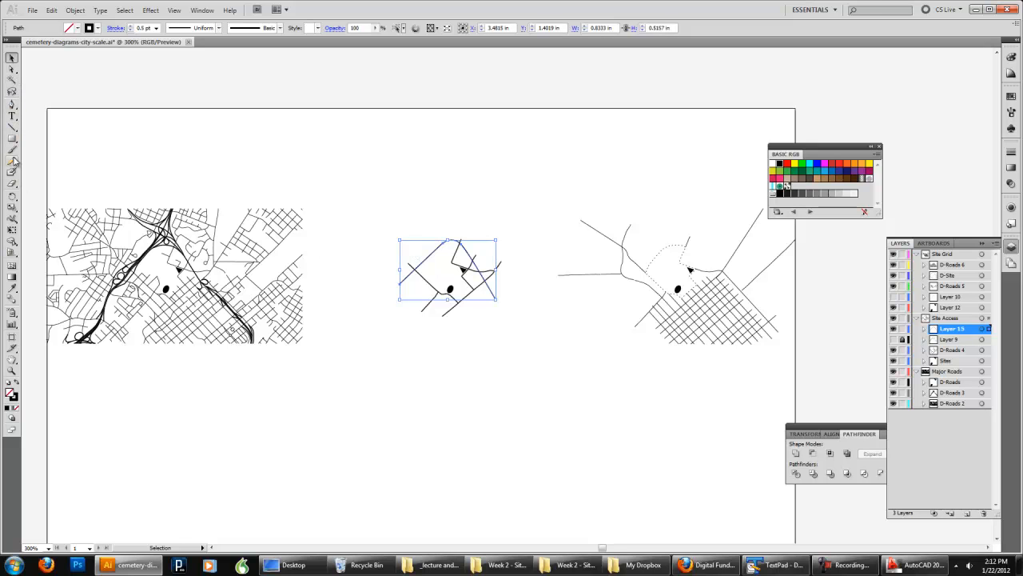
pyautogui.click(12, 289)
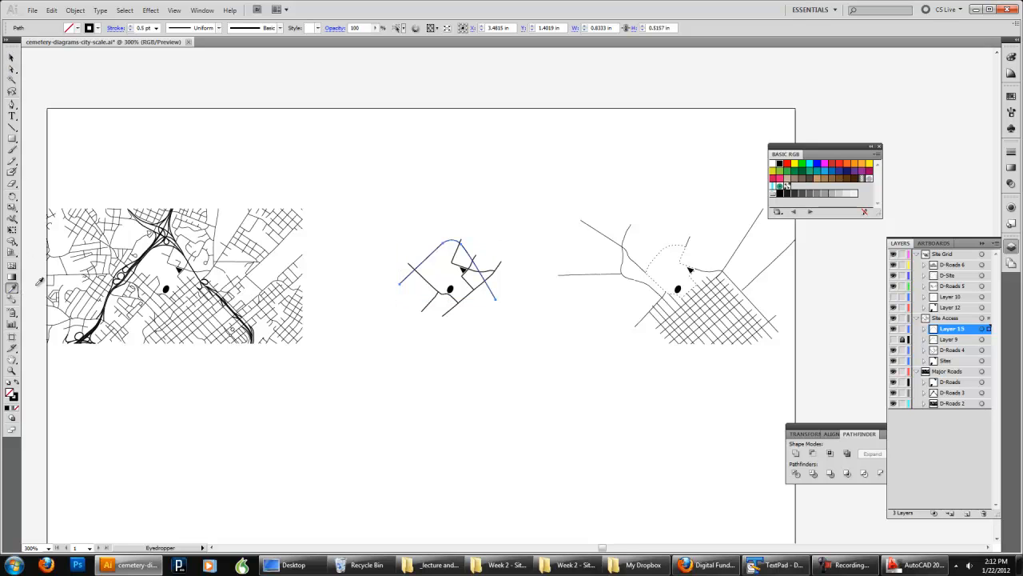
pyautogui.click(618, 240)
pyautogui.press('v')
pyautogui.click(205, 130)
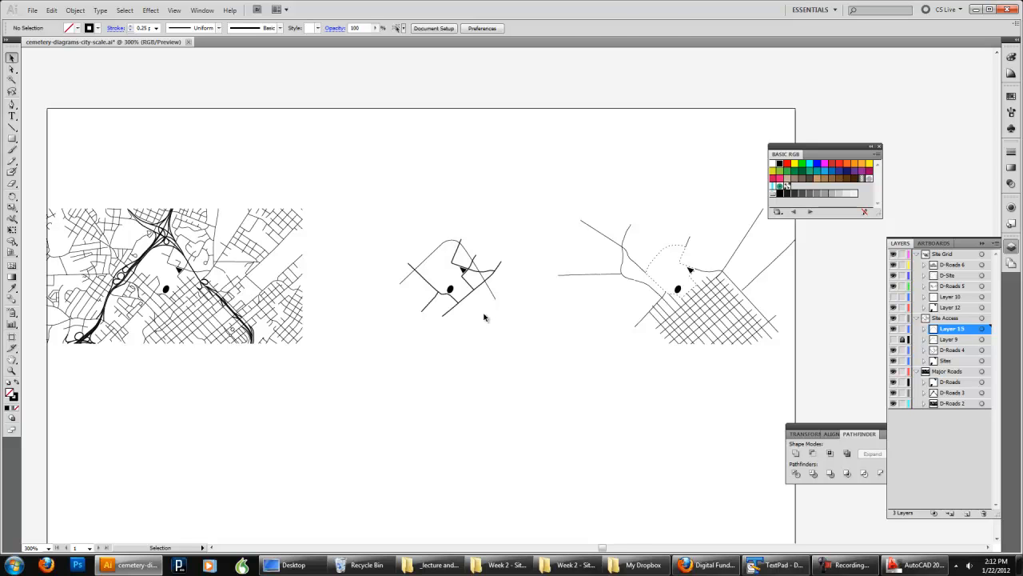
# Undo the restyling of the Site Access curved road and restore the 0.25 pt stroke on the D-Roads 2 layer
pyautogui.press('a')
pyautogui.click(475, 260)
pyautogui.hotkey('ctrl', 'z')
pyautogui.hotkey('ctrl', 'z')
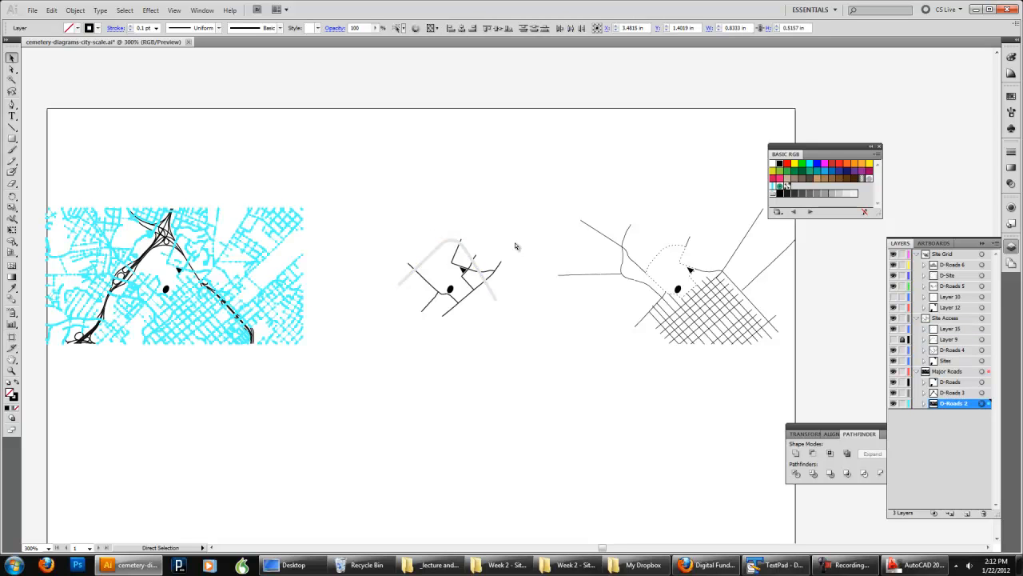
pyautogui.click(60, 11)
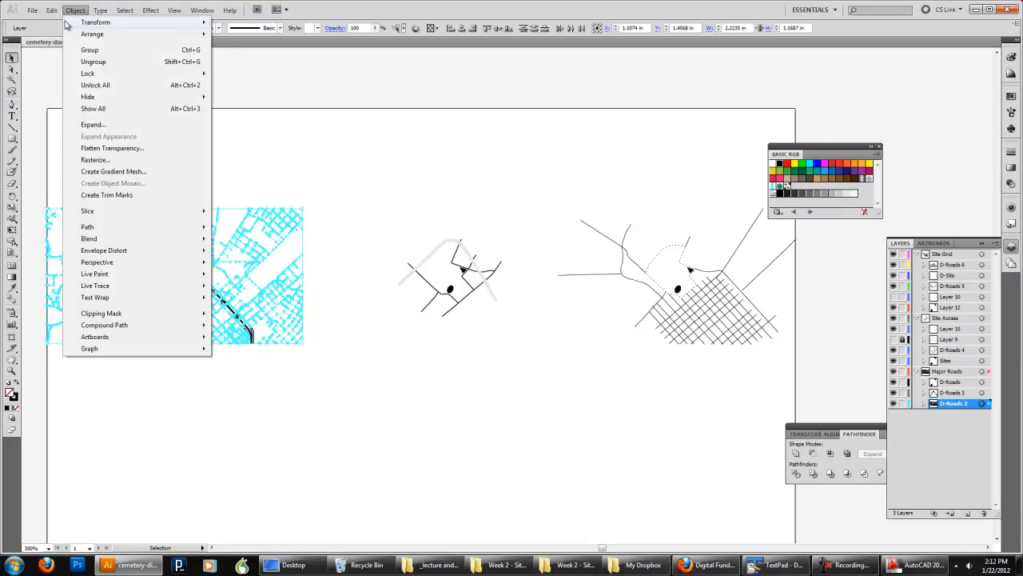
pyautogui.click(64, 36)
pyautogui.click(423, 202)
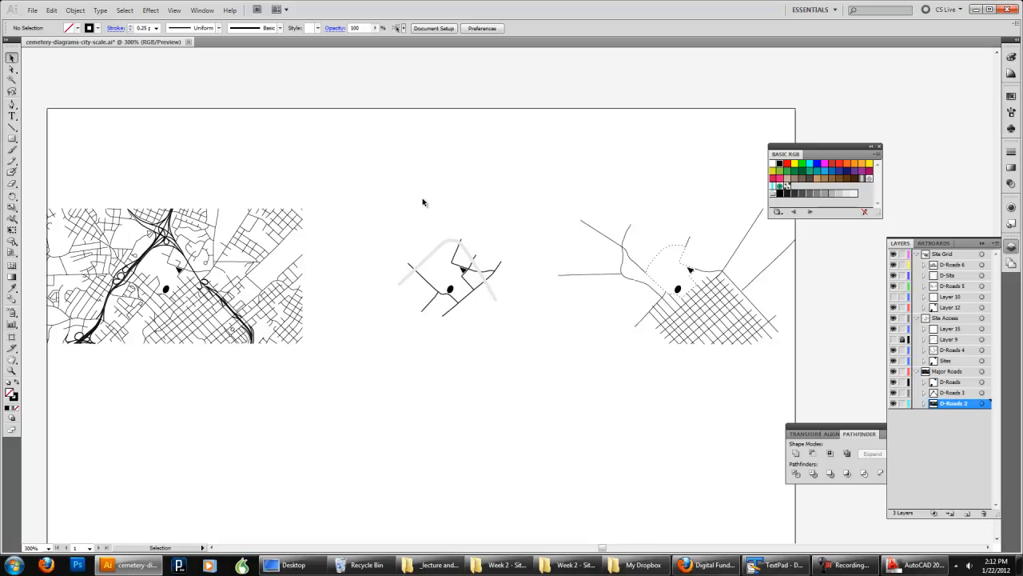
# Resize the artboard to 36 in wide by 24 in high and leave artboard editing
pyautogui.click(32, 10)
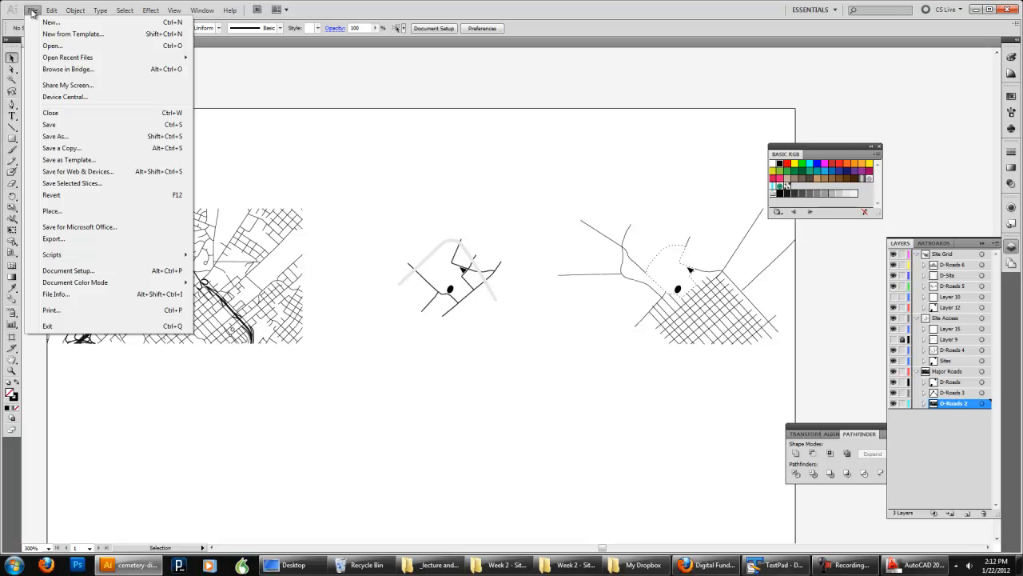
pyautogui.click(379, 117)
pyautogui.click(434, 28)
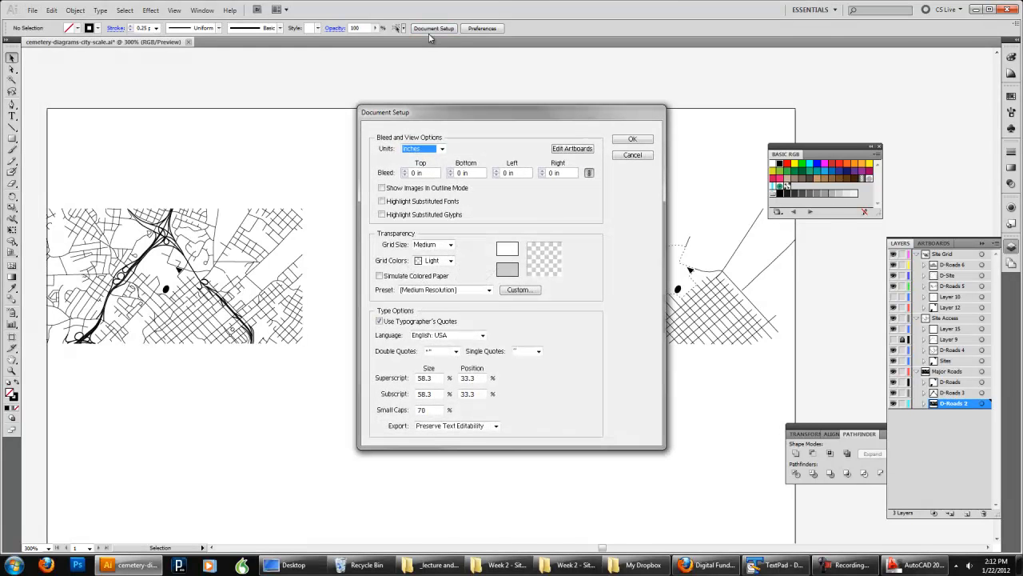
pyautogui.click(572, 148)
pyautogui.click(491, 28)
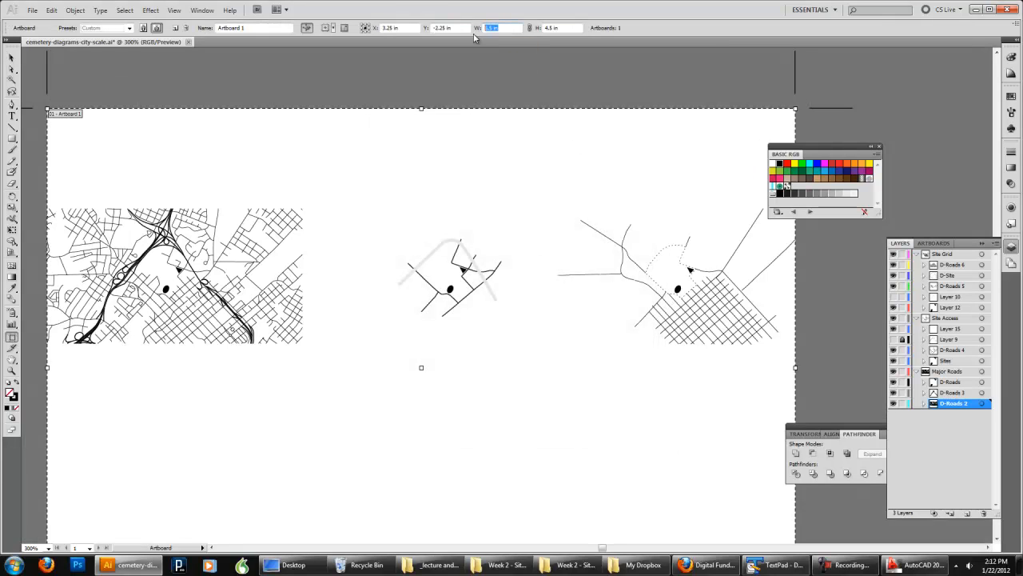
pyautogui.press('Tab')
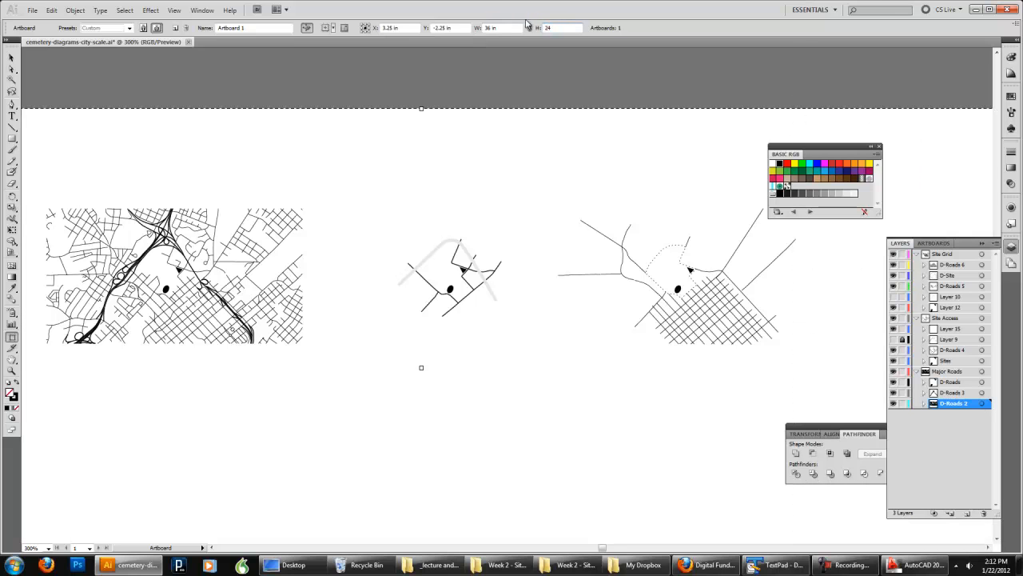
pyautogui.press('Return')
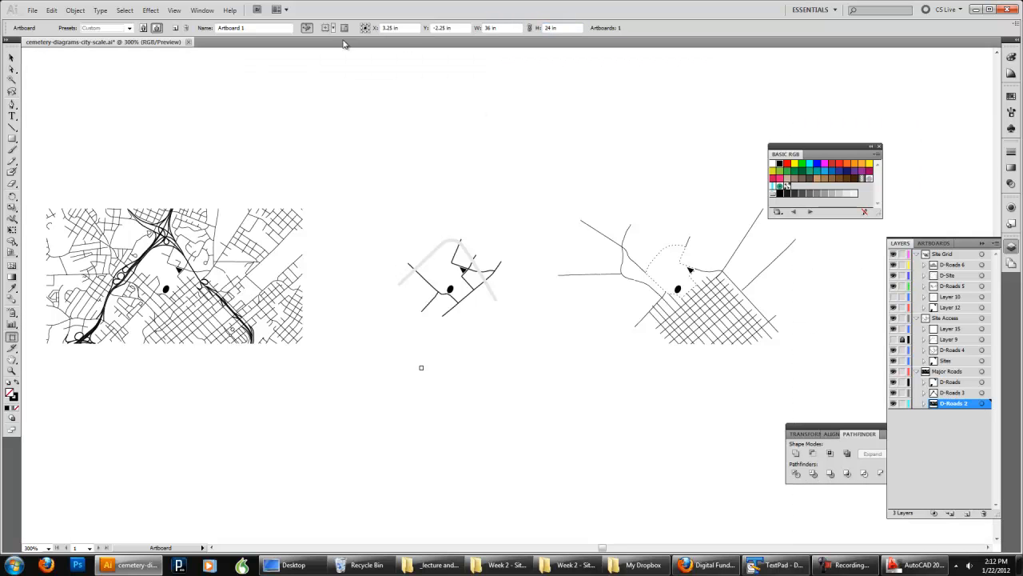
pyautogui.click(12, 57)
# Zoom out to 50% to examine how the three diagrams sit on the enlarged artboard
pyautogui.scroll(2, 394, 193)
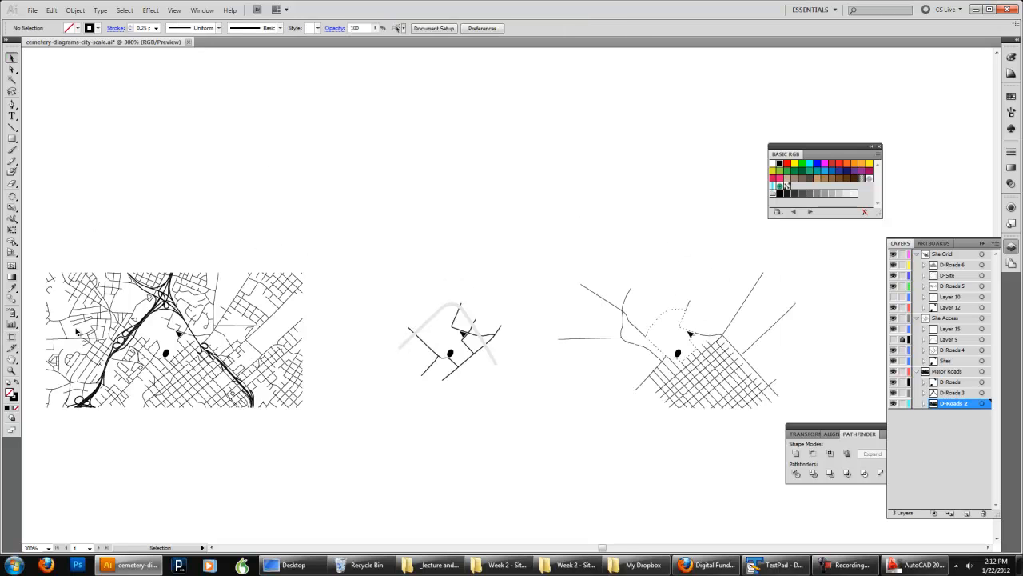
pyautogui.click(12, 371)
pyautogui.press('super')
pyautogui.press('super')
pyautogui.keyDown('alt'); pyautogui.click(349, 324); pyautogui.keyUp('alt')
pyautogui.keyDown('alt'); pyautogui.click(463, 350); pyautogui.keyUp('alt')
pyautogui.keyDown('alt'); pyautogui.click(493, 360); pyautogui.keyUp('alt')
pyautogui.keyDown('alt'); pyautogui.click(500, 362); pyautogui.keyUp('alt')
pyautogui.click(11, 57)
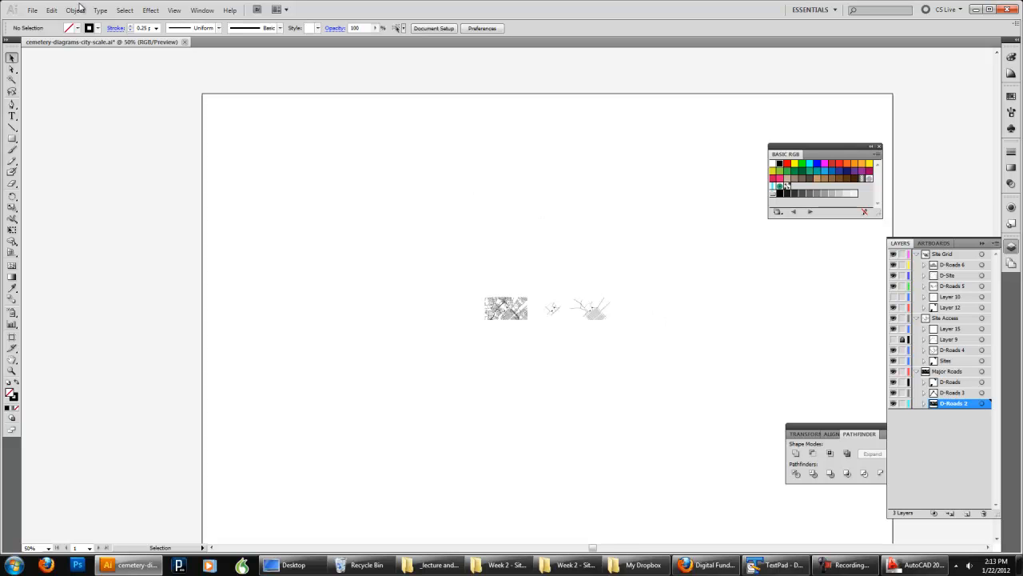
pyautogui.click(32, 9)
pyautogui.click(36, 19)
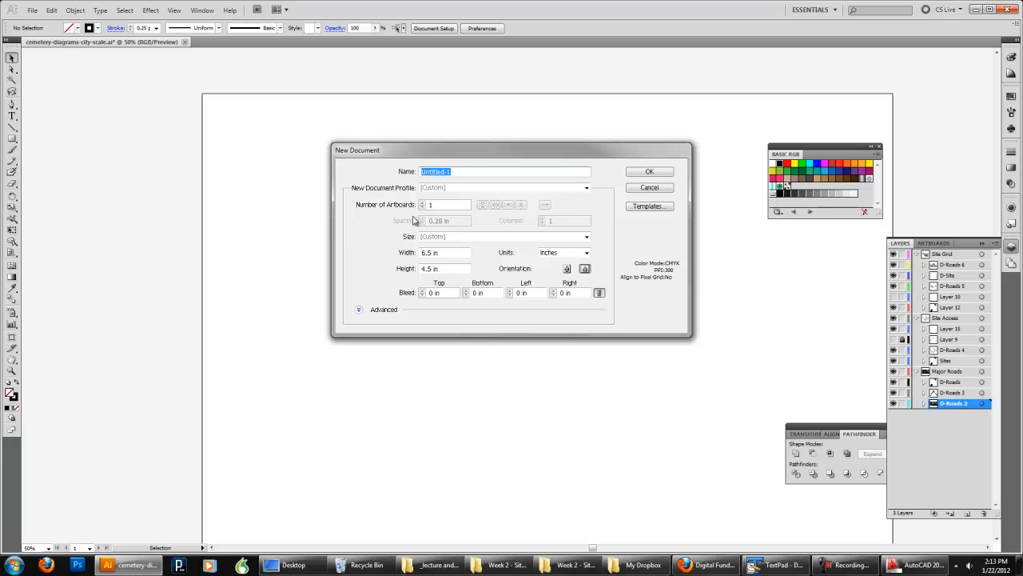
pyautogui.click(650, 187)
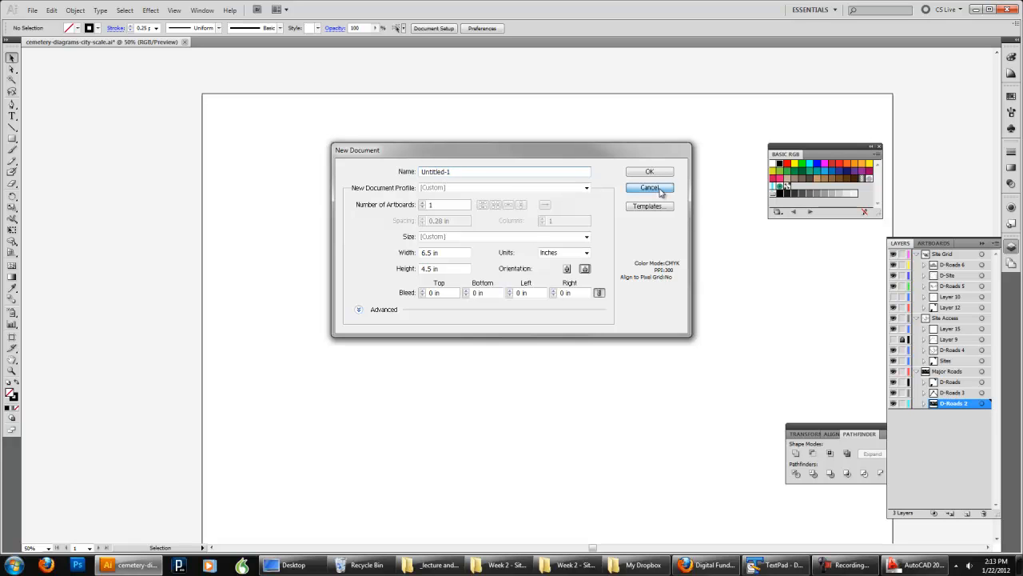
pyautogui.click(36, 13)
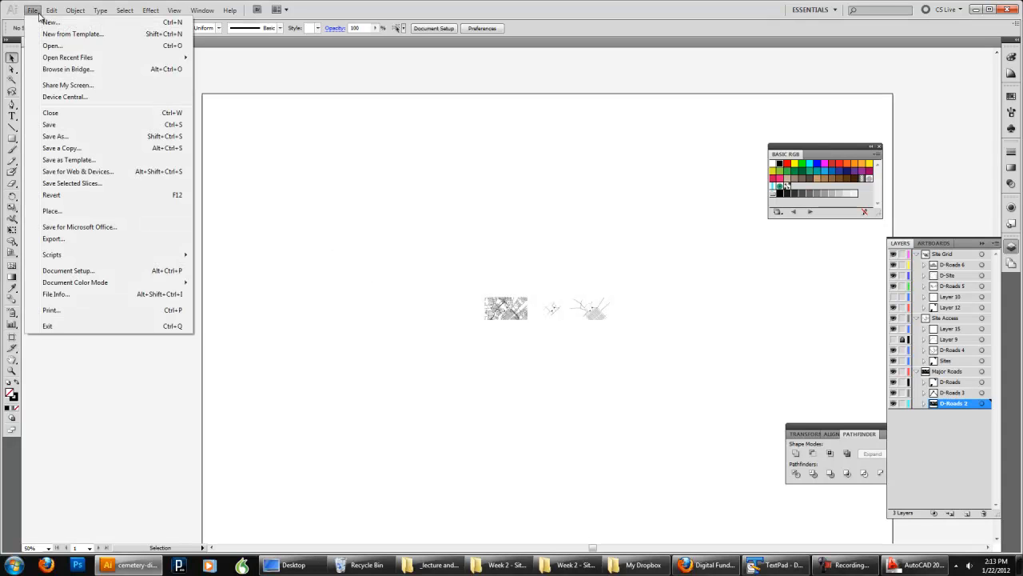
pyautogui.click(55, 136)
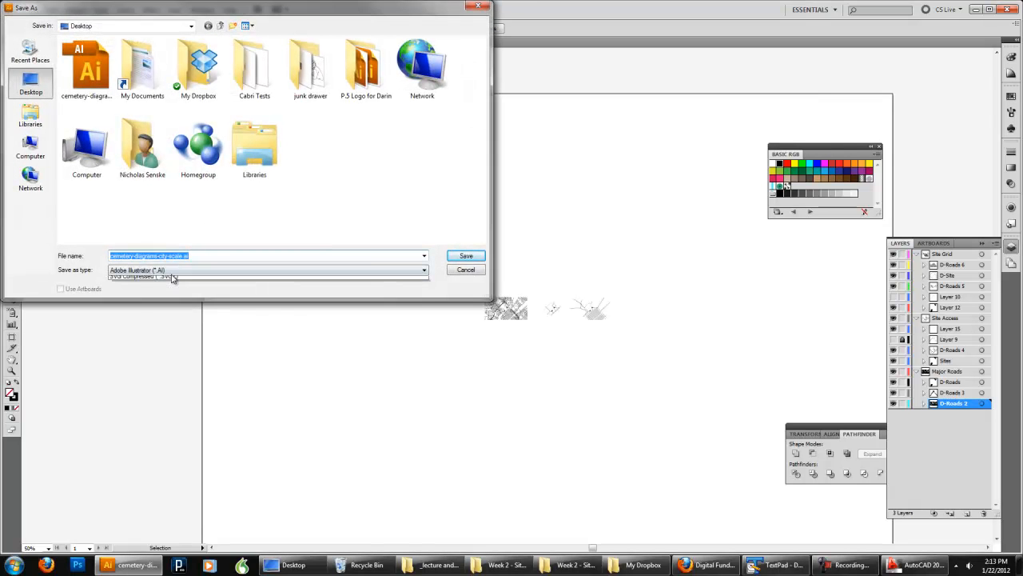
pyautogui.click(172, 271)
pyautogui.click(383, 295)
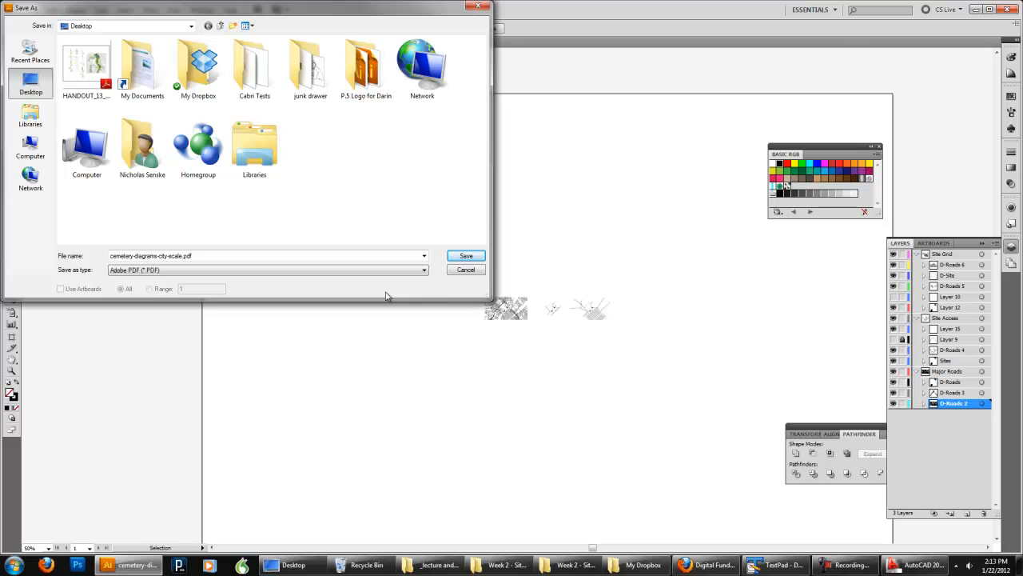
pyautogui.click(478, 270)
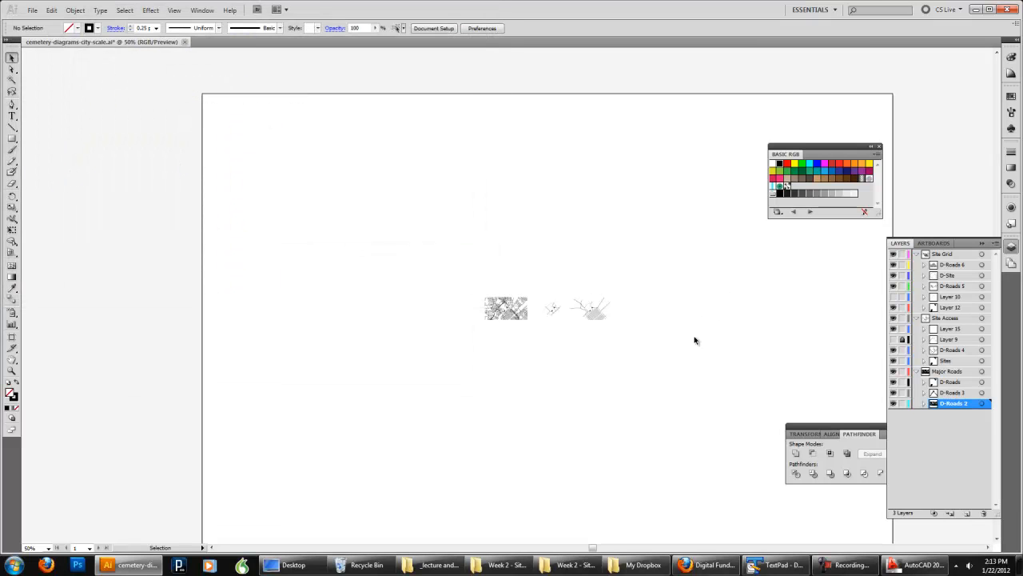
# Zoom in on the three road diagrams to examine them side by side and return to the Selection tool
pyautogui.click(10, 370)
pyautogui.moveTo(462, 271); pyautogui.dragTo(643, 343)
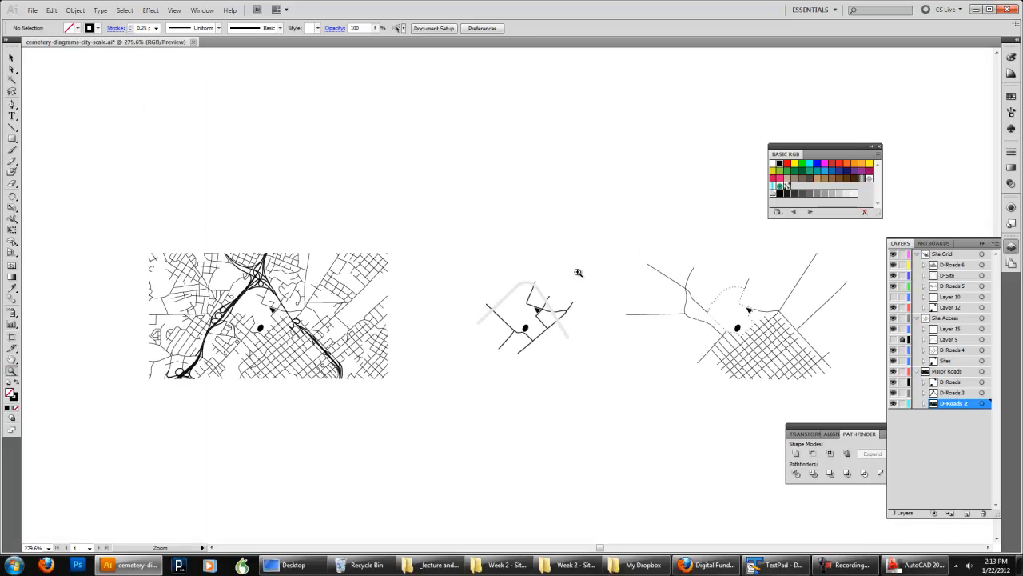
pyautogui.keyDown('ctrl'); pyautogui.hscroll(2, 578, 269); pyautogui.keyUp('ctrl')
pyautogui.keyDown('ctrl'); pyautogui.hscroll(-1, 560, 265); pyautogui.keyUp('ctrl')
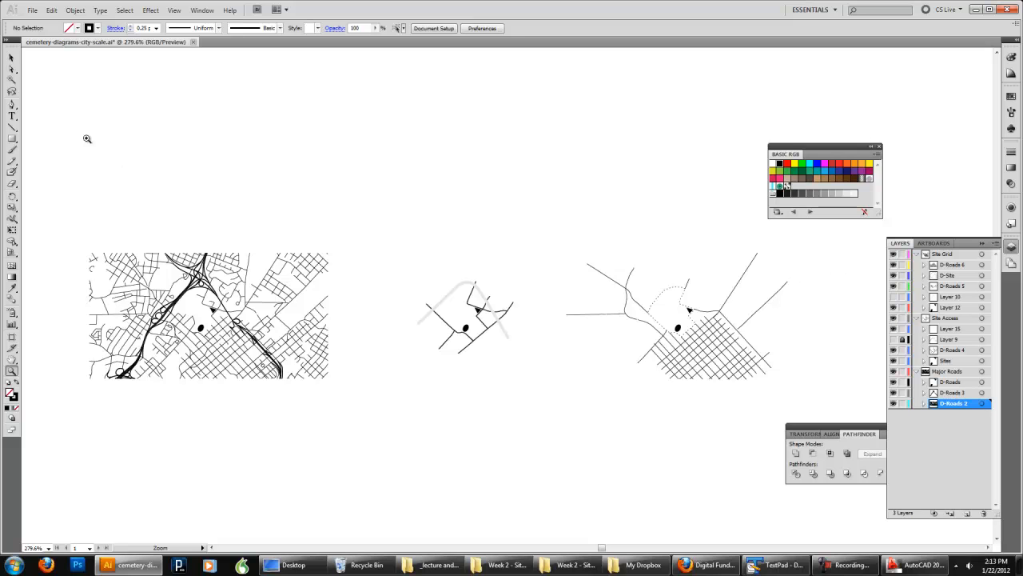
pyautogui.click(12, 57)
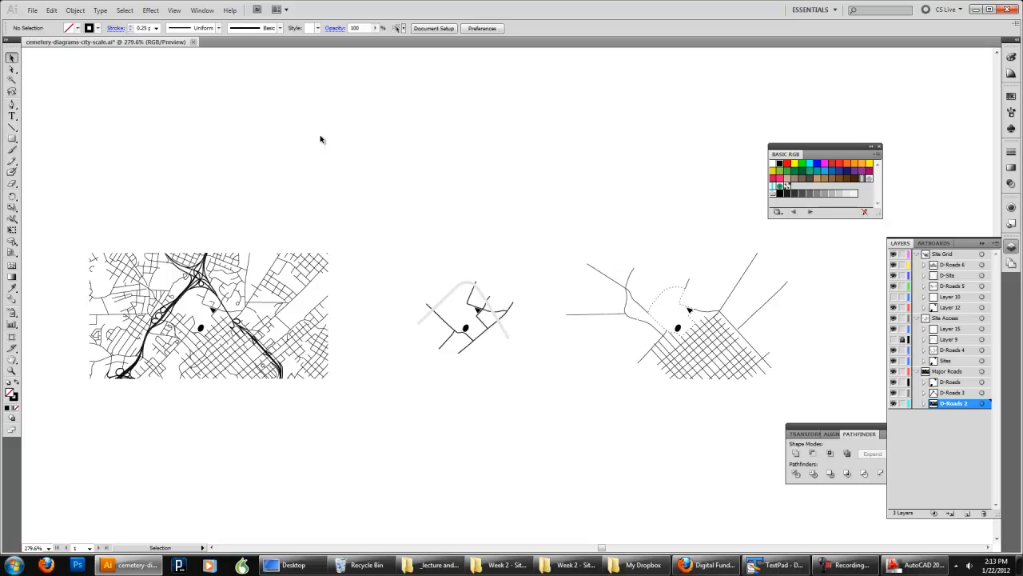